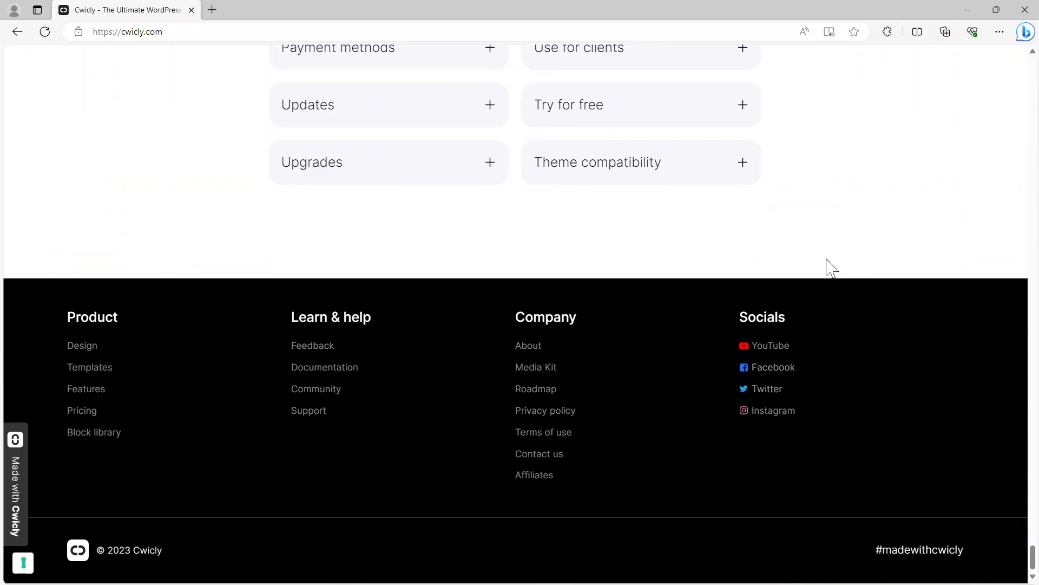
# Open the Cwicly documentation from the site footer and go to the Archive Page article in the WooCommerce section.
pyautogui.click(325, 367)
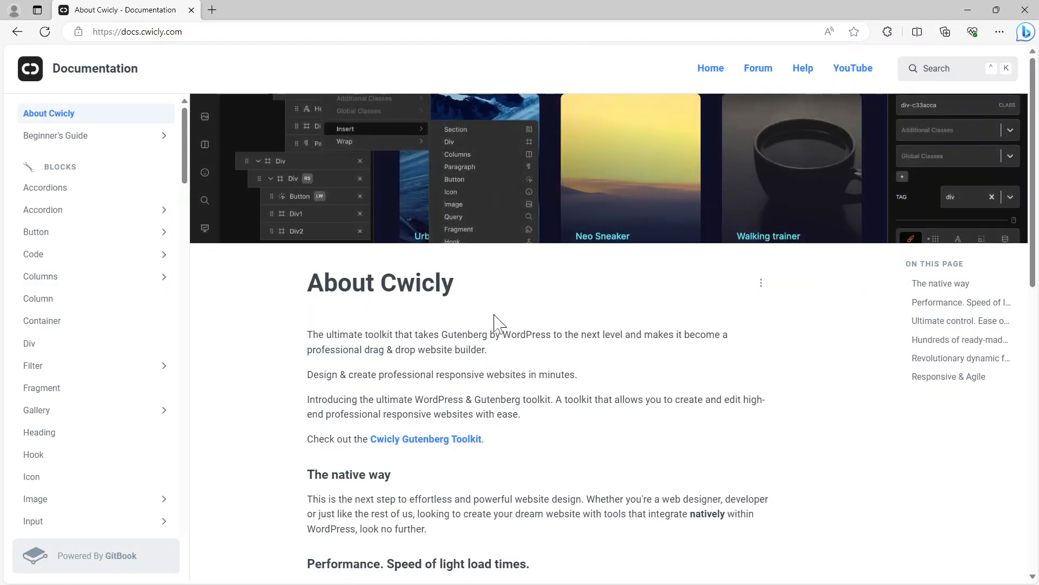
pyautogui.scroll(-10, 127, 273)
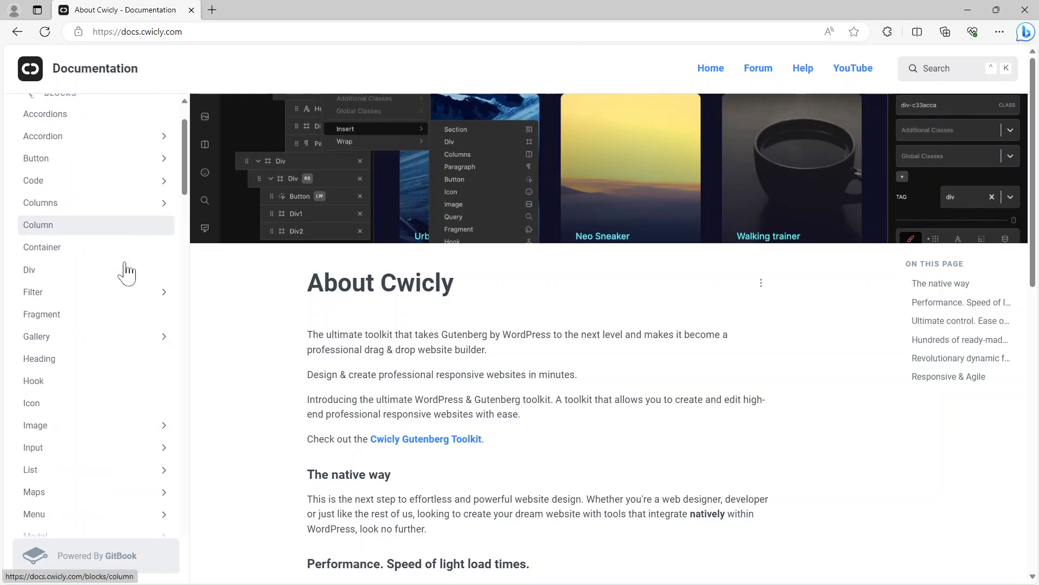
pyautogui.scroll(-10, 127, 273)
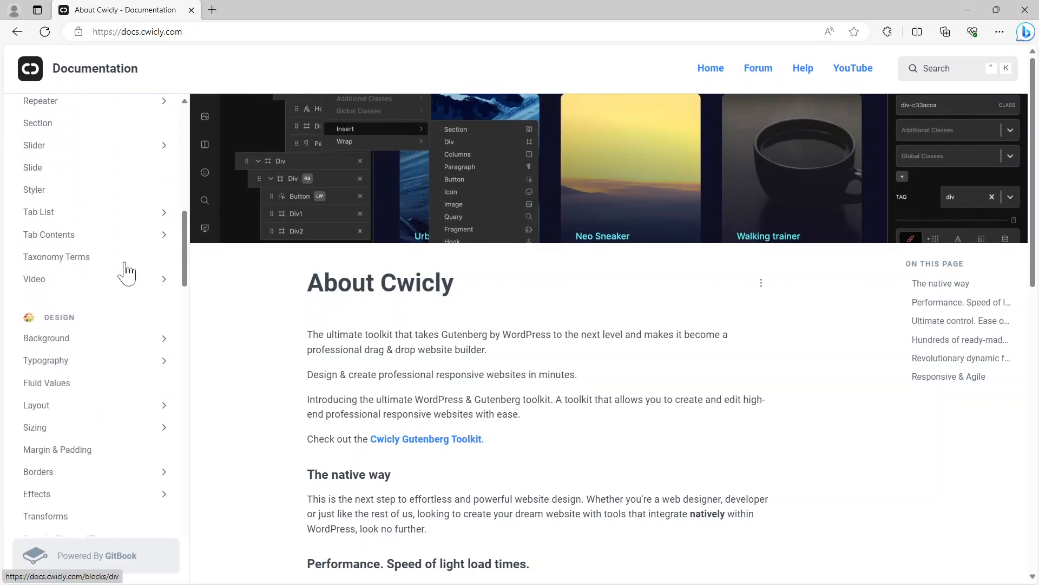
pyautogui.scroll(-10, 127, 273)
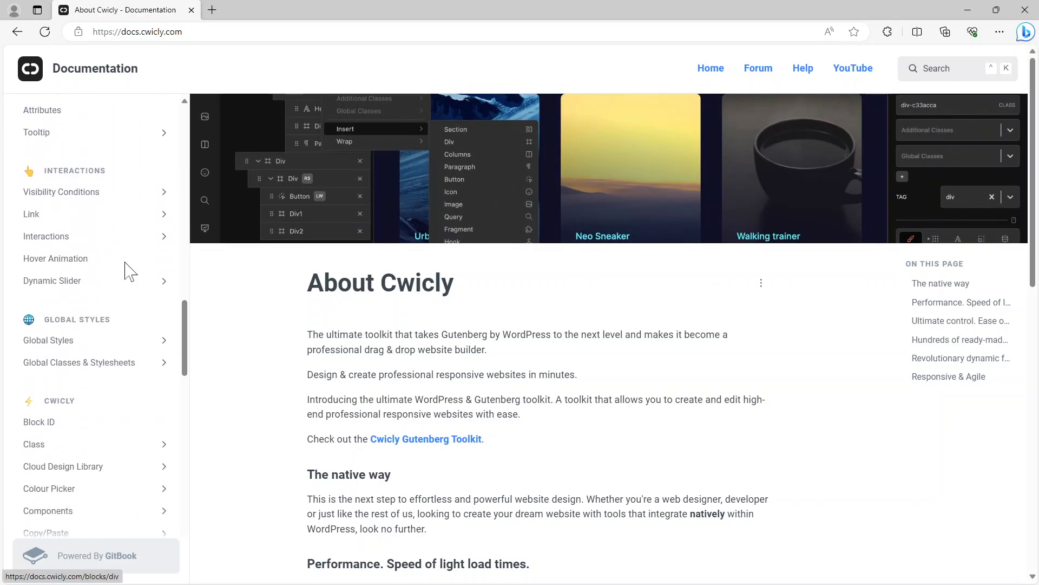
pyautogui.scroll(-5, 127, 272)
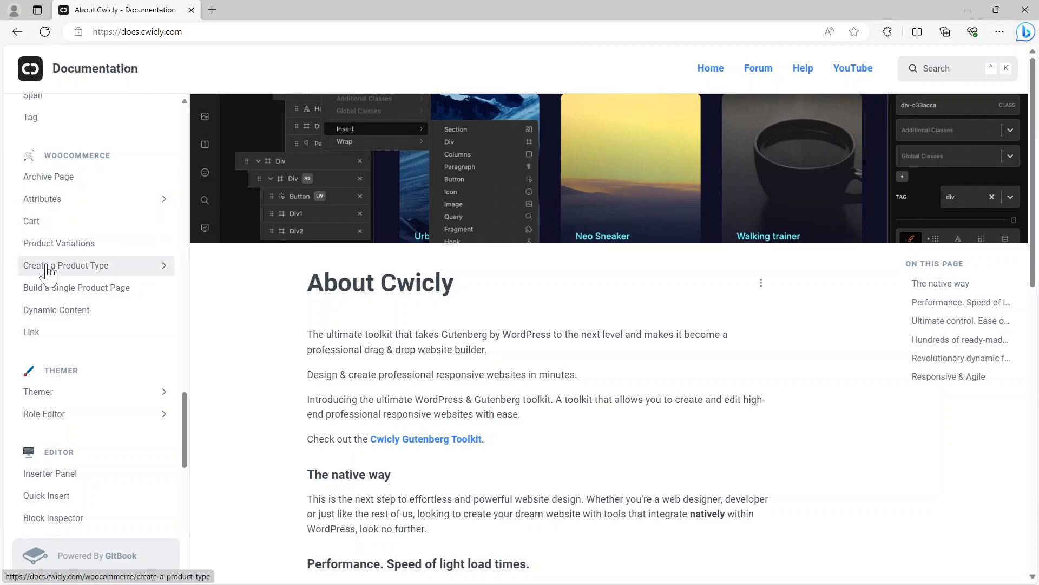
pyautogui.click(47, 177)
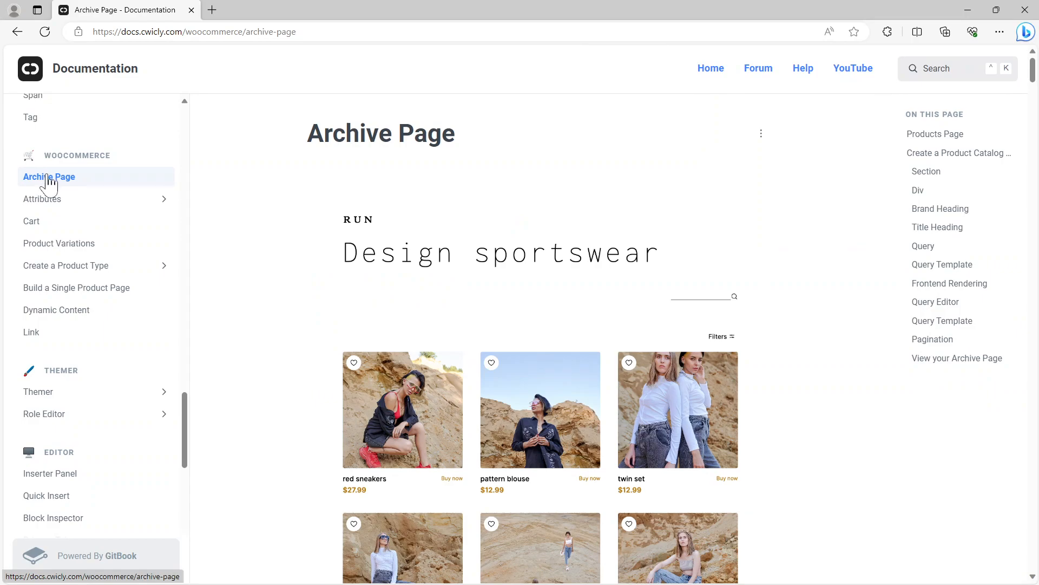
# Examine the sample archive page image, from its heading and filters down to the product grid and pagination.
pyautogui.scroll(-3, 701, 400)
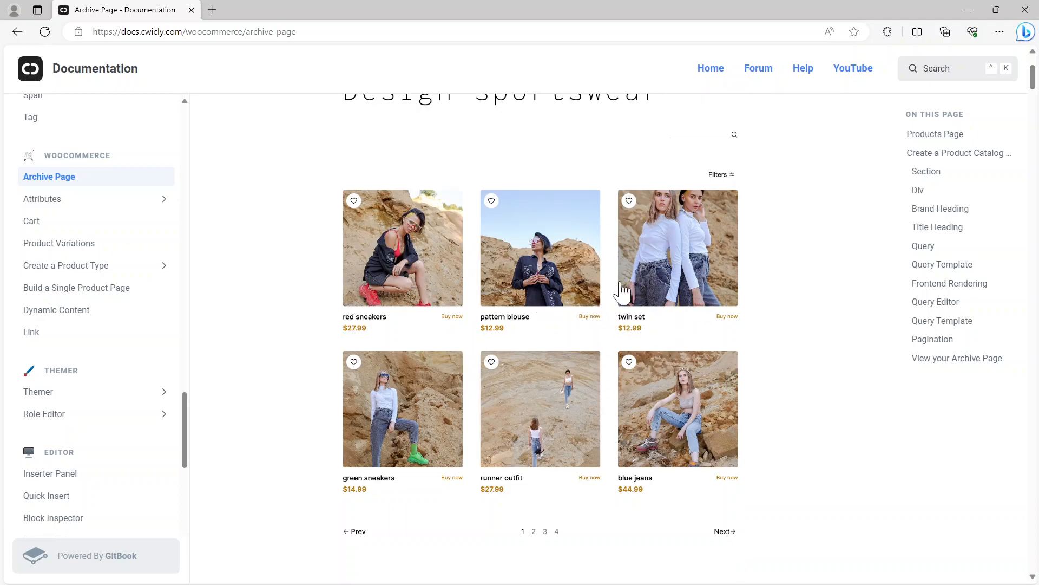
pyautogui.scroll(2, 654, 319)
pyautogui.scroll(2, 654, 320)
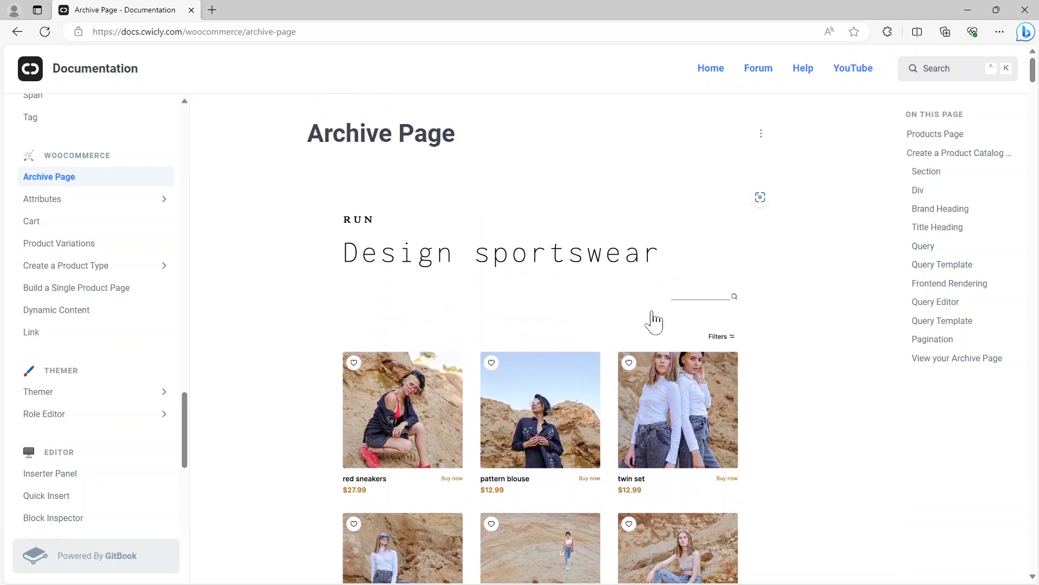
pyautogui.scroll(-3, 654, 320)
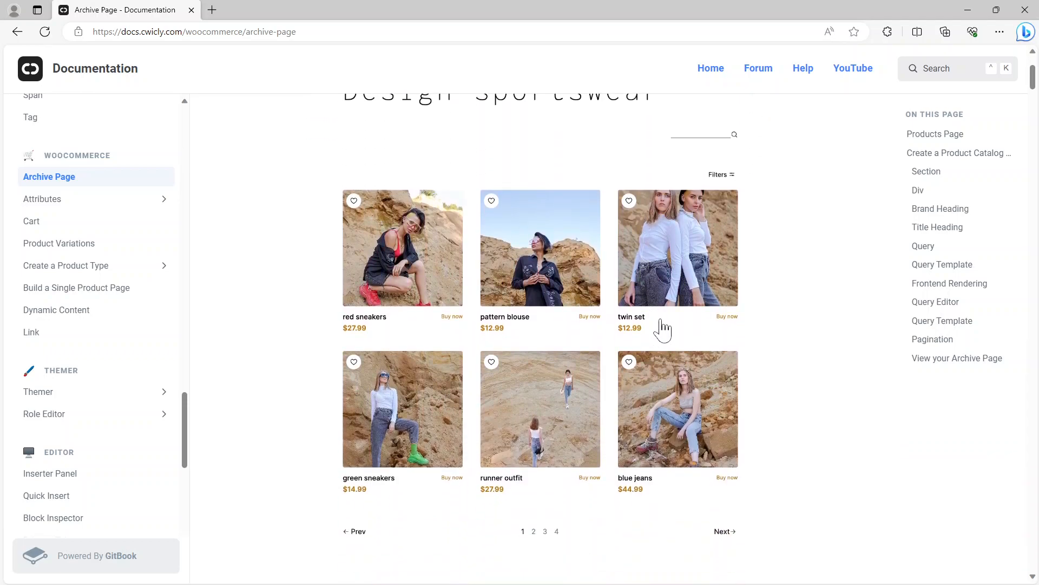
pyautogui.scroll(-3, 655, 322)
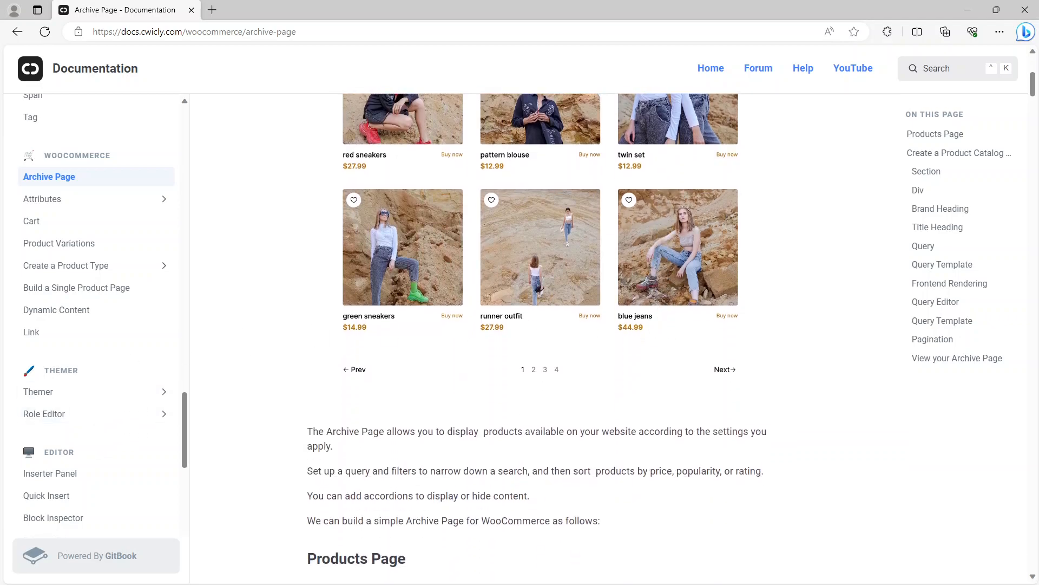
# Switch to the Chrome window with the Cwicly-Product-Page-v3 demo and review its product grid down to the pagination.
pyautogui.hotkey('alt', 'Tab')
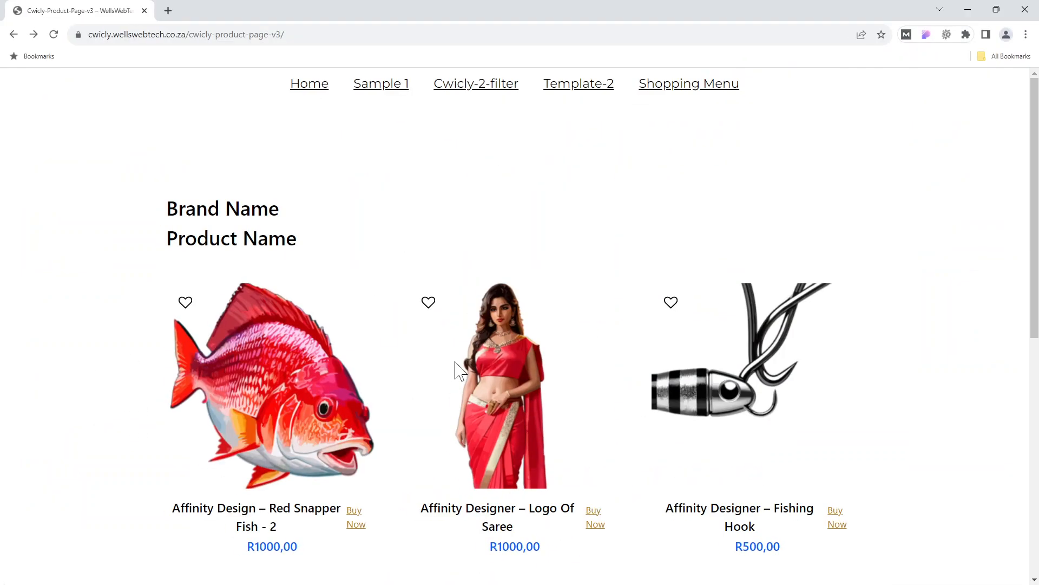
pyautogui.scroll(-5, 440, 198)
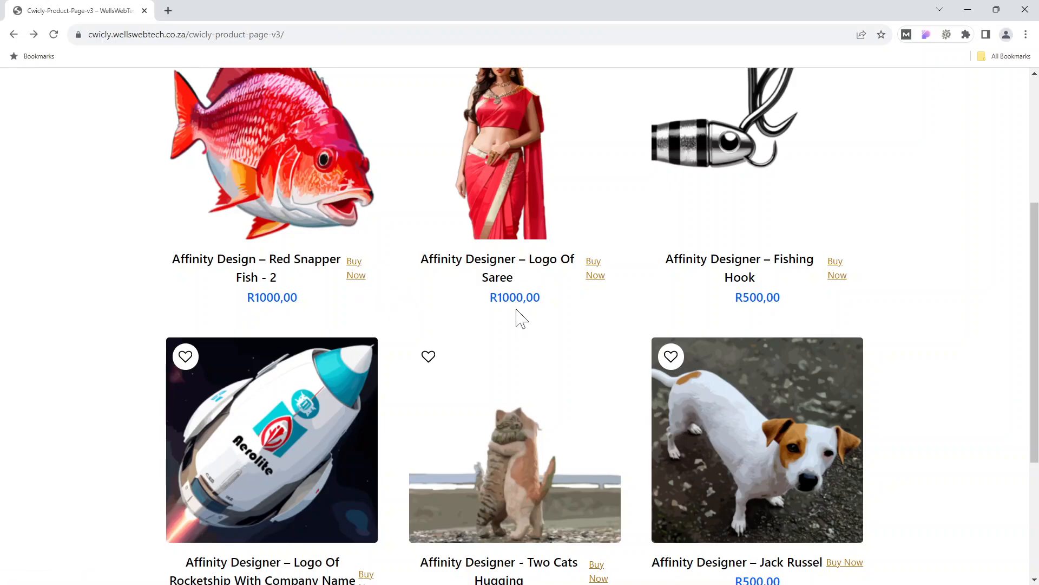
pyautogui.scroll(-4, 763, 281)
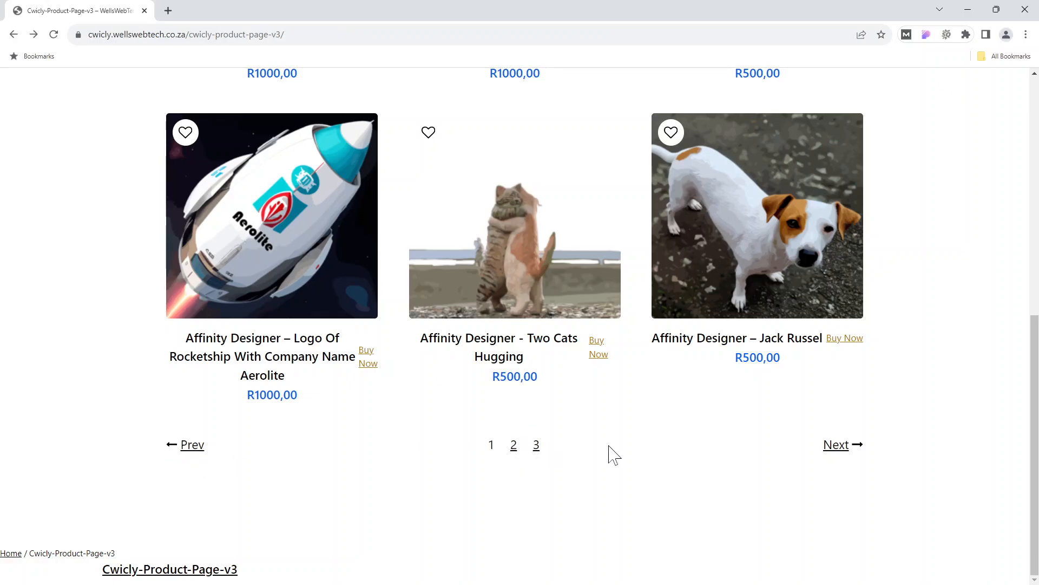
# Test the product page's pagination by going to the next page, back to page 1 and on to page 3.
pyautogui.click(832, 452)
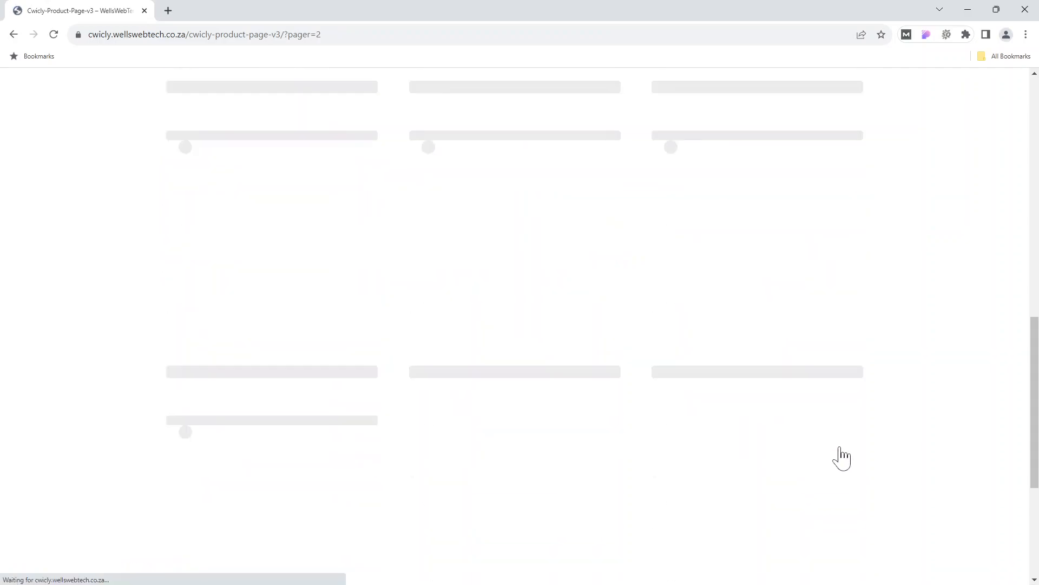
pyautogui.scroll(8, 704, 367)
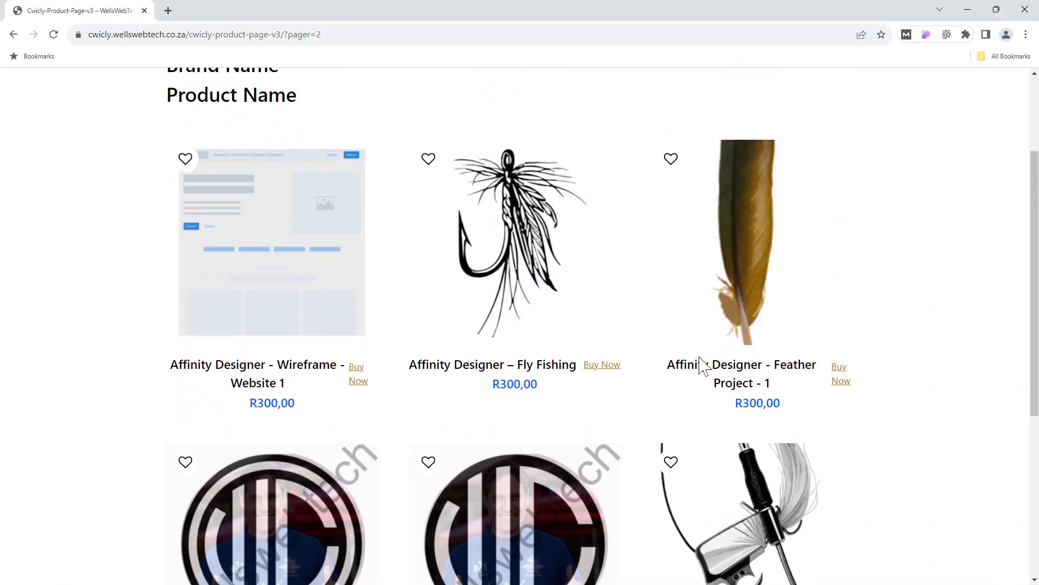
pyautogui.scroll(-8, 704, 367)
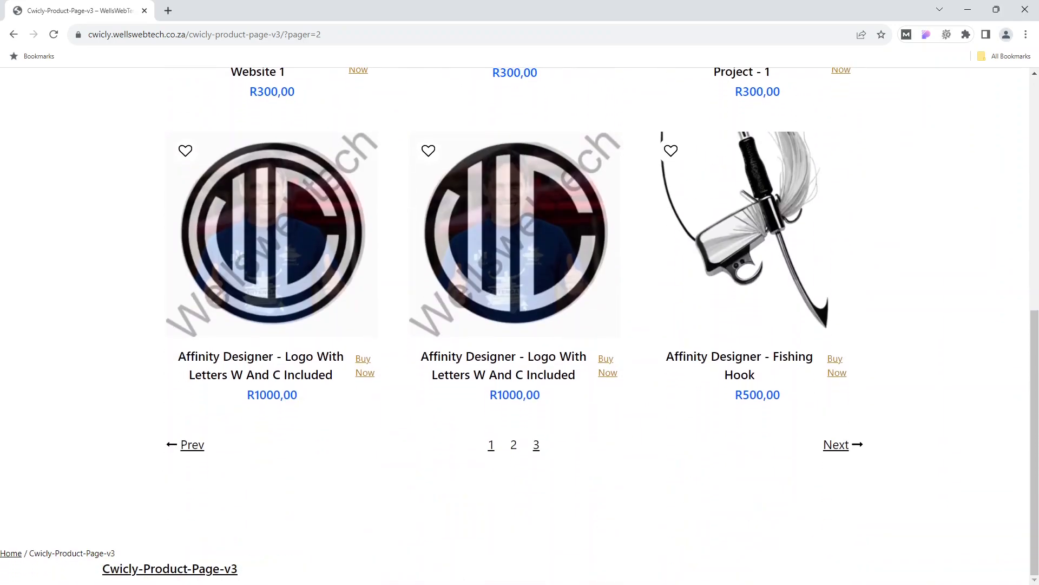
pyautogui.click(493, 452)
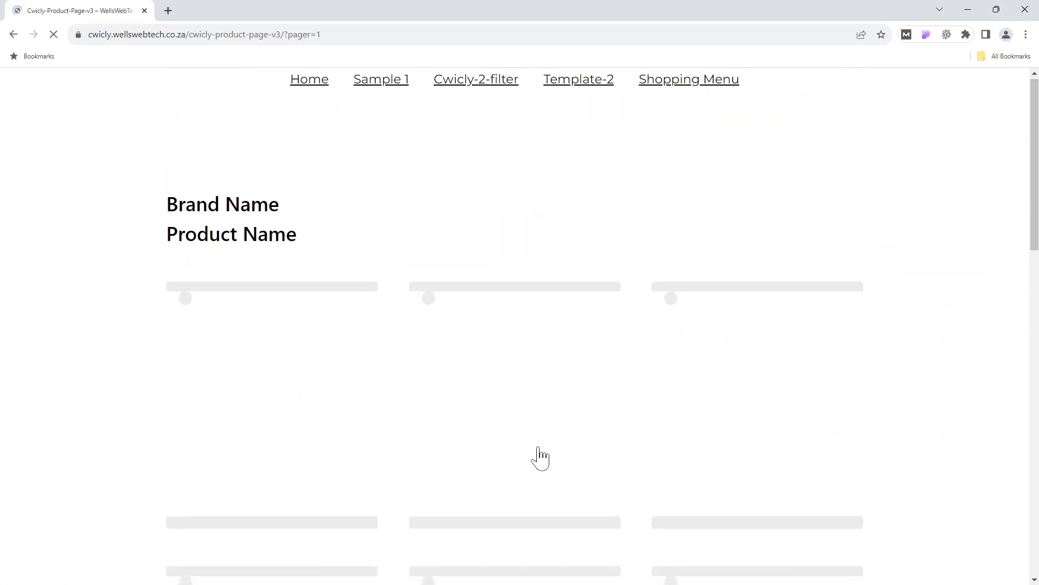
pyautogui.scroll(-8, 536, 455)
pyautogui.click(537, 449)
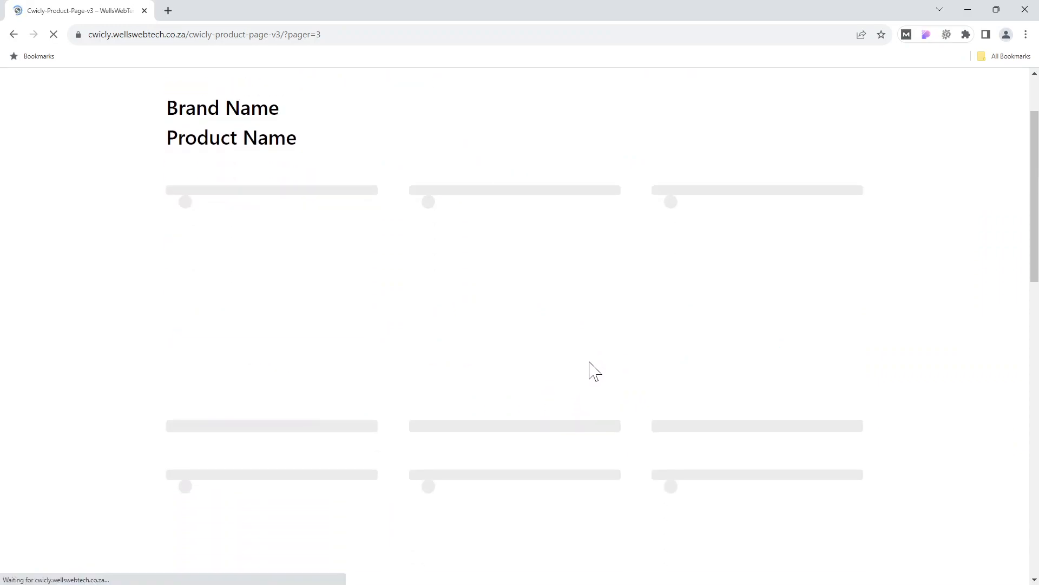
# Return to the Archive Page documentation in Edge and read the introduction and the Products Page requirements.
pyautogui.click(968, 9)
pyautogui.scroll(6, 443, 227)
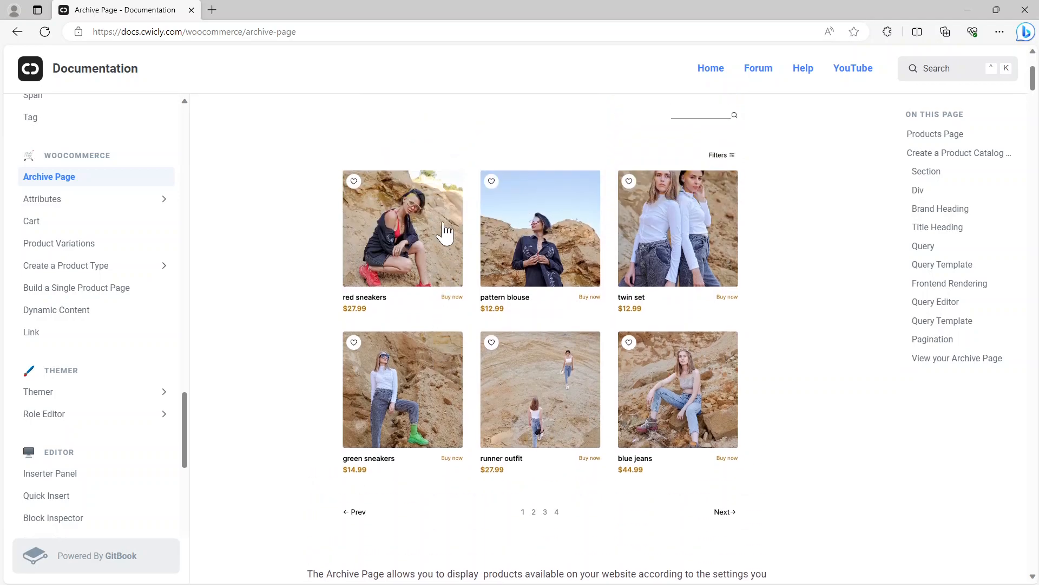
pyautogui.scroll(-10, 441, 233)
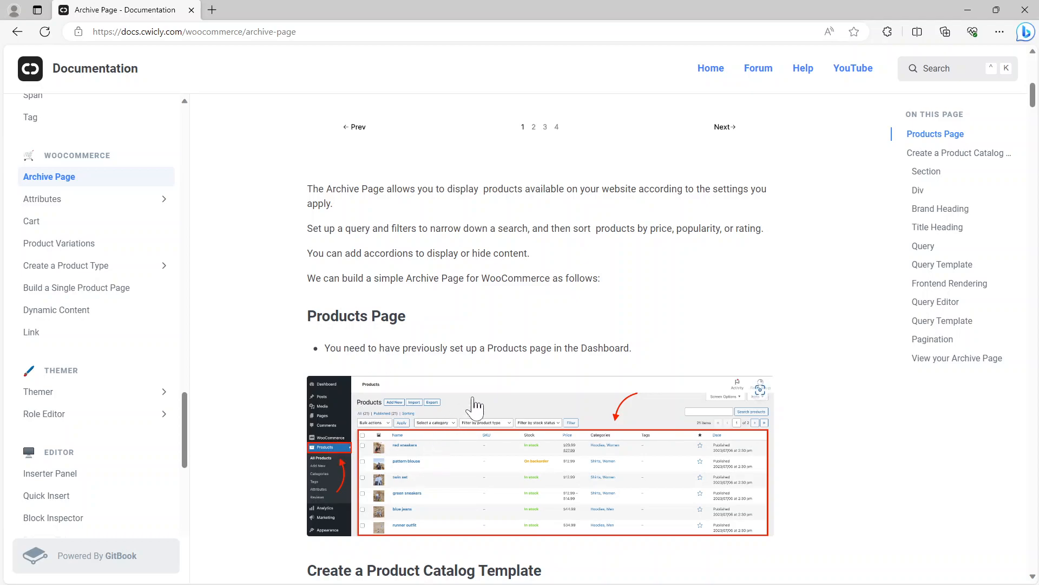
pyautogui.scroll(-2, 418, 365)
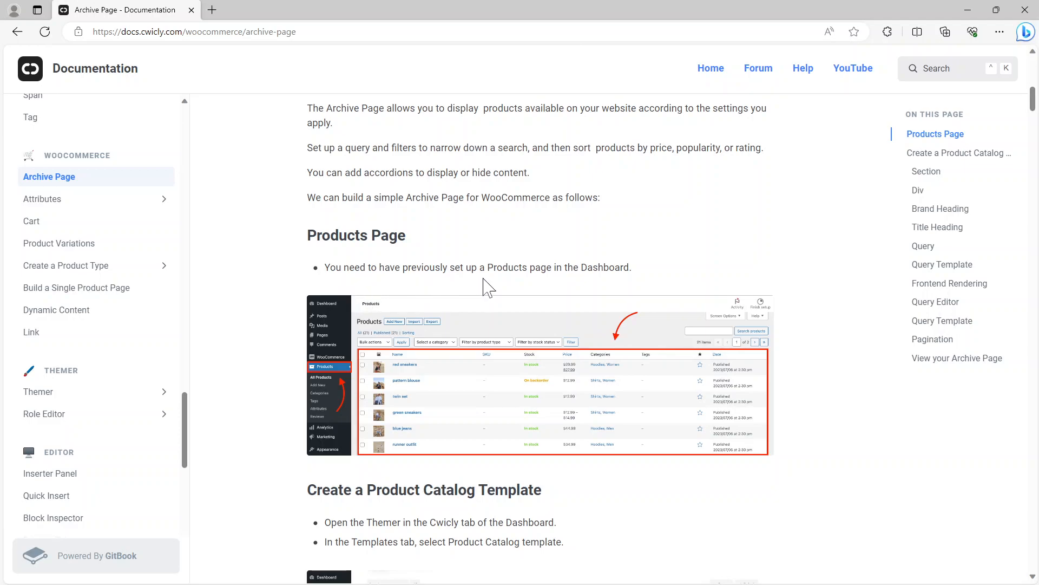
pyautogui.scroll(-2, 489, 287)
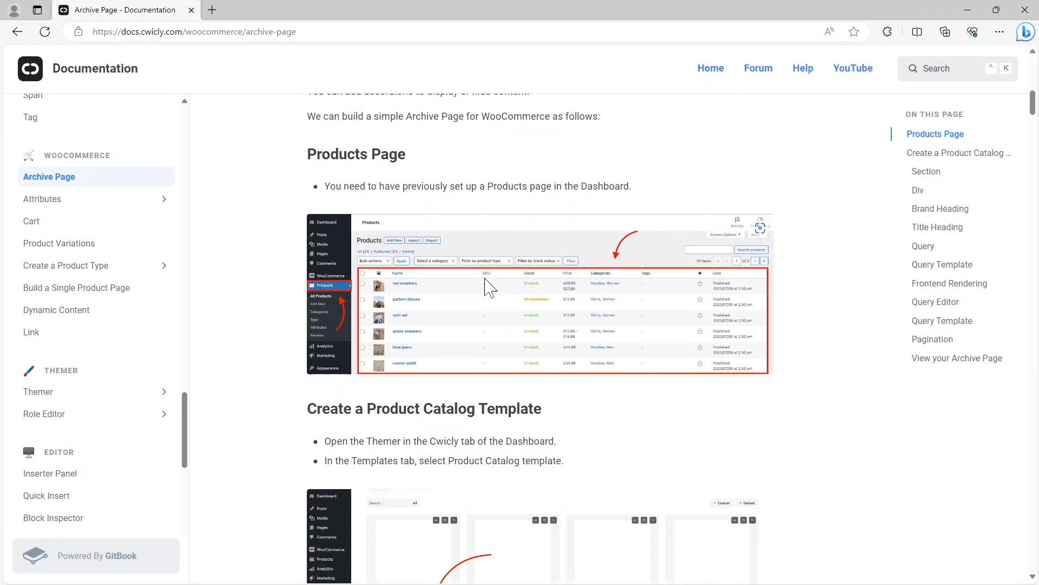
pyautogui.scroll(-3, 489, 287)
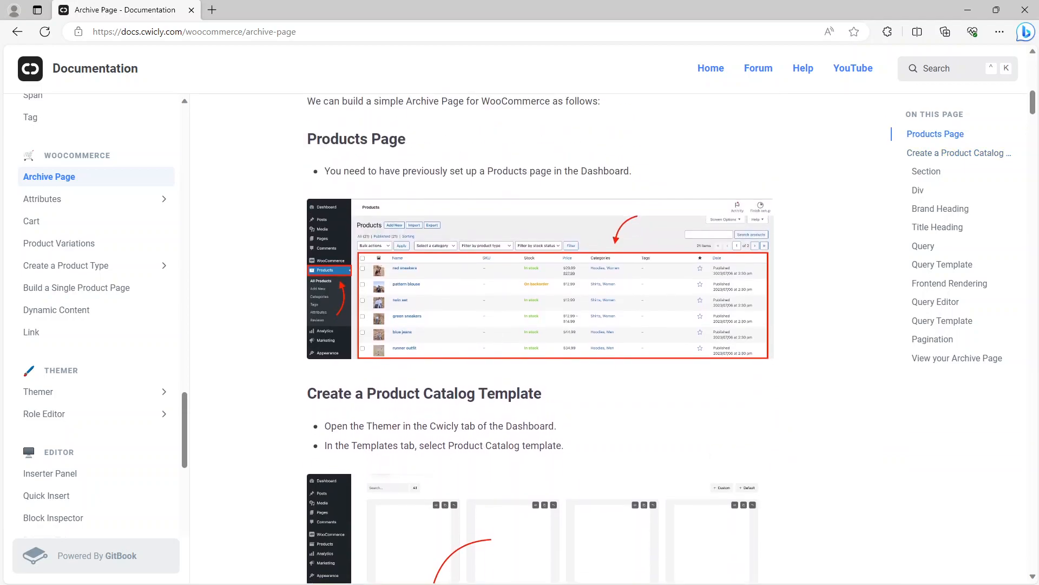
pyautogui.scroll(1, 488, 287)
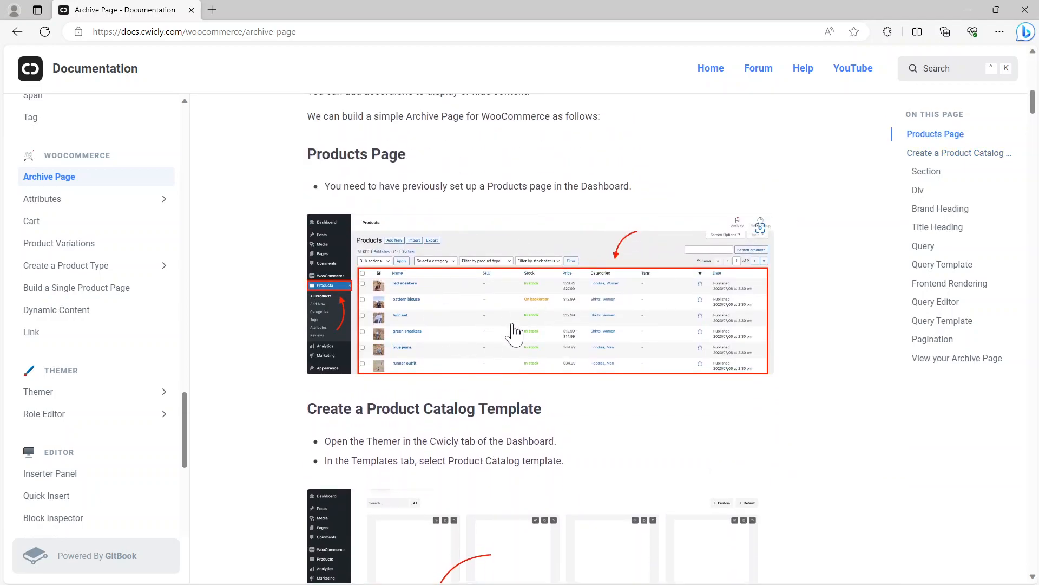
pyautogui.scroll(-1, 527, 326)
pyautogui.scroll(-4, 528, 333)
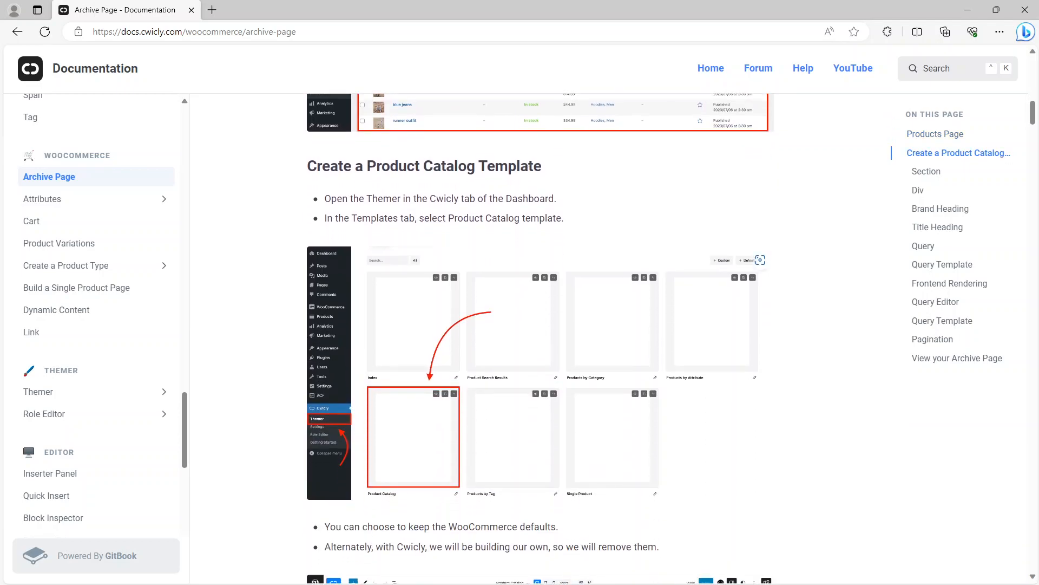
# Study the Create a Product Catalog Template section, enlarging its Themer screenshot and closing it again.
pyautogui.scroll(2, 526, 333)
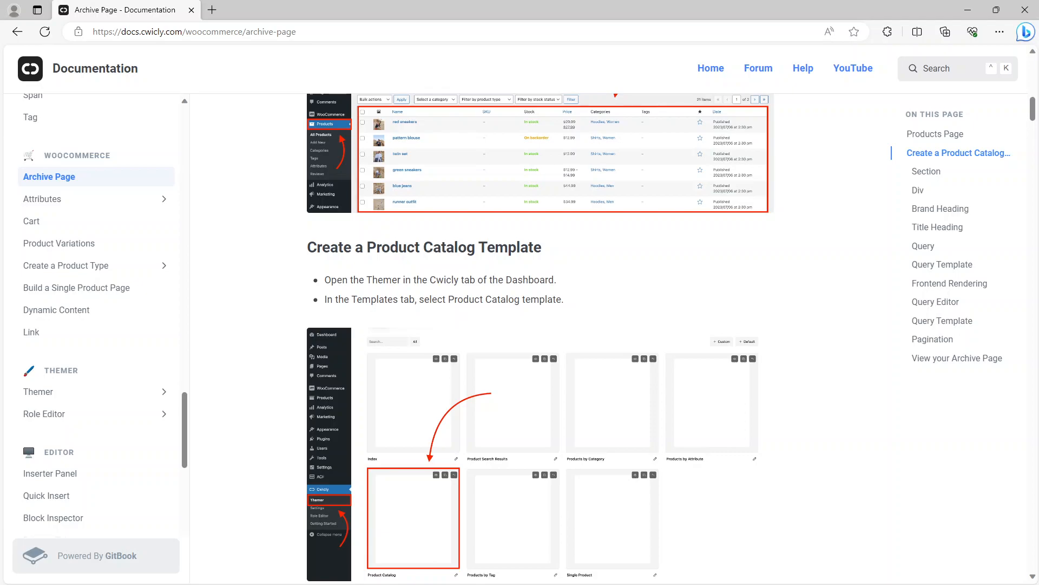
pyautogui.scroll(-2, 406, 406)
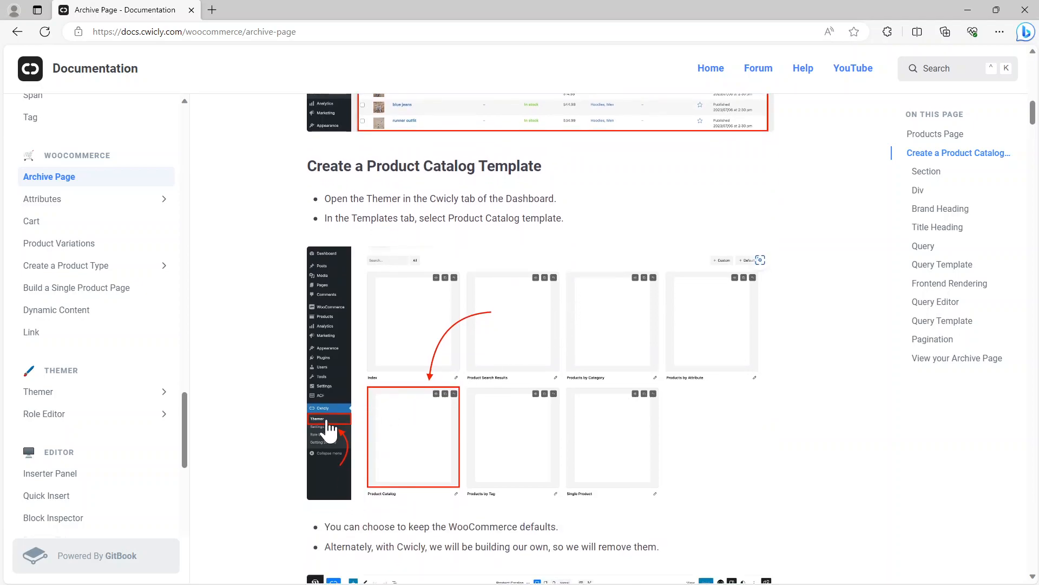
pyautogui.click(403, 401)
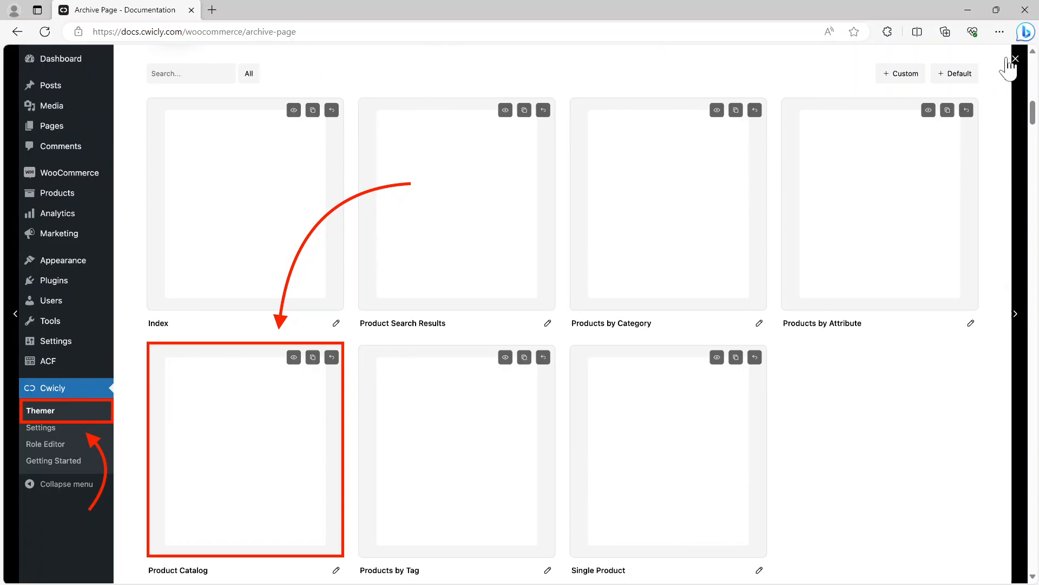
pyautogui.click(1016, 58)
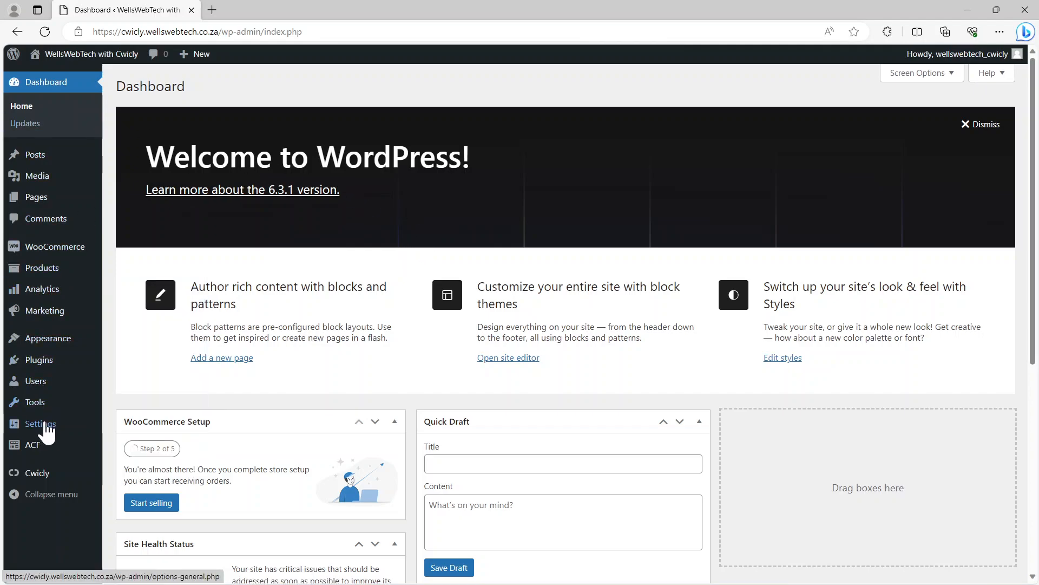
# Open the Cwicly Themer from the WordPress dashboard and open the Product Catalog template for editing.
pyautogui.moveTo(43, 429)
pyautogui.moveTo(36, 475)
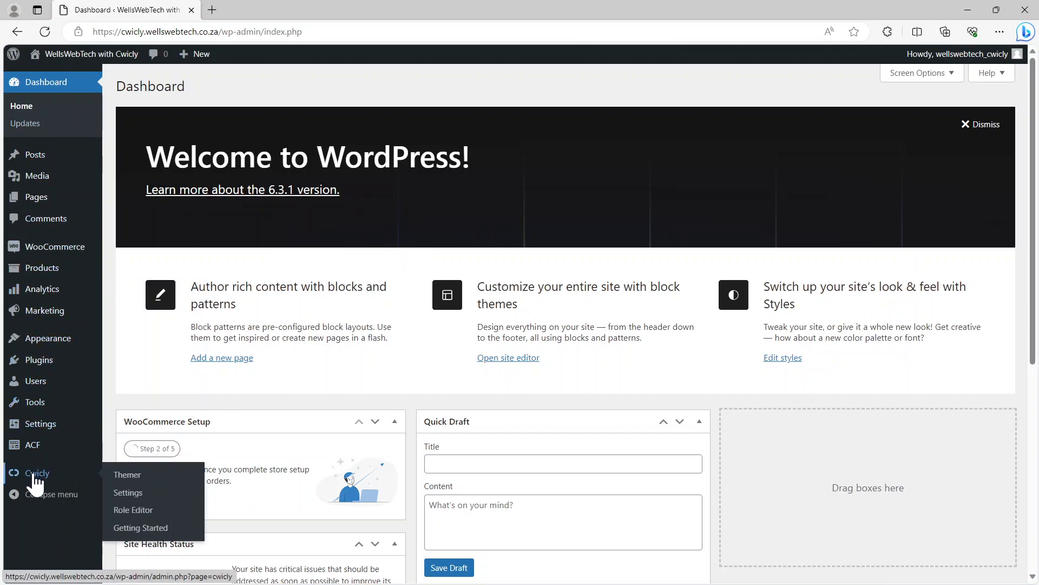
pyautogui.click(127, 475)
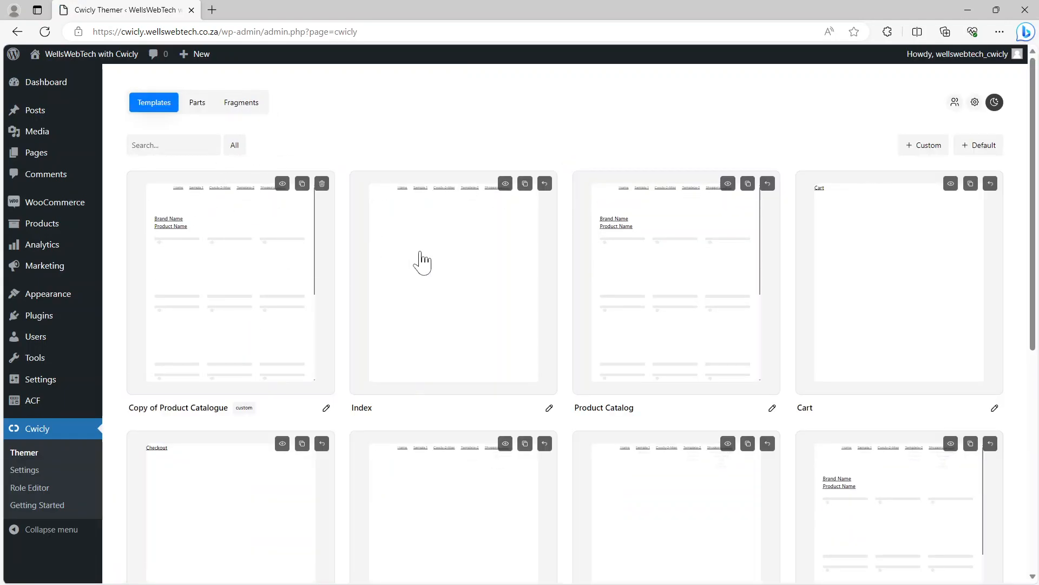
pyautogui.scroll(-3, 548, 303)
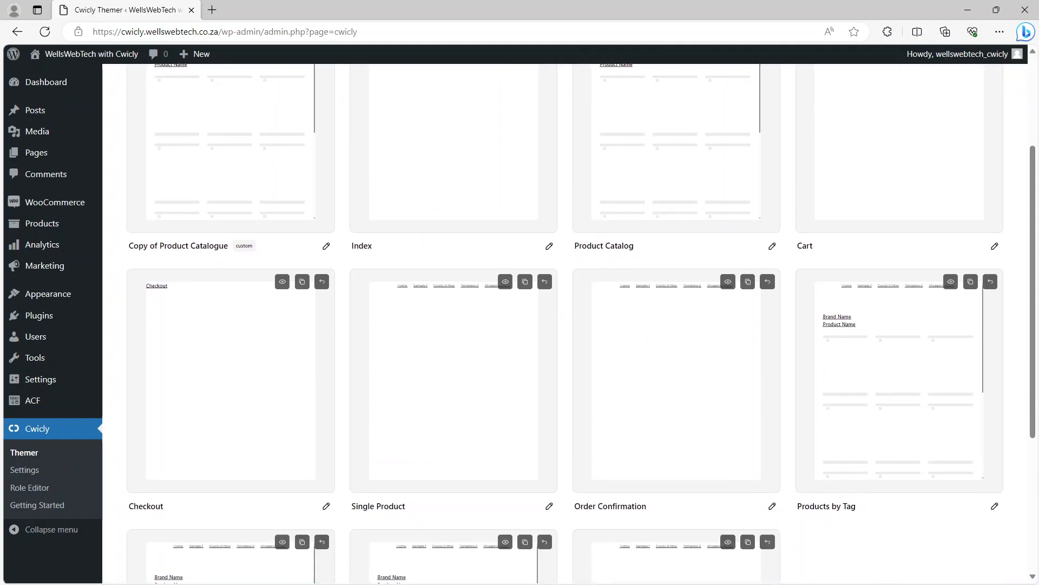
pyautogui.click(774, 250)
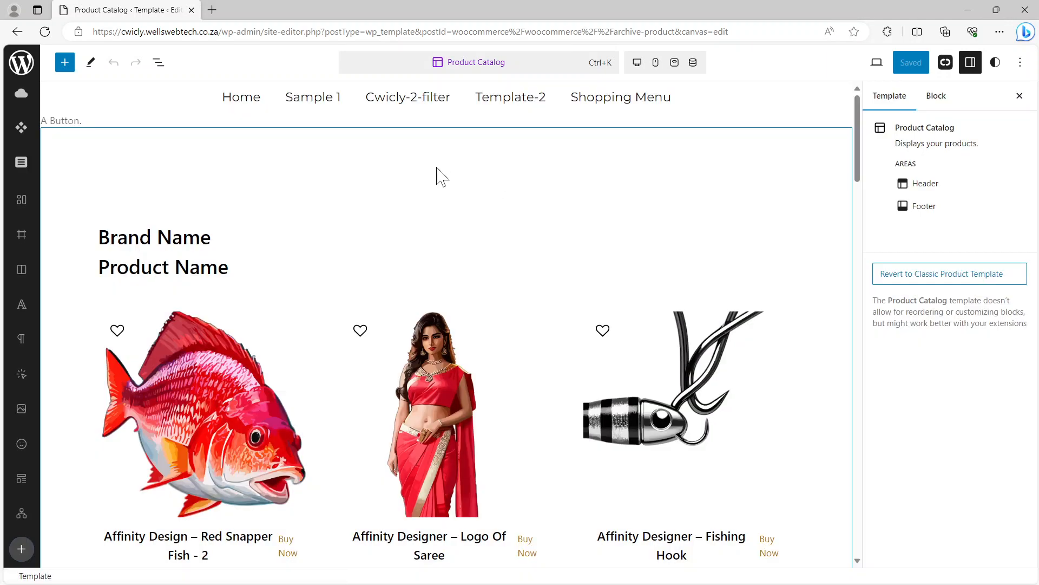
# Show the template's block List View and expand the Section block to reveal its child blocks.
pyautogui.click(159, 63)
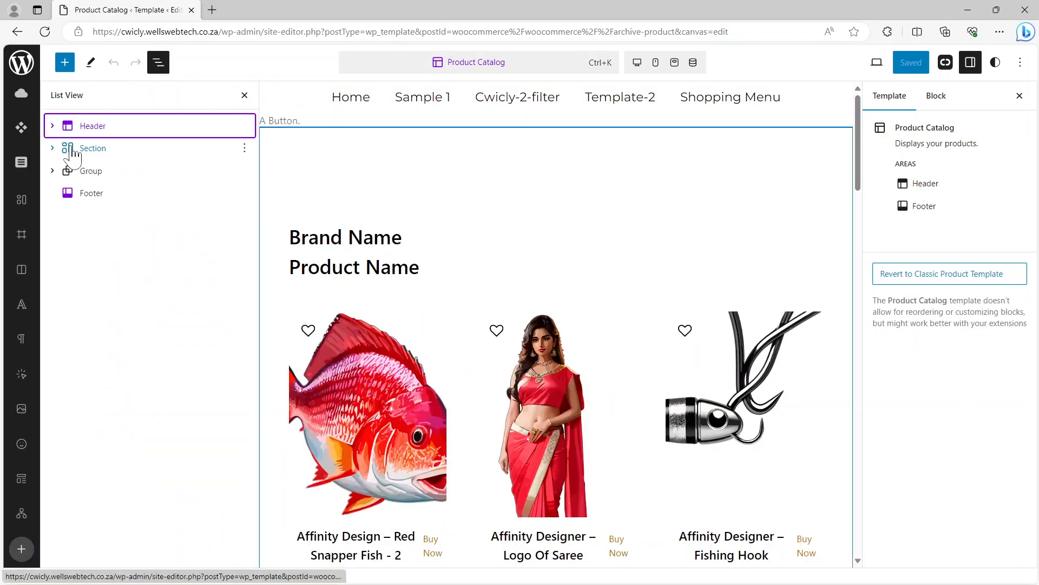
pyautogui.click(52, 148)
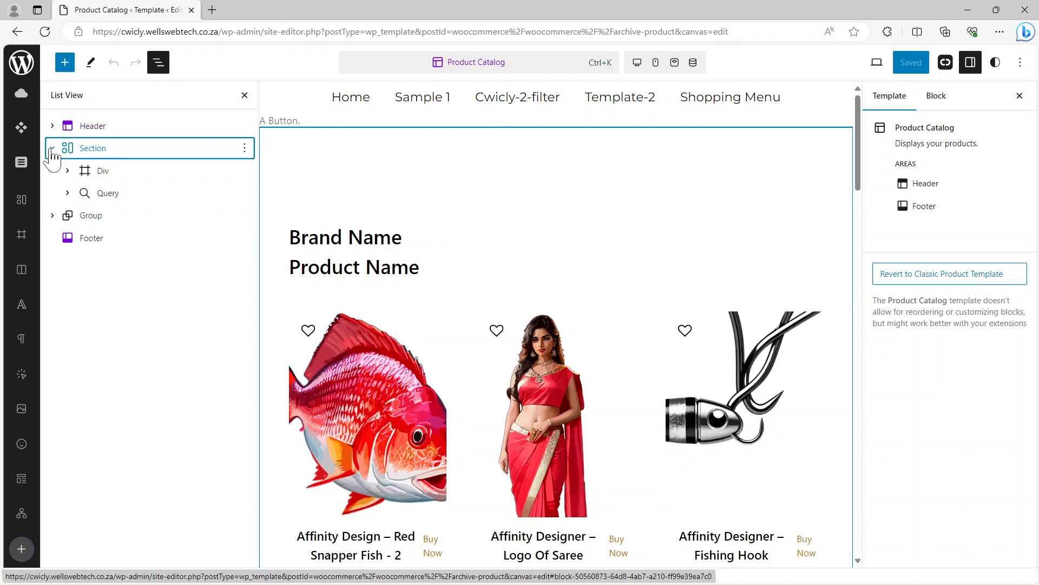
# Review the Group and Section blocks in the Product Catalog template and delete the existing Section block.
pyautogui.click(82, 217)
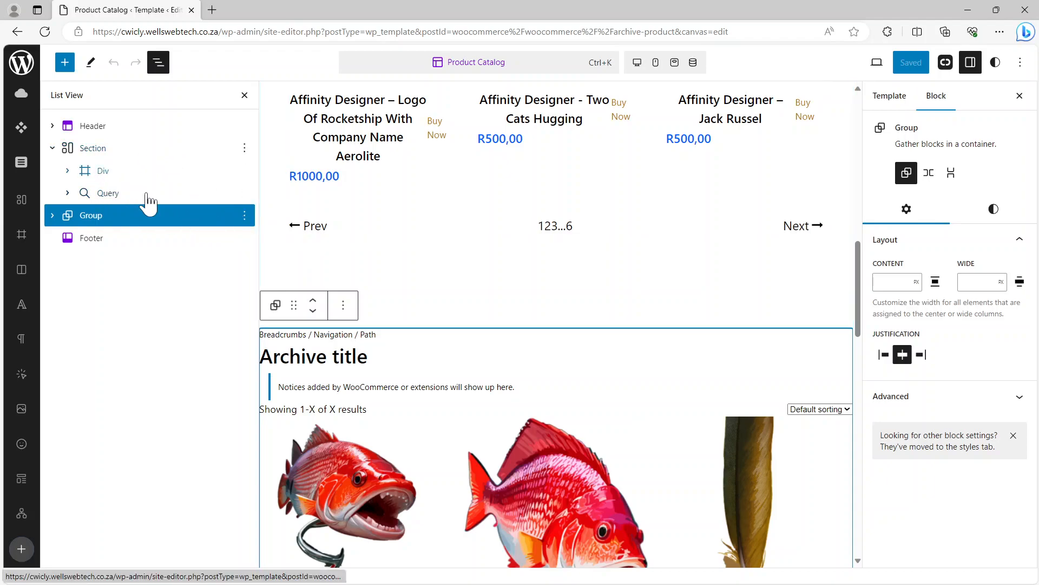
pyautogui.scroll(10, 314, 228)
pyautogui.scroll(3, 352, 244)
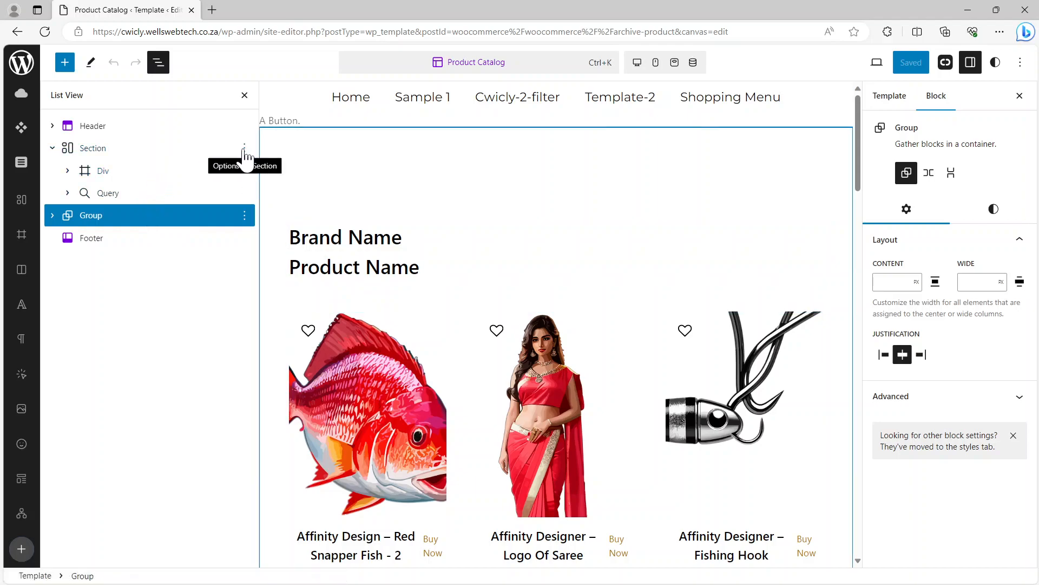
pyautogui.click(52, 147)
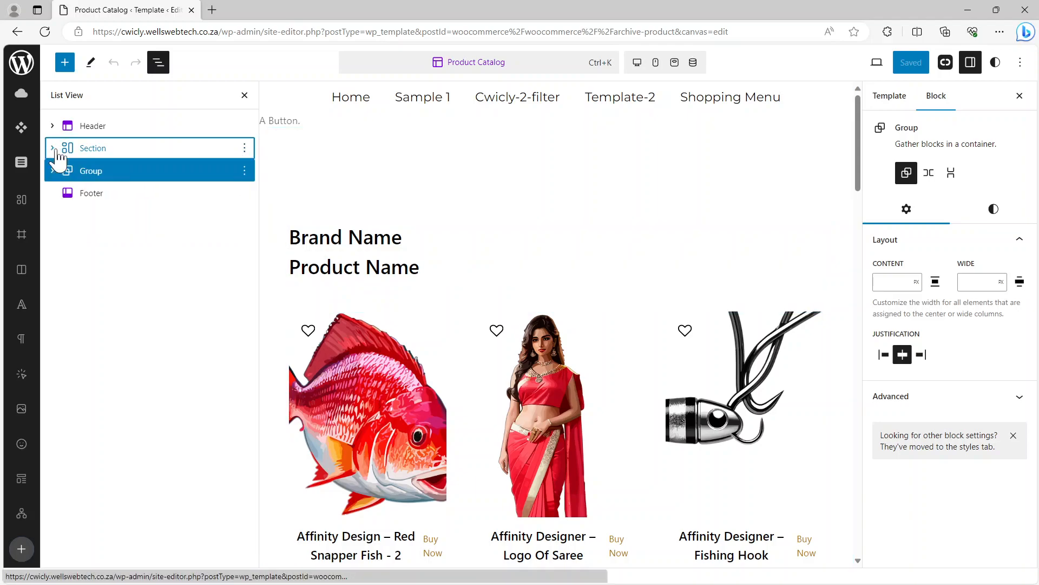
pyautogui.click(245, 148)
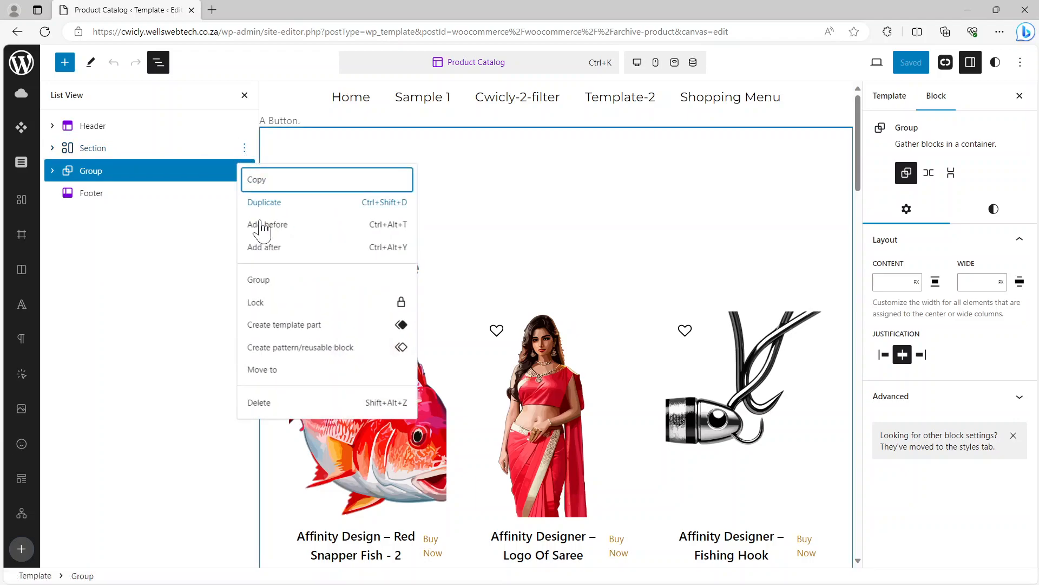
pyautogui.click(271, 403)
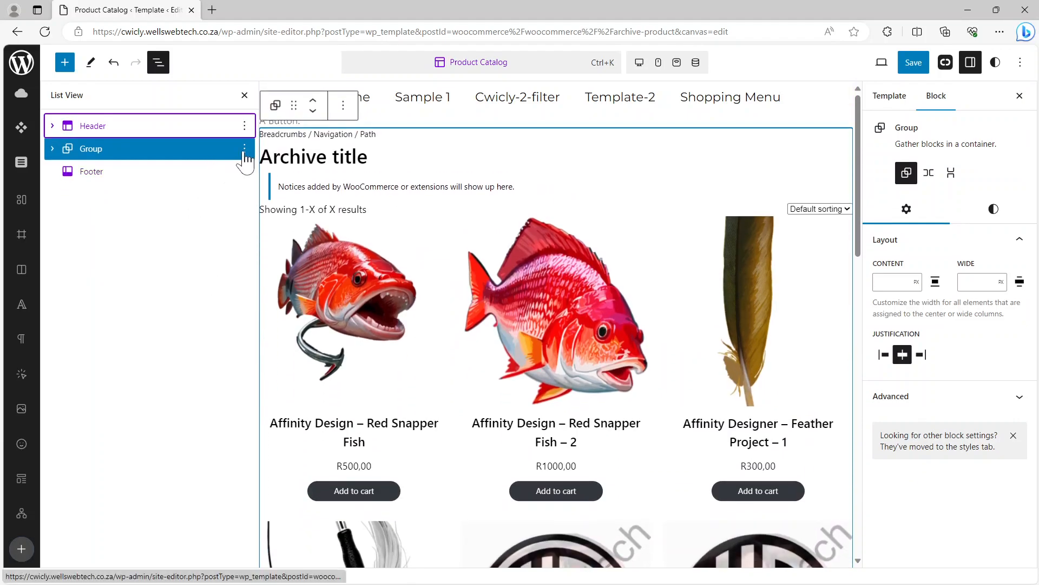
# Delete the Group block with the default WooCommerce archive content, confirm the removal and save the template.
pyautogui.click(245, 148)
pyautogui.click(288, 483)
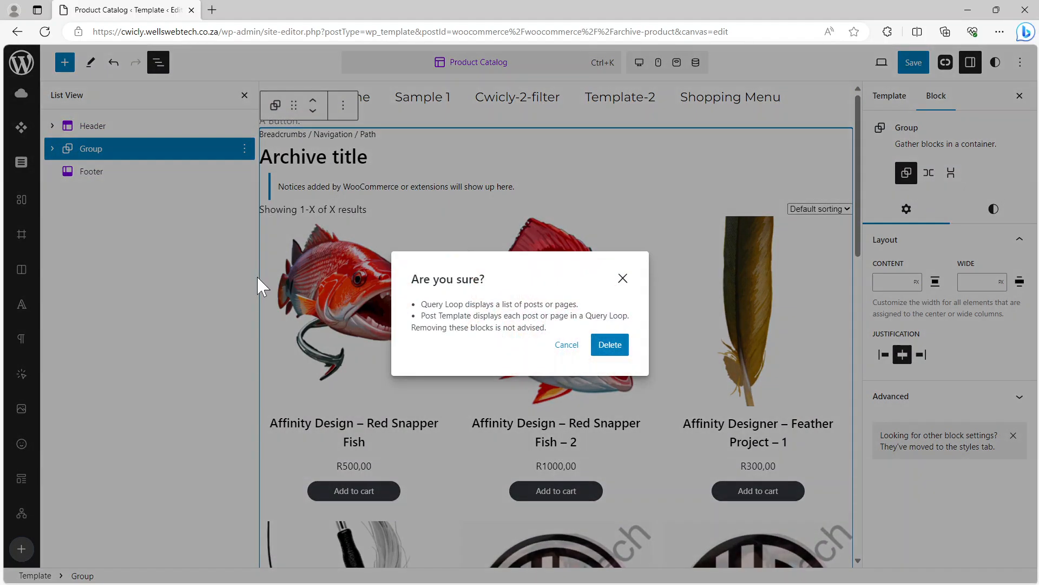
pyautogui.click(610, 345)
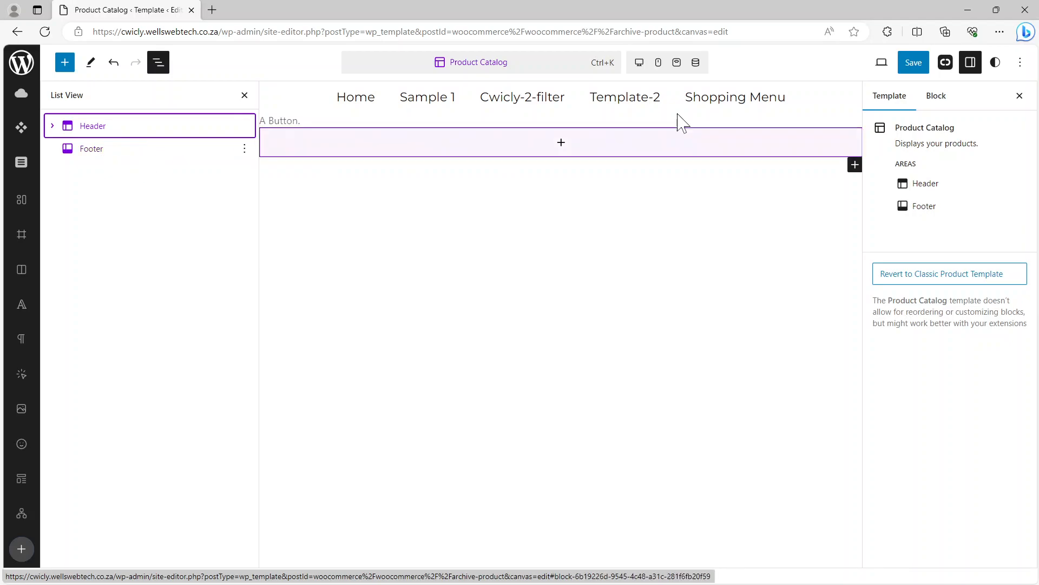
pyautogui.click(917, 67)
pyautogui.click(918, 68)
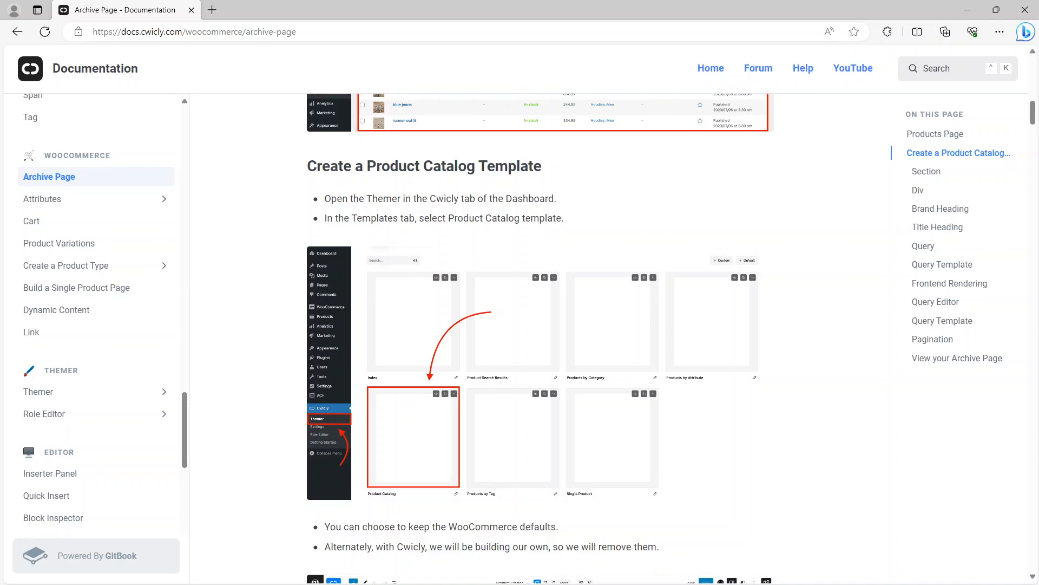
# Read the Archive Page documentation from removing the WooCommerce defaults up to Section, and open the linked Quick Inserter page.
pyautogui.scroll(-6, 476, 368)
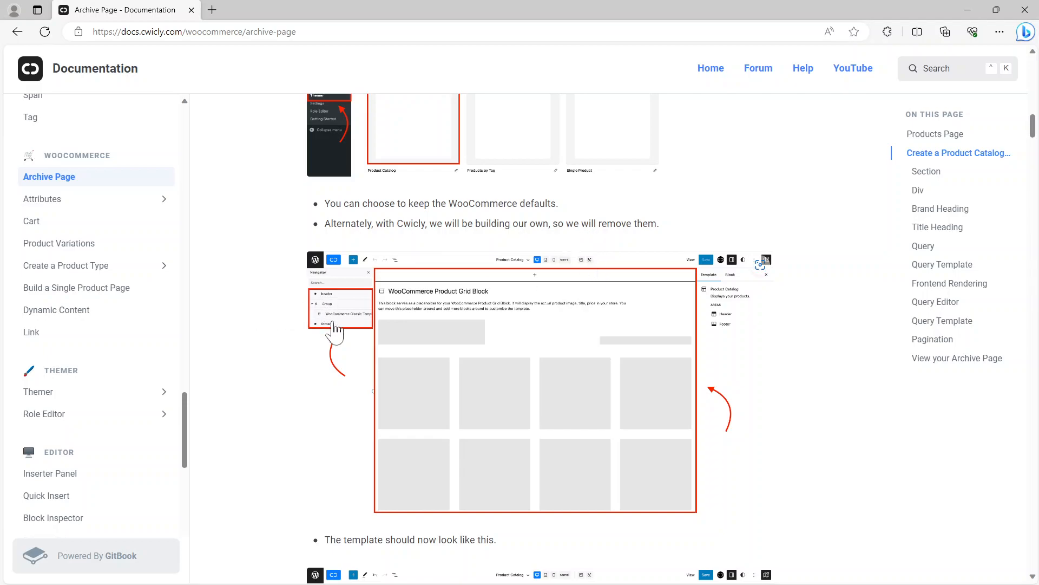
pyautogui.scroll(-5, 343, 316)
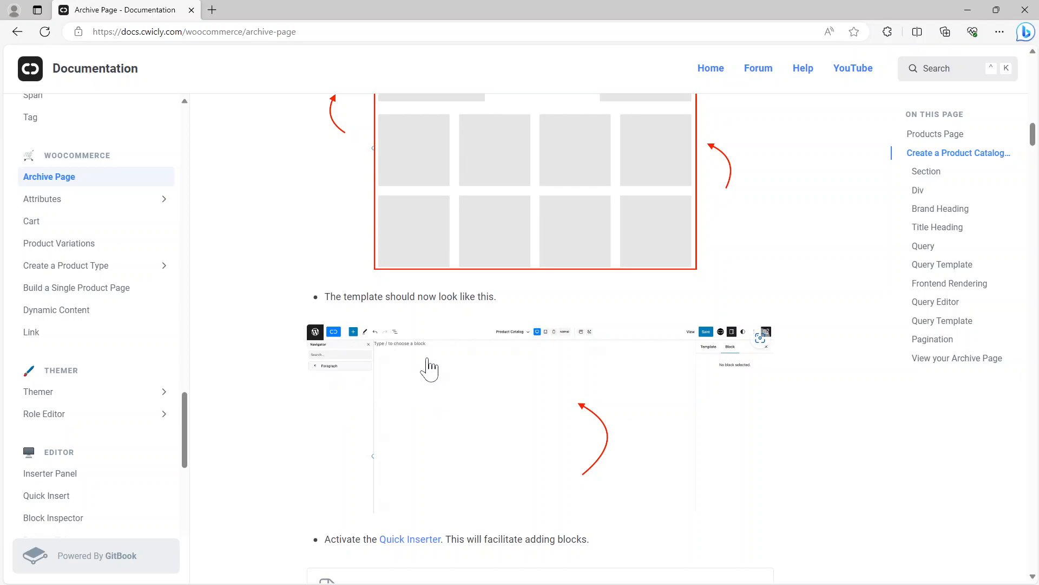
pyautogui.scroll(-3, 429, 366)
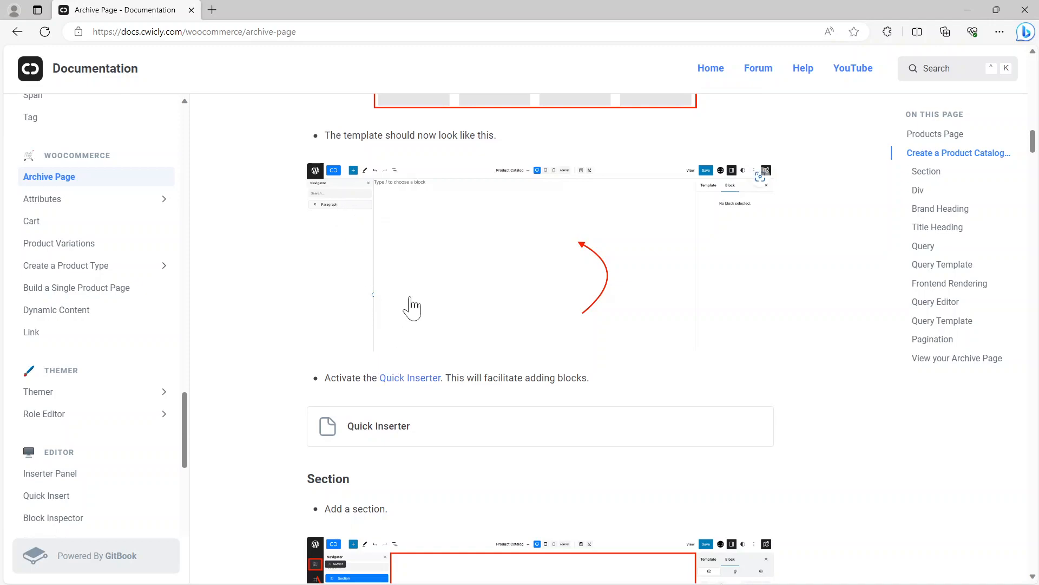
pyautogui.scroll(-2, 412, 308)
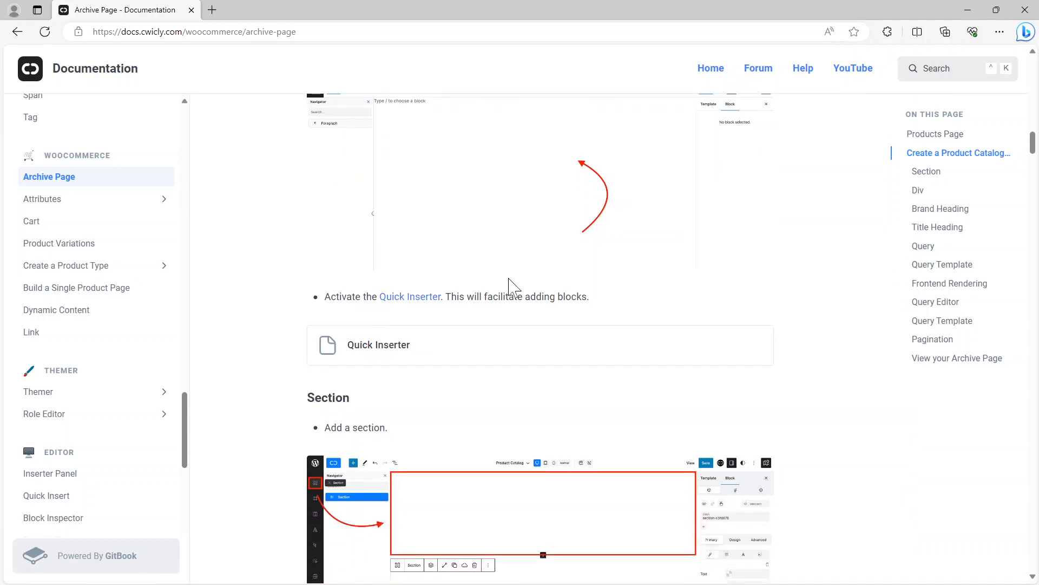
pyautogui.scroll(-2, 509, 280)
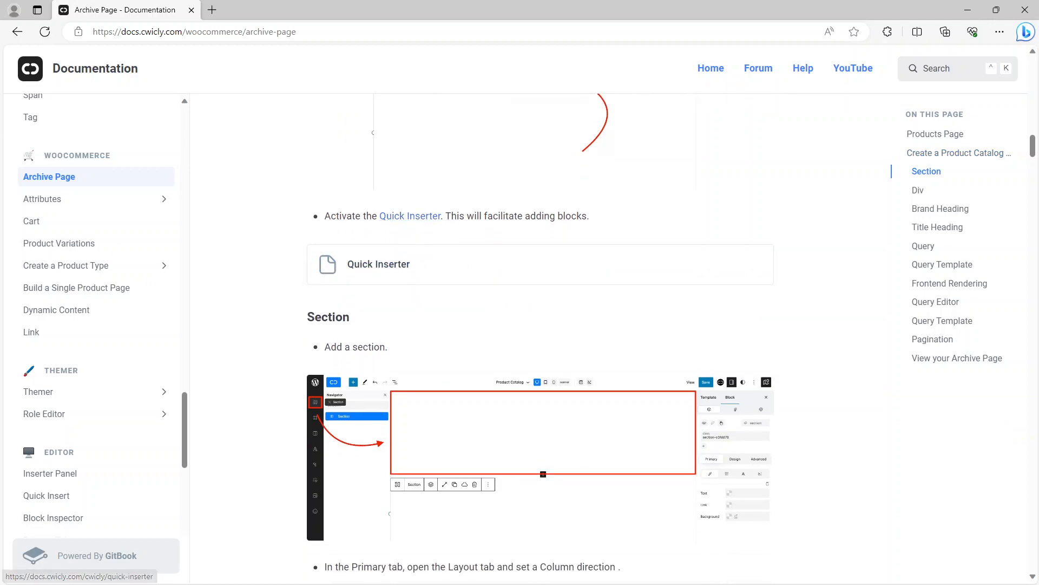
pyautogui.click(394, 272)
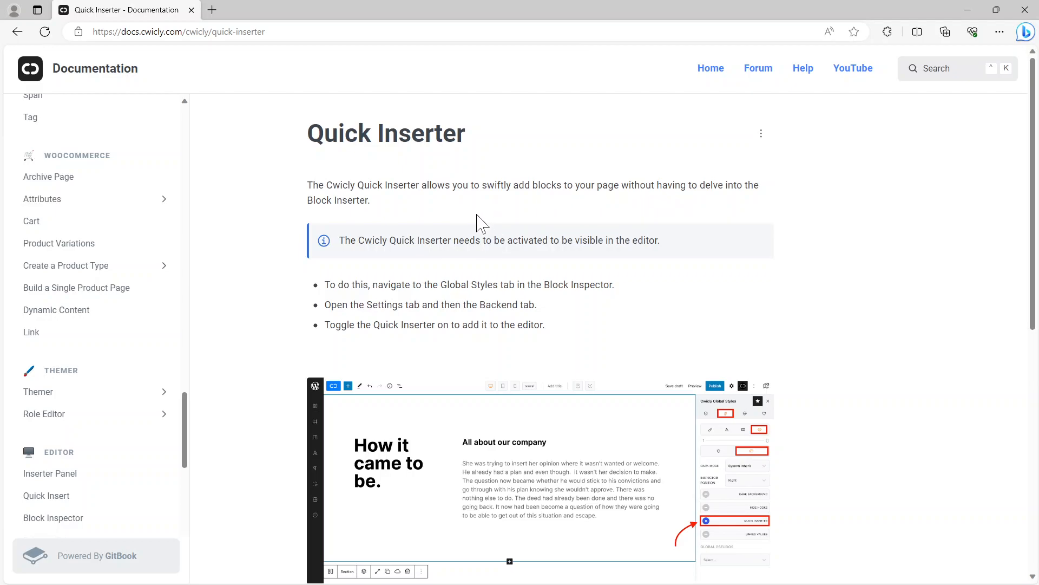
pyautogui.scroll(-2, 470, 324)
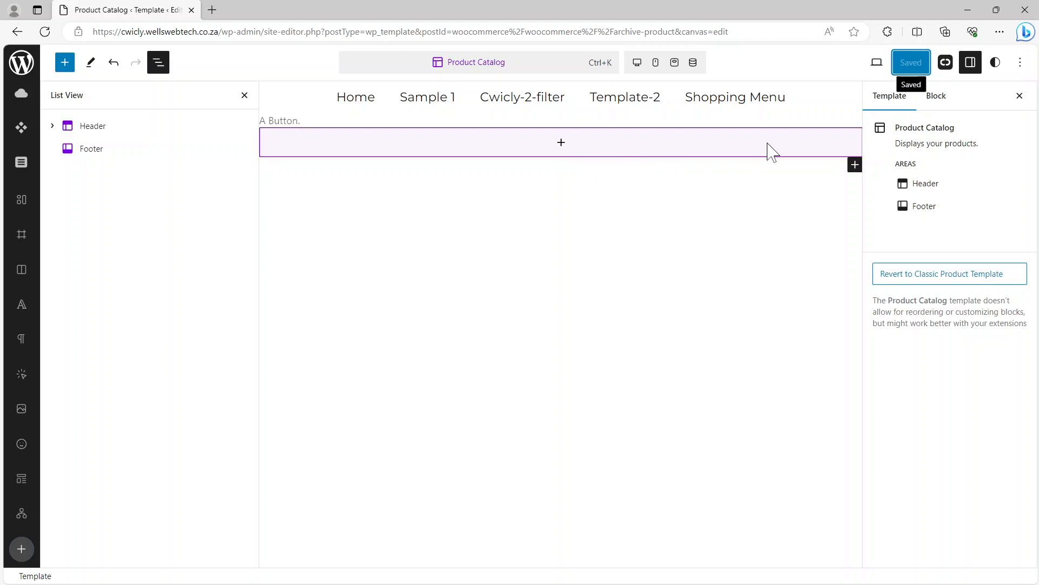
# Open Cwicly Global Styles in the template editor and compare it with the enlarged screenshot in the Quick Inserter documentation.
pyautogui.click(949, 64)
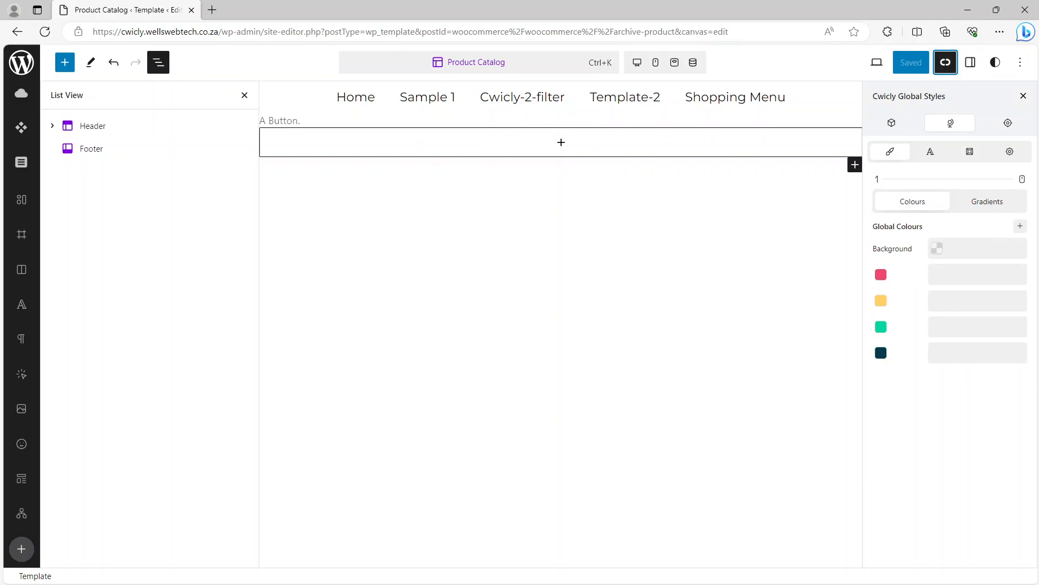
pyautogui.click(894, 128)
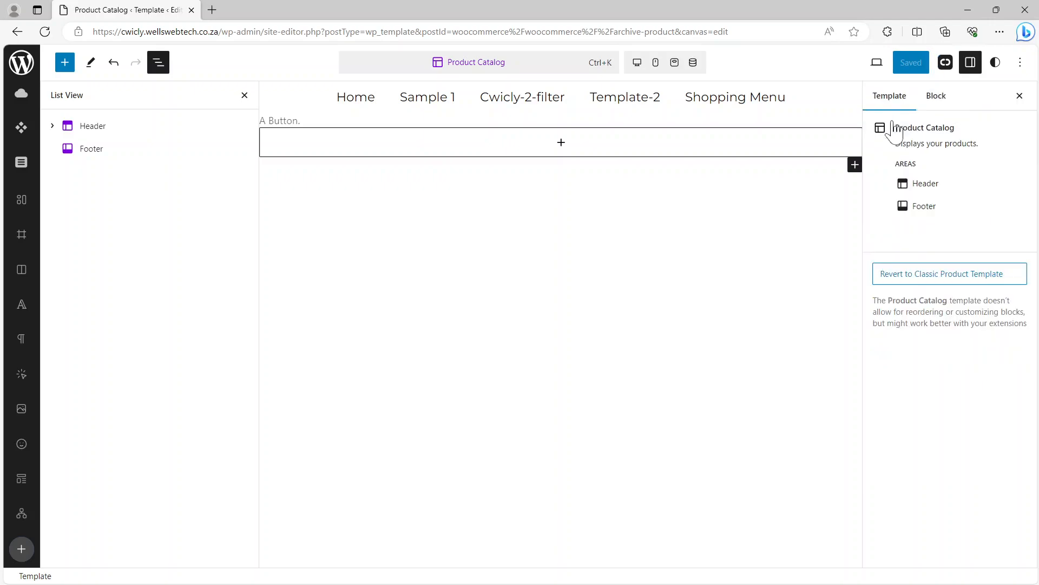
pyautogui.click(945, 65)
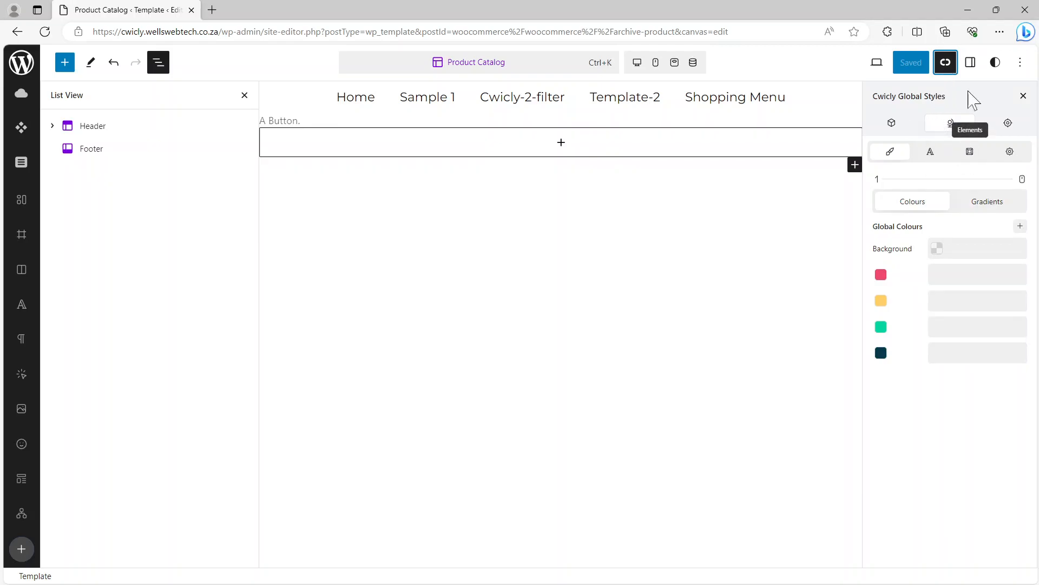
pyautogui.click(969, 11)
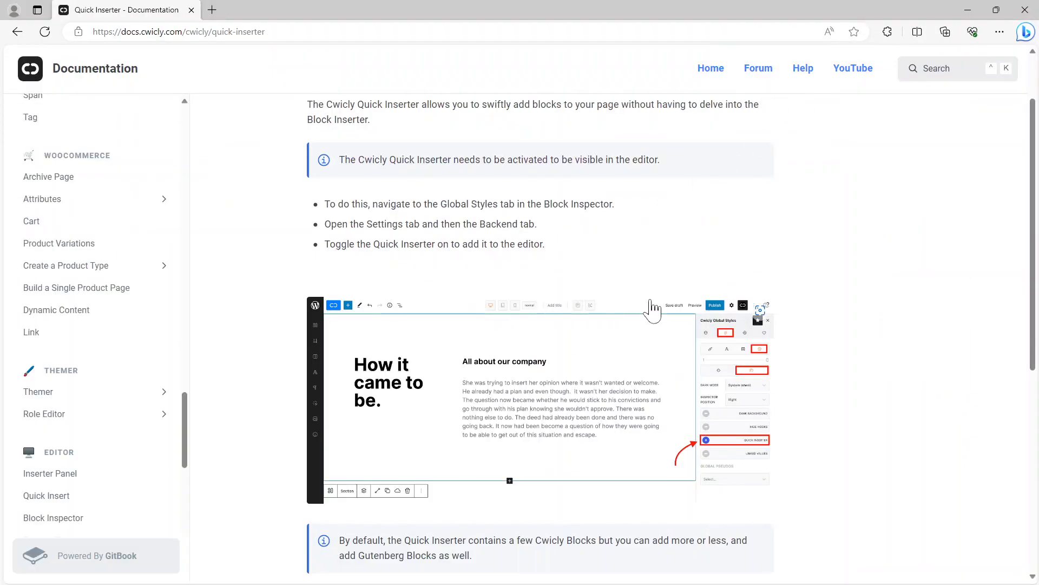
pyautogui.click(728, 346)
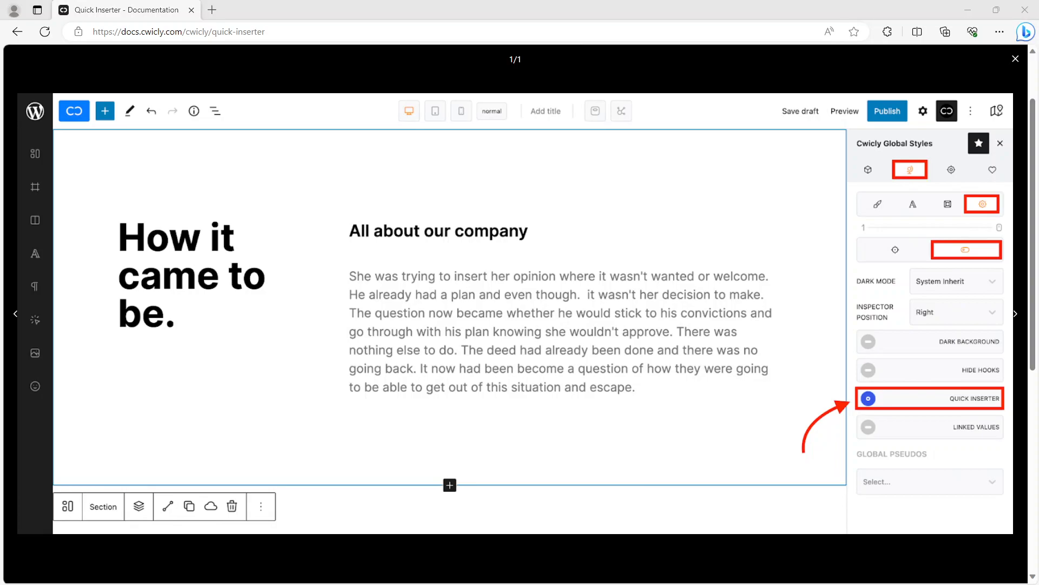
# Look for the Quick Inserter option in the Backend settings of Cwicly Global Styles, saving the settings and toggling Quick Flex twice.
pyautogui.hotkey('alt', 'Tab')
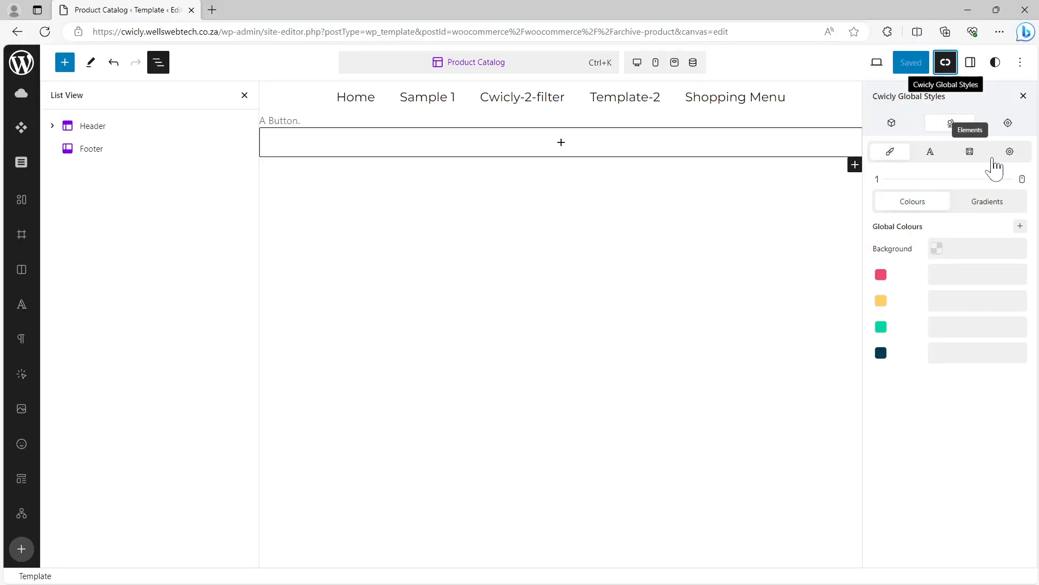
pyautogui.click(1010, 153)
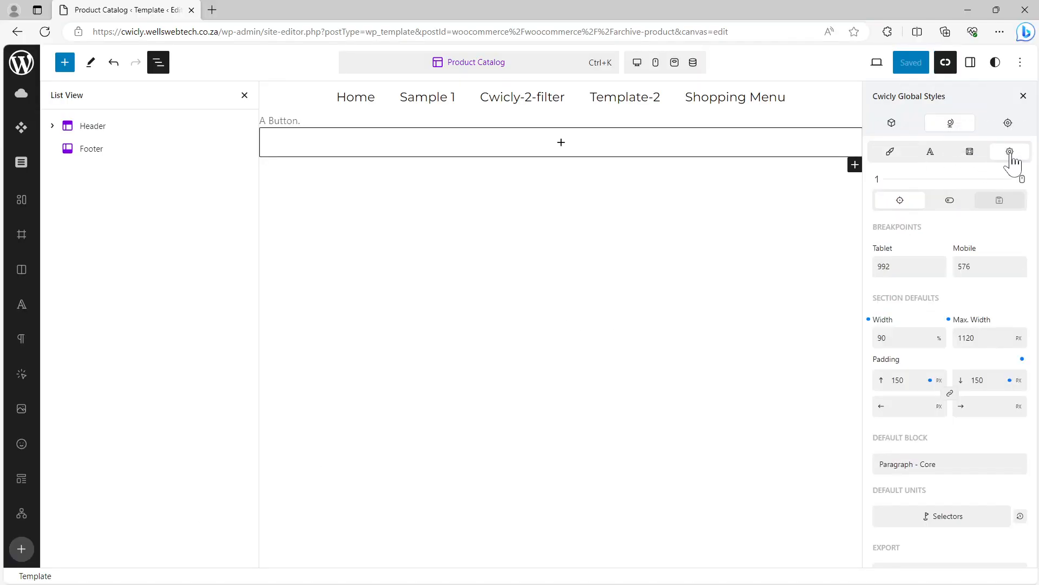
pyautogui.click(999, 201)
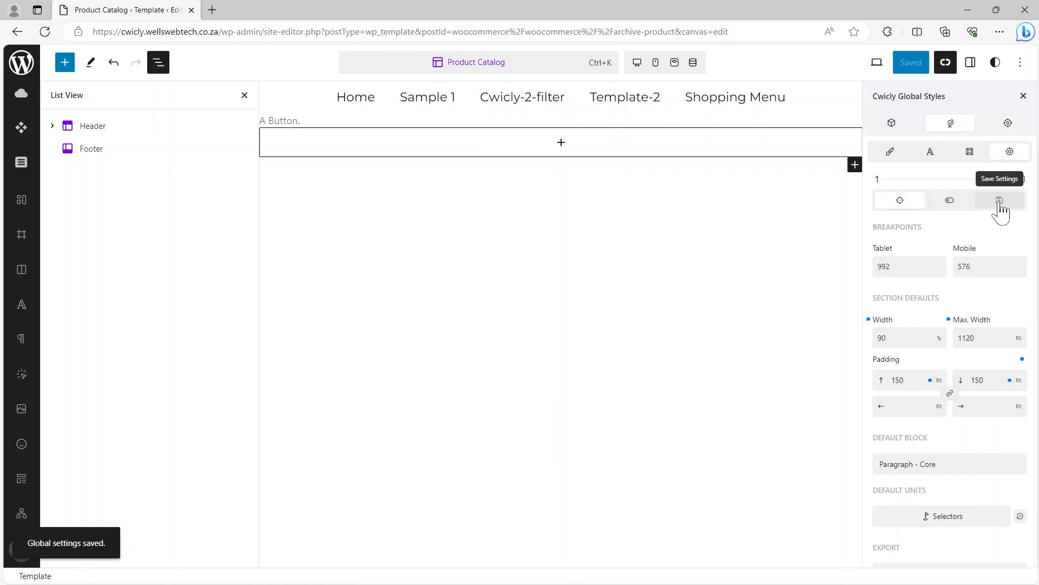
pyautogui.click(949, 200)
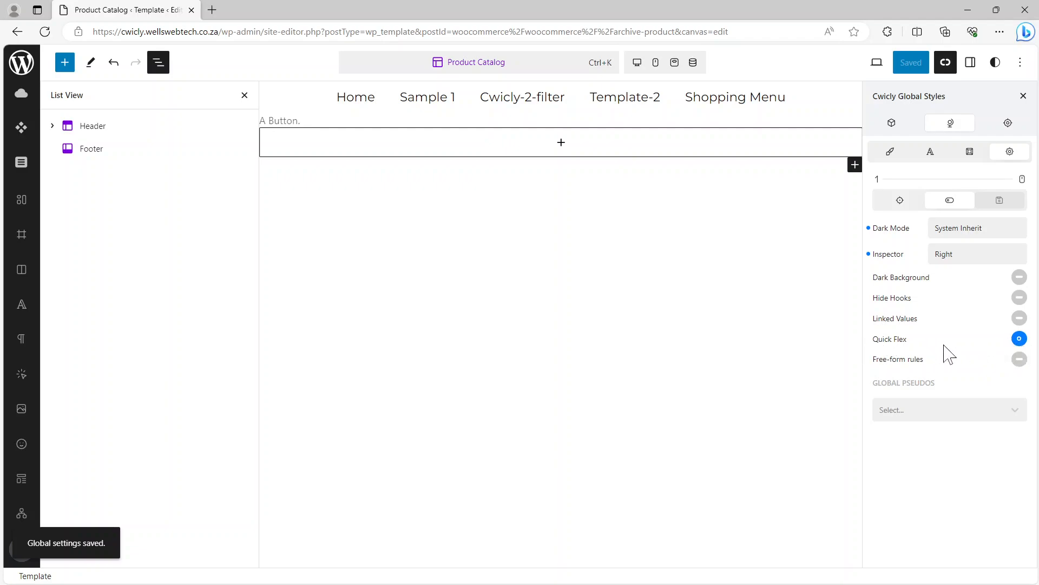
pyautogui.click(1019, 341)
pyautogui.click(1018, 340)
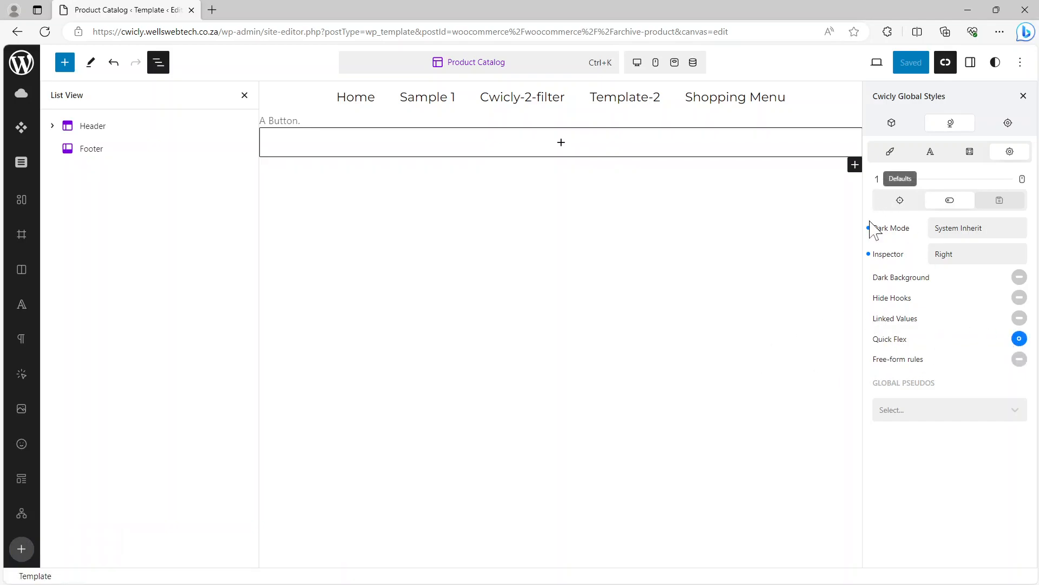
# Recheck the Quick Inserter screenshot, read the rest of that documentation page, and return to the Section instructions on the Archive Page.
pyautogui.click(969, 9)
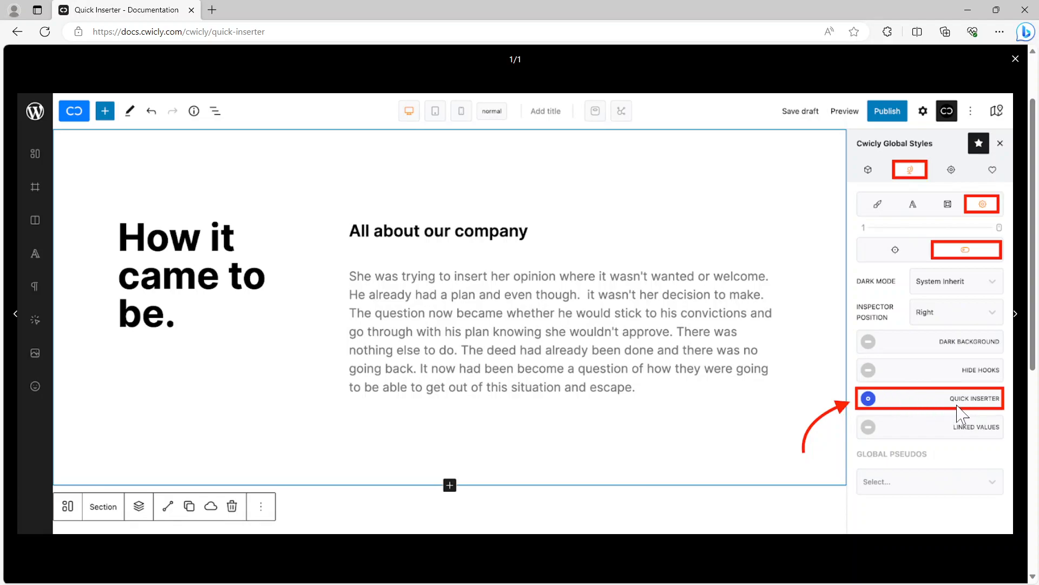
pyautogui.click(1016, 60)
pyautogui.scroll(-3, 703, 336)
pyautogui.scroll(1, 703, 336)
pyautogui.scroll(-1, 706, 334)
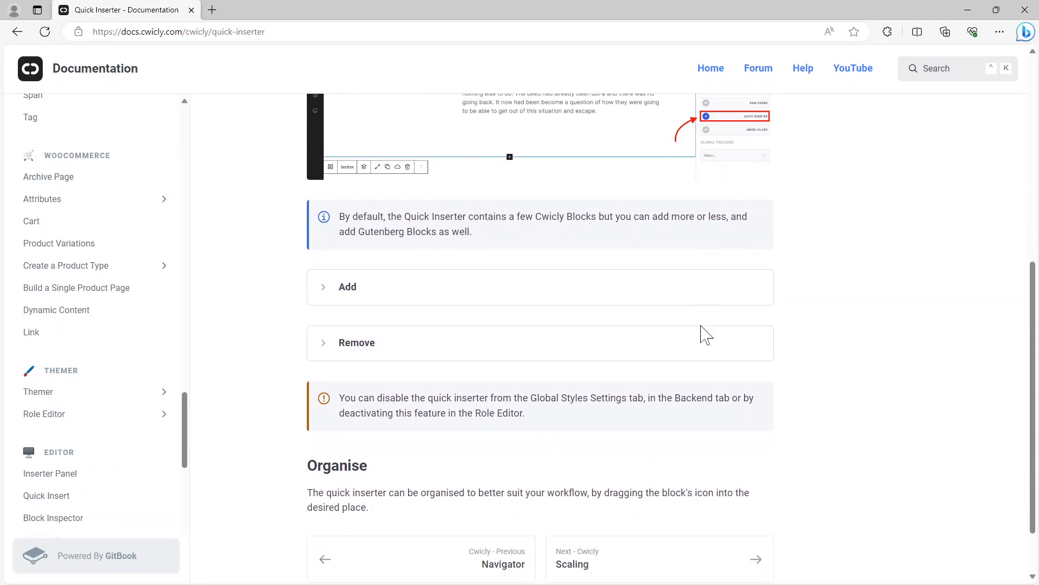
pyautogui.scroll(7, 705, 334)
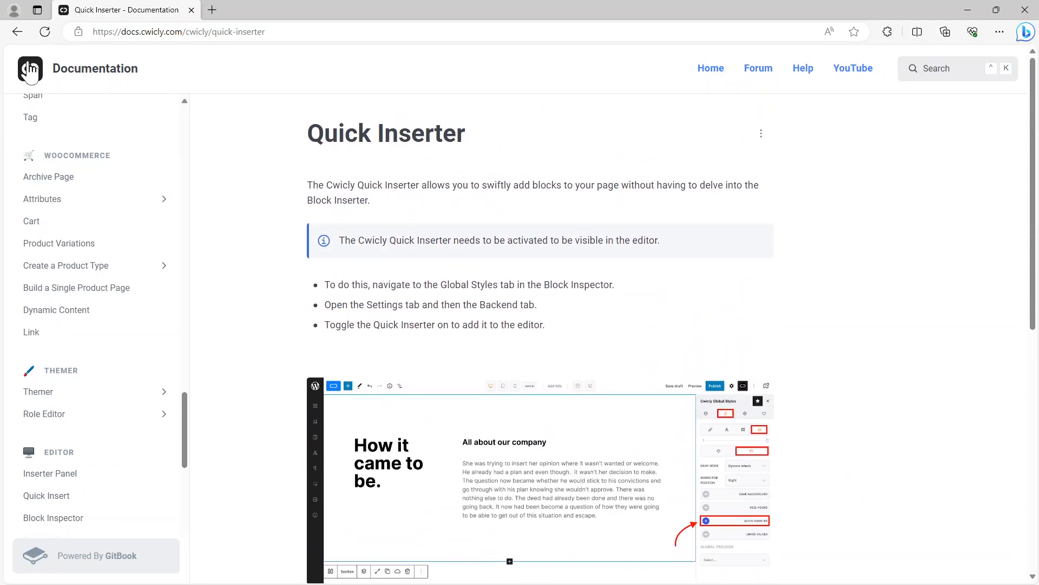
pyautogui.click(17, 31)
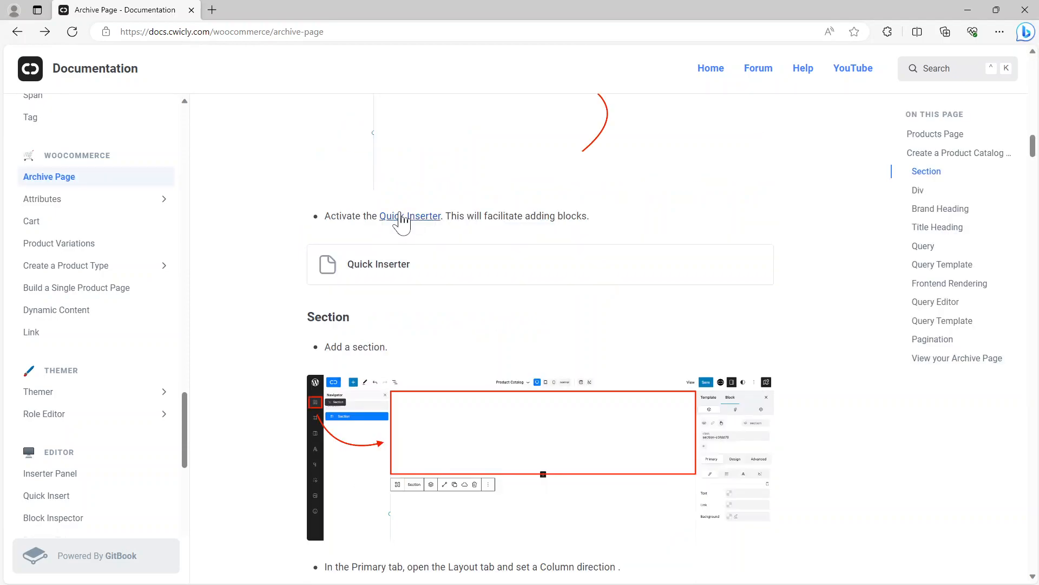
pyautogui.scroll(-3, 495, 261)
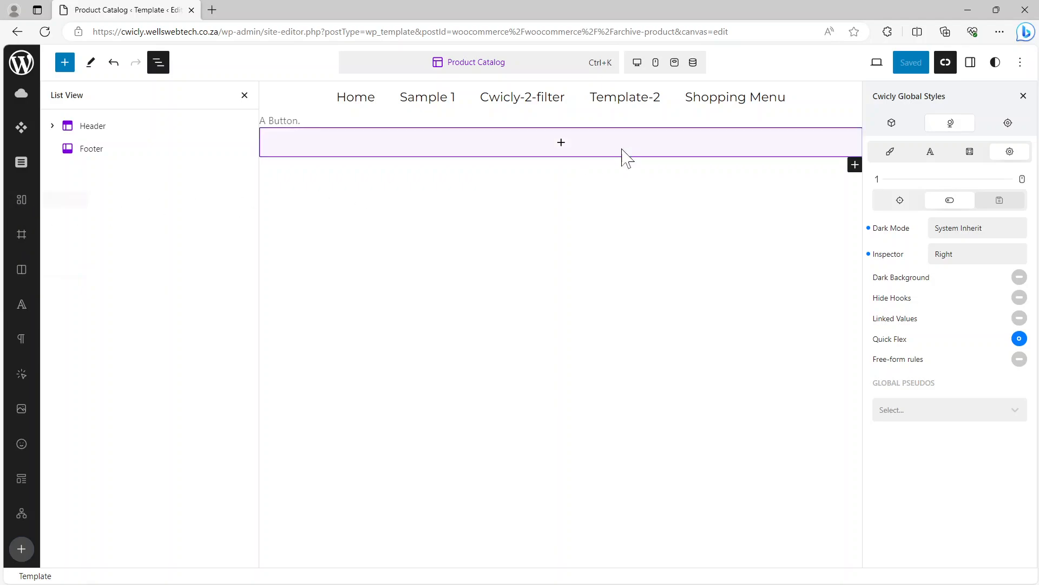
# In the template editor, add a Section block below the Div inside the Header and select it.
pyautogui.click(562, 144)
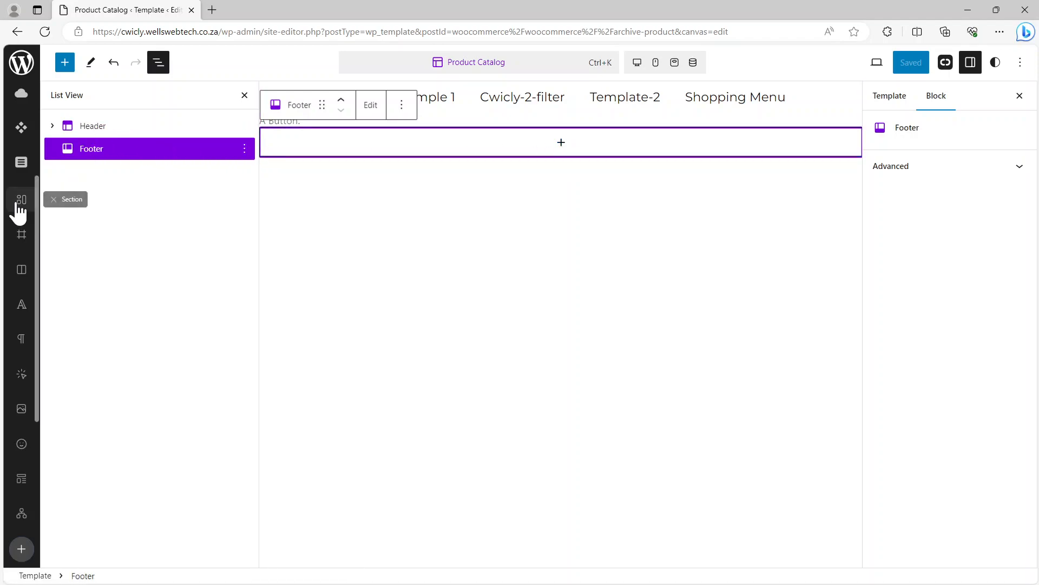
pyautogui.click(89, 128)
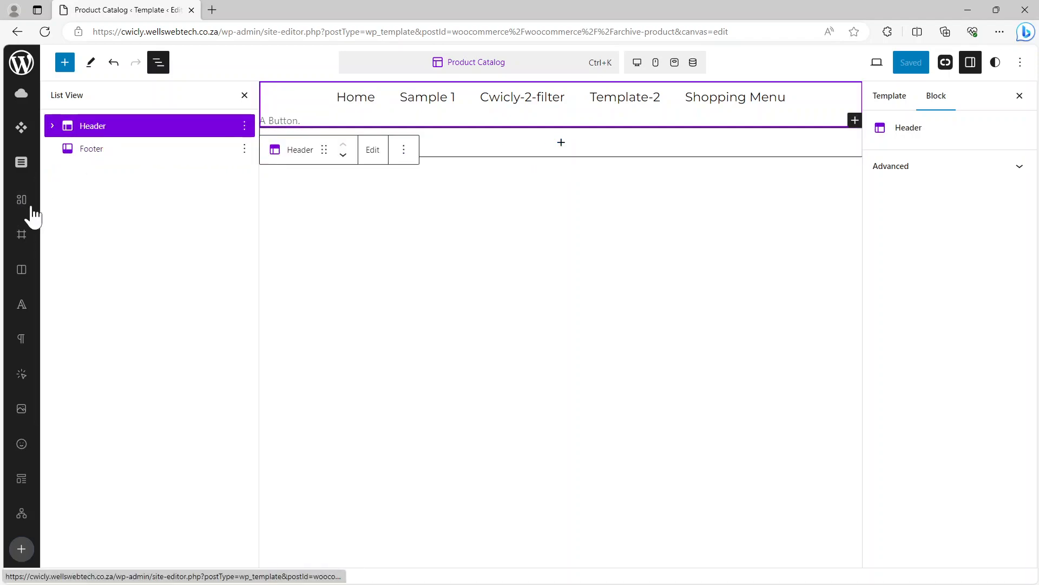
pyautogui.click(23, 205)
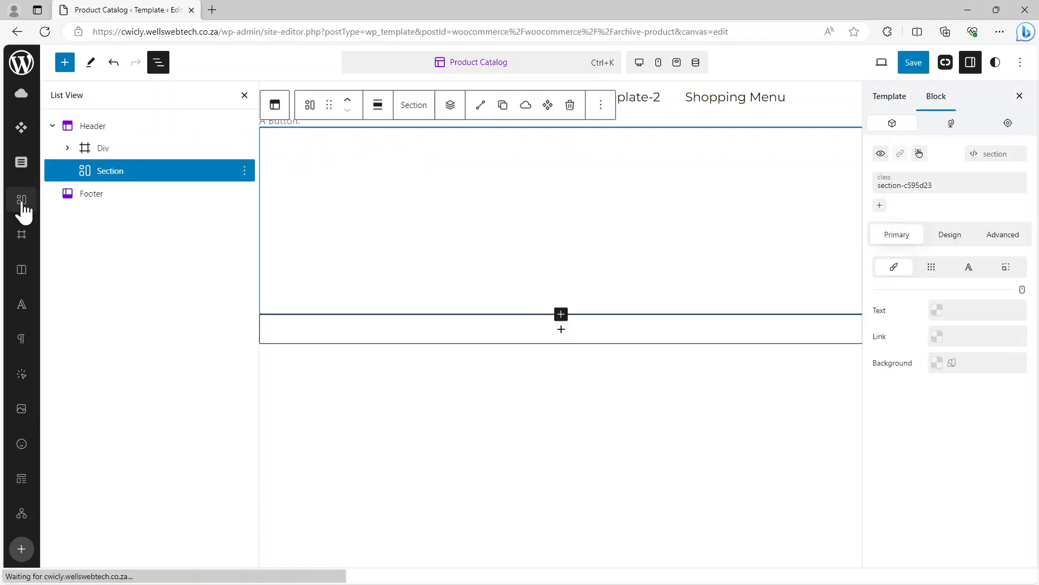
pyautogui.click(102, 153)
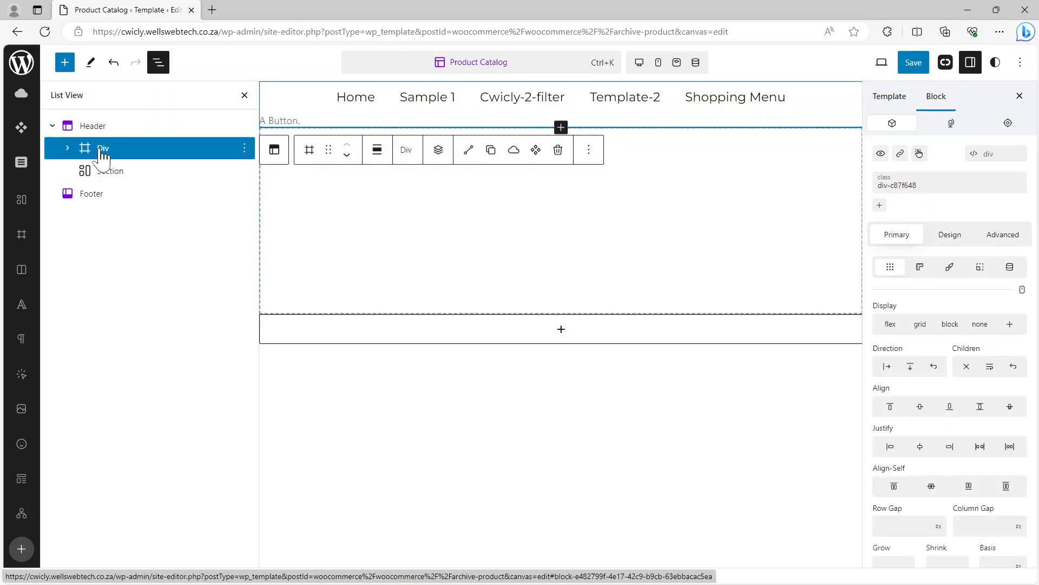
pyautogui.click(108, 173)
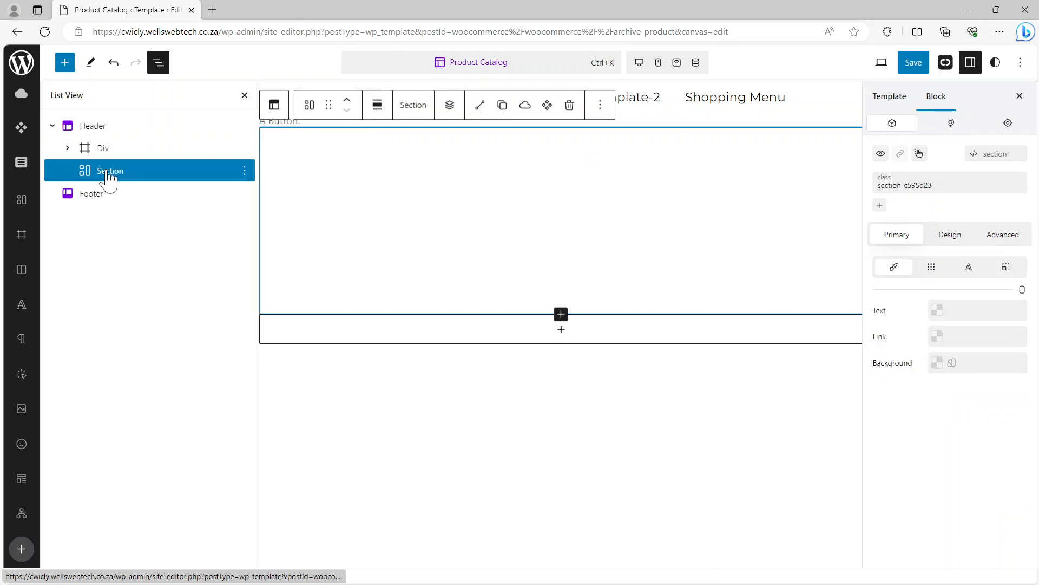
# Delete the Section block from inside the Header, keeping the Header's Div.
pyautogui.click(66, 148)
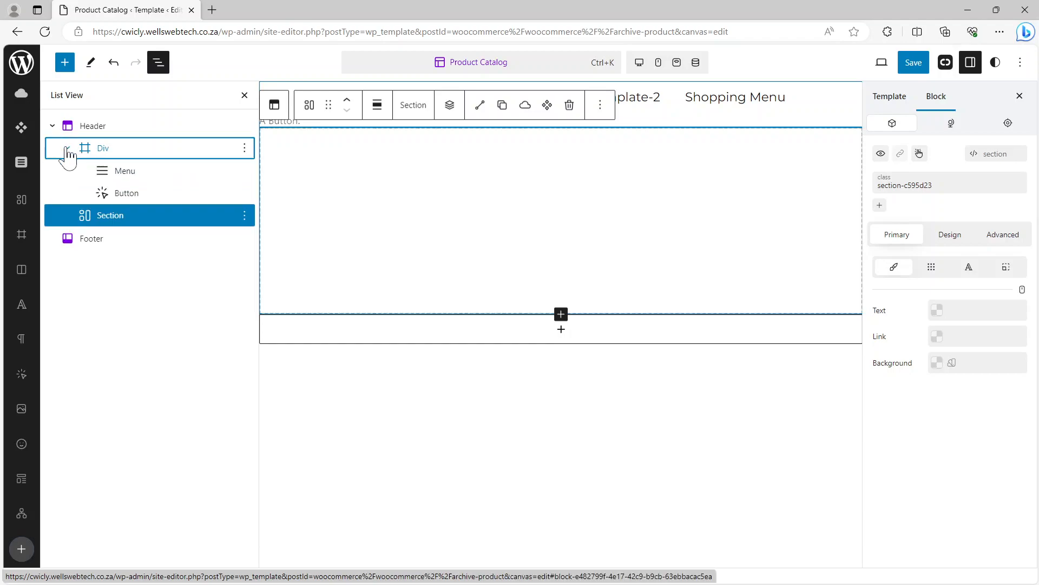
pyautogui.click(67, 148)
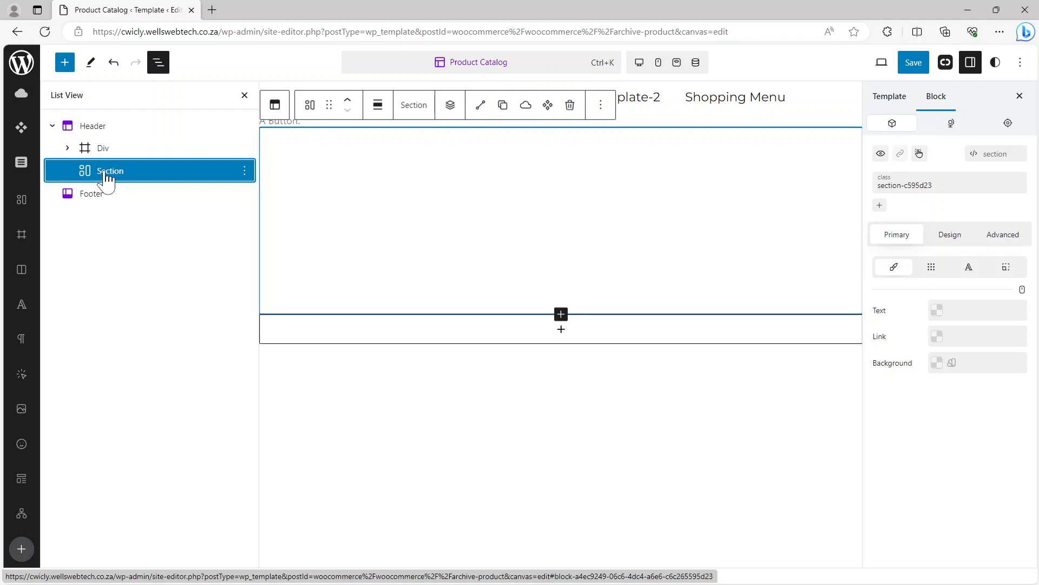
pyautogui.click(93, 133)
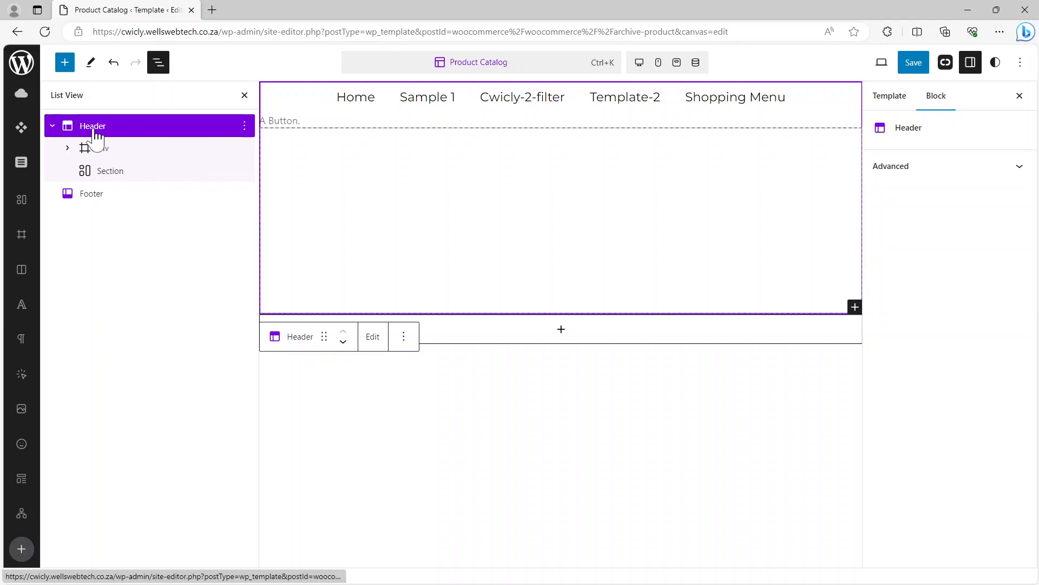
pyautogui.click(109, 175)
pyautogui.click(245, 171)
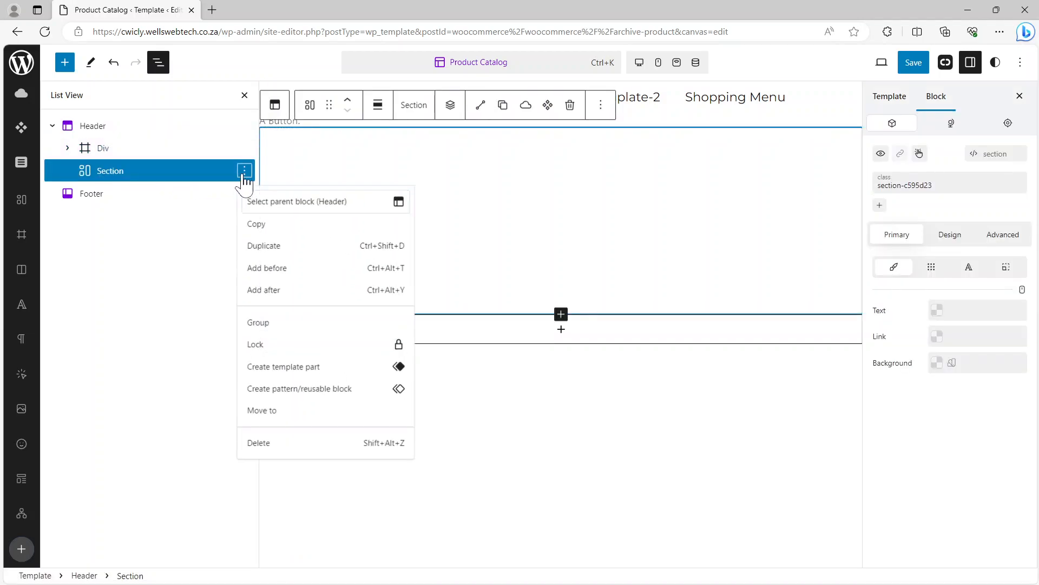
pyautogui.click(295, 432)
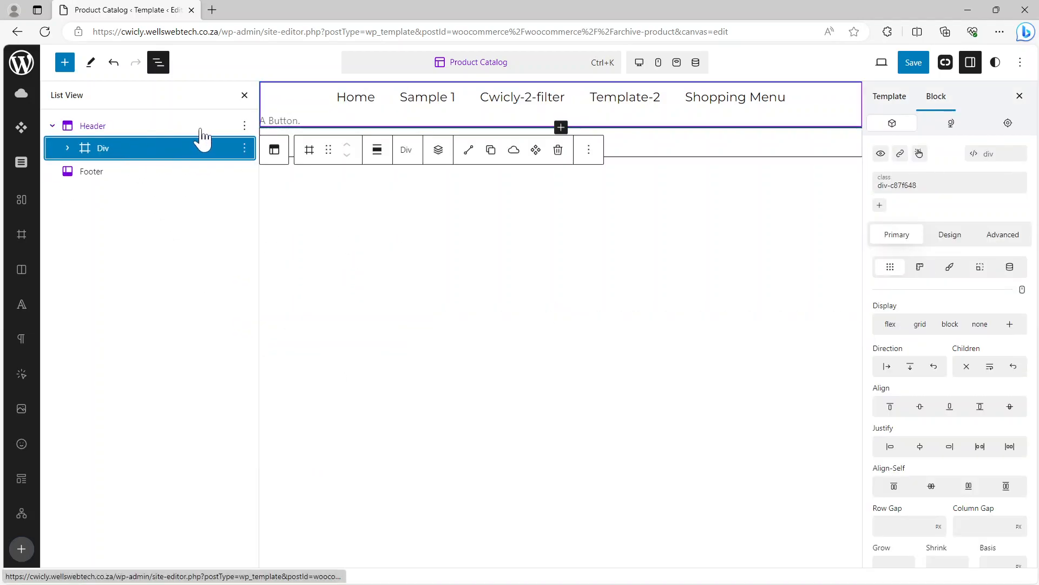
# Add a Cwicly Section block directly after the Header, outside it and above the Footer.
pyautogui.click(52, 127)
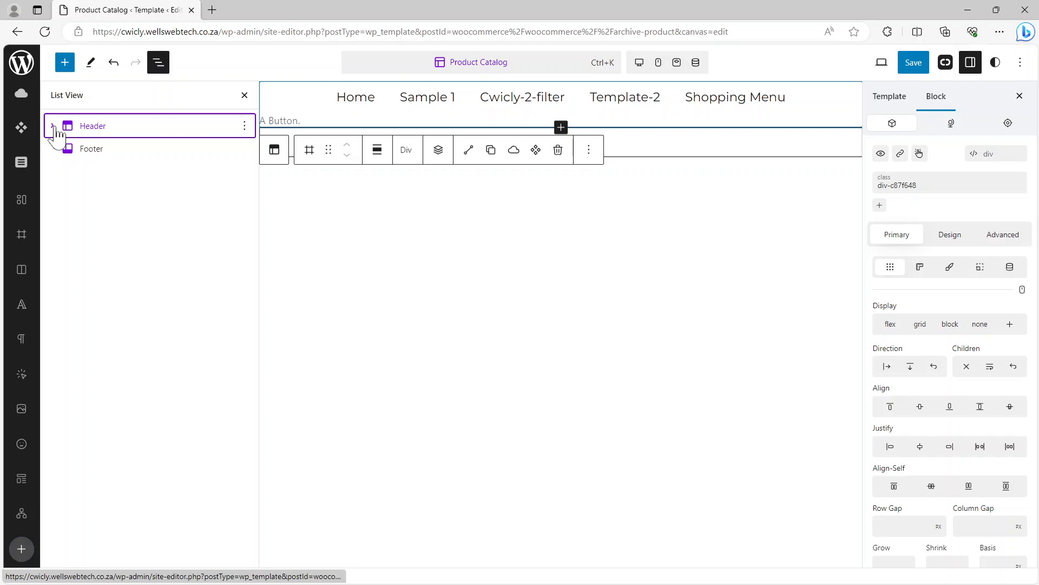
pyautogui.click(245, 127)
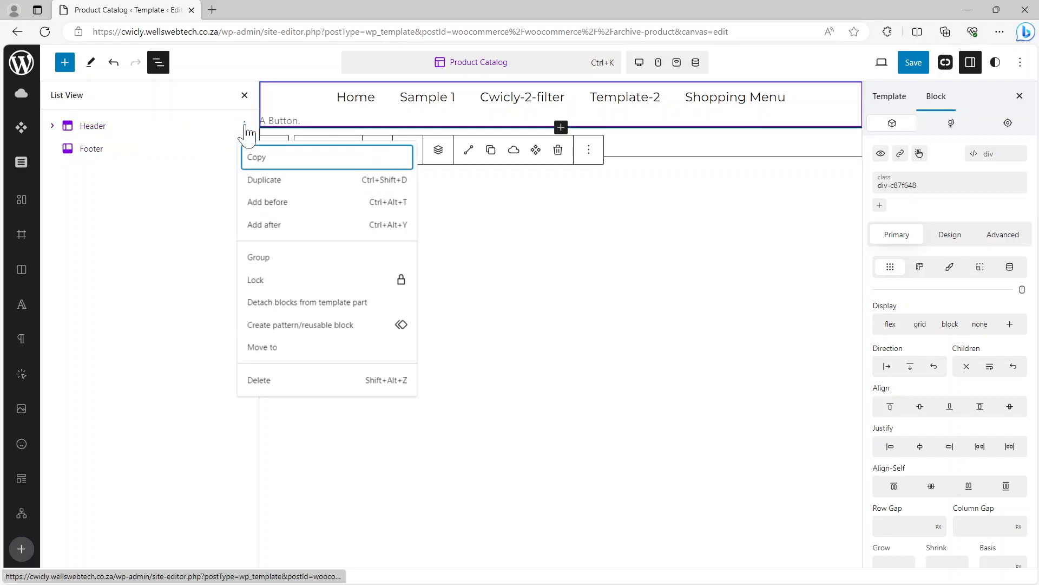
pyautogui.click(275, 225)
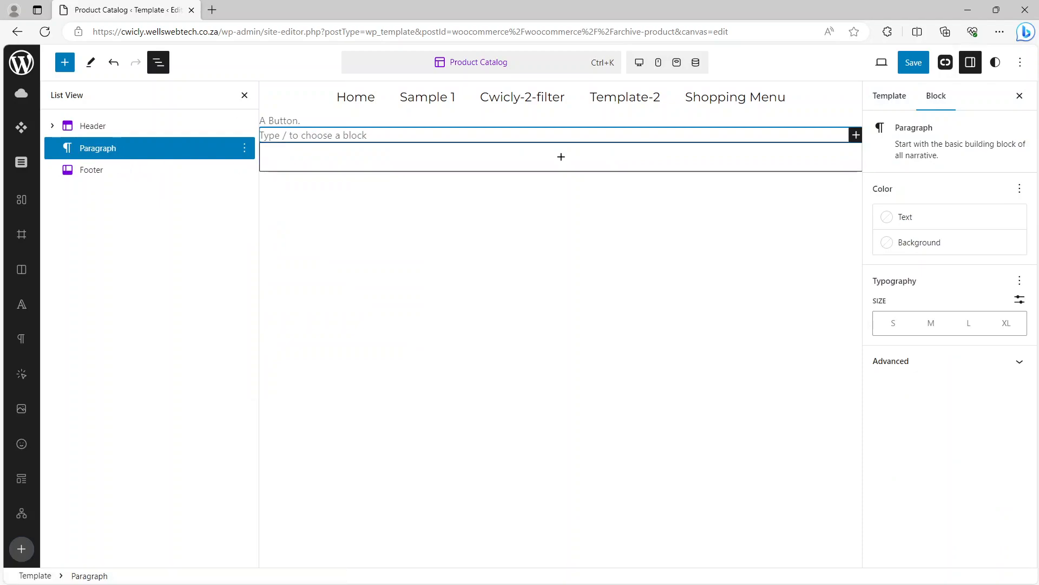
pyautogui.write('/s')
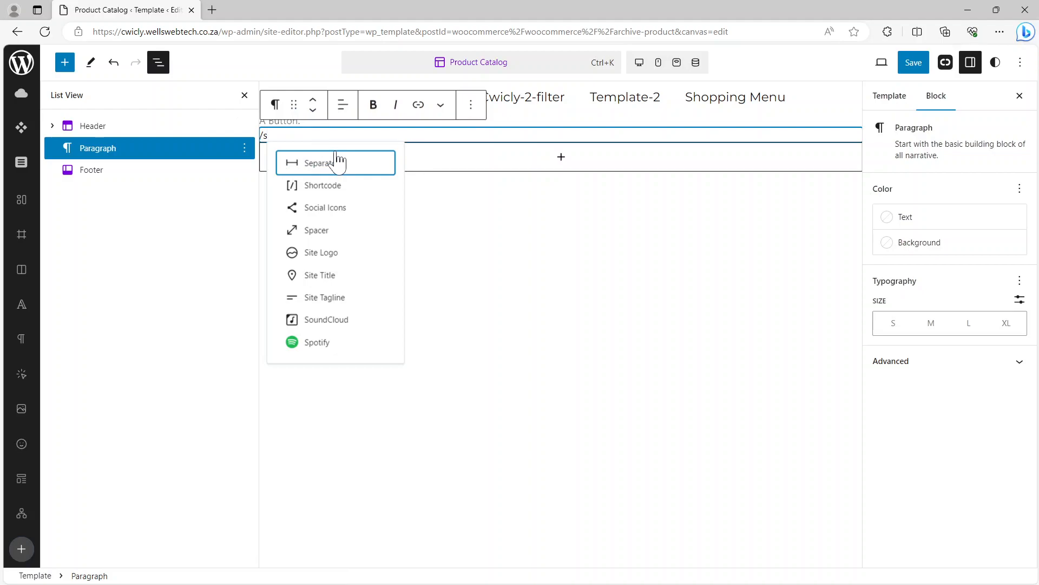
pyautogui.write('ec')
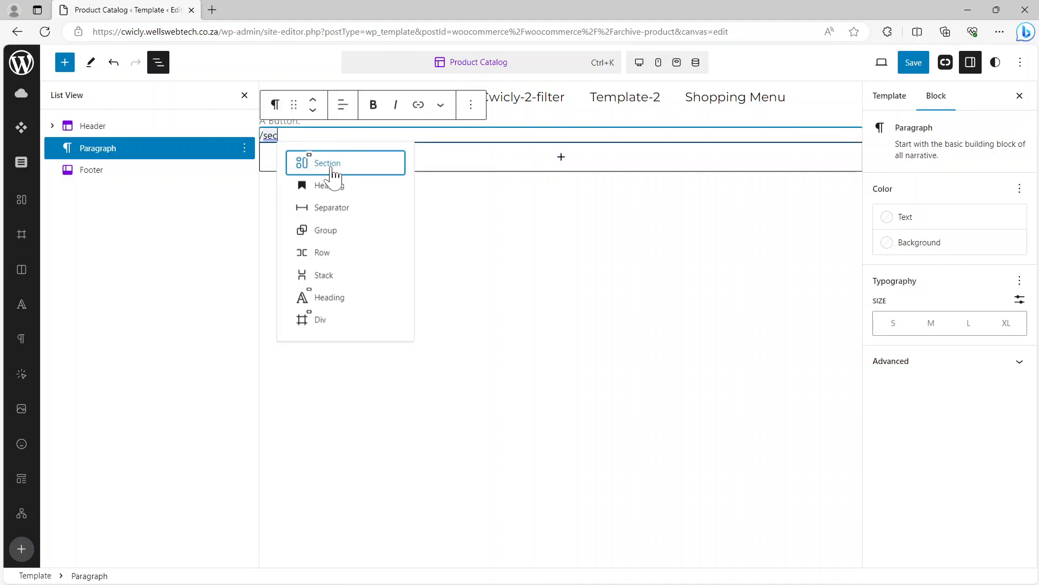
pyautogui.click(332, 176)
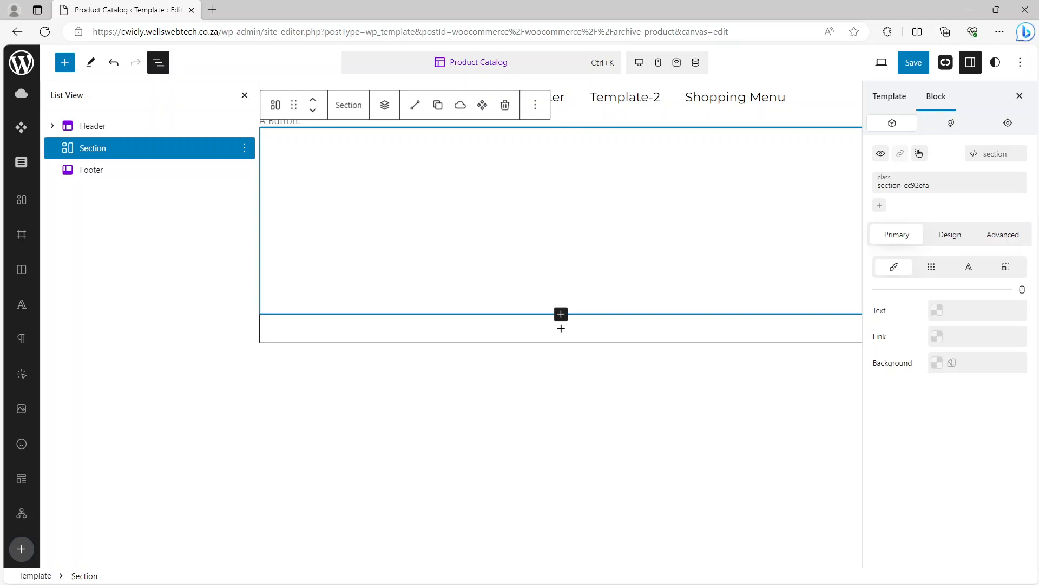
# Check the Section layout instructions in the Archive Page documentation and set the new Section to flex display with column direction.
pyautogui.hotkey('alt', 'Tab')
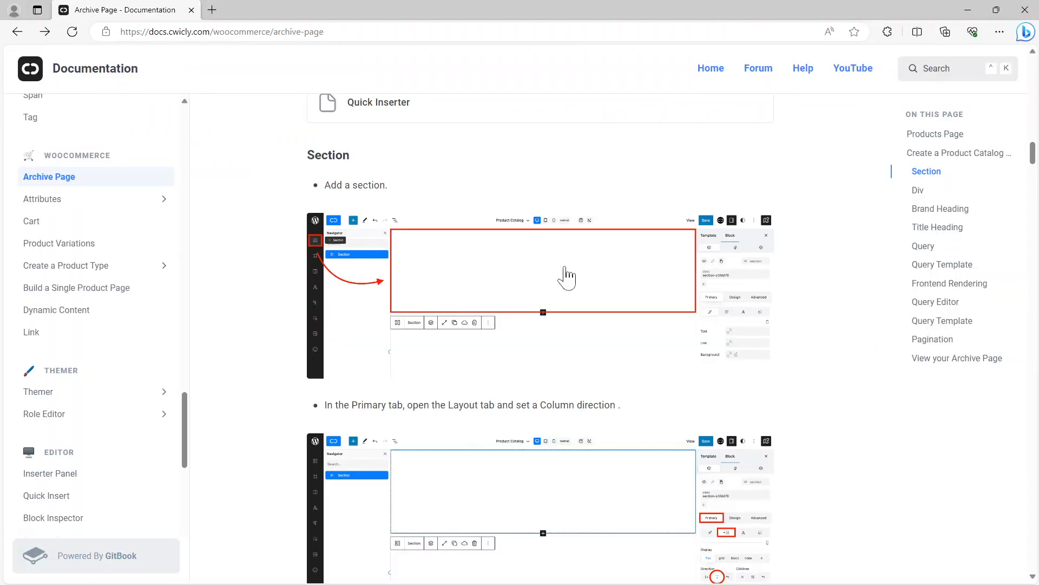
pyautogui.scroll(-3, 339, 252)
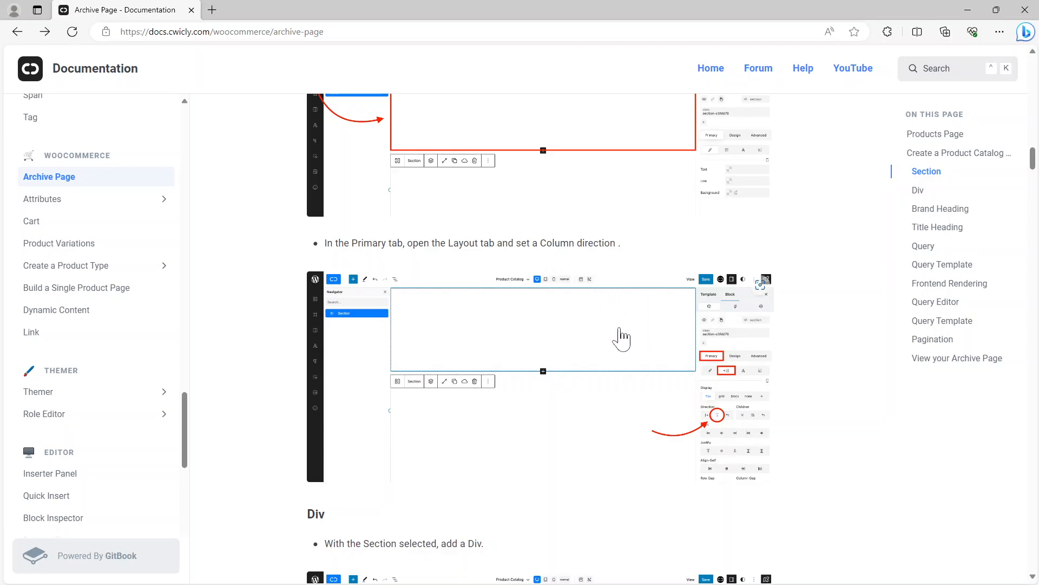
pyautogui.scroll(-2, 619, 325)
pyautogui.click(617, 282)
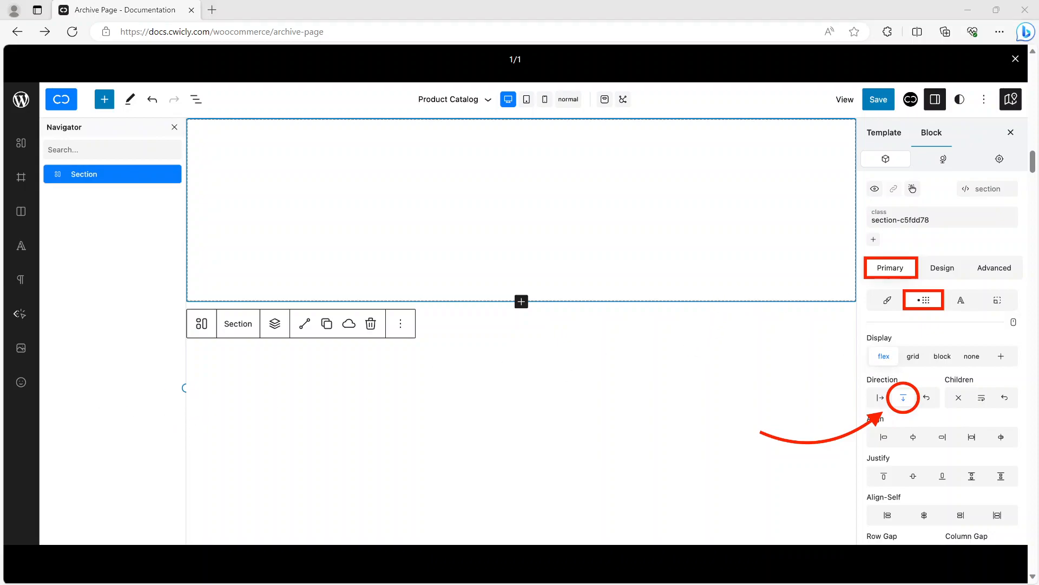
pyautogui.hotkey('alt', 'Tab')
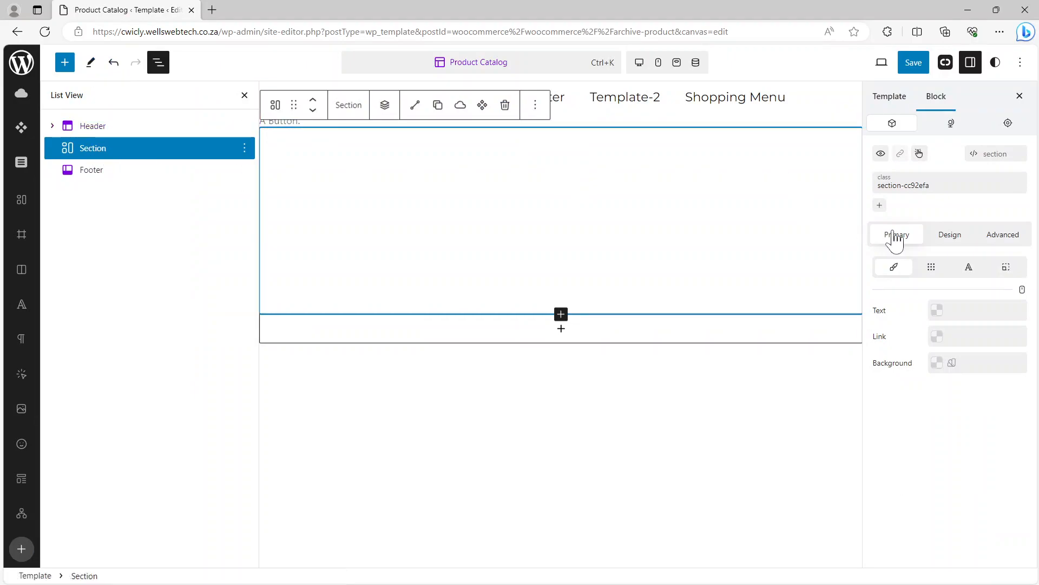
pyautogui.click(933, 268)
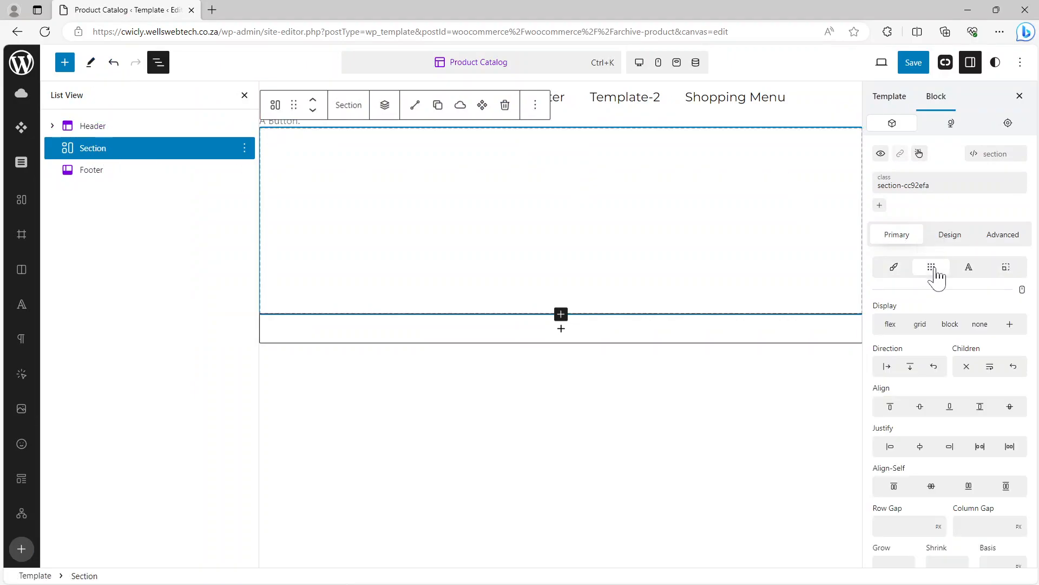
pyautogui.click(891, 326)
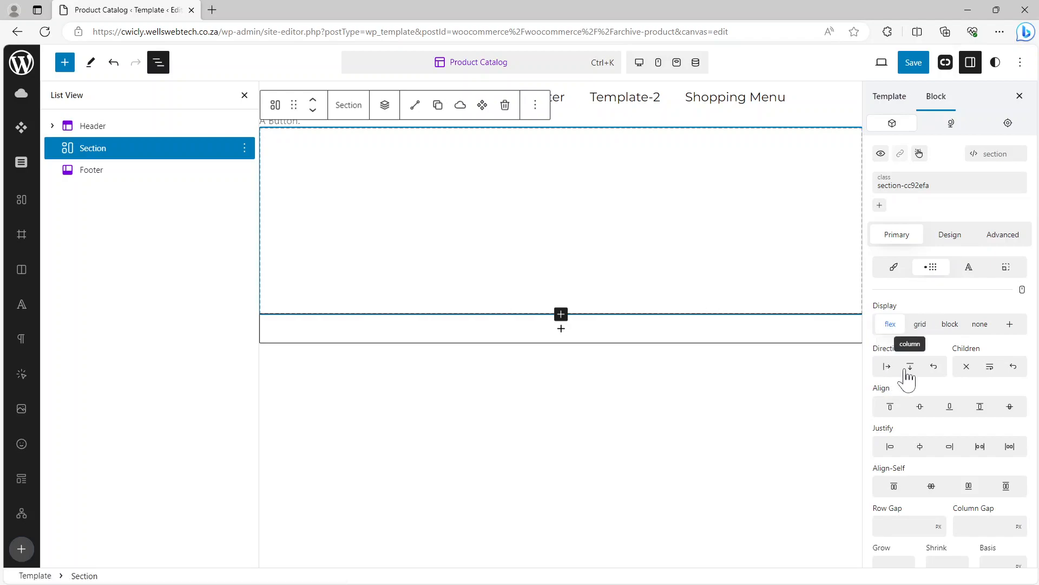
pyautogui.click(910, 366)
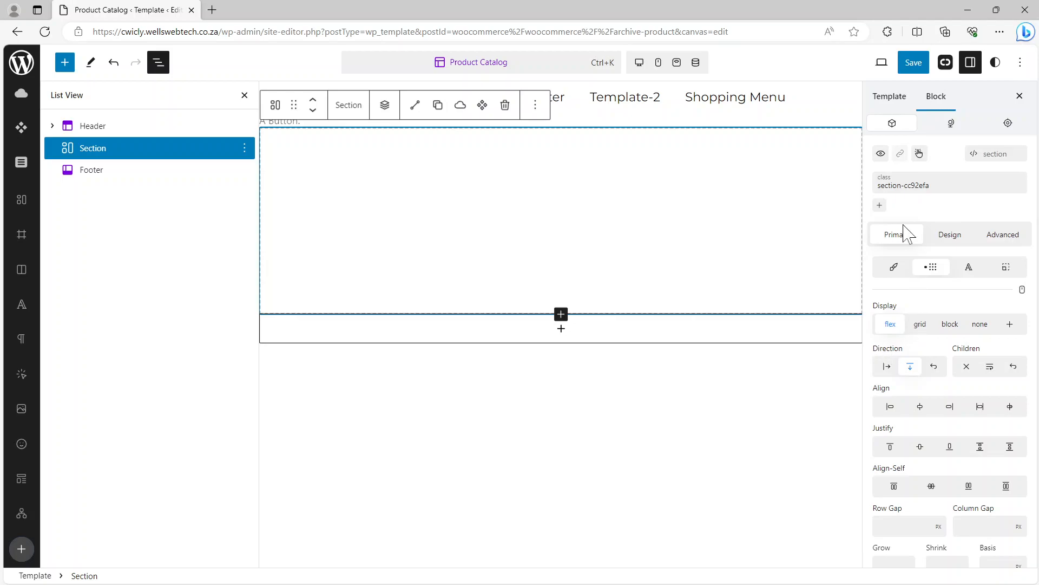
# Read the Div instructions in the Archive Page documentation and add a Cwicly Div inside the Section.
pyautogui.click(968, 15)
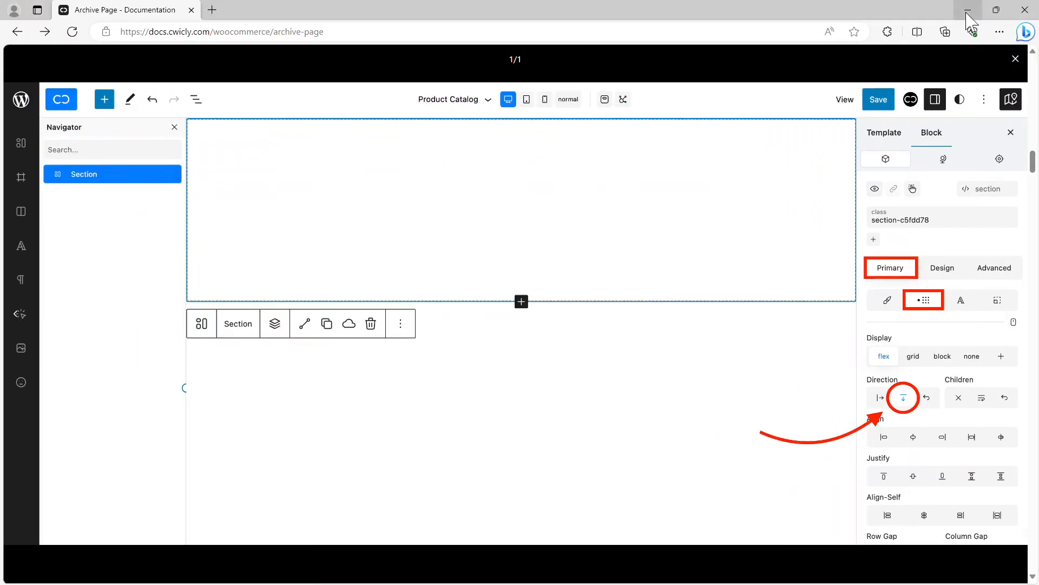
pyautogui.click(1016, 64)
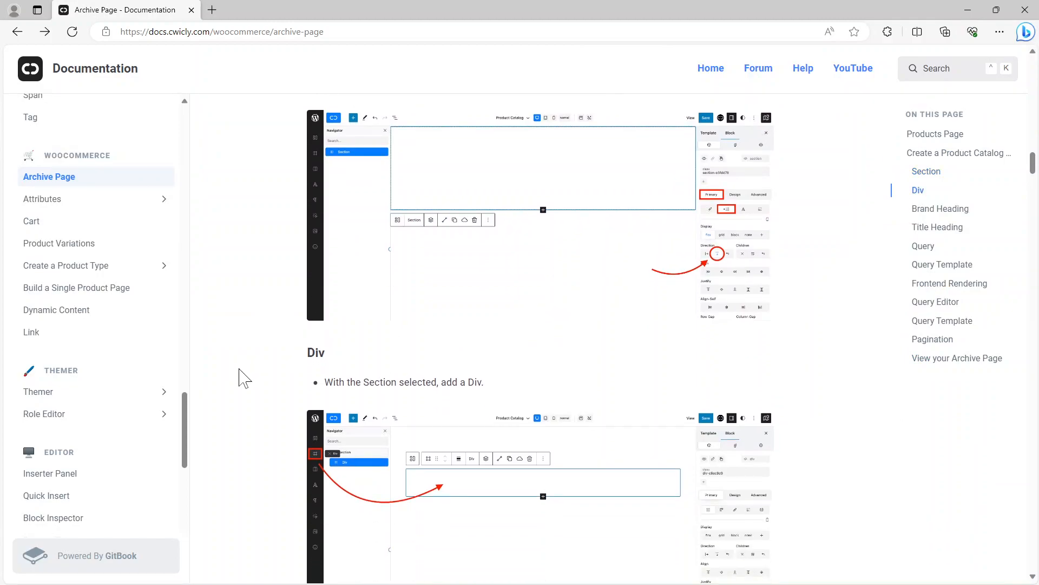
pyautogui.scroll(-2, 282, 384)
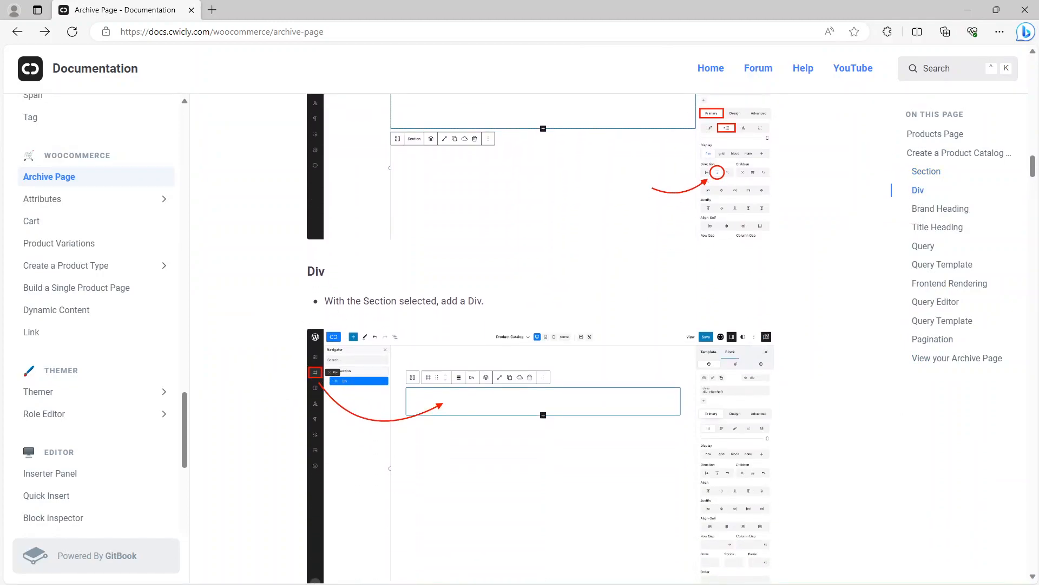
pyautogui.scroll(-2, 399, 313)
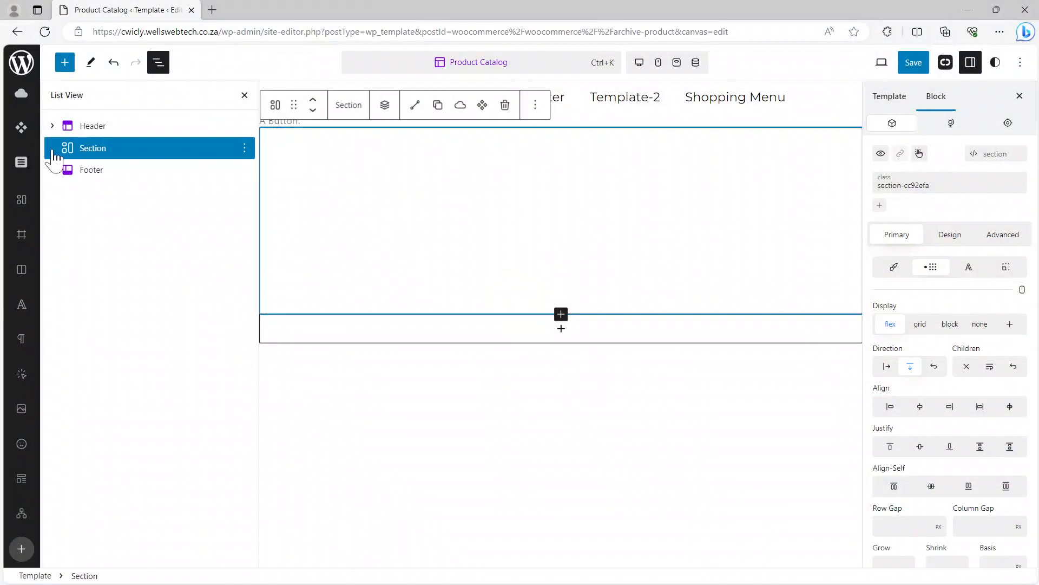
pyautogui.click(386, 111)
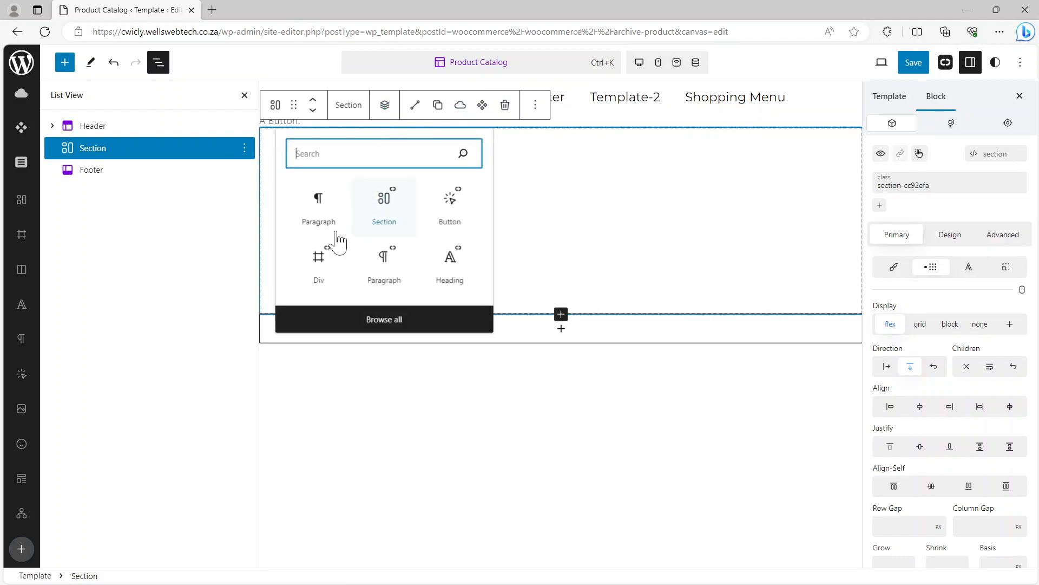
pyautogui.click(324, 264)
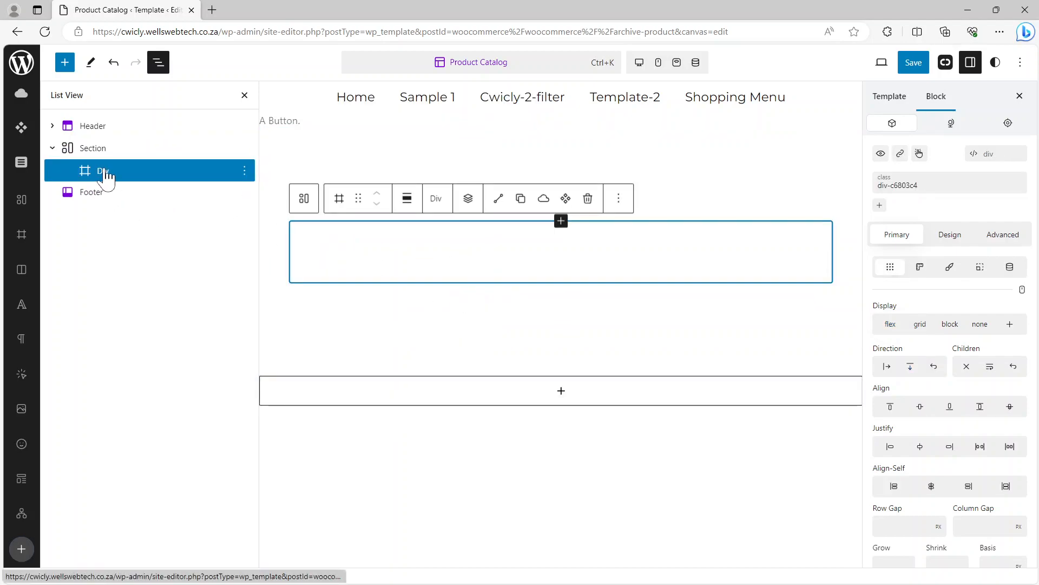
# Read the Div renaming instruction in the documentation and look for a way to rename the Section's Div in the template editor.
pyautogui.click(968, 9)
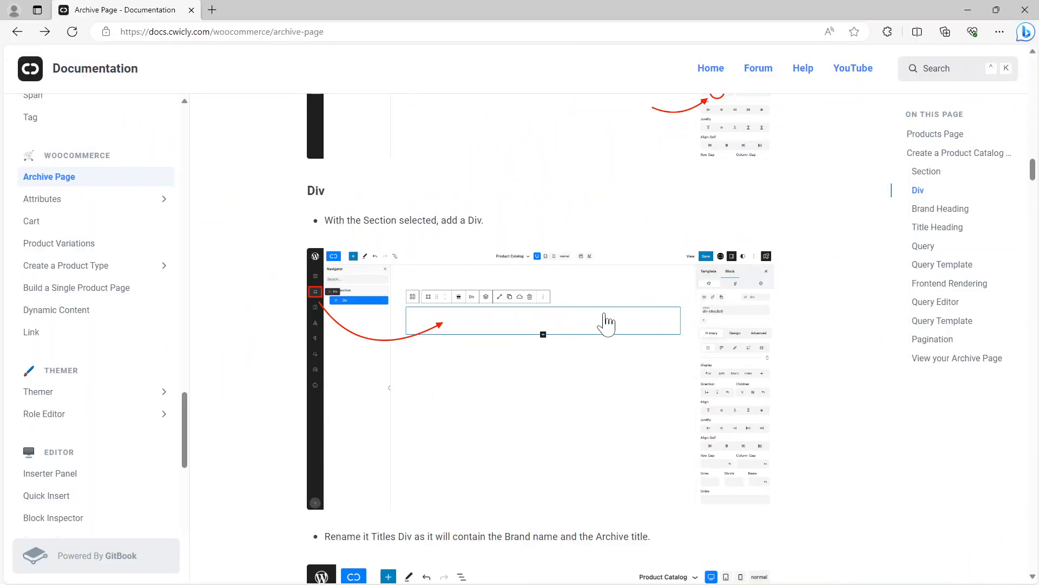
pyautogui.scroll(-5, 601, 322)
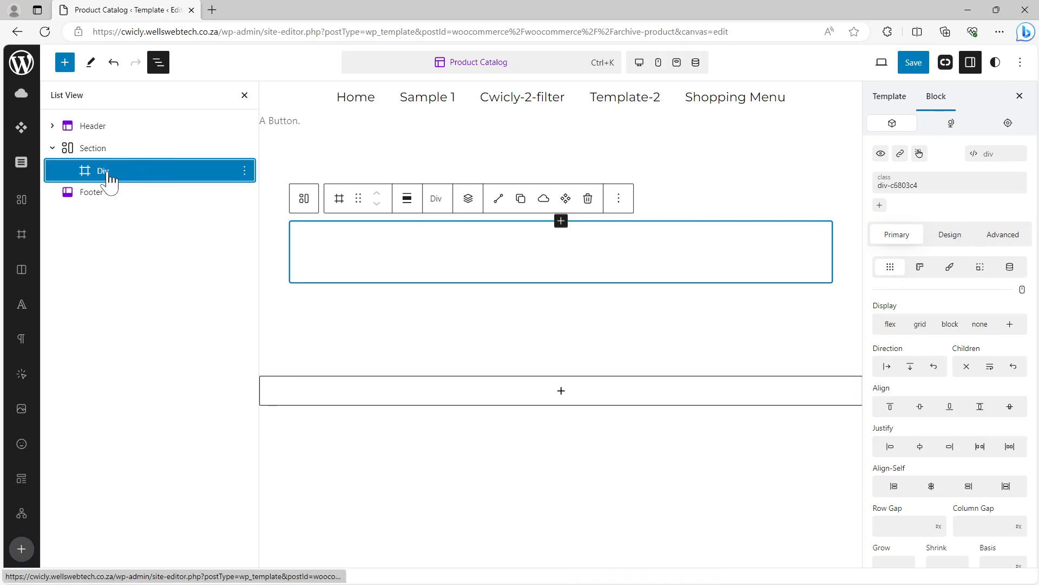
pyautogui.moveTo(110, 179)
pyautogui.mouseDown()
pyautogui.moveTo(103, 145)
pyautogui.moveTo(105, 169)
pyautogui.moveTo(119, 172)
pyautogui.mouseUp()
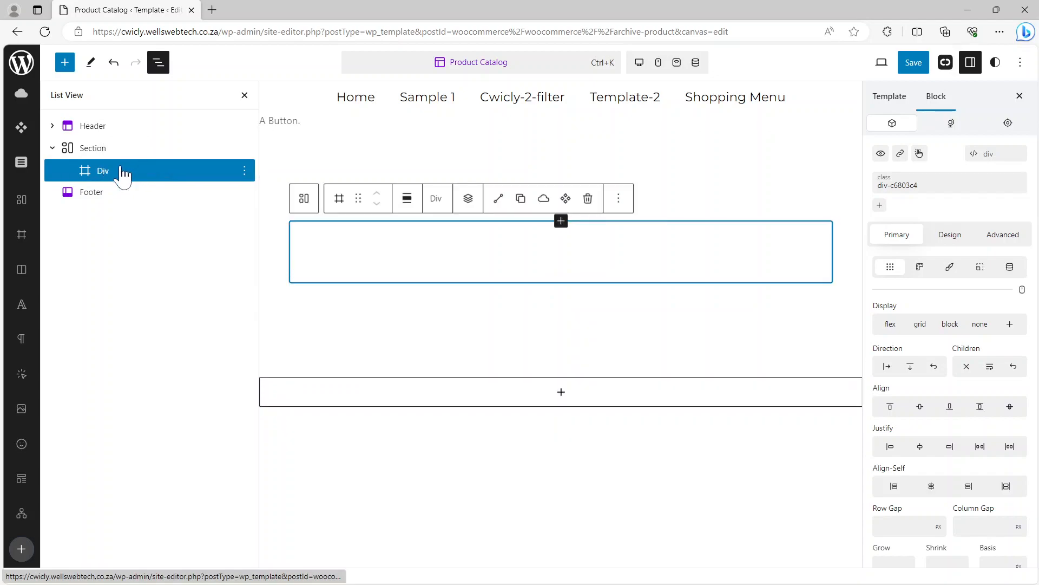
pyautogui.click(340, 205)
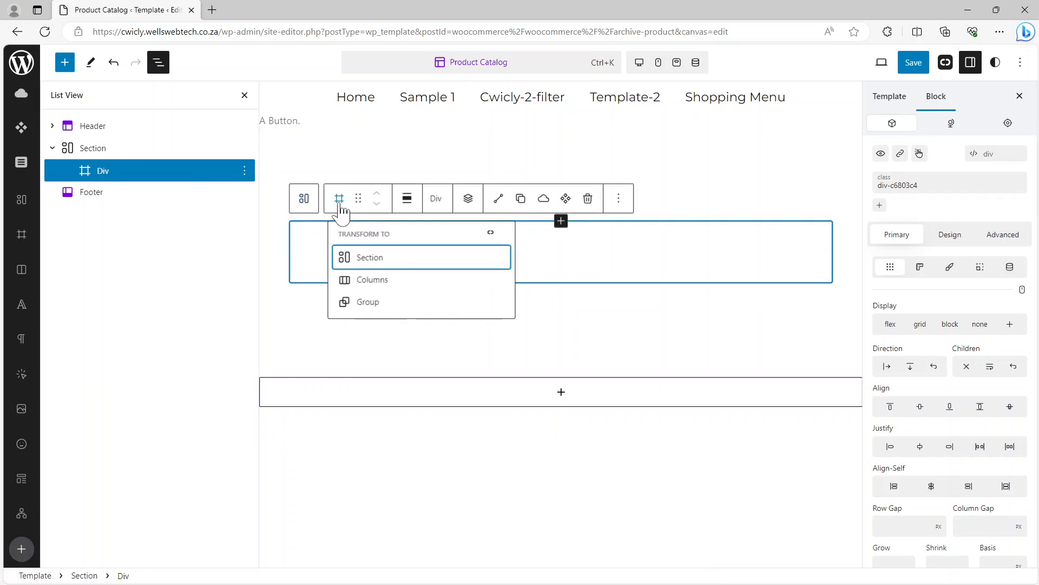
pyautogui.click(339, 199)
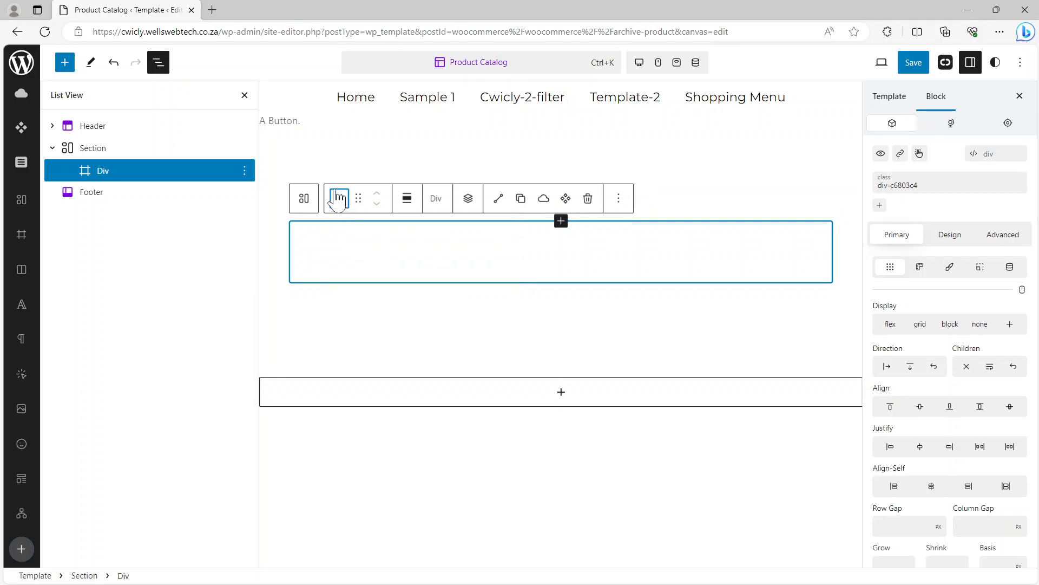
# Check the Div layout instruction in the Archive Page documentation, set the Section's Div to flex display with column direction, and save the template.
pyautogui.click(966, 10)
pyautogui.scroll(-5, 555, 313)
pyautogui.scroll(-2, 401, 301)
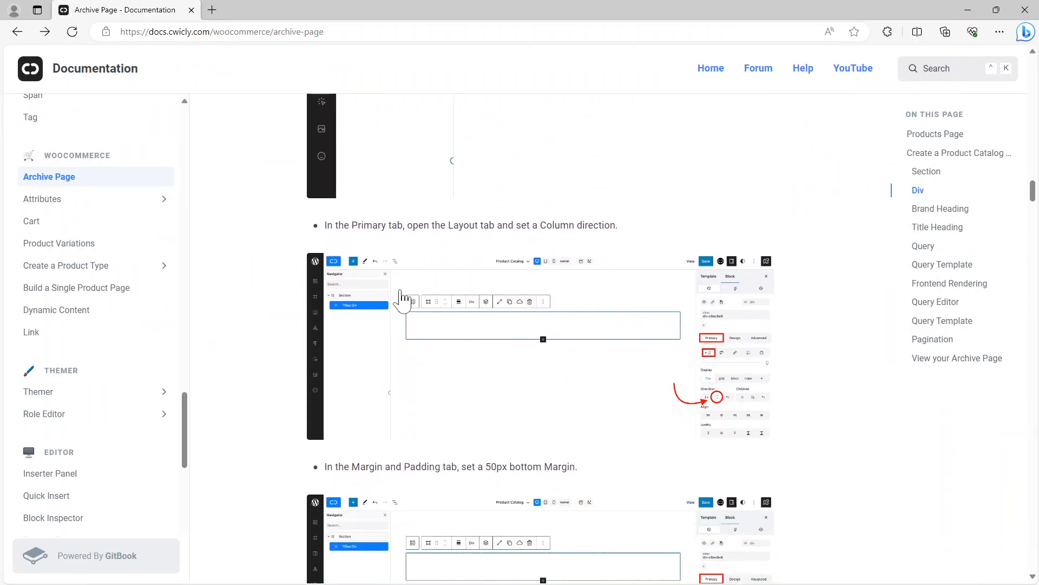
pyautogui.scroll(3, 450, 238)
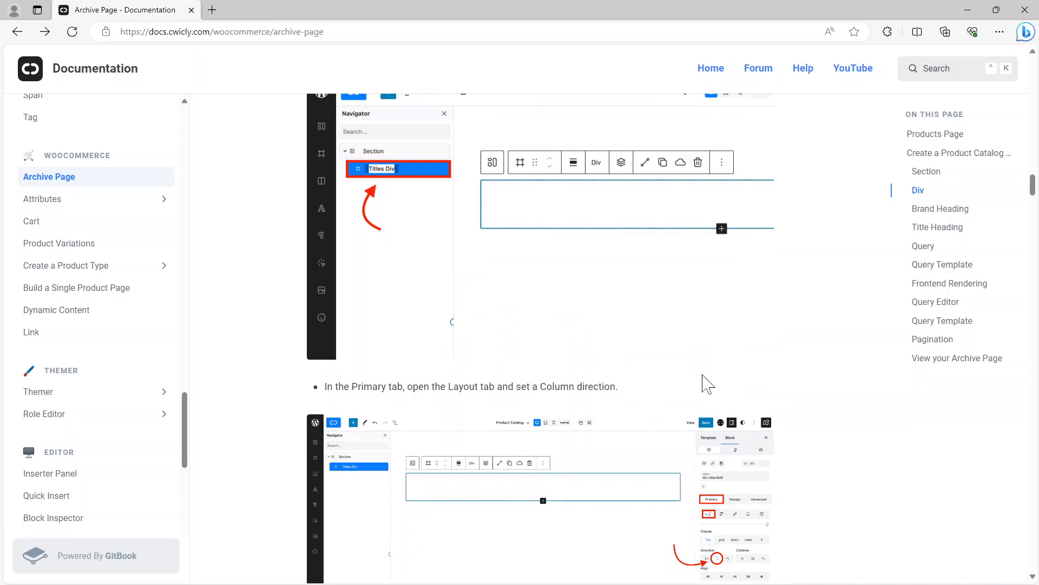
pyautogui.scroll(-3, 615, 371)
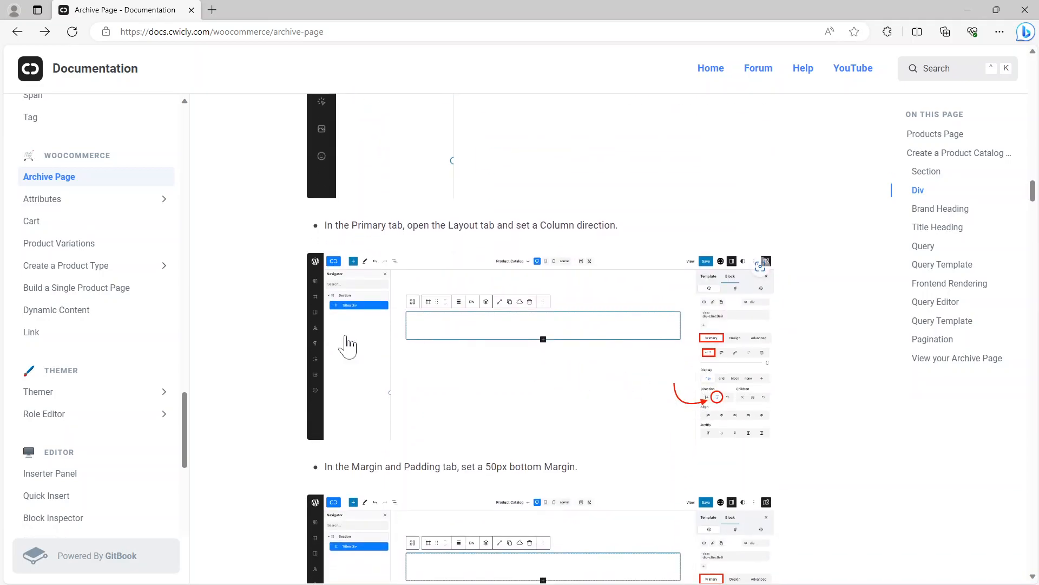
pyautogui.click(479, 368)
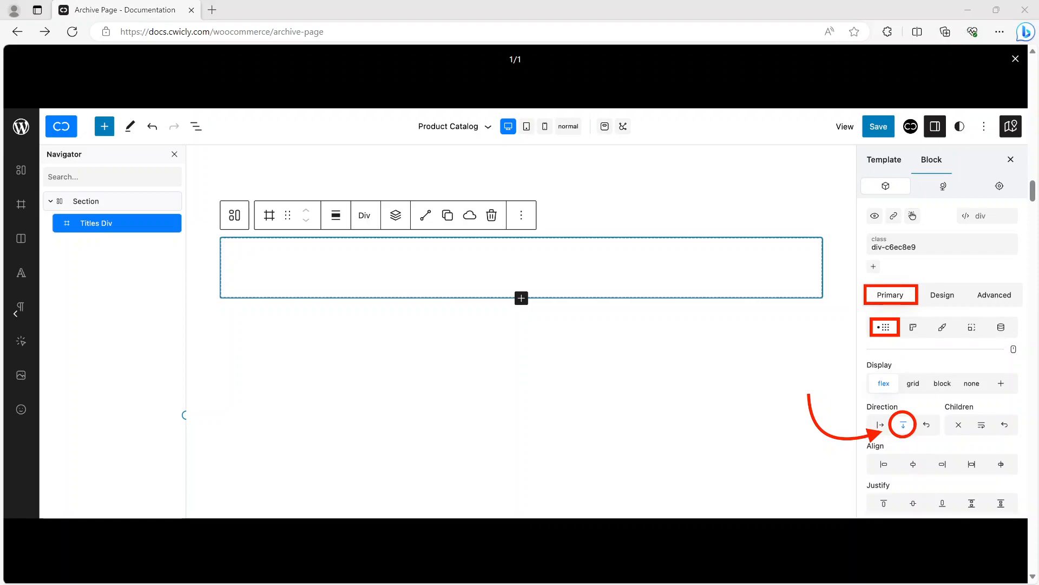
pyautogui.hotkey('alt', 'Tab')
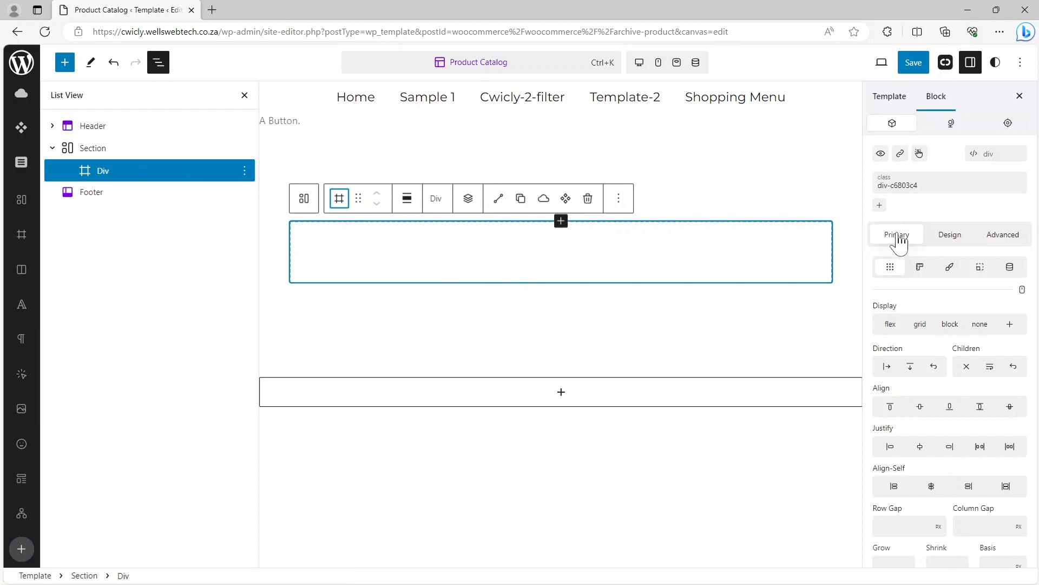
pyautogui.click(891, 325)
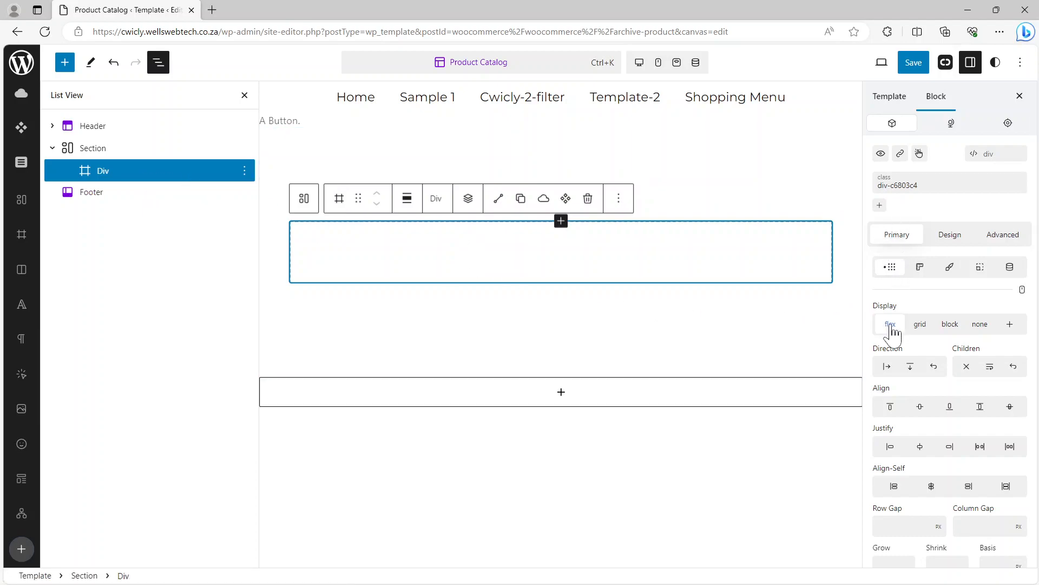
pyautogui.click(911, 368)
pyautogui.click(914, 63)
pyautogui.click(918, 63)
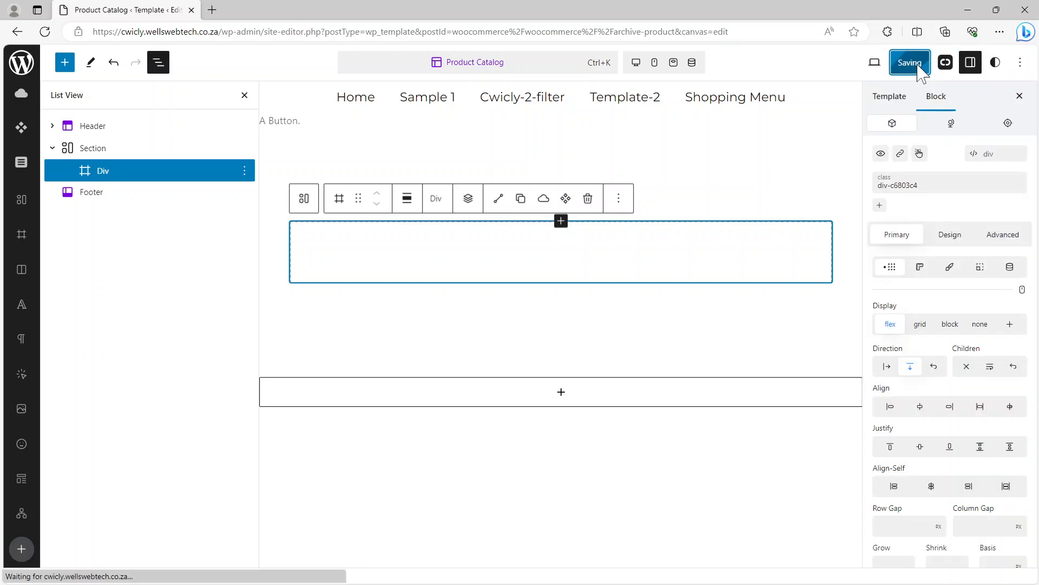
# Check the Div margin instruction in the documentation, give the Section's Div a 50 px bottom margin, and save the template.
pyautogui.click(972, 15)
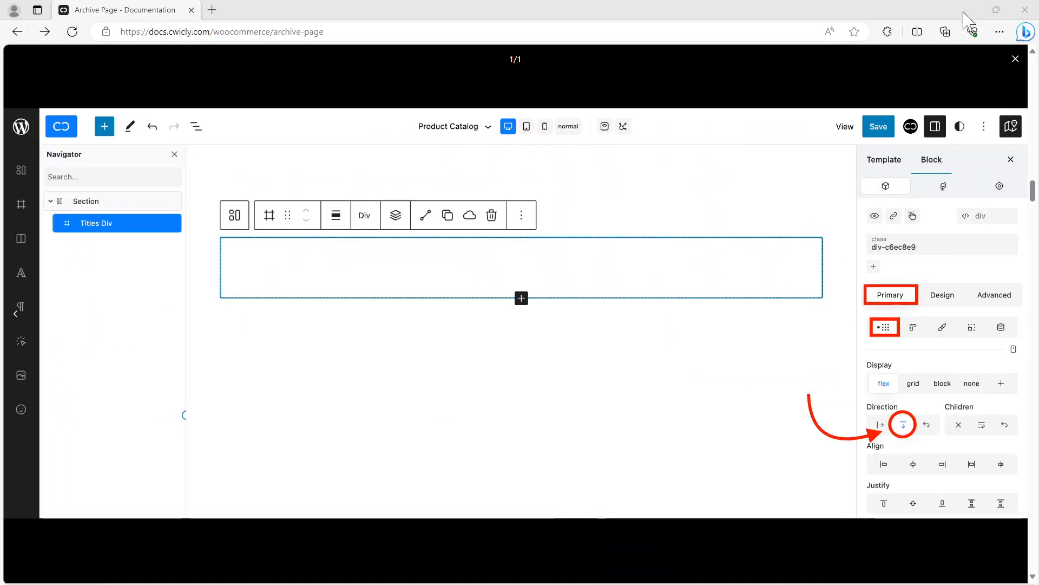
pyautogui.click(1016, 61)
pyautogui.scroll(-1, 579, 357)
pyautogui.scroll(-3, 578, 368)
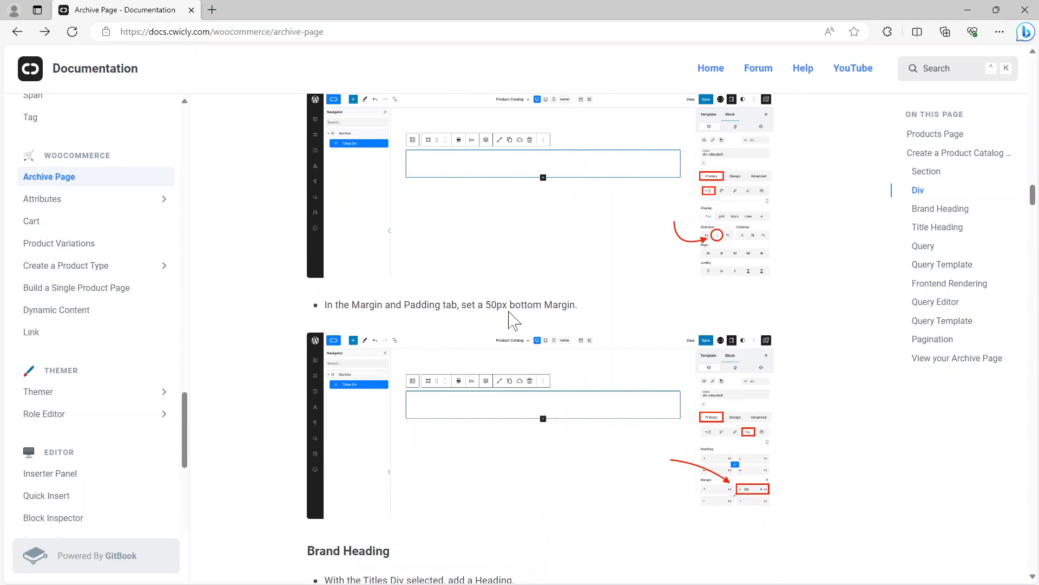
pyautogui.scroll(-3, 583, 319)
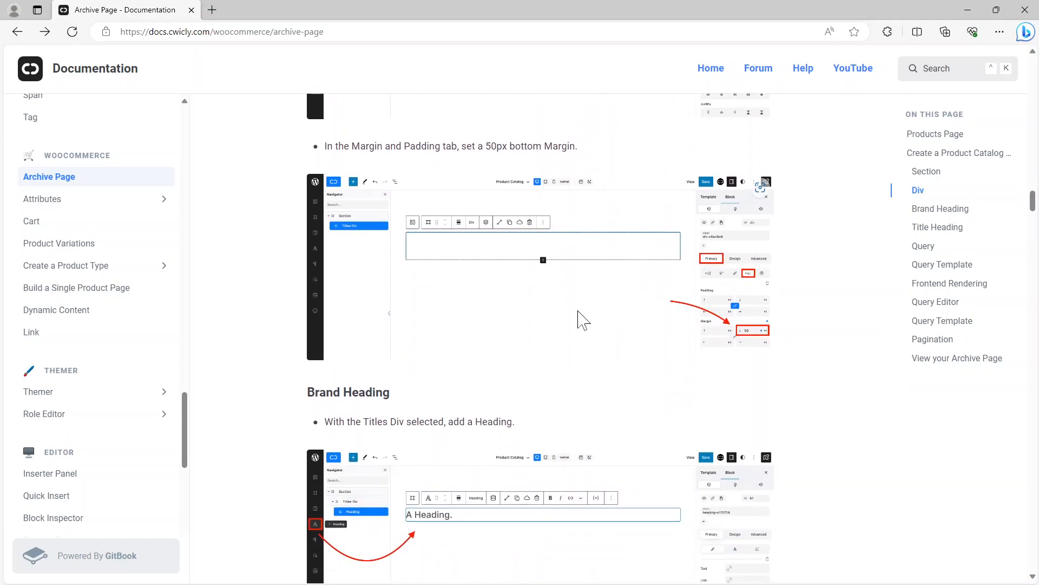
pyautogui.click(696, 290)
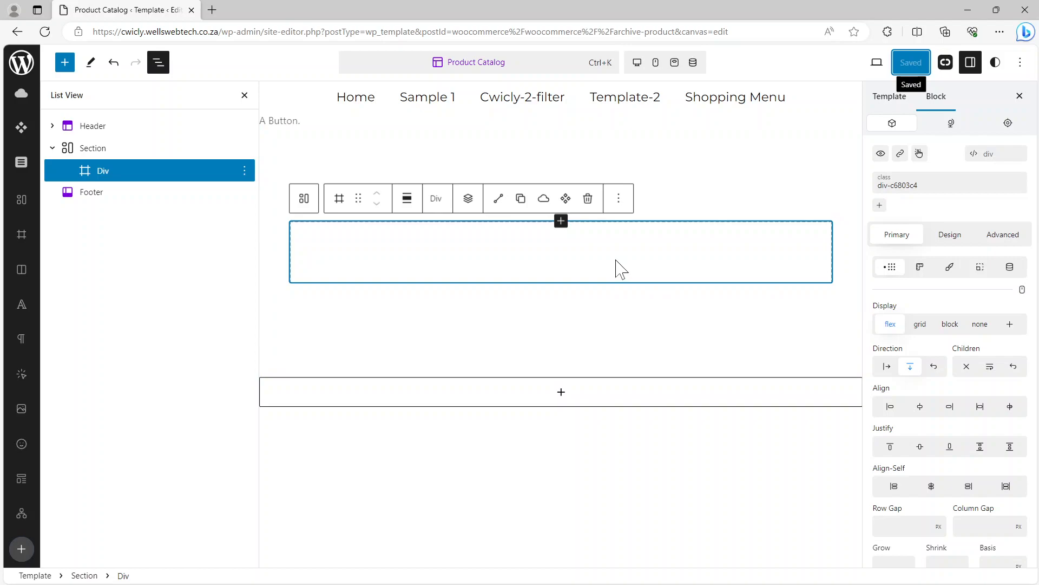
pyautogui.click(982, 269)
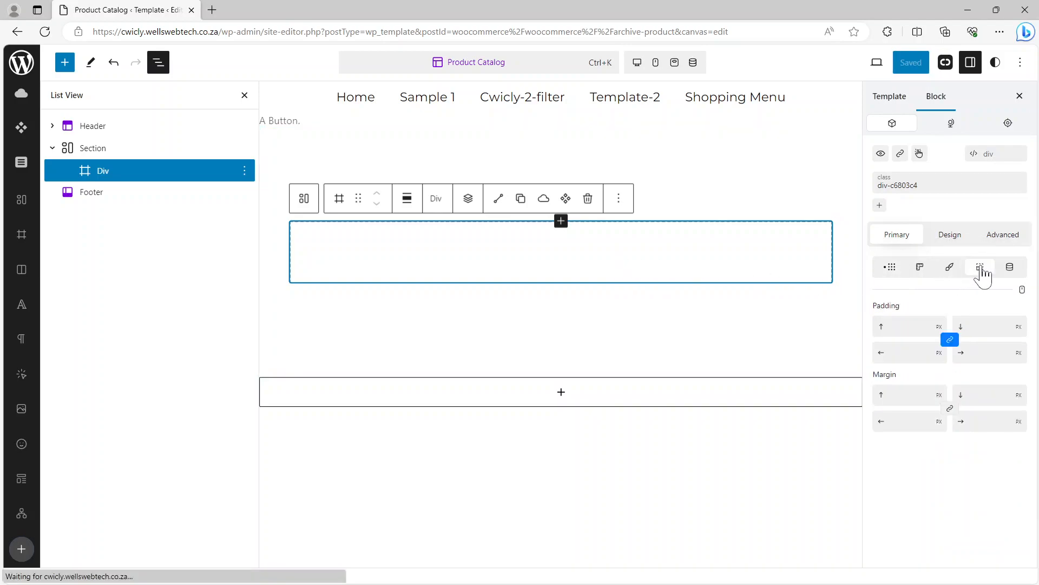
pyautogui.click(989, 395)
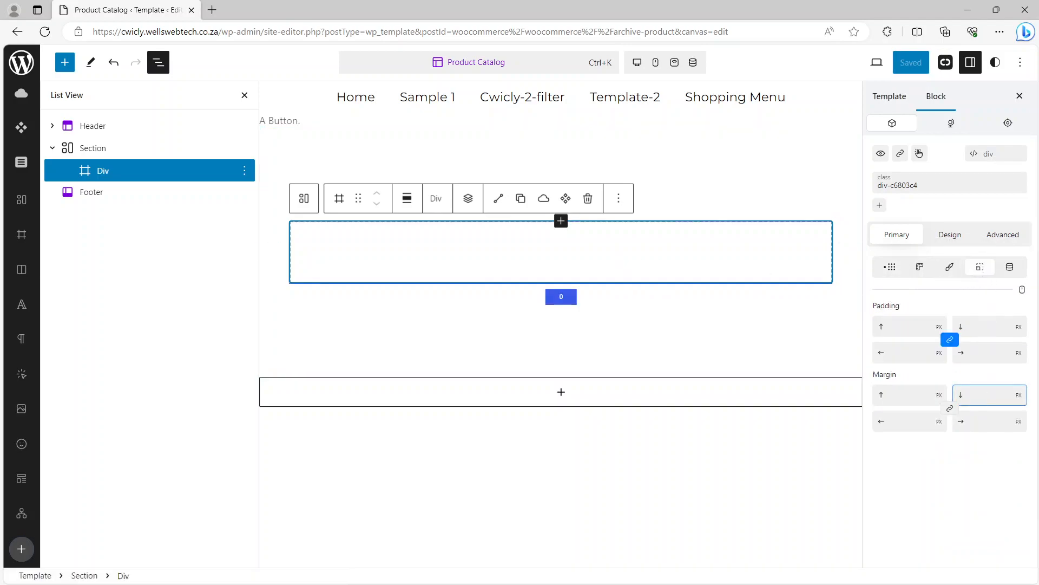
pyautogui.write('50')
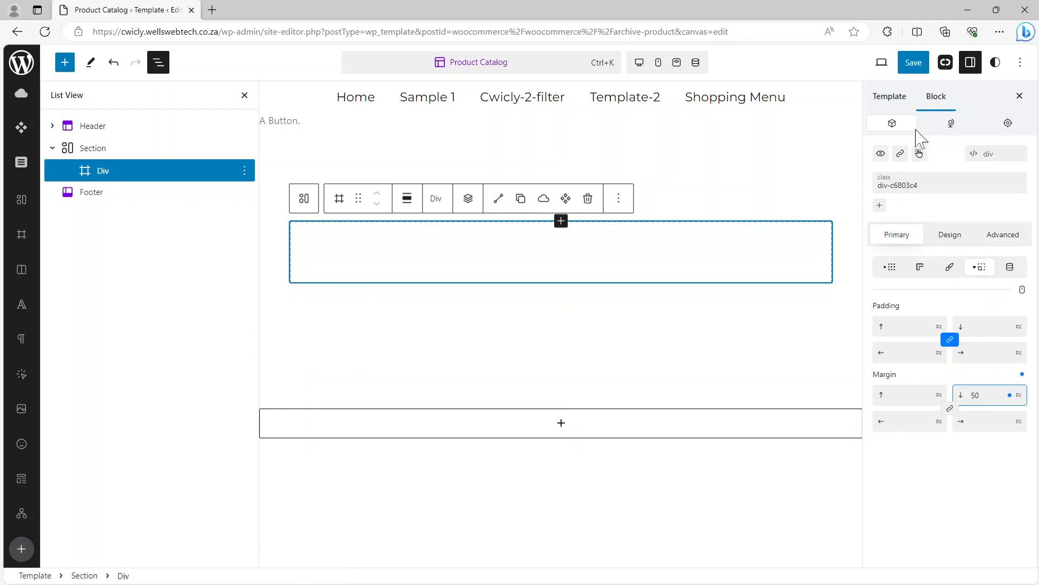
pyautogui.click(914, 68)
pyautogui.click(913, 65)
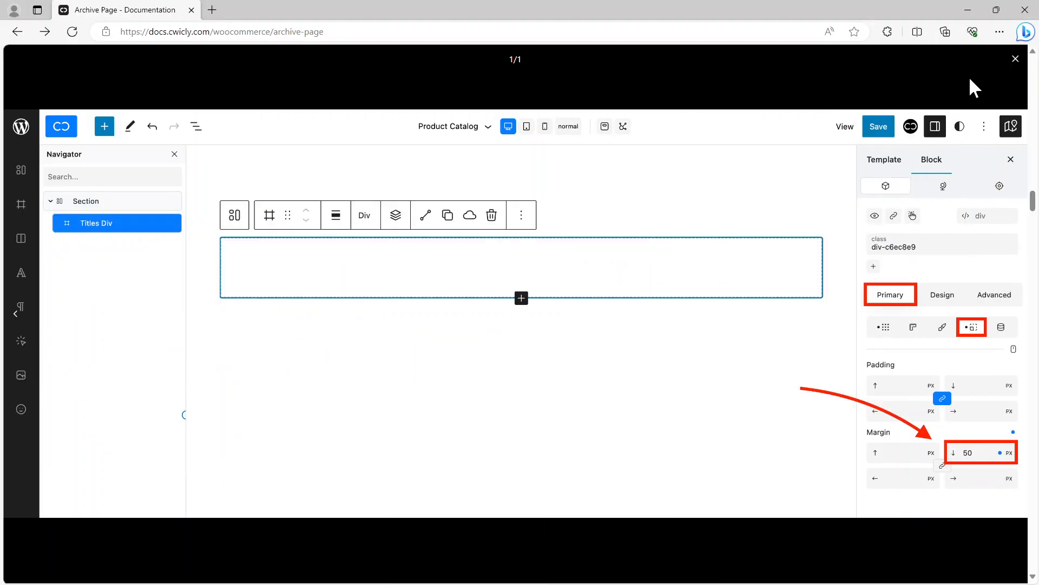
# Read the Brand Heading instructions in the documentation and add a Cwicly Heading inside the Section's Div.
pyautogui.click(1016, 59)
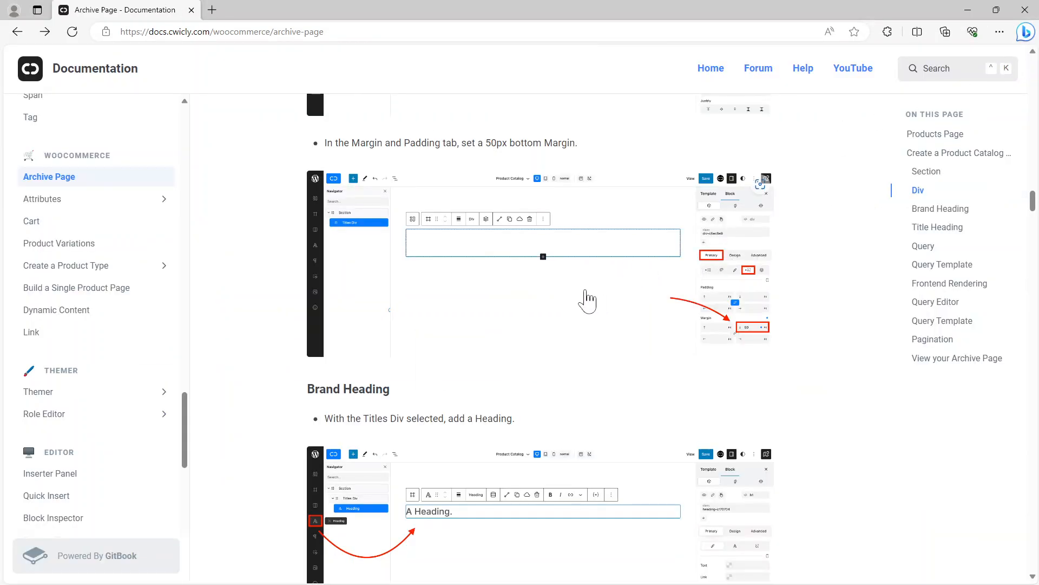
pyautogui.scroll(-3, 531, 330)
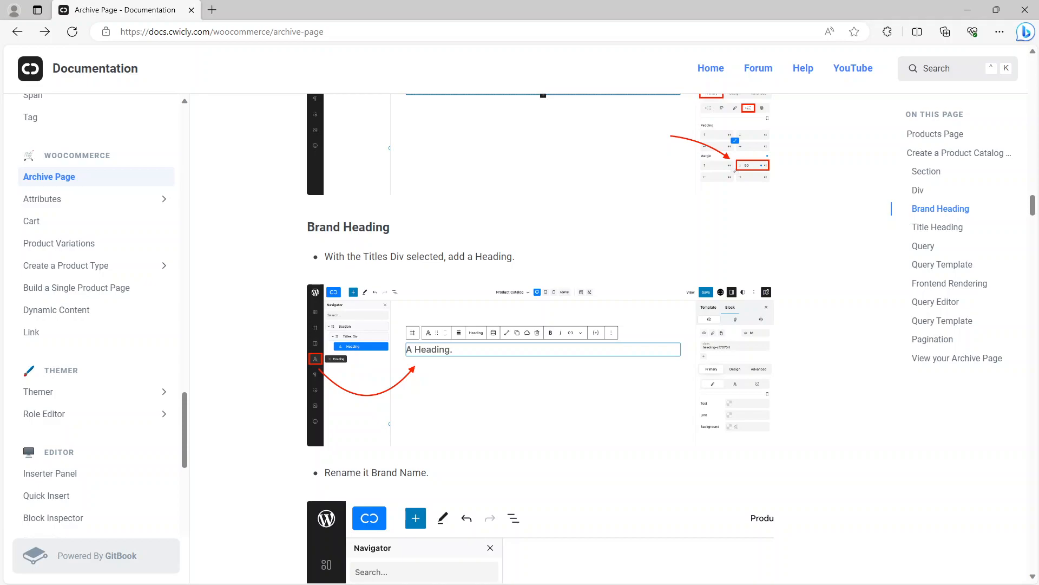
pyautogui.scroll(-3, 467, 271)
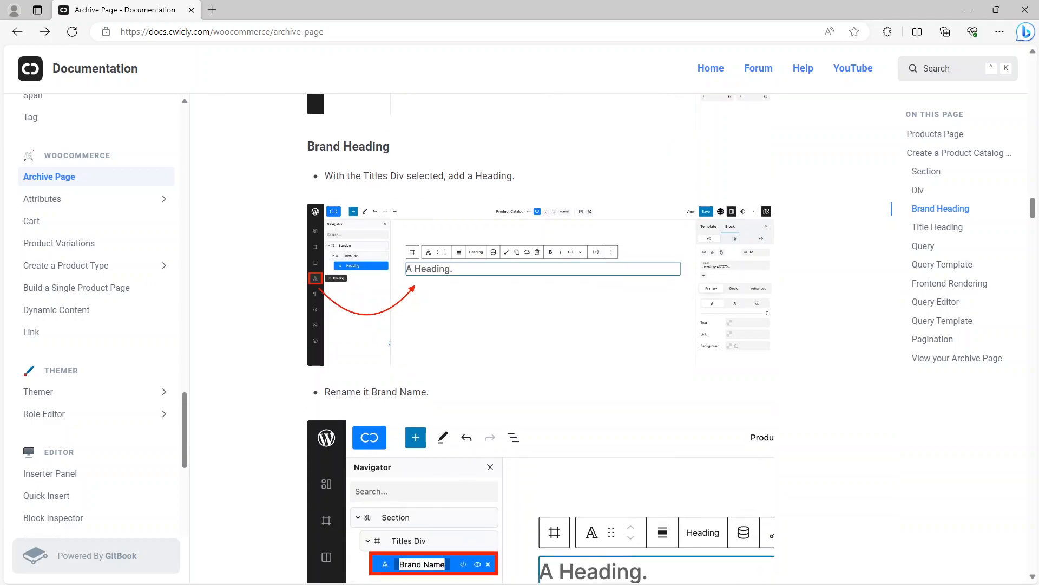
pyautogui.scroll(-2, 467, 271)
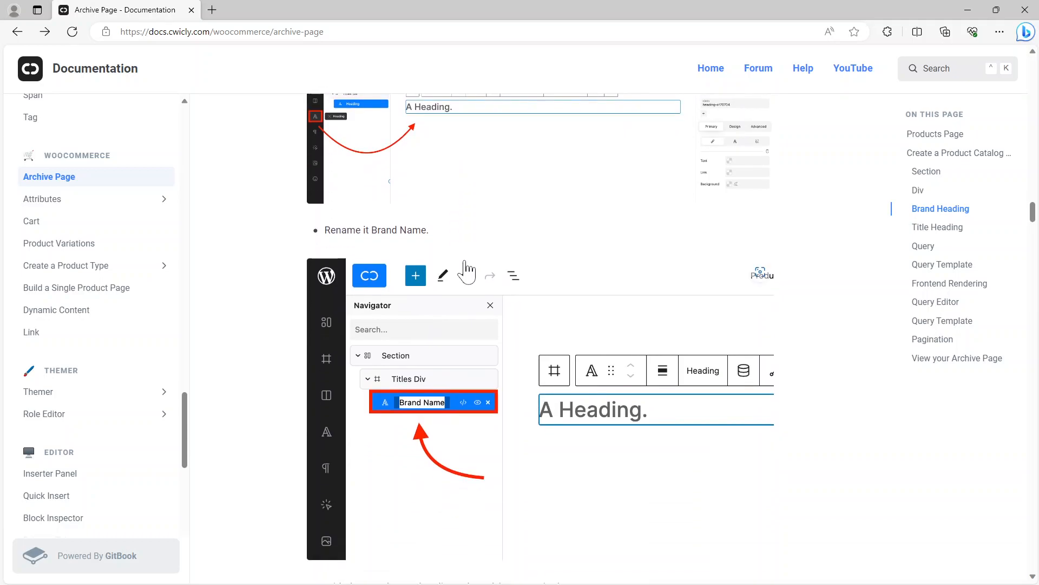
pyautogui.click(967, 11)
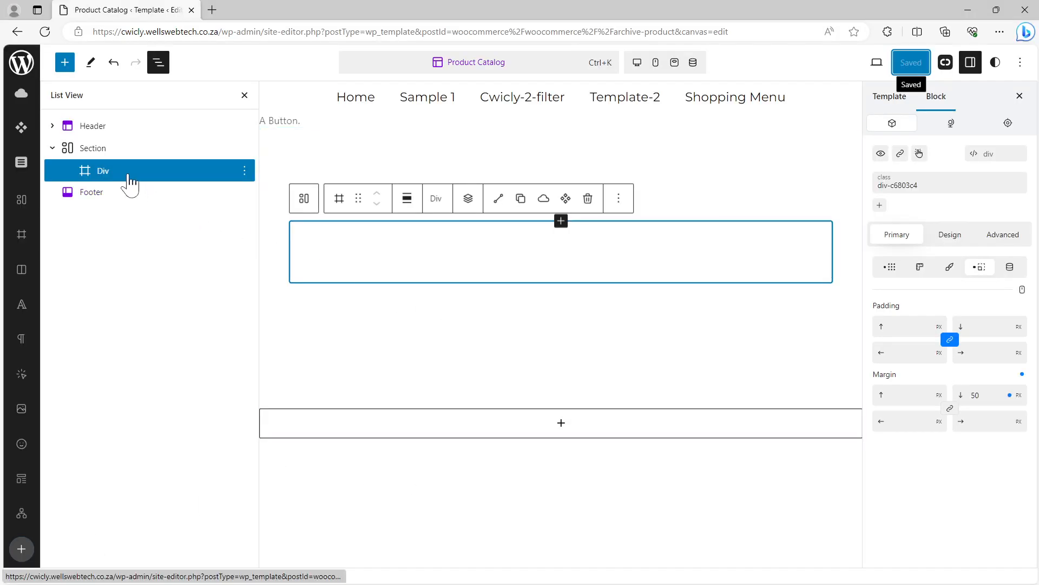
pyautogui.click(469, 200)
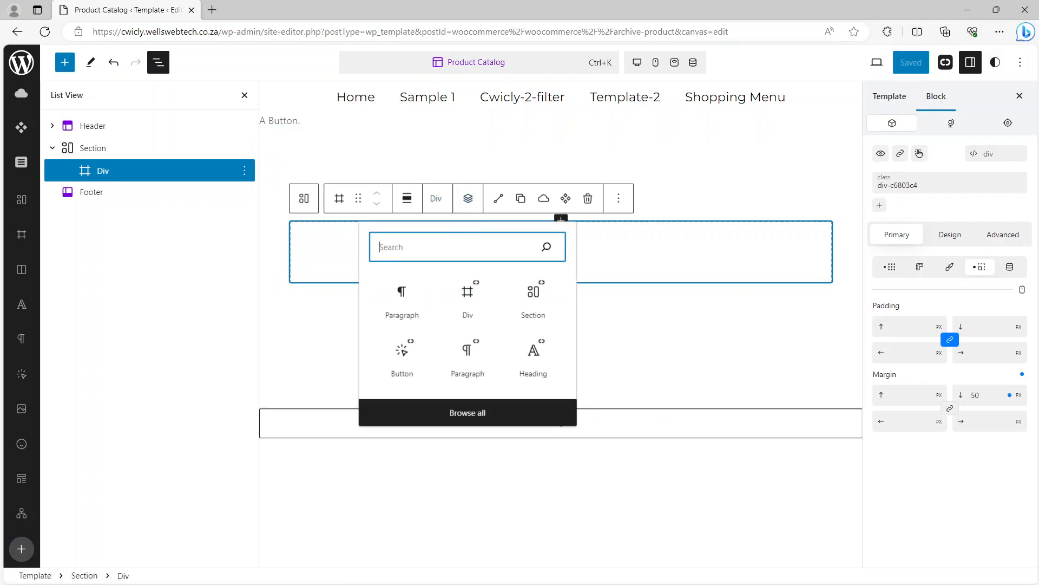
pyautogui.write('head')
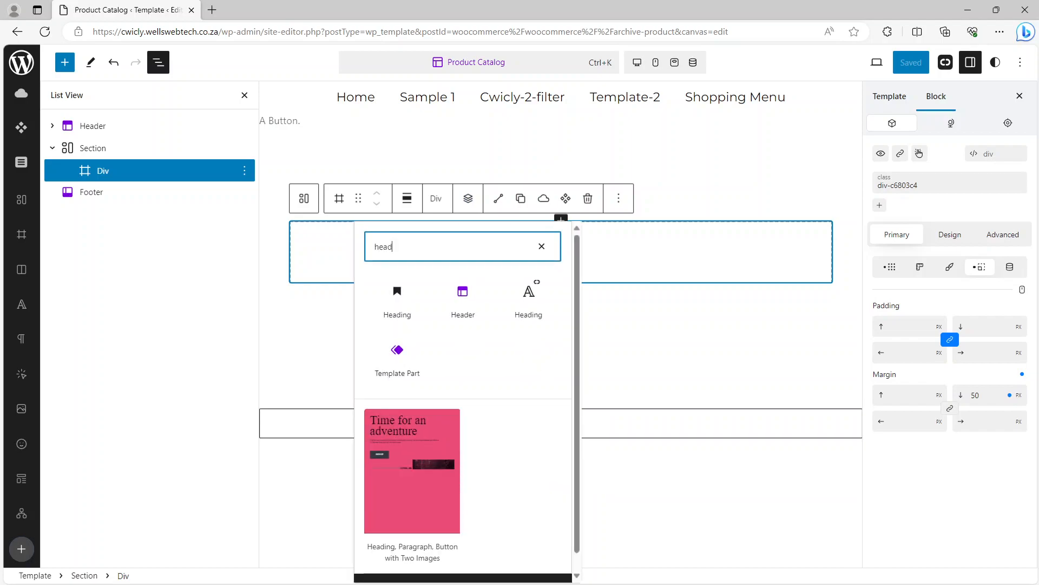
pyautogui.click(534, 306)
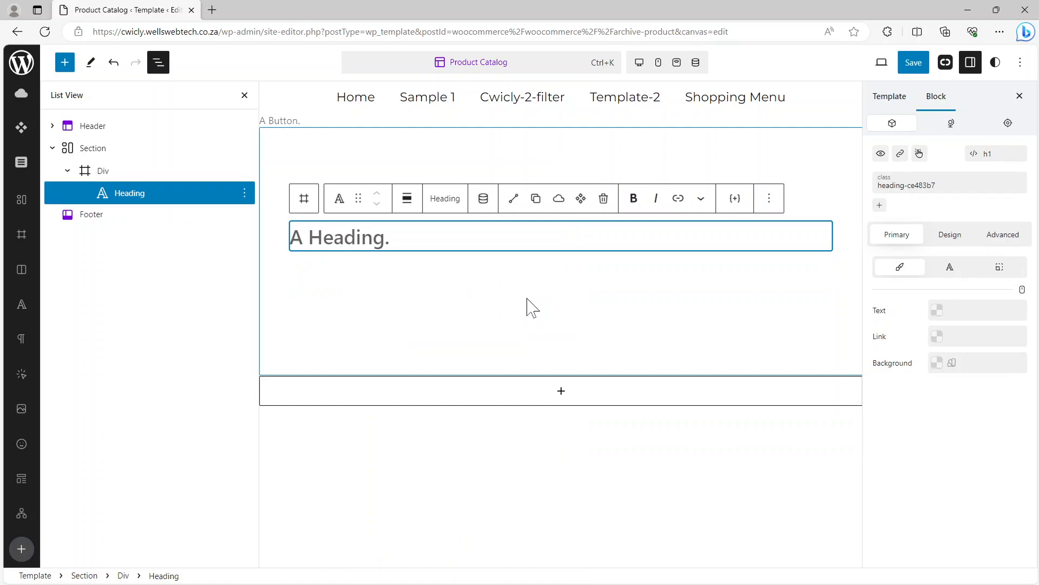
# Enter "Brand Name" as the text of the Heading in the Div and save the Product Catalog template.
pyautogui.click(136, 200)
pyautogui.click(386, 239)
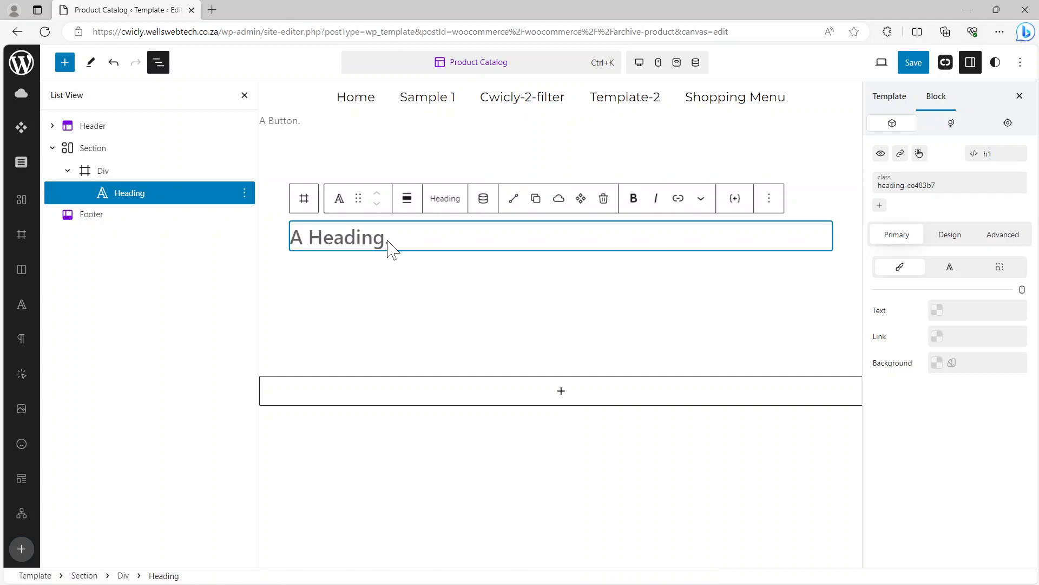
pyautogui.write('Brand Name')
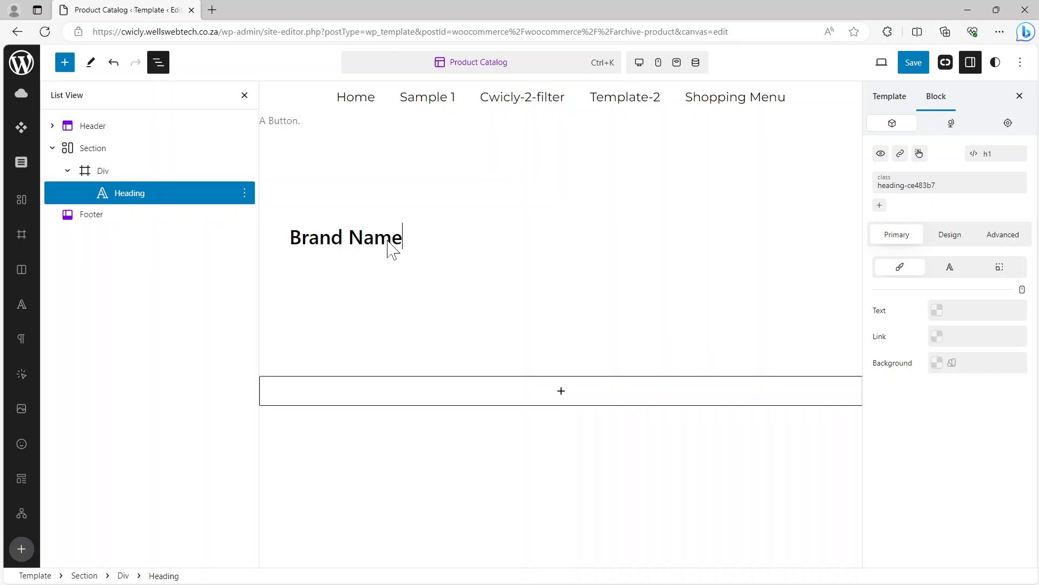
pyautogui.click(913, 63)
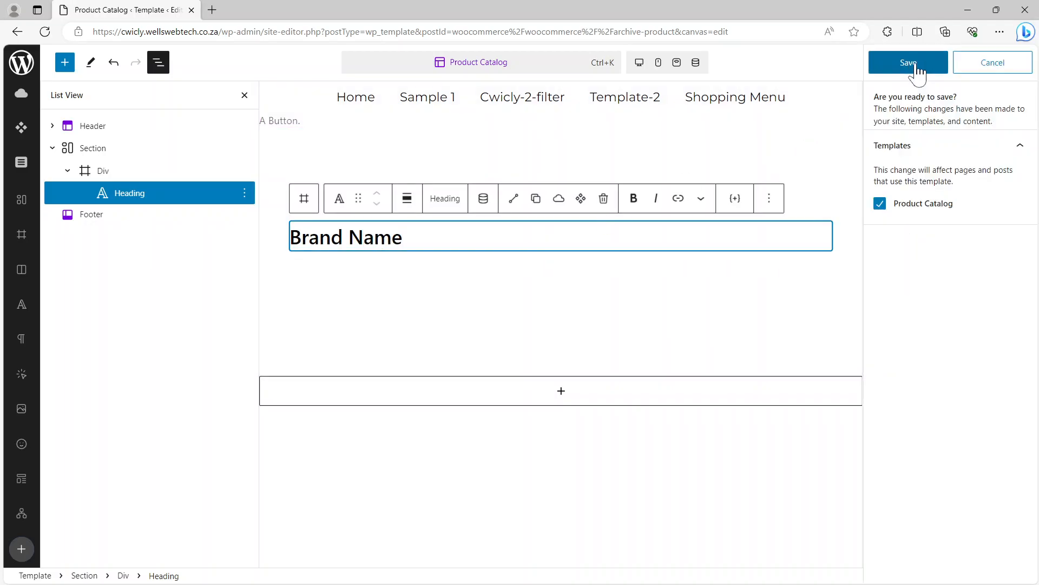
pyautogui.click(917, 65)
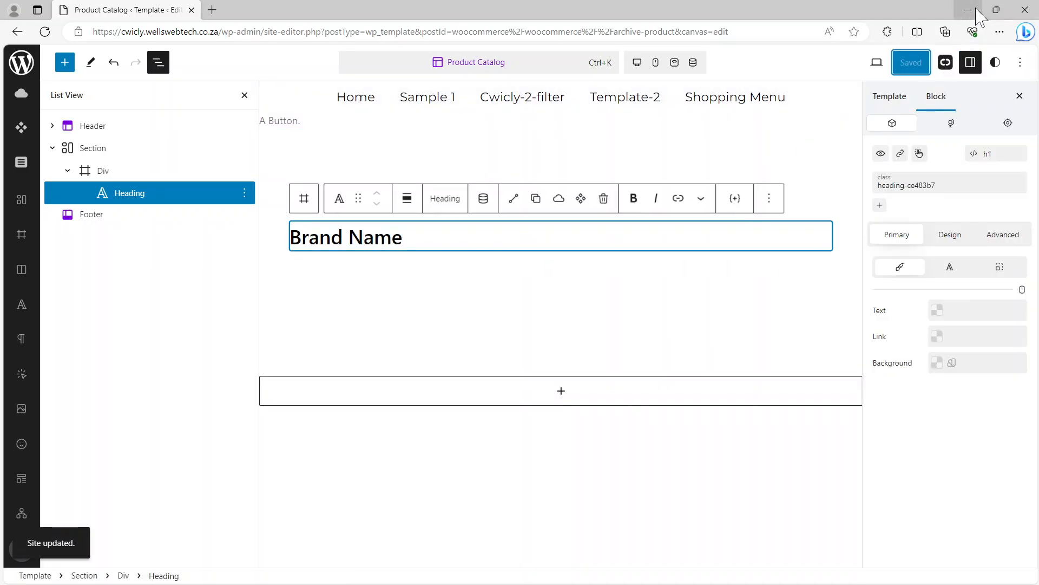
# Examine the Brand Name heading's text and styling instructions and the Title Heading section in the Archive Page documentation.
pyautogui.click(970, 9)
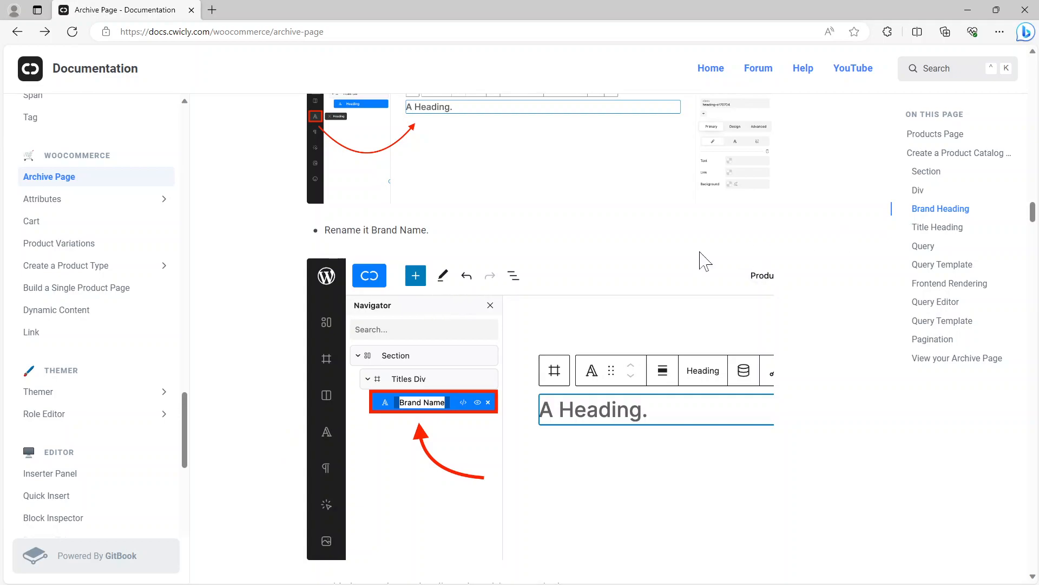
pyautogui.scroll(-3, 602, 327)
pyautogui.scroll(-3, 603, 327)
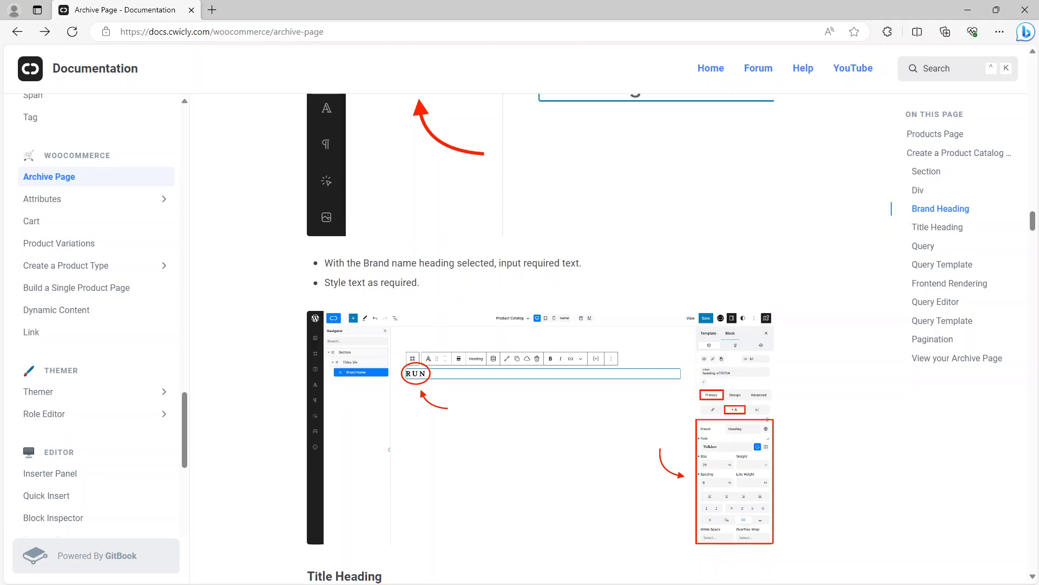
pyautogui.scroll(-2, 596, 336)
pyautogui.click(741, 371)
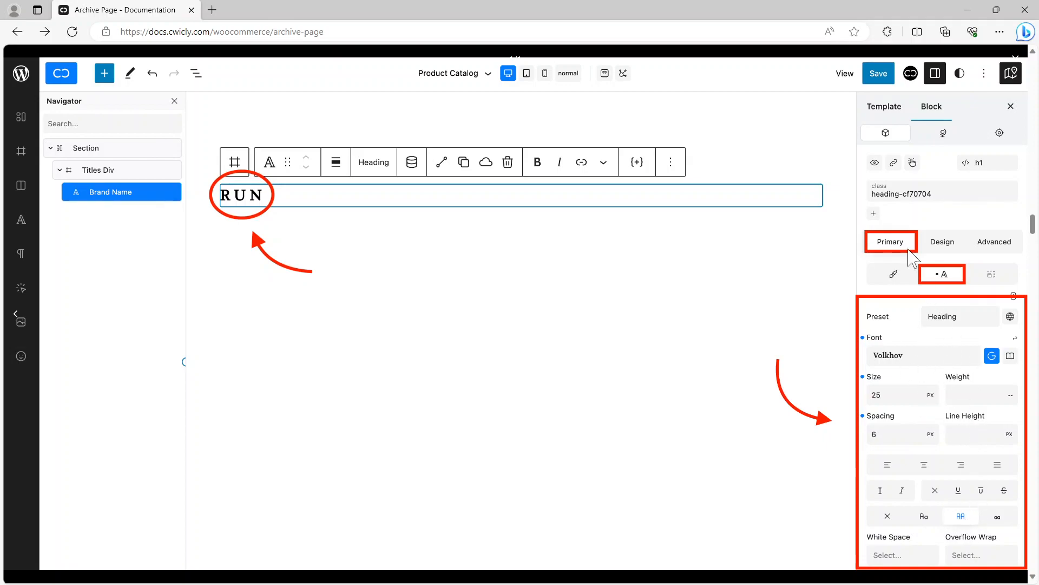
pyautogui.click(869, 122)
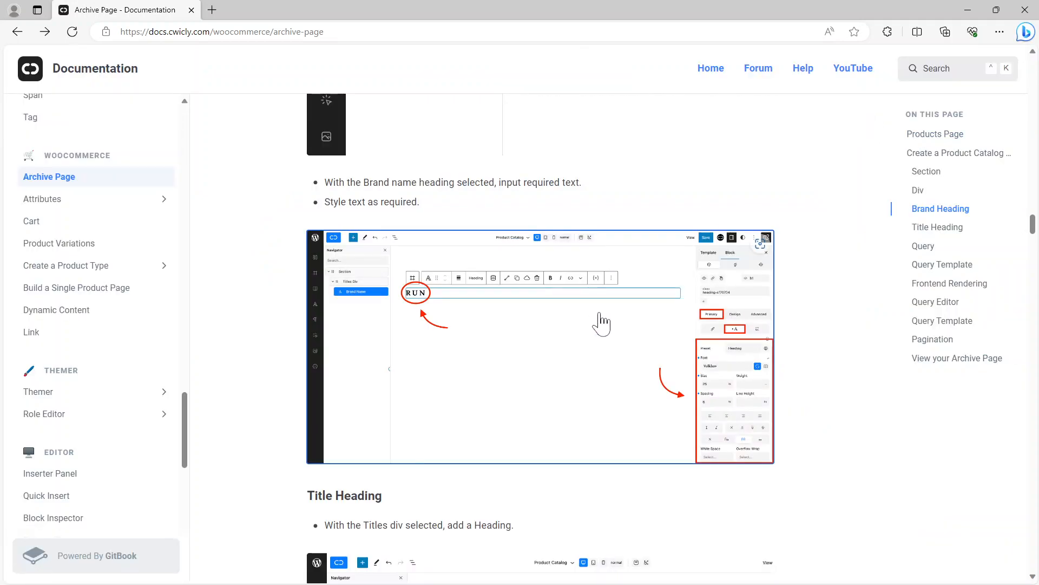
pyautogui.scroll(-3, 599, 319)
pyautogui.scroll(-2, 598, 319)
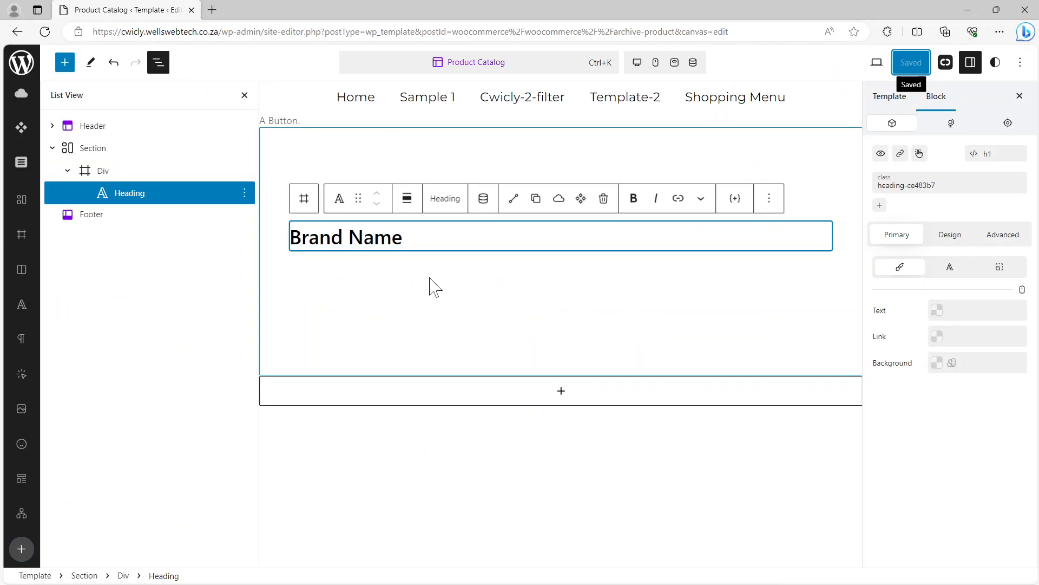
# Add a second Cwicly Heading inside the Section's Div, below the "Brand Name" heading.
pyautogui.click(103, 171)
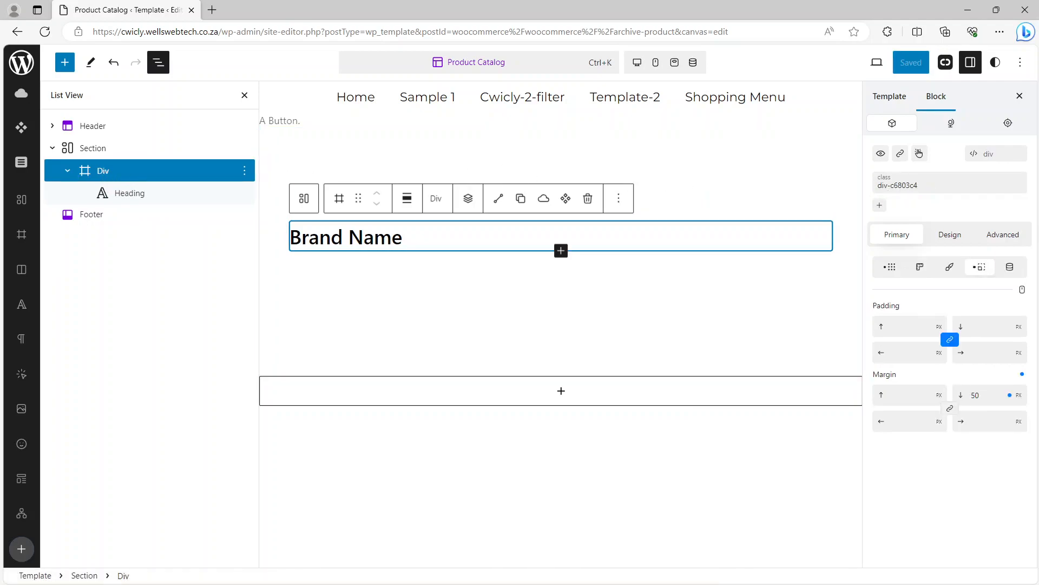
pyautogui.click(468, 200)
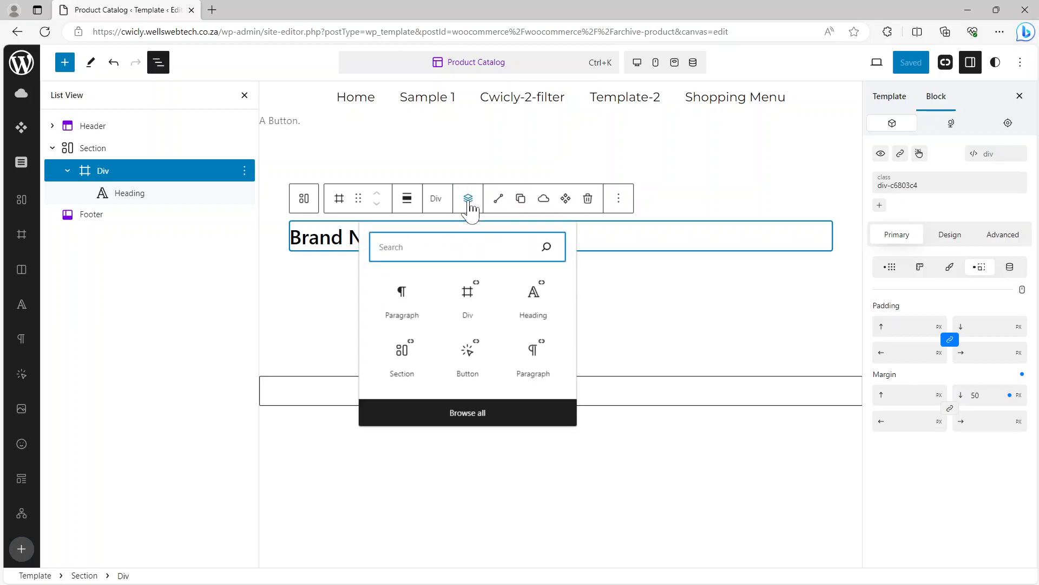
pyautogui.click(534, 295)
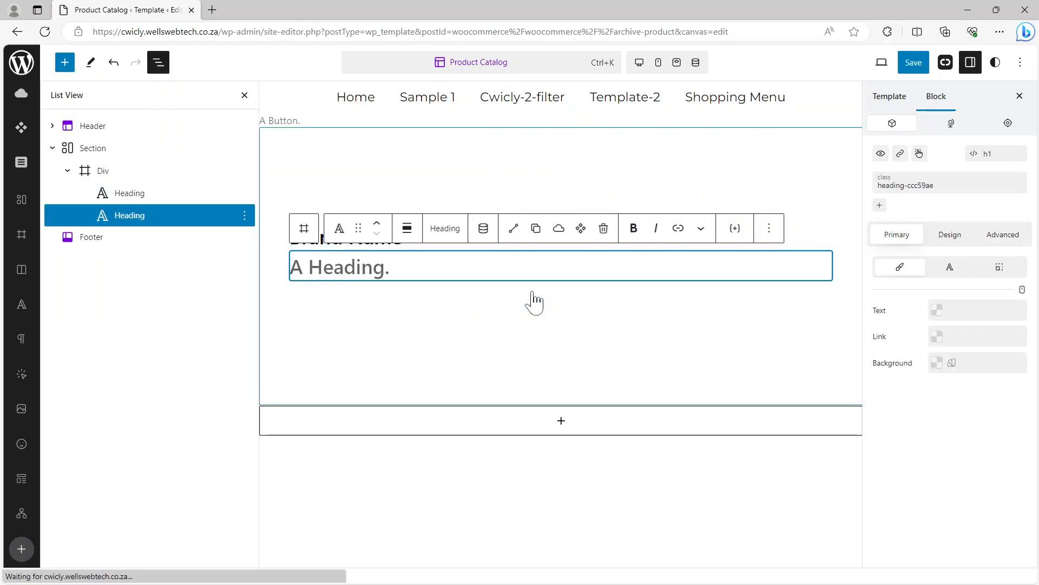
# Check the Title Heading instructions in the documentation, enter "Title Heading" as the second Heading's text, and save the template.
pyautogui.click(969, 17)
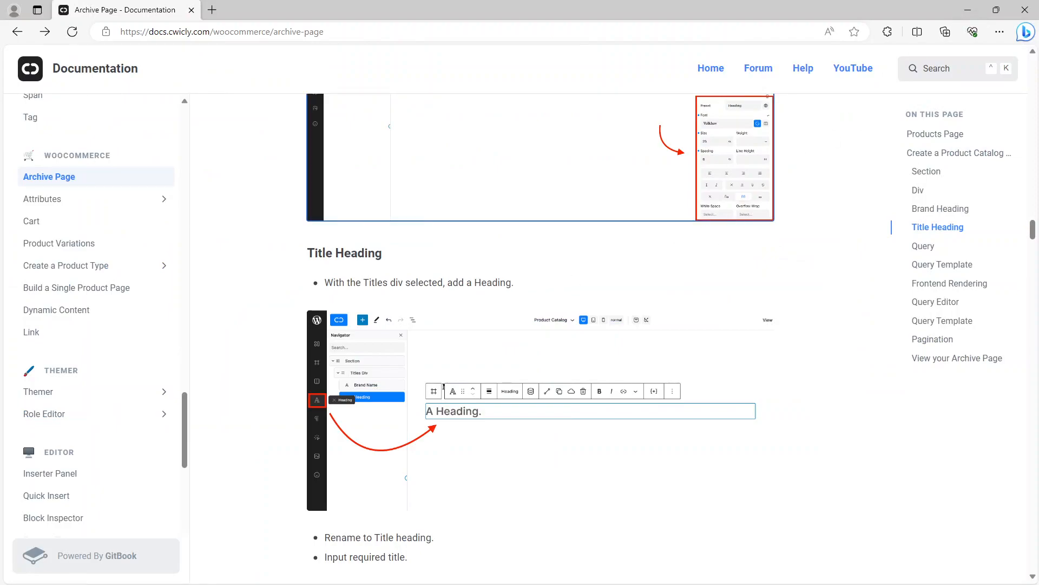
pyautogui.scroll(-3, 509, 346)
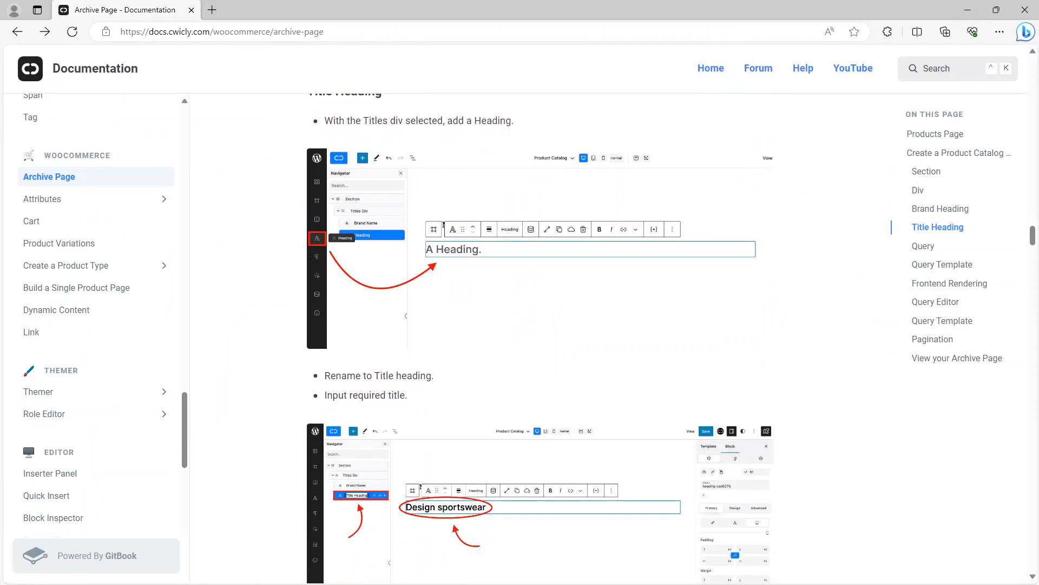
pyautogui.scroll(-2, 359, 336)
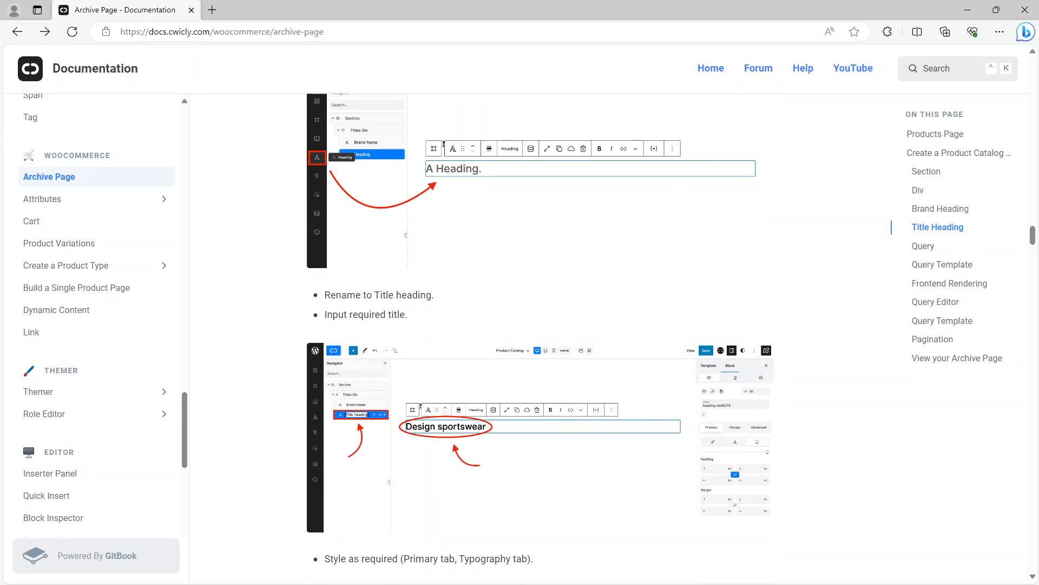
pyautogui.scroll(-2, 445, 328)
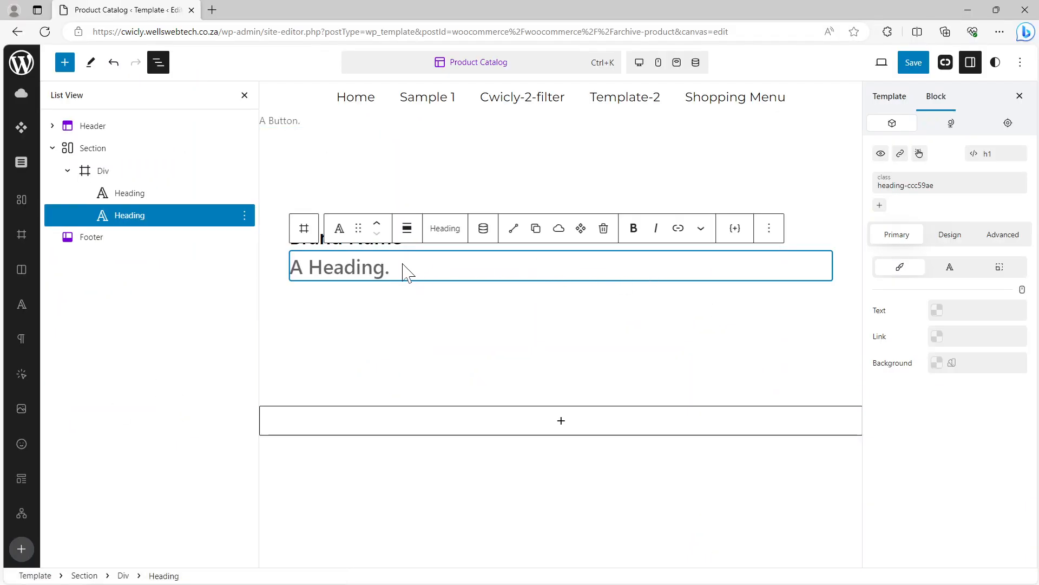
pyautogui.write('Title')
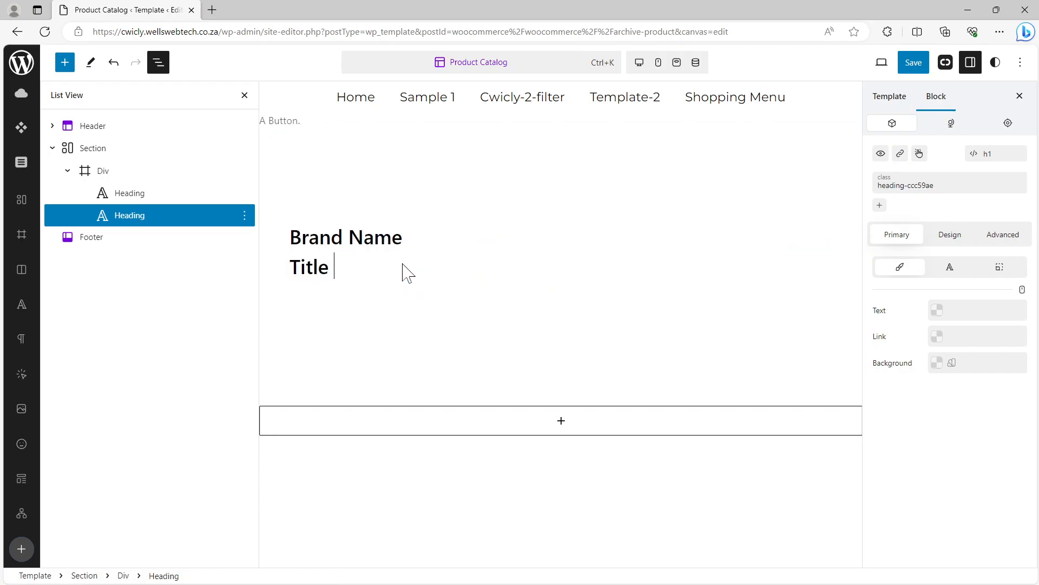
pyautogui.write(' Heading')
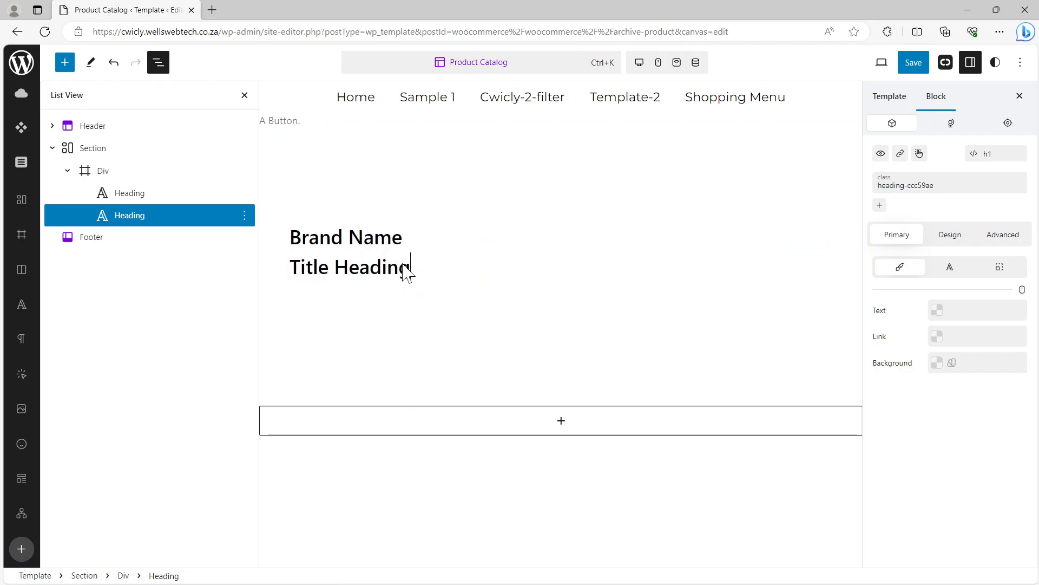
pyautogui.click(915, 63)
pyautogui.click(915, 63)
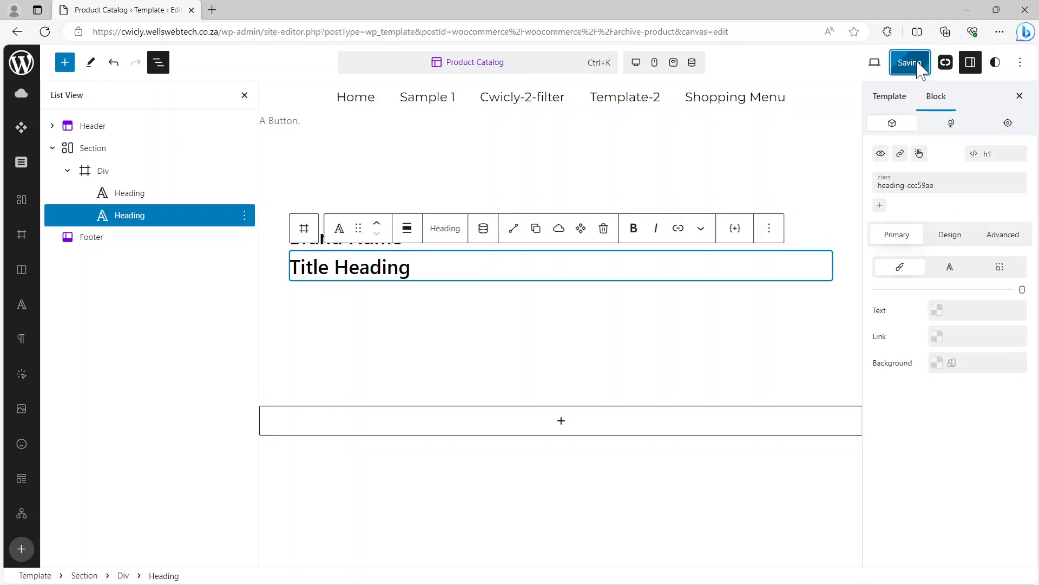
# Examine the Title Heading typography example and the Query section in the Archive Page documentation.
pyautogui.click(968, 10)
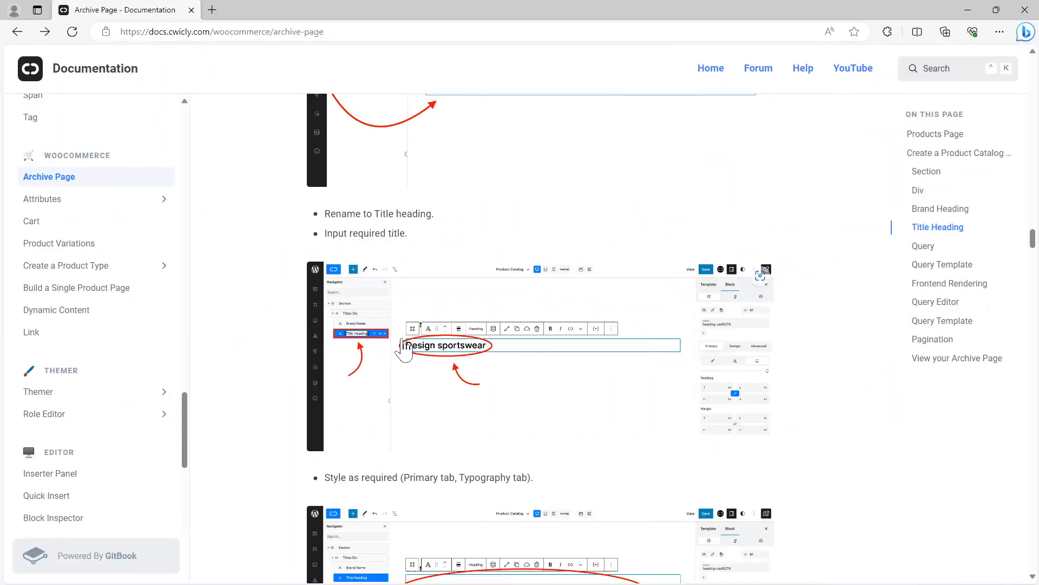
pyautogui.scroll(-3, 442, 337)
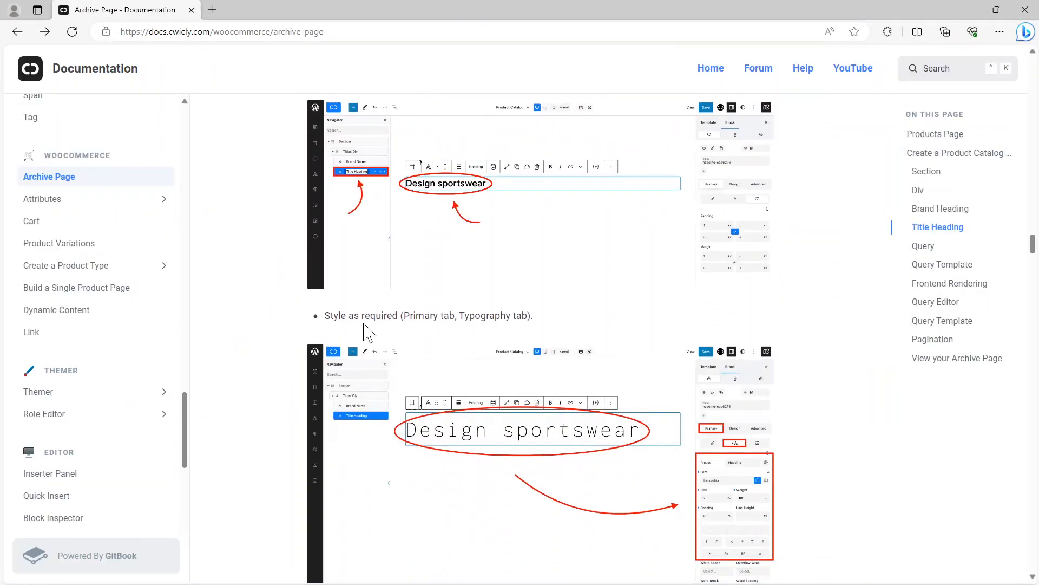
pyautogui.scroll(-2, 449, 323)
pyautogui.click(547, 374)
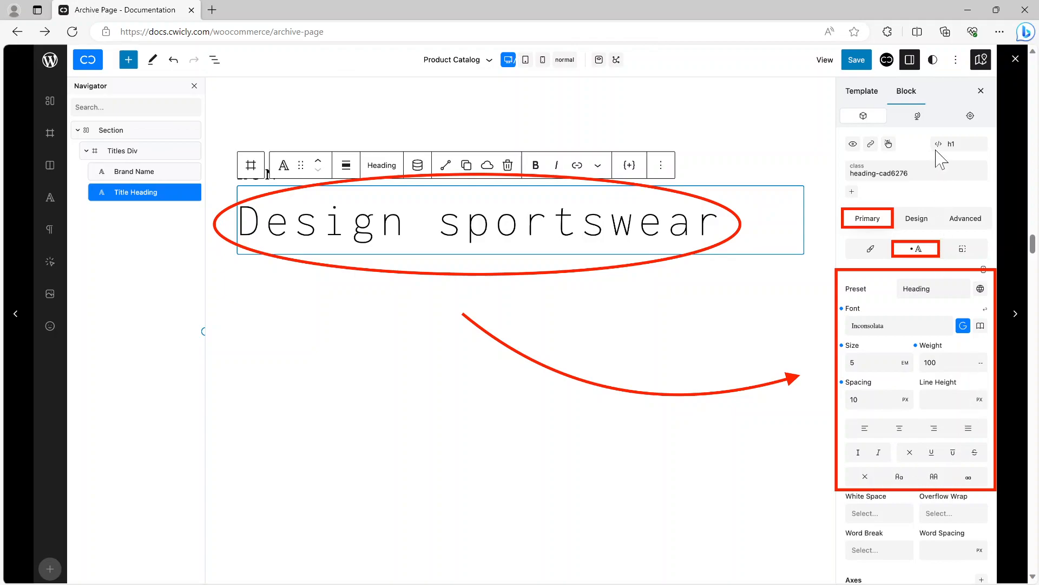
pyautogui.click(1016, 59)
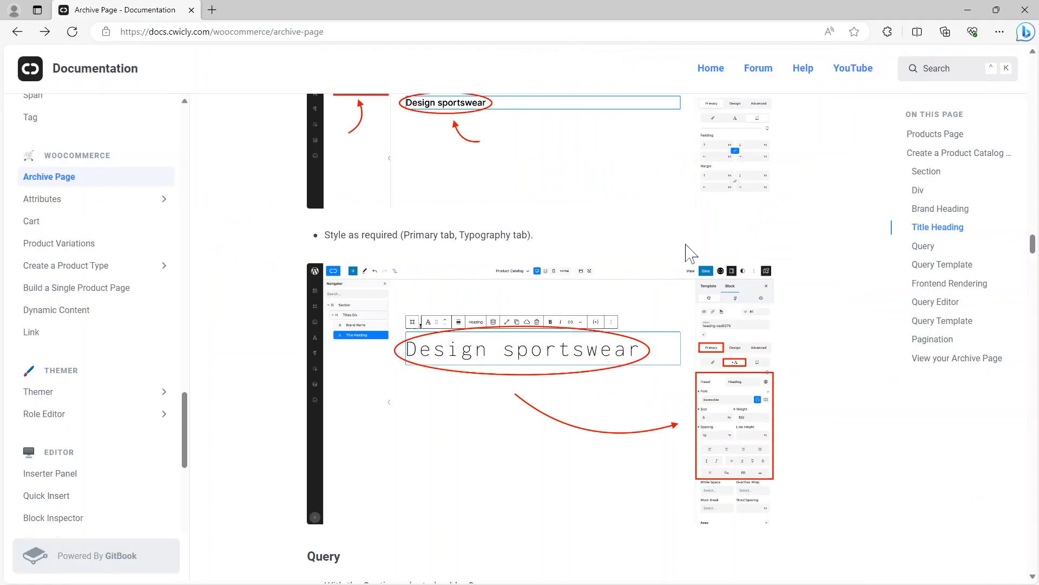
pyautogui.scroll(-7, 599, 301)
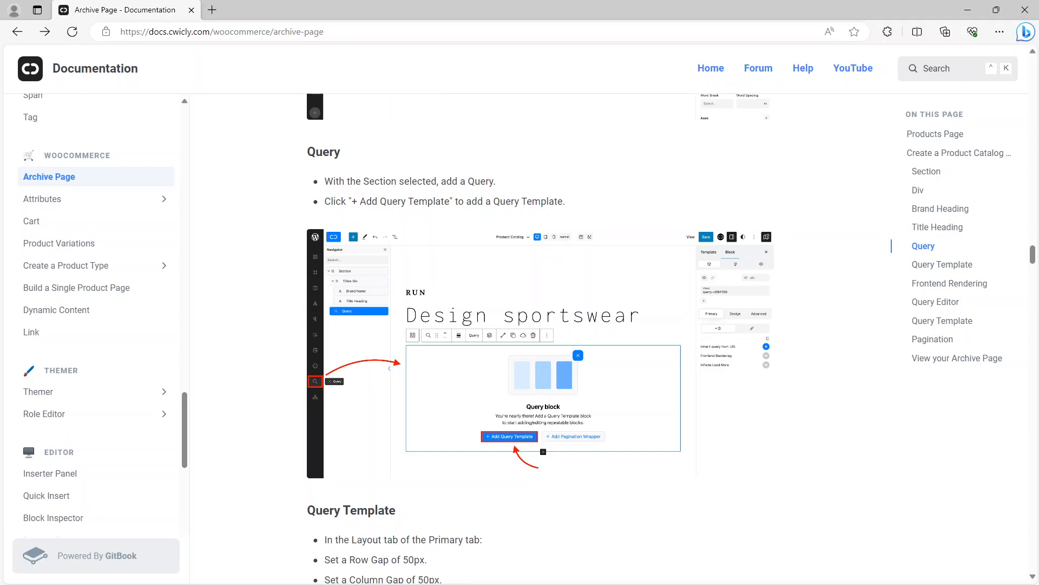
# Return to the Product Catalog template and add a Cwicly Query block inside the Section, below the Div.
pyautogui.hotkey('alt', 'Tab')
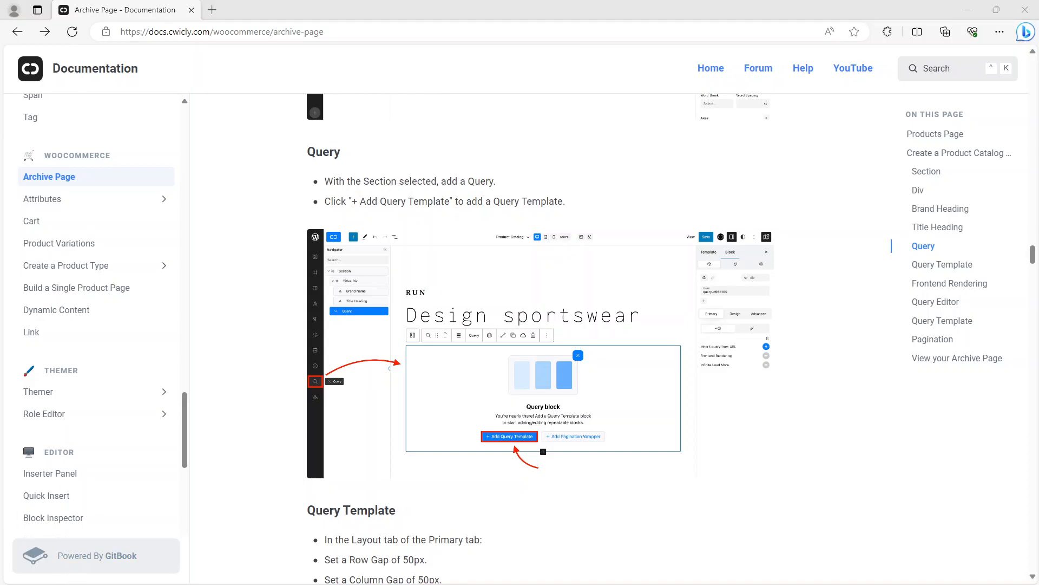
pyautogui.hotkey('alt', 'Tab')
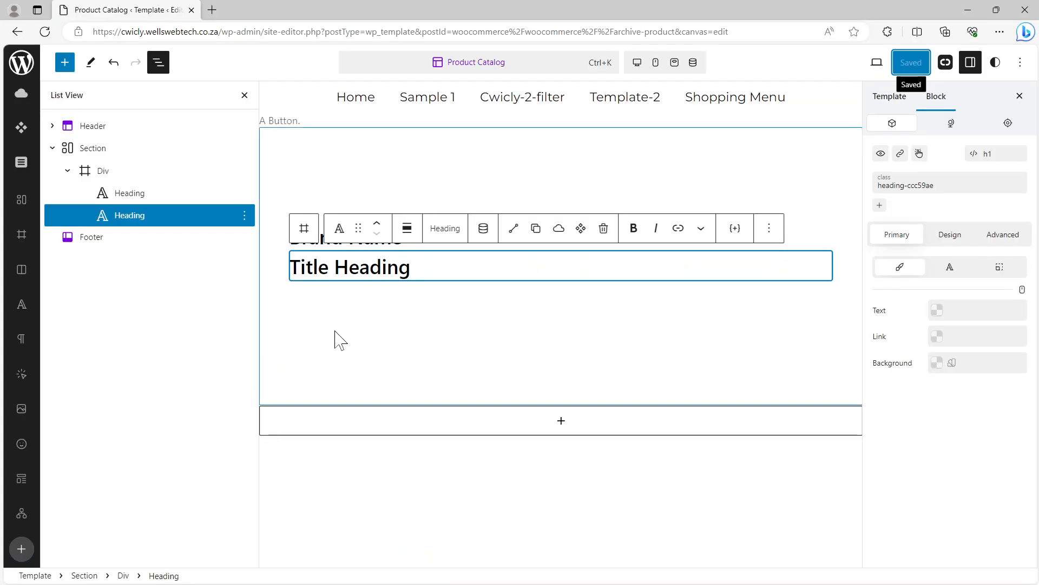
pyautogui.click(97, 153)
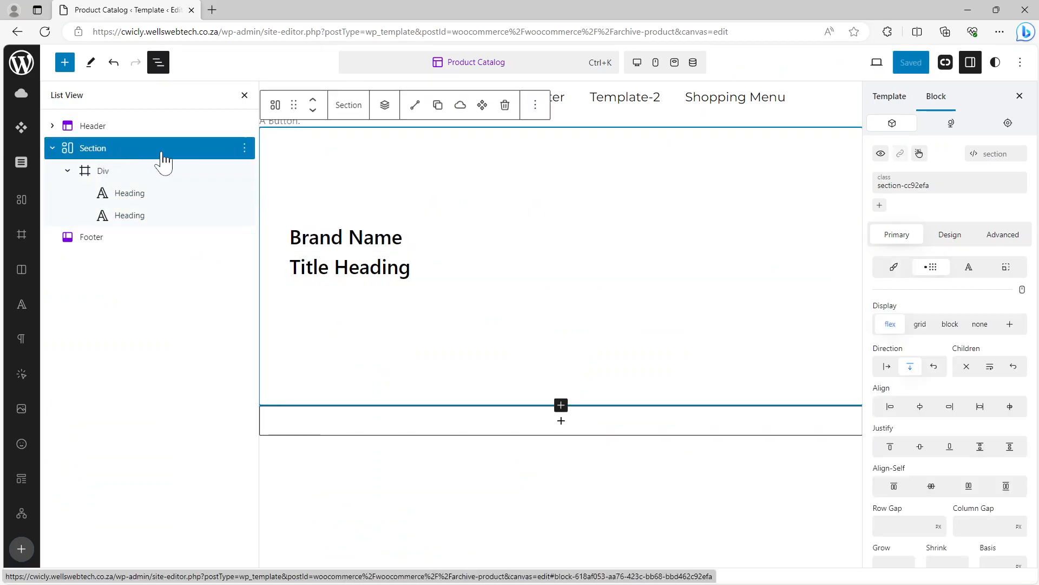
pyautogui.click(386, 109)
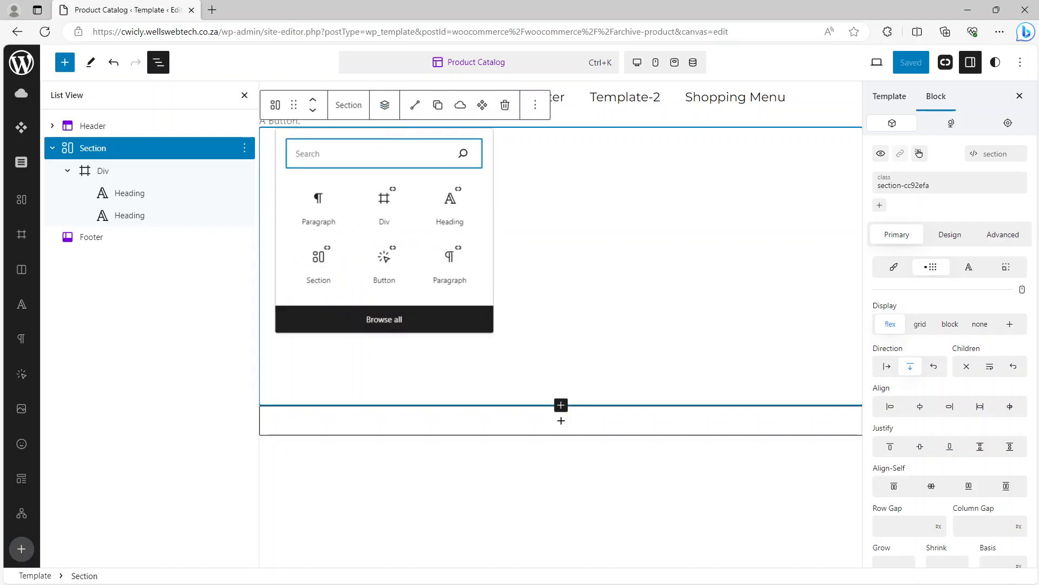
pyautogui.write('quer')
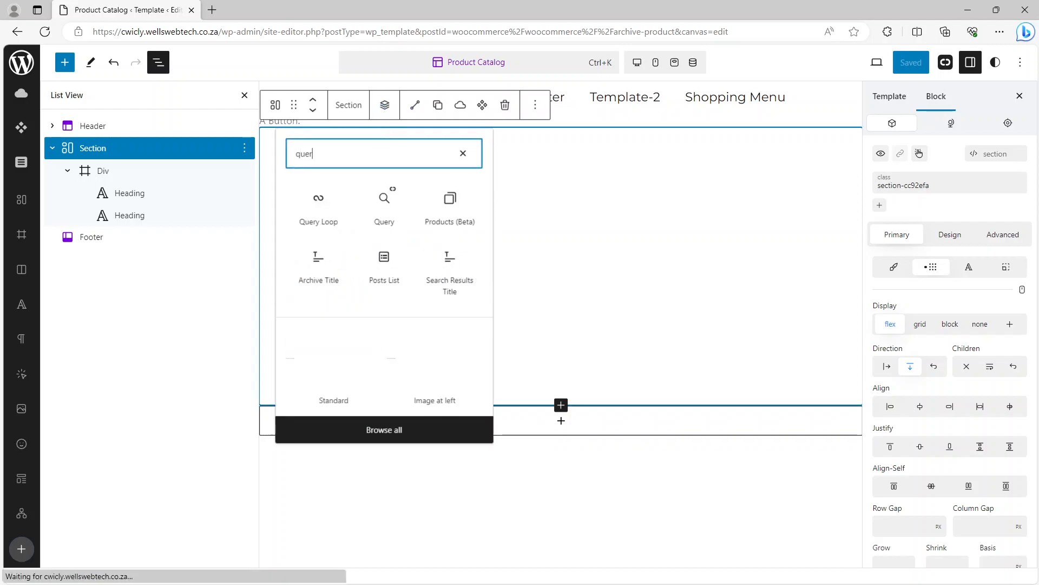
pyautogui.click(393, 208)
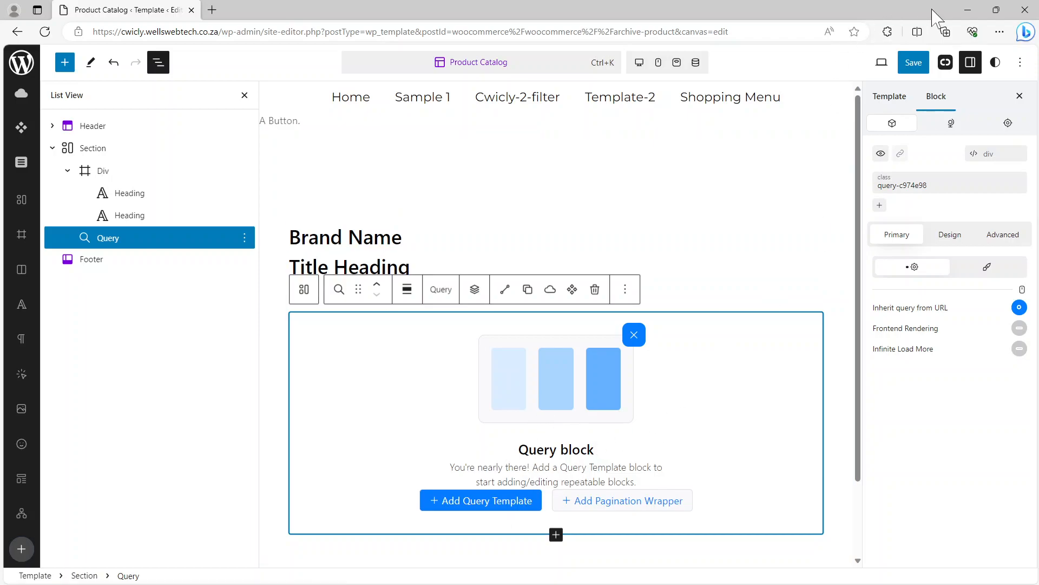
# Check the Query instructions in the documentation and add a Query Template to the Query block.
pyautogui.click(968, 12)
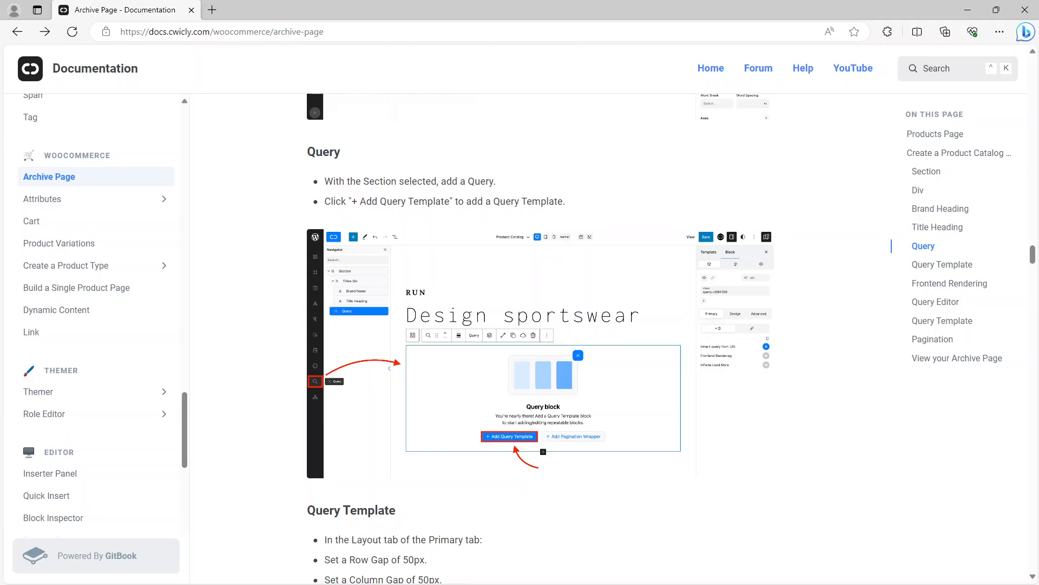
pyautogui.scroll(-2, 609, 309)
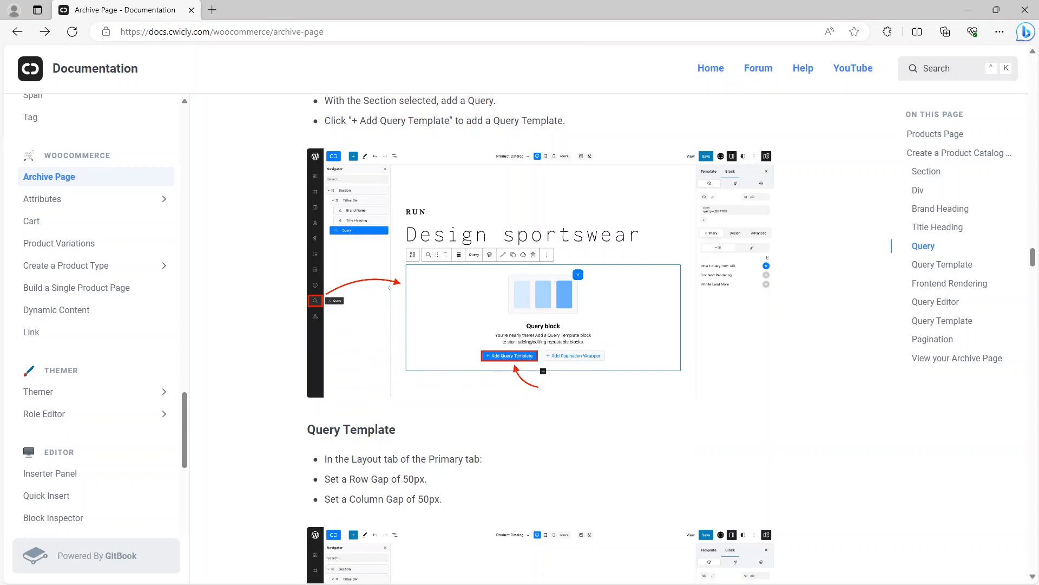
pyautogui.hotkey('alt', 'Tab')
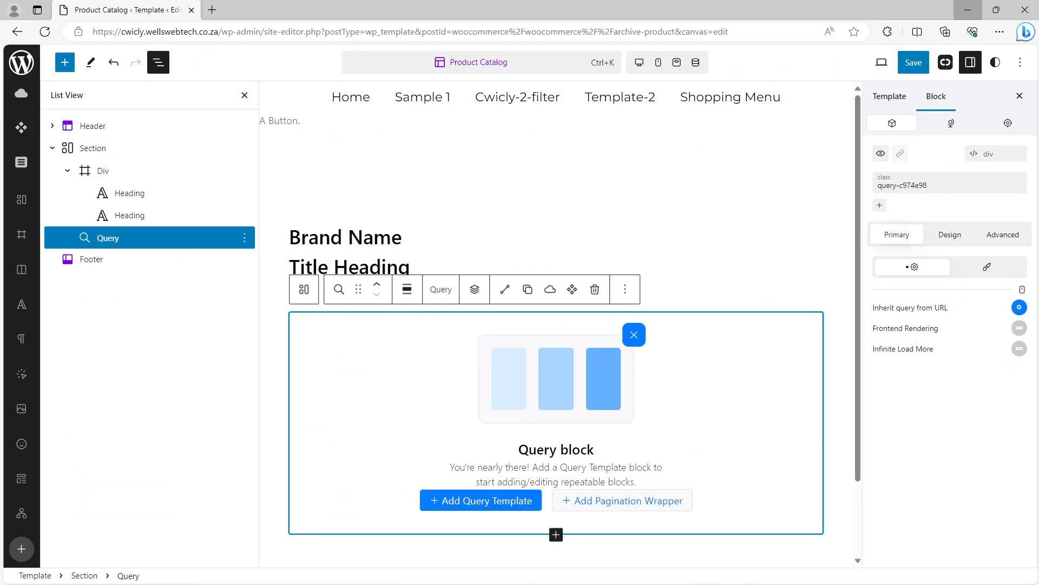
pyautogui.click(467, 501)
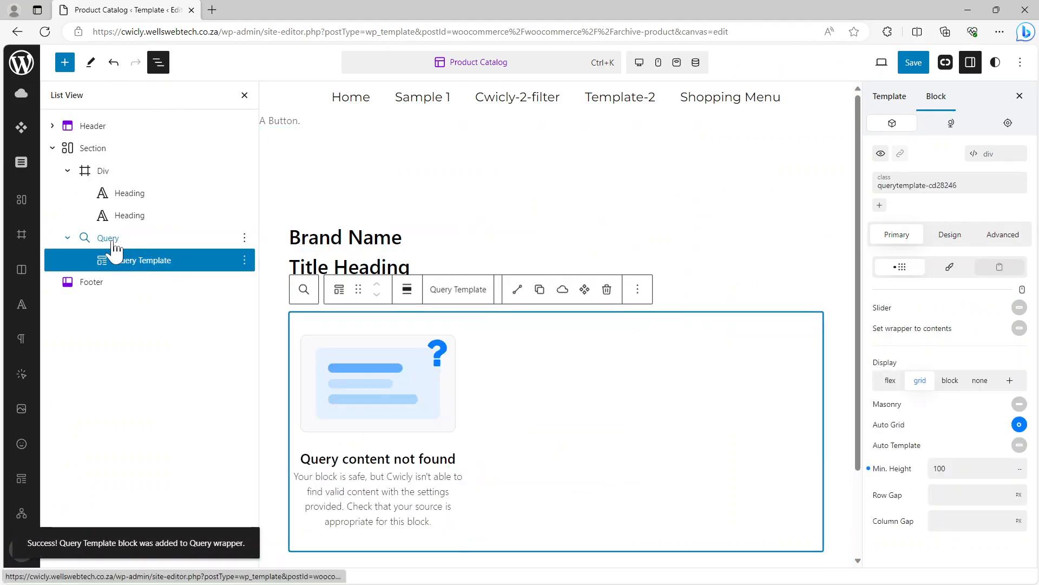
# Following the documentation's layout instructions, set the Query Template's Row Gap and Column Gap to 50 px and save the template.
pyautogui.click(964, 11)
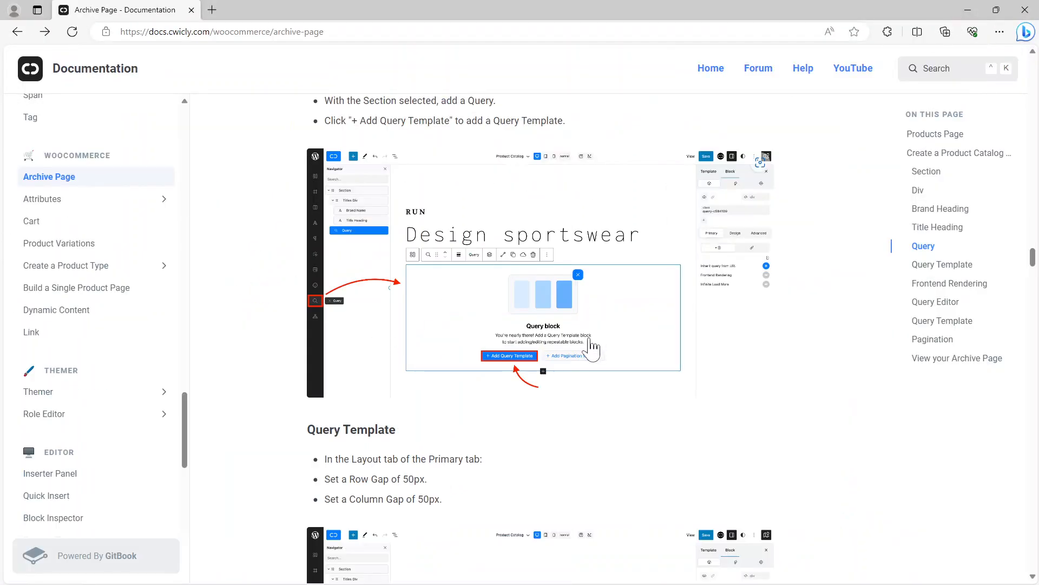
pyautogui.scroll(-4, 480, 341)
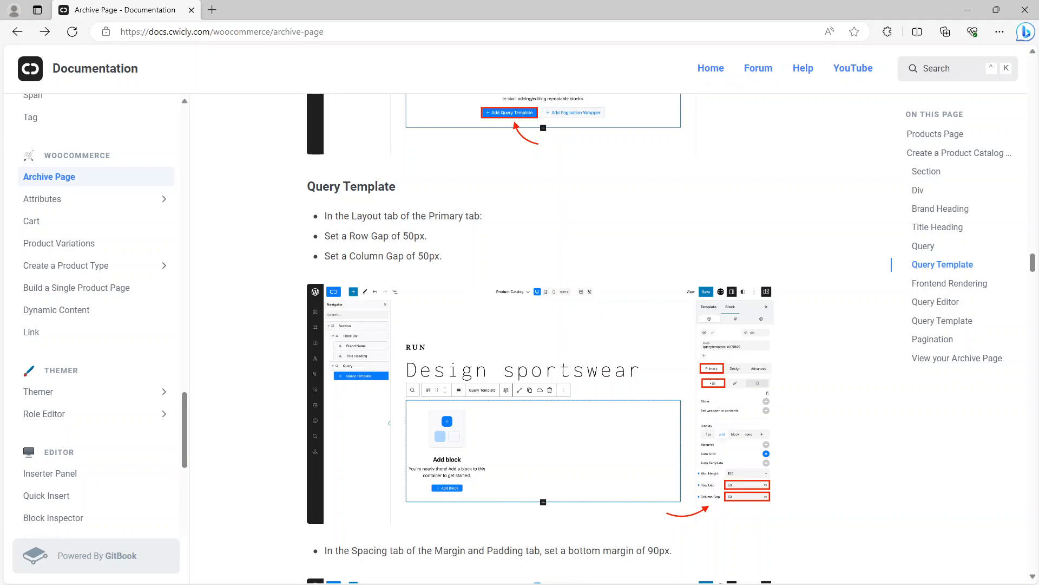
pyautogui.scroll(-2, 498, 266)
pyautogui.click(494, 288)
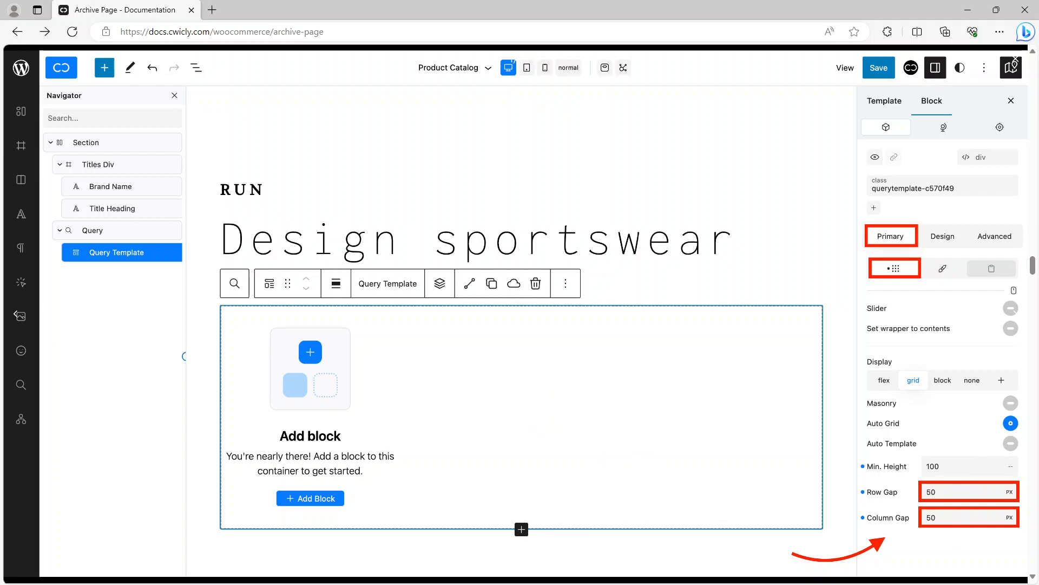
pyautogui.hotkey('alt', 'Tab')
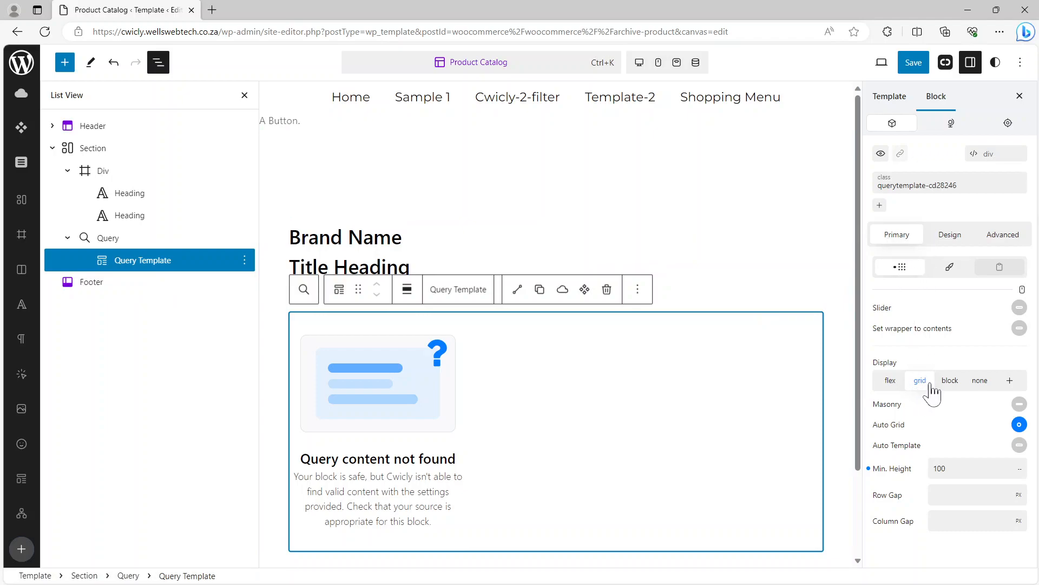
pyautogui.click(933, 495)
pyautogui.click(934, 520)
pyautogui.write('5')
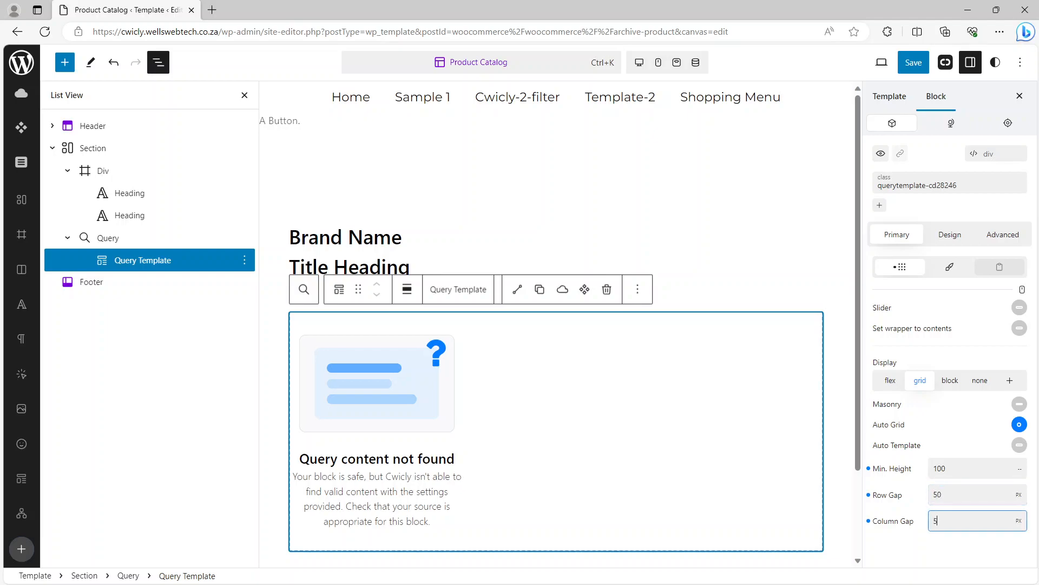
pyautogui.write('0')
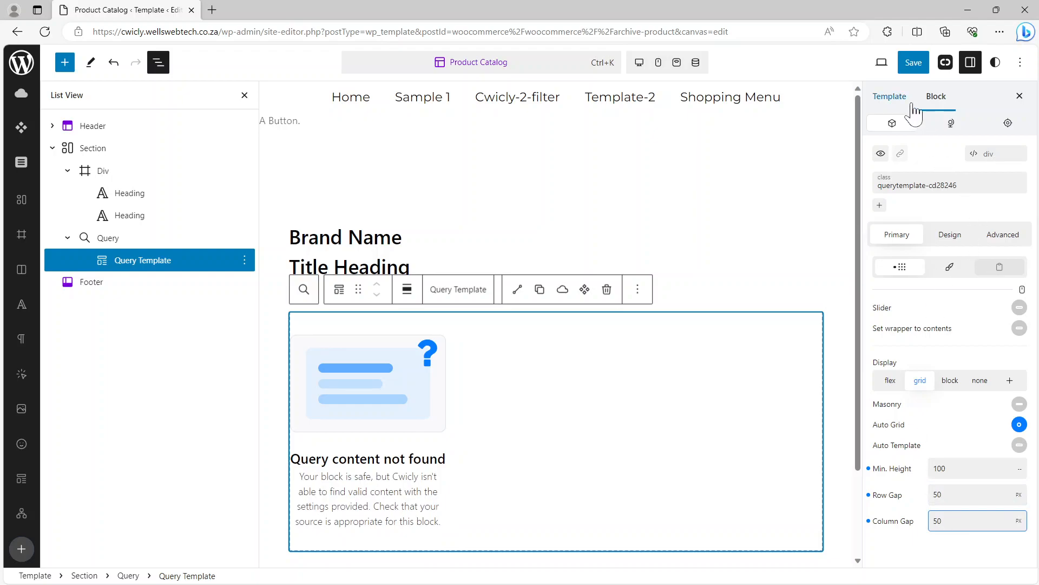
pyautogui.click(913, 64)
pyautogui.click(909, 63)
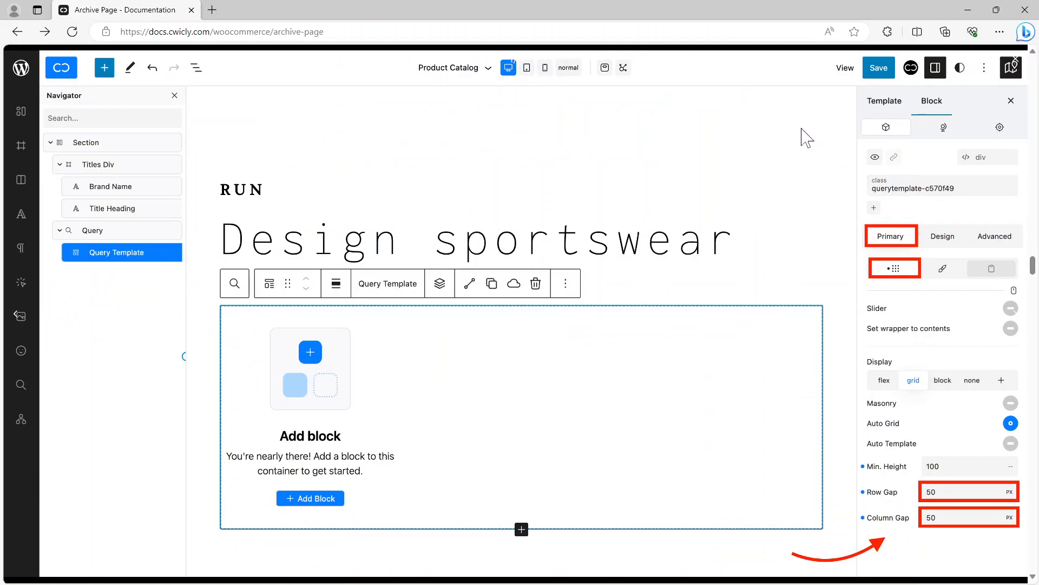
# Examine the Query Template's bottom margin instruction and its example image in the Archive Page documentation.
pyautogui.click(1015, 64)
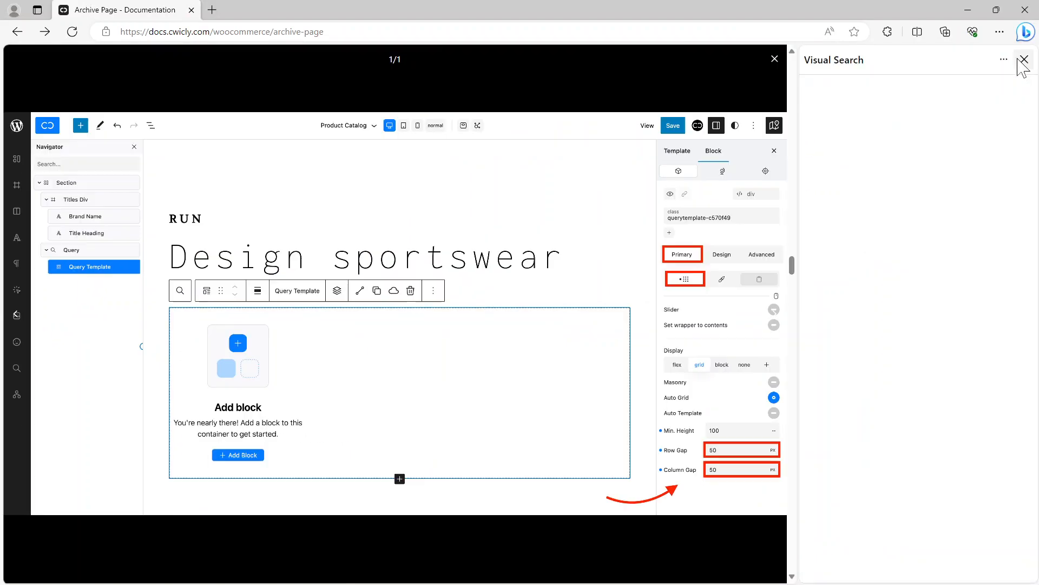
pyautogui.click(1025, 59)
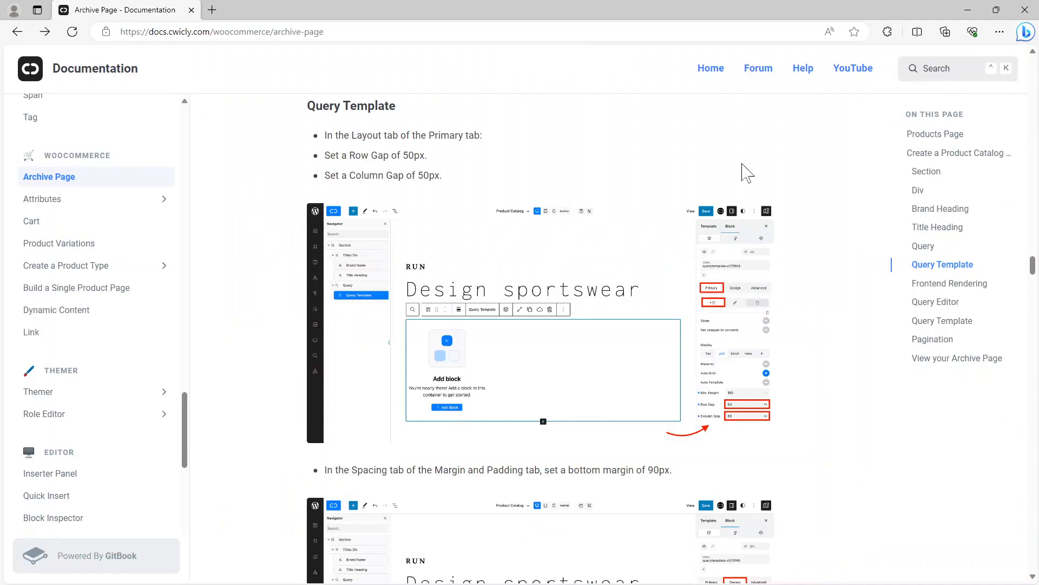
pyautogui.scroll(-2, 550, 292)
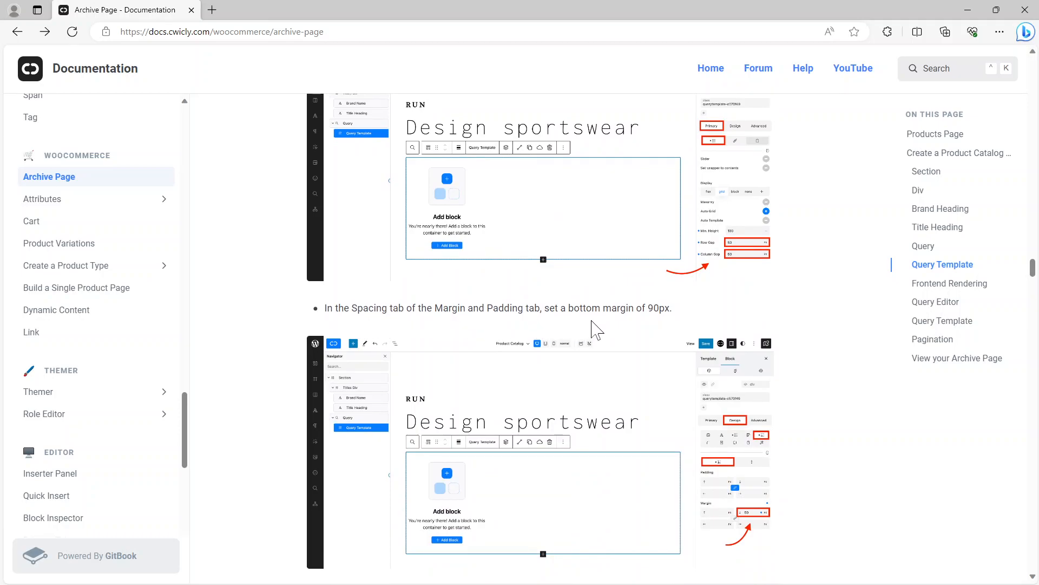
pyautogui.scroll(-1, 592, 325)
pyautogui.scroll(-1, 596, 329)
pyautogui.scroll(-1, 593, 324)
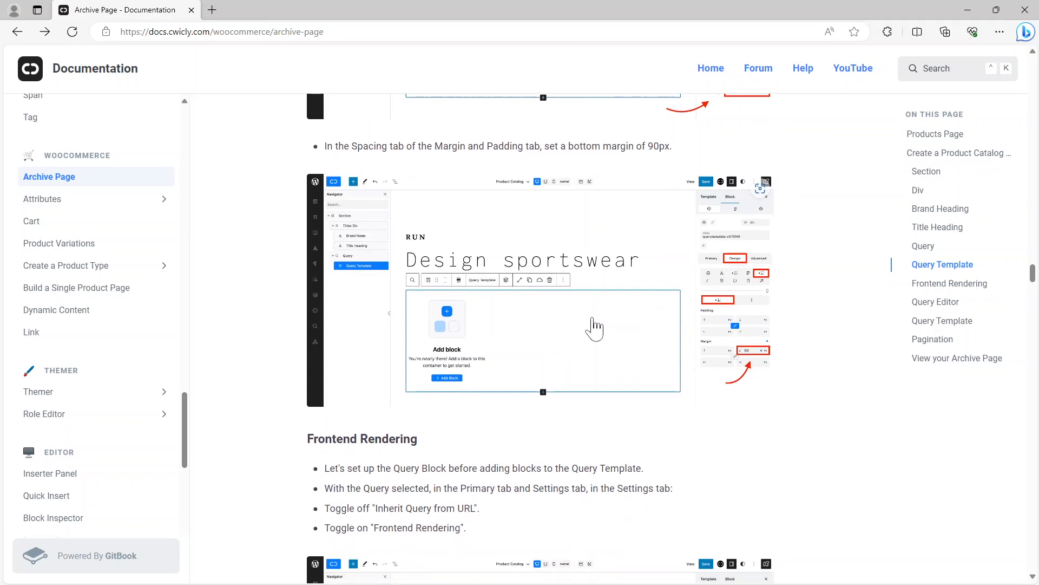
pyautogui.click(611, 292)
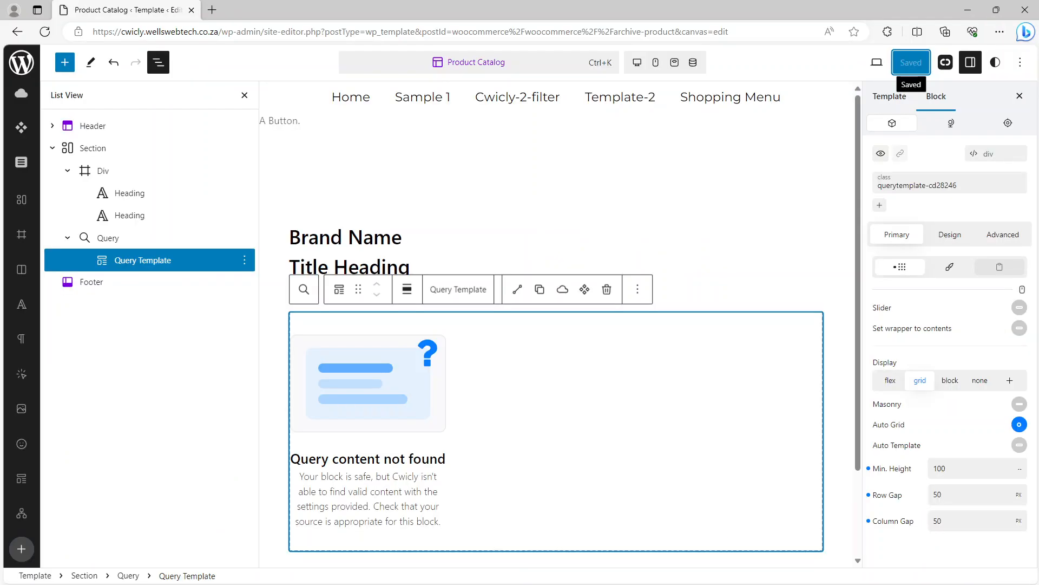
# Set the Query Template's bottom margin to 50 px in the Product Catalog template and save the template.
pyautogui.click(950, 237)
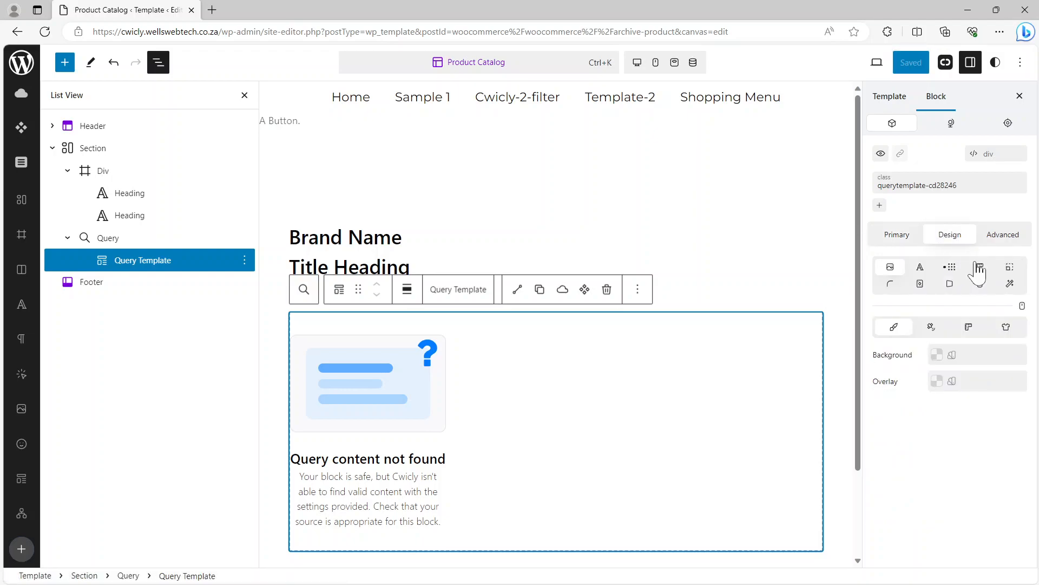
pyautogui.click(951, 267)
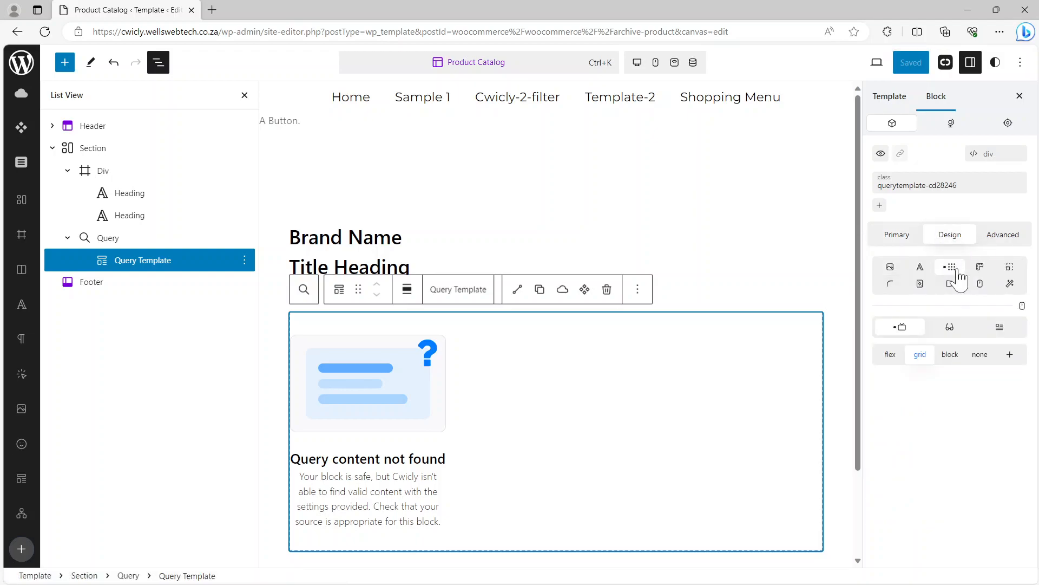
pyautogui.click(1011, 268)
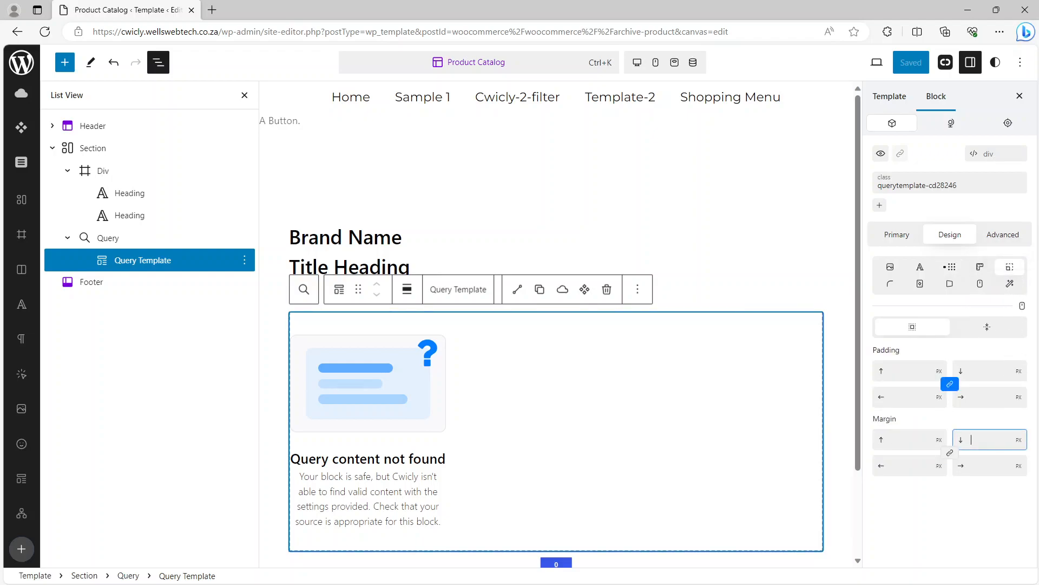
pyautogui.click(968, 10)
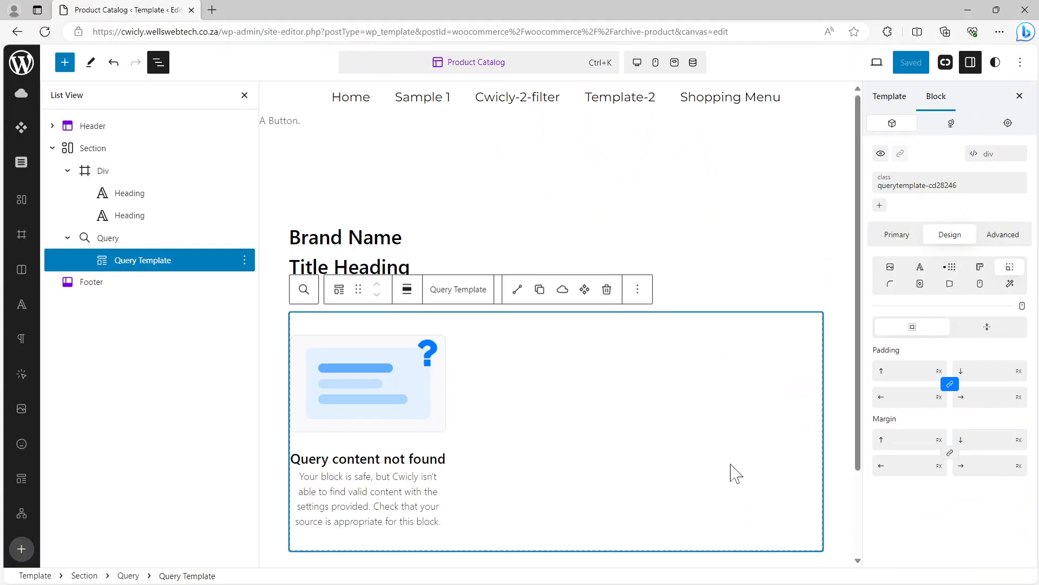
pyautogui.click(971, 440)
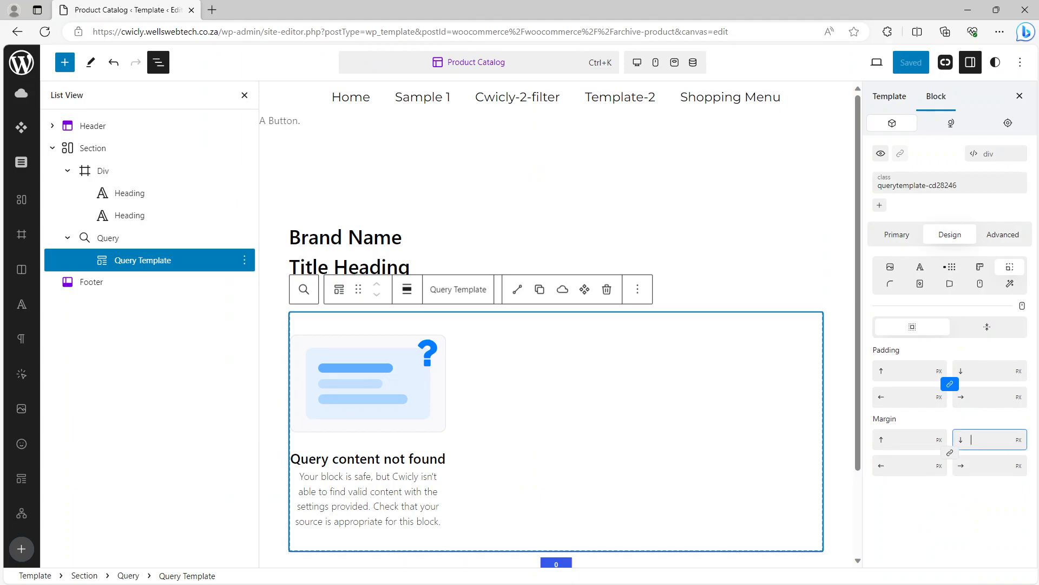
pyautogui.write('50')
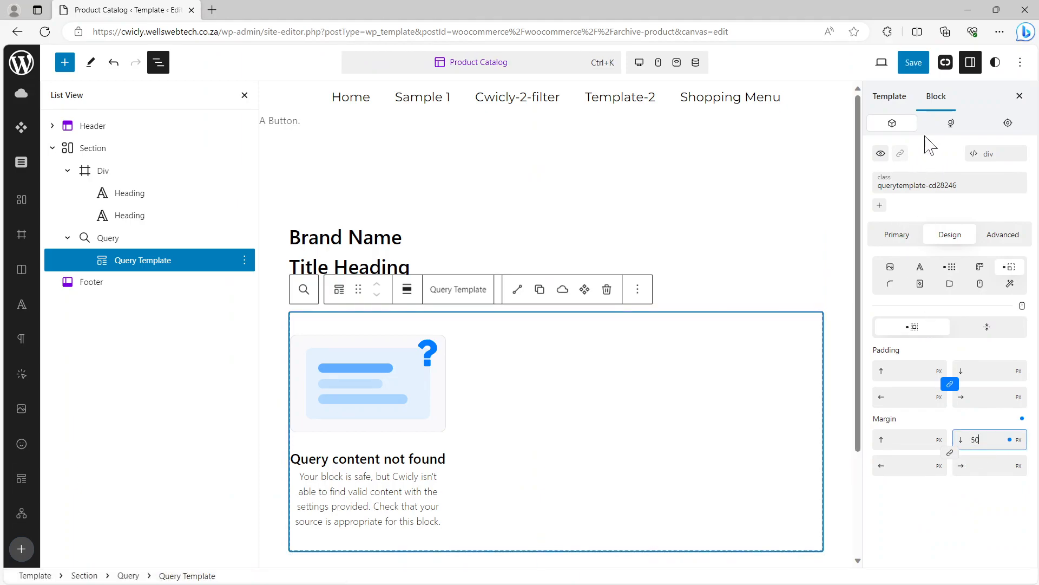
pyautogui.click(918, 67)
pyautogui.click(918, 68)
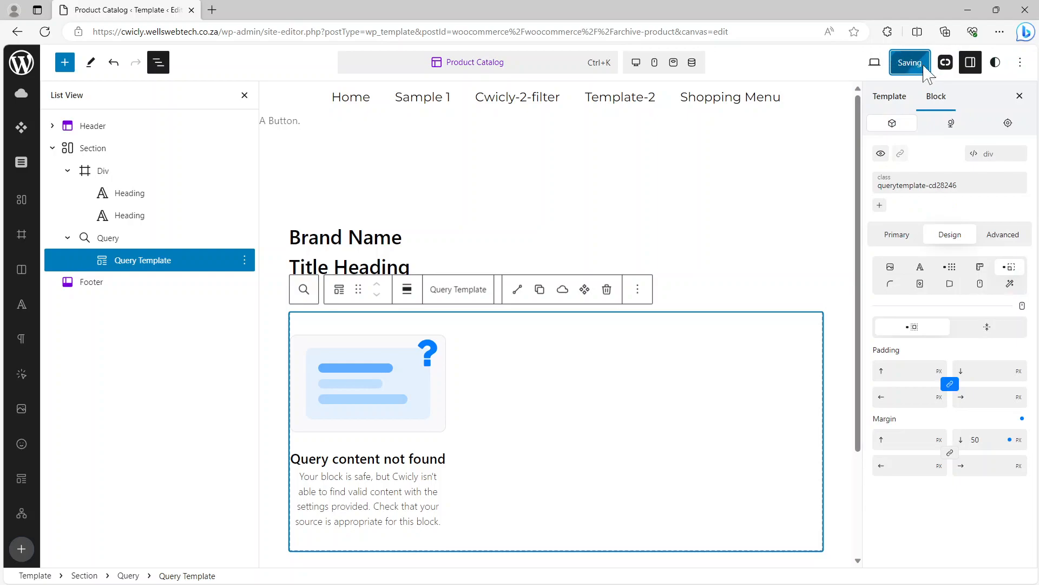
# Return to the documentation and examine the Frontend Rendering instructions and their example image.
pyautogui.click(968, 9)
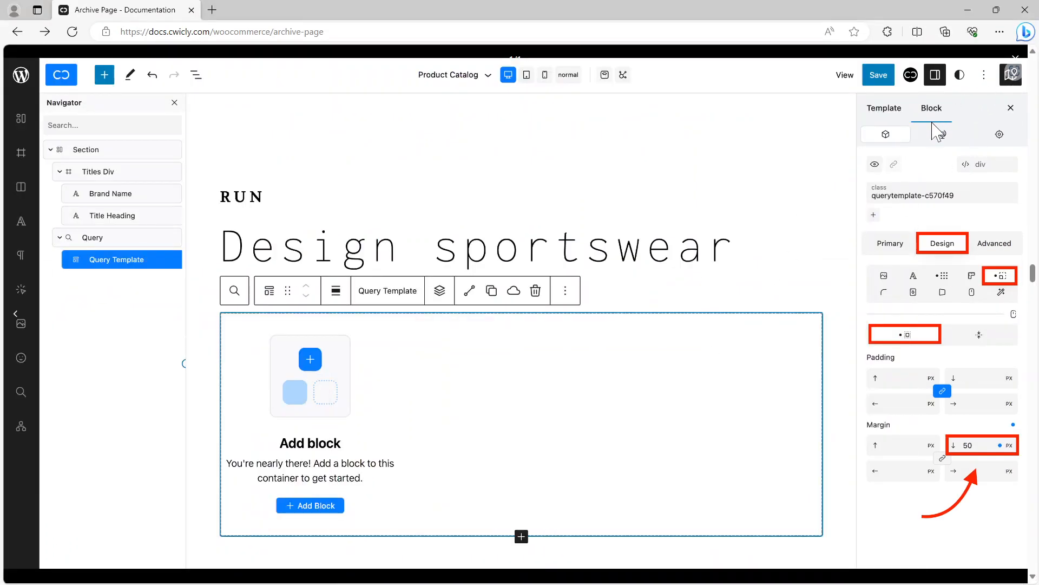
pyautogui.click(1007, 66)
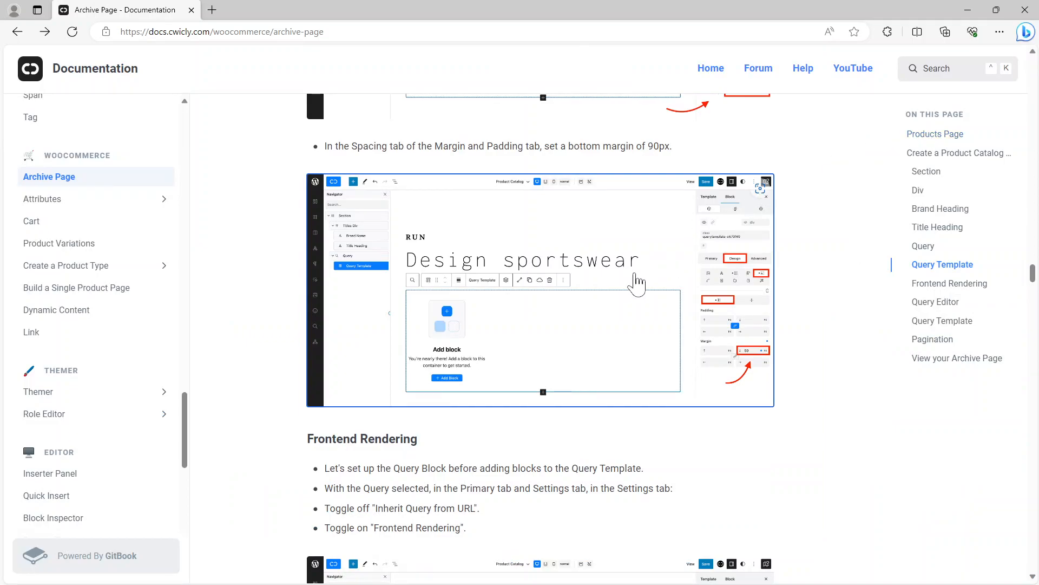
pyautogui.scroll(-5, 637, 282)
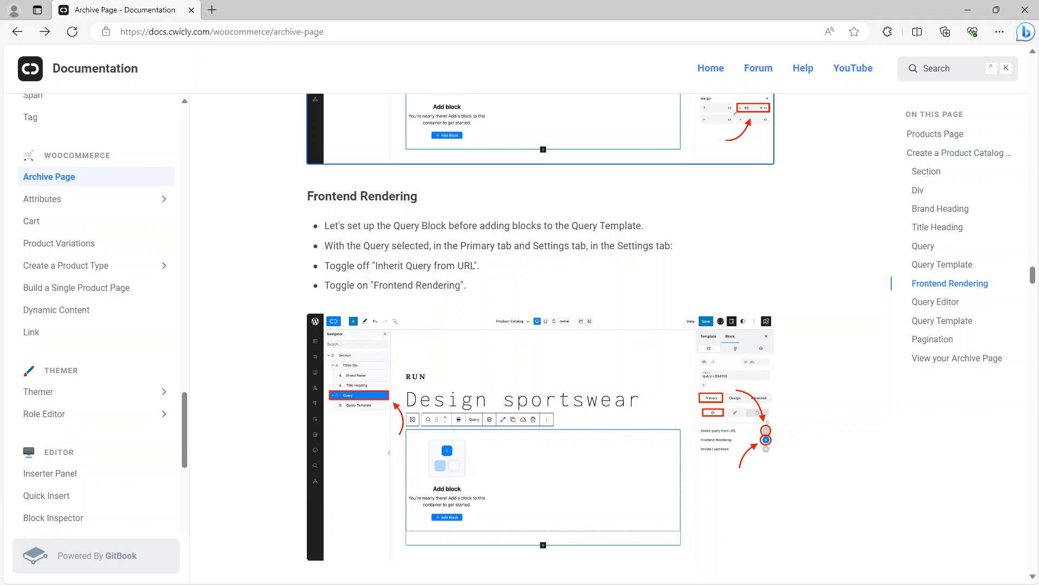
pyautogui.scroll(-1, 541, 325)
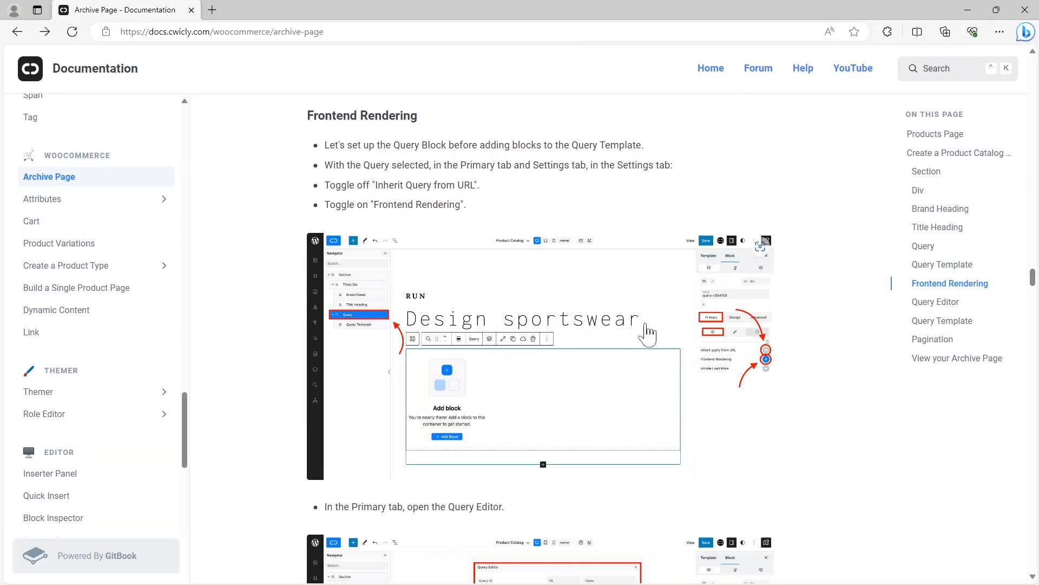
pyautogui.click(629, 327)
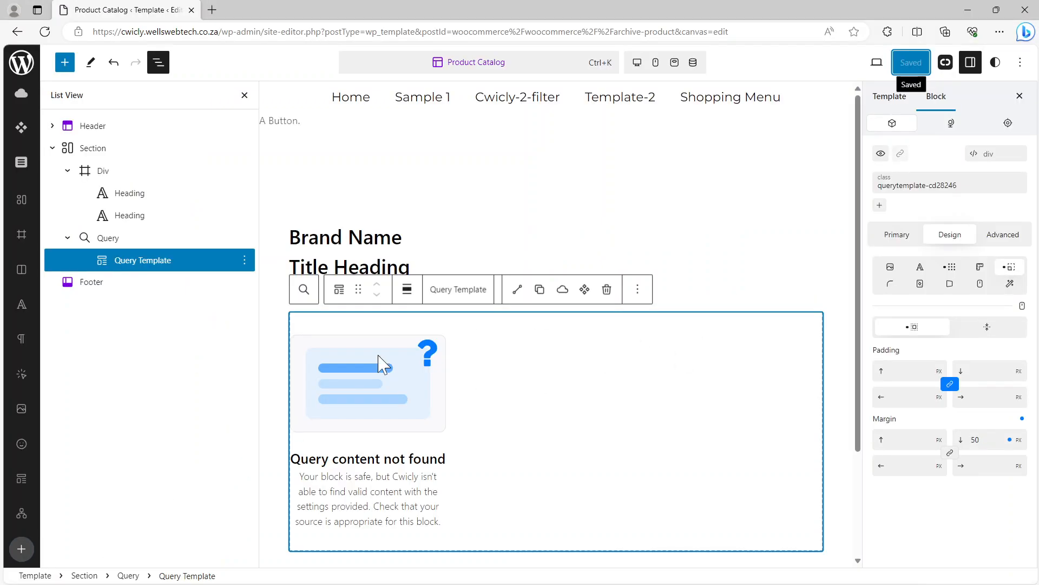
# For the Query block, turn off Inherit query from URL and turn on Frontend Rendering, saving the template.
pyautogui.click(106, 239)
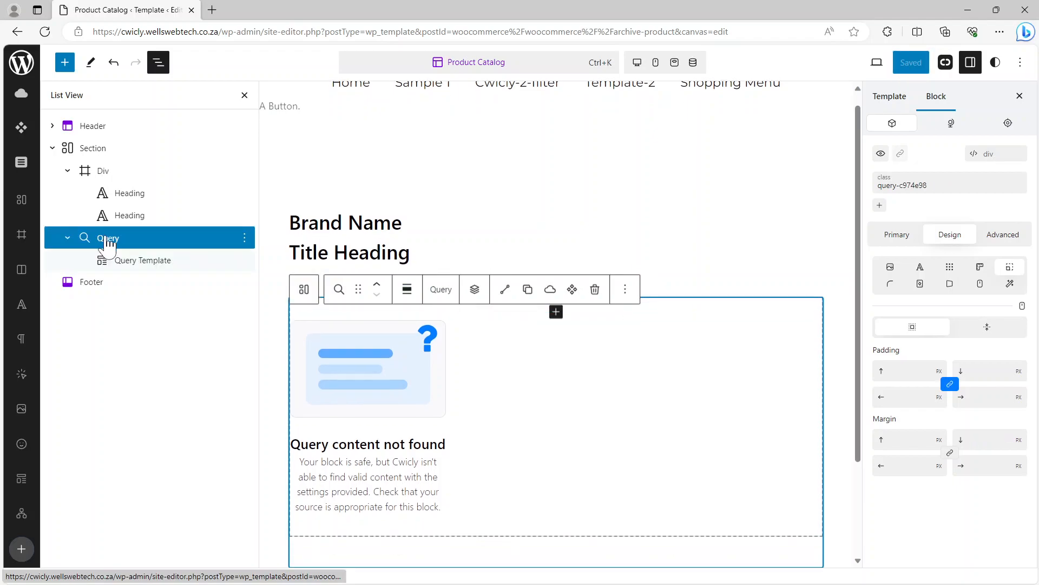
pyautogui.click(904, 237)
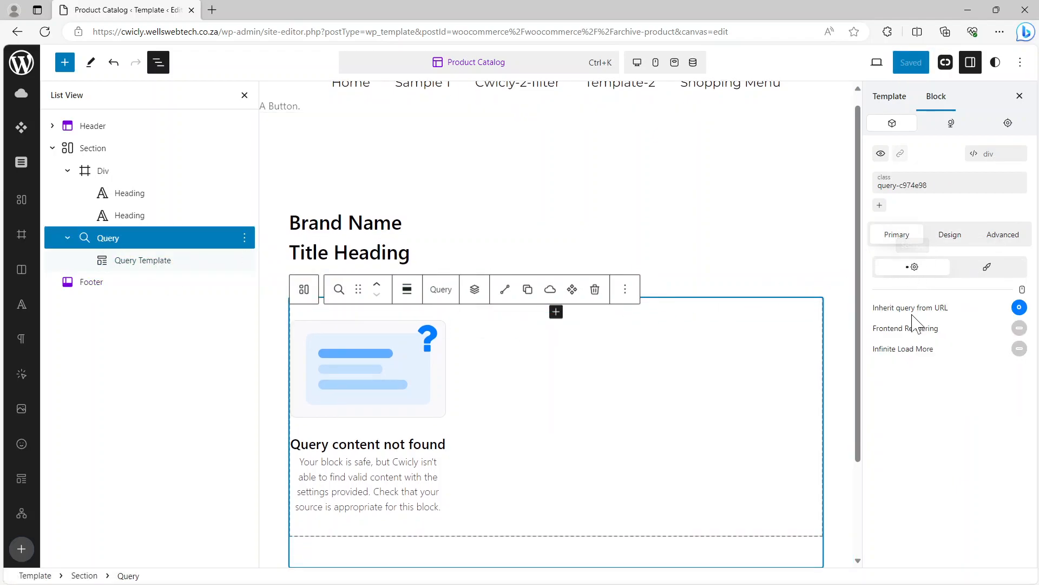
pyautogui.click(1020, 329)
pyautogui.click(1020, 307)
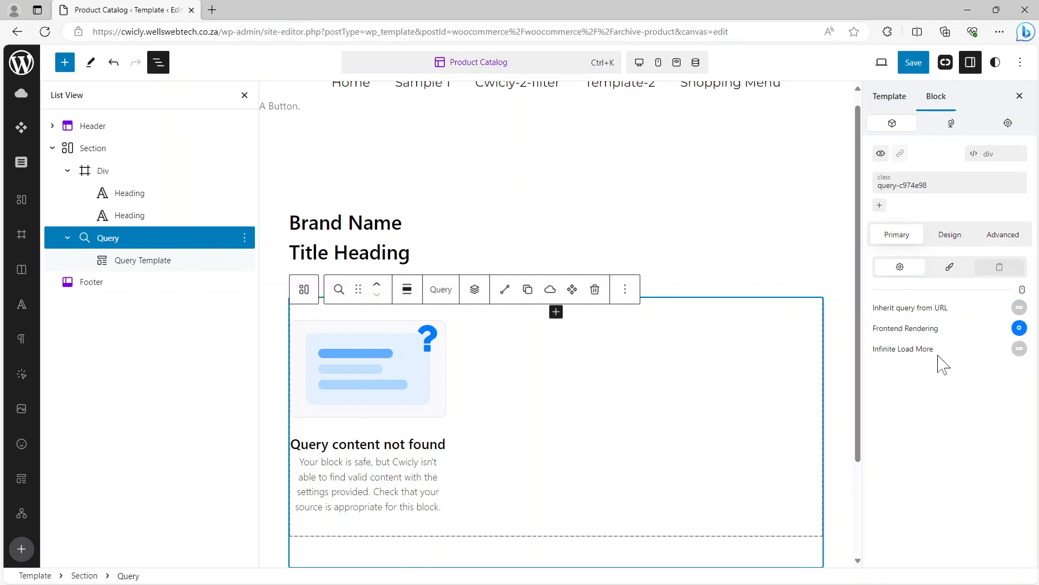
pyautogui.click(914, 64)
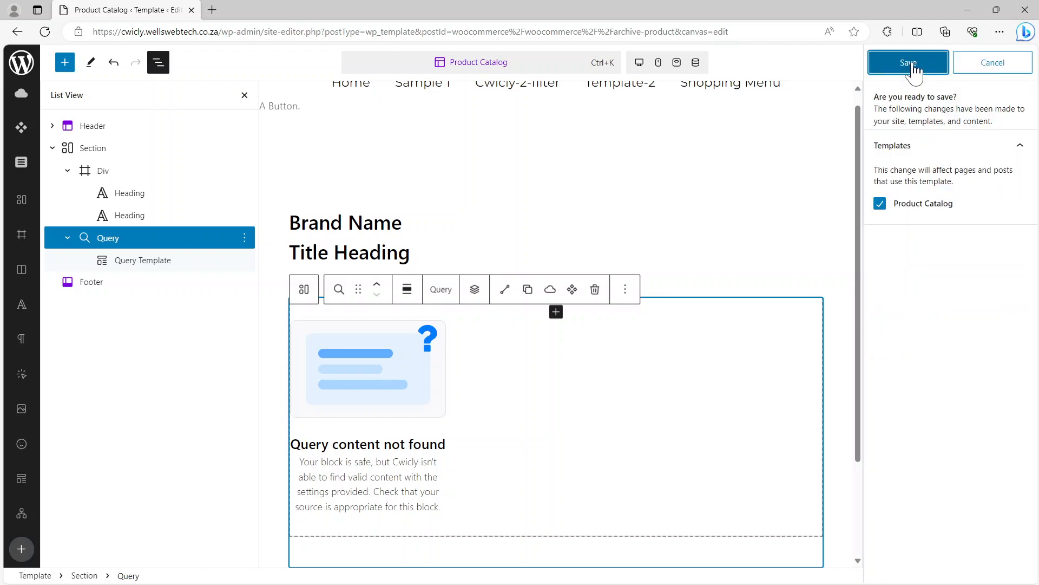
pyautogui.click(914, 63)
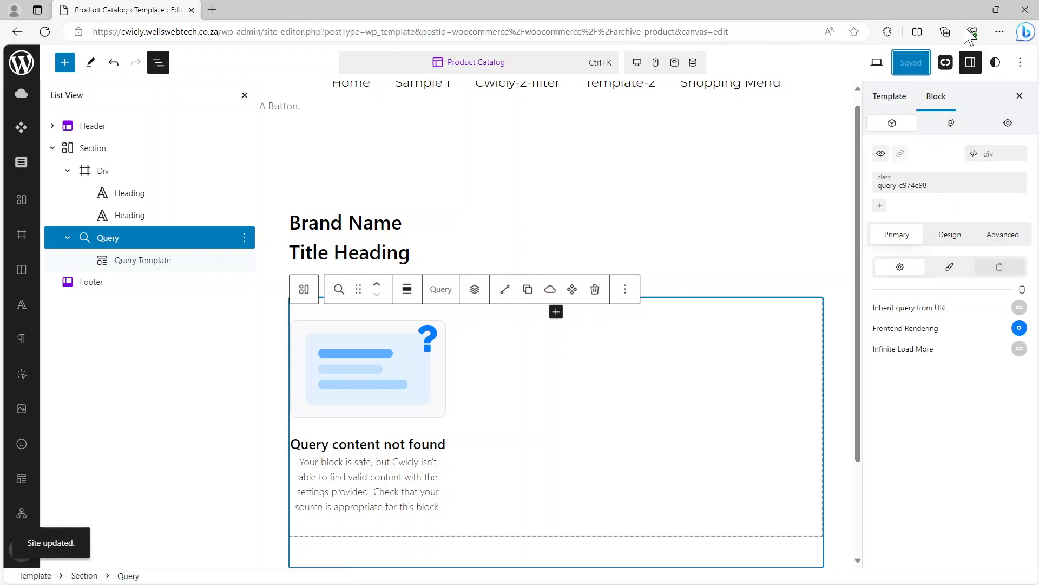
# Check the documentation's instruction for the Query Editor and open that editor for the Query block.
pyautogui.click(968, 10)
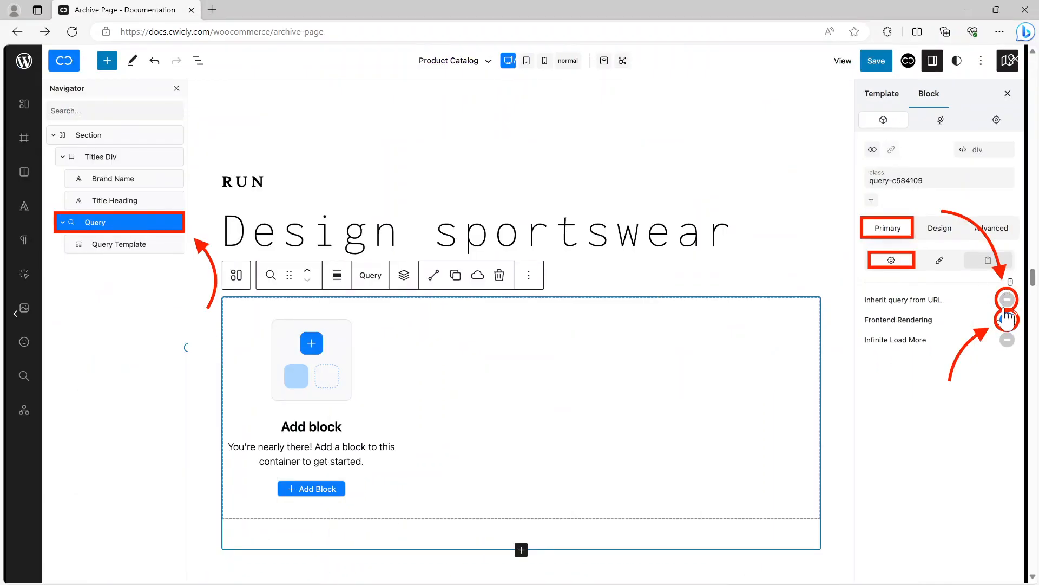
pyautogui.click(930, 127)
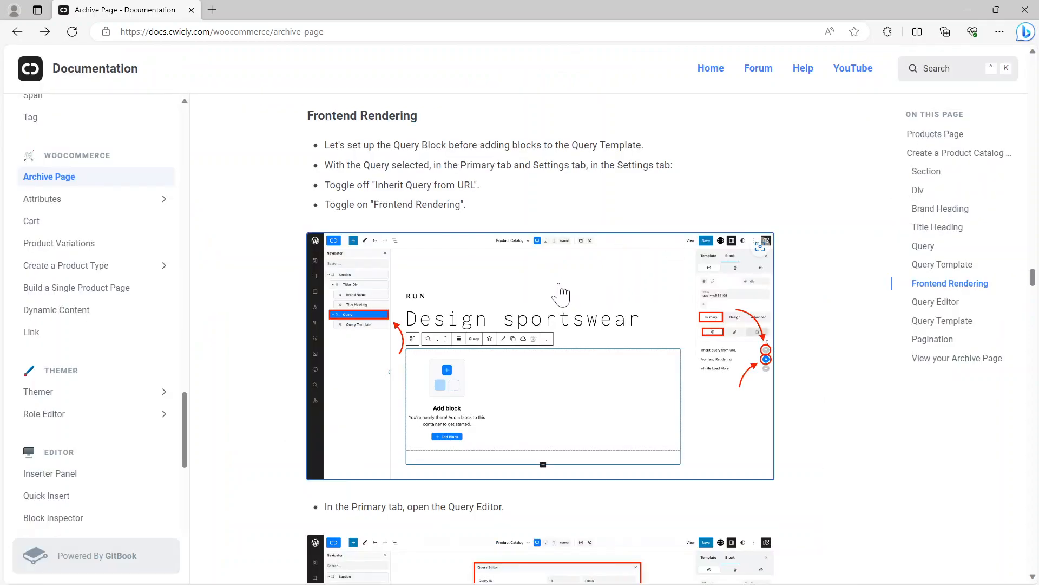
pyautogui.scroll(-1, 559, 295)
pyautogui.scroll(-3, 559, 295)
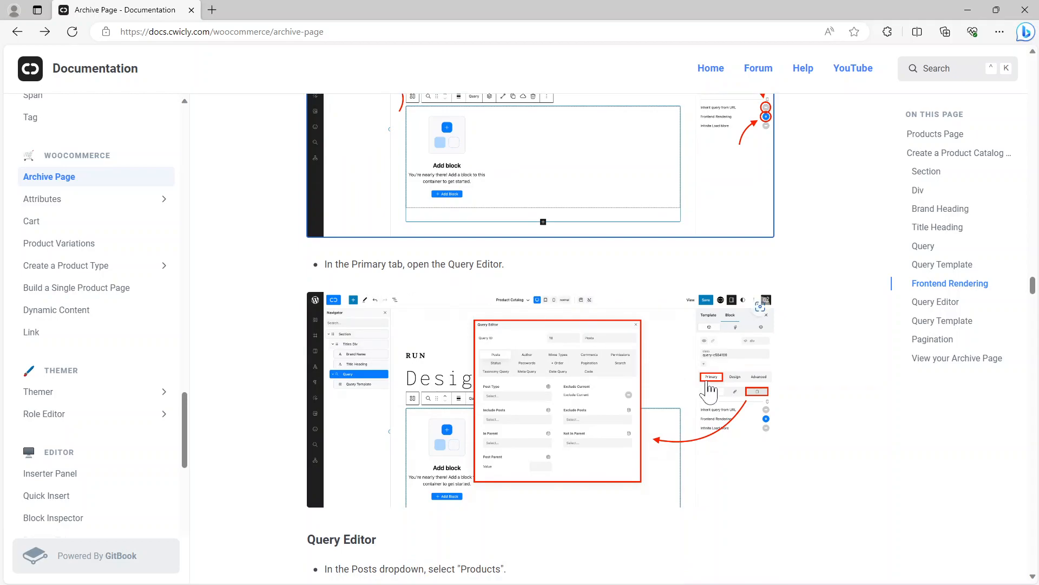
pyautogui.click(638, 395)
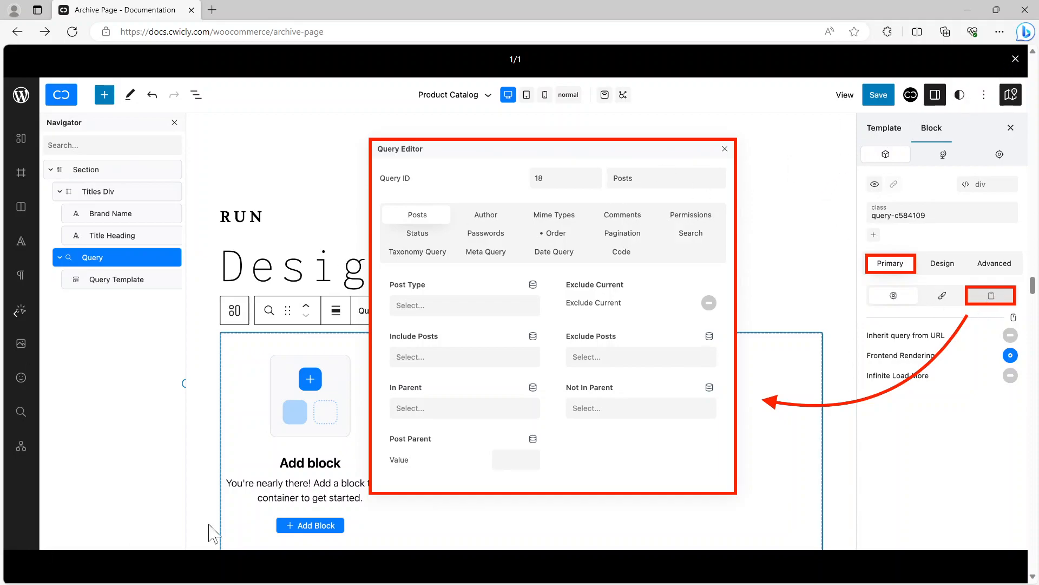
pyautogui.click(1016, 59)
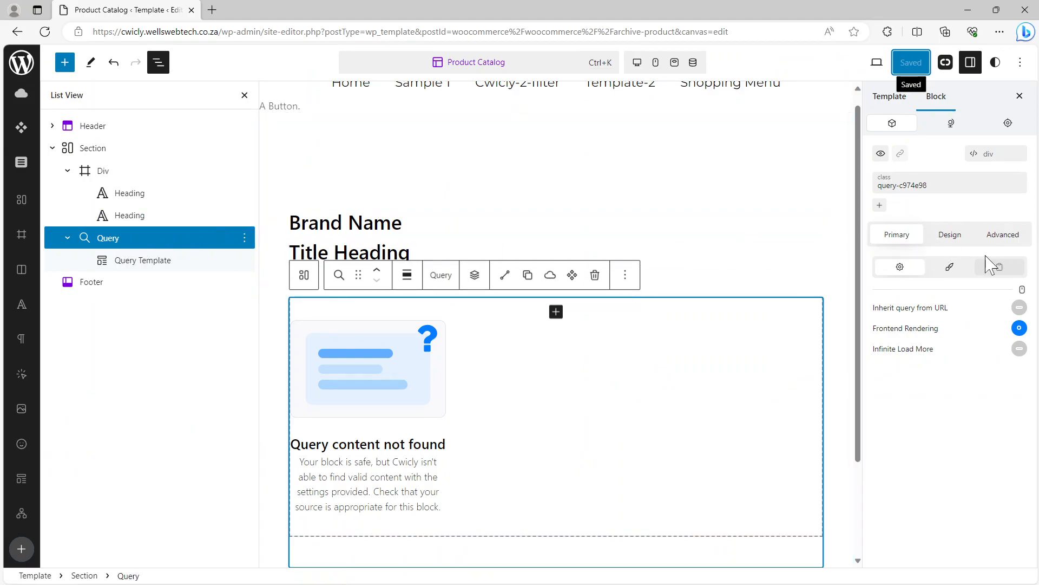
pyautogui.click(998, 268)
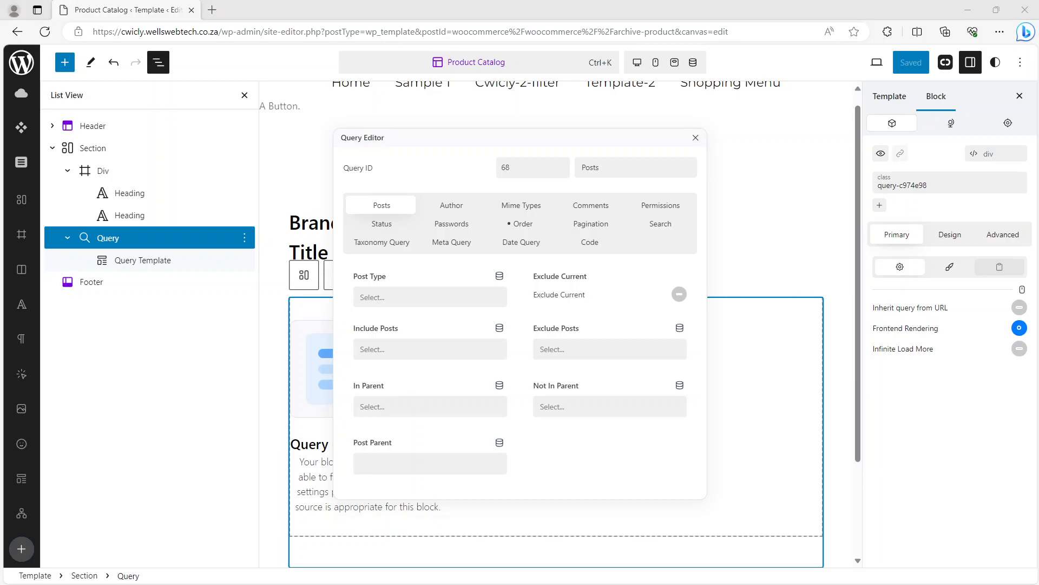
# Check the documentation's Query Editor section and set the query's content type to Products.
pyautogui.hotkey('alt', 'Tab')
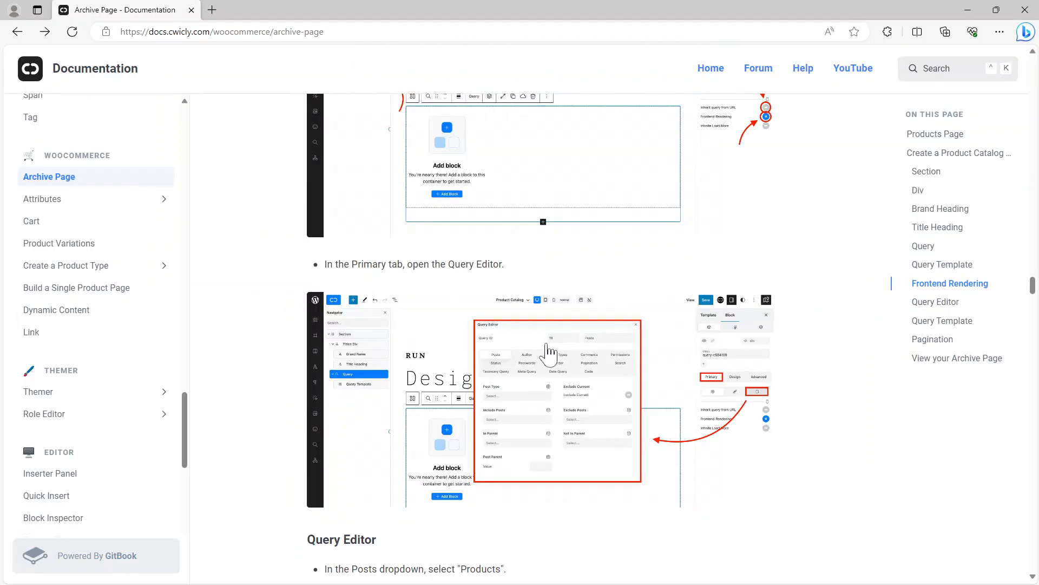
pyautogui.scroll(-6, 492, 363)
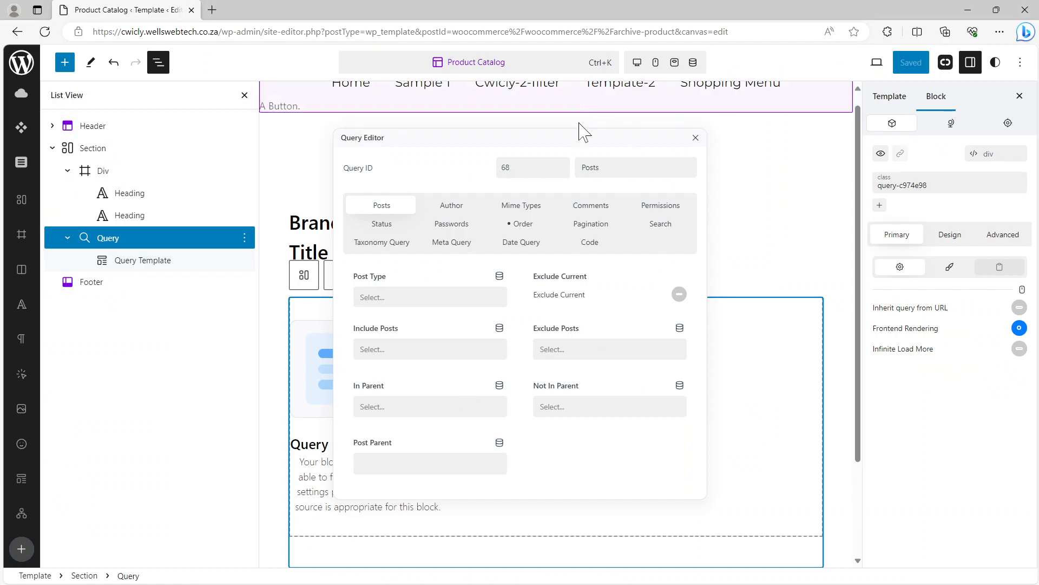
pyautogui.click(613, 172)
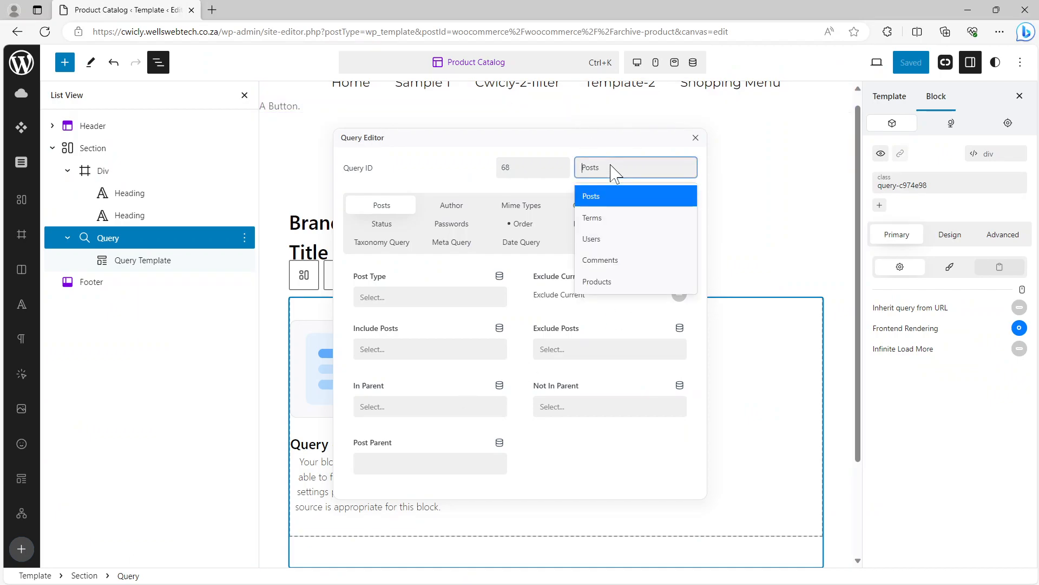
pyautogui.click(603, 285)
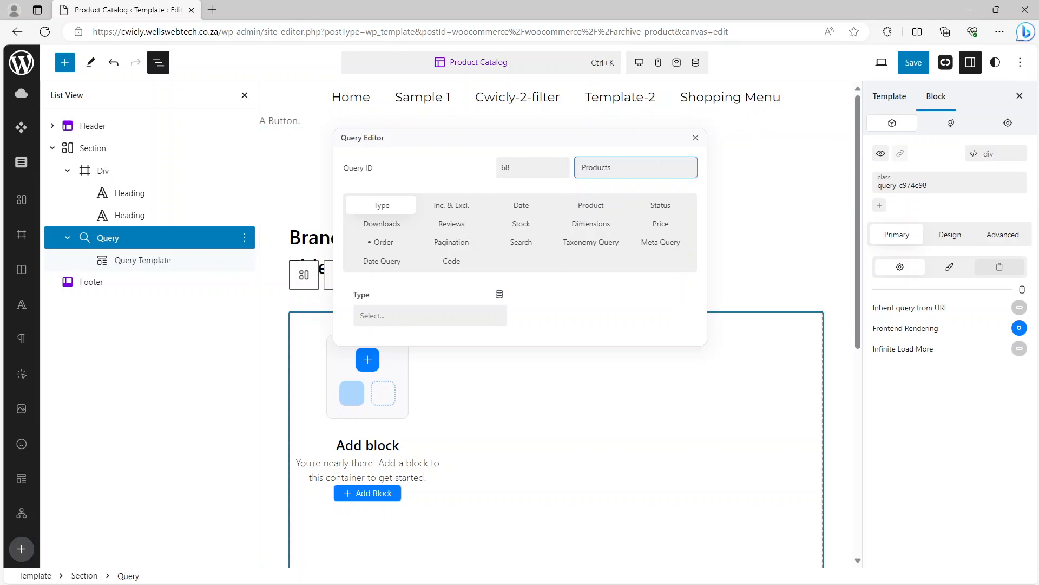
# Examine the documentation's Product instructions for configuring the product catalogue's category parameter in the Query Editor.
pyautogui.hotkey('alt', 'Tab')
pyautogui.scroll(-3, 445, 417)
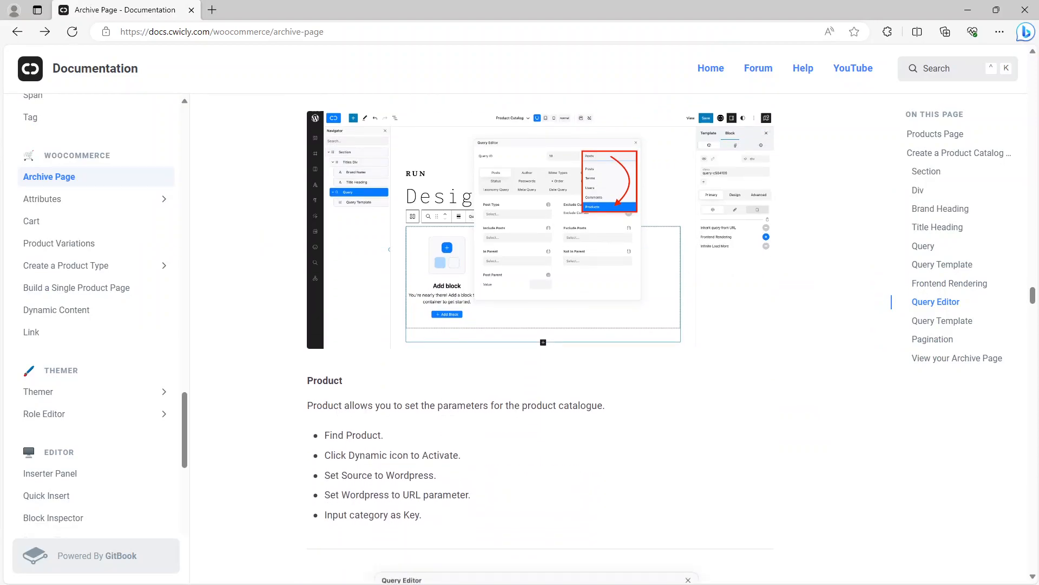
pyautogui.scroll(-2, 366, 376)
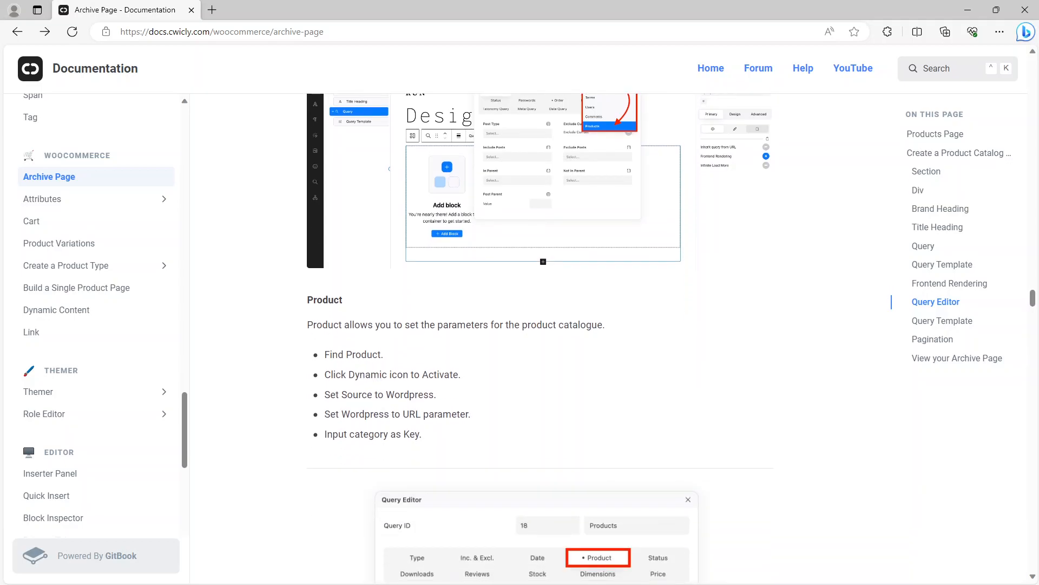
pyautogui.scroll(-3, 617, 411)
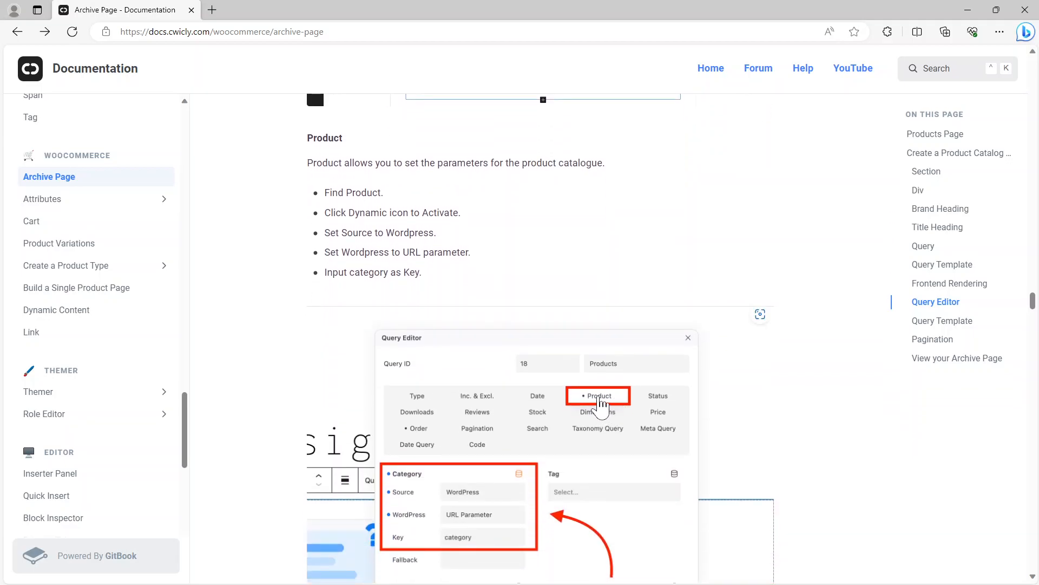
# In the query's Product parameters, activate dynamic data for Category and set its source to WordPress.
pyautogui.scroll(-2, 617, 406)
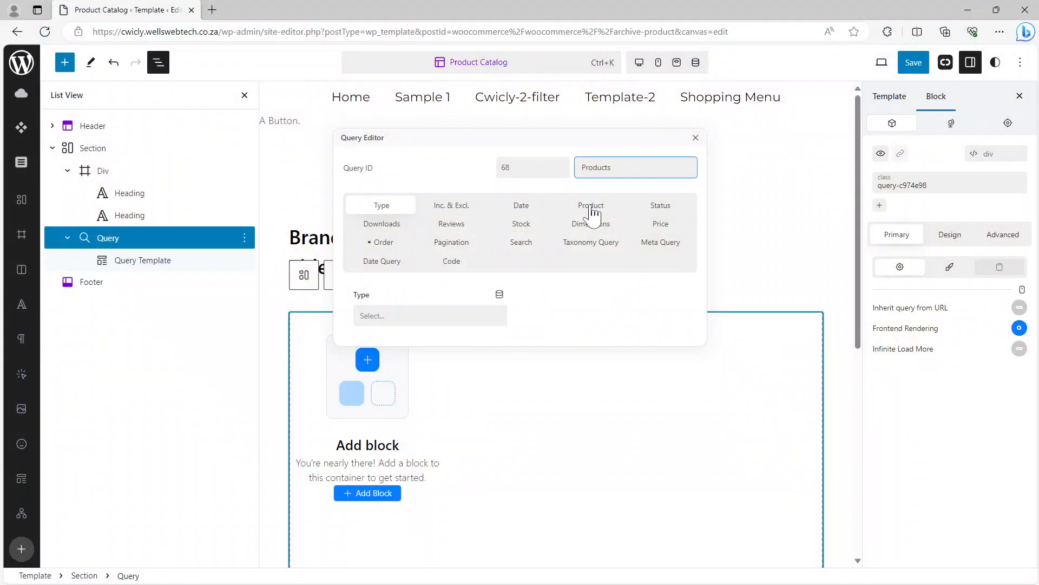
pyautogui.click(591, 208)
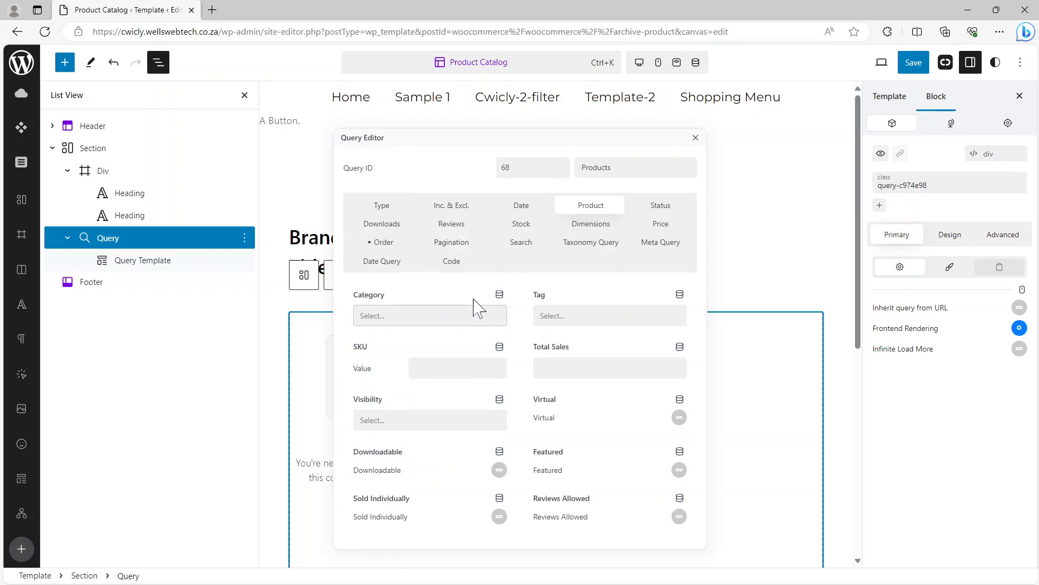
pyautogui.click(499, 295)
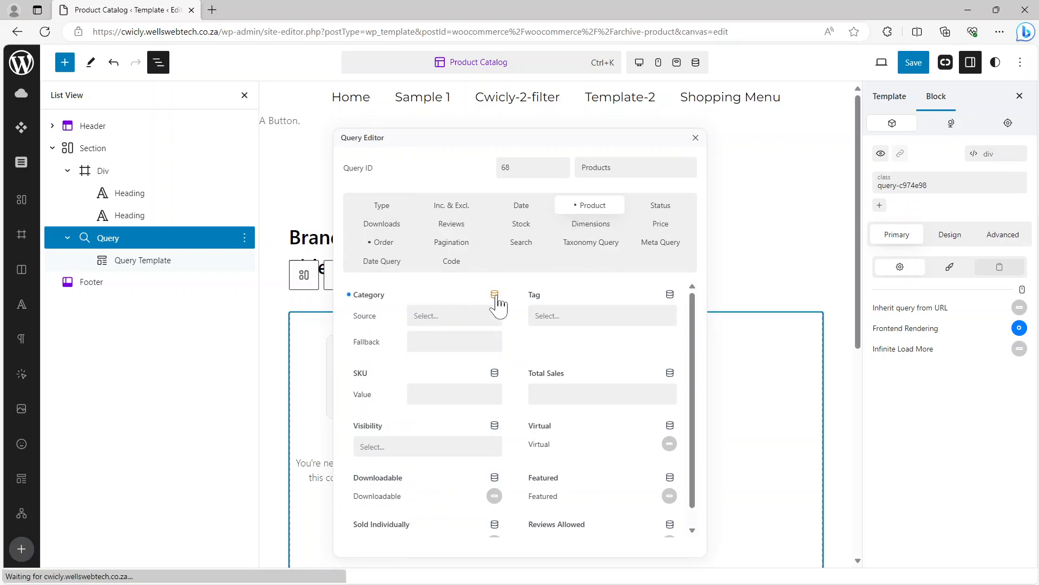
pyautogui.click(459, 322)
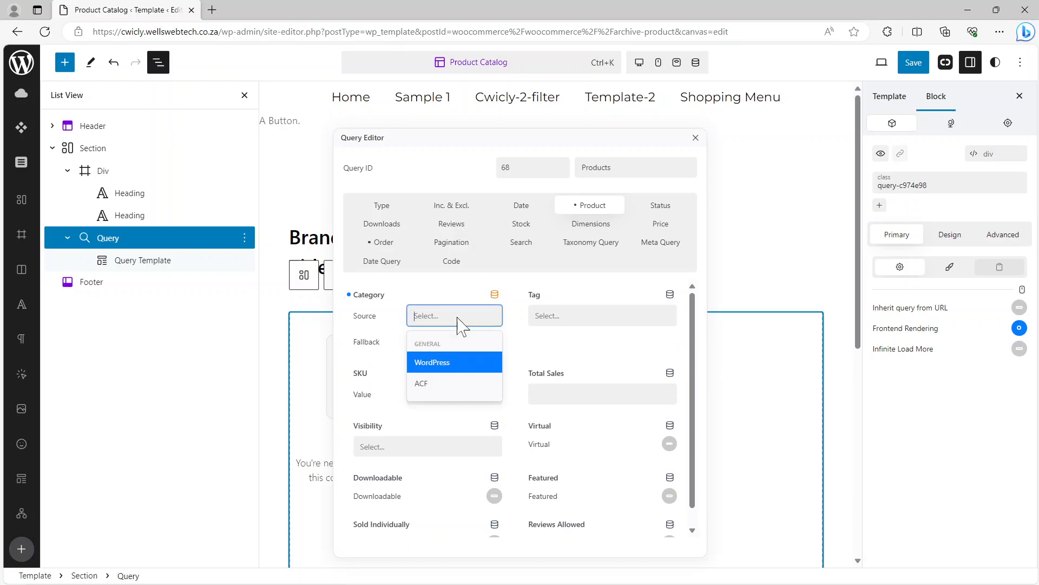
pyautogui.click(426, 363)
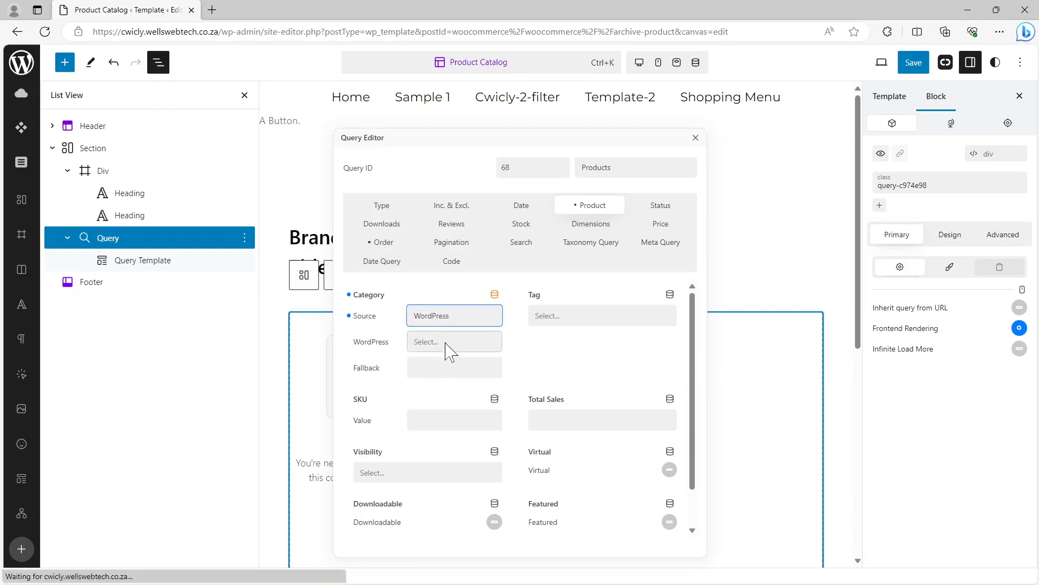
# Set the dynamic Category's WordPress field to URL Parameter and enter category as its key.
pyautogui.click(447, 346)
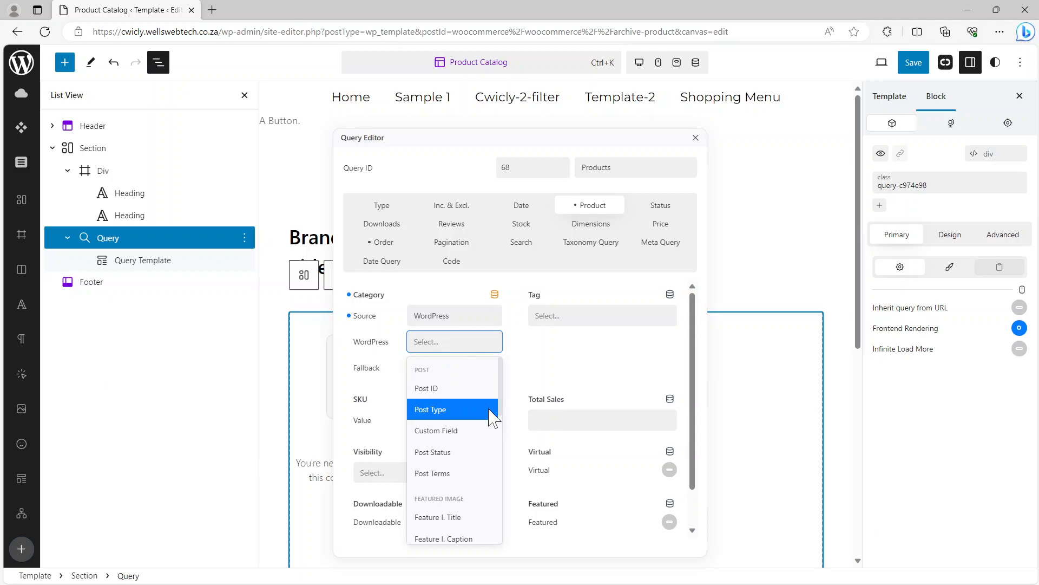
pyautogui.scroll(-6, 481, 412)
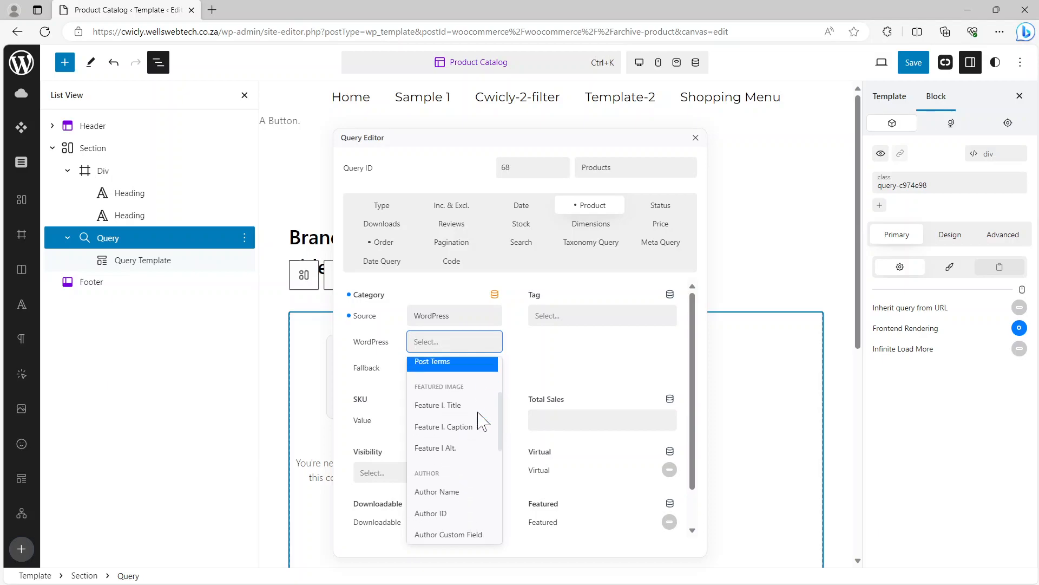
pyautogui.scroll(-5, 481, 422)
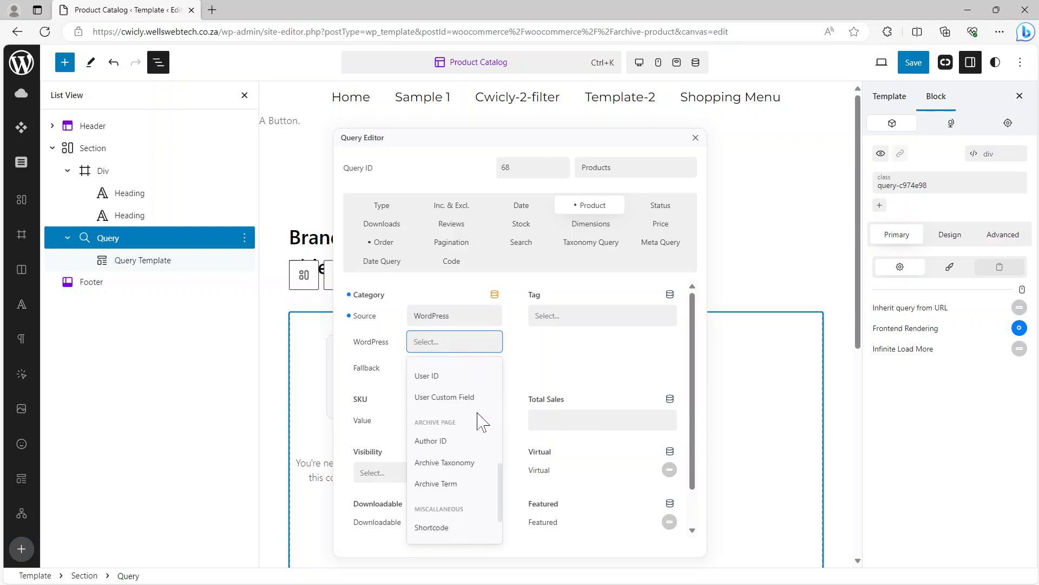
pyautogui.scroll(4, 482, 421)
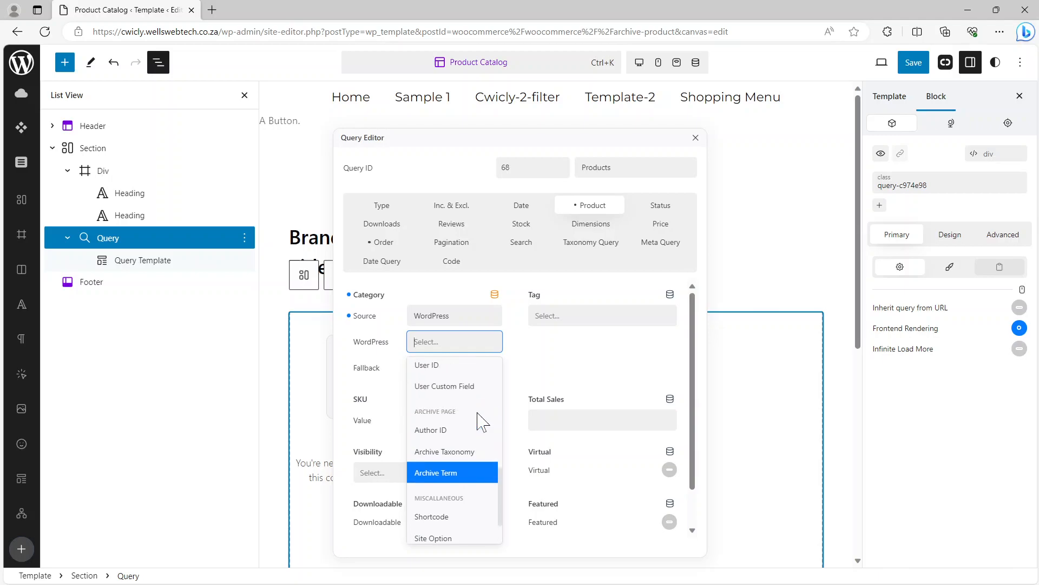
pyautogui.scroll(4, 481, 421)
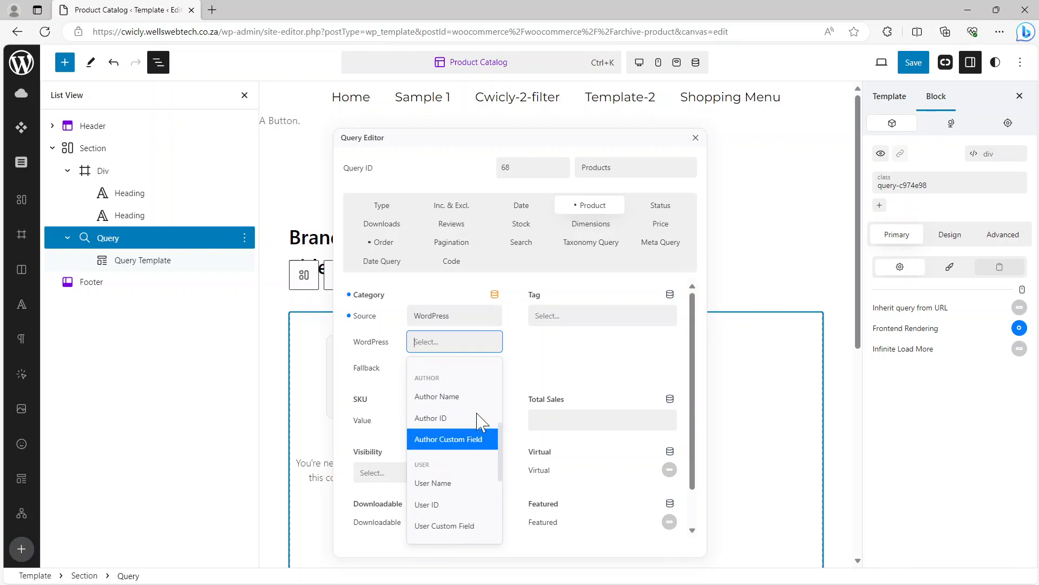
pyautogui.scroll(2, 482, 423)
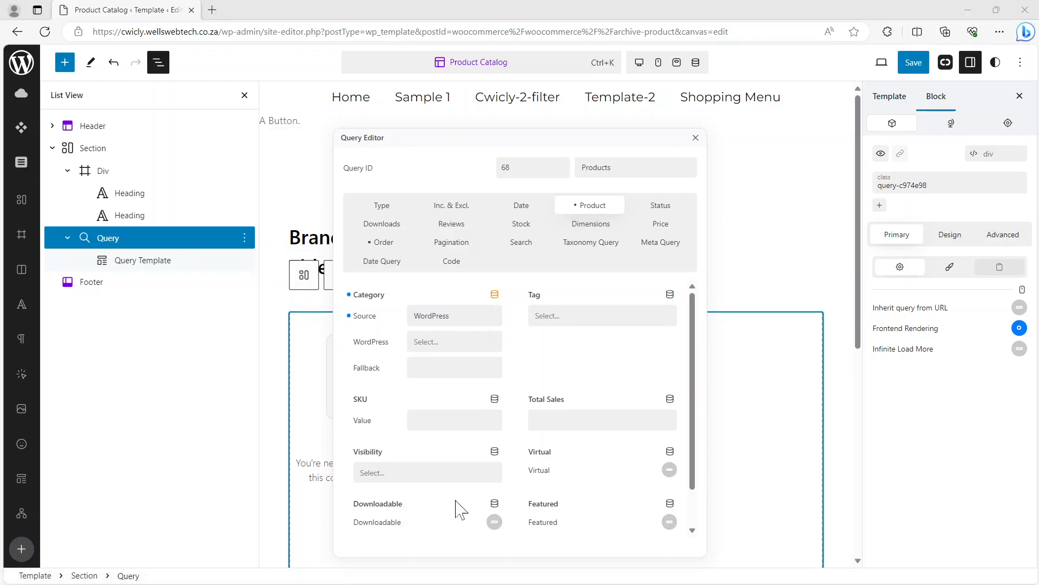
pyautogui.click(457, 345)
pyautogui.scroll(-5, 463, 430)
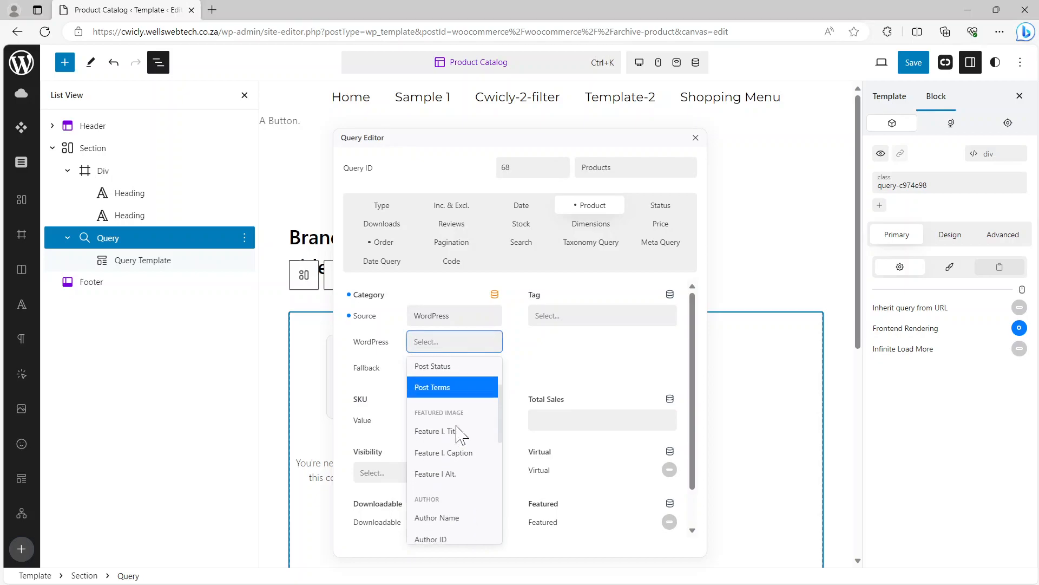
pyautogui.scroll(-3, 457, 433)
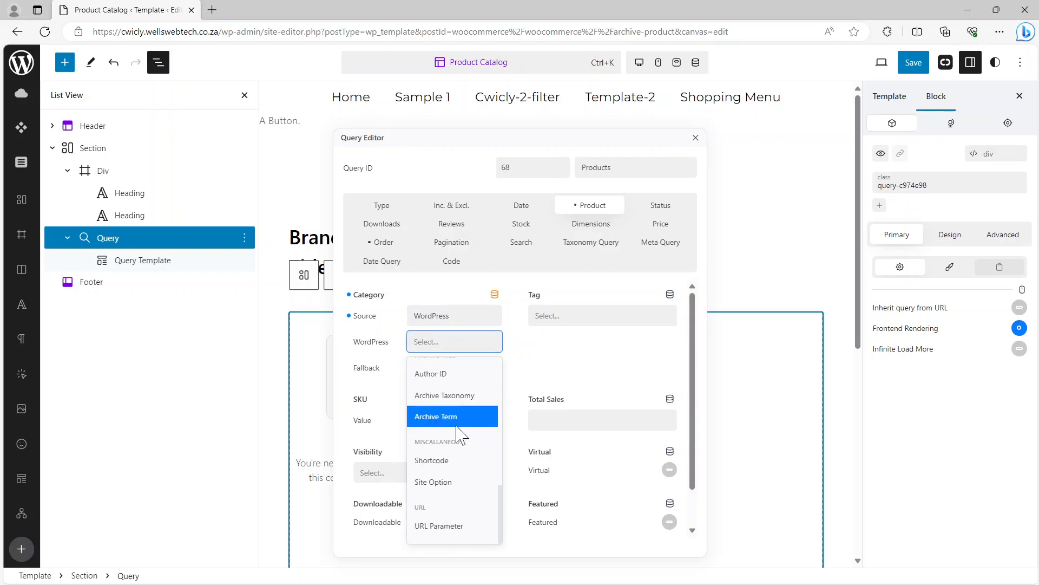
pyautogui.click(444, 525)
pyautogui.click(426, 368)
pyautogui.write('category')
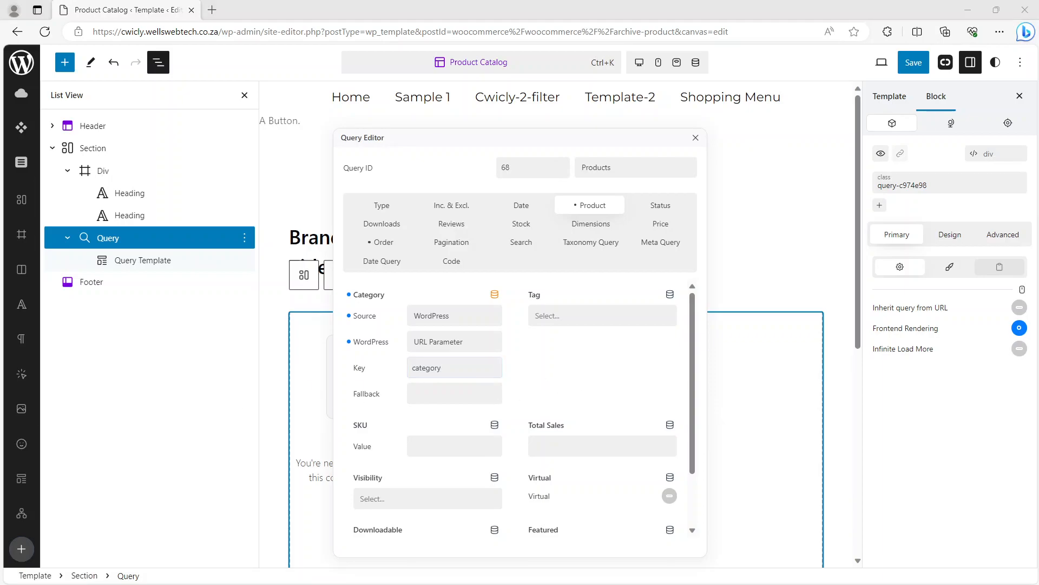
# Check the documentation's Pagination section and set the query's Number of Items to 6.
pyautogui.hotkey('alt', 'Tab')
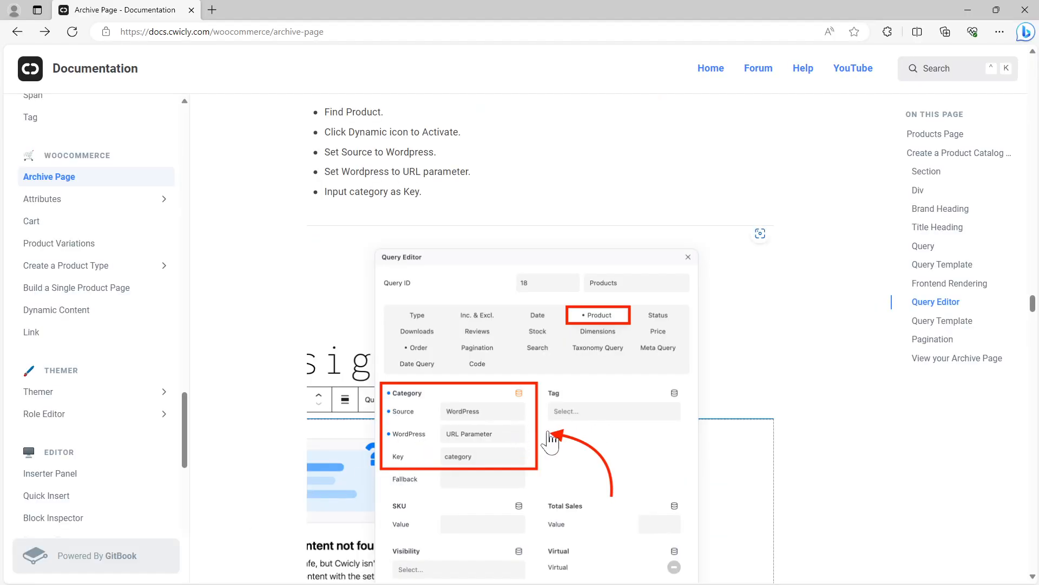
pyautogui.scroll(-1, 551, 432)
pyautogui.scroll(-1, 551, 438)
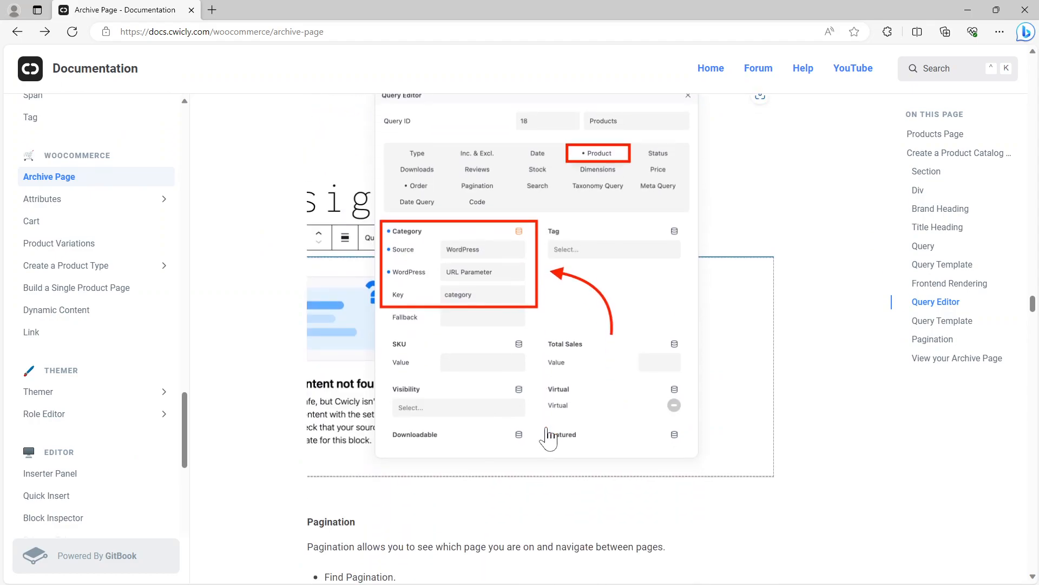
pyautogui.scroll(3, 548, 439)
pyautogui.scroll(-2, 549, 440)
pyautogui.scroll(-6, 548, 440)
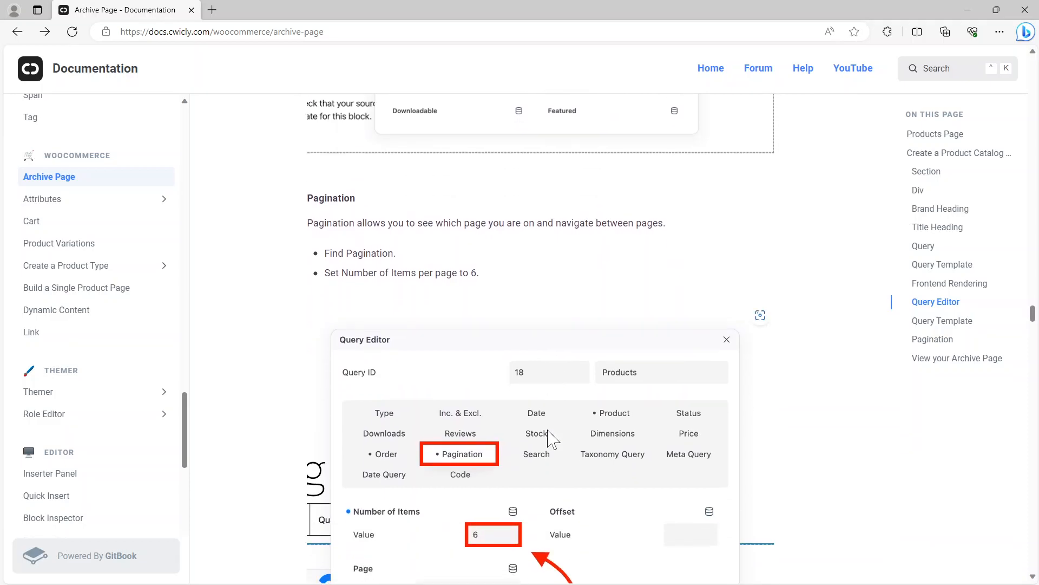
pyautogui.scroll(-2, 551, 437)
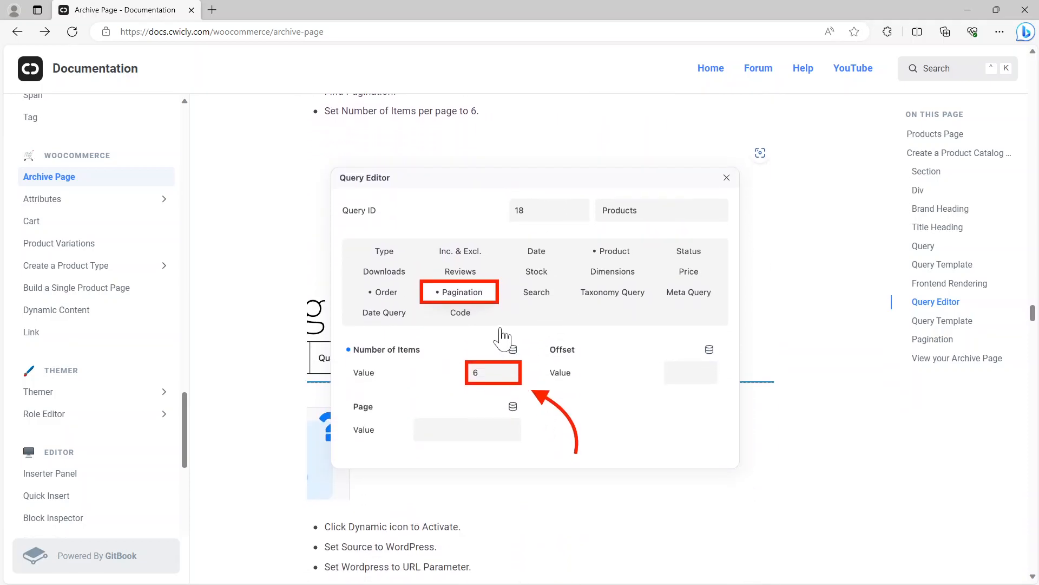
pyautogui.hotkey('alt', 'Tab')
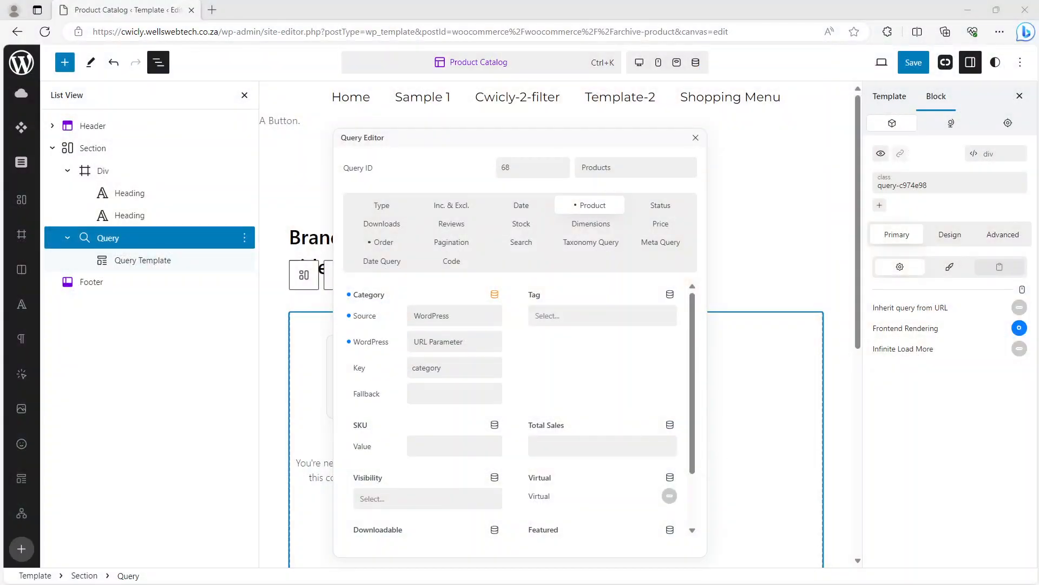
pyautogui.click(450, 245)
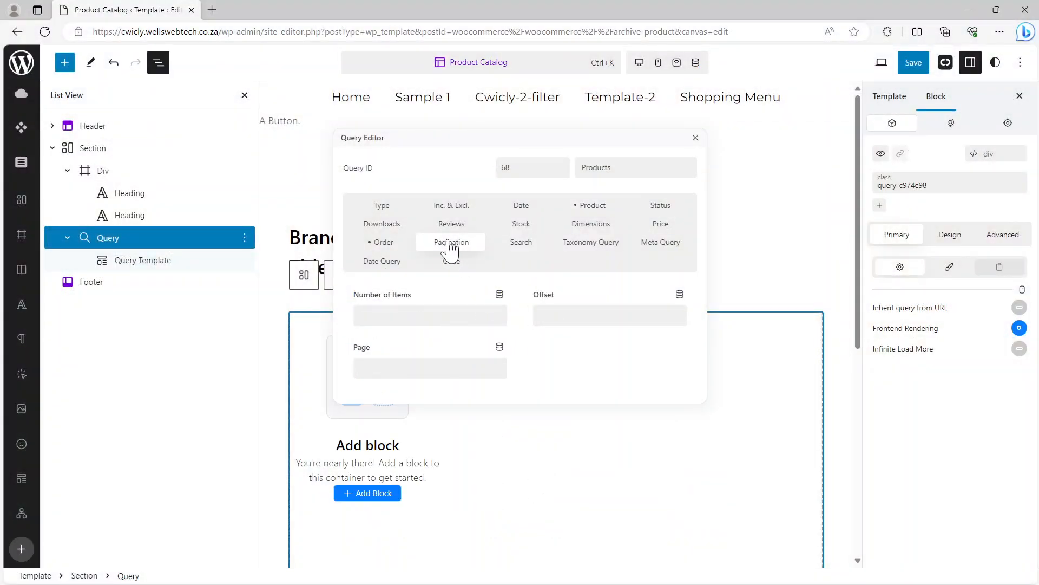
pyautogui.click(492, 315)
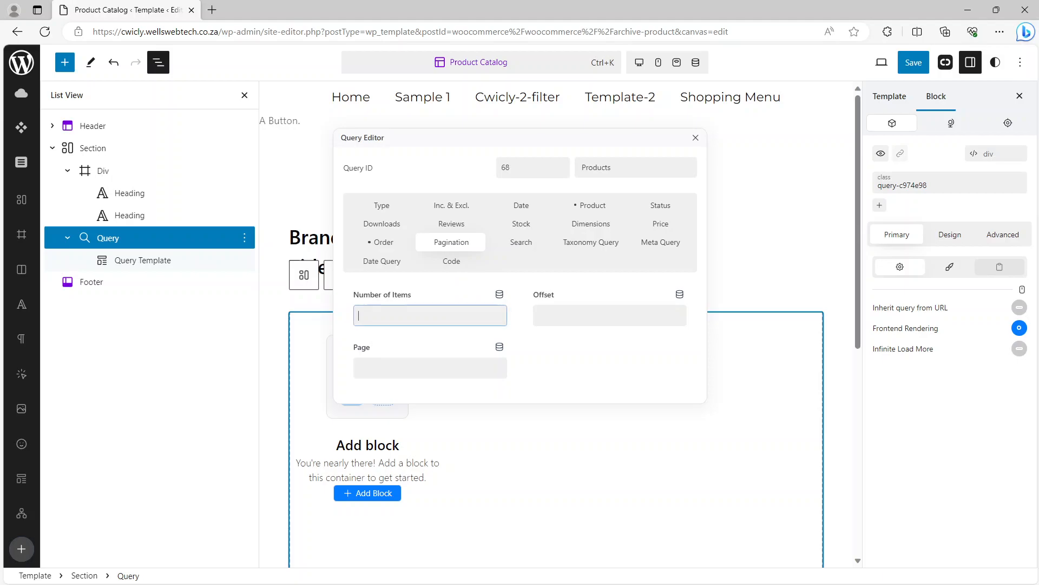
pyautogui.write('6')
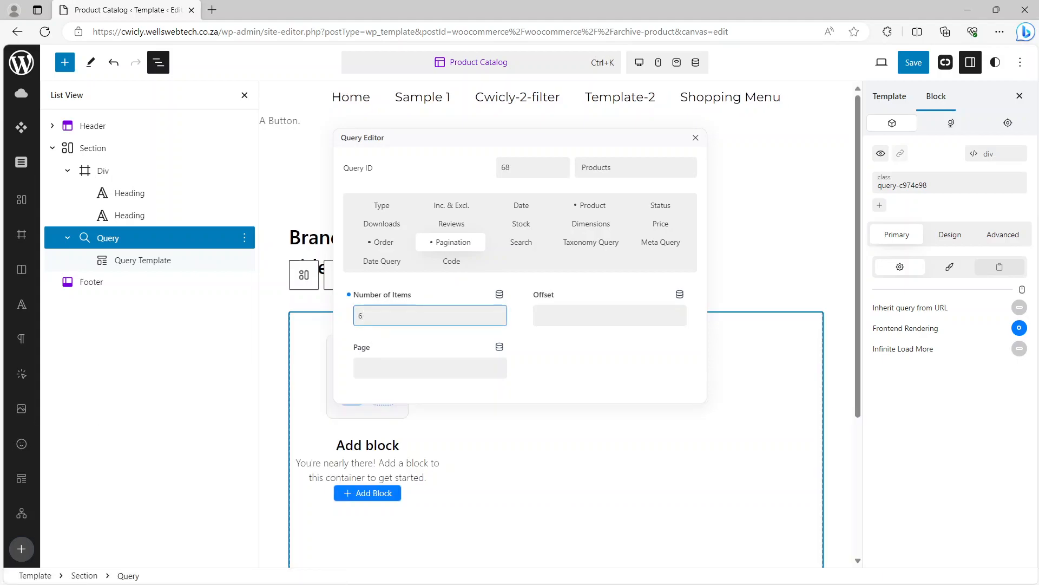
# Examine the documentation's Pagination instructions and enlarged screenshot for the dynamic Page settings.
pyautogui.hotkey('alt', 'Tab')
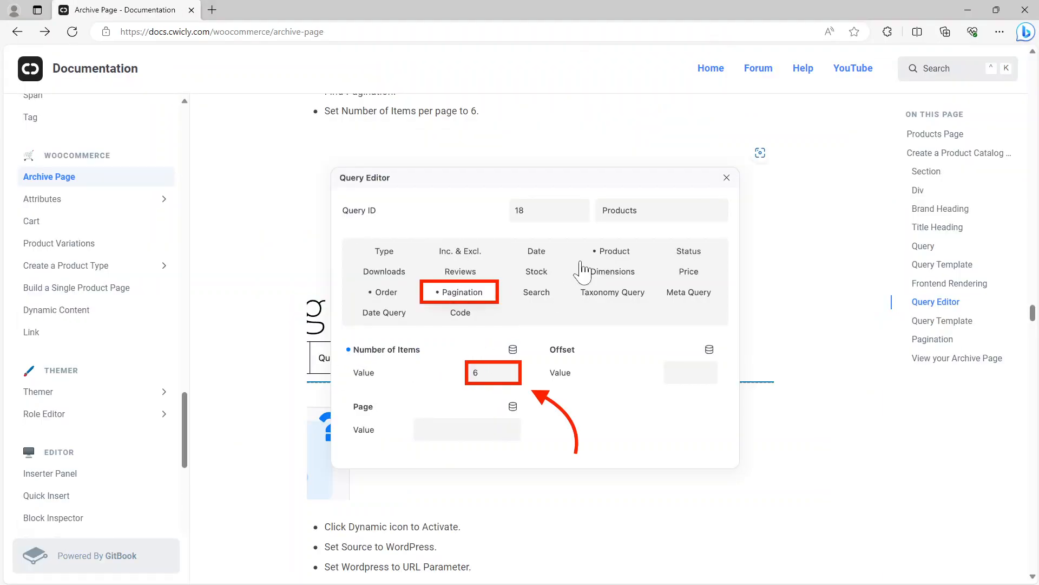
pyautogui.click(734, 190)
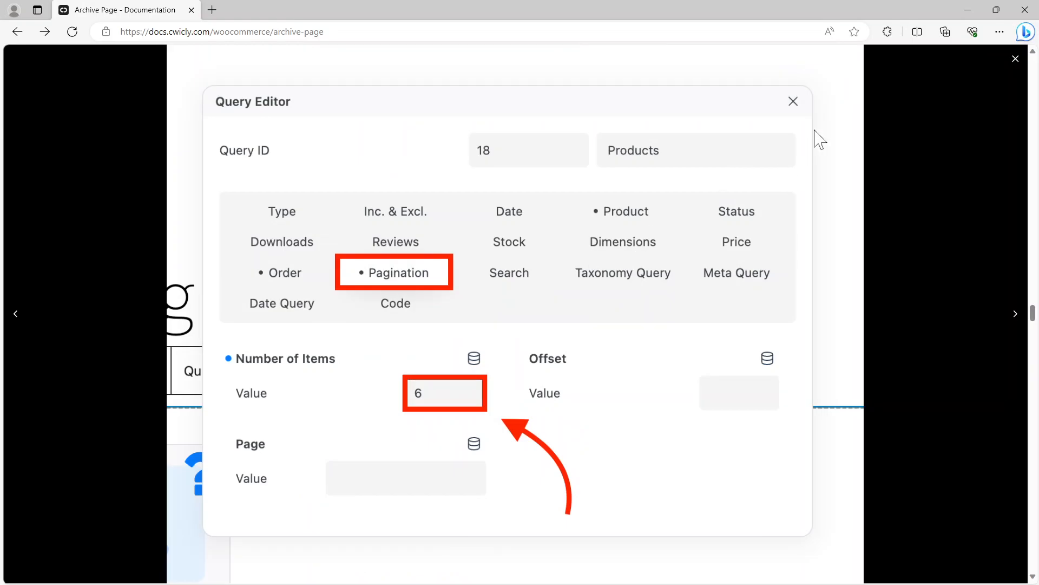
pyautogui.click(1016, 58)
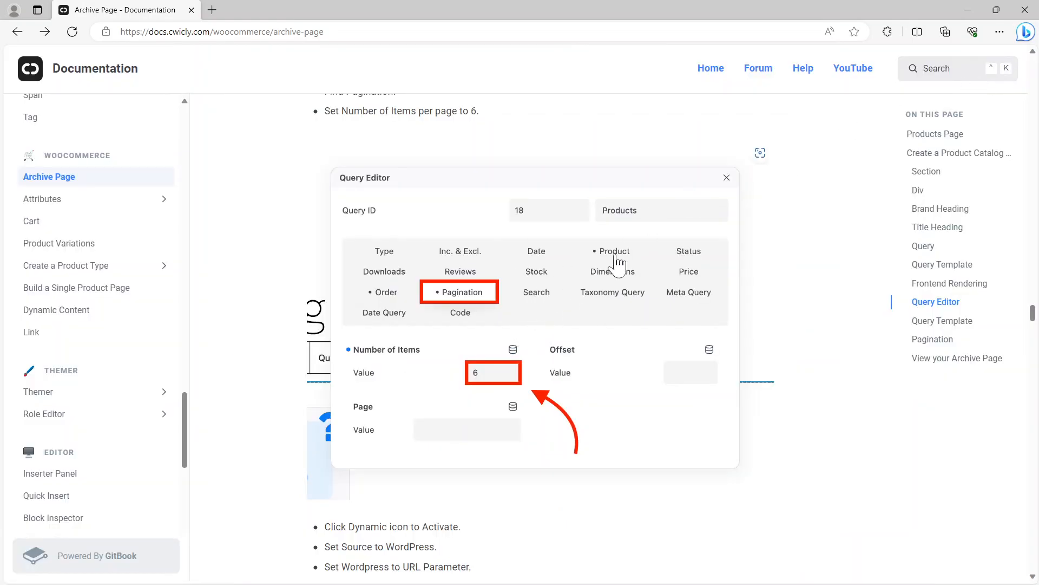
pyautogui.scroll(7, 617, 292)
pyautogui.scroll(-10, 619, 283)
pyautogui.scroll(-2, 622, 285)
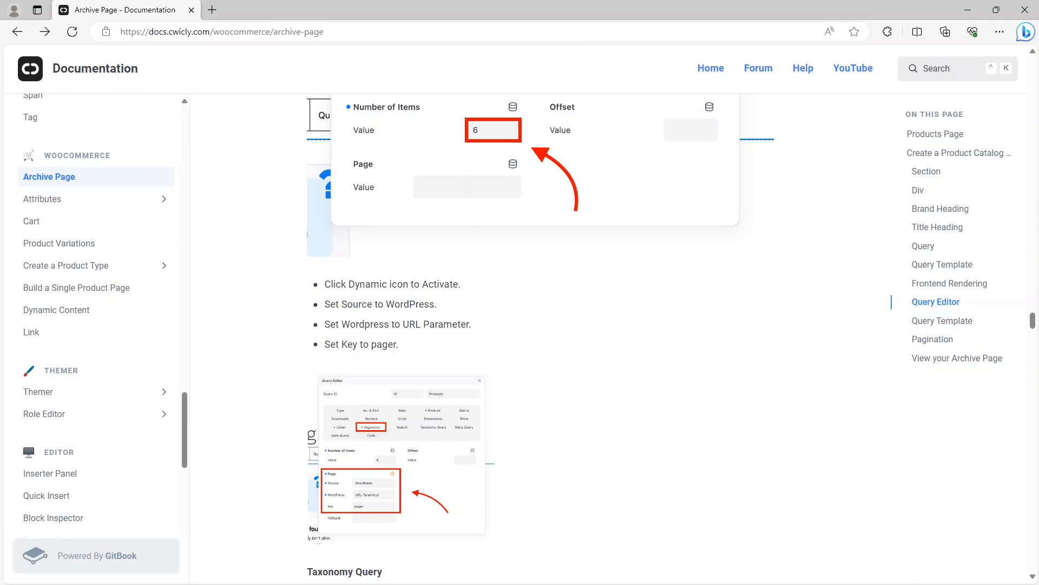
pyautogui.scroll(3, 408, 319)
pyautogui.scroll(-5, 408, 320)
pyautogui.click(359, 414)
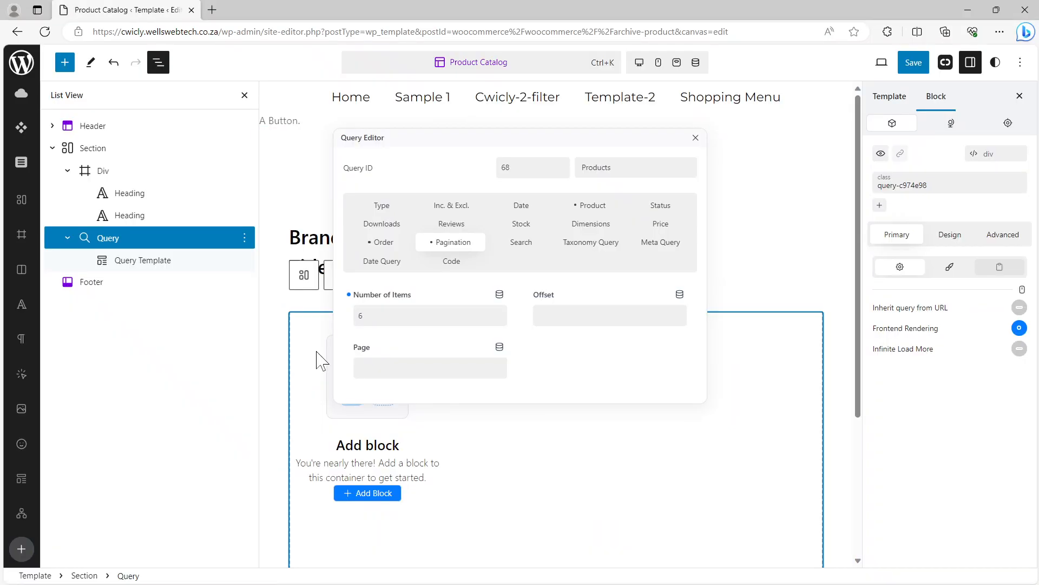
# Activate dynamic data for the pagination's Page setting, choose WordPress as source and URL Parameter, and open its key for editing.
pyautogui.click(499, 347)
pyautogui.click(467, 370)
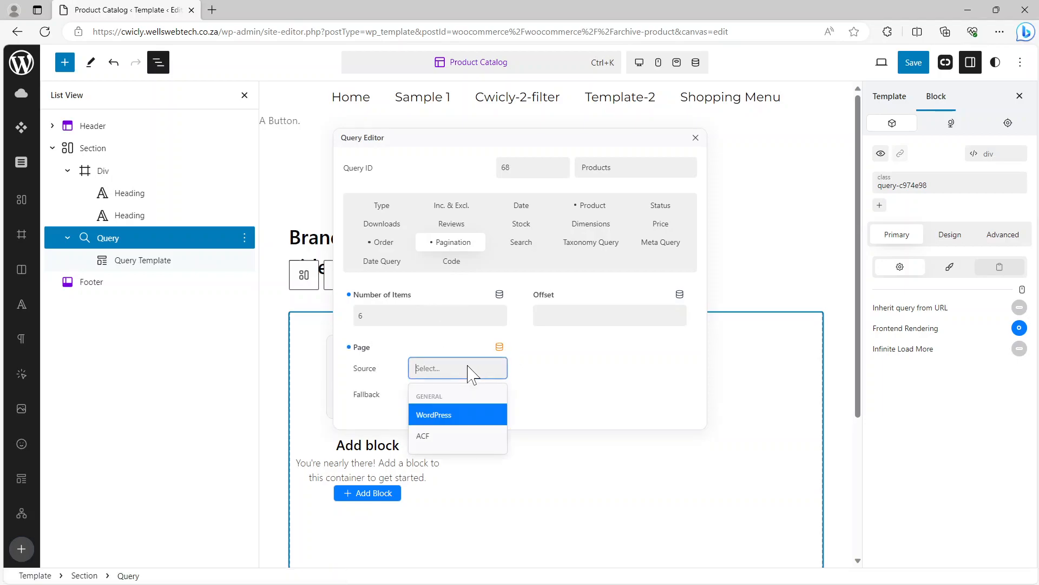
pyautogui.click(451, 414)
pyautogui.click(453, 401)
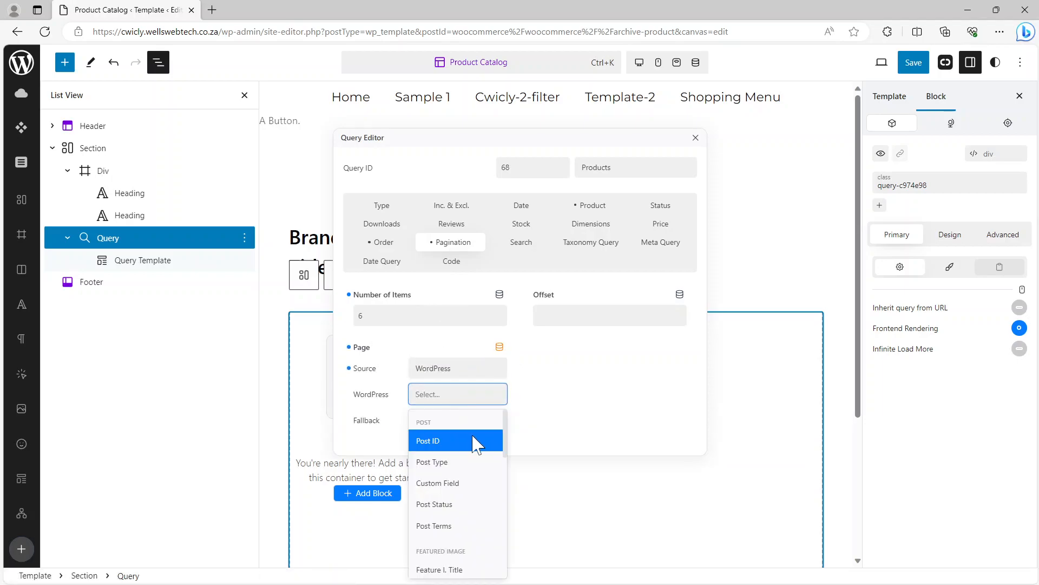
pyautogui.scroll(-10, 483, 450)
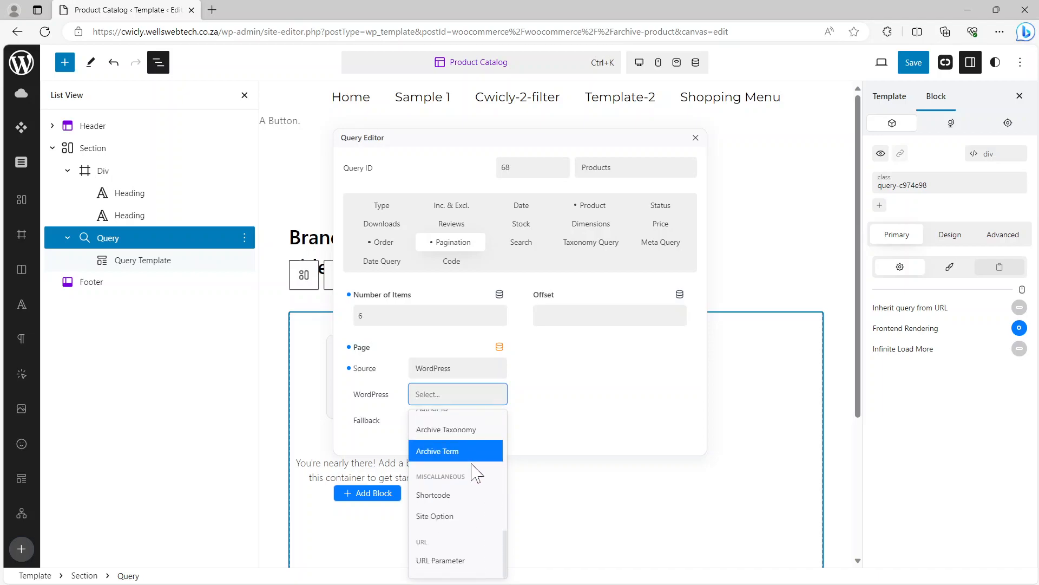
pyautogui.click(447, 561)
pyautogui.click(457, 420)
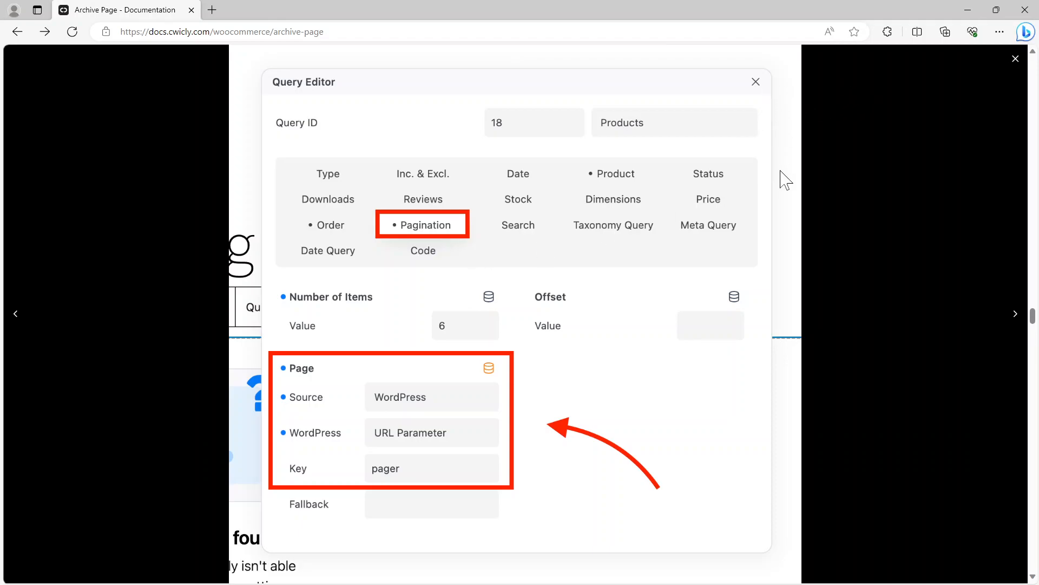
# Close the enlarged Pagination screenshot and examine the documentation's Taxonomy Query instructions for the size, color and brand queries.
pyautogui.click(1015, 60)
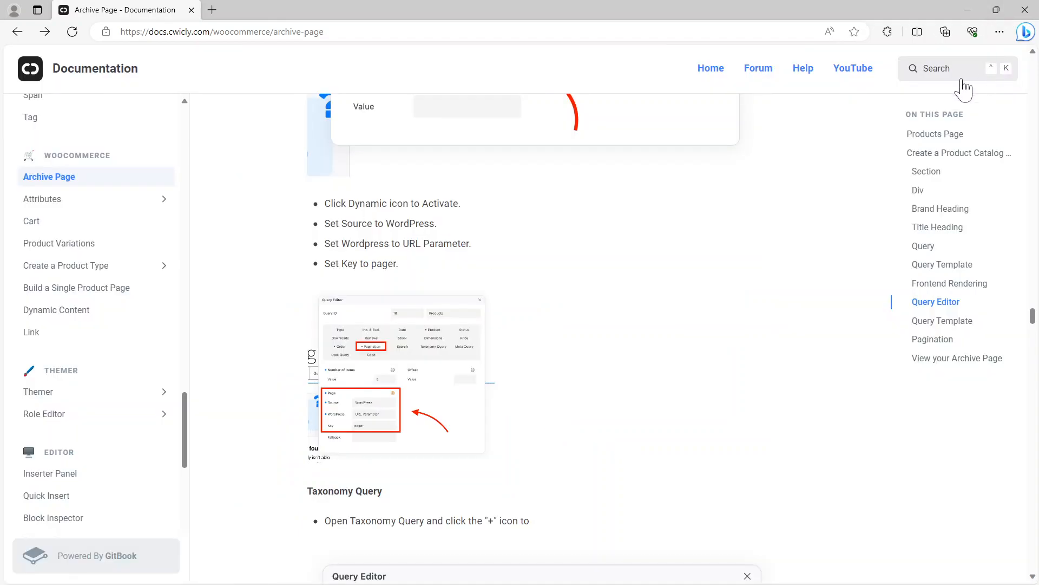
pyautogui.scroll(-3, 614, 277)
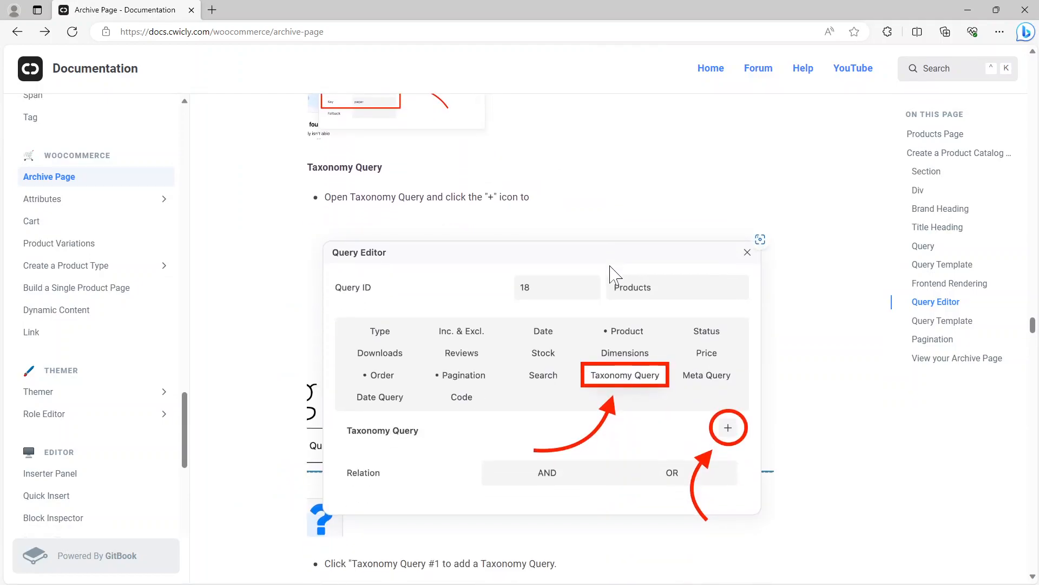
pyautogui.scroll(-2, 614, 275)
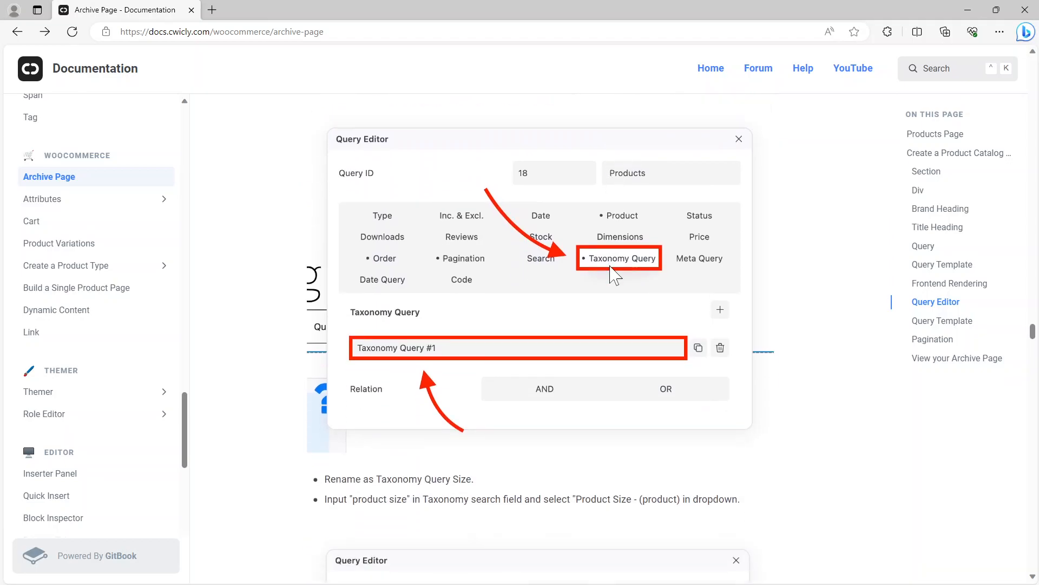
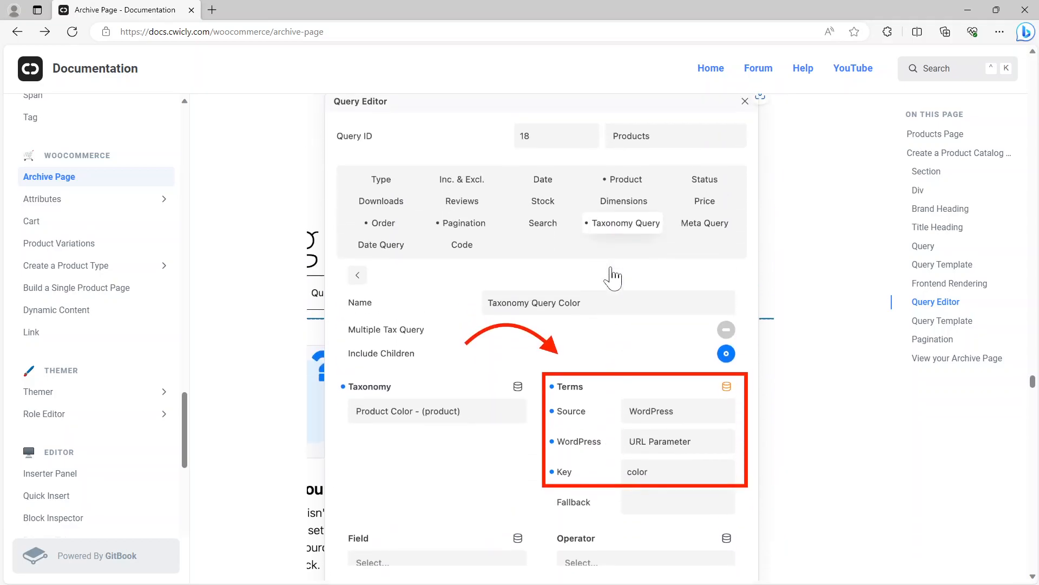
pyautogui.scroll(-10, 613, 277)
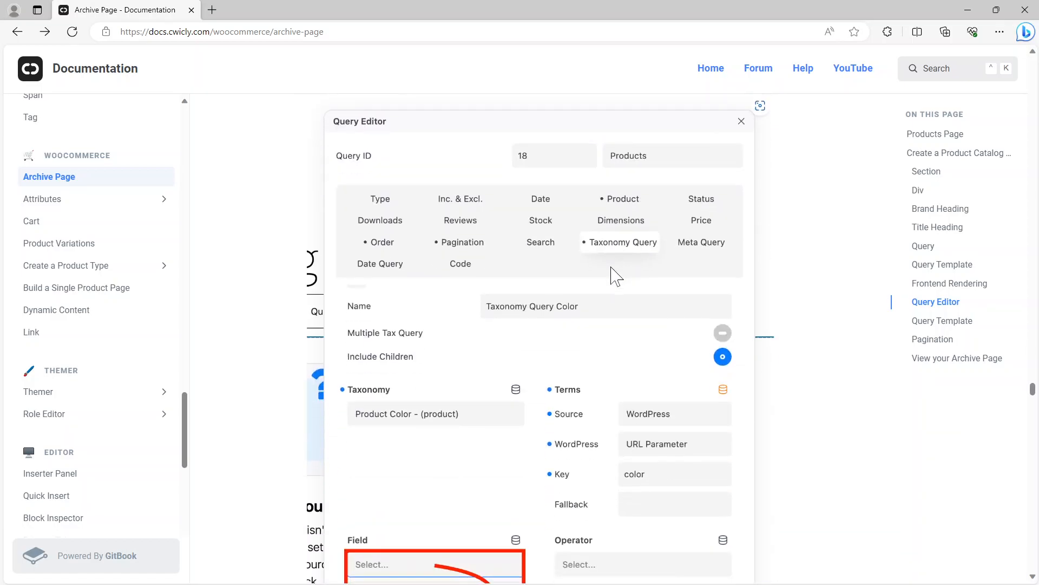
pyautogui.scroll(-12, 614, 277)
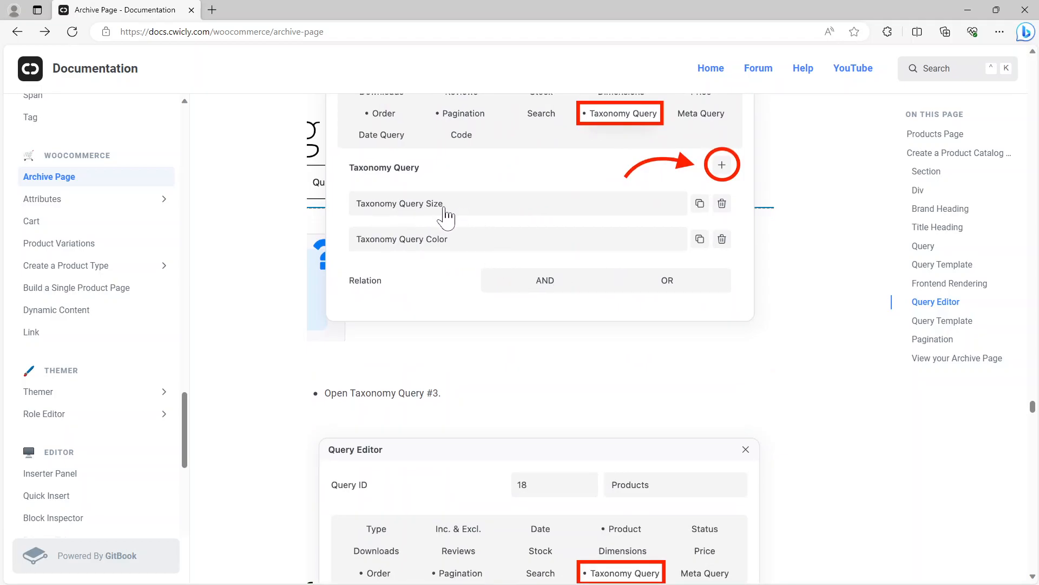
pyautogui.scroll(-7, 448, 249)
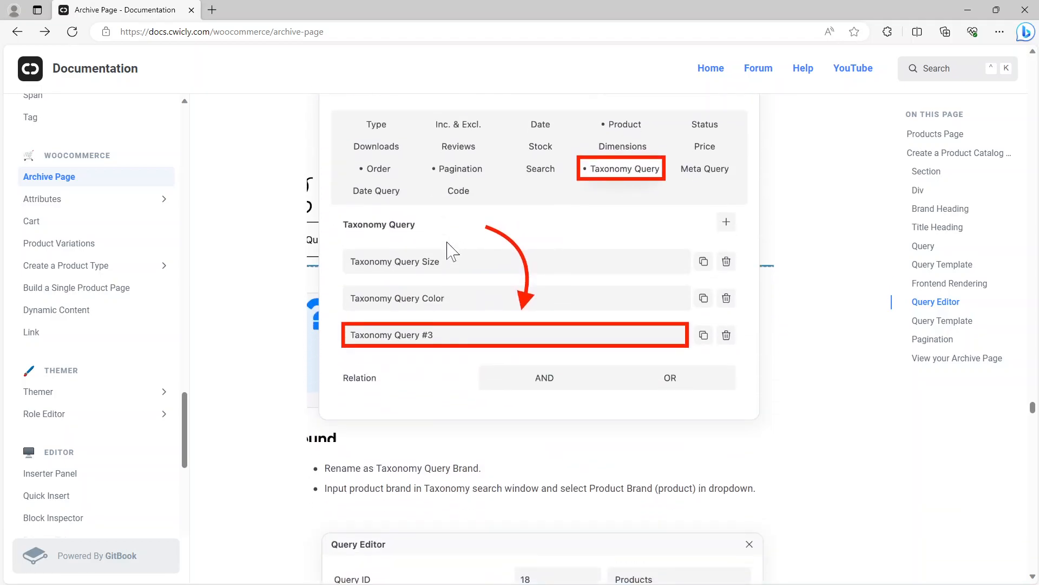
pyautogui.scroll(-4, 431, 322)
pyautogui.scroll(-6, 440, 325)
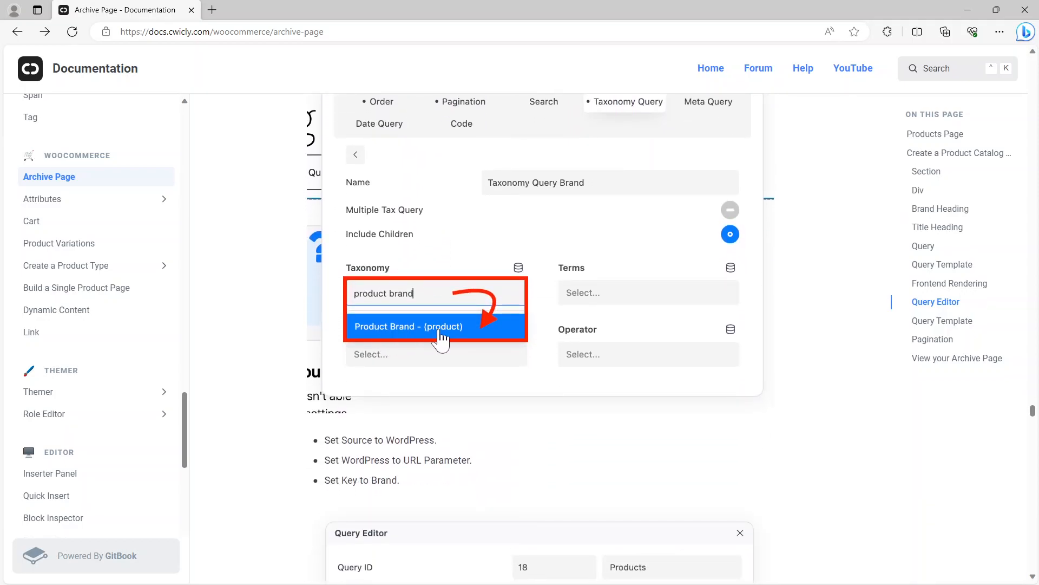
pyautogui.scroll(-2, 441, 336)
pyautogui.scroll(-2, 445, 275)
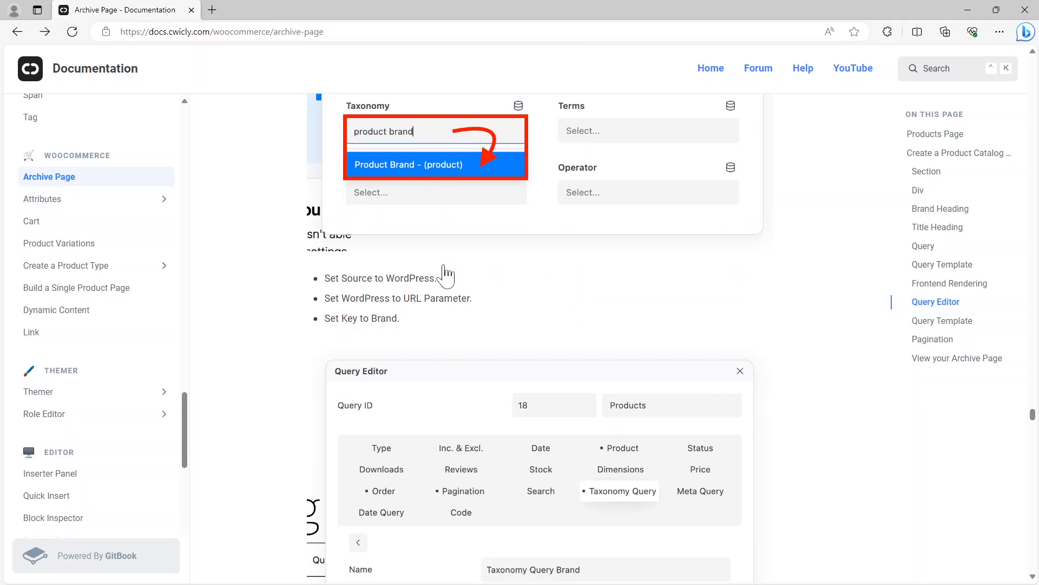
pyautogui.scroll(-8, 446, 275)
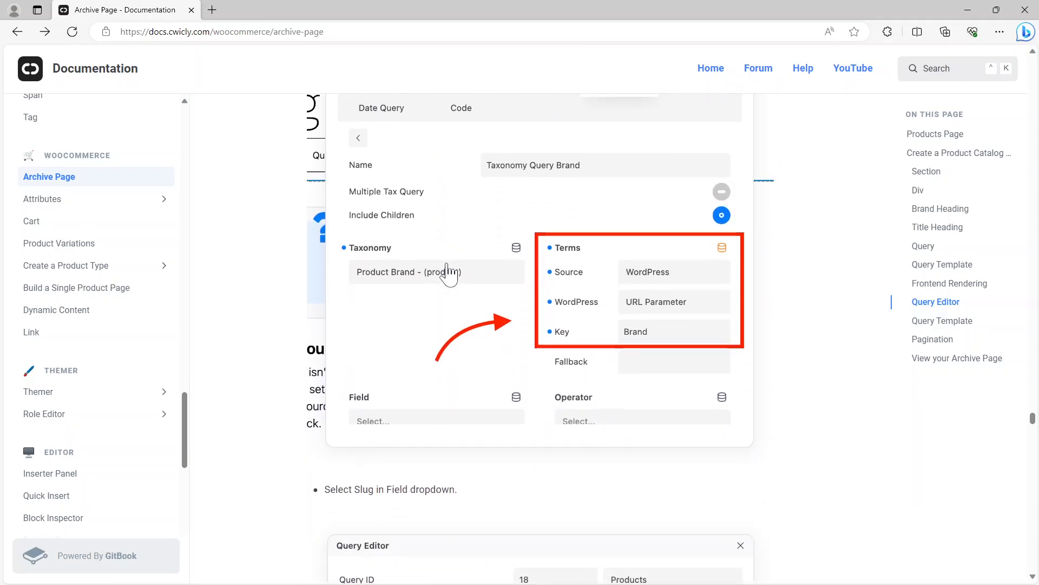
pyautogui.scroll(-6, 448, 271)
pyautogui.scroll(-5, 448, 271)
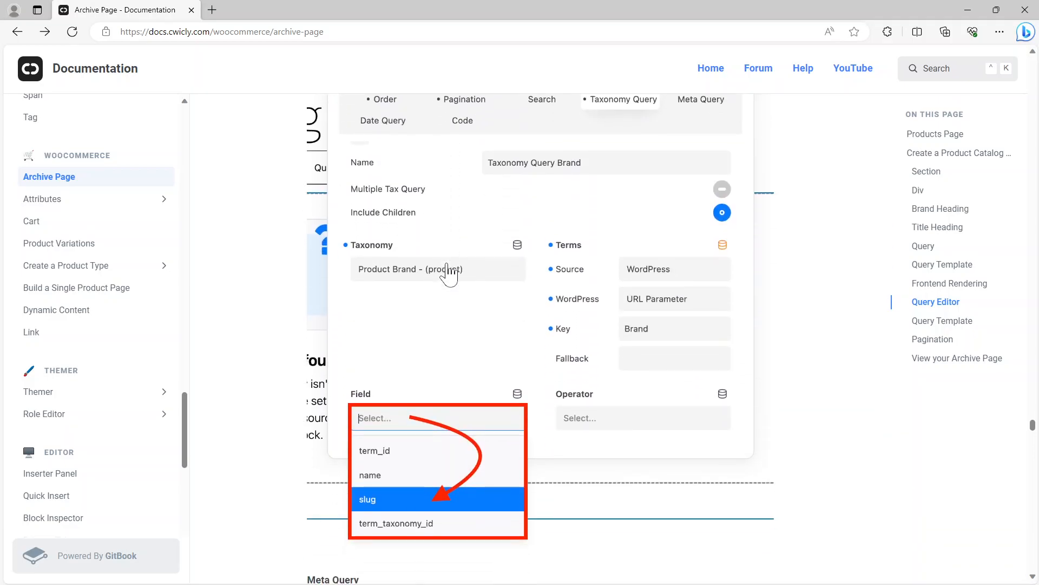
# Examine the documentation's Meta Query section for how to add and open a meta query.
pyautogui.scroll(-7, 447, 270)
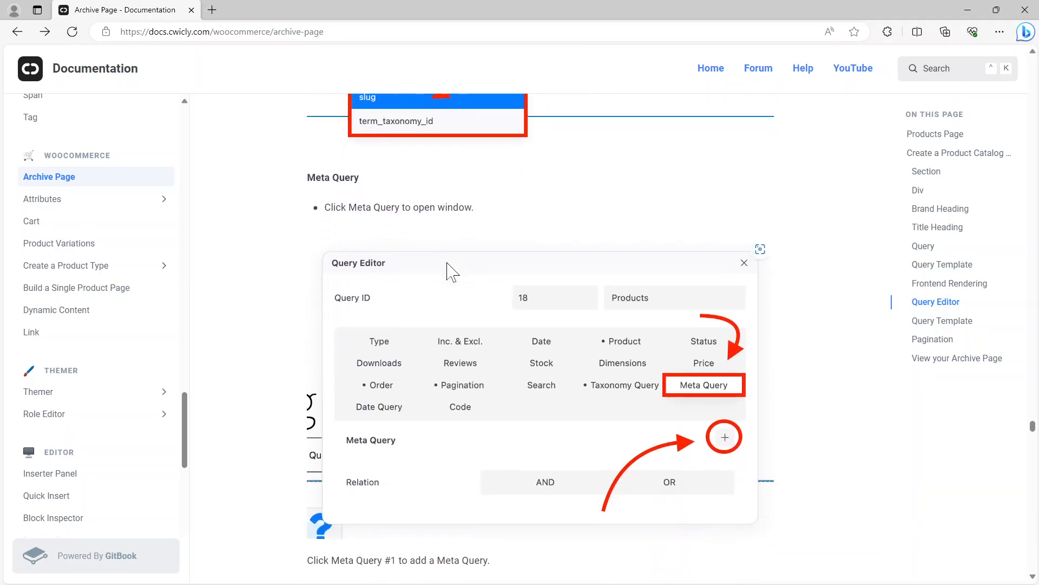
pyautogui.scroll(-2, 447, 270)
pyautogui.scroll(1, 450, 271)
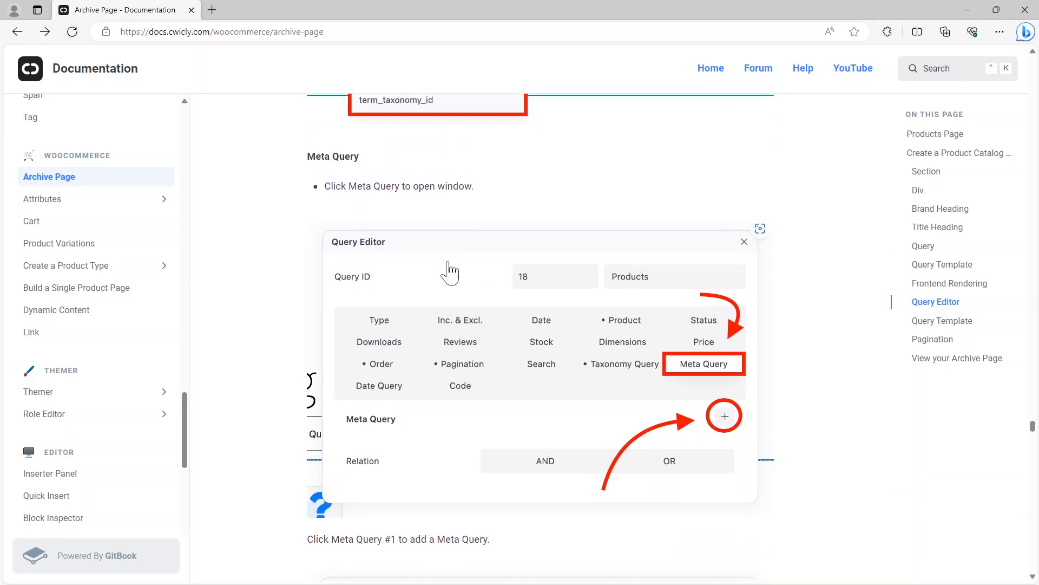
pyautogui.scroll(-3, 451, 273)
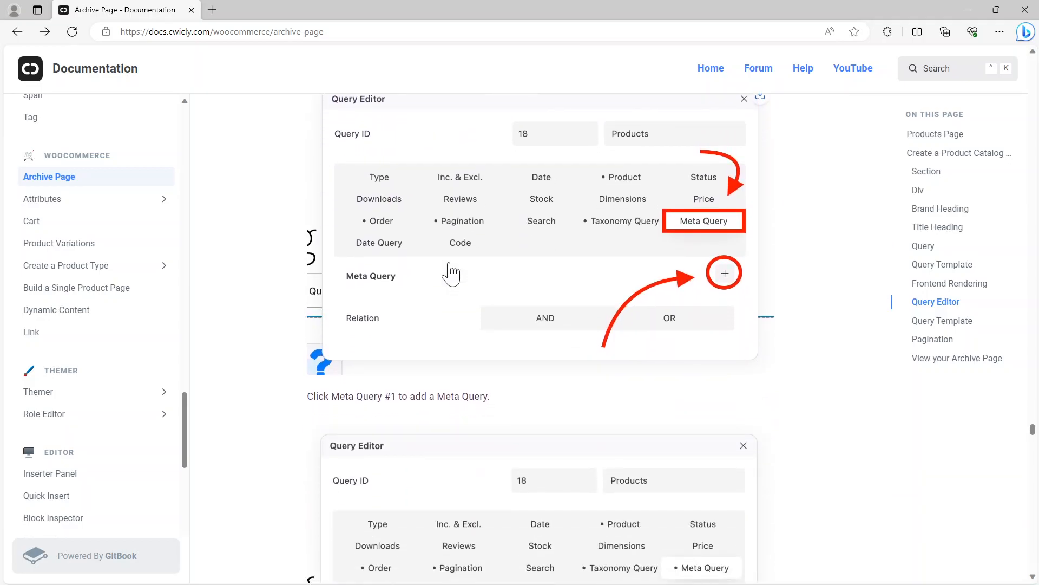
pyautogui.scroll(-3, 451, 273)
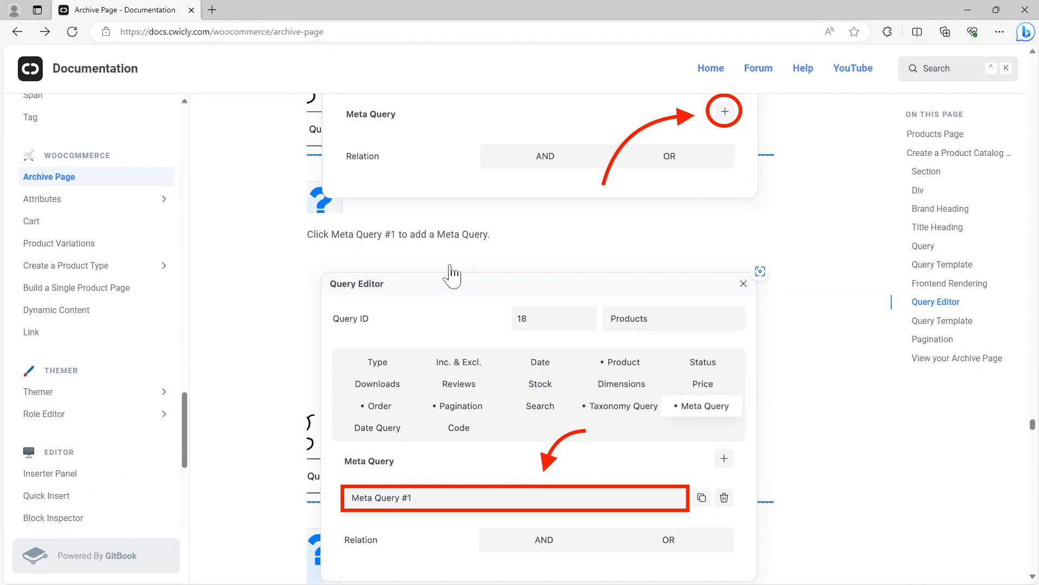
pyautogui.scroll(-3, 453, 274)
pyautogui.scroll(-3, 453, 276)
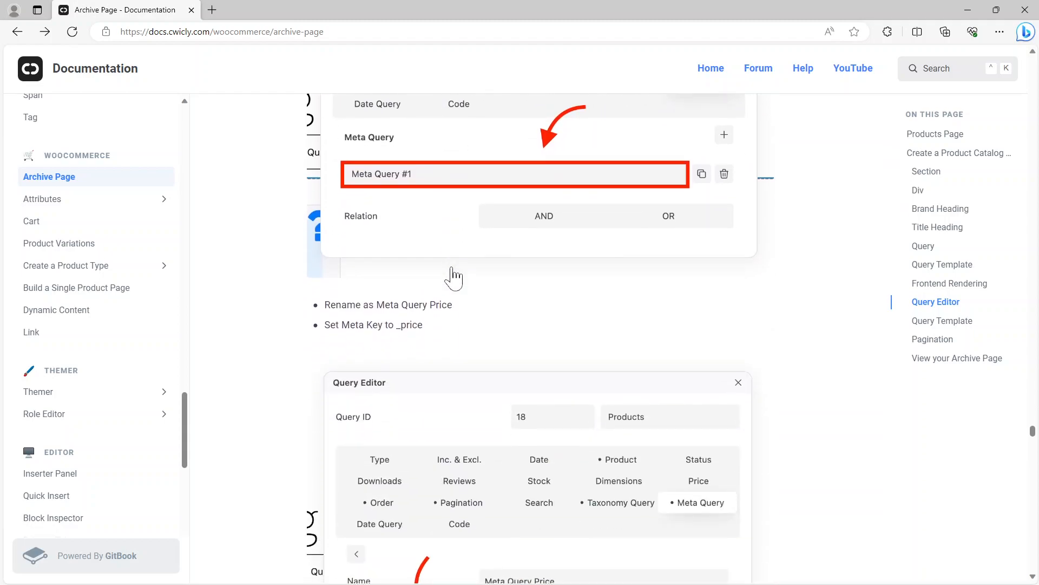
pyautogui.scroll(6, 453, 276)
pyautogui.scroll(3, 453, 276)
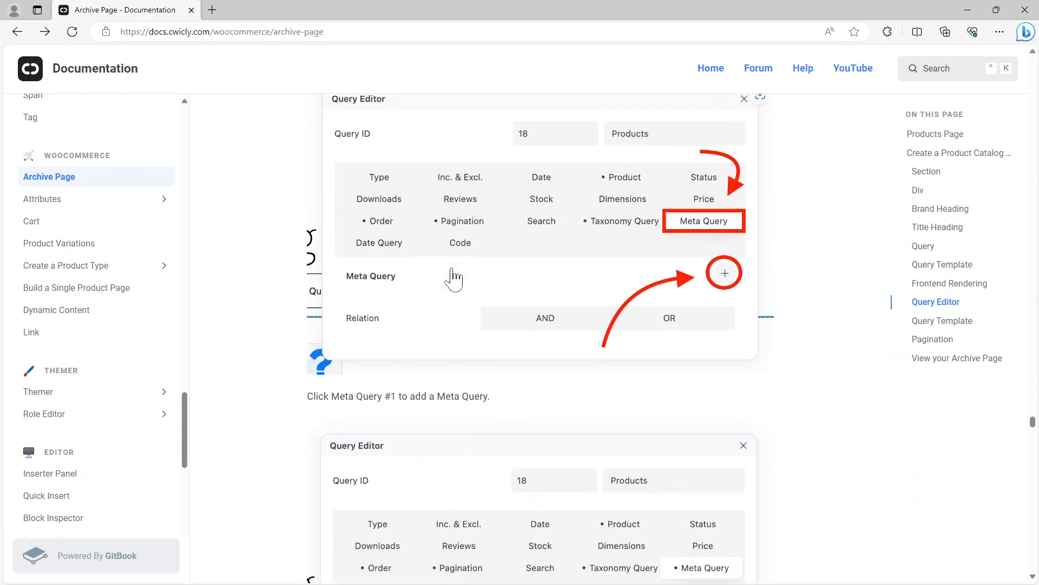
pyautogui.scroll(-1, 457, 278)
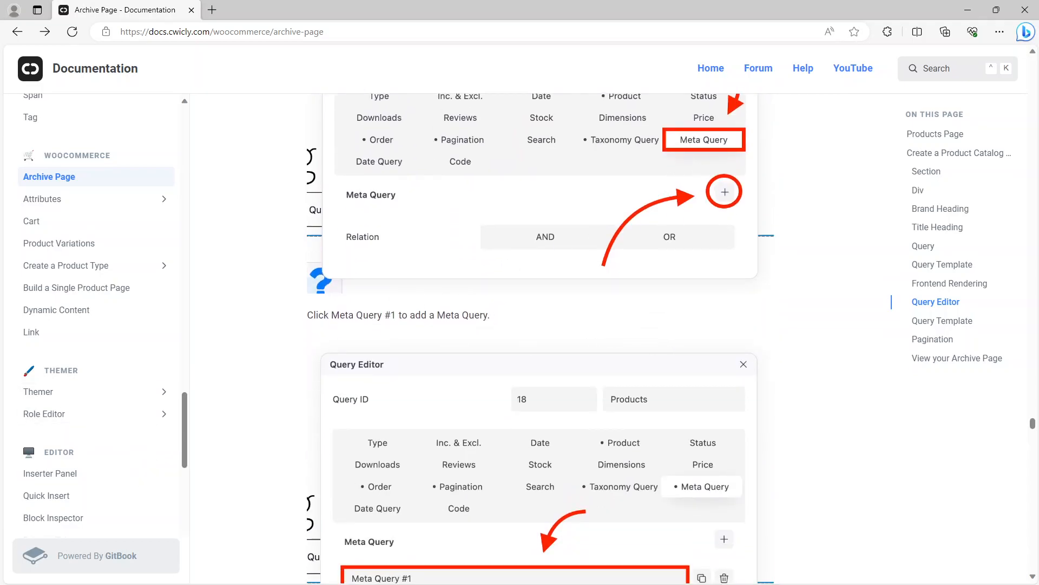
# Return to the Product Catalog template's Query Editor, add a Meta Query, and rename it Meta Query Price.
pyautogui.hotkey('alt', 'Tab')
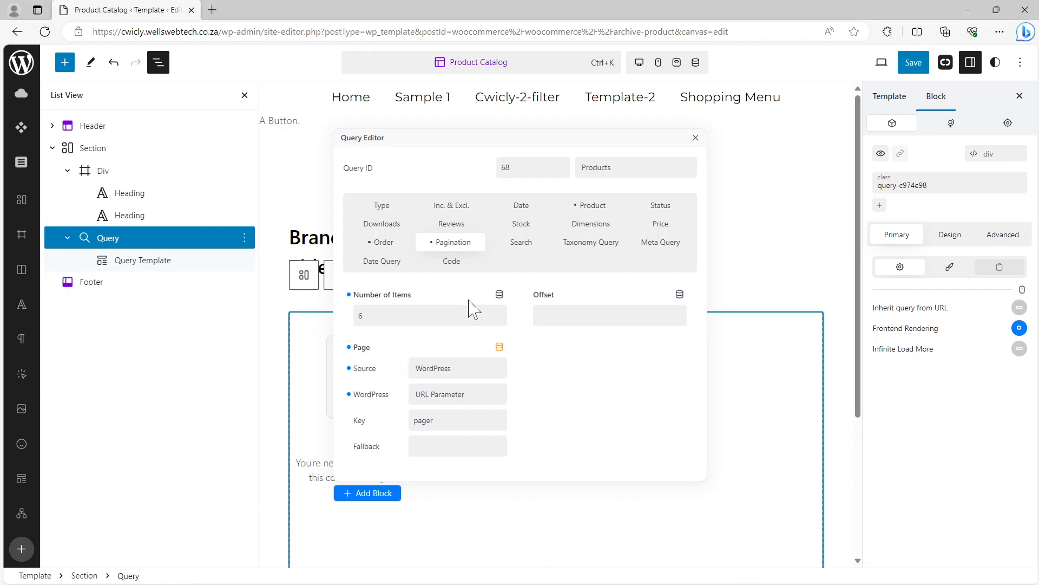
pyautogui.click(660, 244)
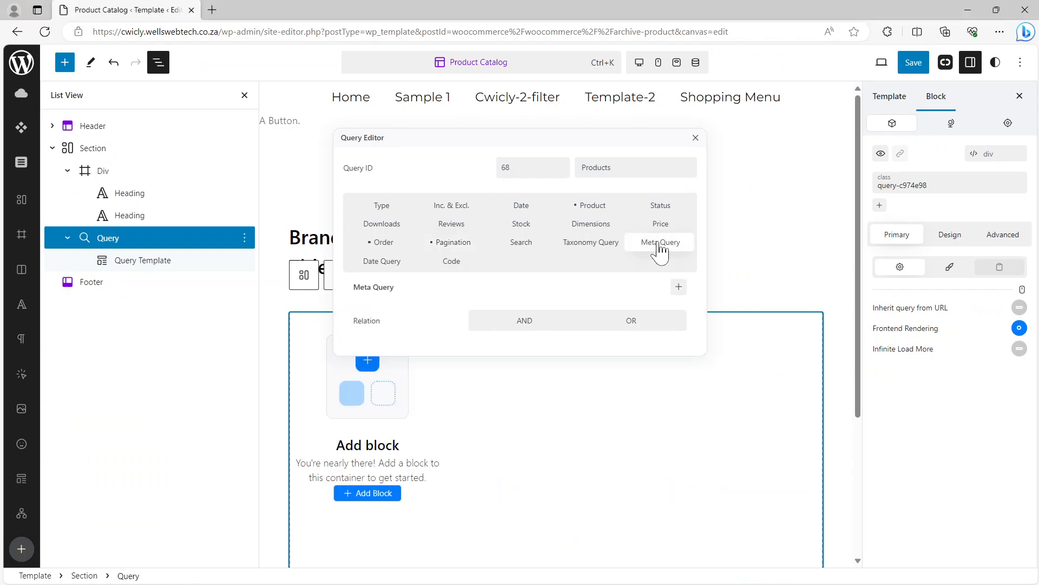
pyautogui.click(679, 287)
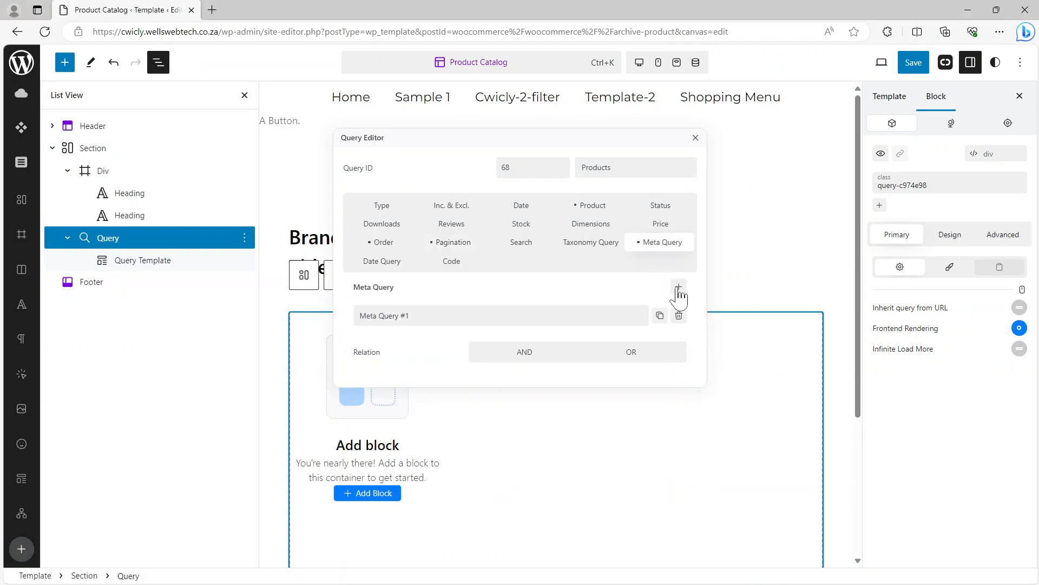
pyautogui.click(469, 323)
pyautogui.click(523, 310)
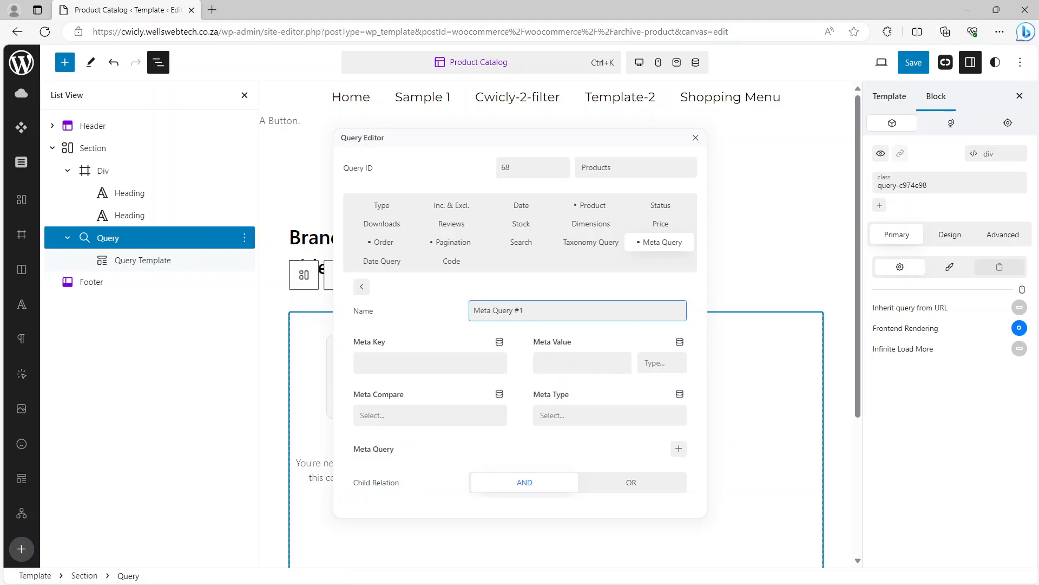
pyautogui.write('Price')
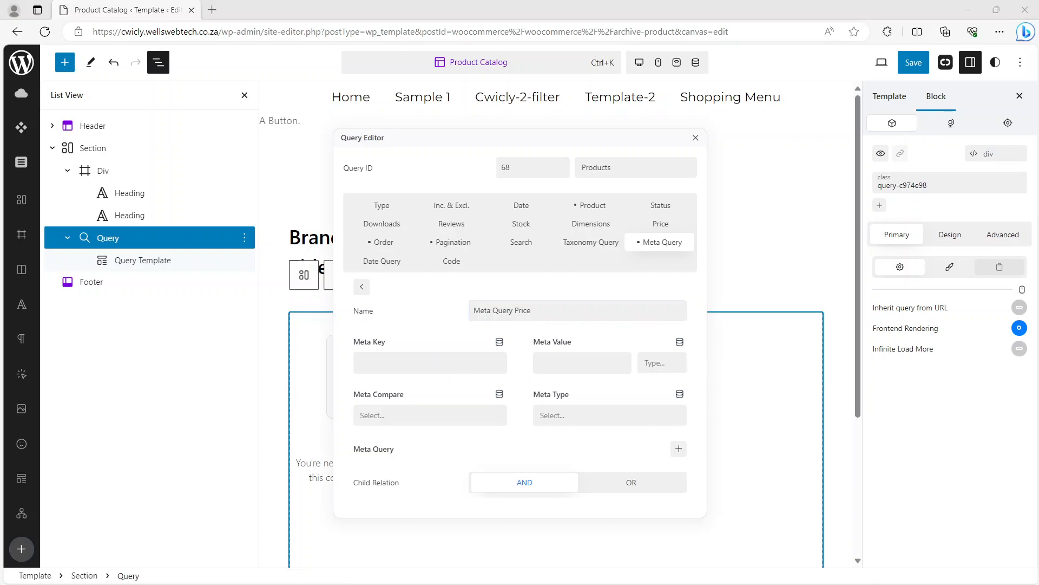
# Check the documentation for the Meta Key and dynamic Meta Value settings of Meta Query Price.
pyautogui.hotkey('alt', 'Tab')
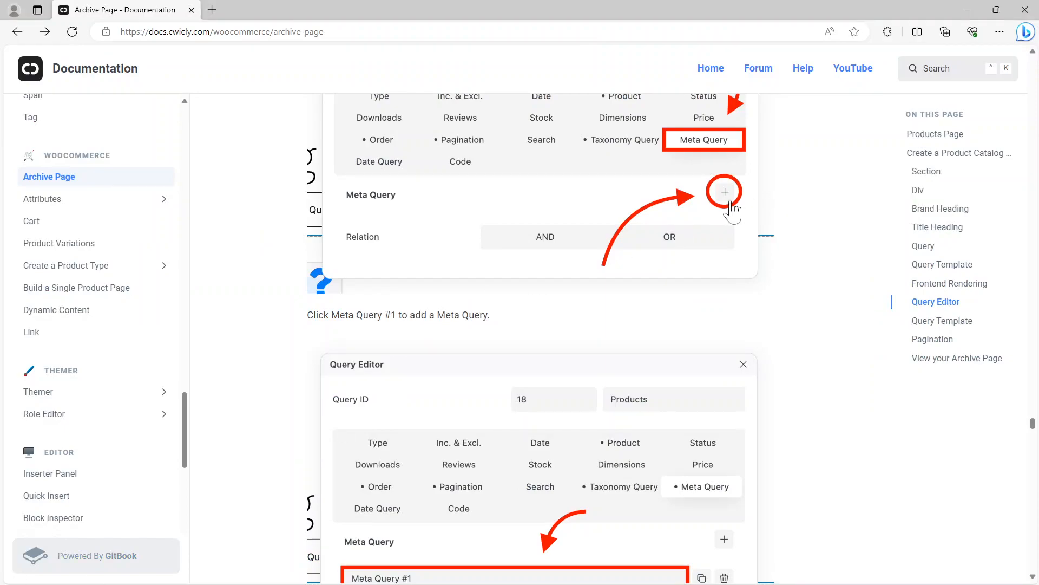
pyautogui.scroll(-3, 504, 331)
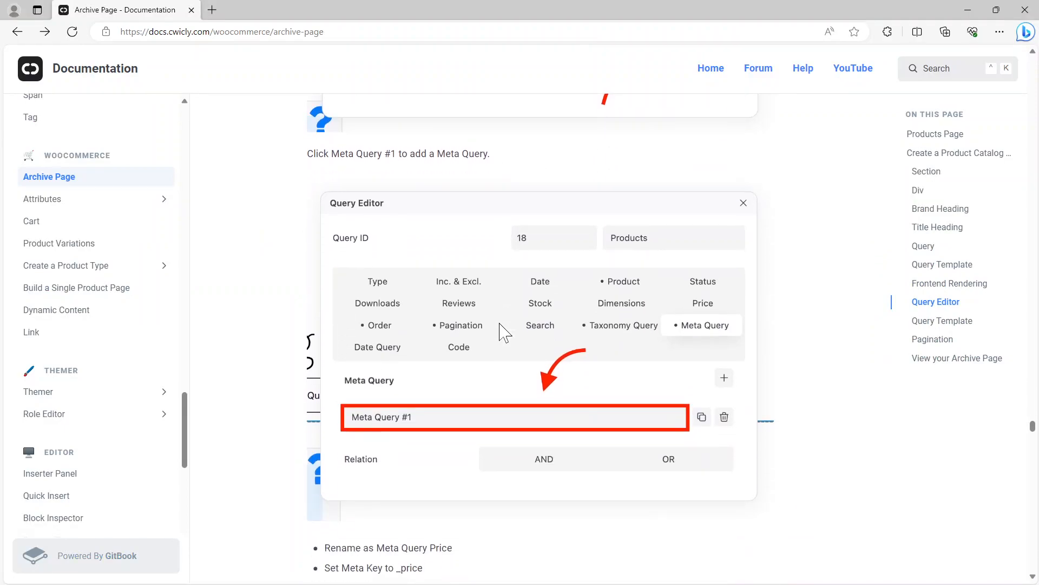
pyautogui.scroll(-1, 487, 341)
pyautogui.scroll(-3, 466, 353)
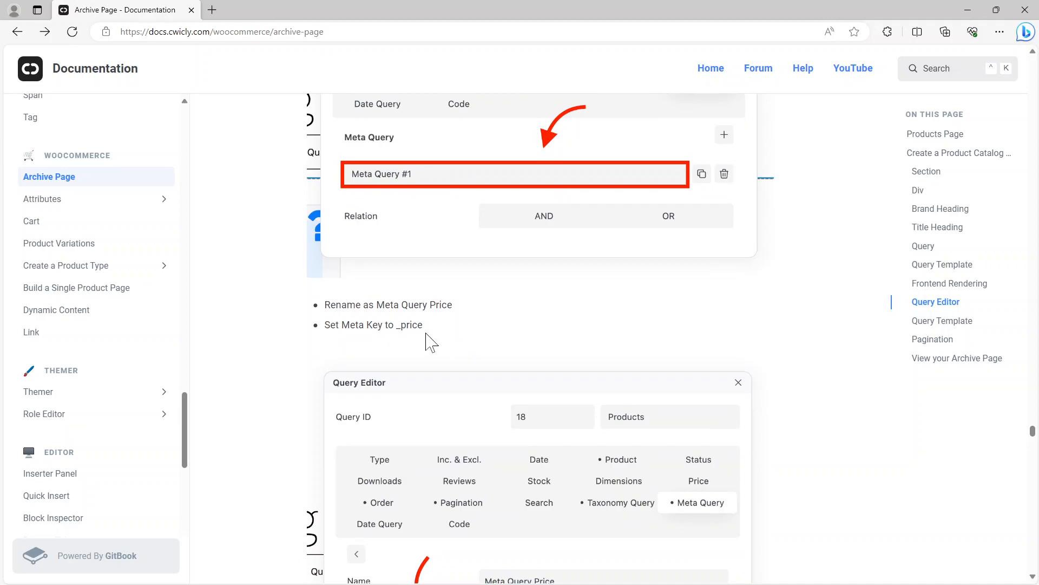
pyautogui.scroll(-5, 431, 343)
pyautogui.scroll(-4, 521, 349)
pyautogui.scroll(-8, 521, 355)
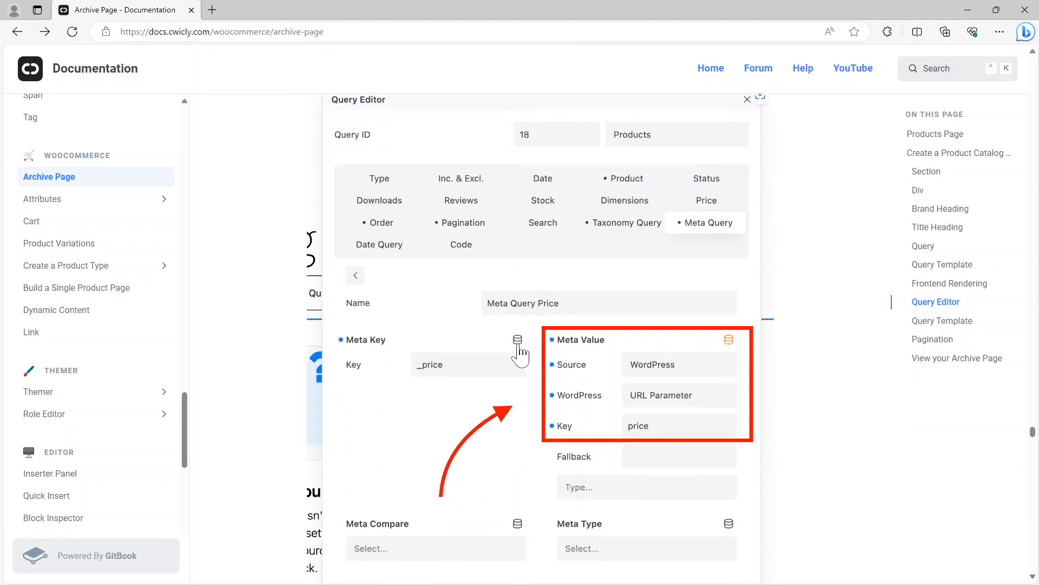
pyautogui.scroll(6, 504, 286)
pyautogui.scroll(3, 437, 192)
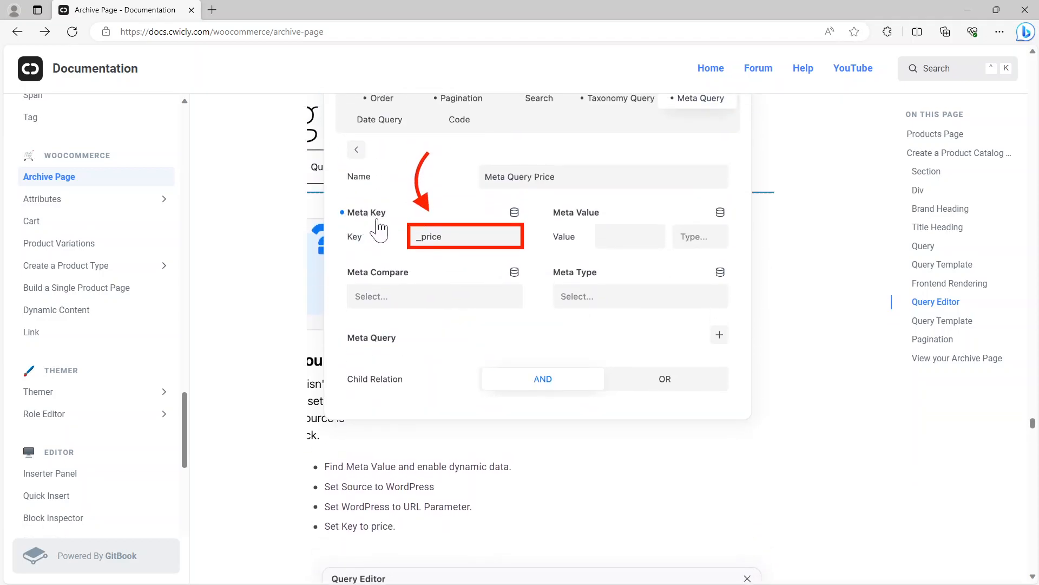
pyautogui.scroll(-6, 471, 242)
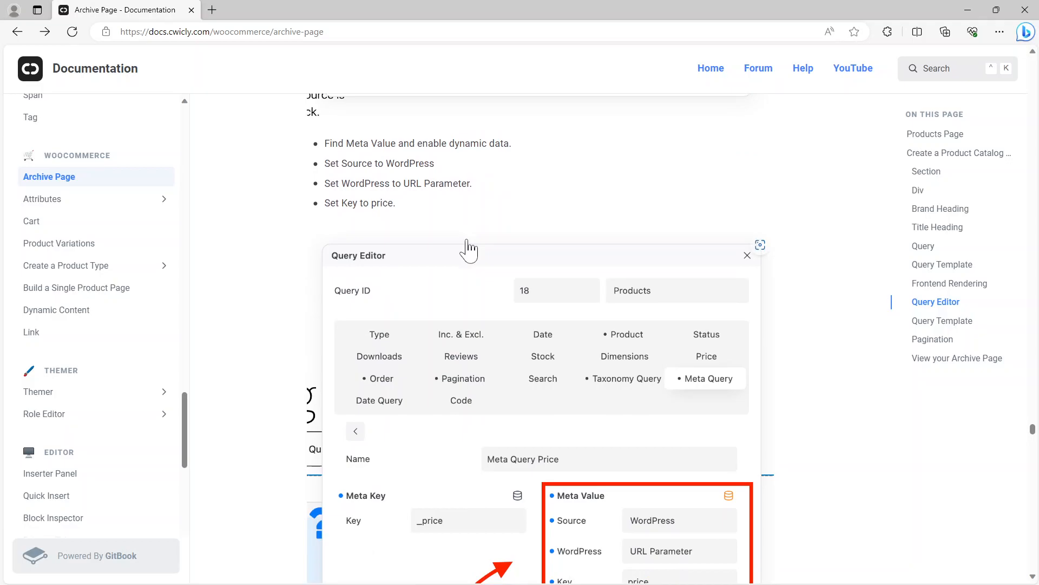
pyautogui.scroll(-3, 468, 243)
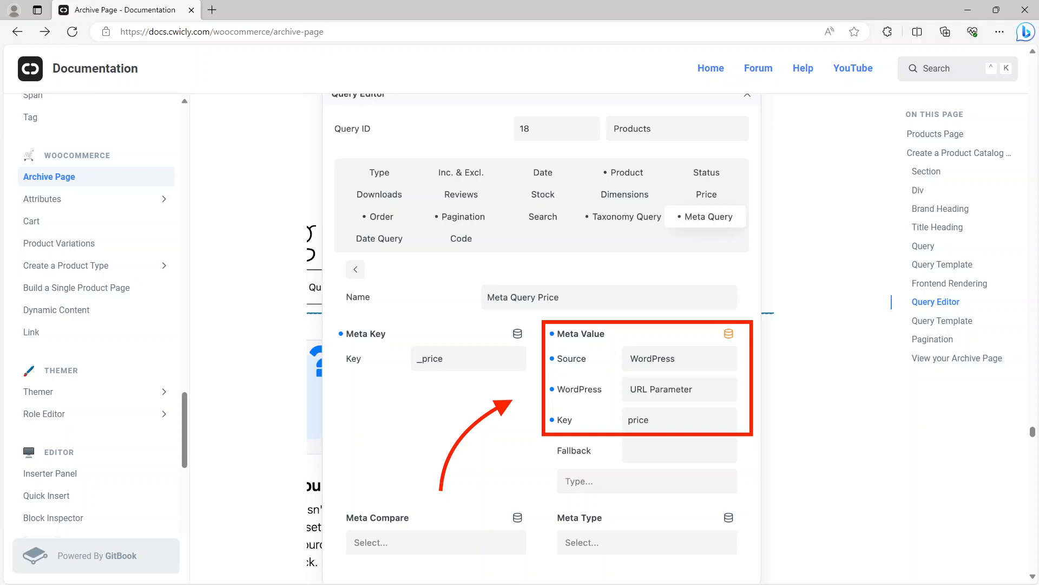
# Return to the Query Editor and set the Meta Key of Meta Query Price to _price.
pyautogui.hotkey('alt', 'Tab')
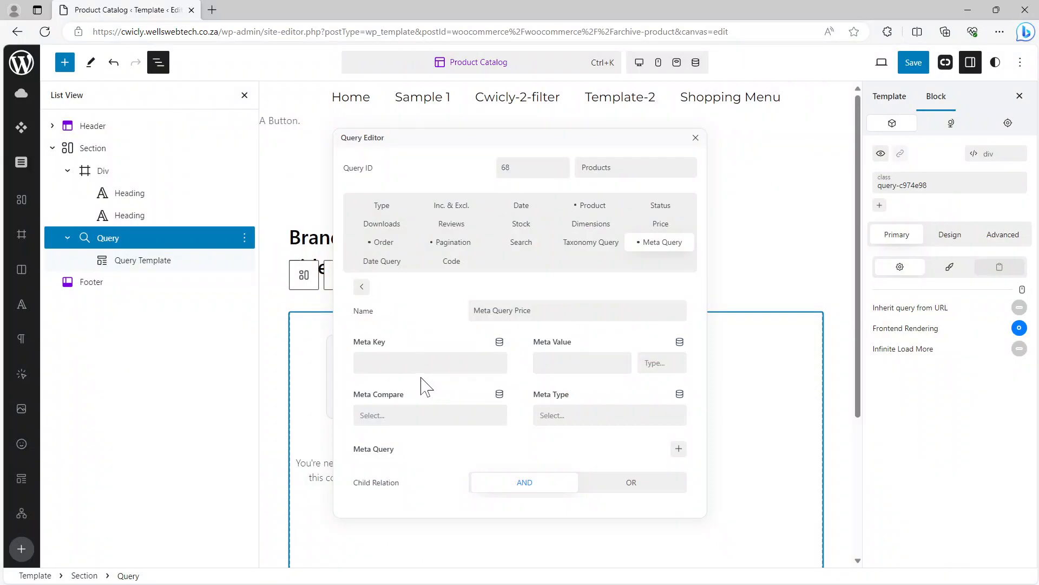
pyautogui.click(430, 363)
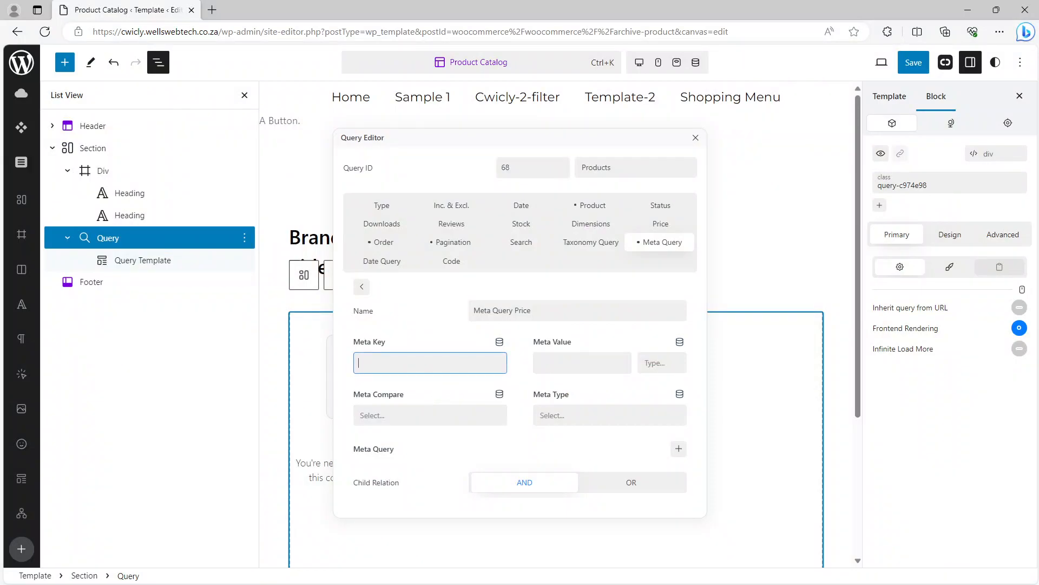
pyautogui.write('_price')
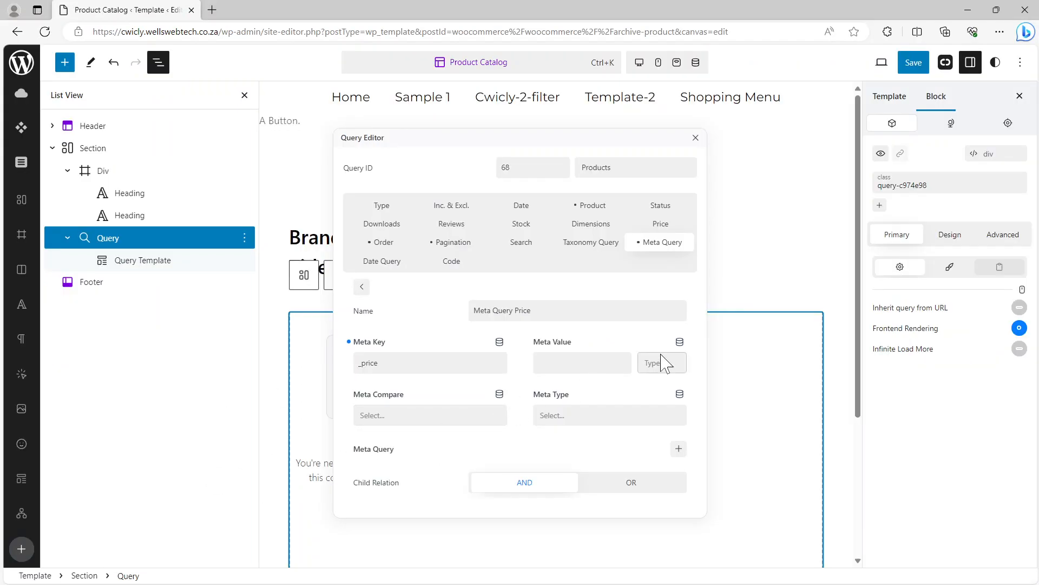
# Set Meta Query Price's dynamic Meta Value to source WordPress, URL Parameter, with key price, and save the Product Catalog template.
pyautogui.click(679, 342)
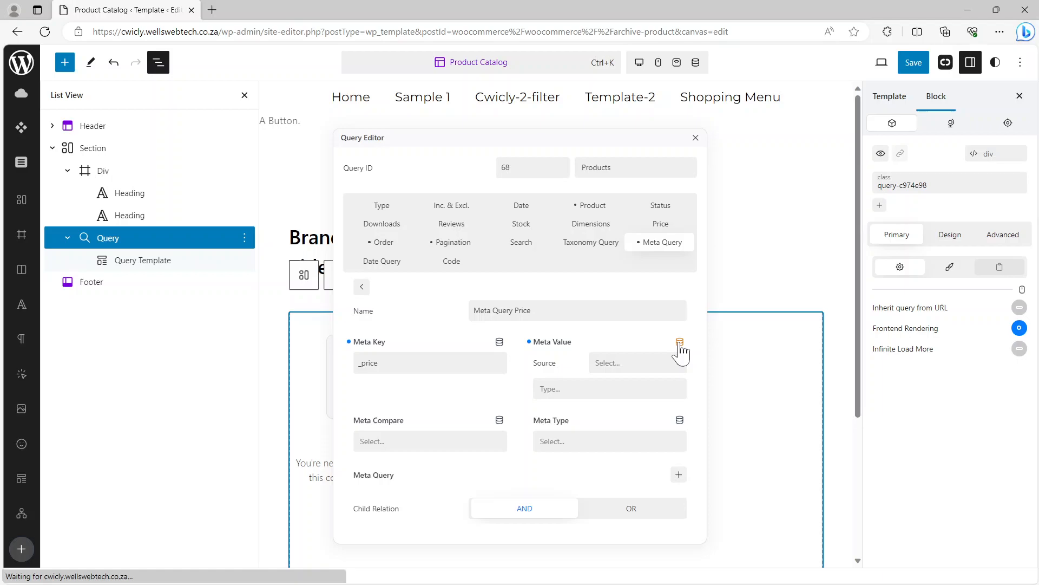
pyautogui.click(644, 364)
pyautogui.click(622, 410)
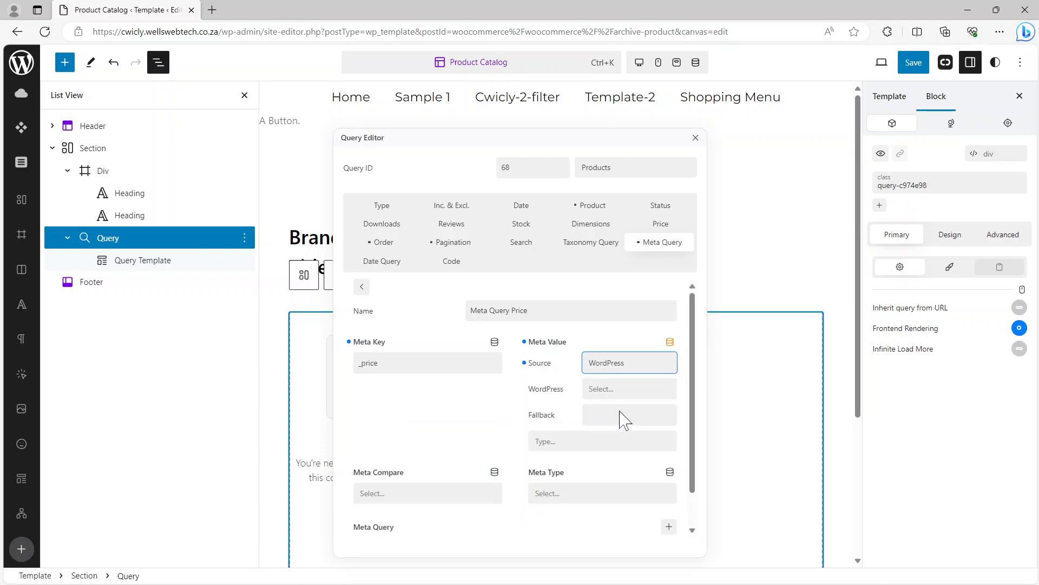
pyautogui.click(622, 391)
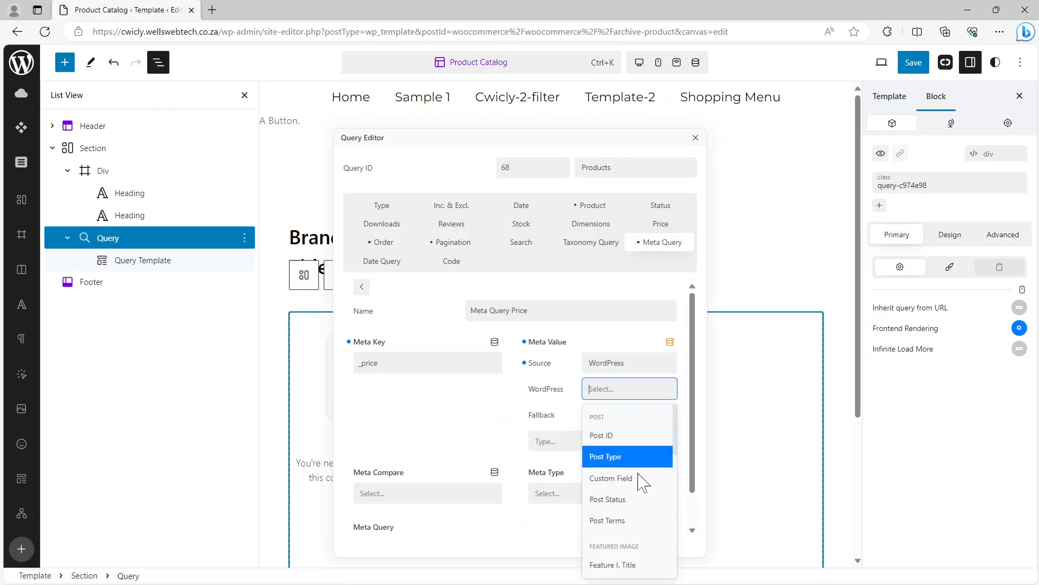
pyautogui.scroll(-10, 642, 498)
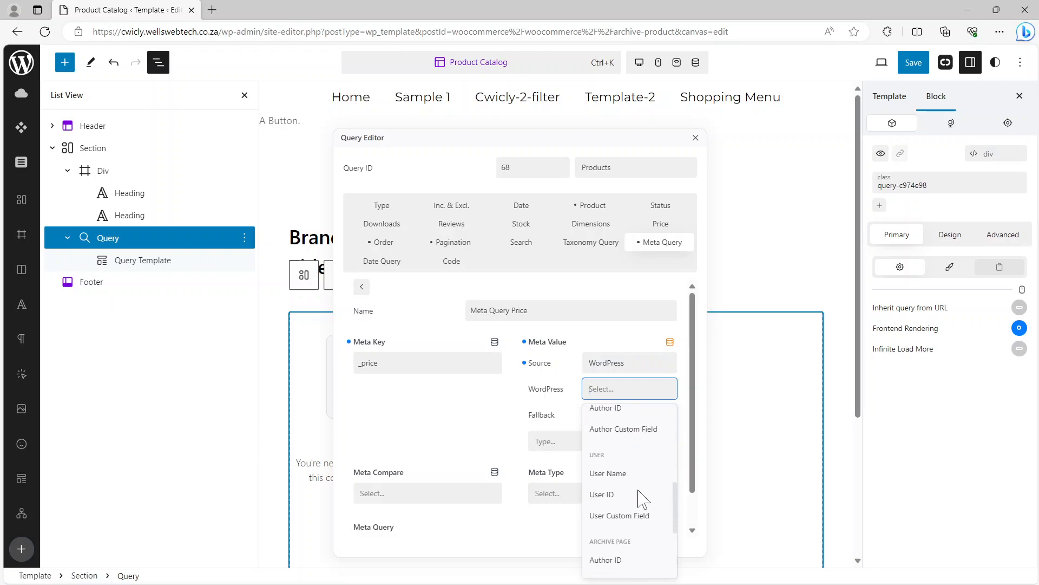
pyautogui.scroll(-2, 644, 496)
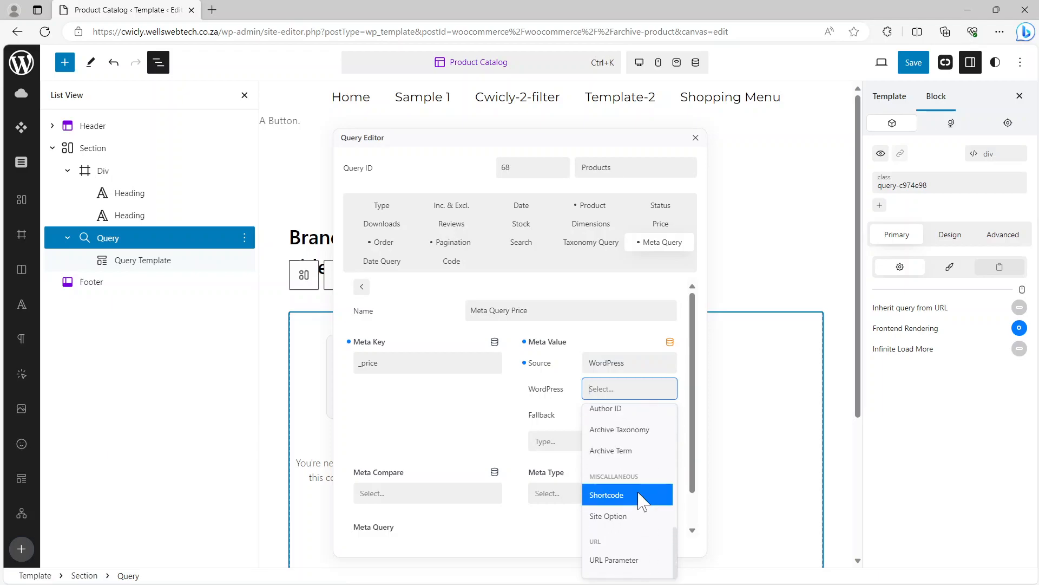
pyautogui.click(623, 561)
pyautogui.click(588, 415)
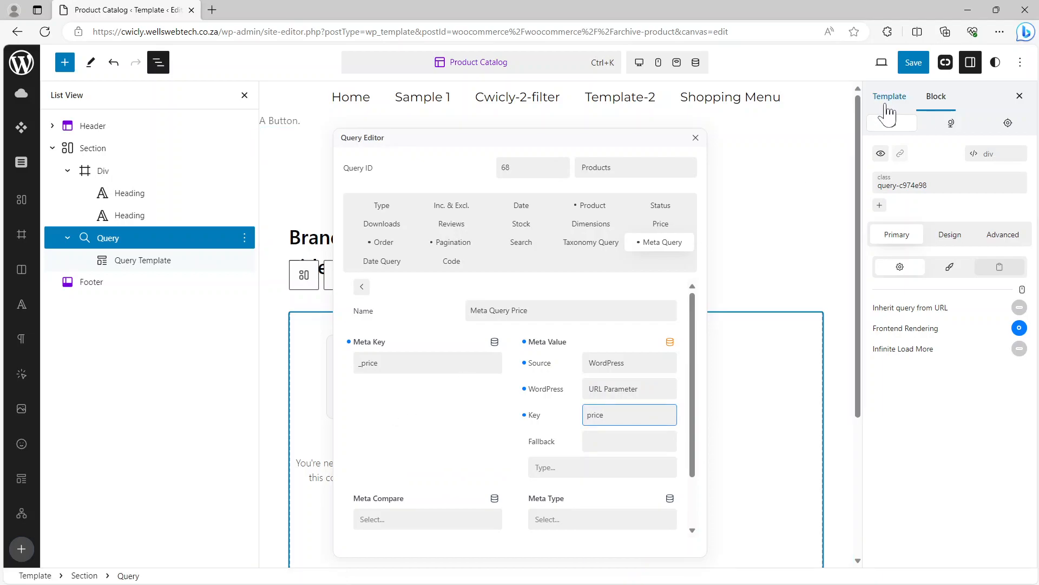
pyautogui.click(914, 62)
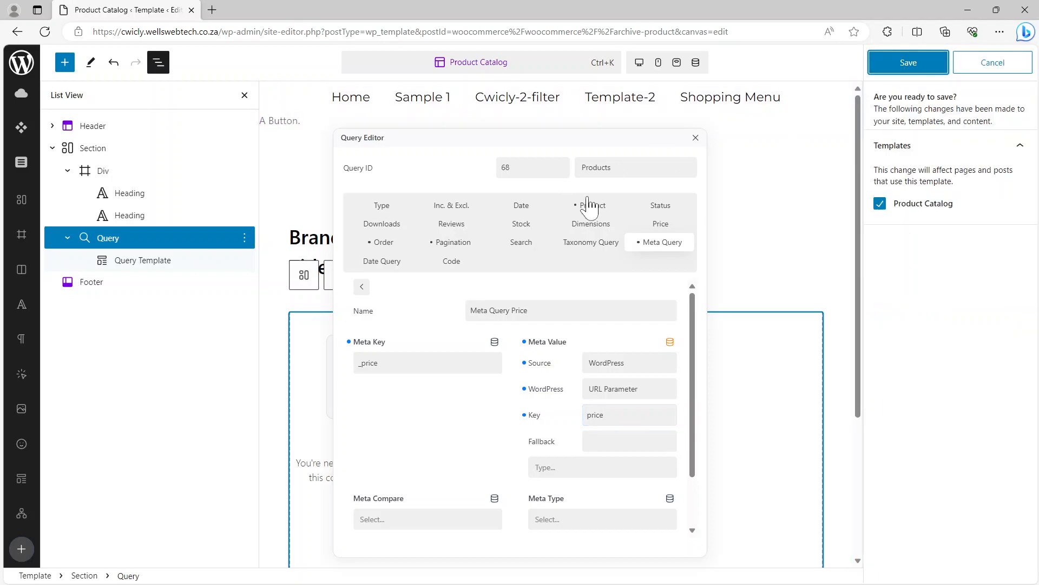
pyautogui.click(909, 62)
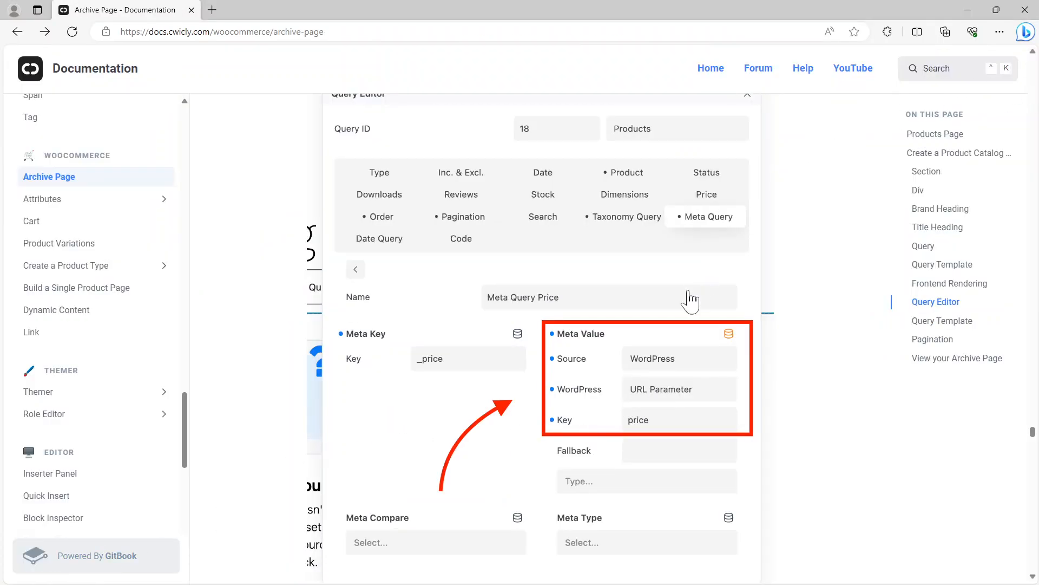
# Check the documentation for the Meta Compare and Meta Type settings of Meta Query Price.
pyautogui.scroll(-7, 657, 304)
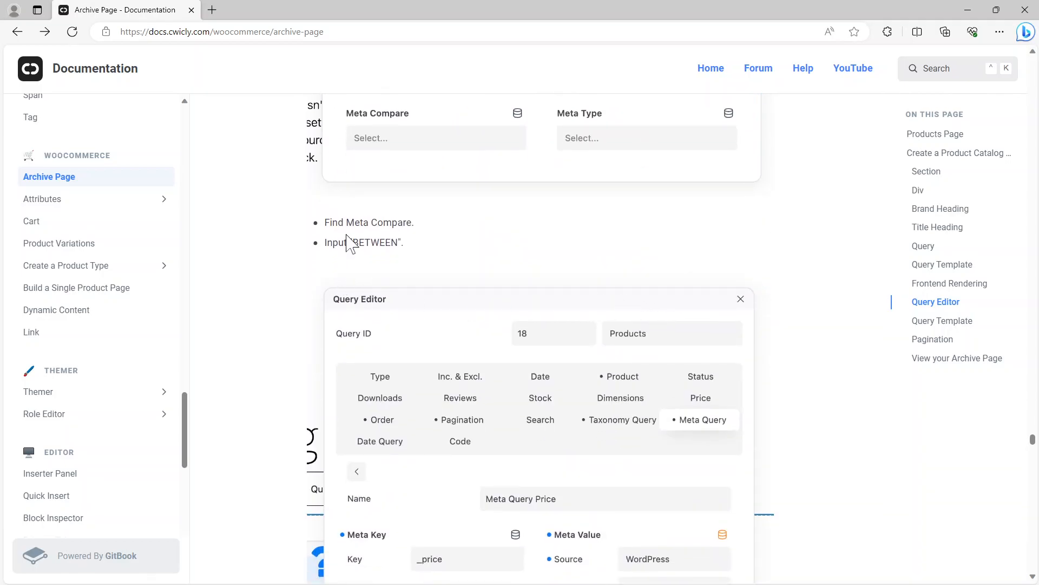
pyautogui.scroll(1, 394, 241)
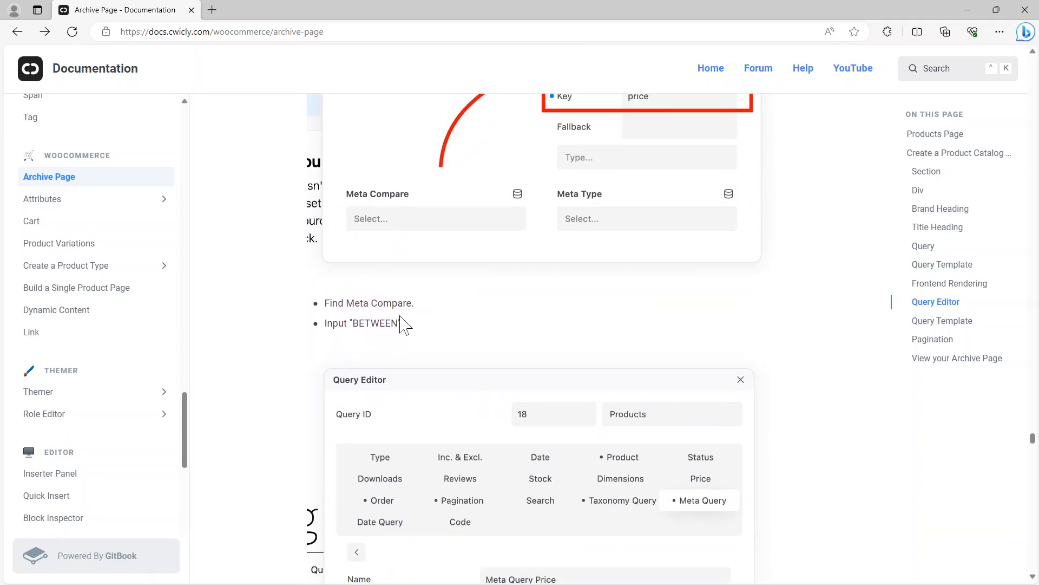
pyautogui.scroll(-6, 395, 336)
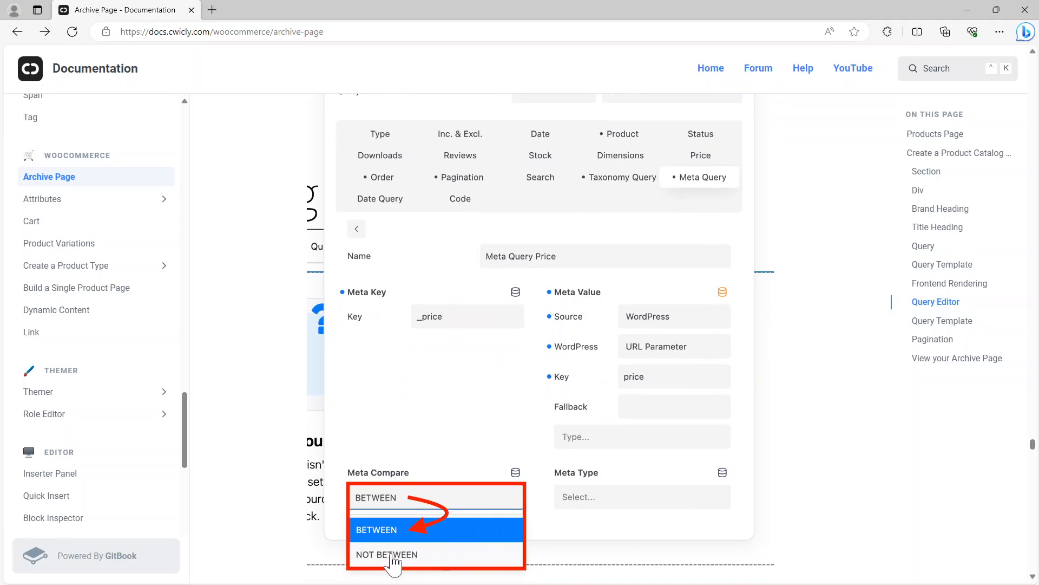
pyautogui.scroll(-3, 412, 538)
pyautogui.scroll(-7, 409, 352)
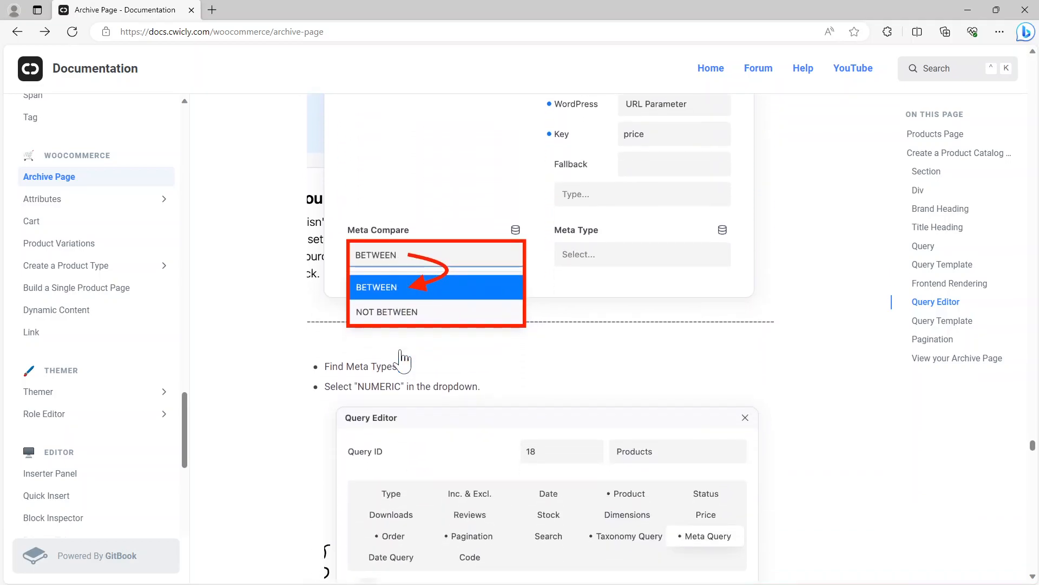
pyautogui.scroll(-4, 424, 330)
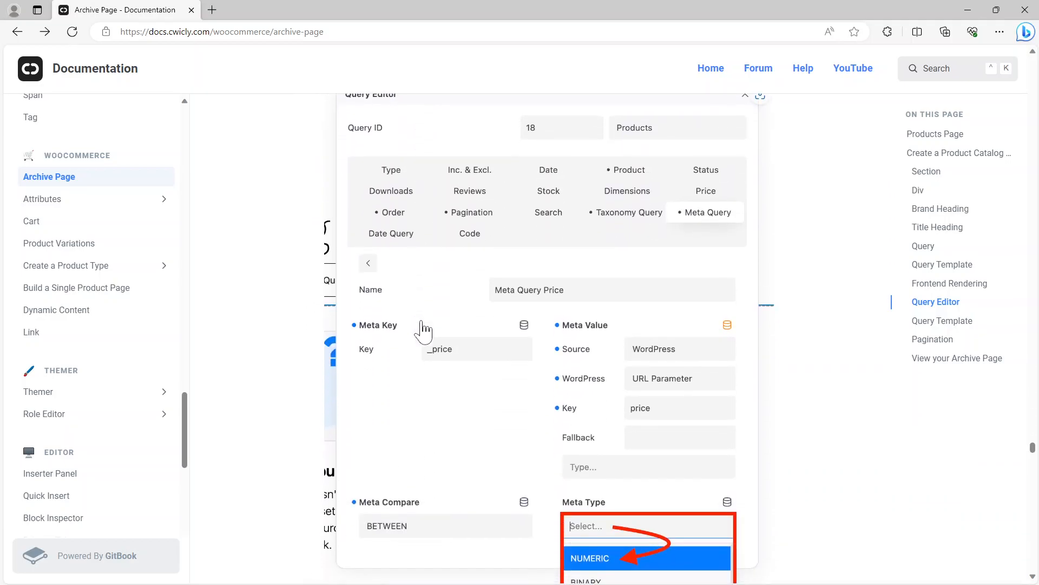
pyautogui.scroll(-2, 566, 381)
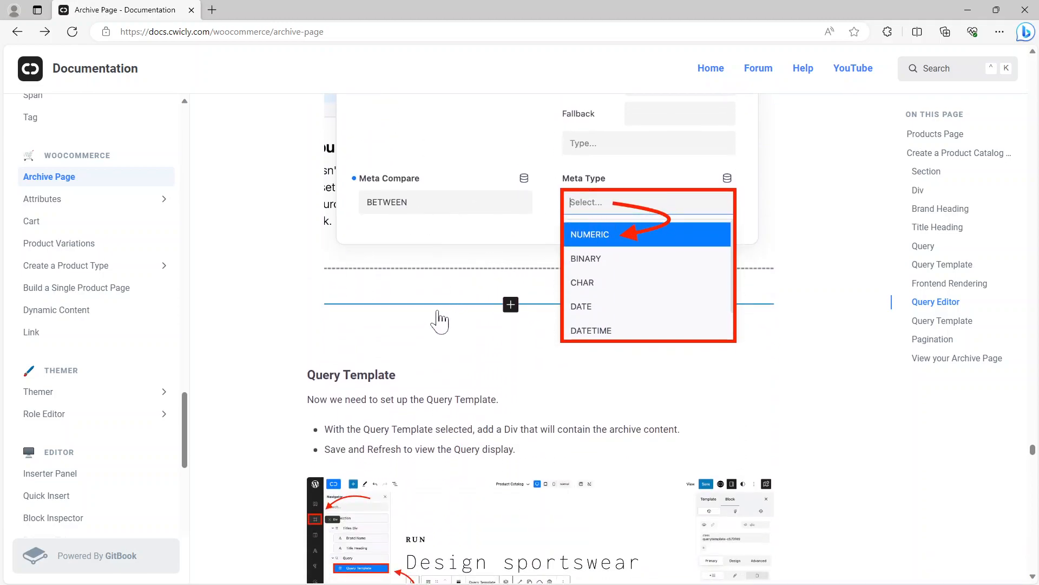
pyautogui.scroll(-2, 437, 325)
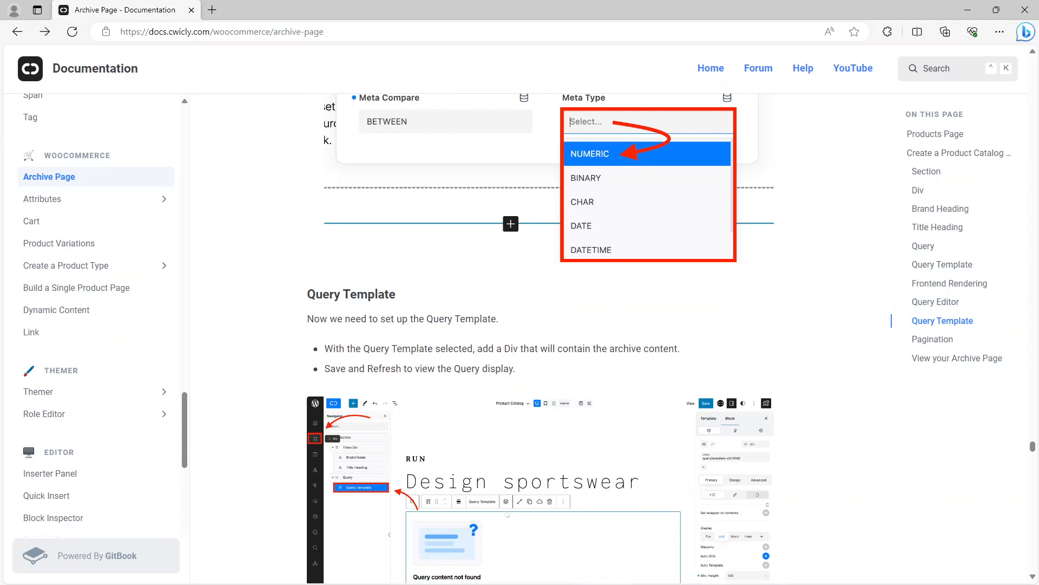
# Return to the Query Editor, set Meta Compare to BETWEEN and Meta Type to NUMERIC for Meta Query Price, and save the template.
pyautogui.hotkey('alt', 'Tab')
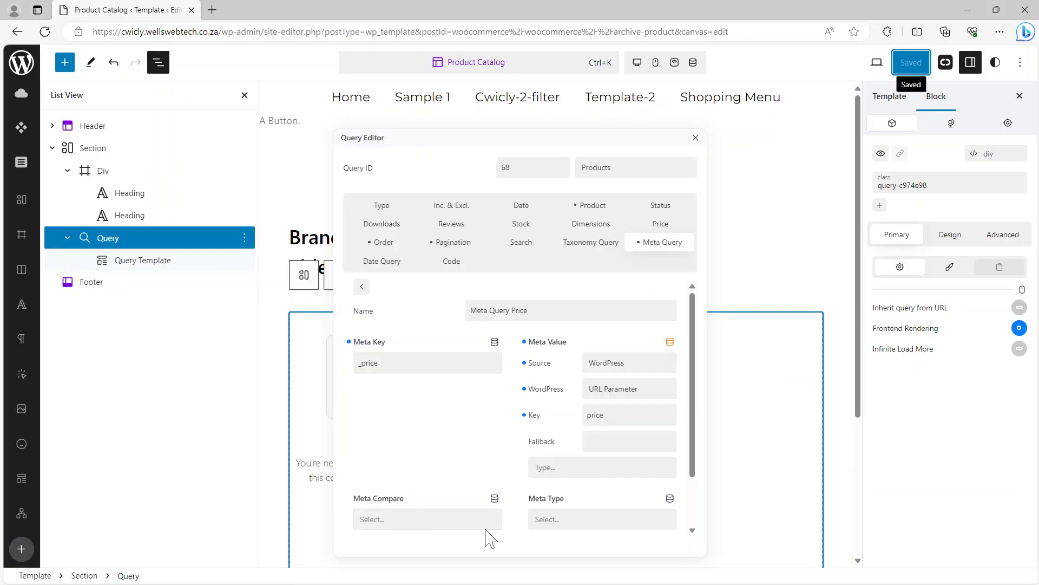
pyautogui.click(470, 521)
pyautogui.scroll(-3, 433, 461)
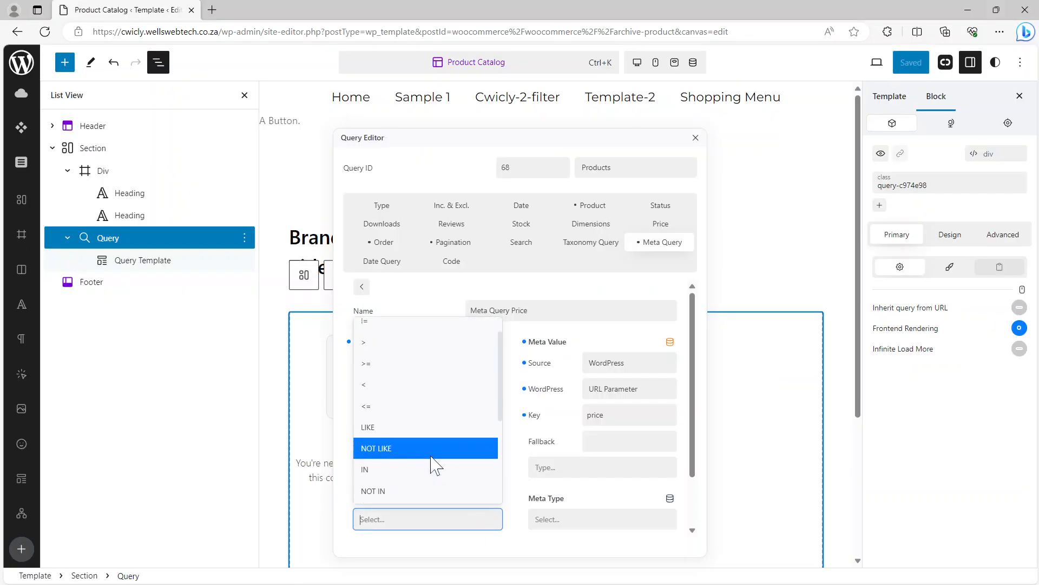
pyautogui.click(419, 448)
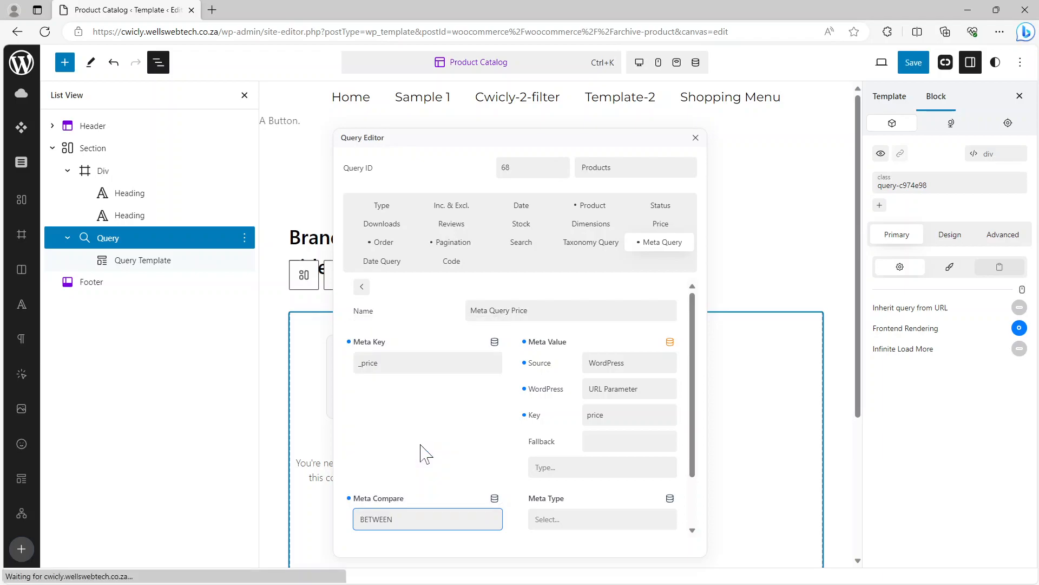
pyautogui.click(554, 520)
pyautogui.click(562, 331)
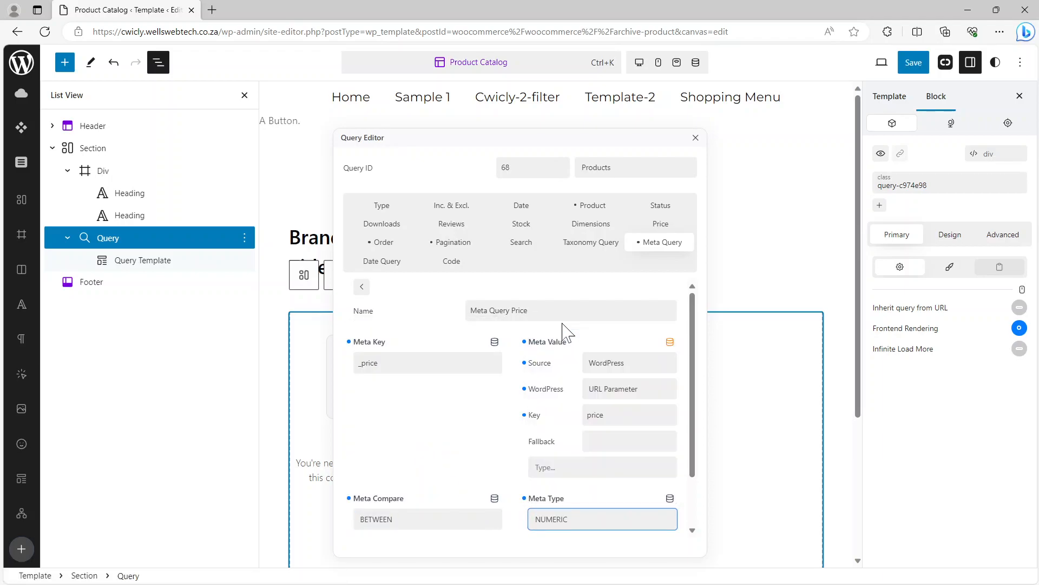
pyautogui.click(913, 63)
pyautogui.click(912, 64)
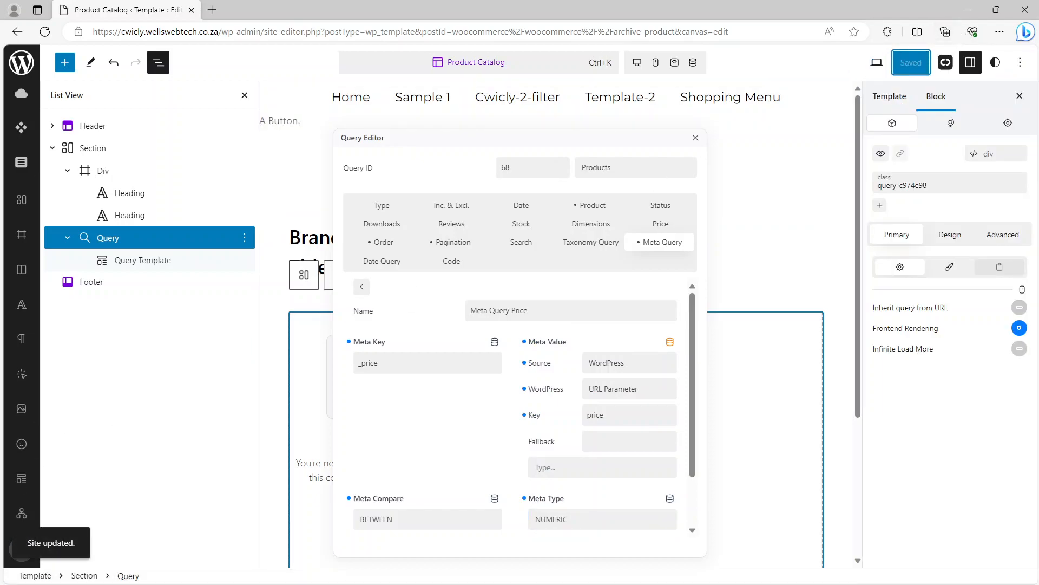
# Read the documentation's Query Template section on setting up the archive content.
pyautogui.hotkey('alt', 'Tab')
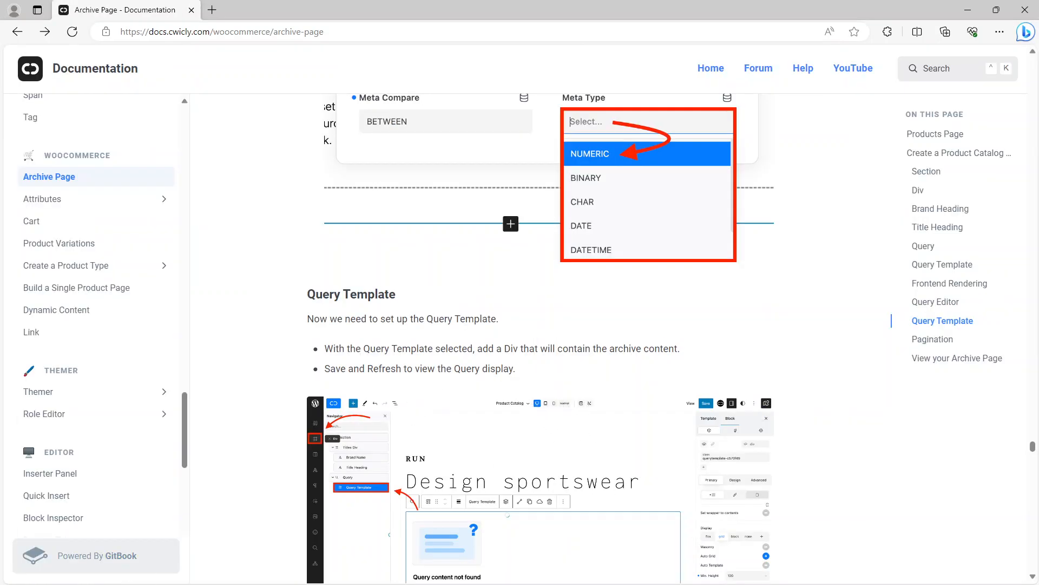
pyautogui.scroll(-4, 439, 390)
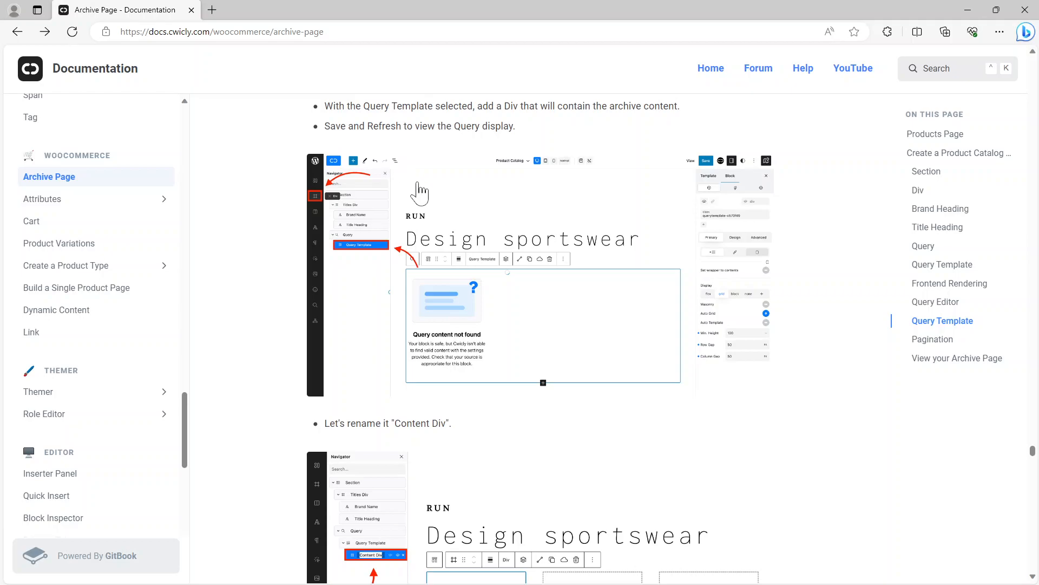
pyautogui.scroll(2, 419, 195)
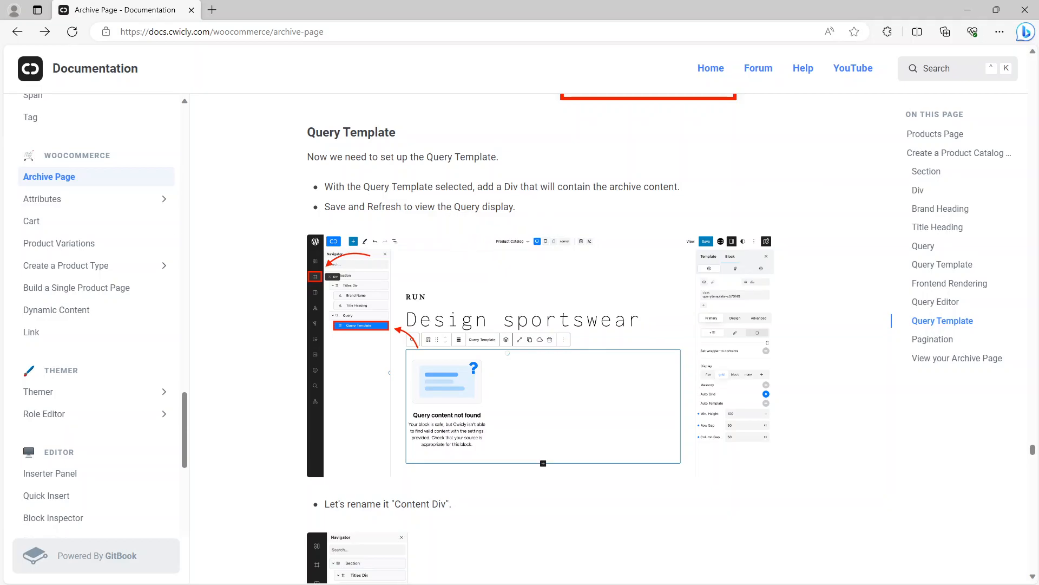
# Return to the Product Catalog template, close the Query Editor, and select the Query Template block inside the Query.
pyautogui.hotkey('alt', 'Tab')
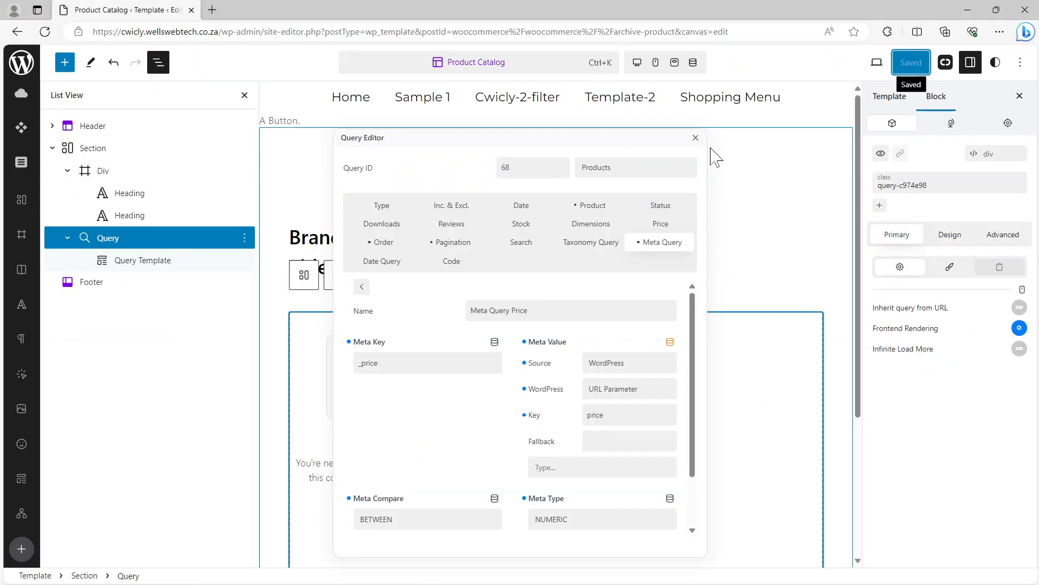
pyautogui.click(696, 139)
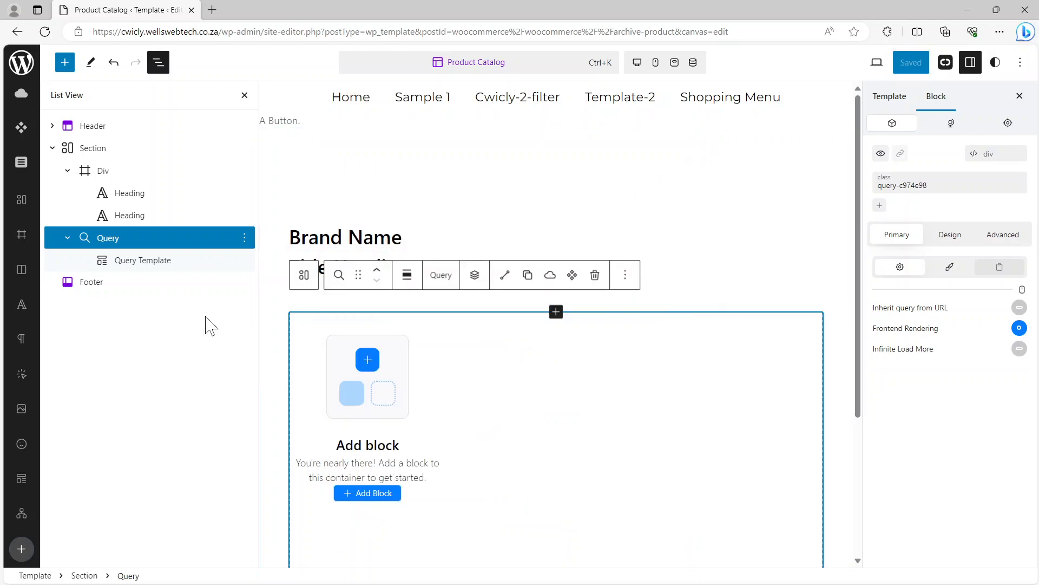
pyautogui.click(149, 272)
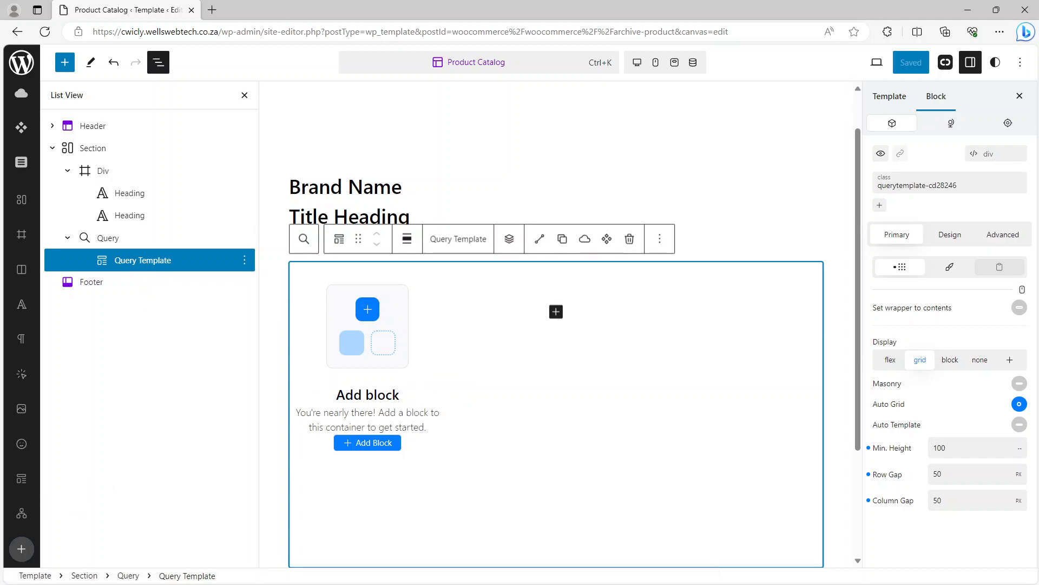
pyautogui.hotkey('alt', 'Left')
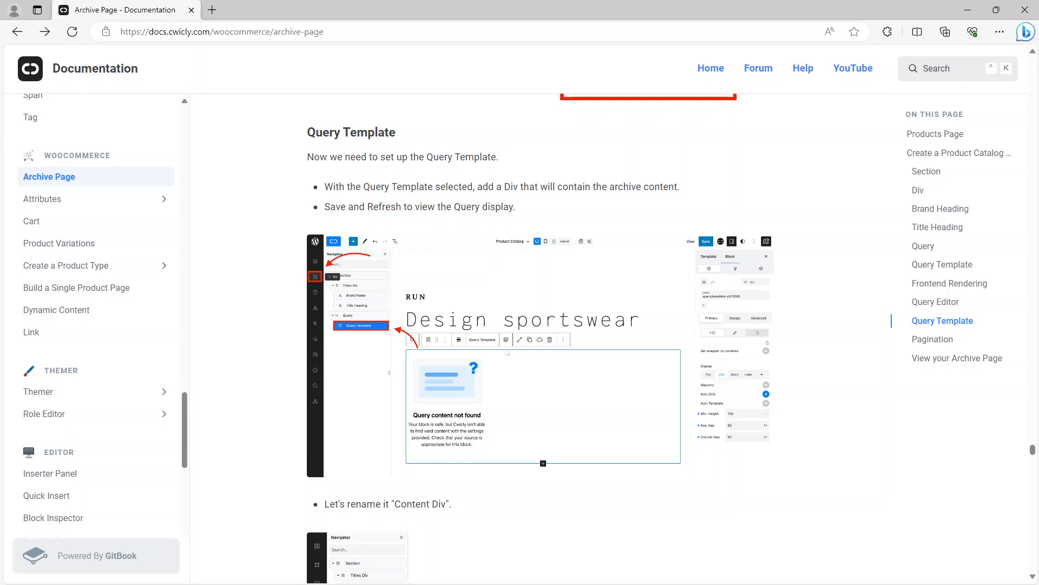
pyautogui.hotkey('alt', 'Right')
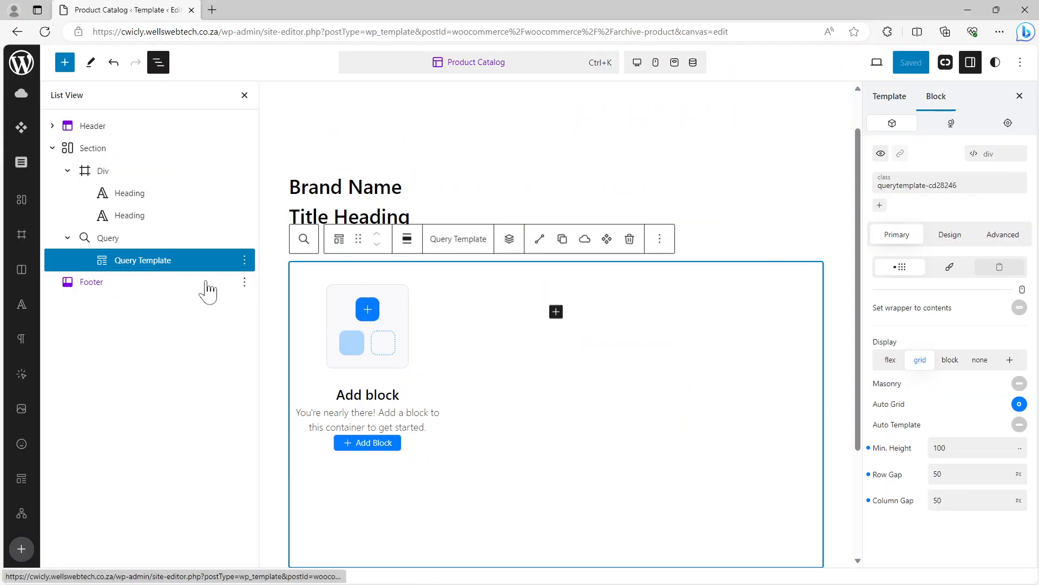
# Add a Div block inside the Query Template.
pyautogui.click(508, 239)
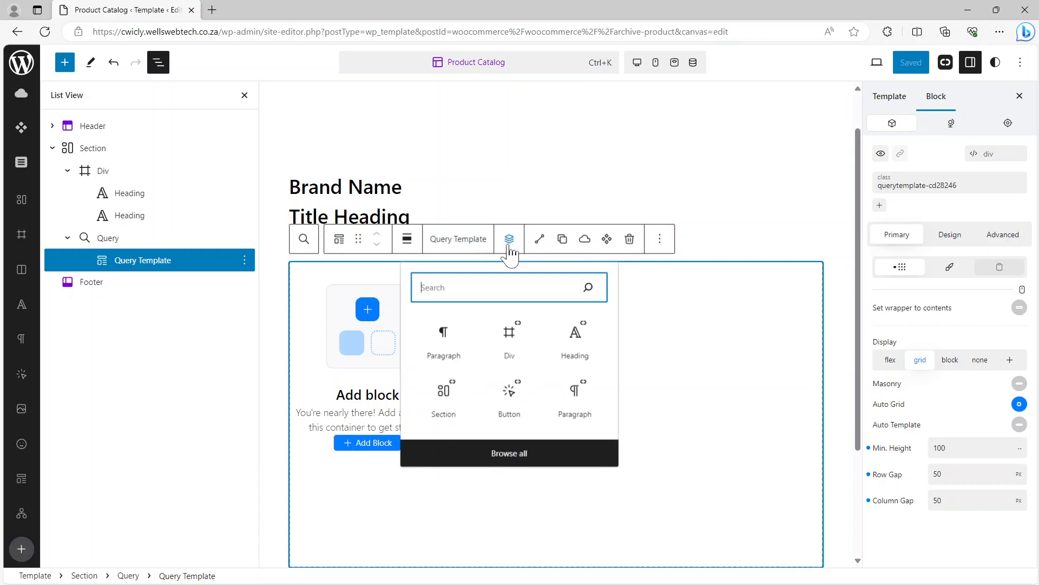
pyautogui.click(515, 342)
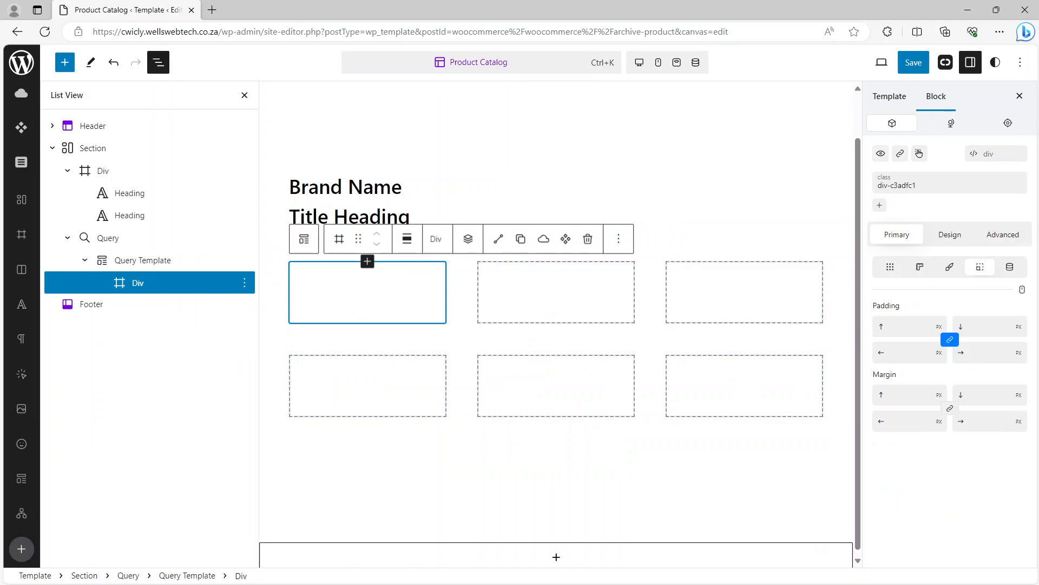
# Switch to the Cwicly Archive Page documentation and examine the Query Template instructions for laying out the content Div.
pyautogui.hotkey('alt', 'Tab')
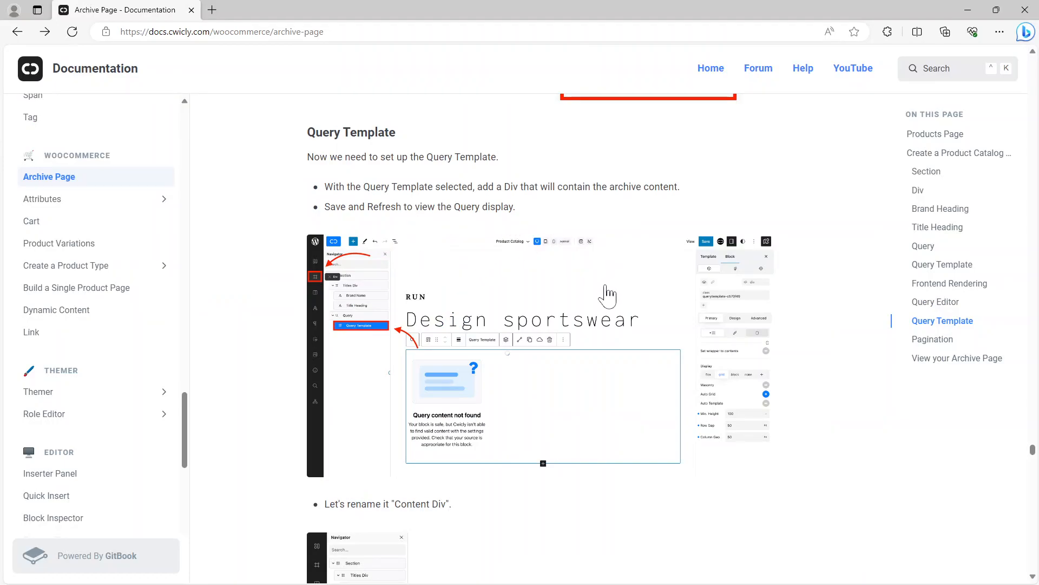
pyautogui.scroll(-6, 608, 295)
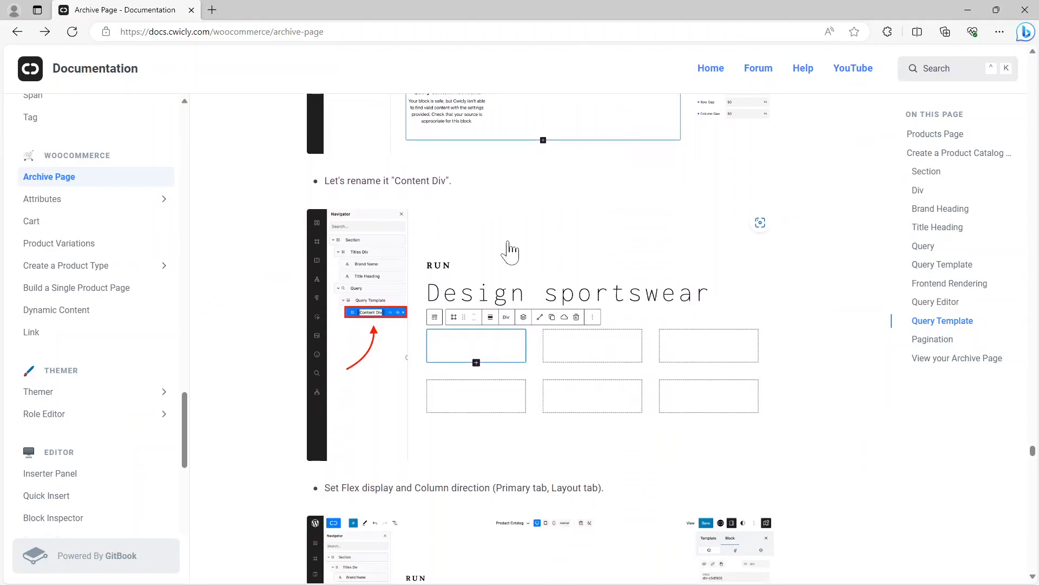
pyautogui.scroll(-1, 575, 245)
pyautogui.scroll(-3, 572, 250)
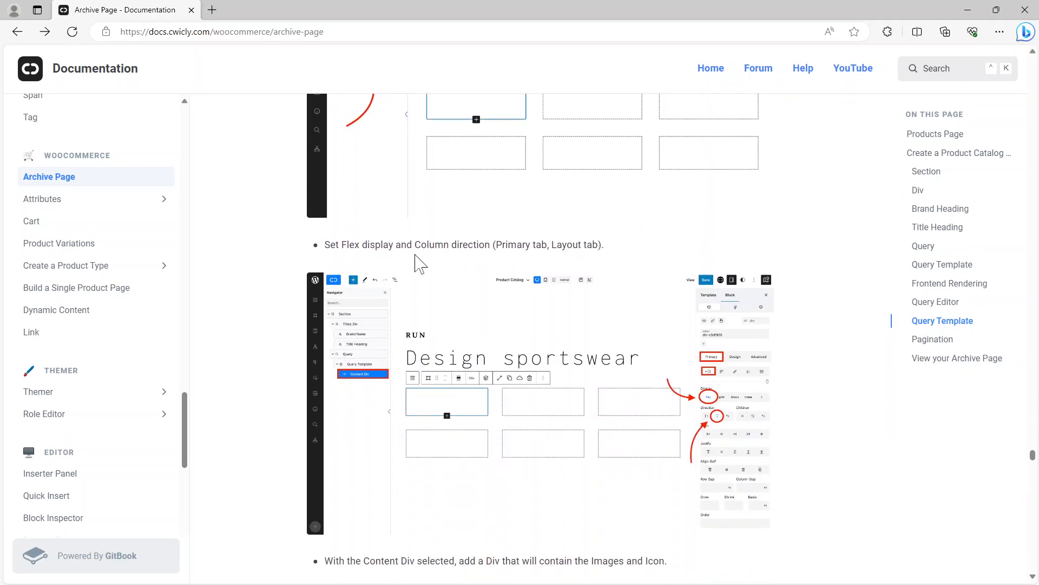
pyautogui.scroll(-1, 455, 265)
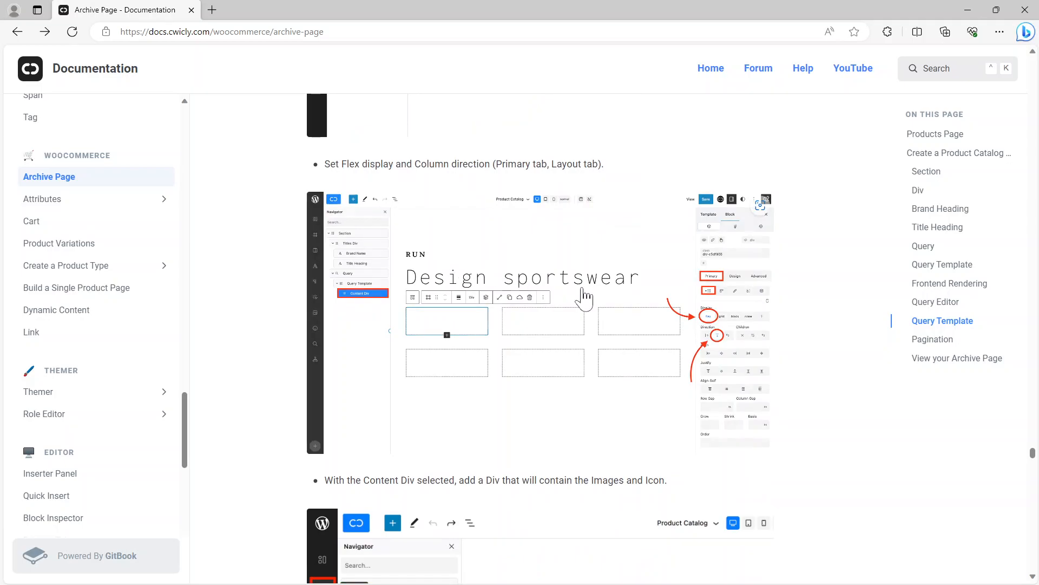
pyautogui.click(584, 299)
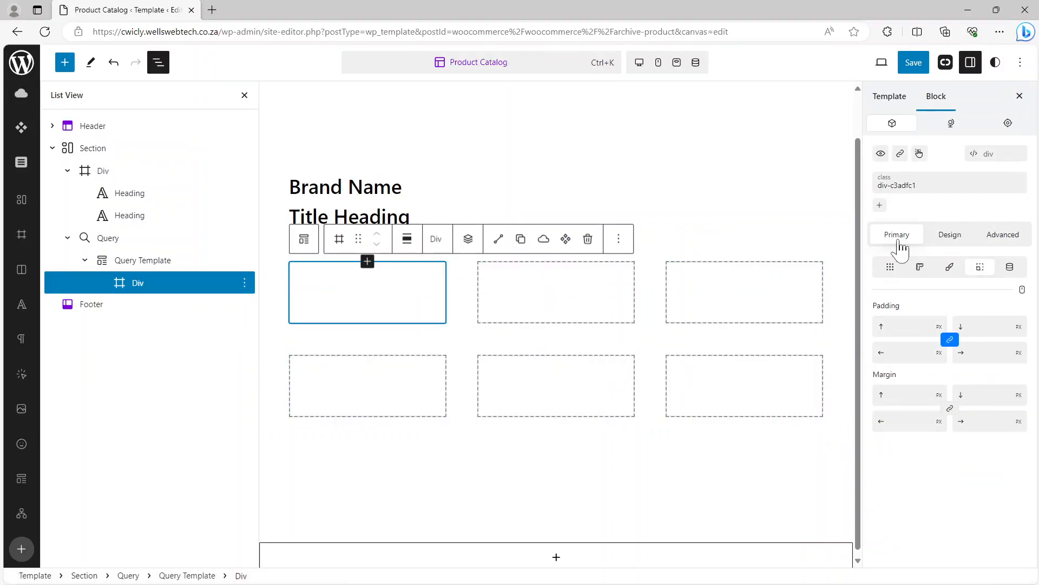
# Back in the site editor, set the Query Template's Div to flex display with column direction and save the Product Catalog template.
pyautogui.click(890, 266)
pyautogui.click(890, 323)
pyautogui.click(911, 367)
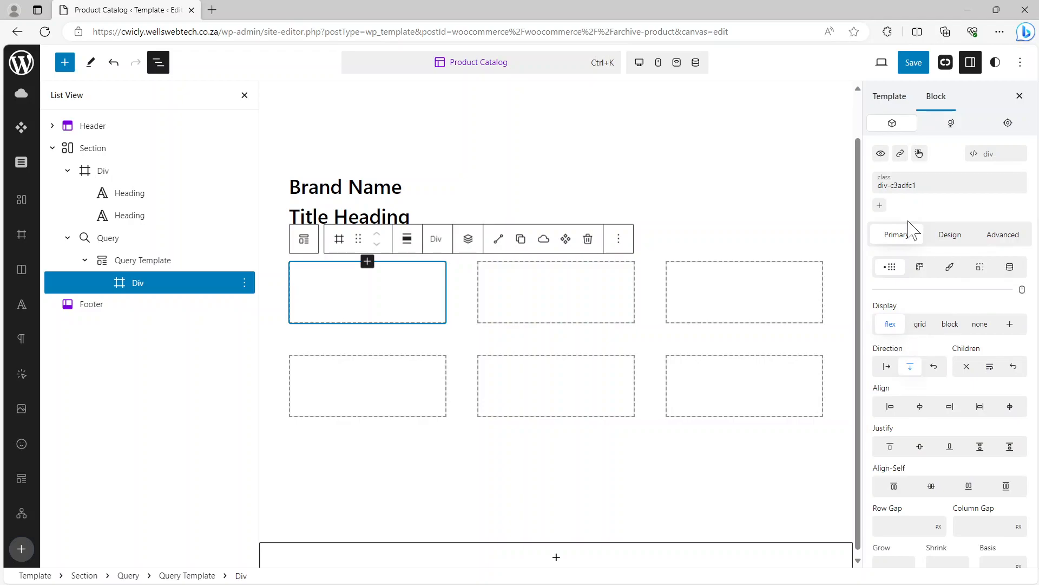
pyautogui.click(914, 63)
pyautogui.click(916, 65)
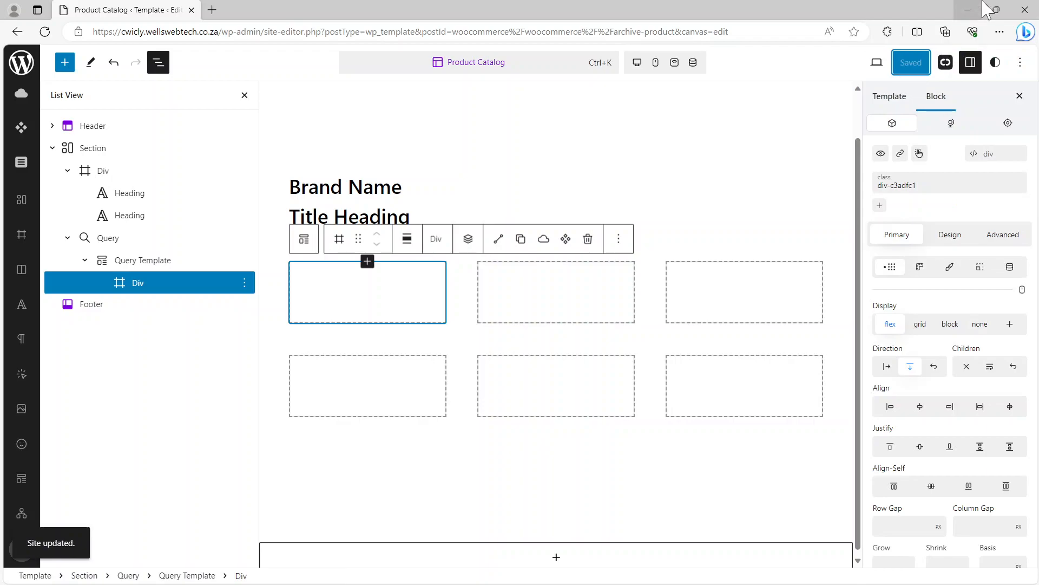
# Check the documentation's instructions for the Div holding the images and icon, and add a Div inside the content Div.
pyautogui.click(968, 13)
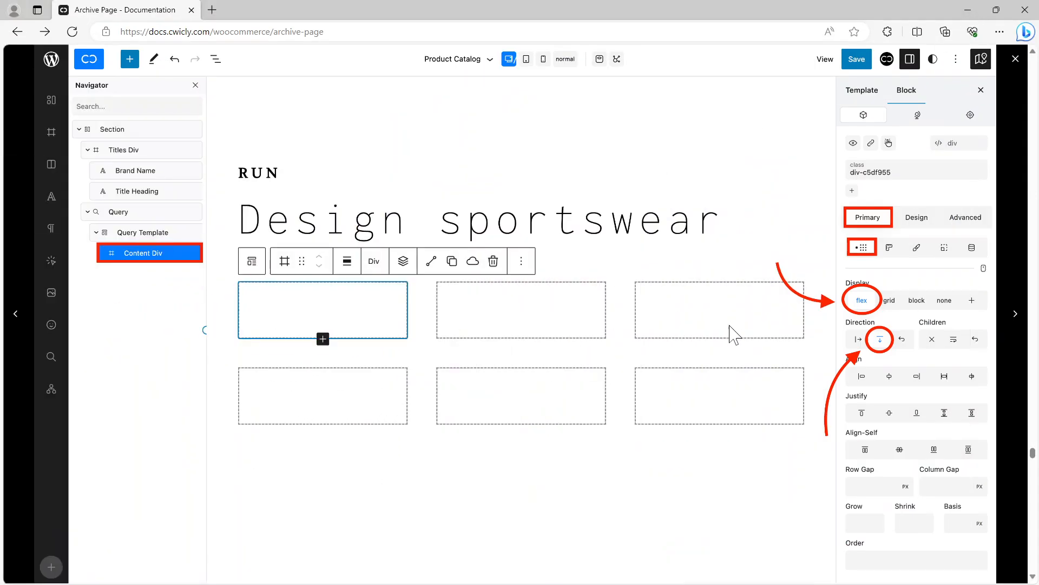
pyautogui.click(1016, 60)
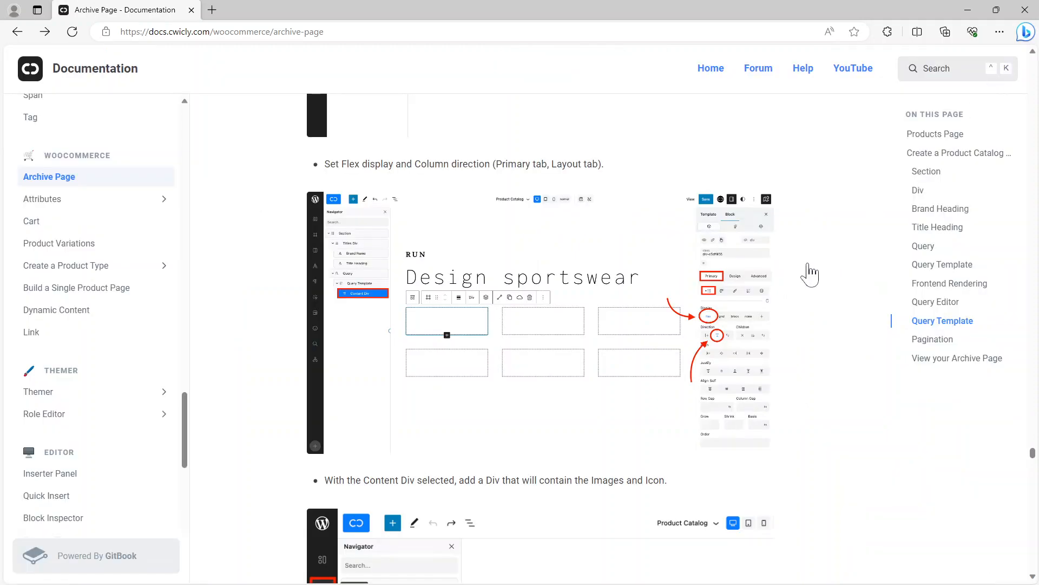
pyautogui.scroll(-6, 520, 361)
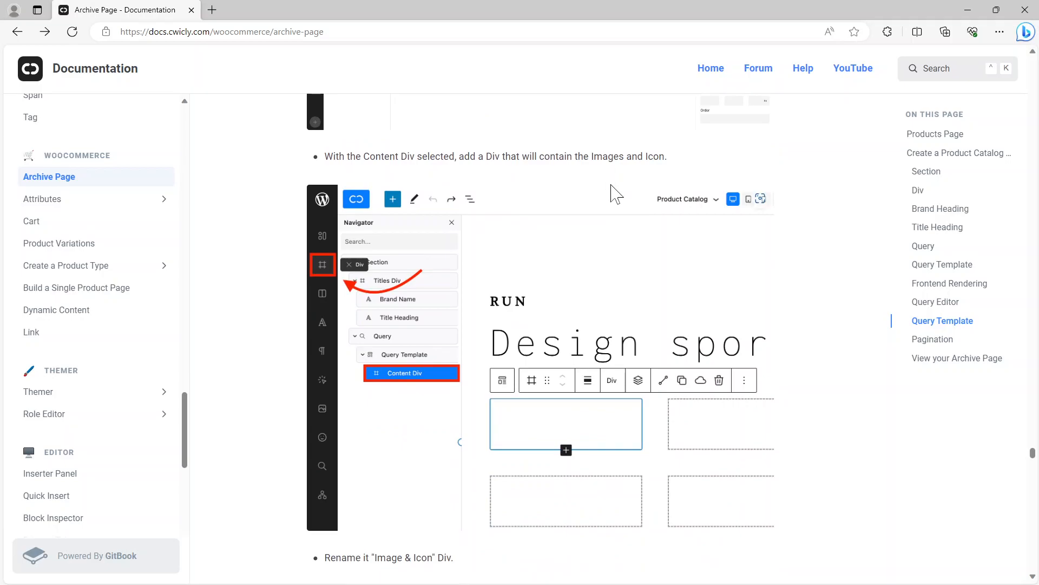
pyautogui.scroll(-3, 612, 193)
pyautogui.scroll(-2, 612, 194)
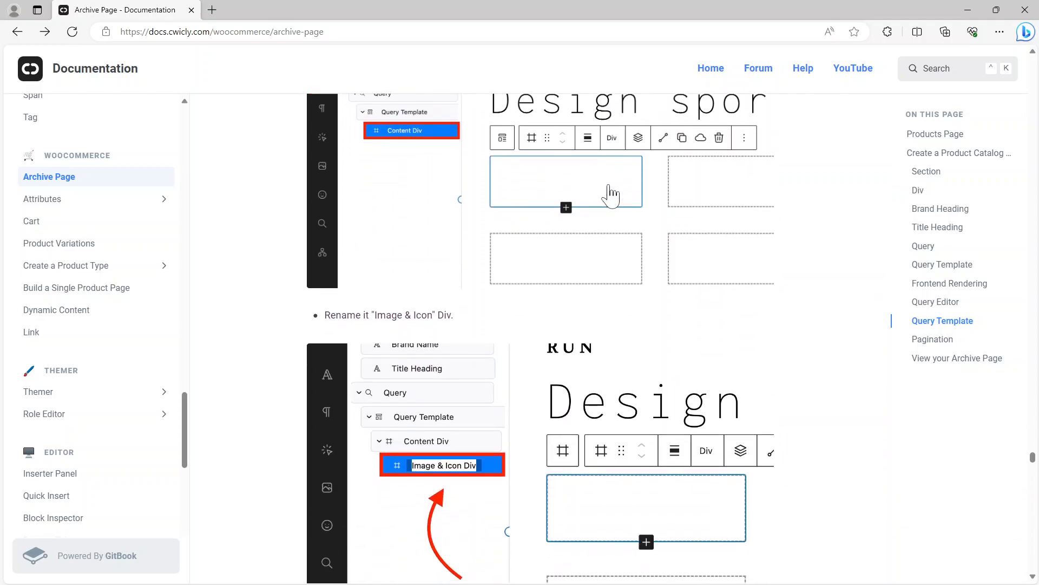
pyautogui.scroll(4, 612, 194)
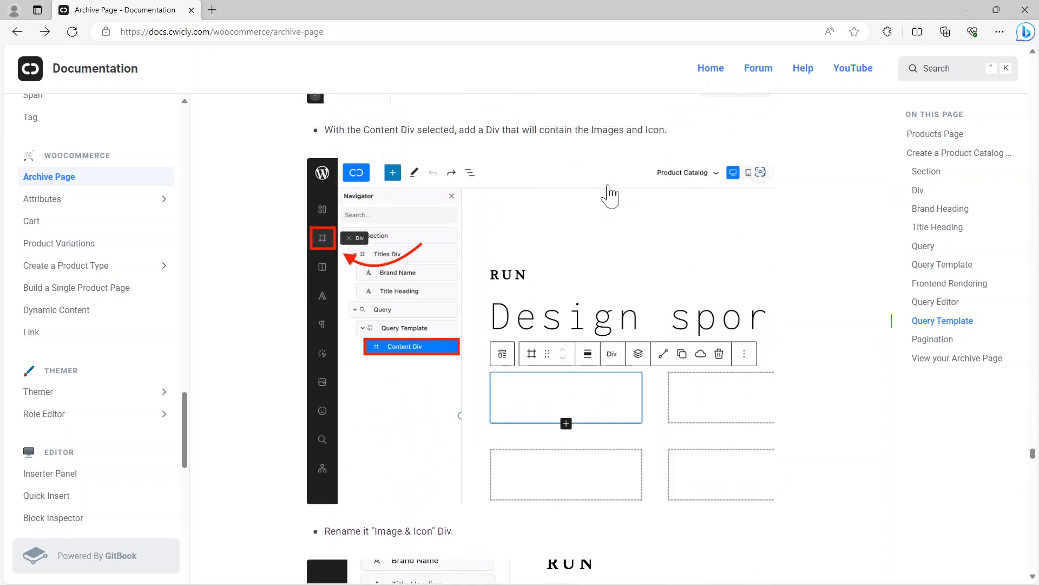
pyautogui.scroll(-5, 609, 194)
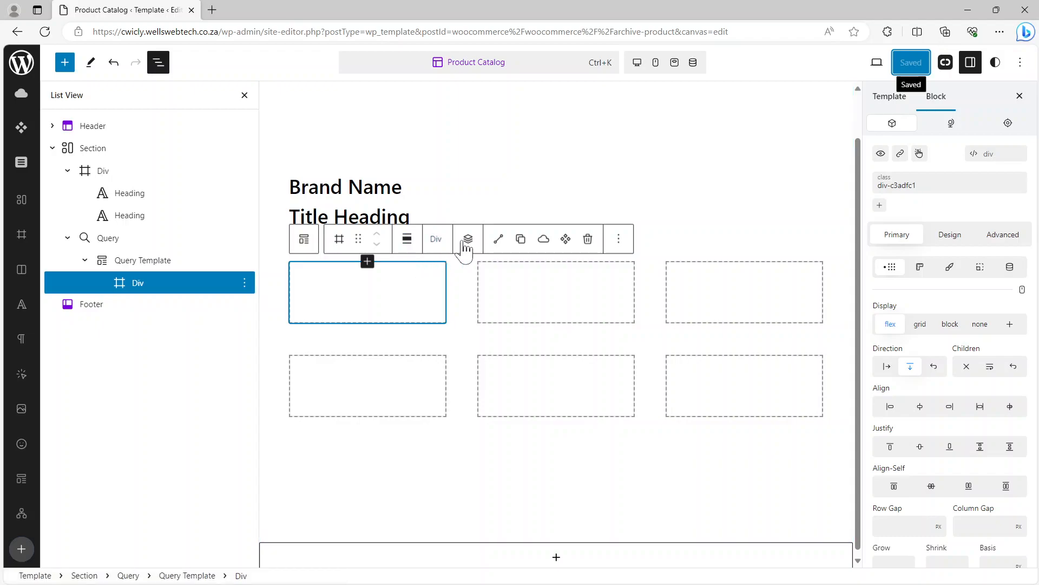
pyautogui.click(402, 337)
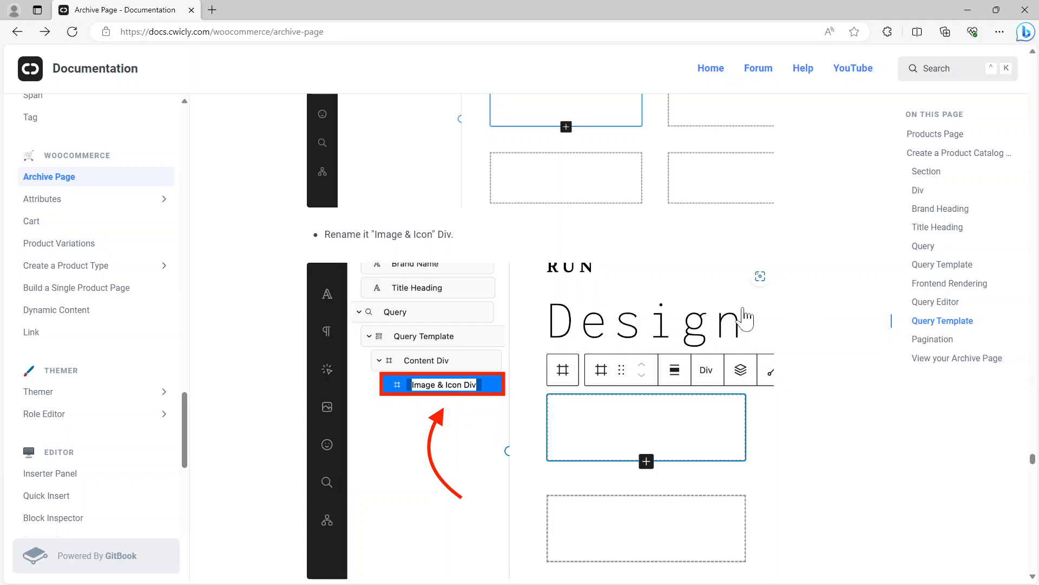
# Following the documentation's layout instructions, set the nested Div to flex display with column direction and save the template.
pyautogui.scroll(-7, 747, 320)
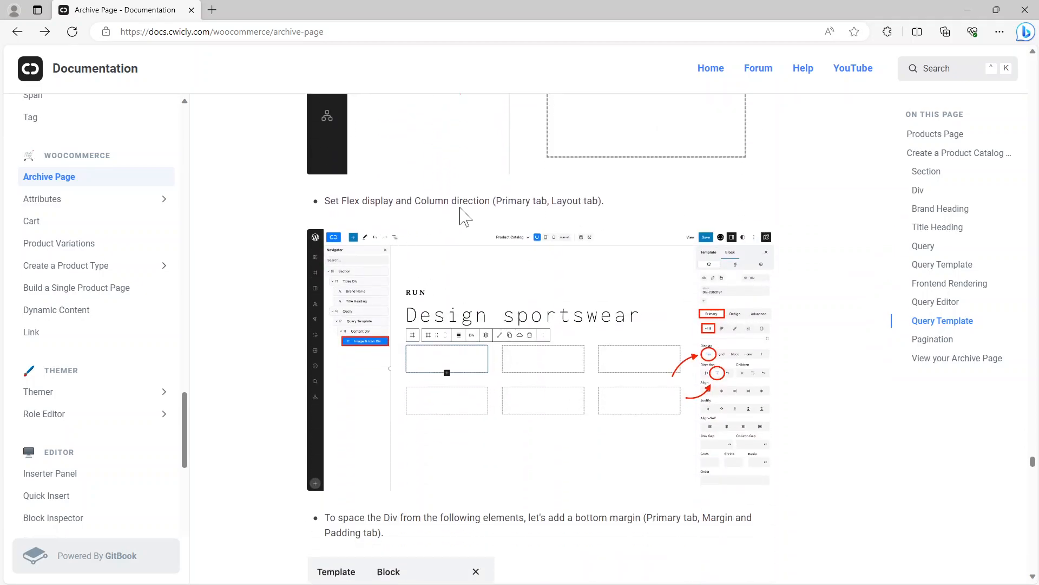
pyautogui.click(697, 338)
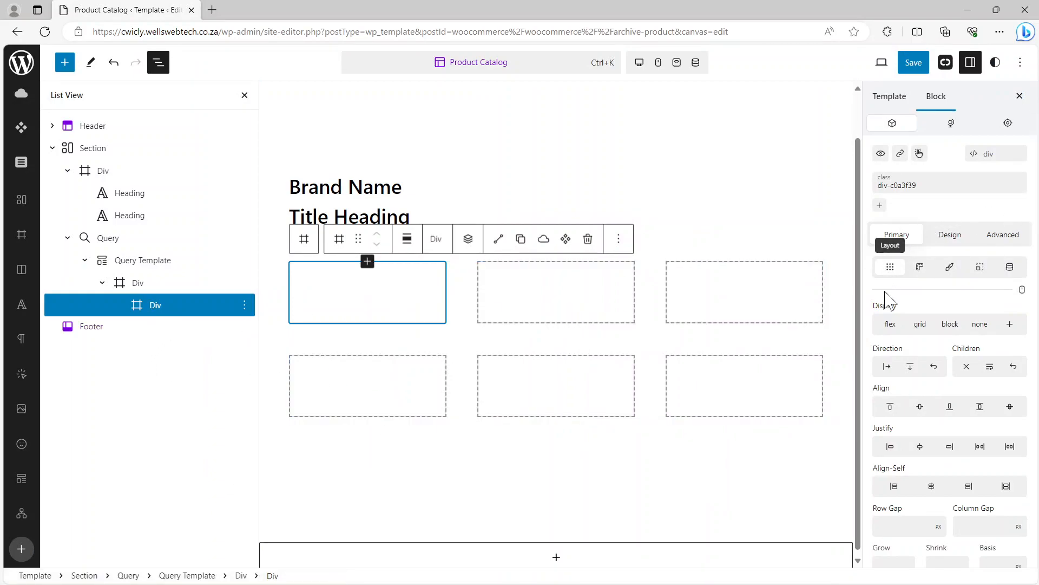
pyautogui.click(893, 324)
pyautogui.click(912, 366)
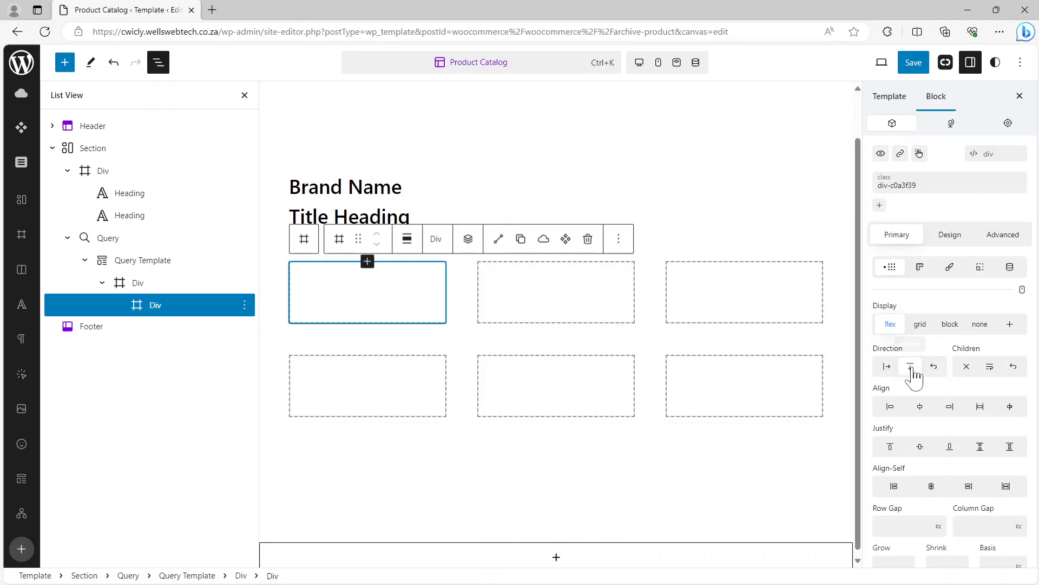
pyautogui.click(922, 70)
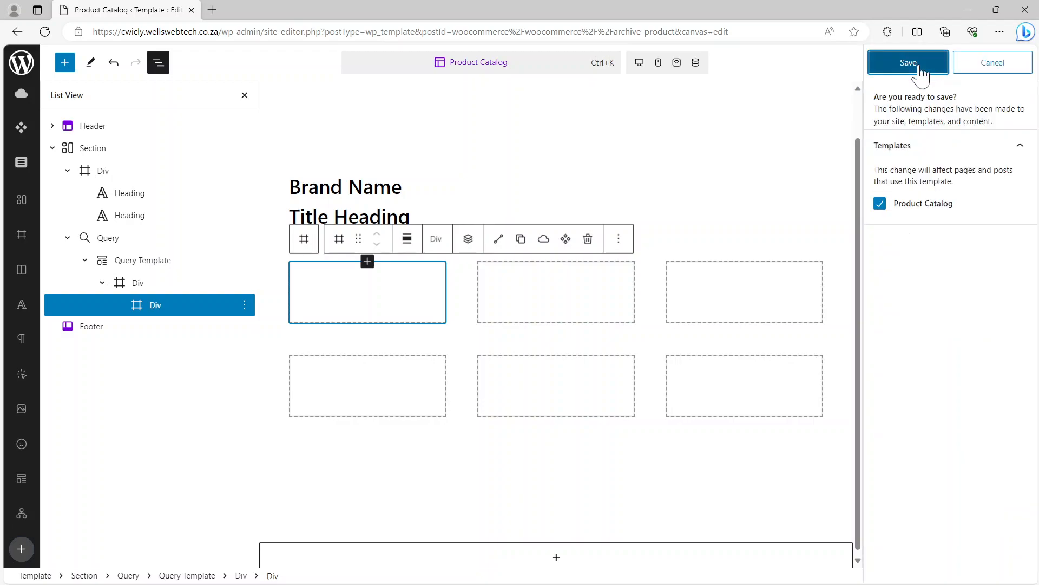
pyautogui.click(910, 64)
# Return to the Cwicly documentation and examine which margin setting spaces the nested Div from the following elements.
pyautogui.click(969, 10)
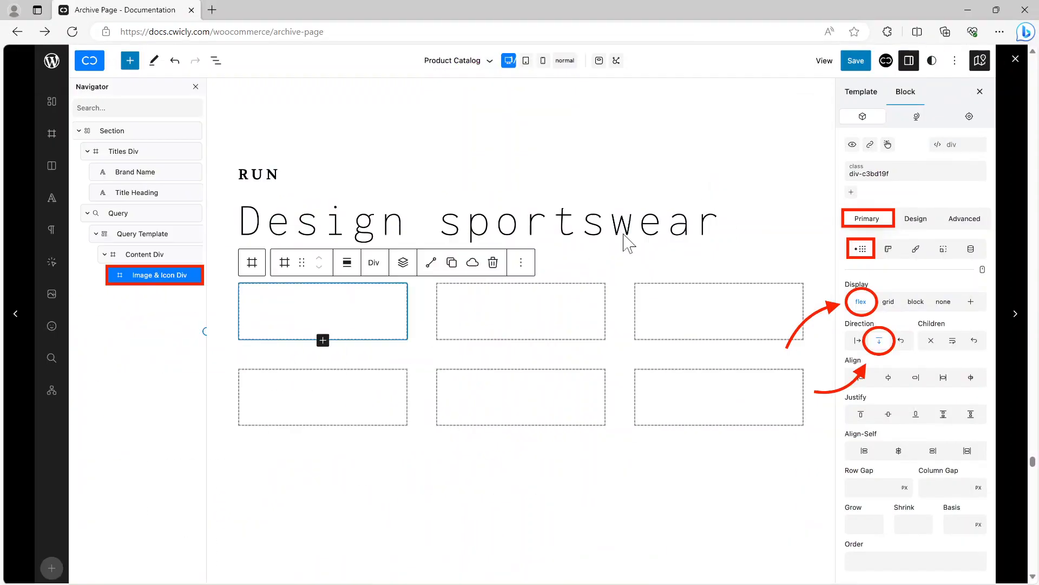
pyautogui.click(1016, 59)
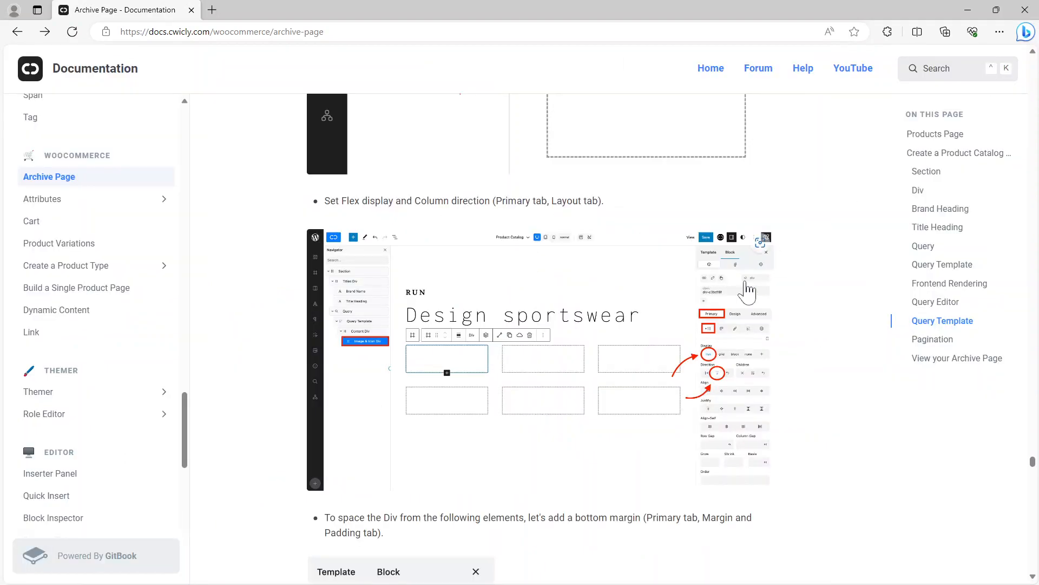
pyautogui.scroll(-5, 580, 347)
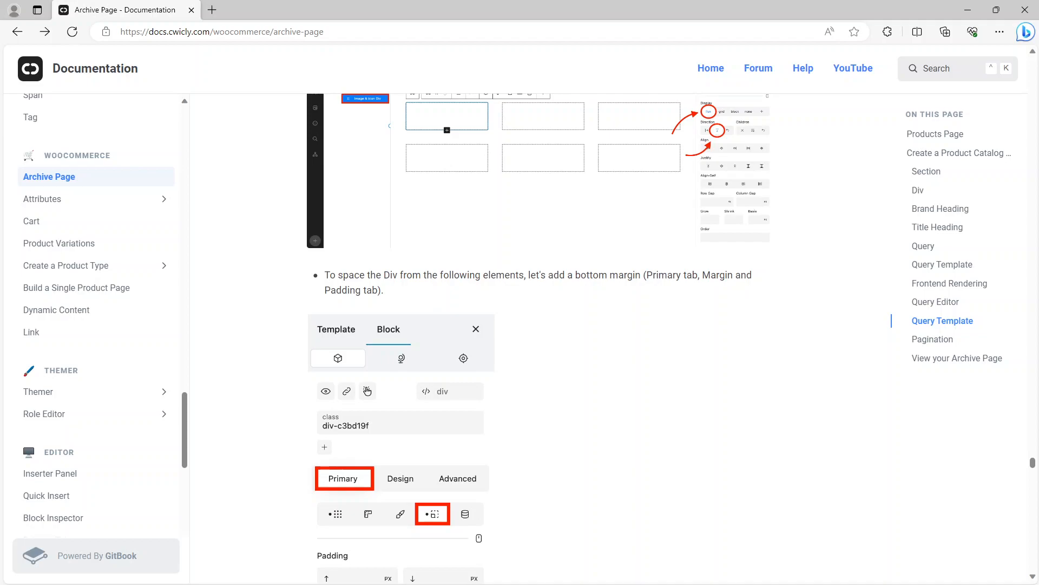
pyautogui.scroll(-5, 557, 286)
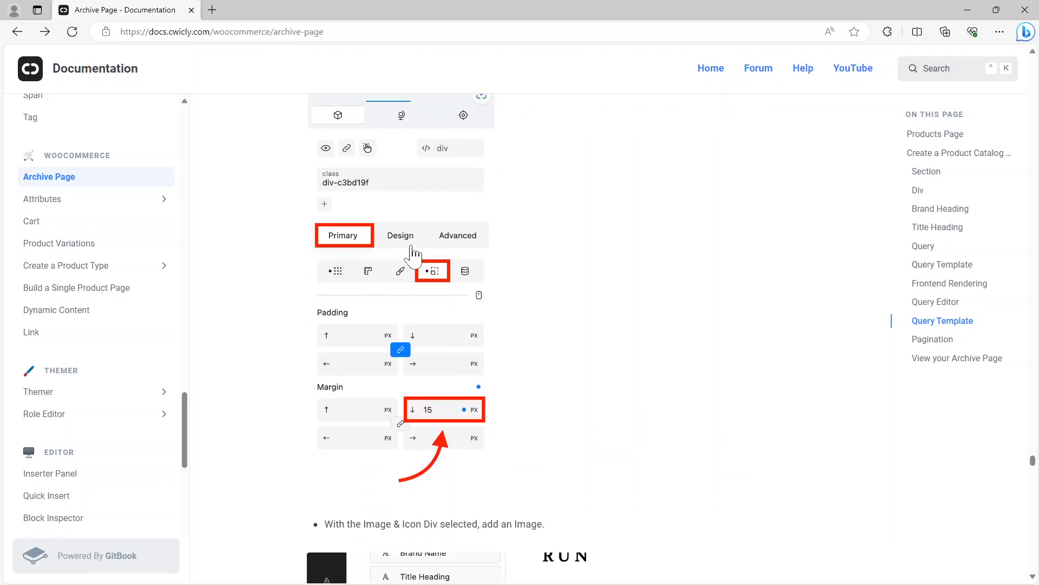
pyautogui.scroll(2, 405, 255)
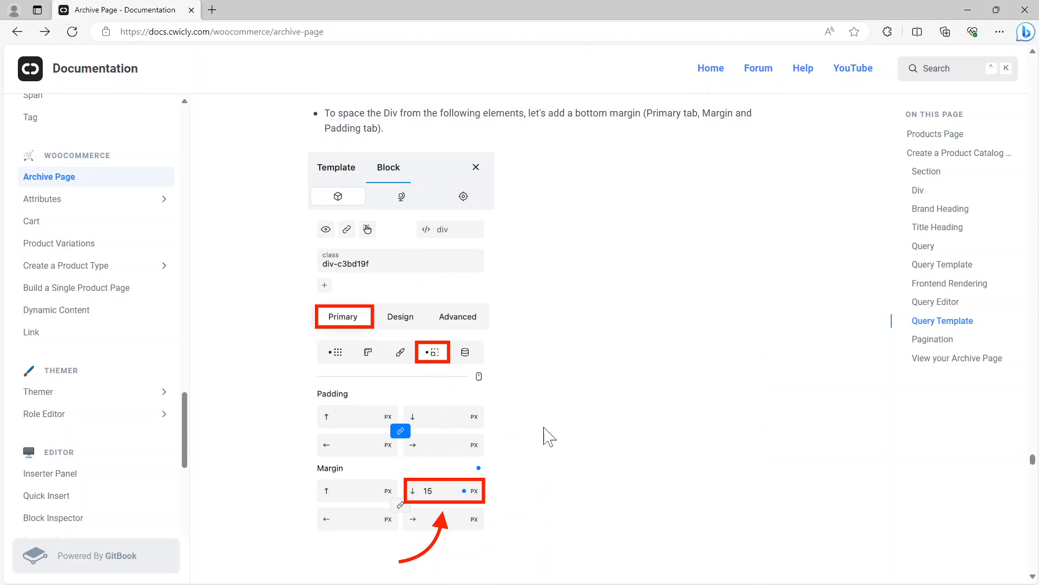
pyautogui.scroll(6, 546, 433)
pyautogui.scroll(-3, 588, 433)
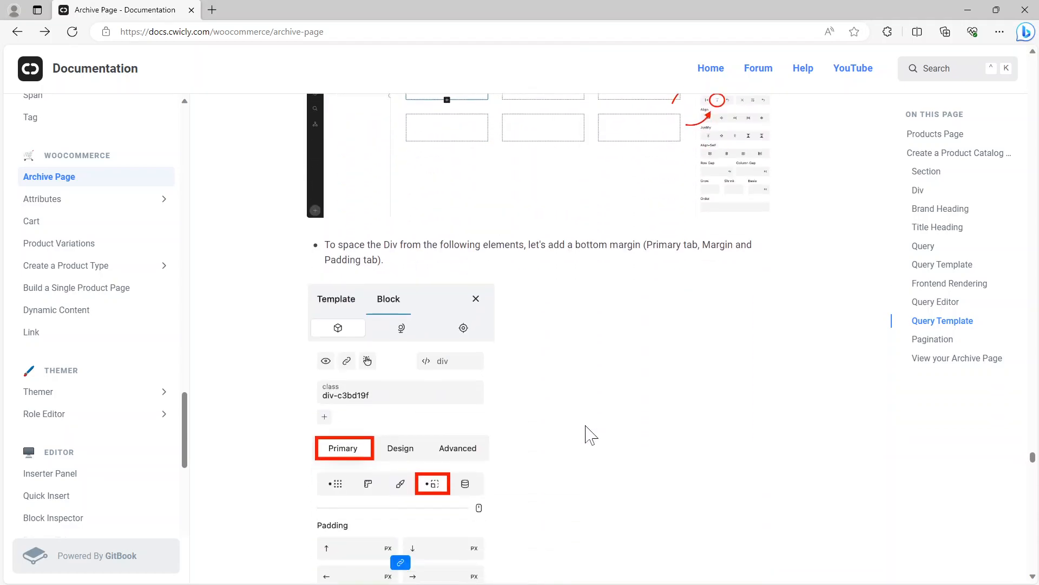
pyautogui.scroll(1, 590, 434)
pyautogui.scroll(-3, 592, 434)
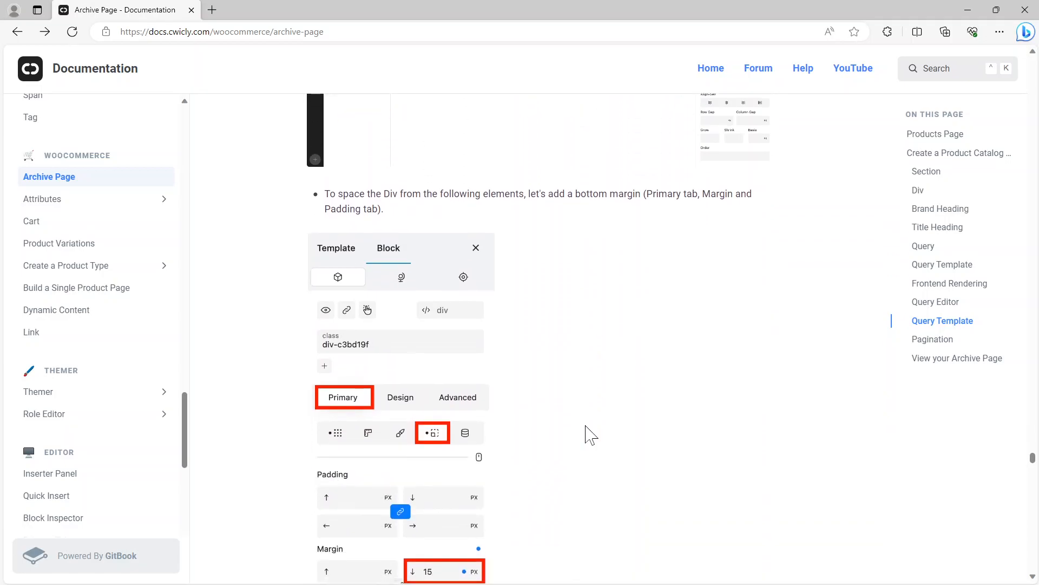
pyautogui.scroll(-3, 561, 409)
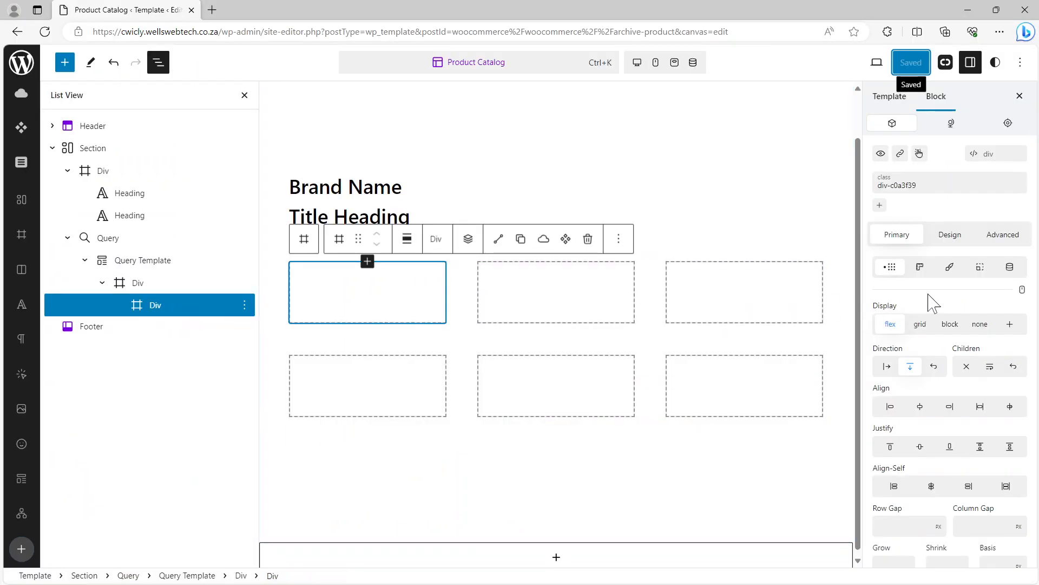
# In the site editor, set the nested Div's bottom margin to 15 px and save the template.
pyautogui.click(980, 267)
pyautogui.click(986, 395)
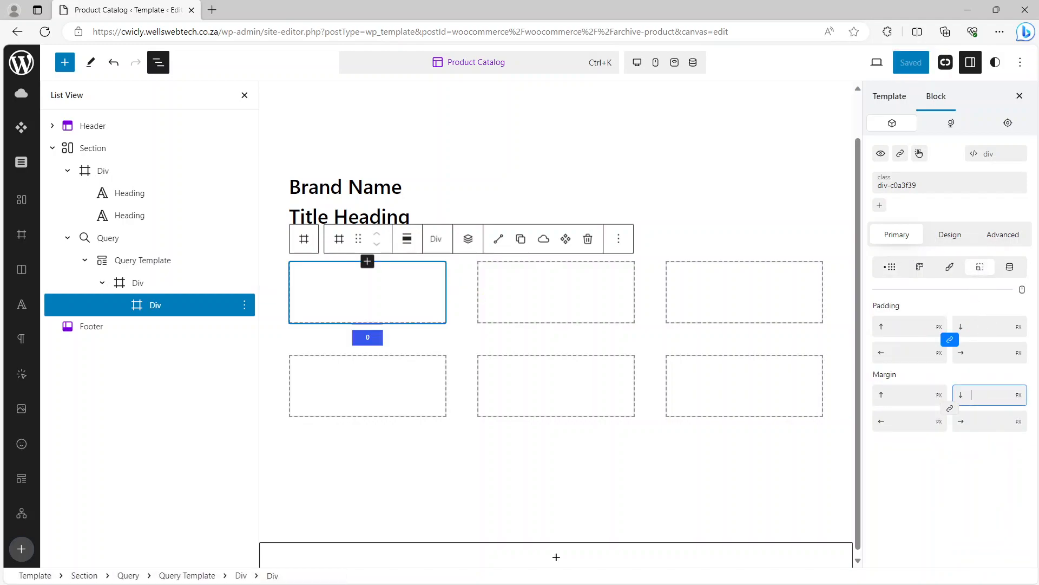
pyautogui.write('15')
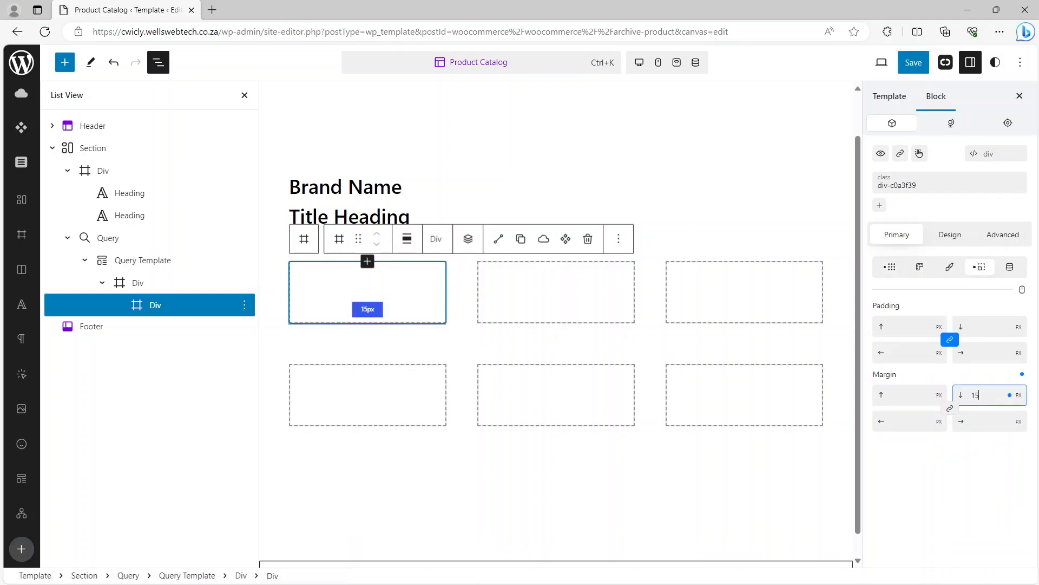
pyautogui.click(914, 72)
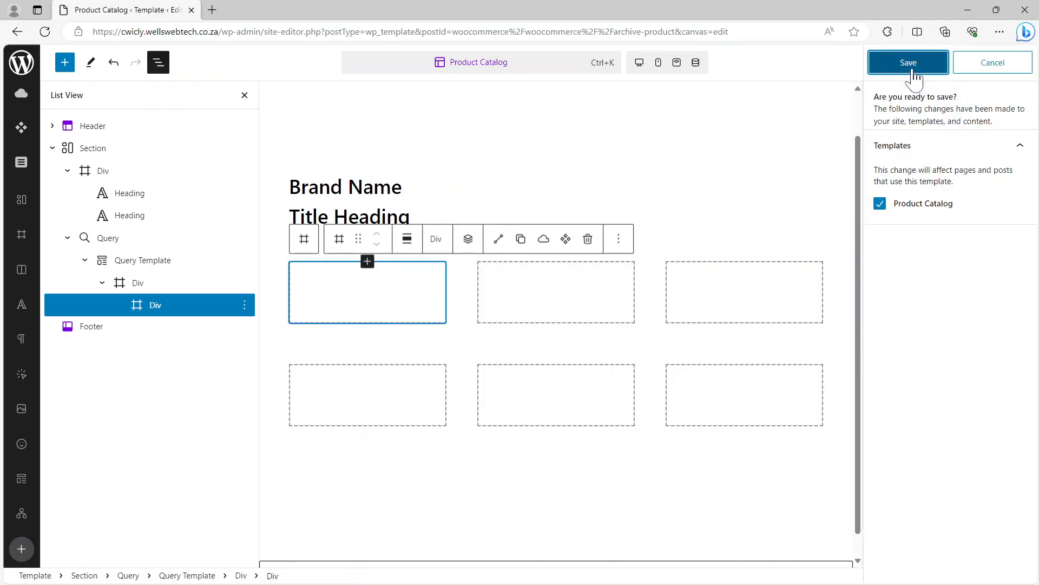
pyautogui.click(913, 72)
# Switch to the Cwicly documentation and examine how to add the product Image and give it a dynamic data source.
pyautogui.click(968, 11)
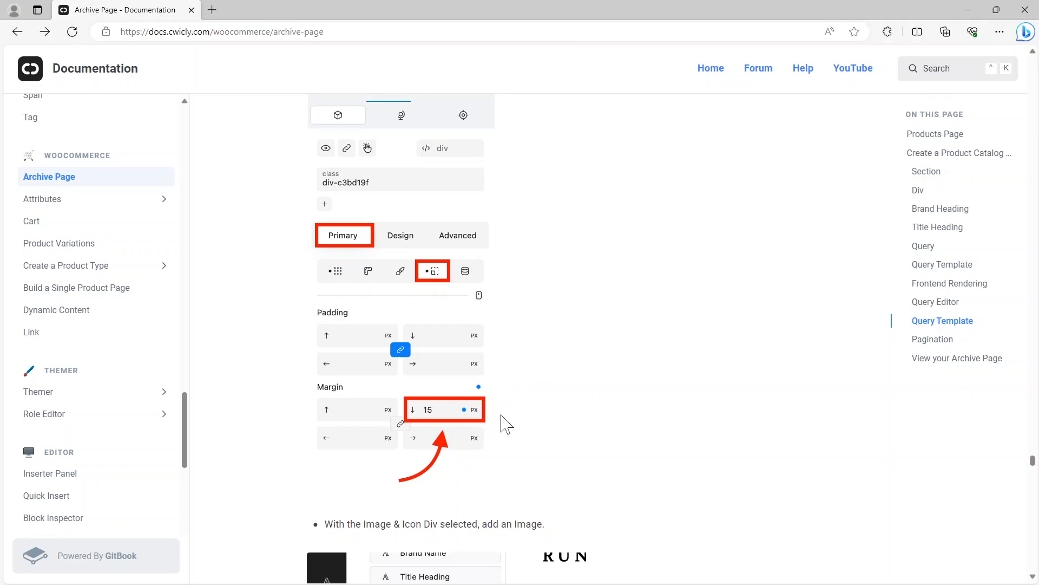
pyautogui.scroll(-6, 498, 401)
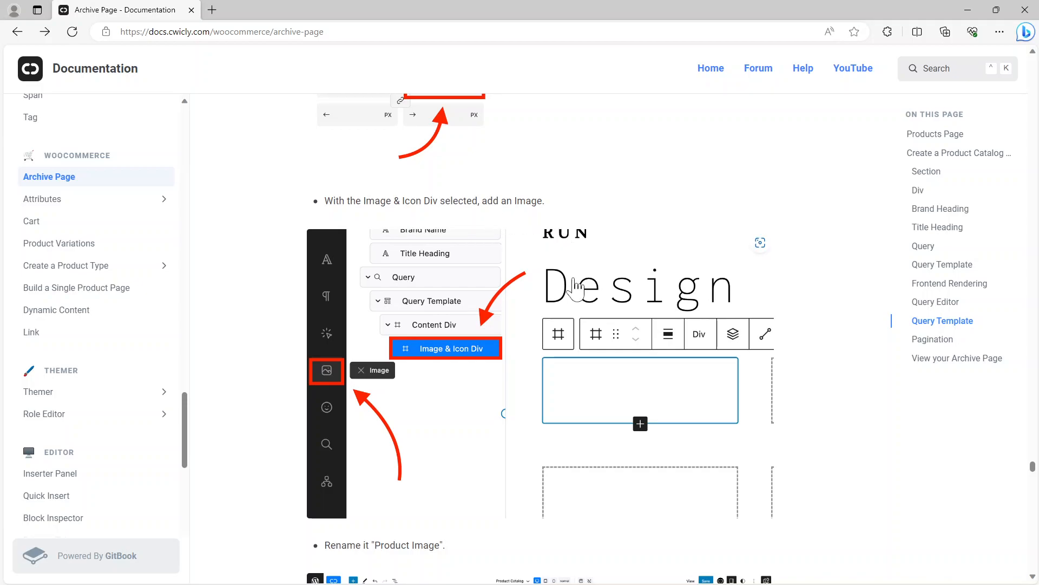
pyautogui.scroll(-6, 573, 288)
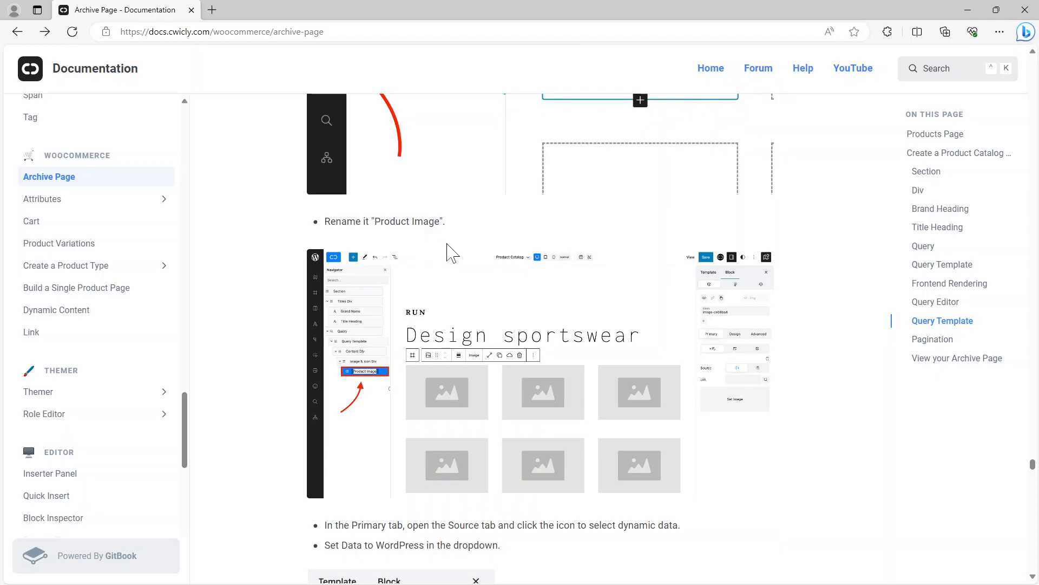
pyautogui.scroll(-5, 485, 282)
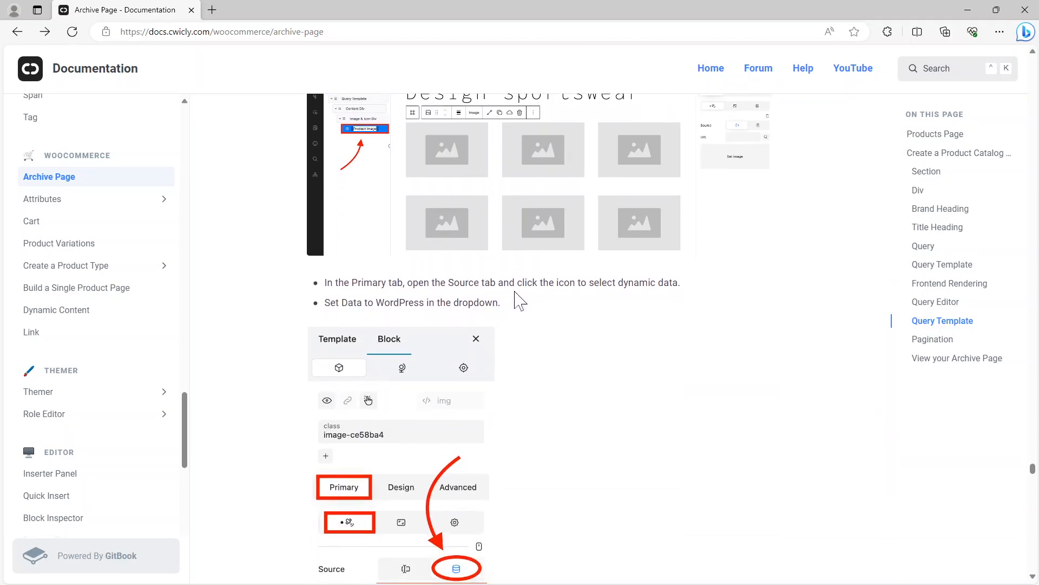
pyautogui.scroll(-5, 520, 301)
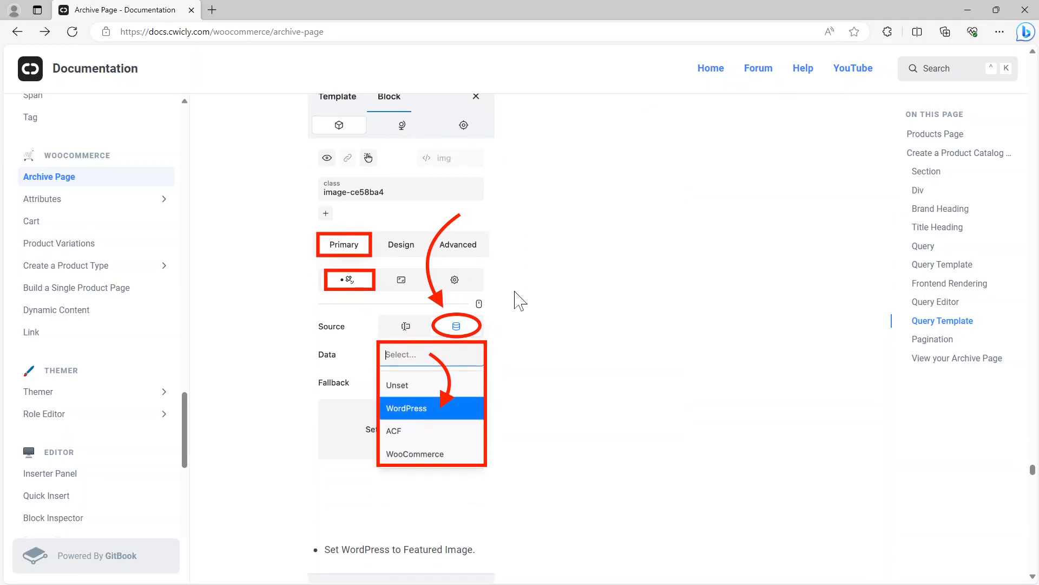
pyautogui.scroll(-3, 515, 297)
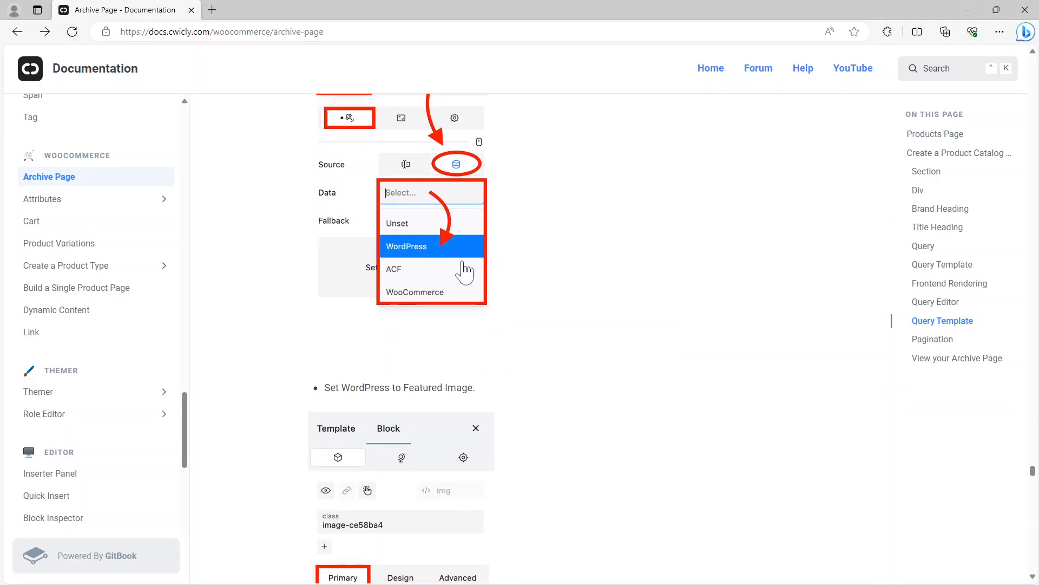
pyautogui.scroll(-8, 520, 278)
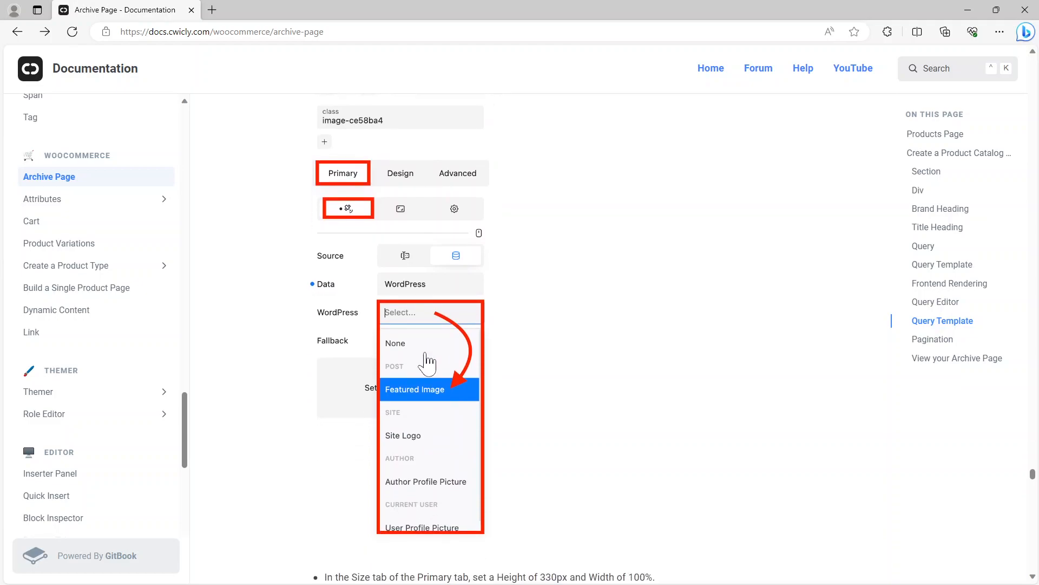
pyautogui.scroll(-6, 542, 389)
pyautogui.scroll(-1, 541, 391)
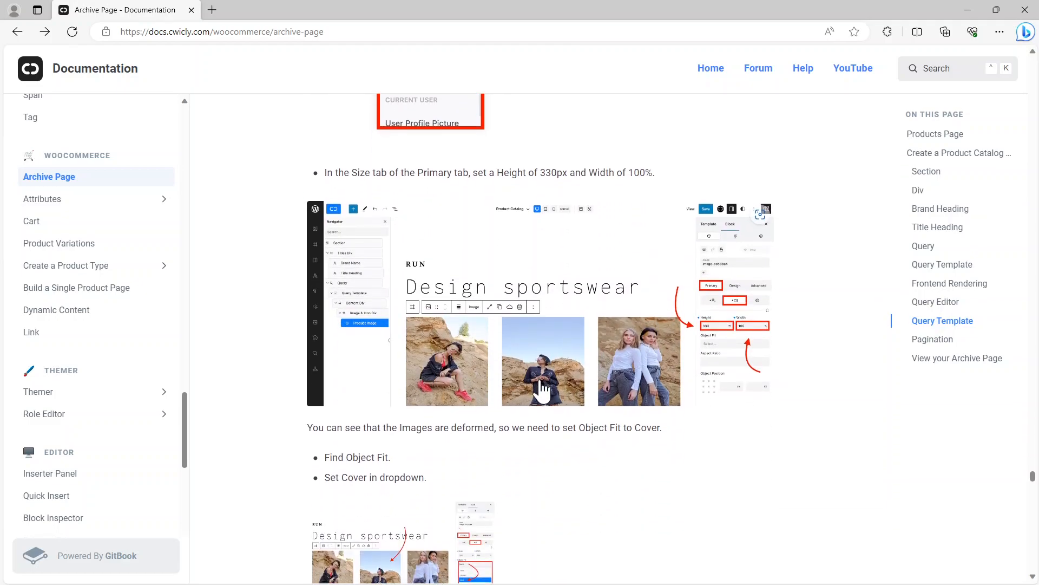
pyautogui.scroll(4, 542, 389)
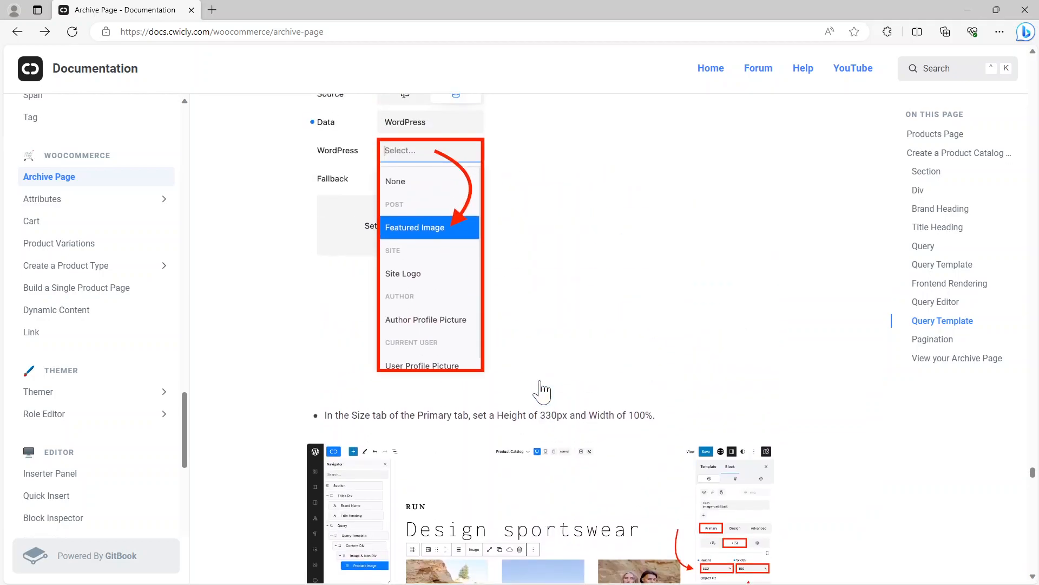
pyautogui.scroll(3, 542, 389)
pyautogui.scroll(1, 546, 390)
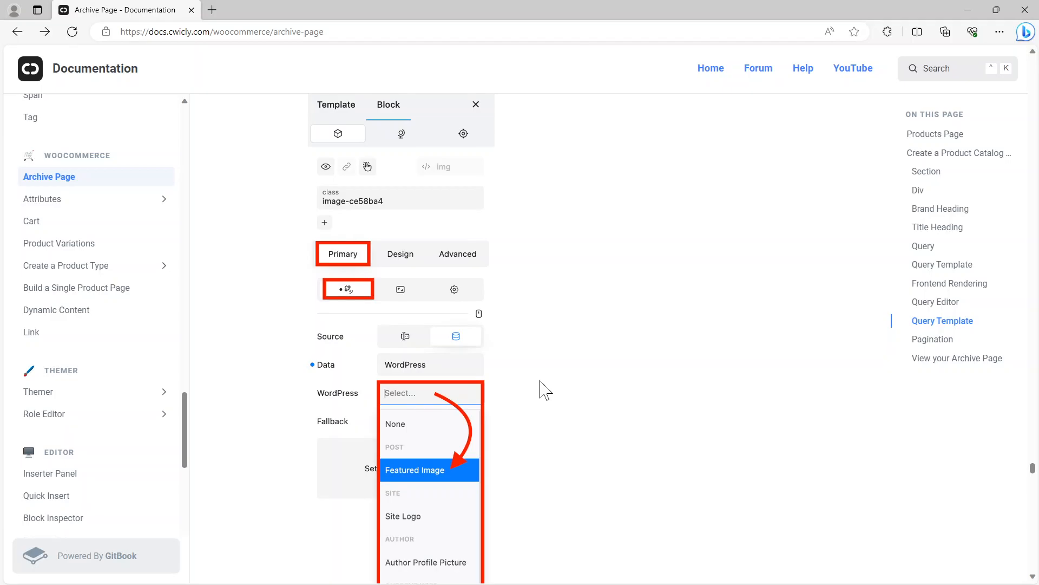
pyautogui.scroll(-1, 545, 390)
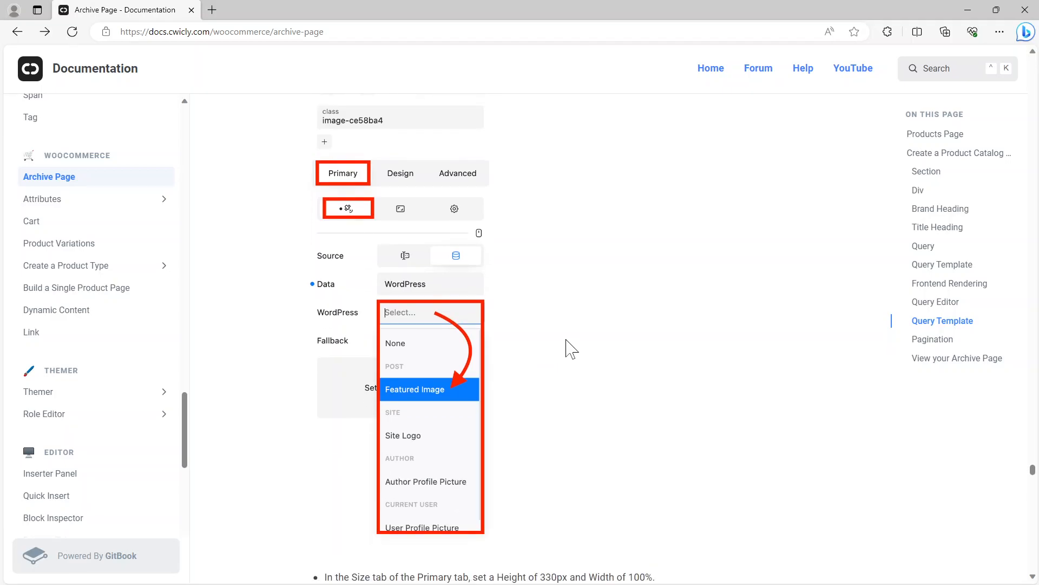
# Return to the site editor and add a Cwicly Image block inside the nested Div.
pyautogui.click(968, 10)
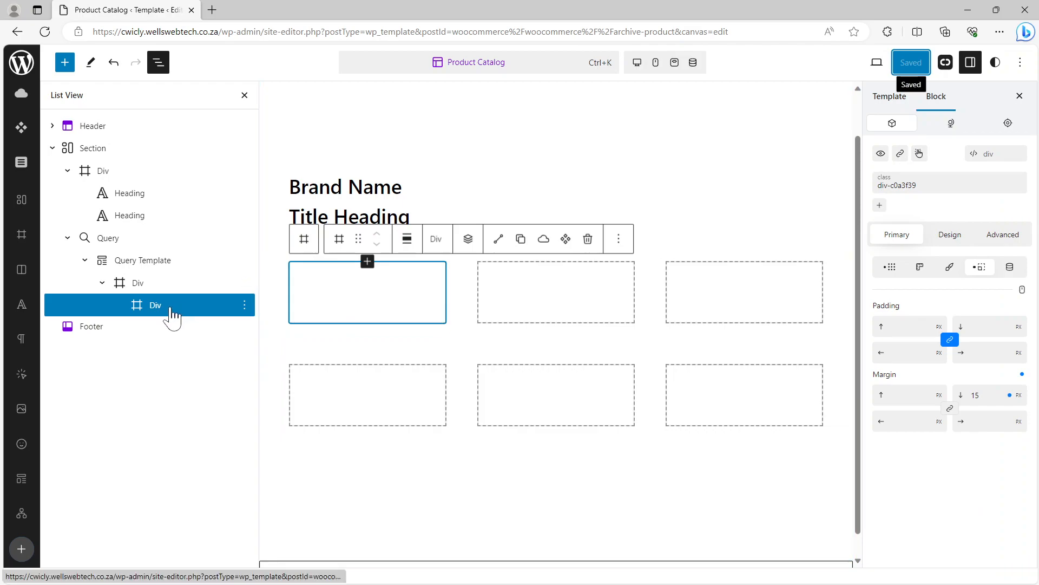
pyautogui.click(469, 240)
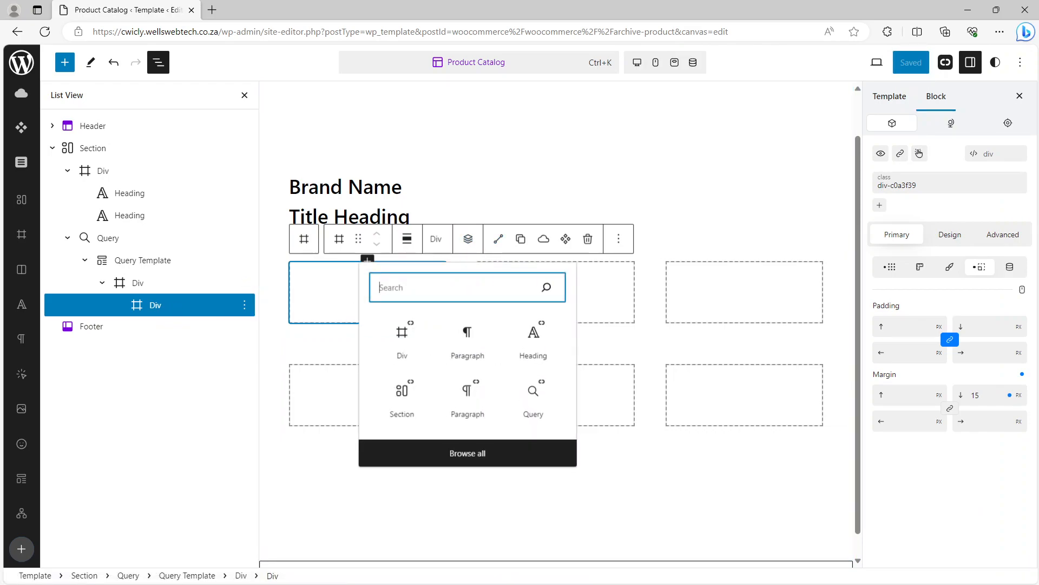
pyautogui.write('image')
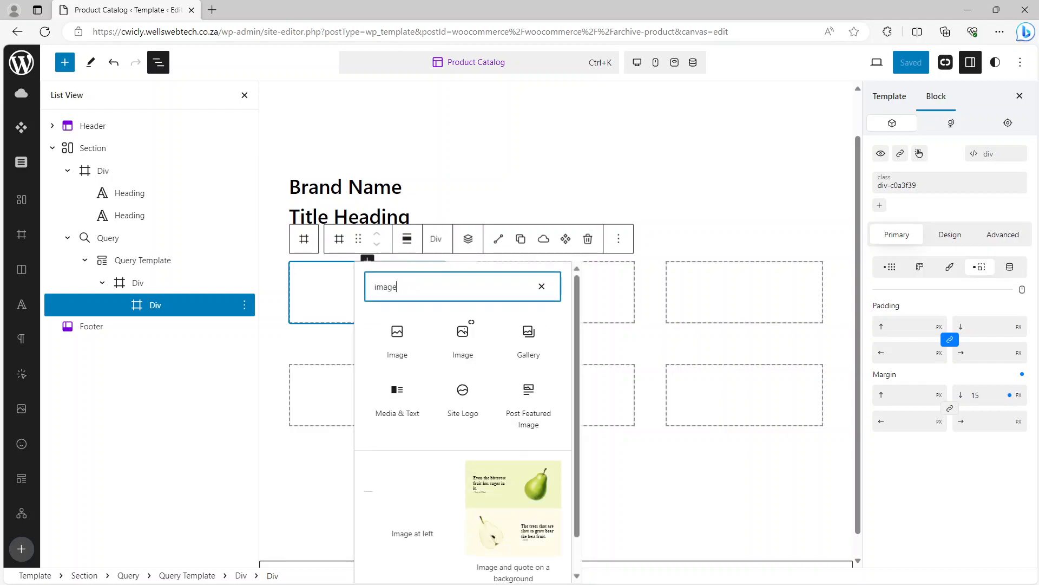
pyautogui.click(463, 342)
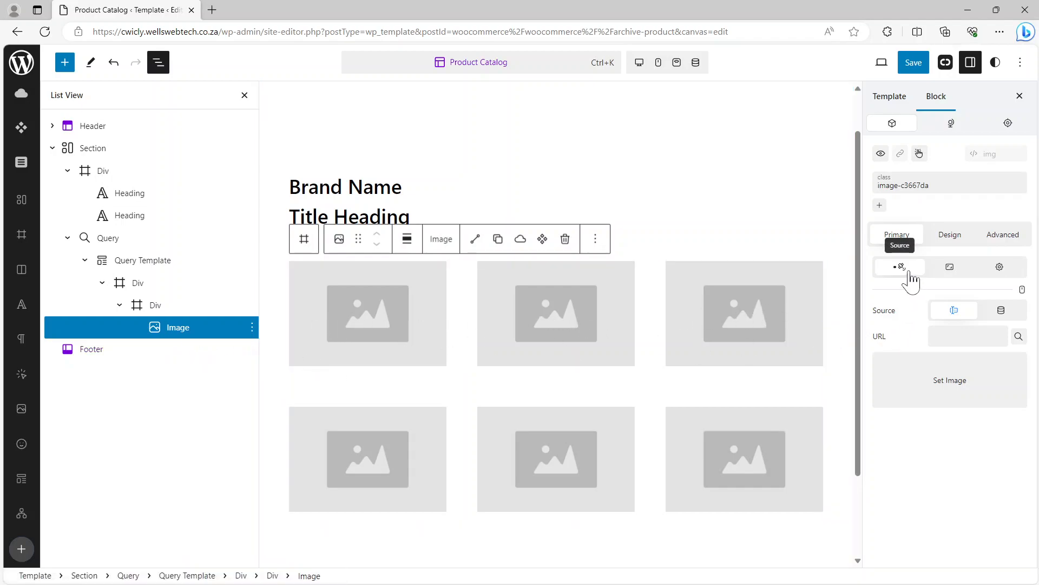
# Set the image's source to dynamic data from WordPress using Featured Image, and save the template.
pyautogui.click(1001, 312)
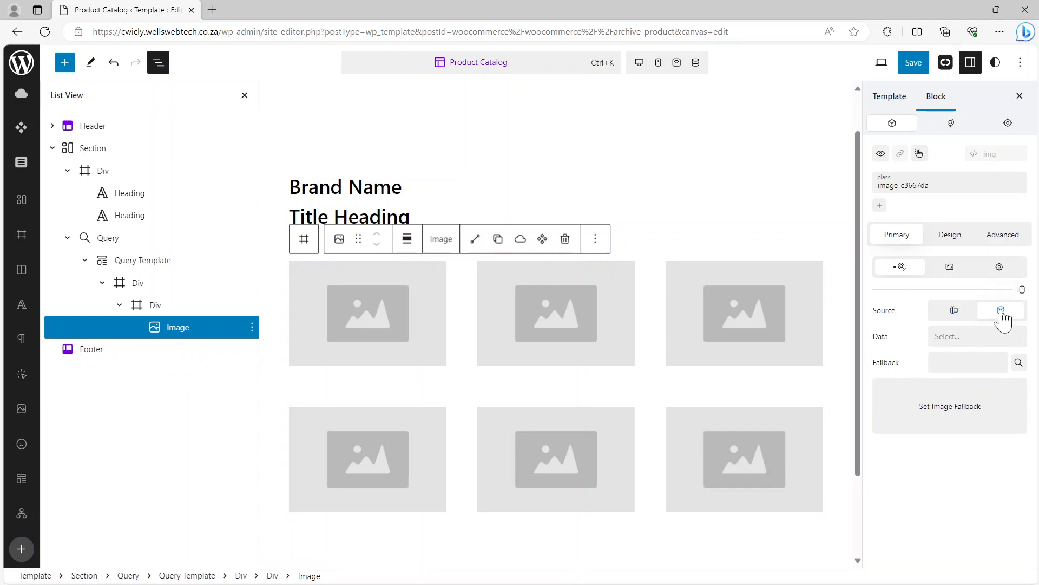
pyautogui.click(954, 313)
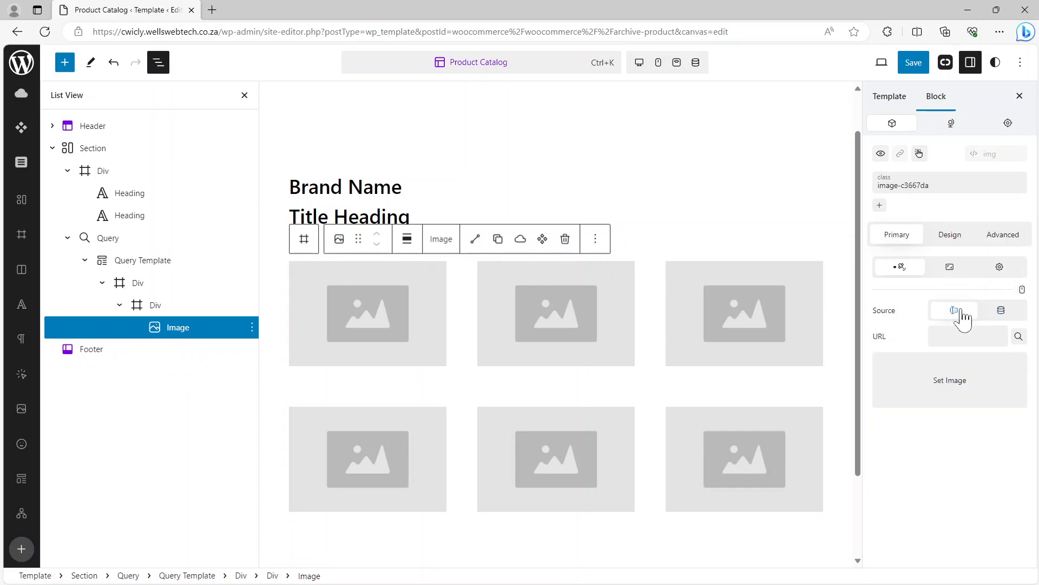
pyautogui.click(1001, 312)
pyautogui.click(955, 338)
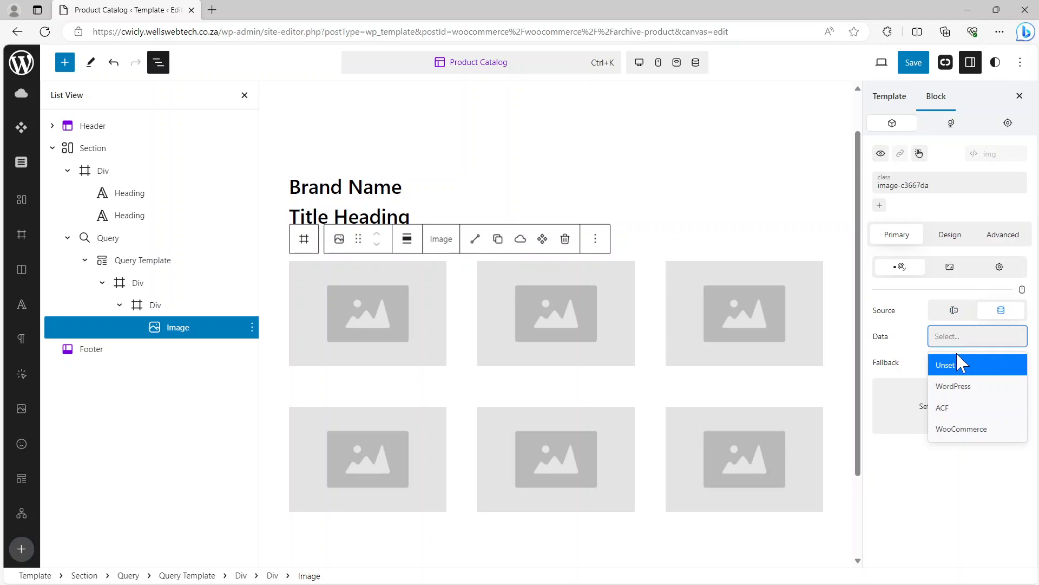
pyautogui.click(960, 391)
pyautogui.click(970, 371)
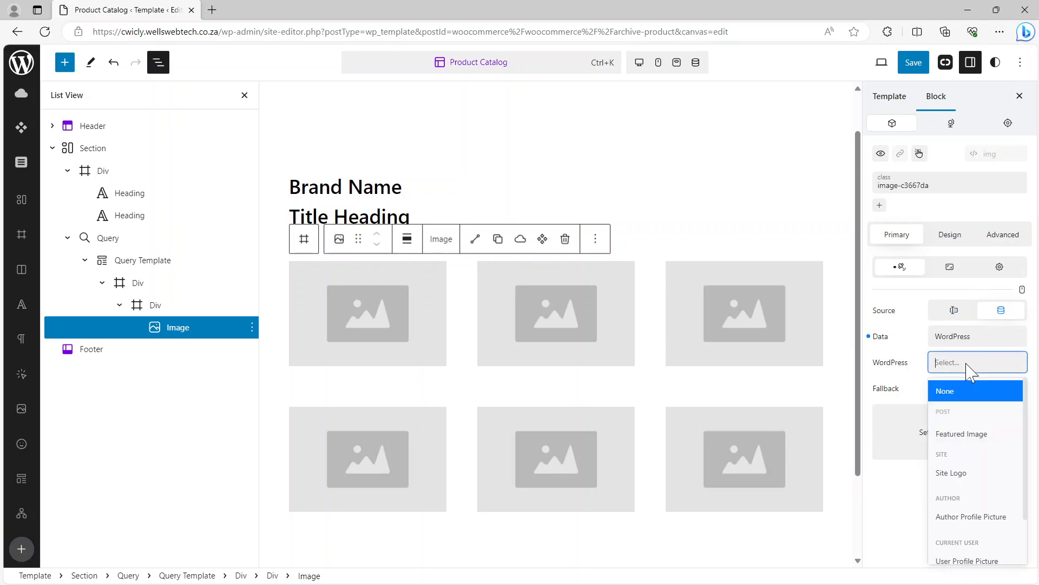
pyautogui.click(965, 434)
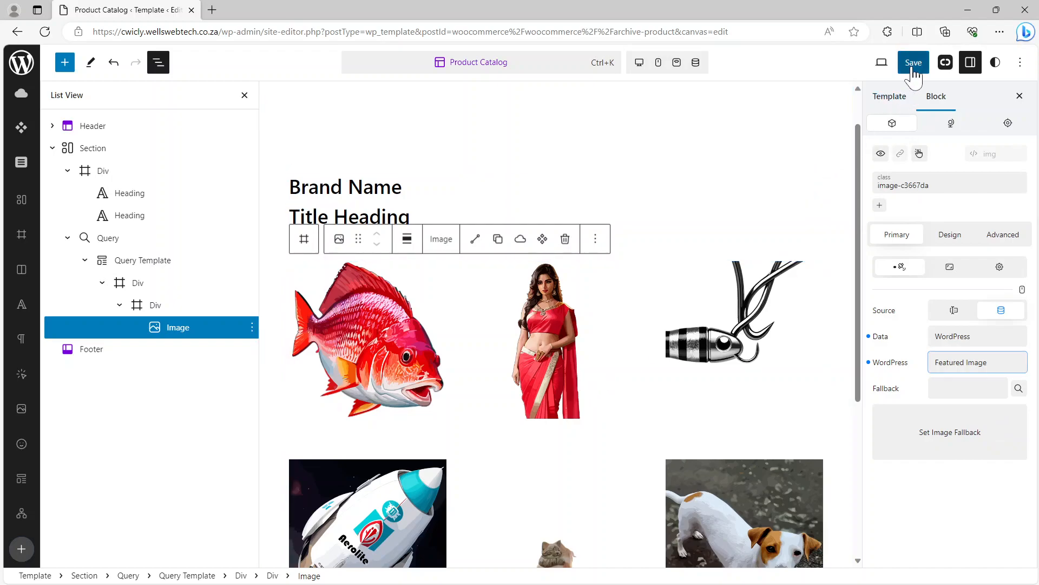
pyautogui.click(913, 69)
pyautogui.click(913, 68)
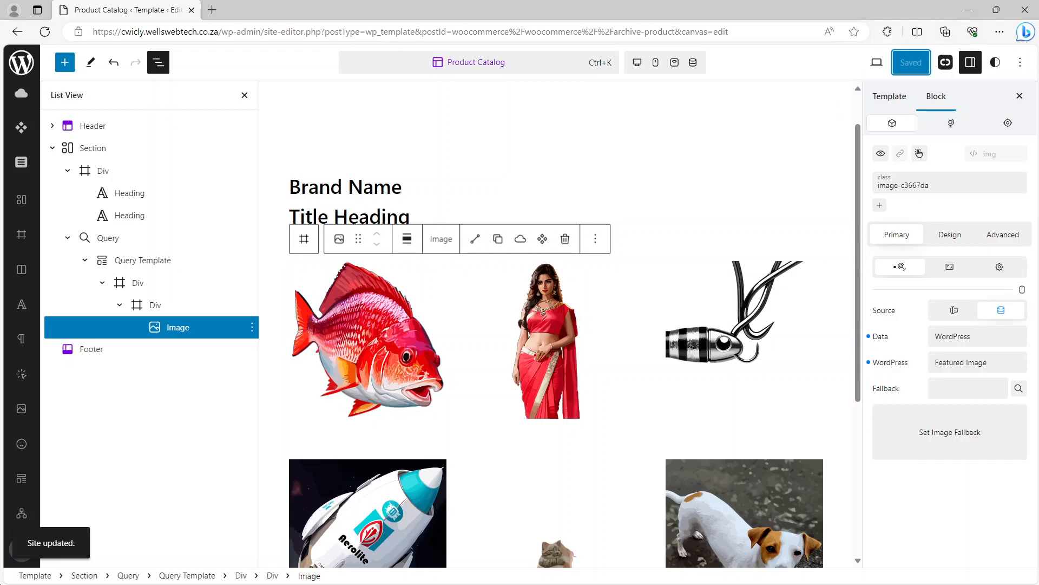
# Switch to the Cwicly documentation and examine the height, width and Object Fit settings for the product image.
pyautogui.hotkey('alt', 'Tab')
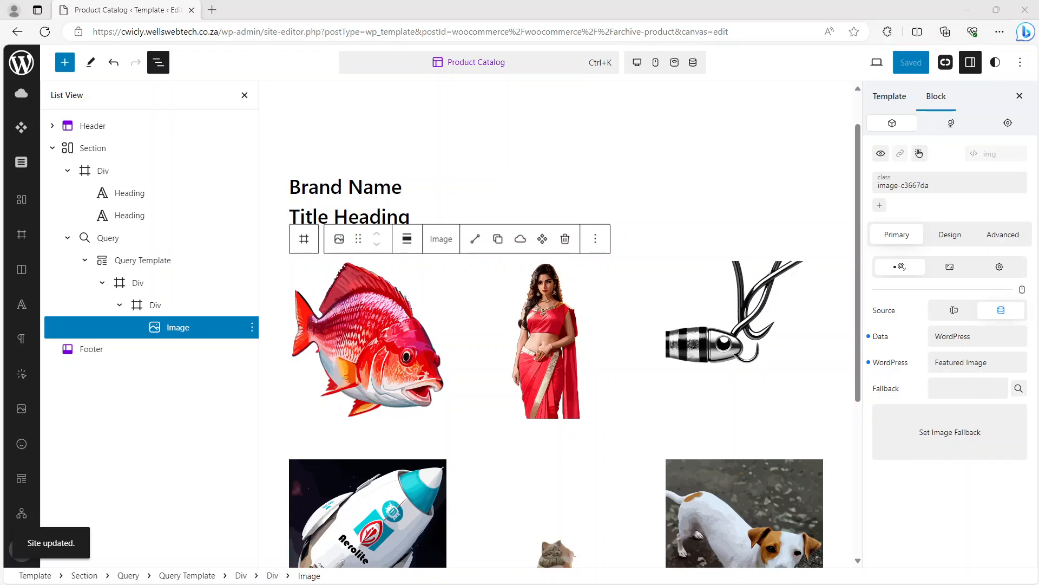
pyautogui.hotkey('alt', 'Tab')
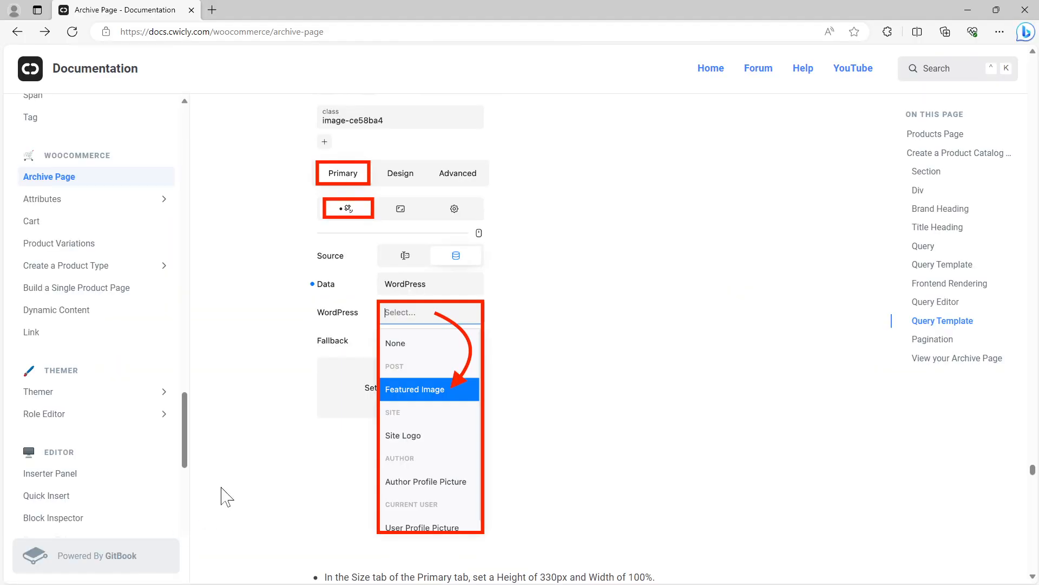
pyautogui.scroll(-3, 644, 386)
pyautogui.scroll(-2, 640, 386)
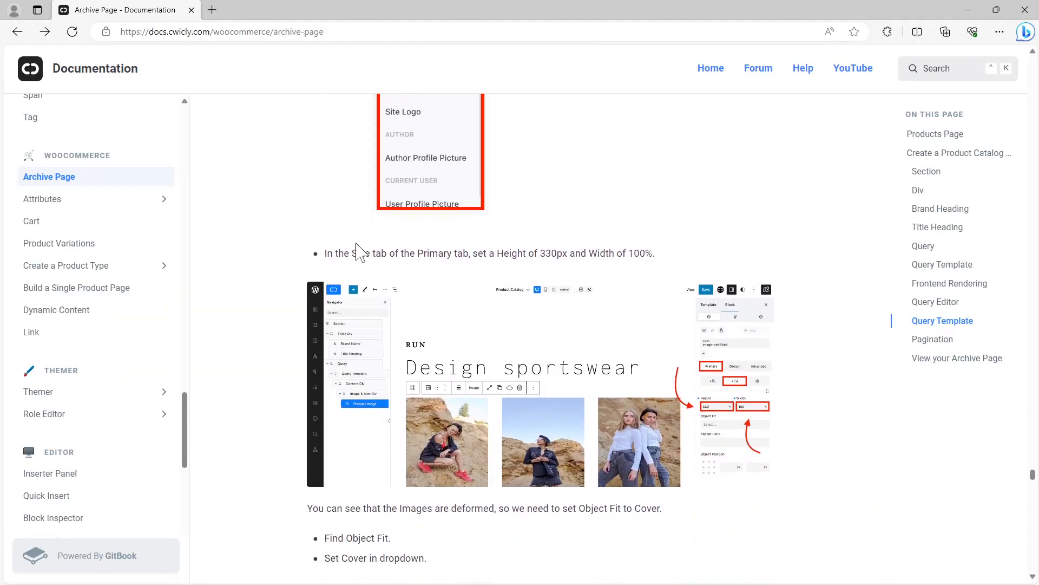
pyautogui.click(715, 364)
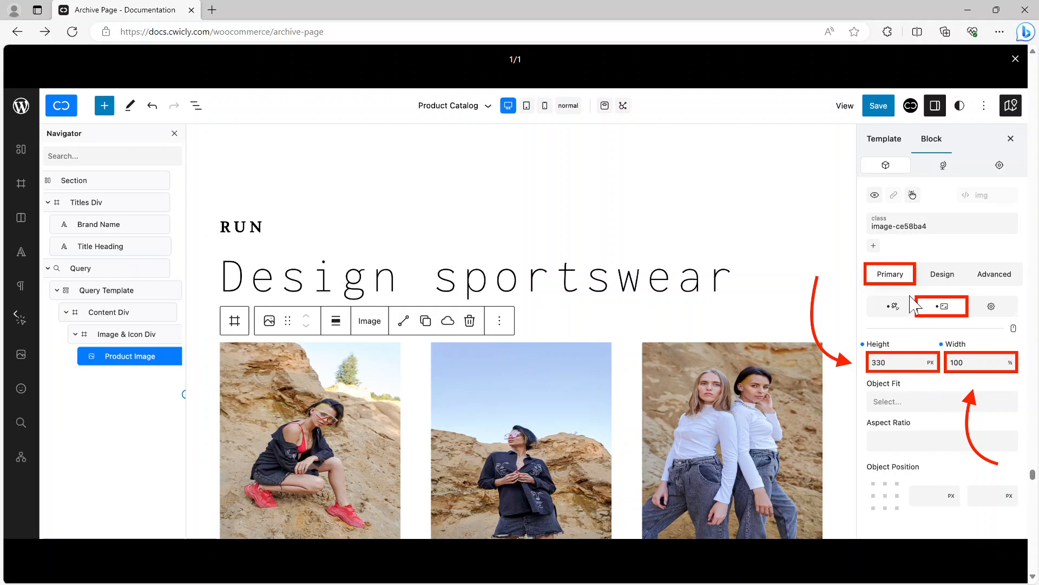
pyautogui.click(1015, 59)
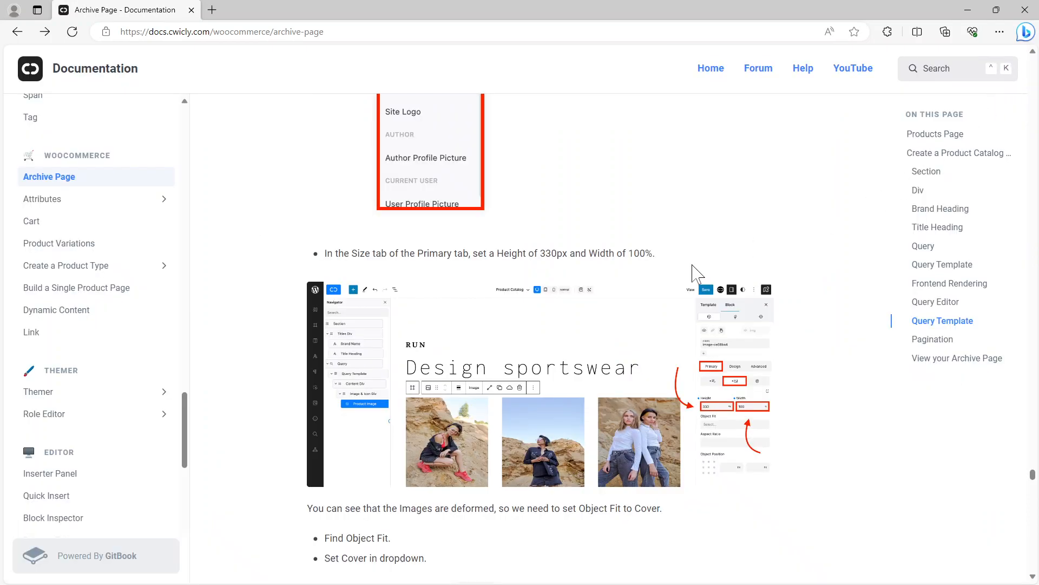
pyautogui.scroll(-3, 633, 406)
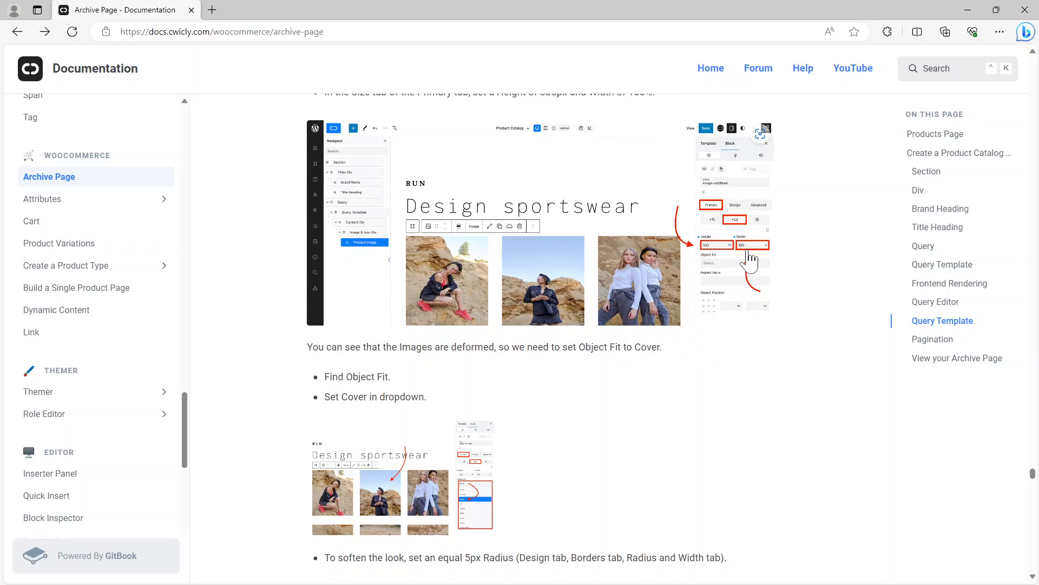
pyautogui.scroll(-2, 652, 325)
pyautogui.scroll(-2, 654, 326)
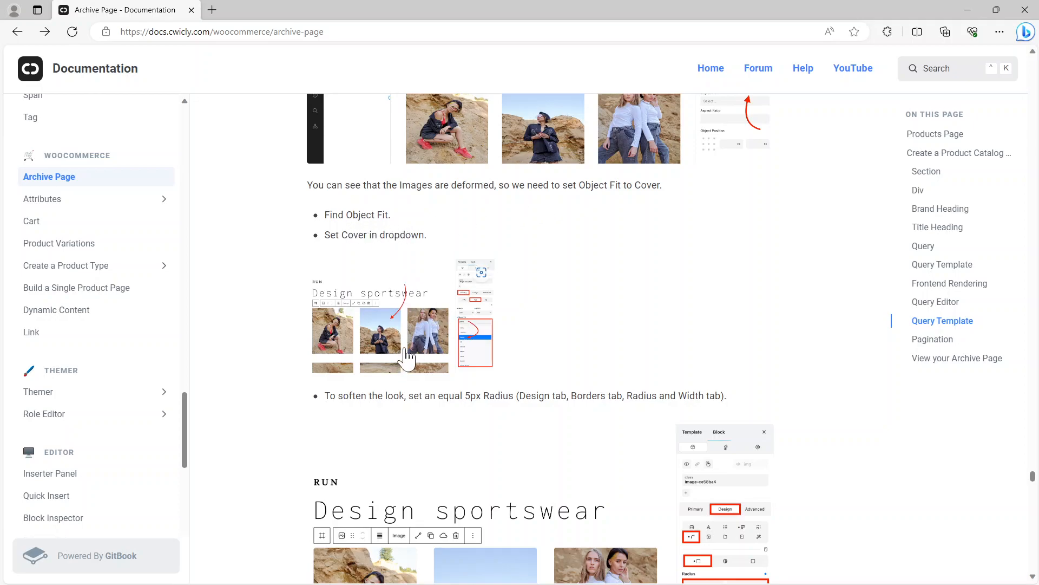
pyautogui.click(428, 346)
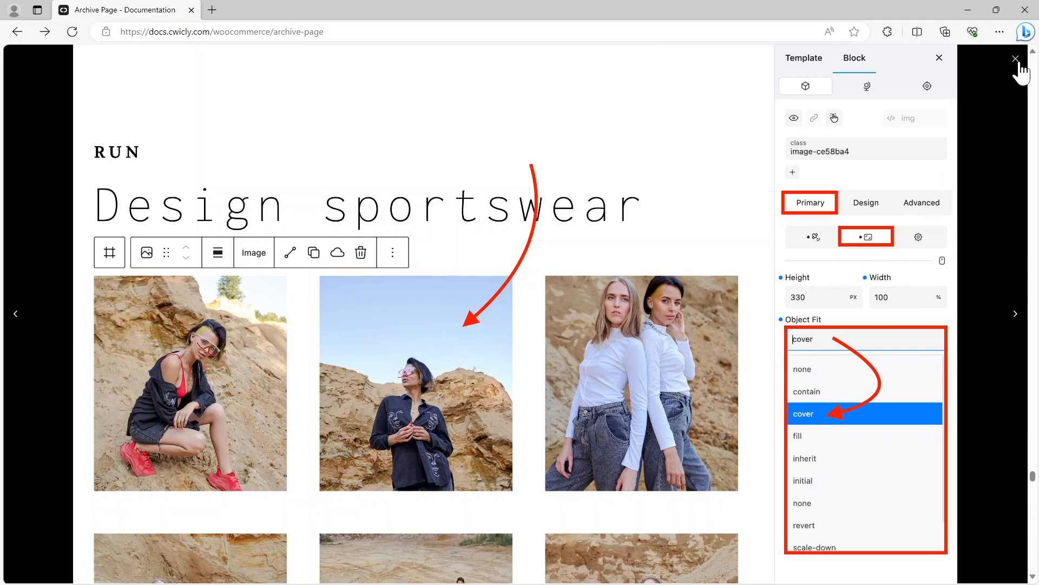
pyautogui.click(1021, 63)
pyautogui.scroll(4, 766, 255)
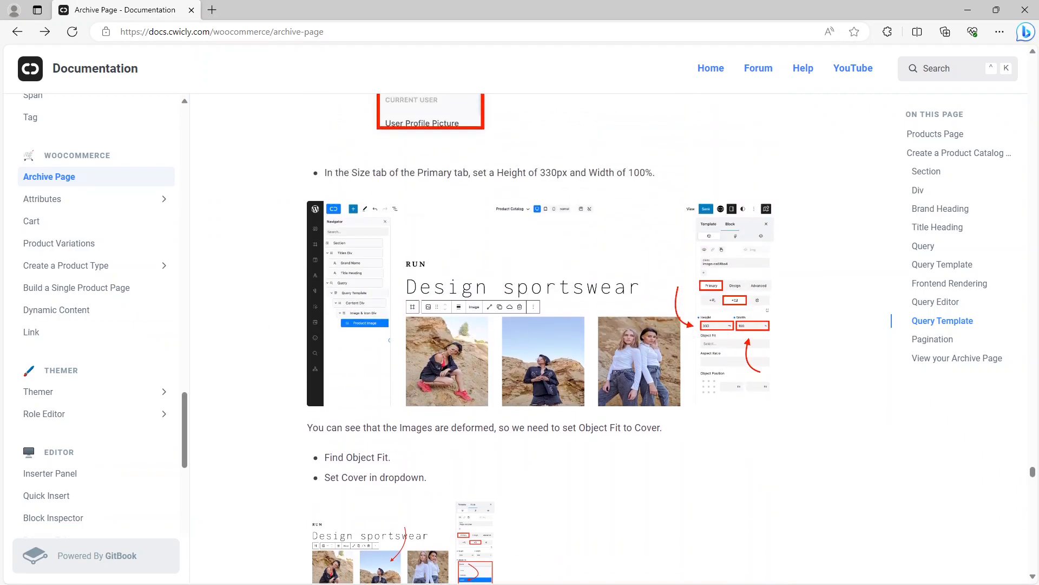
# Return to the site editor and set the product Image's height to 330 px and width to 100%.
pyautogui.hotkey('alt', 'Tab')
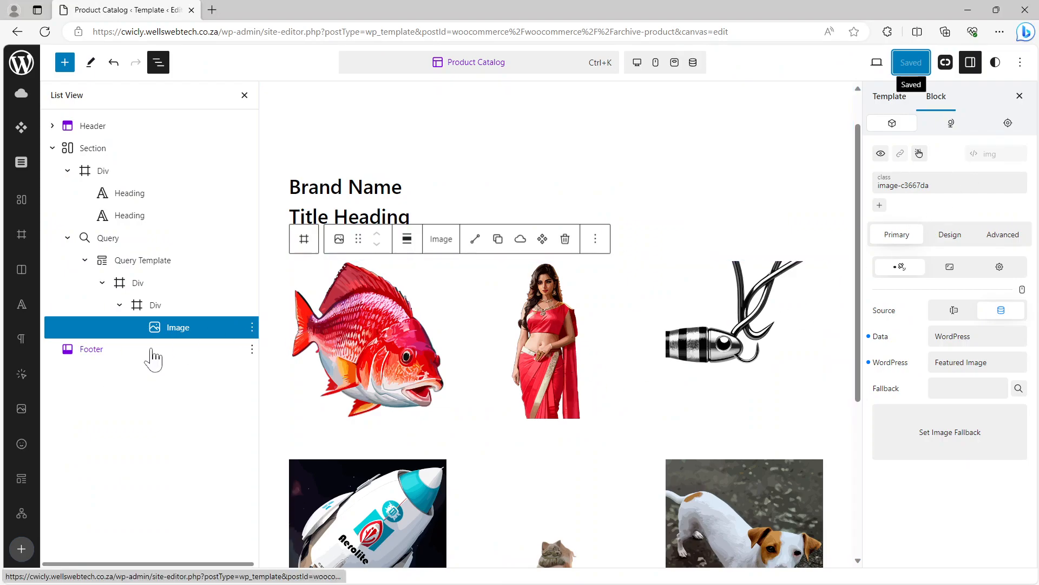
pyautogui.click(950, 266)
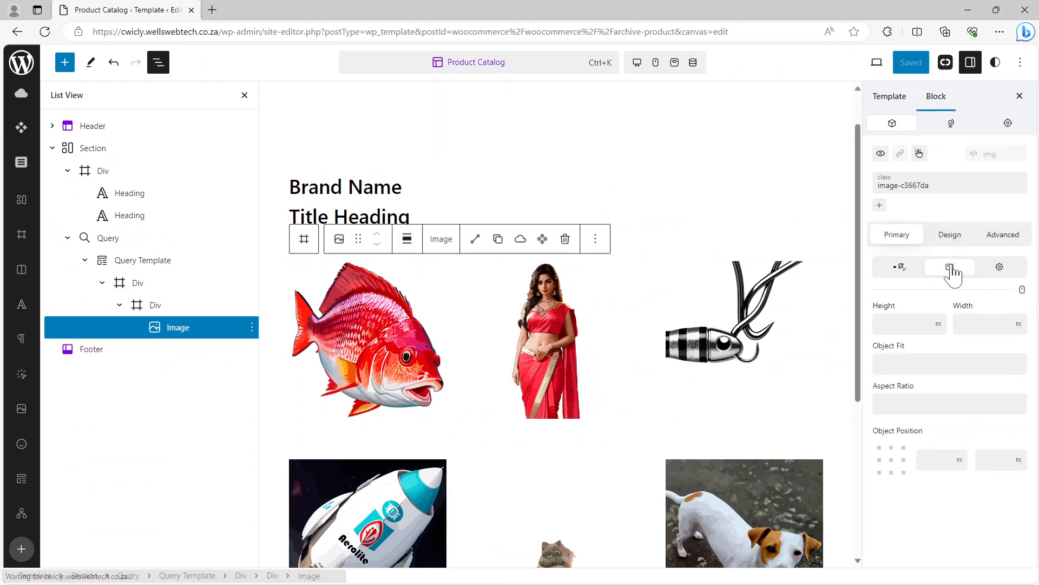
pyautogui.click(892, 314)
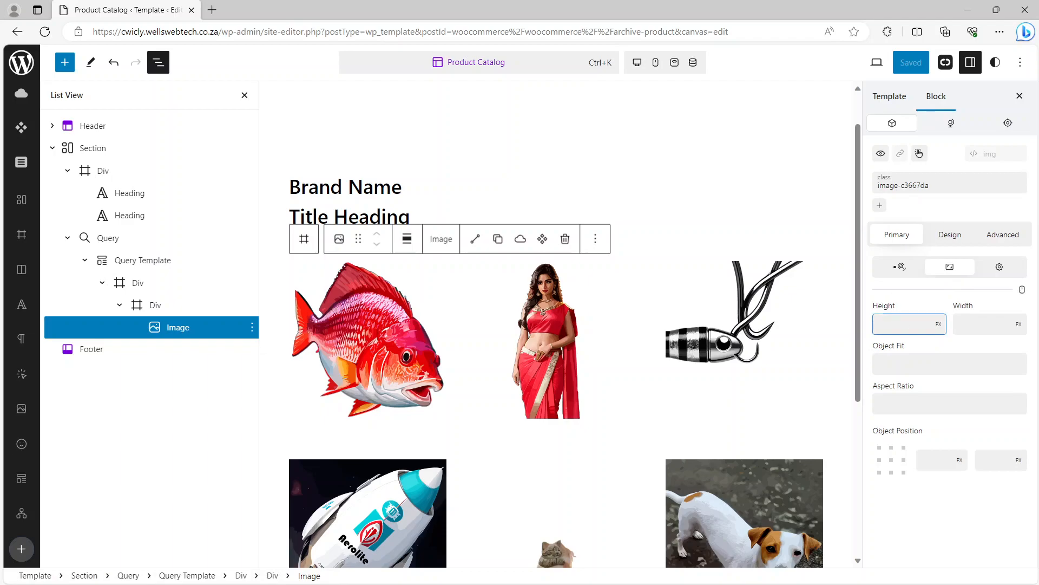
pyautogui.write('330')
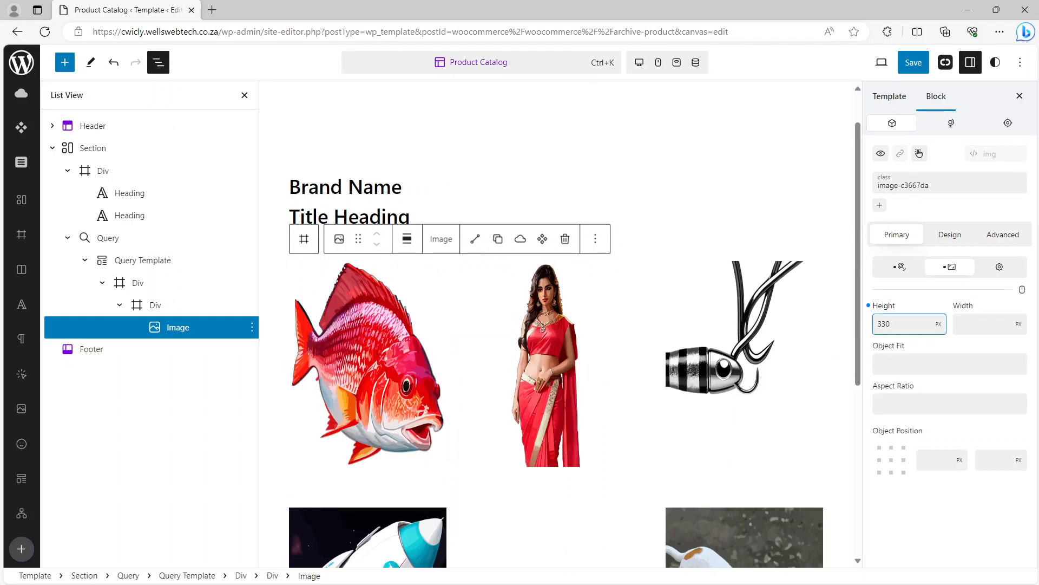
pyautogui.press('Tab')
pyautogui.write('100')
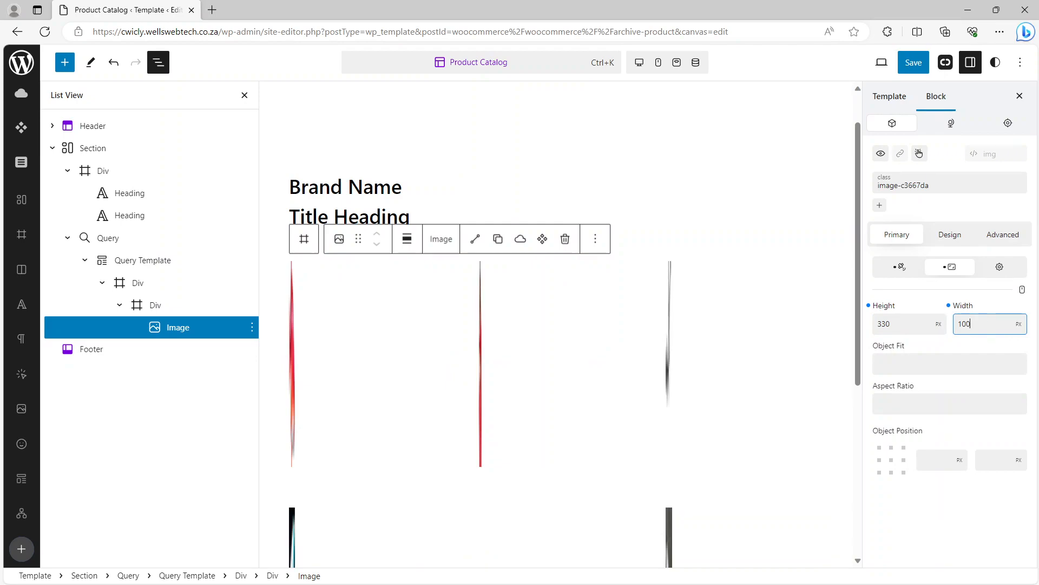
pyautogui.click(1020, 324)
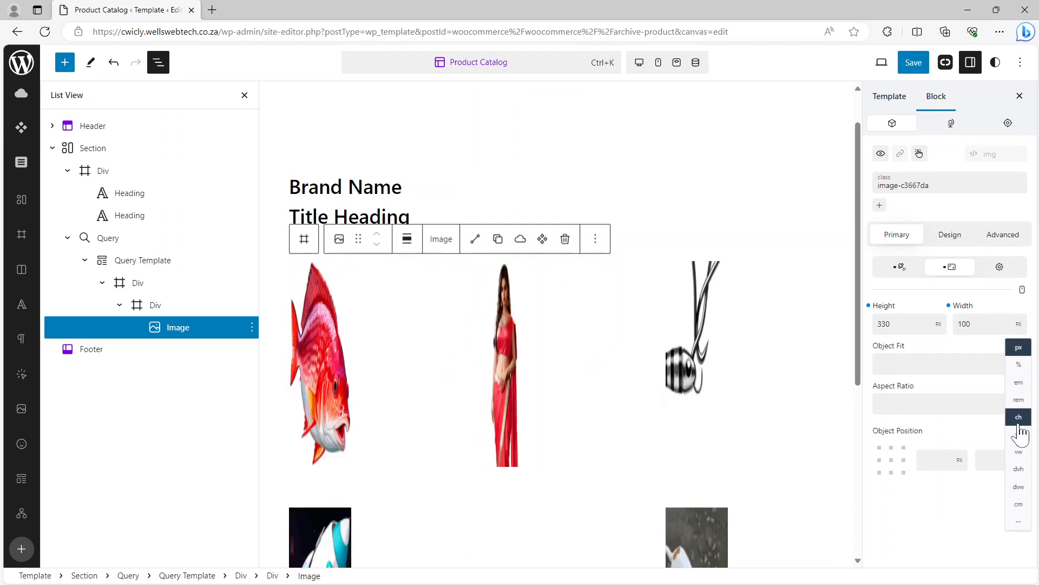
pyautogui.click(1020, 364)
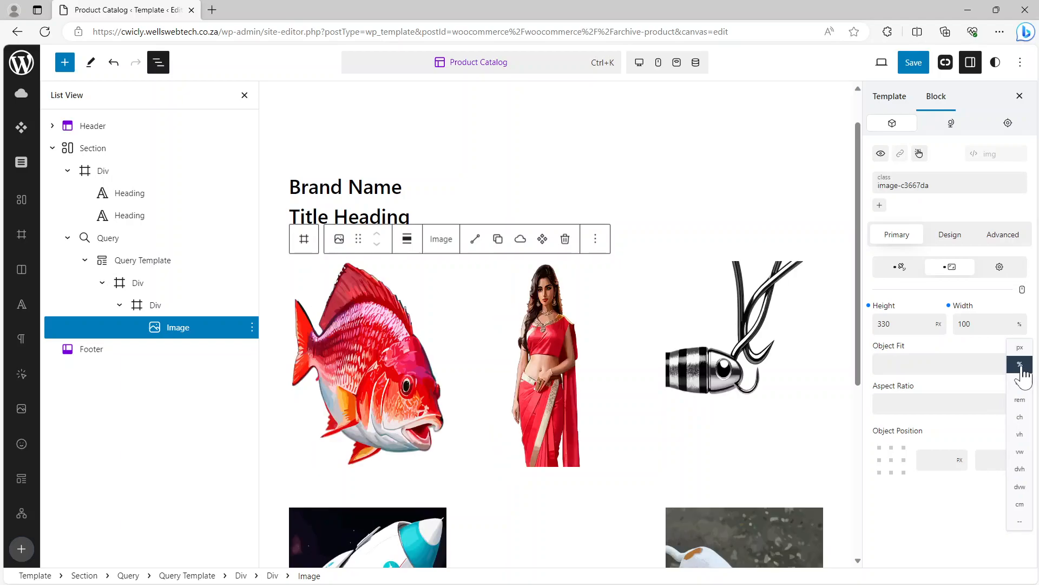
# Set the product Image's Object Fit to cover and save the Product Catalog template.
pyautogui.click(950, 364)
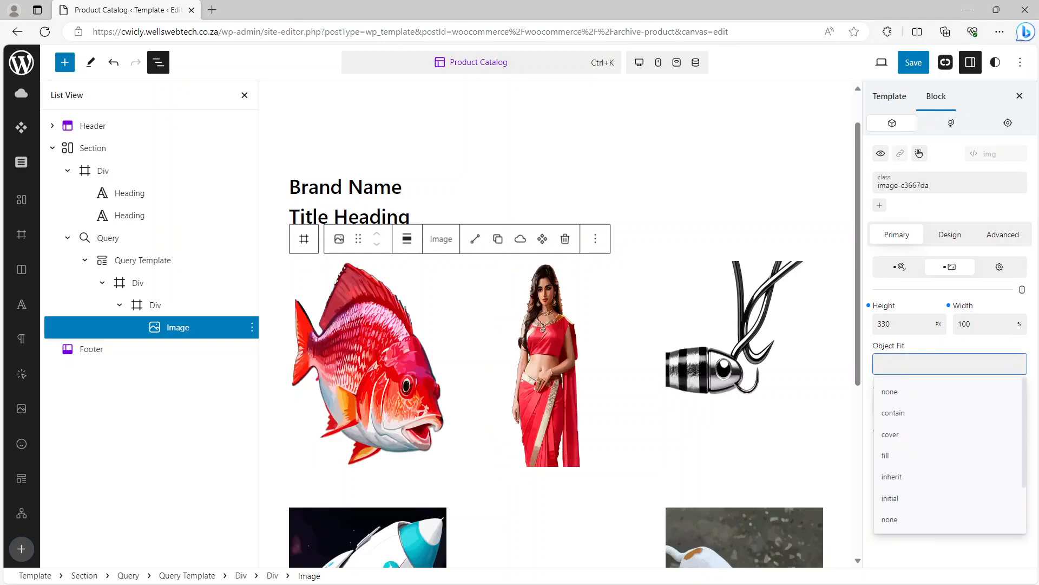
pyautogui.click(899, 434)
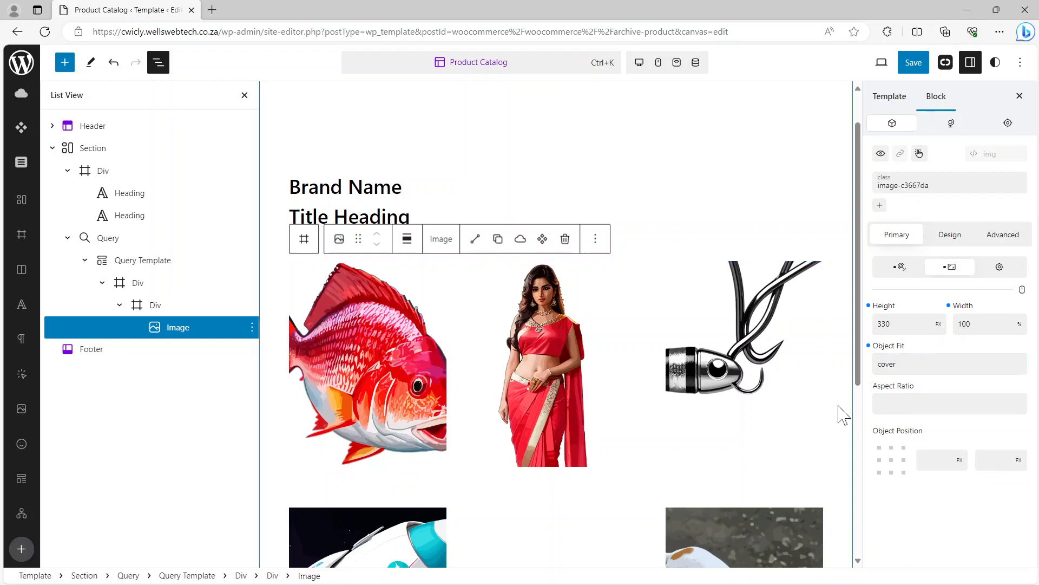
pyautogui.click(914, 63)
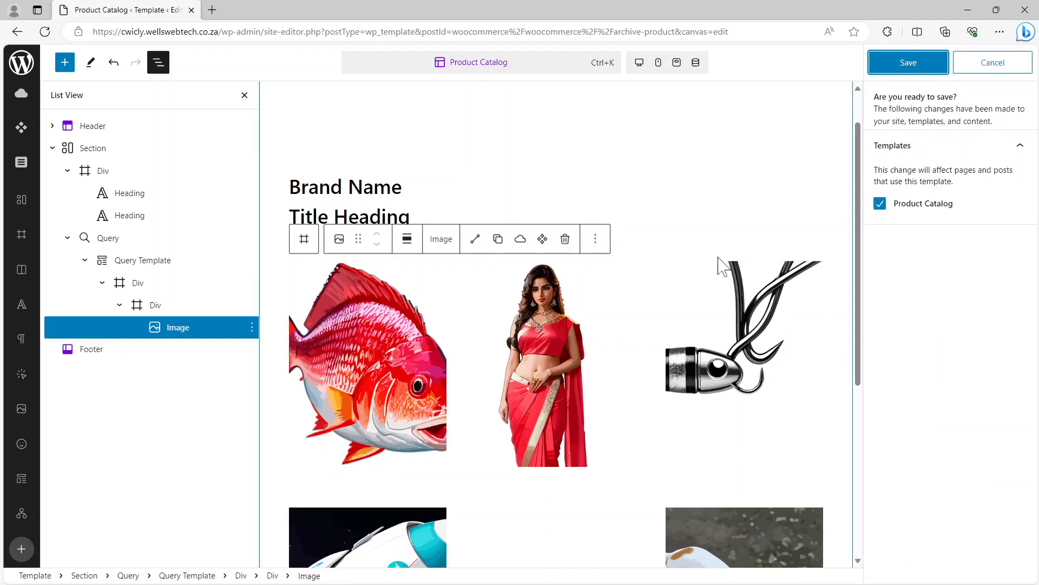
pyautogui.click(910, 63)
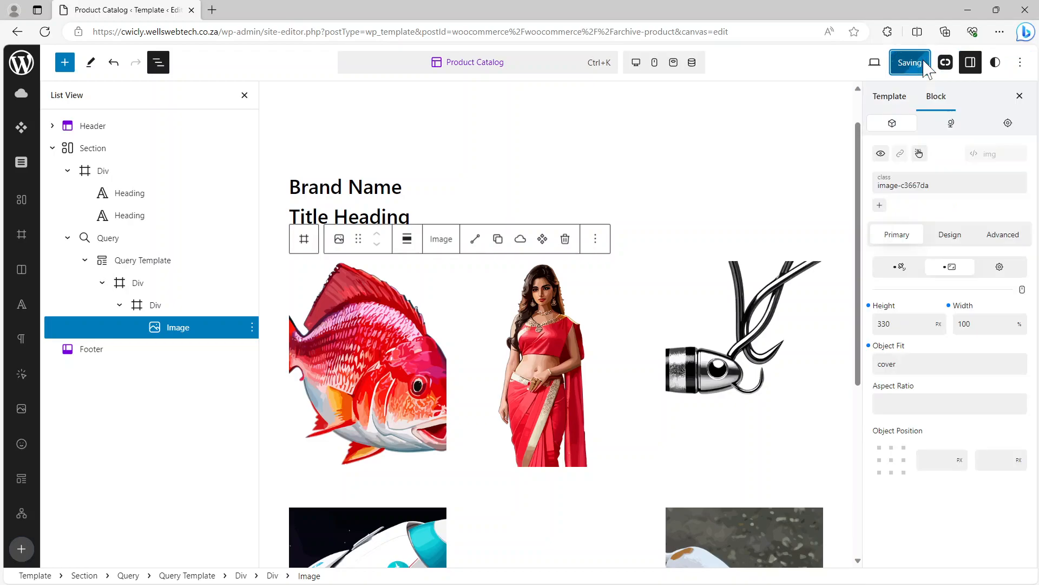
# Switch to the Cwicly documentation and examine the border radius settings for the product image.
pyautogui.click(968, 10)
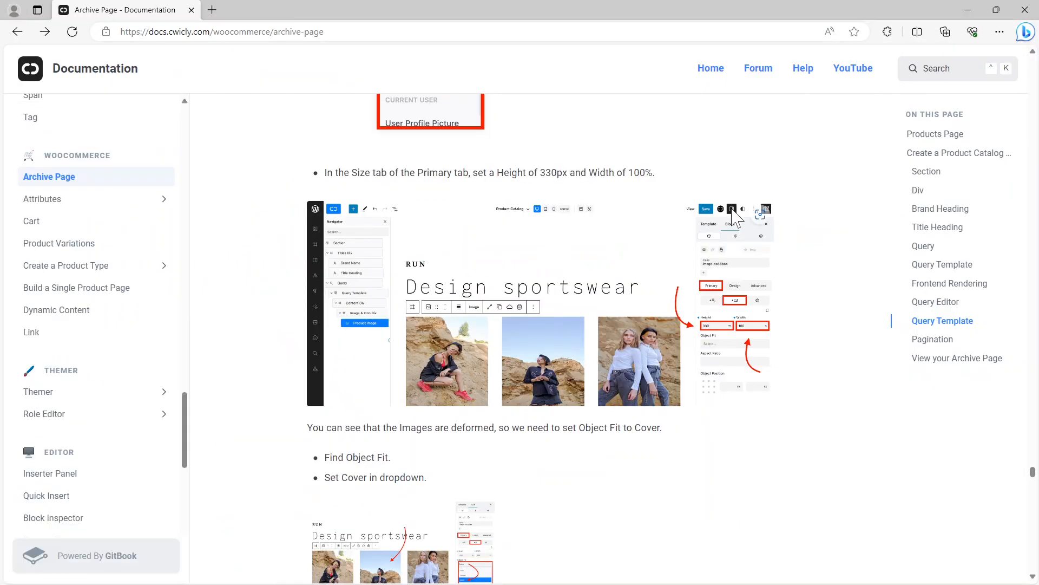
pyautogui.scroll(-4, 715, 352)
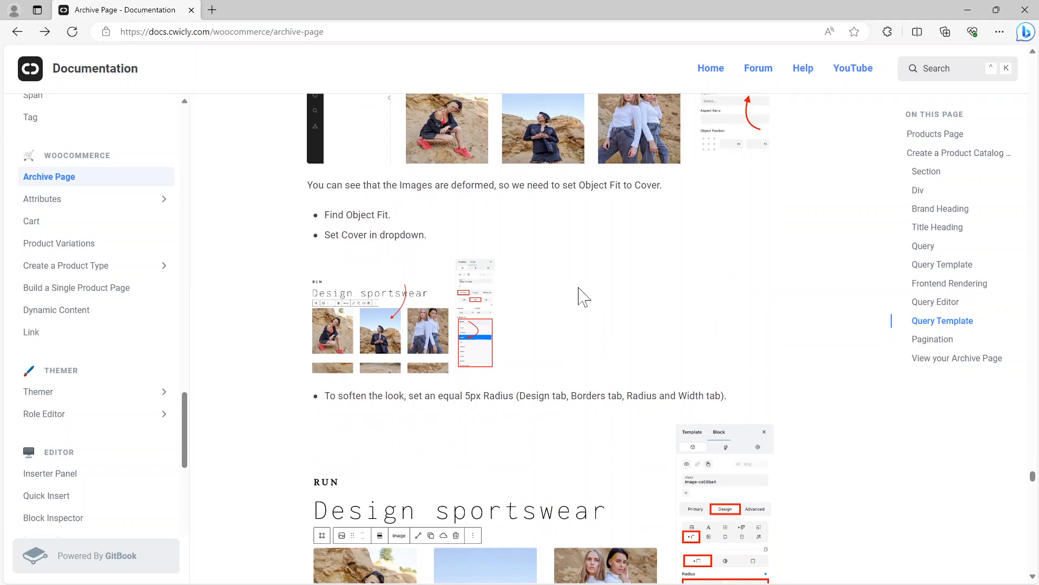
pyautogui.scroll(-1, 582, 298)
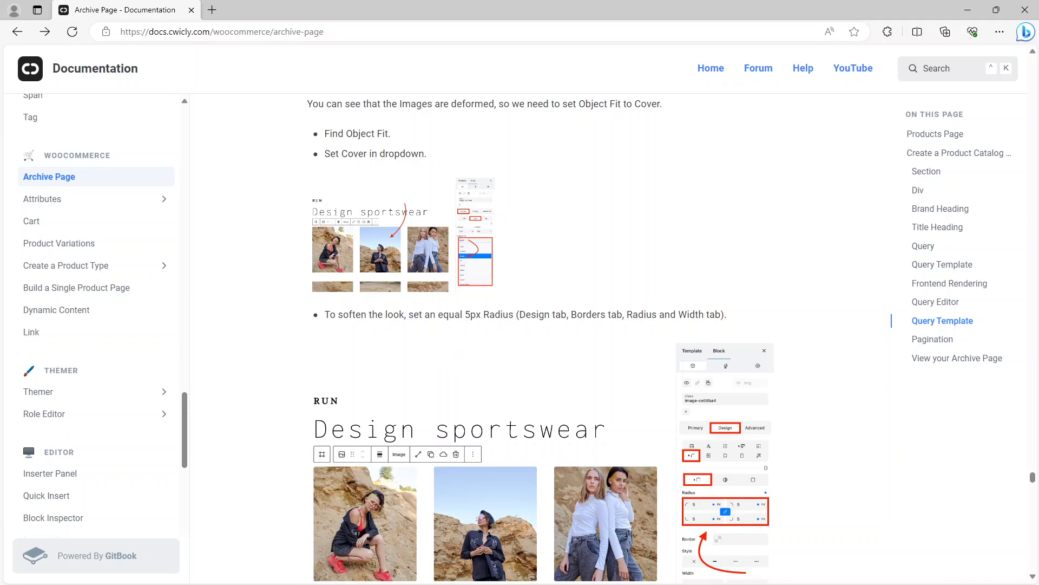
pyautogui.scroll(-2, 493, 325)
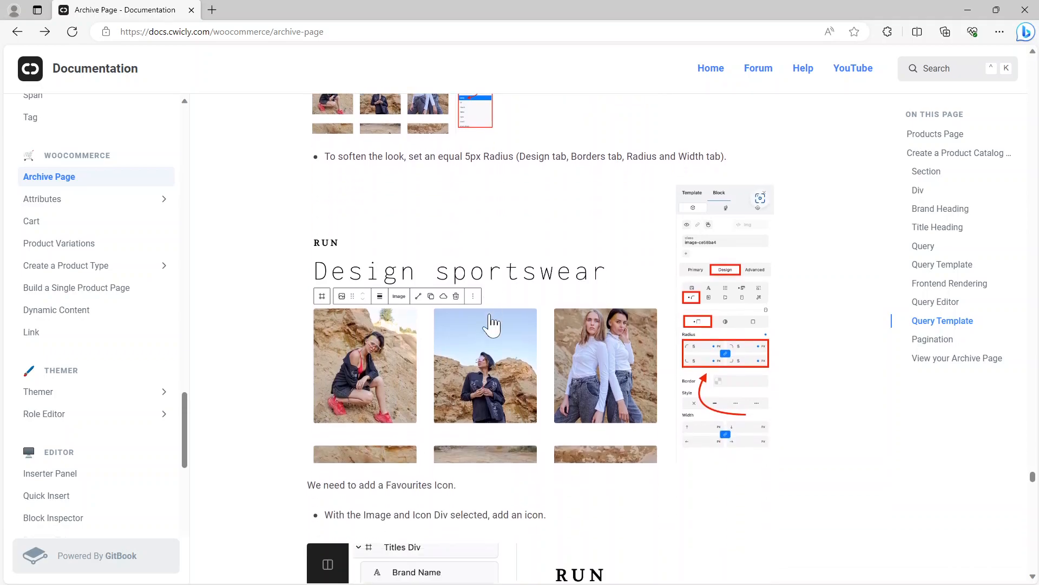
pyautogui.click(700, 305)
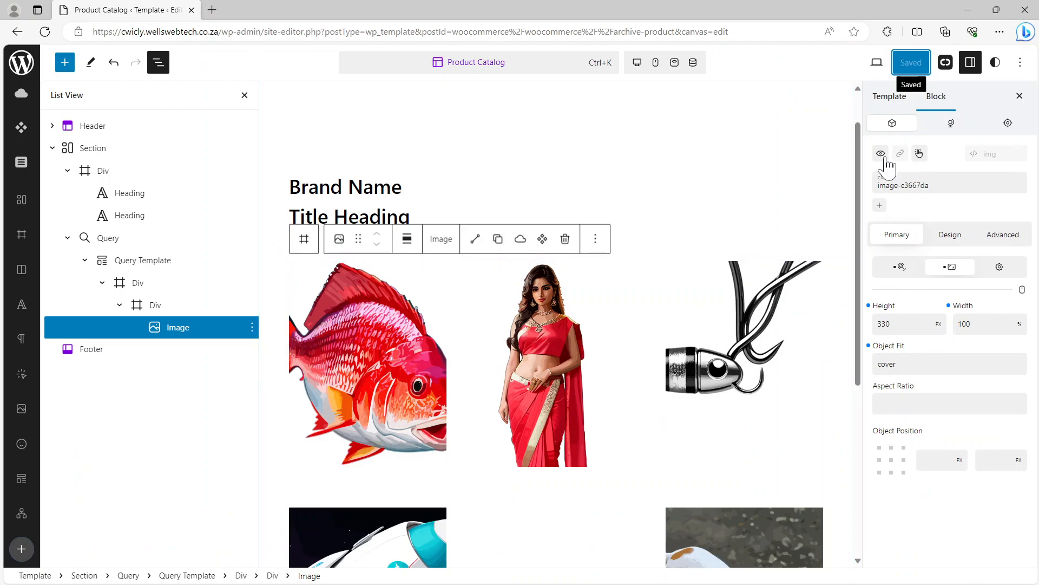
# In the site editor, give all four corners of the product Image a 5 px radius and save the template.
pyautogui.click(944, 237)
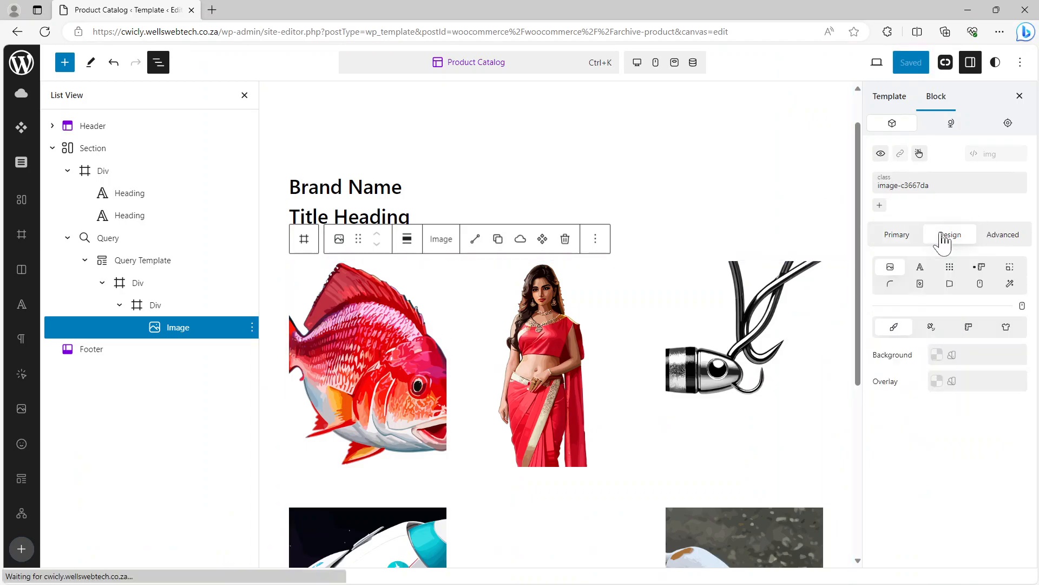
pyautogui.click(890, 284)
pyautogui.click(906, 371)
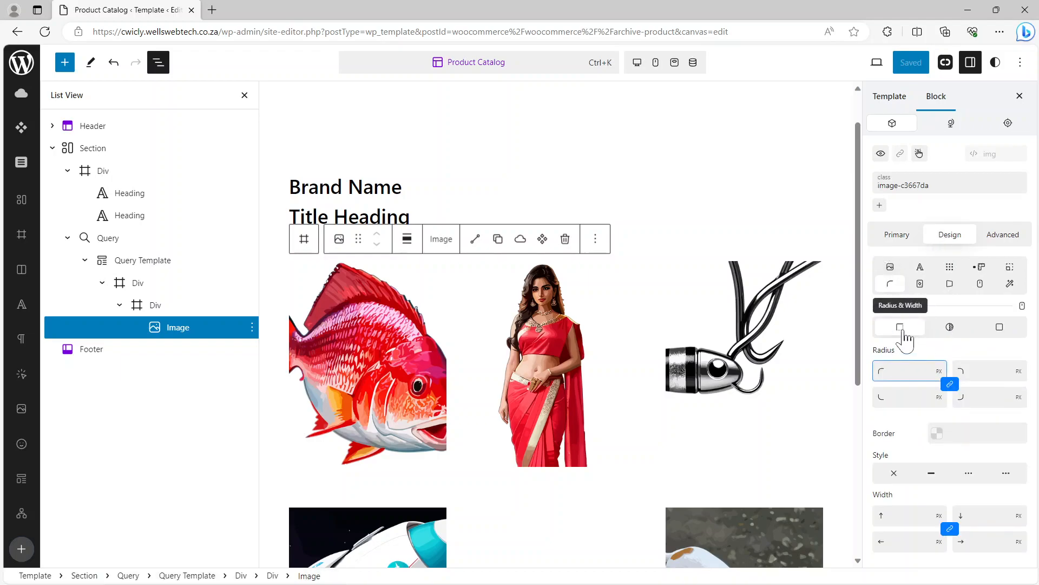
pyautogui.write('5')
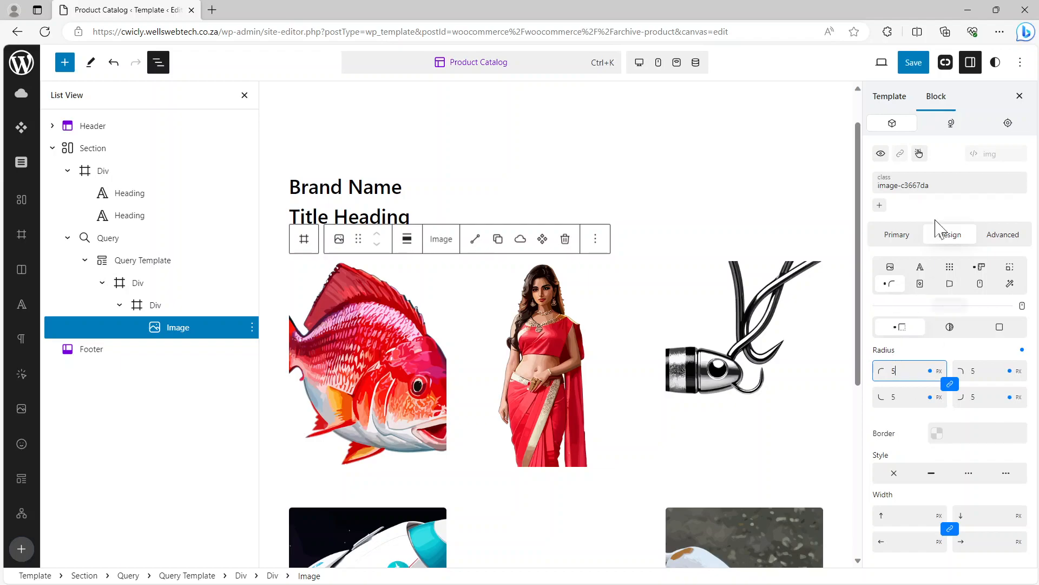
pyautogui.click(914, 62)
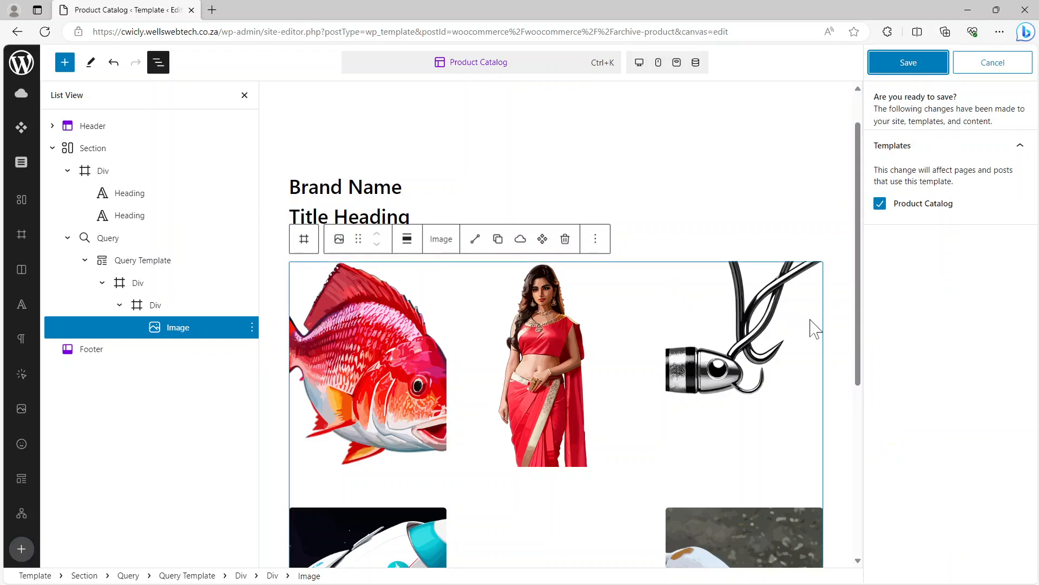
pyautogui.click(908, 62)
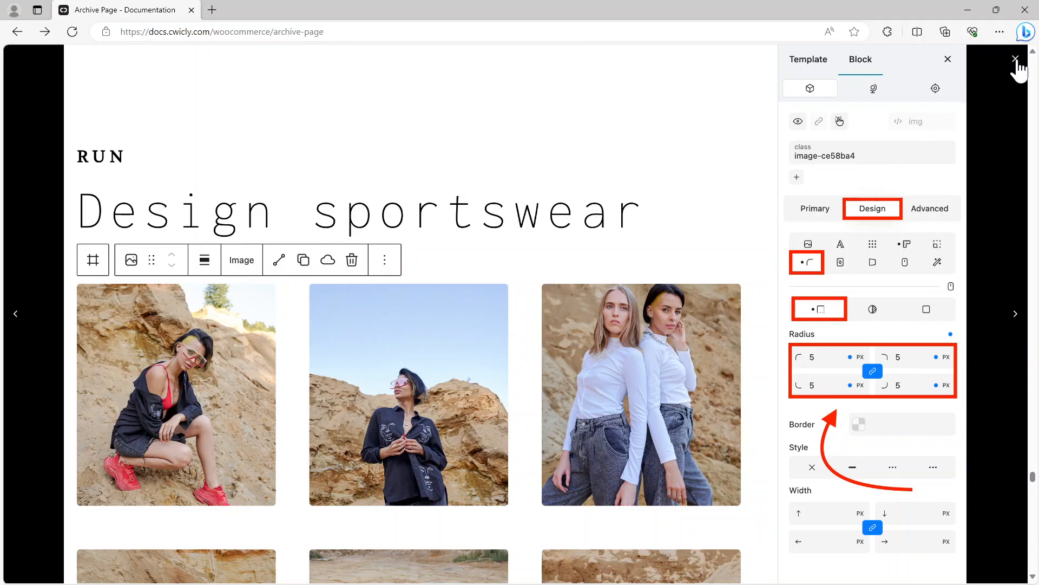
# In the Cwicly documentation, examine how to add the Favourites Icon and choose a heart-shaped icon.
pyautogui.click(1016, 59)
pyautogui.scroll(-6, 817, 310)
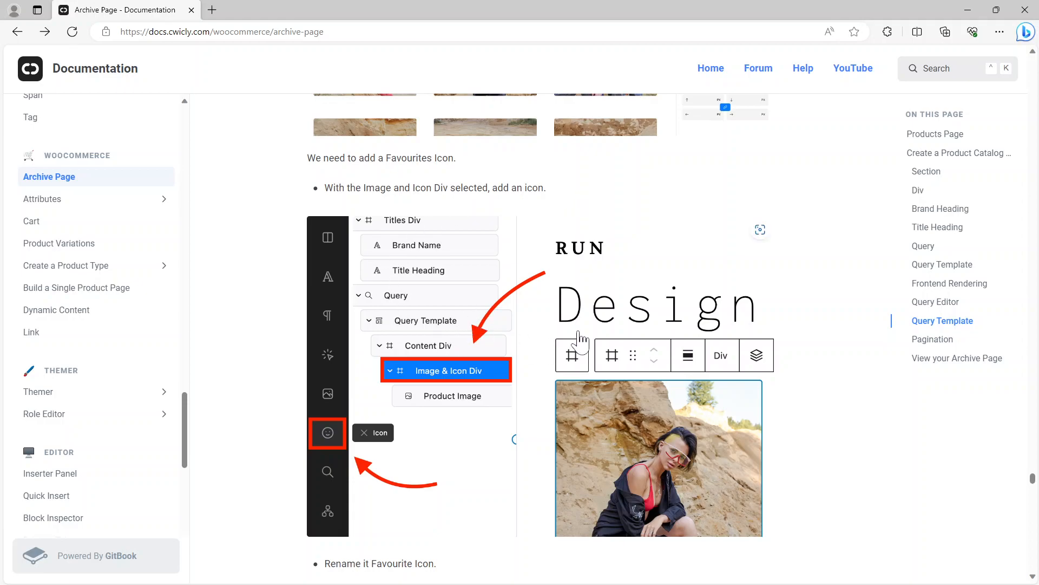
pyautogui.scroll(-2, 578, 325)
pyautogui.scroll(-6, 579, 325)
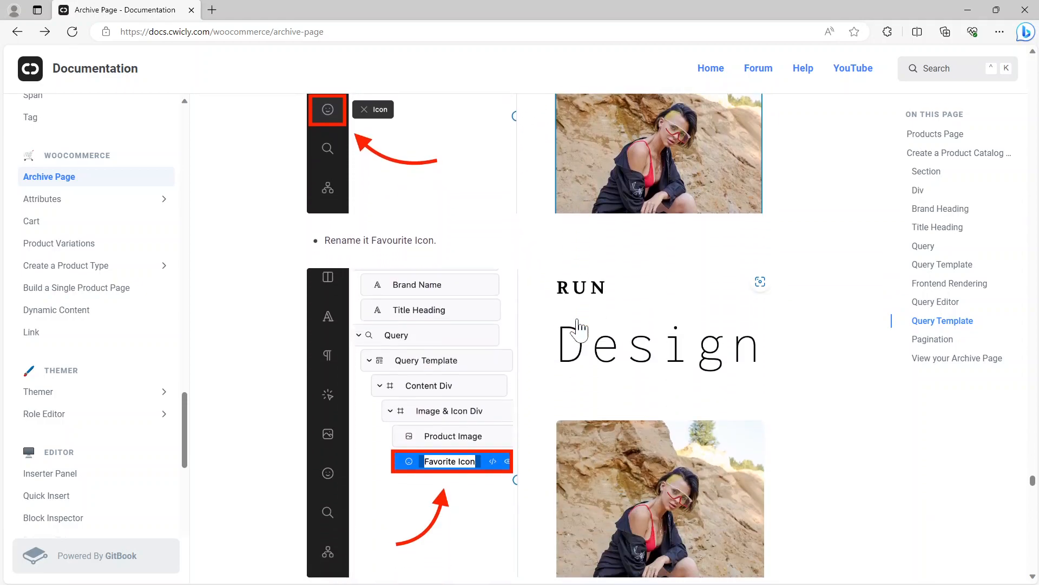
pyautogui.scroll(-6, 579, 325)
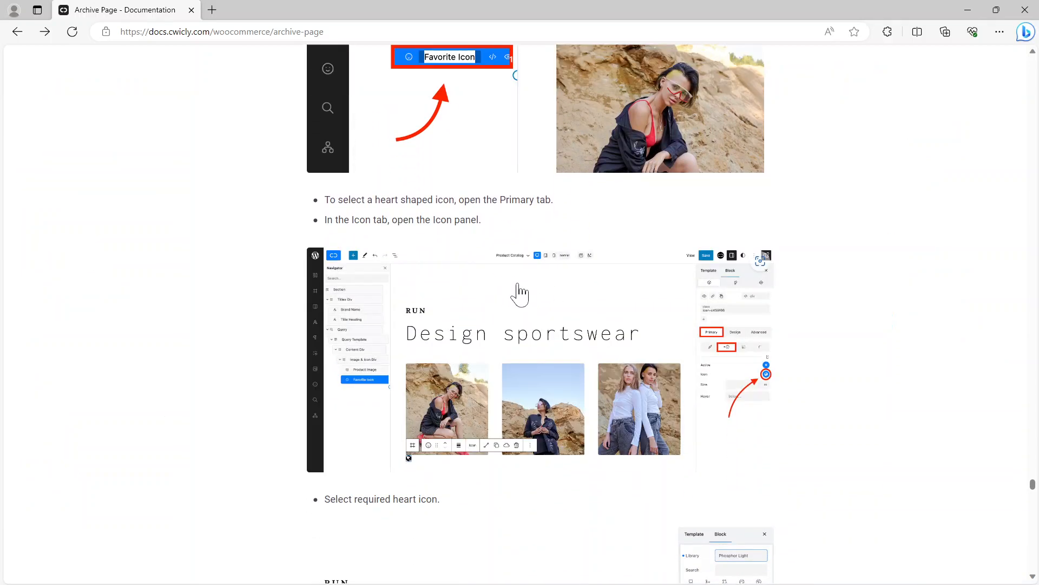
pyautogui.click(520, 294)
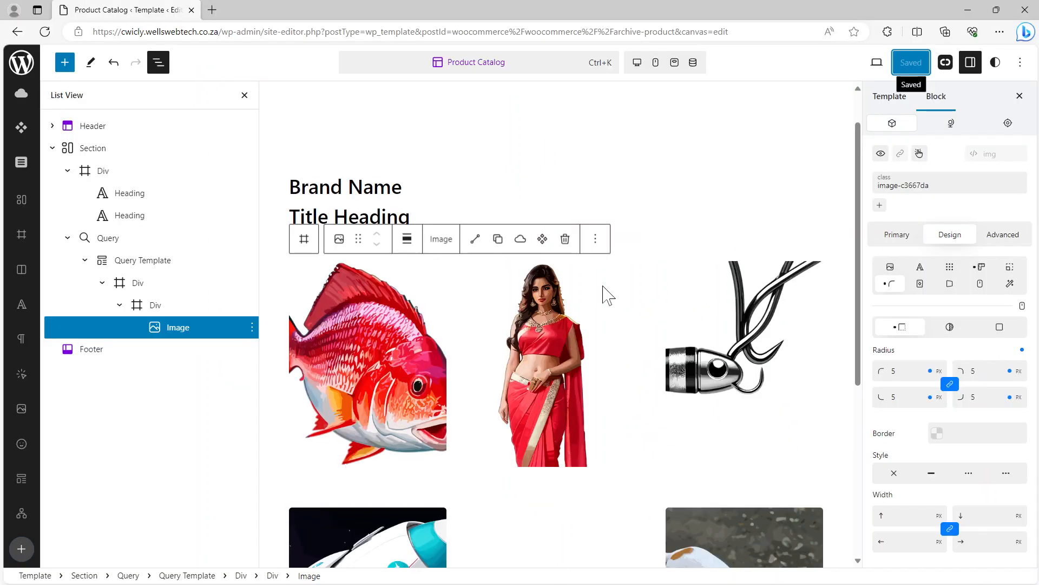
# Add a Cwicly Icon block inside the nested Div that holds the product Image.
pyautogui.click(153, 306)
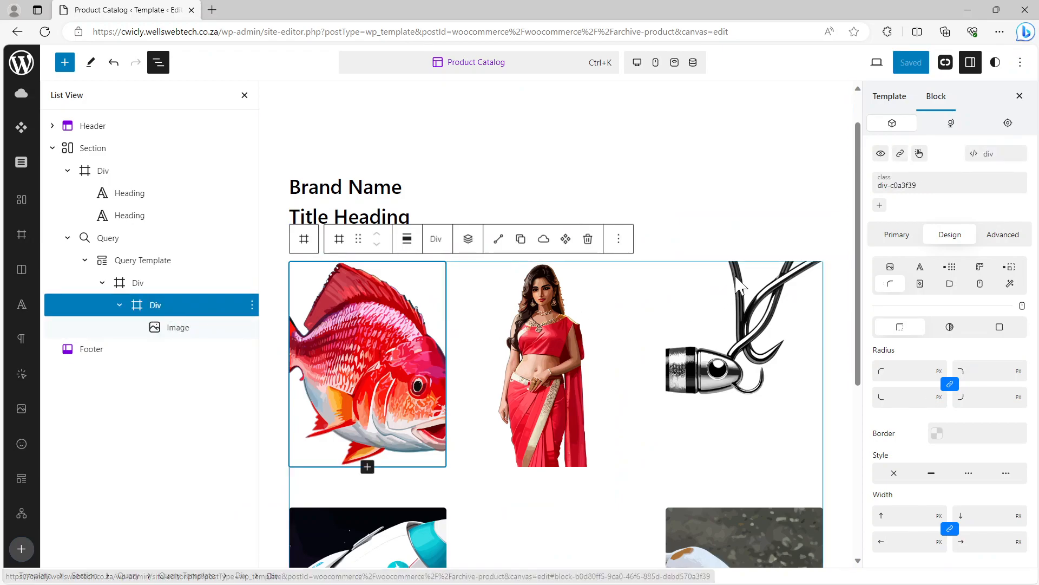
pyautogui.click(468, 240)
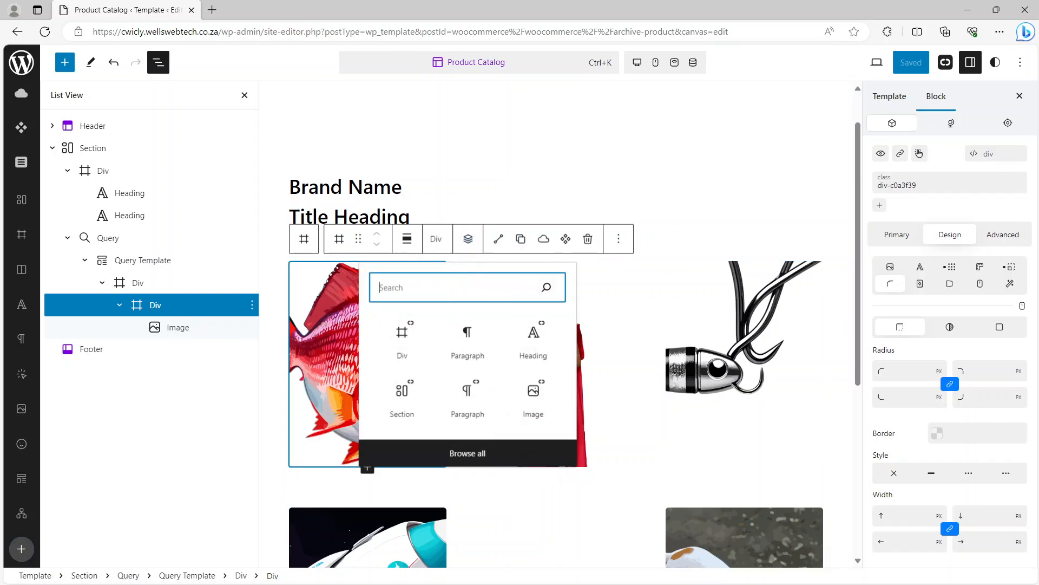
pyautogui.write('ico')
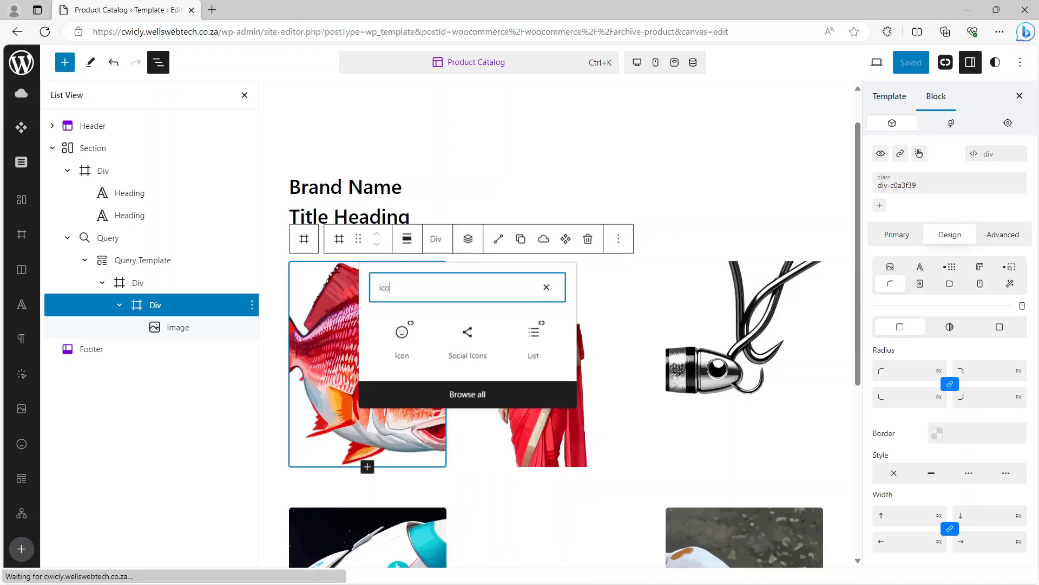
pyautogui.click(403, 342)
pyautogui.click(403, 341)
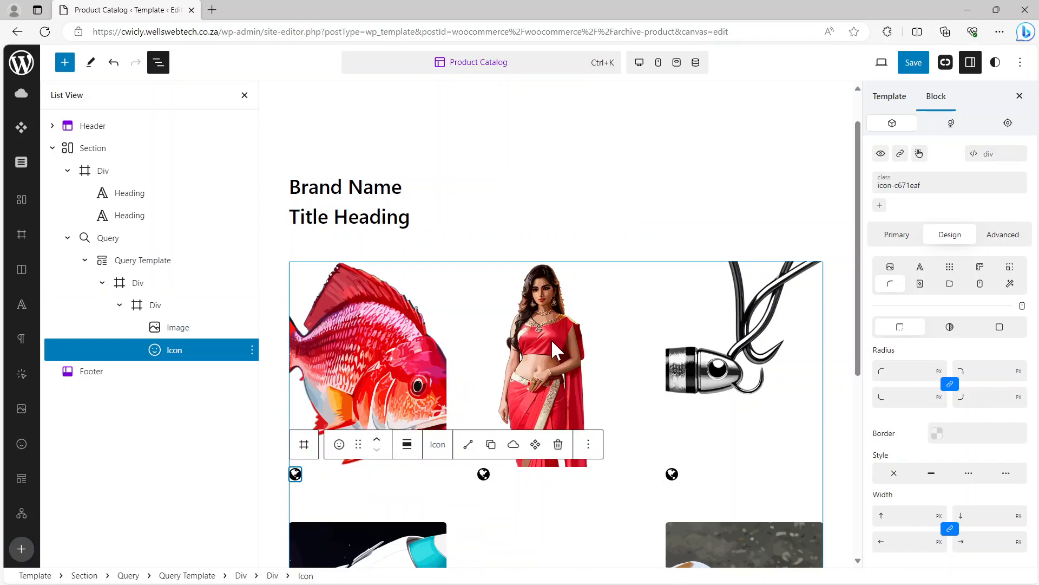
# Change the Icon block to the outlined heart from the Regular library and set its size to 20 px.
pyautogui.click(896, 241)
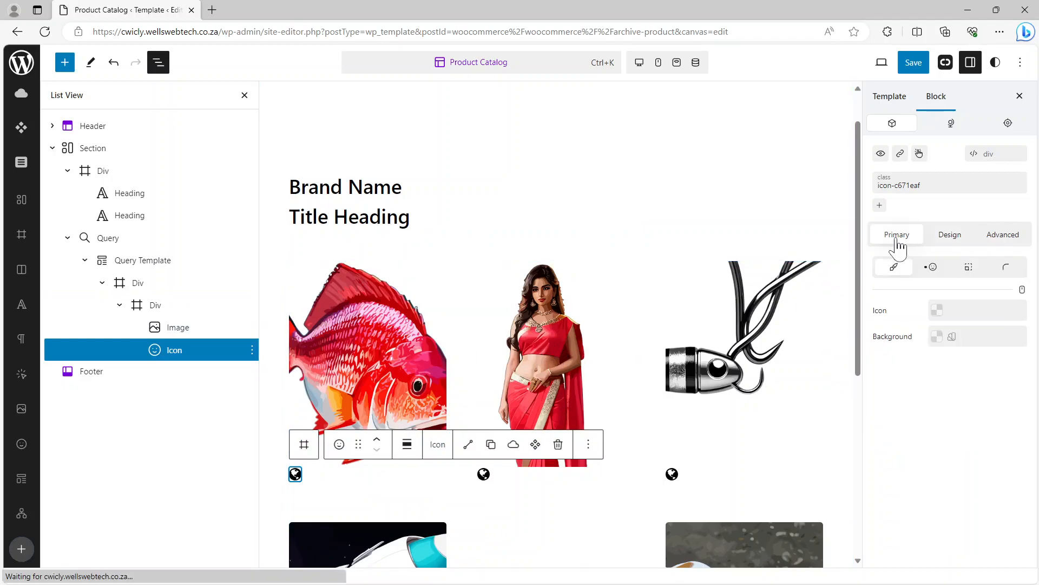
pyautogui.click(934, 267)
pyautogui.click(1020, 334)
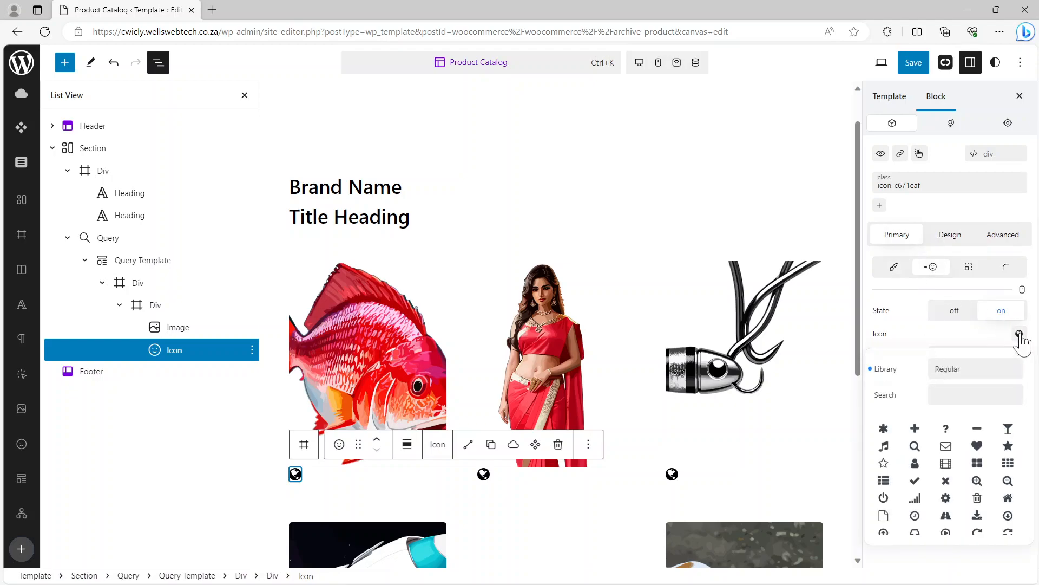
pyautogui.click(969, 395)
pyautogui.write('heart')
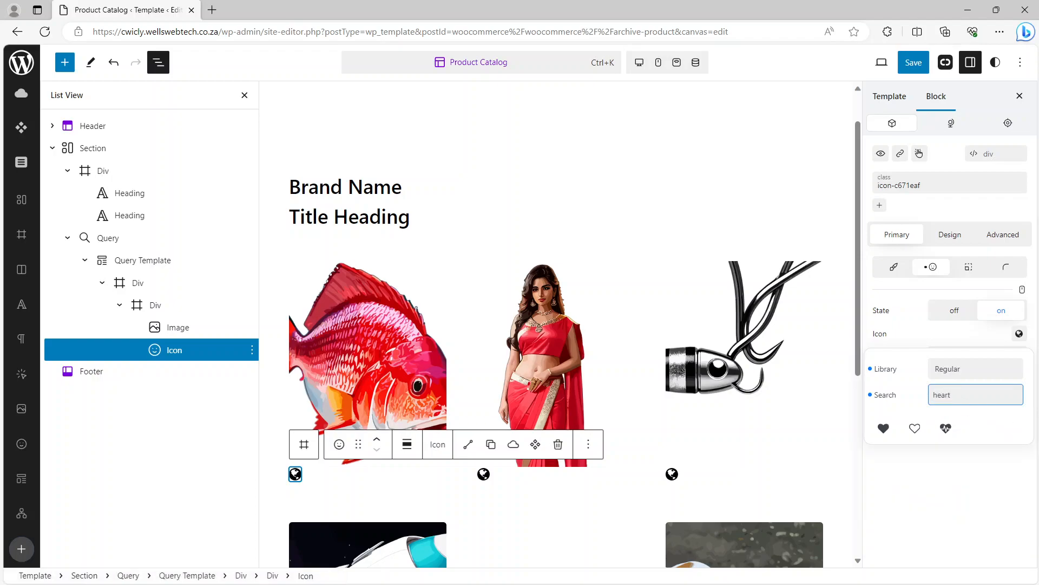
pyautogui.click(915, 428)
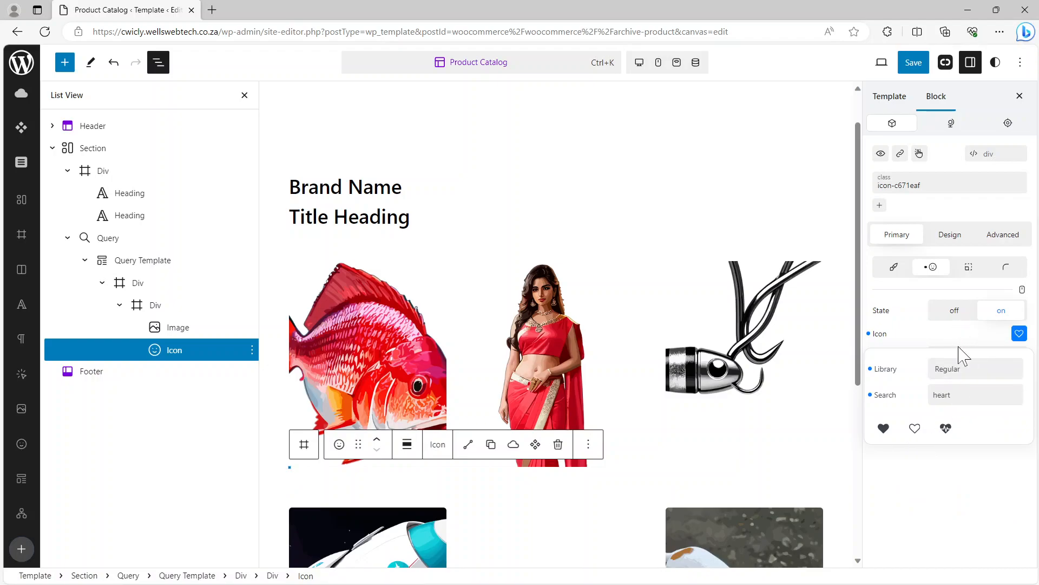
pyautogui.click(1020, 335)
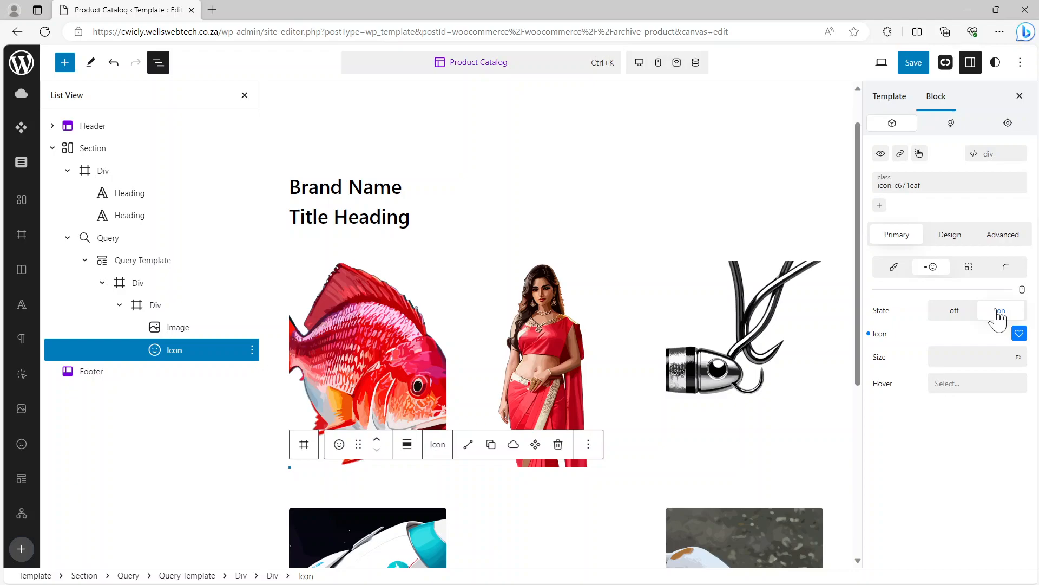
pyautogui.click(969, 357)
pyautogui.write('20')
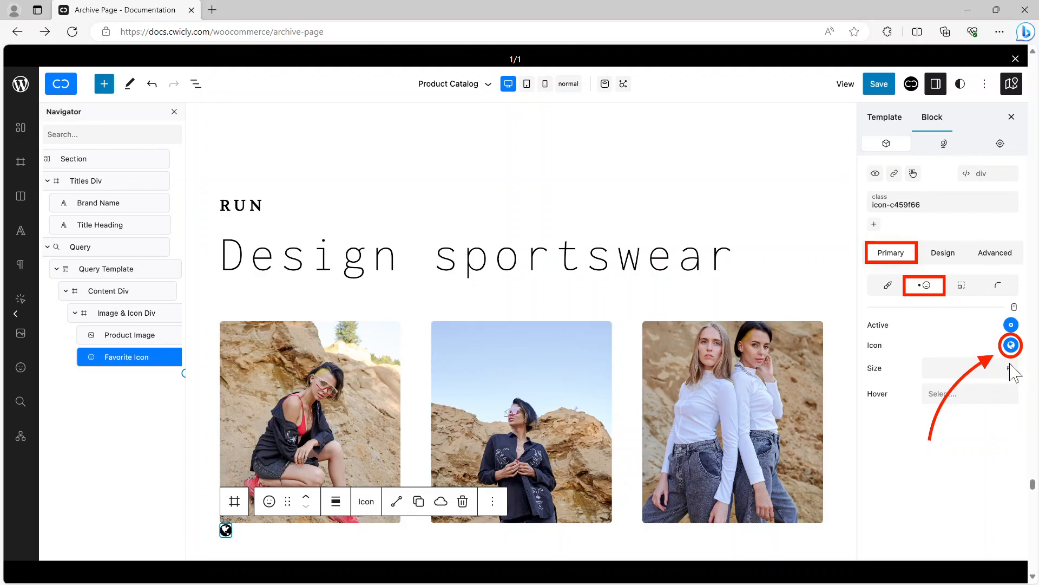
# In the Cwicly documentation, examine how to choose the heart icon, set its size and position it absolutely over the product image.
pyautogui.click(1016, 59)
pyautogui.scroll(-5, 564, 332)
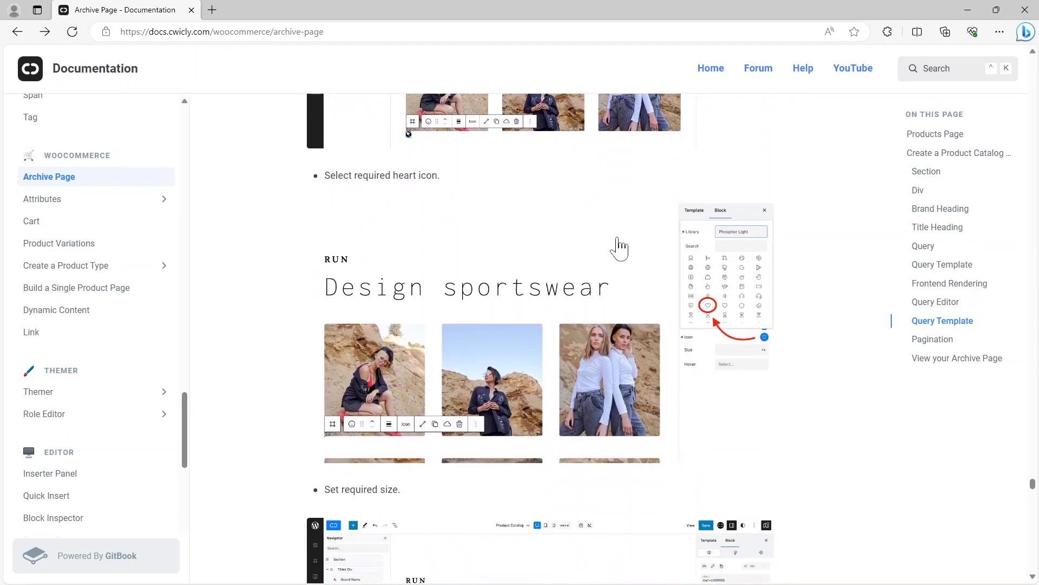
pyautogui.click(709, 274)
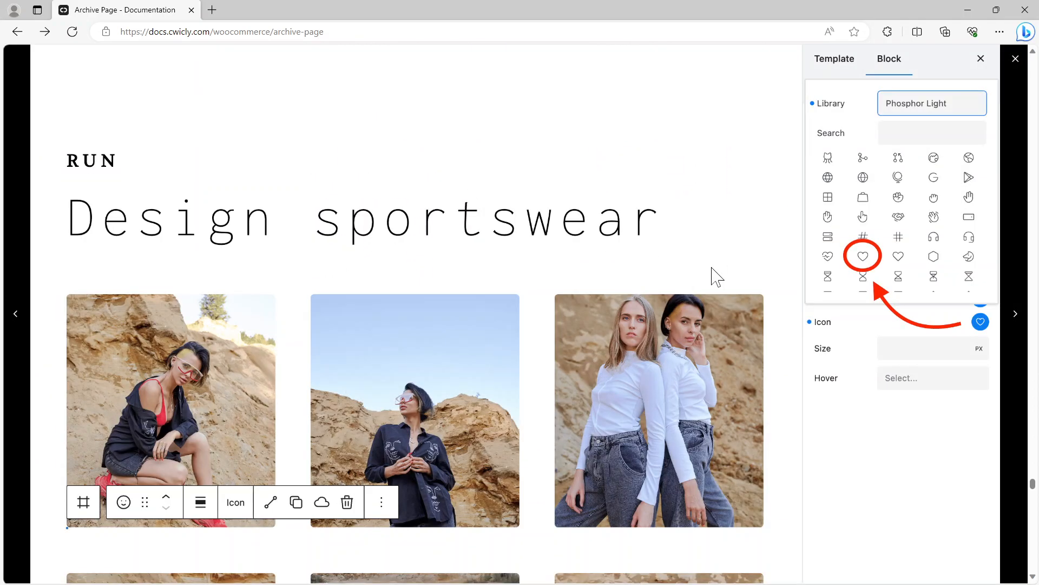
pyautogui.click(1014, 60)
pyautogui.scroll(-4, 464, 328)
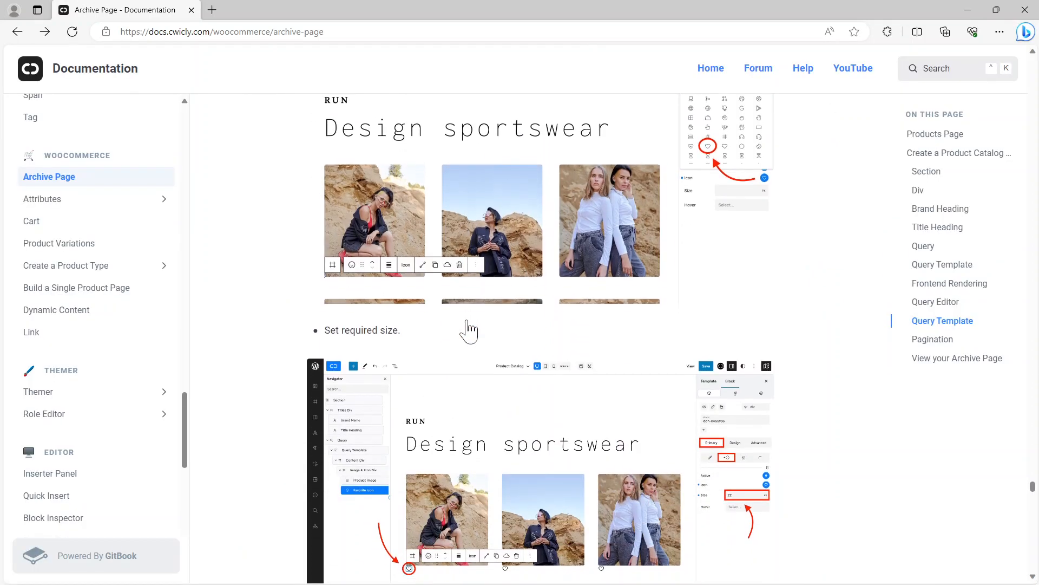
pyautogui.click(600, 363)
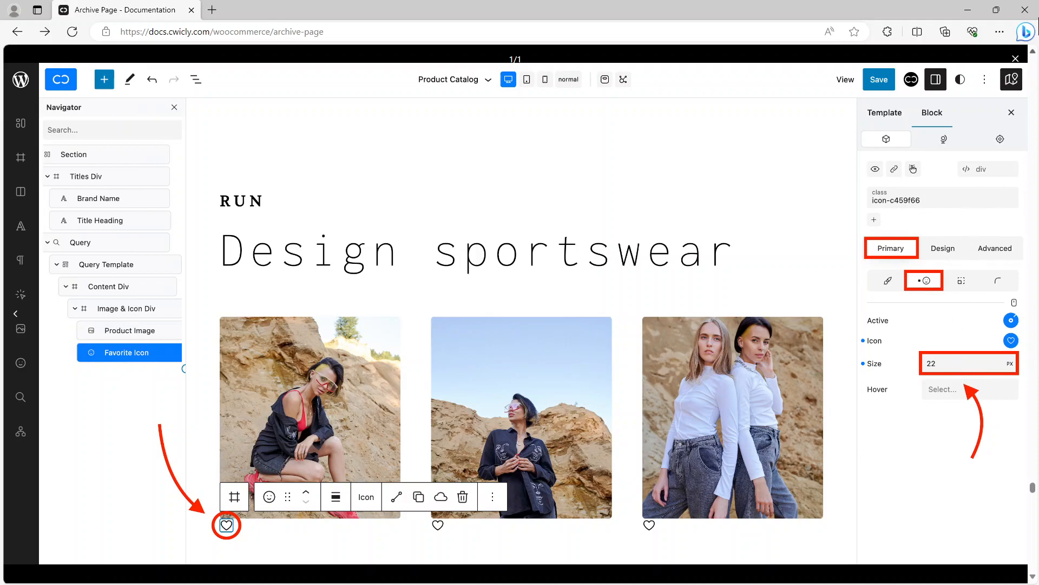
pyautogui.click(1016, 59)
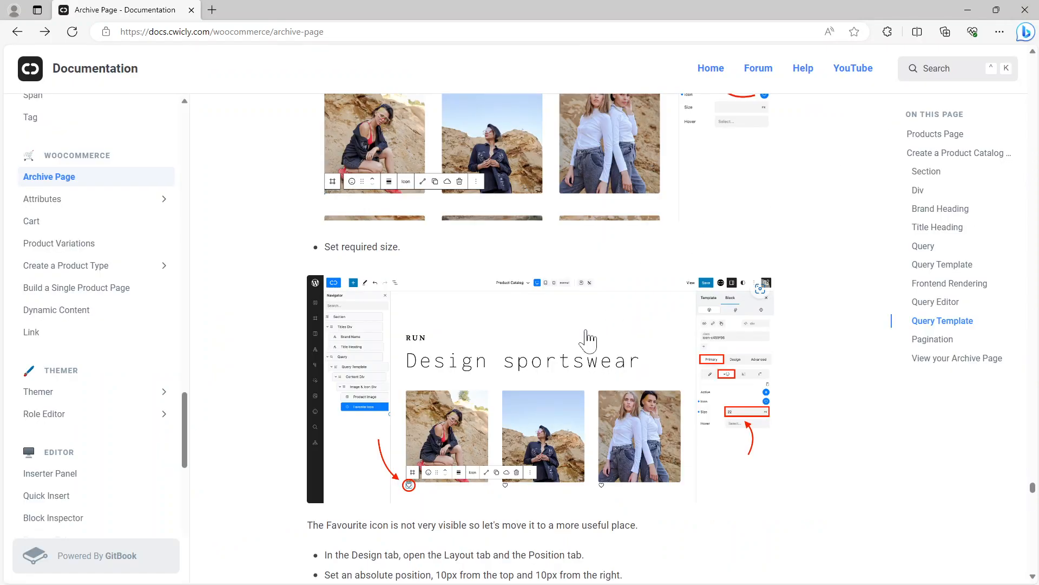
pyautogui.scroll(-4, 588, 341)
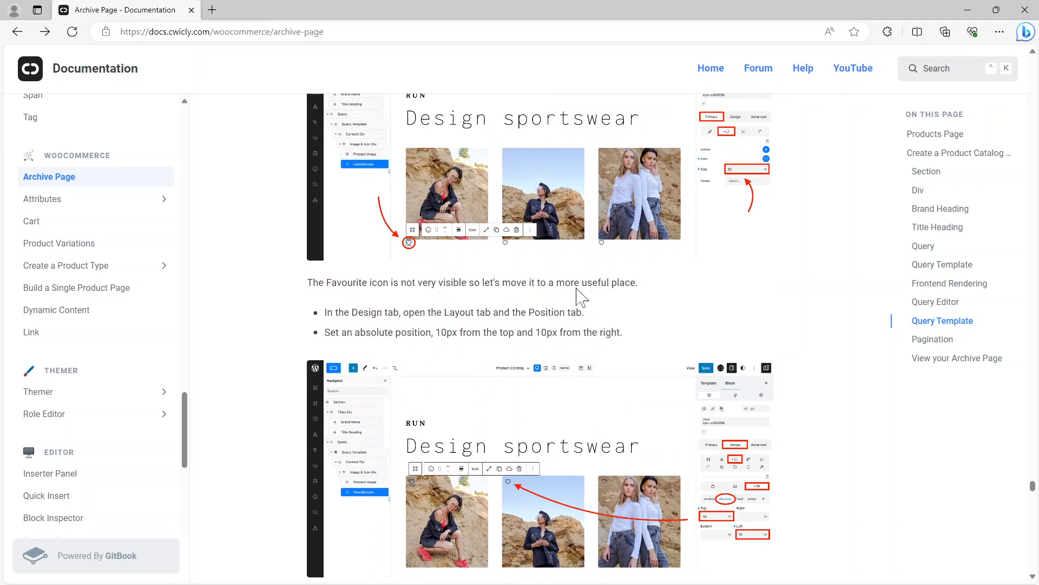
pyautogui.scroll(-2, 580, 296)
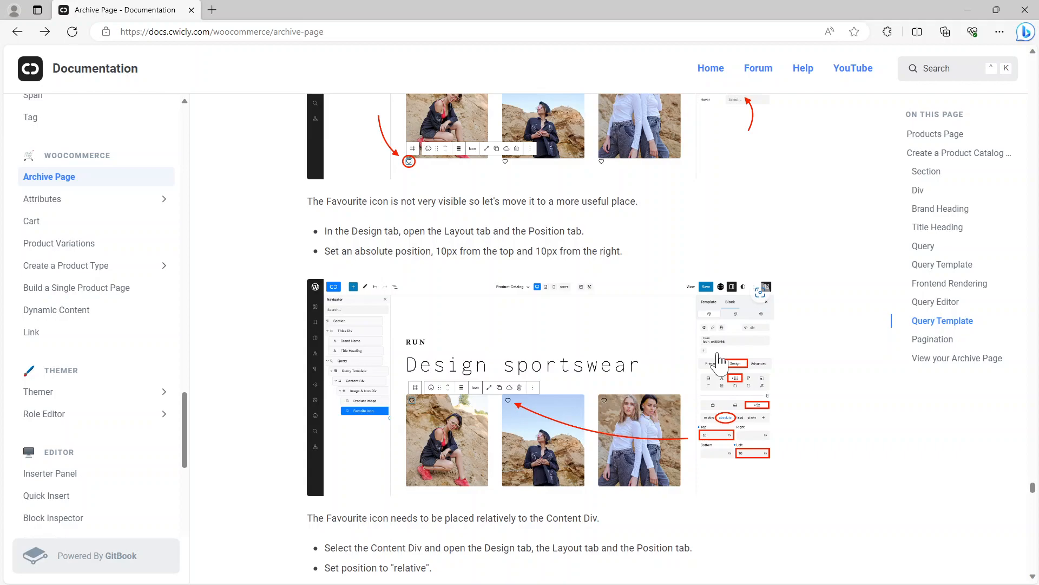
pyautogui.click(720, 363)
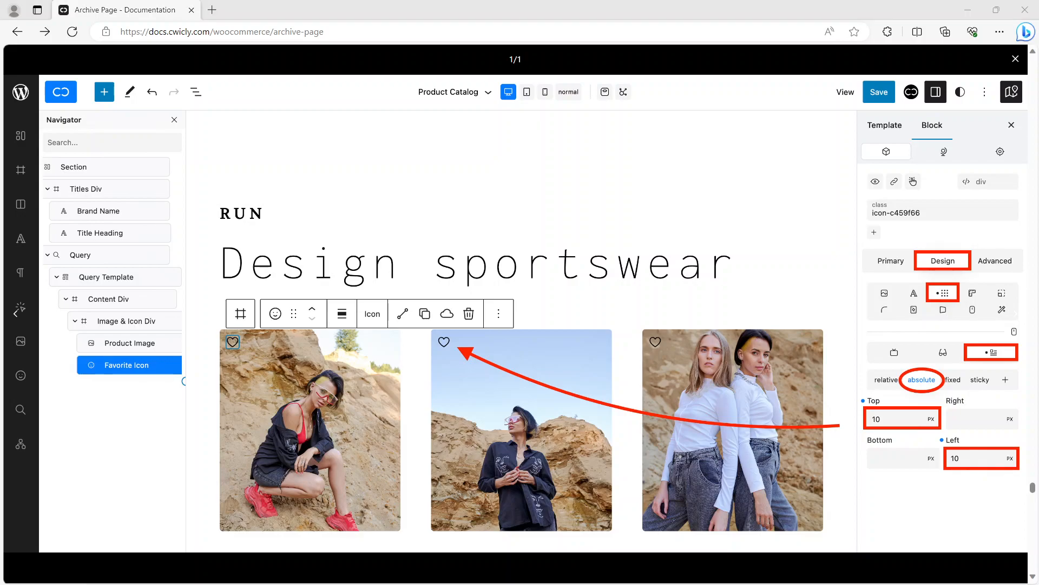
# Switch back to the site editor and set the heart Icon block's size to 22 px.
pyautogui.hotkey('alt', 'Tab')
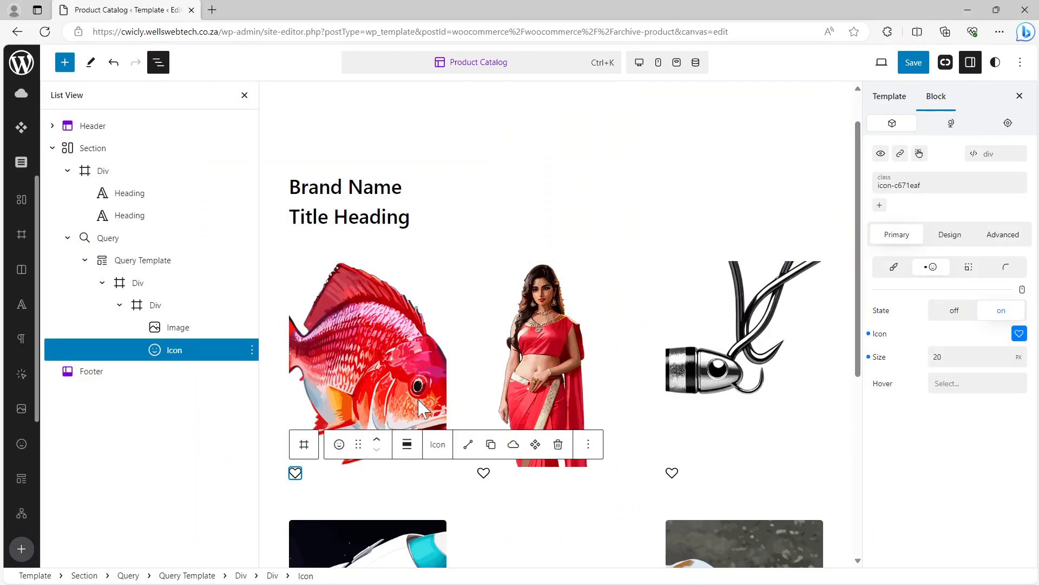
pyautogui.click(945, 356)
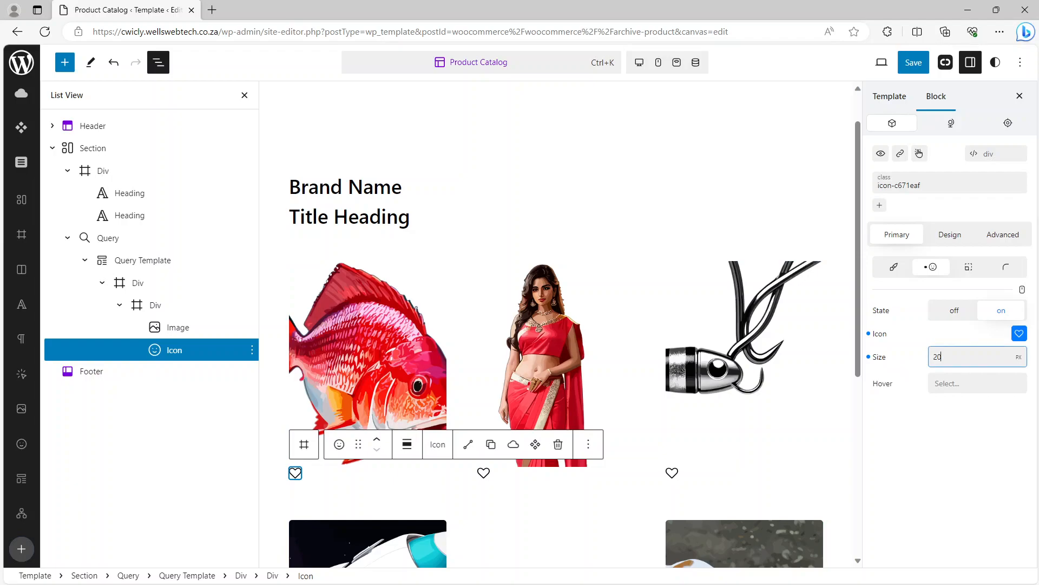
pyautogui.press('BackSpace')
pyautogui.write('2')
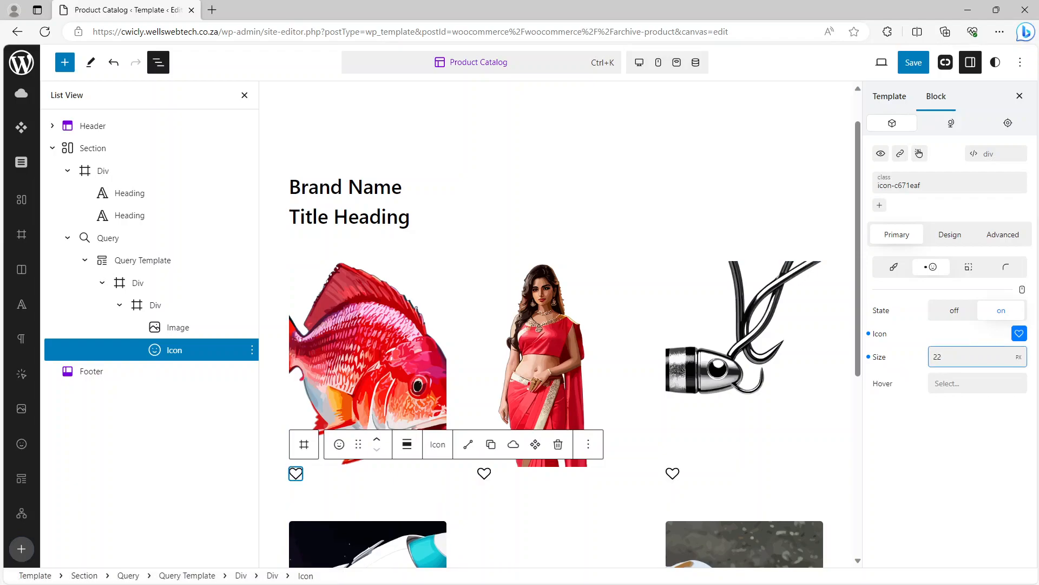
# Give the heart Icon an absolute position with 10 px top and 10 px left offsets, and save the template.
pyautogui.click(950, 238)
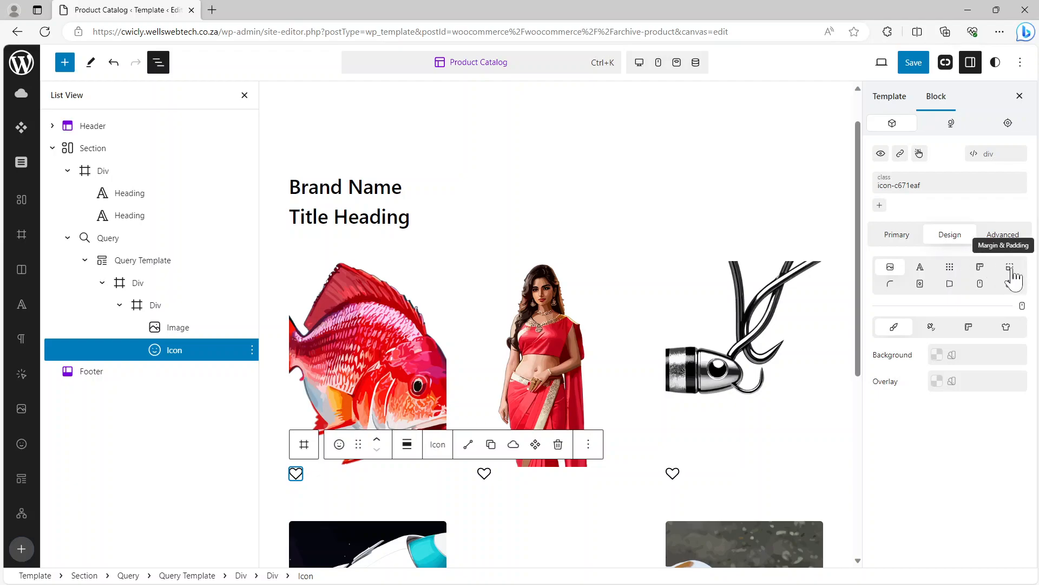
pyautogui.click(951, 268)
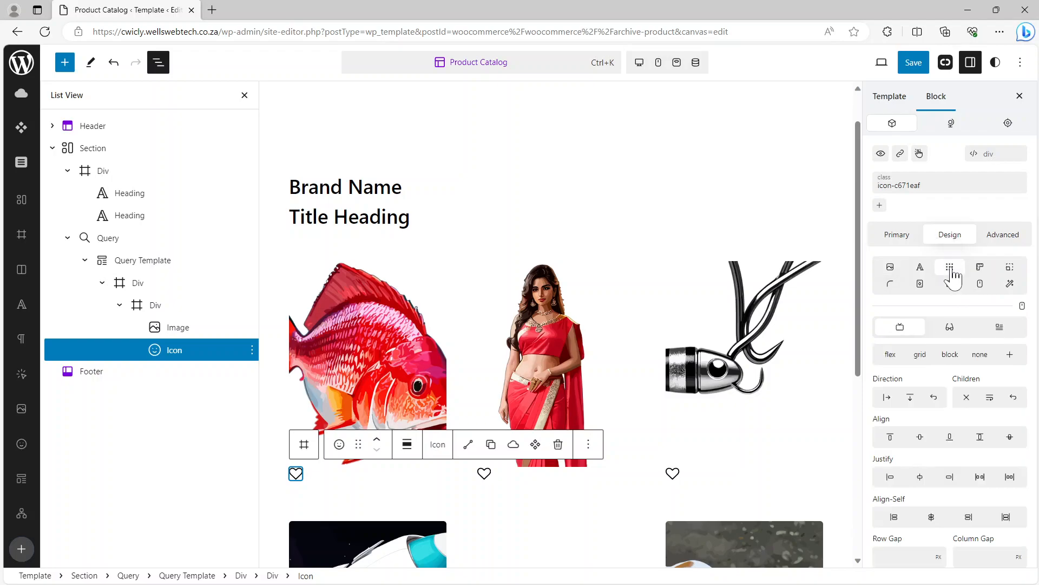
pyautogui.click(1001, 328)
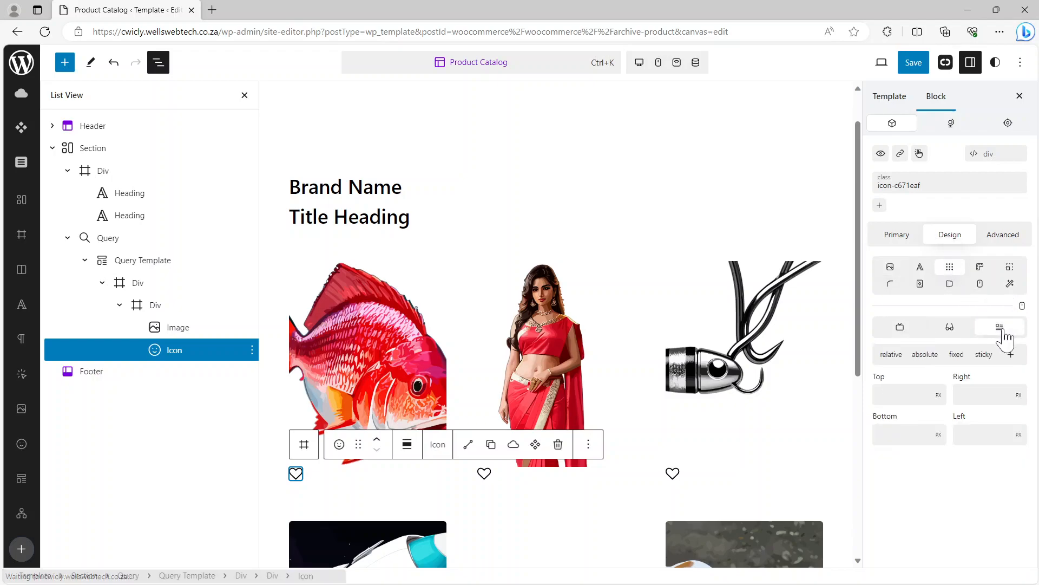
pyautogui.click(926, 355)
pyautogui.click(903, 395)
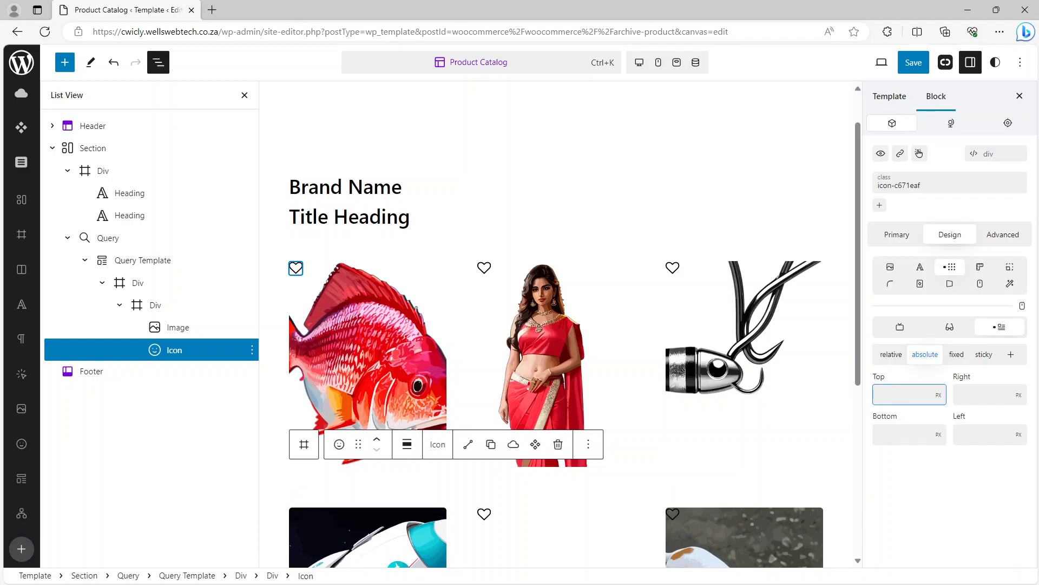
pyautogui.write('10')
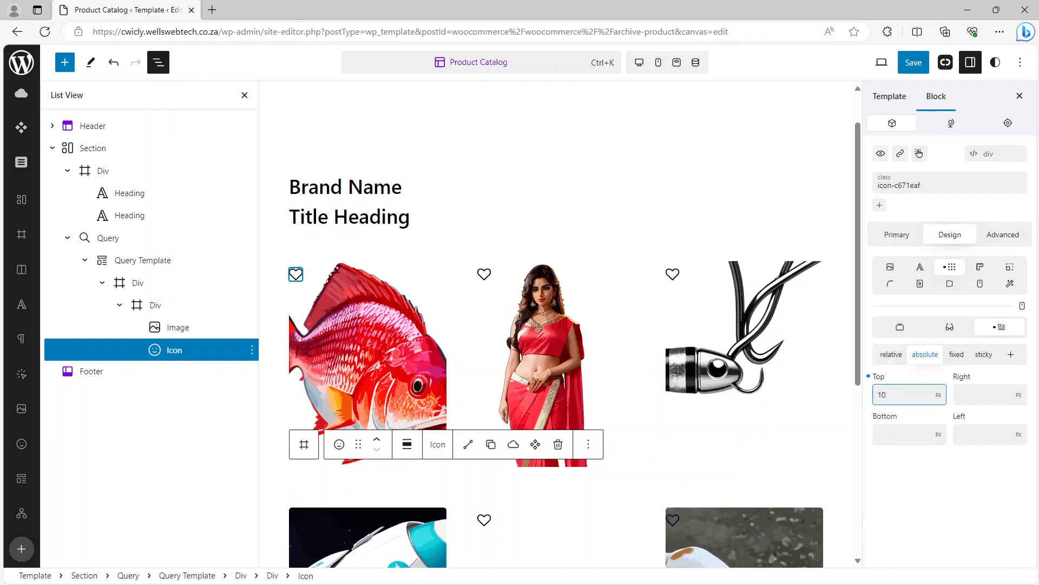
pyautogui.click(976, 434)
pyautogui.write('10')
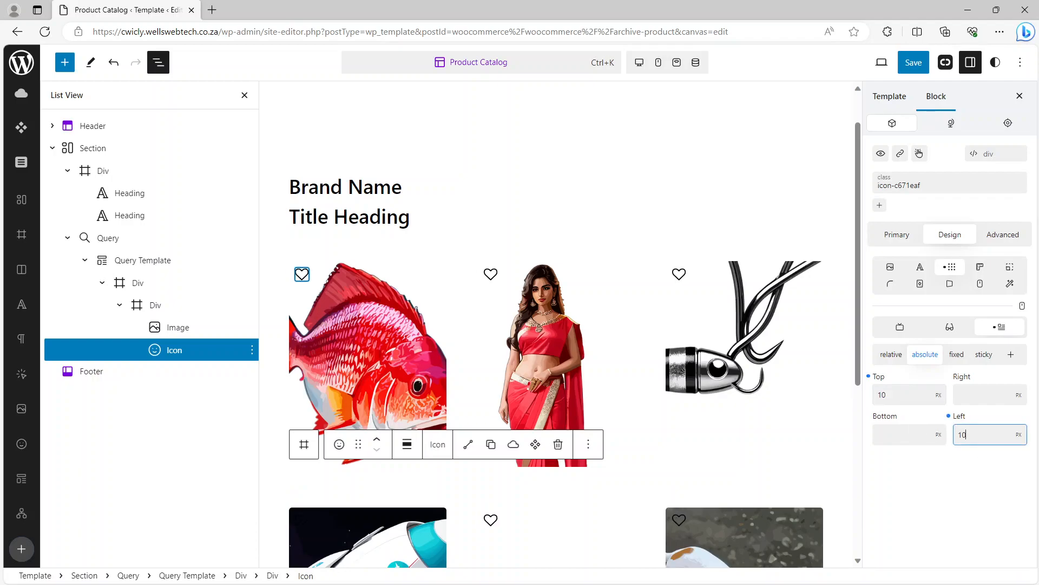
pyautogui.click(913, 64)
pyautogui.click(912, 65)
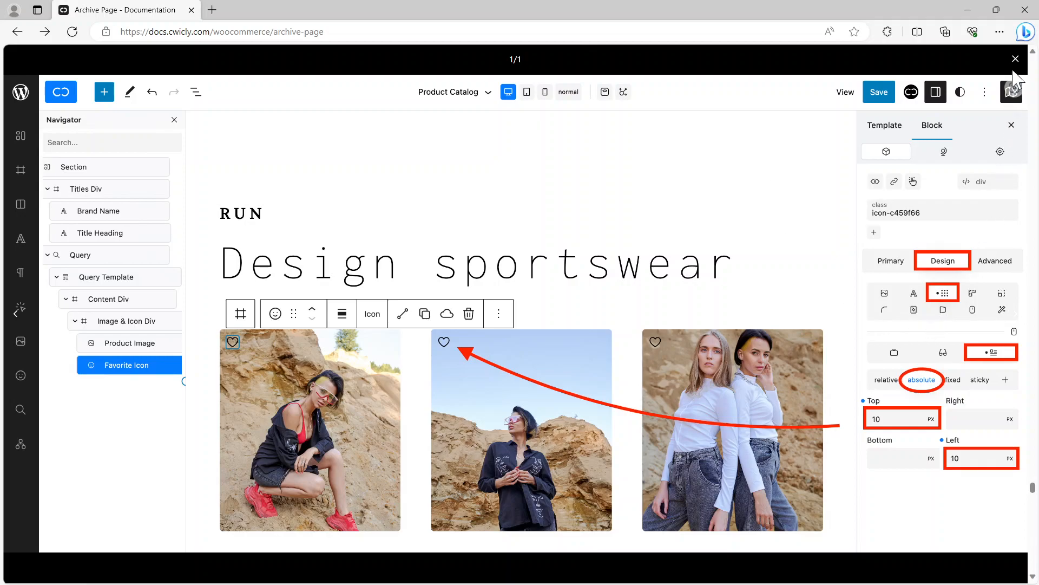
# In the Cwicly documentation, examine how to position the Content Div so the Favourite icon is placed relative to it.
pyautogui.click(1016, 64)
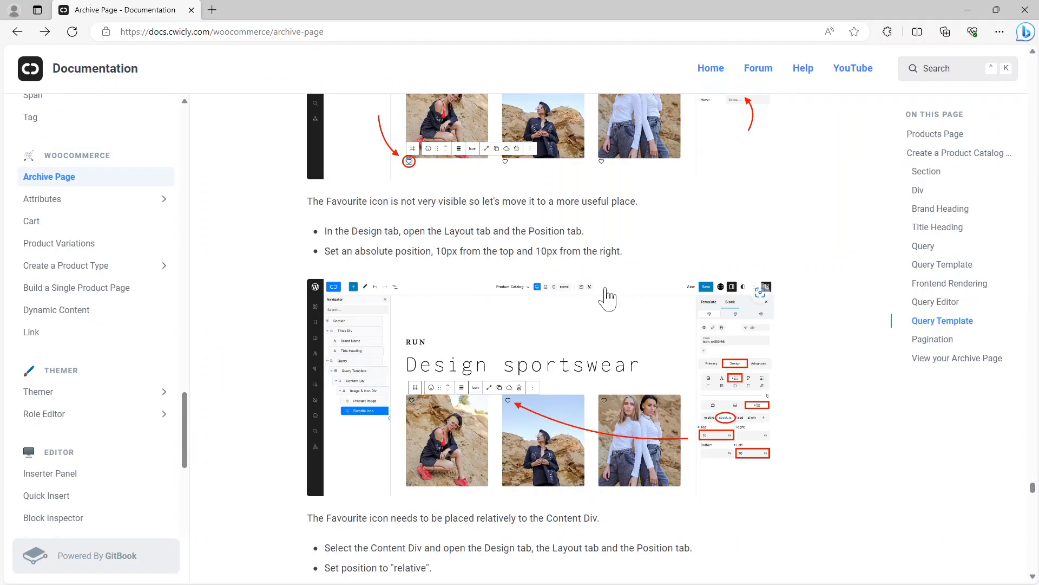
pyautogui.scroll(-3, 611, 297)
pyautogui.scroll(-2, 610, 296)
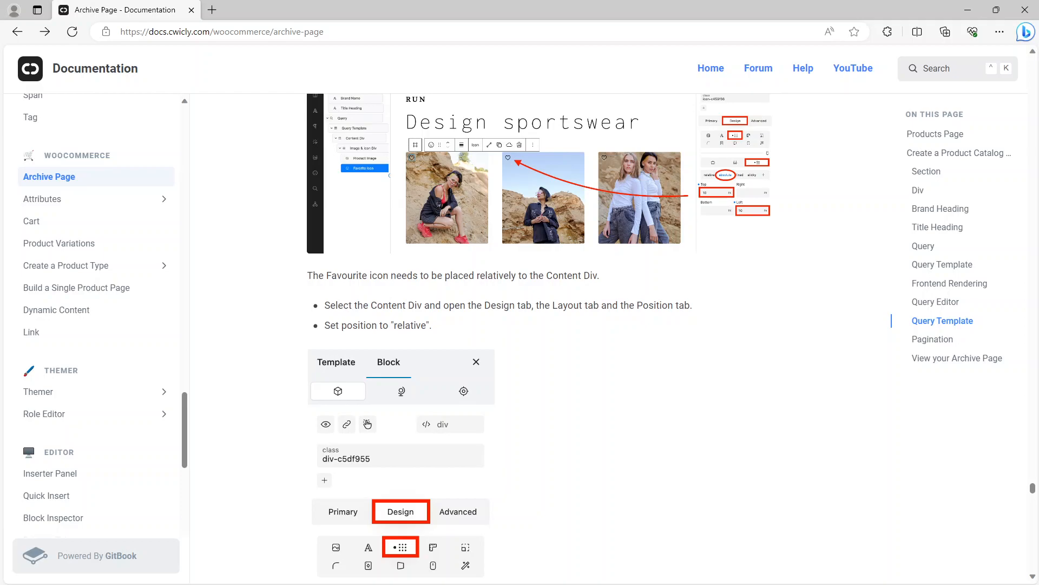
pyautogui.scroll(-2, 401, 379)
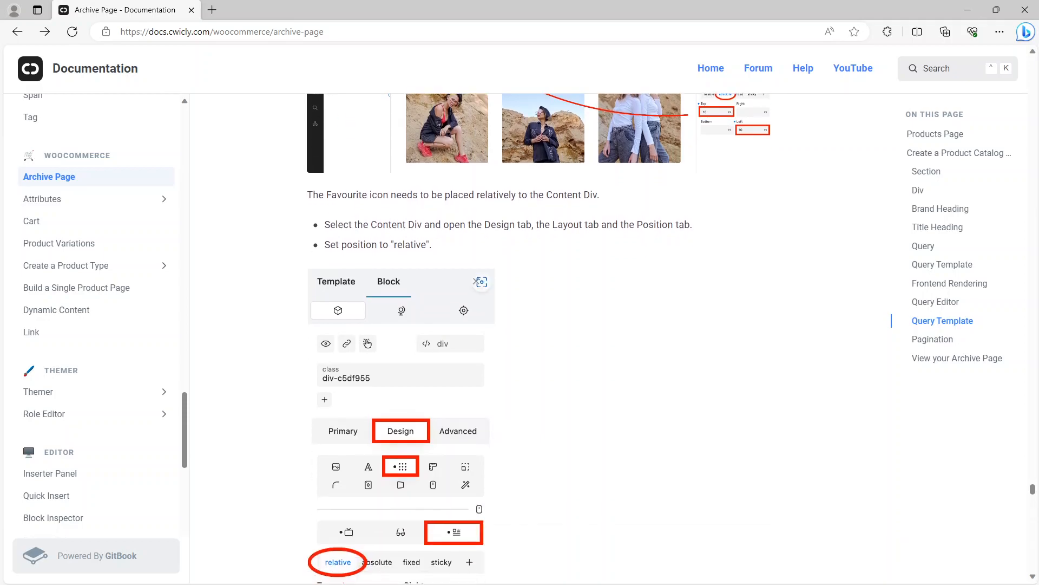
pyautogui.scroll(-4, 496, 319)
pyautogui.scroll(4, 496, 319)
pyautogui.scroll(3, 496, 320)
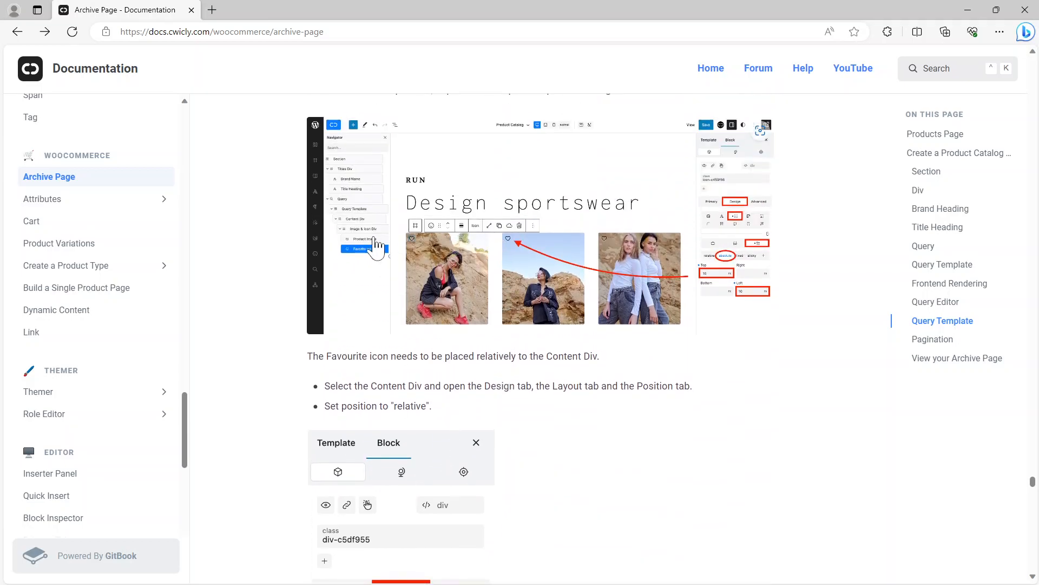
pyautogui.click(359, 232)
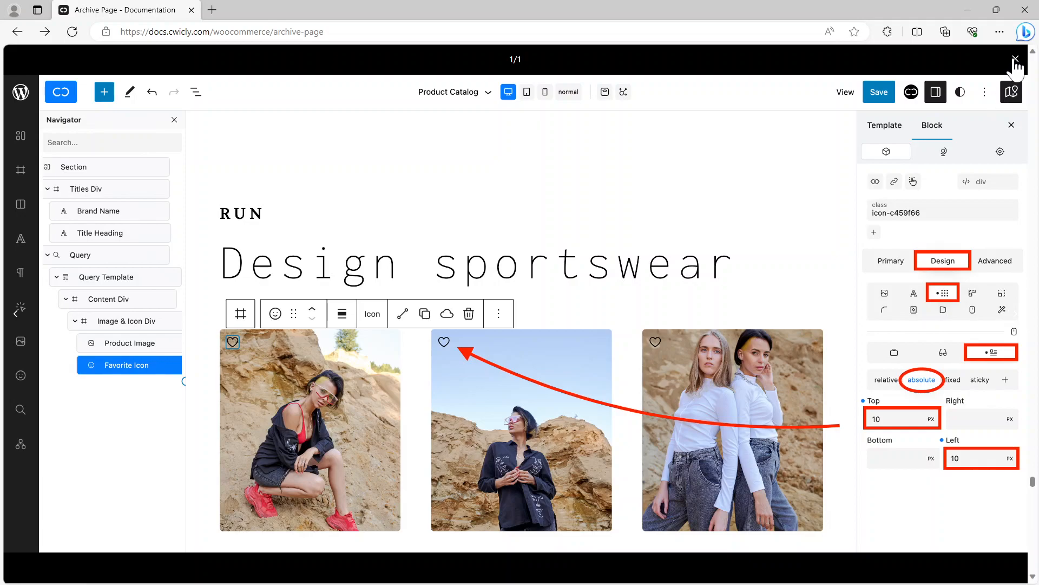
pyautogui.click(1016, 59)
pyautogui.scroll(-6, 506, 420)
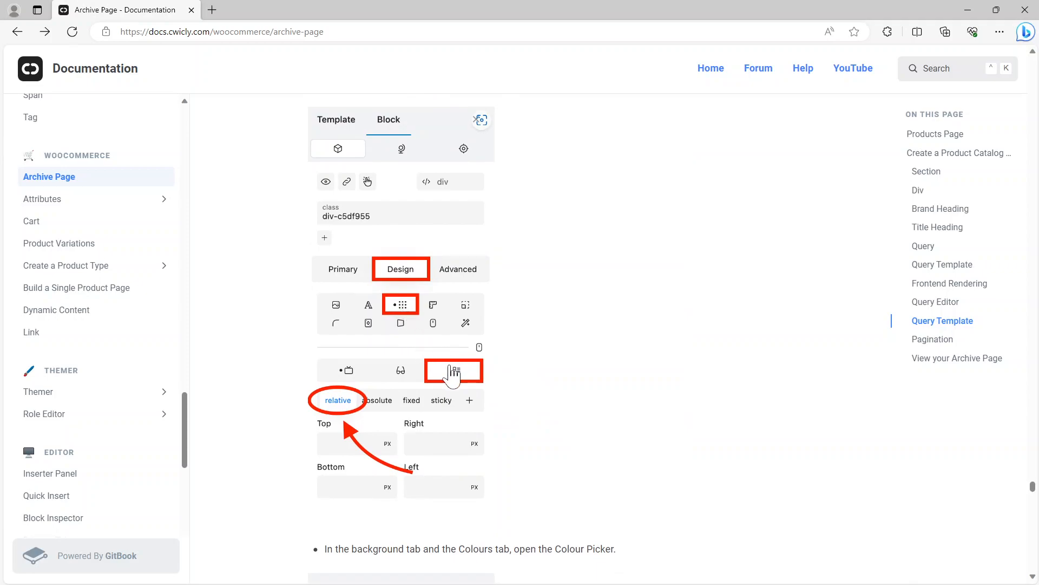
pyautogui.scroll(-3, 568, 376)
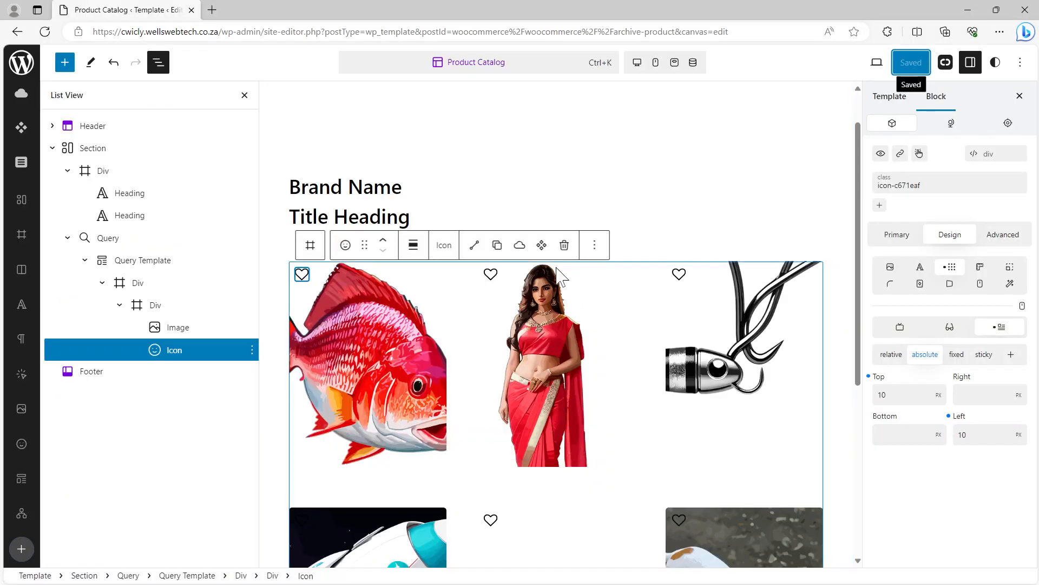
# In the site editor, set the position of the outer Div inside the Query Template to relative and save the template.
pyautogui.click(142, 284)
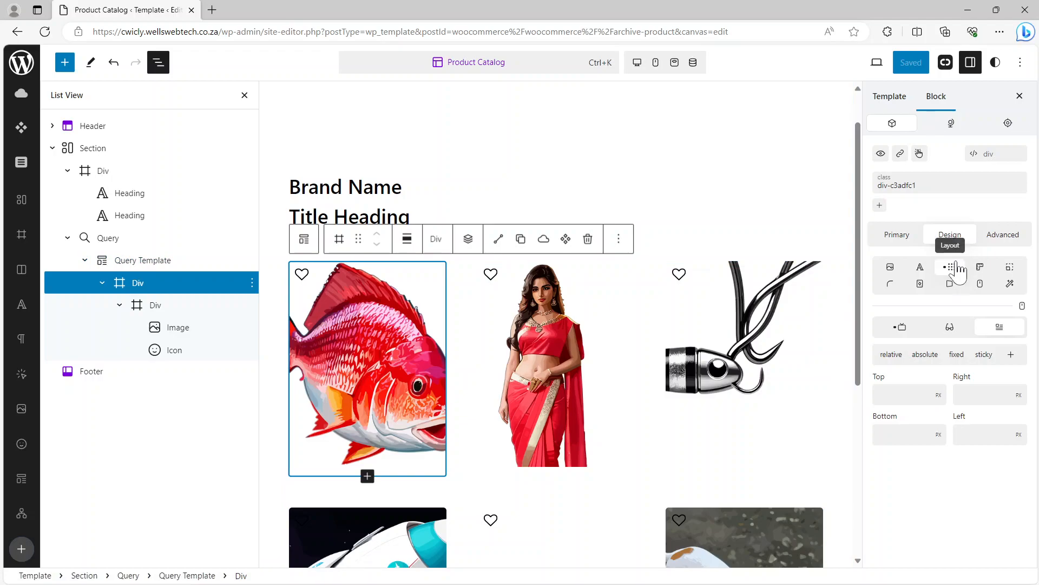
pyautogui.click(892, 356)
pyautogui.click(913, 62)
pyautogui.click(910, 62)
# Return to the Cwicly documentation and examine how to give the Favourite icon a white background with the Colour Picker.
pyautogui.click(970, 9)
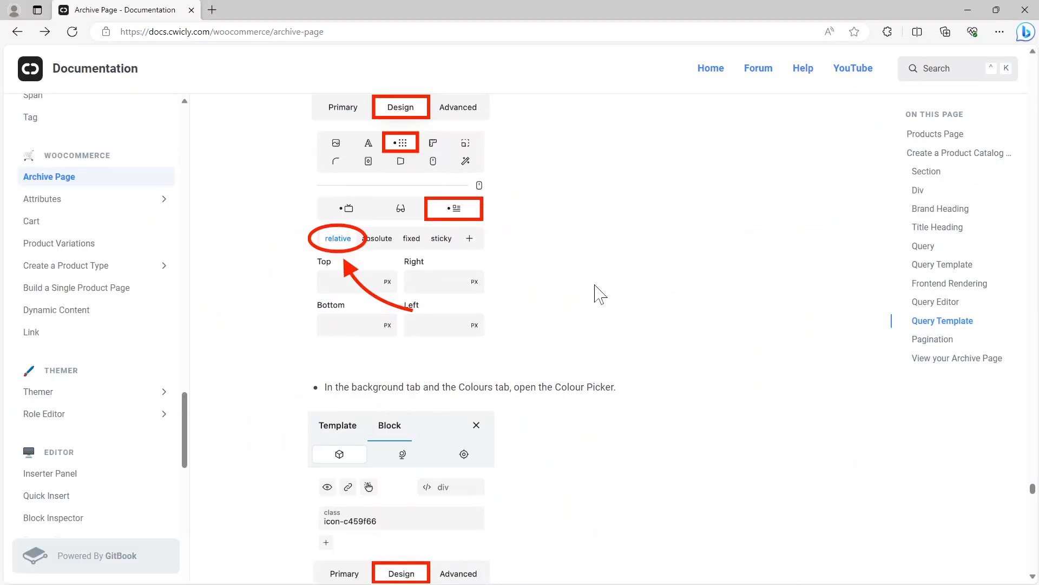
pyautogui.scroll(-2, 468, 347)
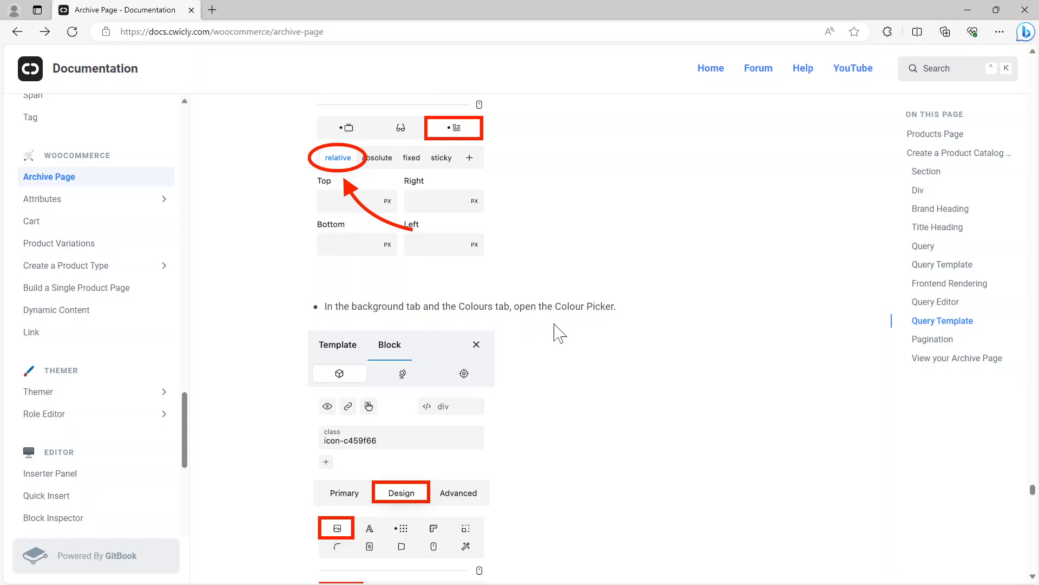
pyautogui.scroll(-3, 559, 333)
pyautogui.scroll(-2, 558, 333)
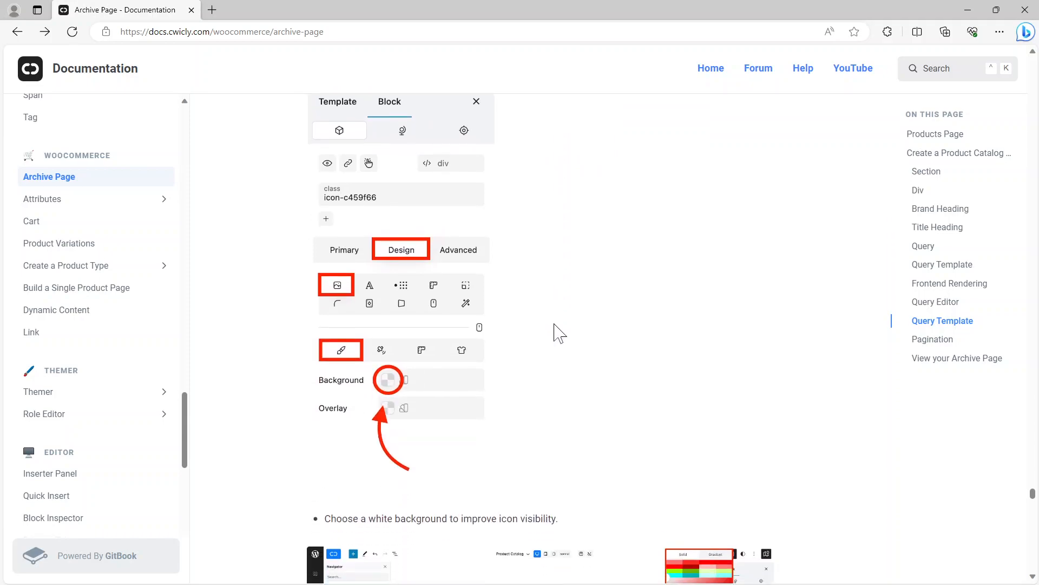
pyautogui.scroll(-2, 559, 333)
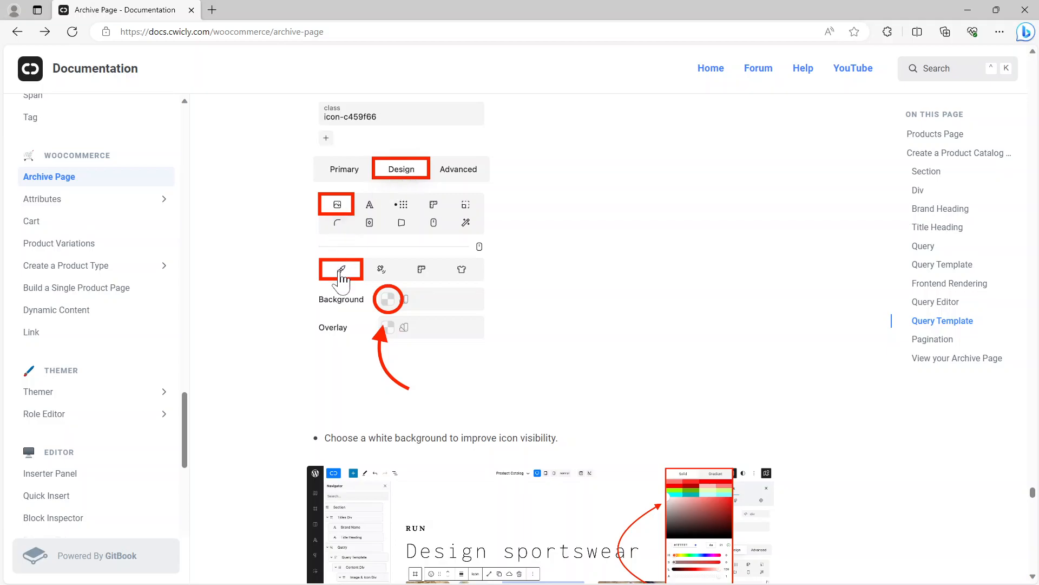
pyautogui.scroll(-2, 573, 305)
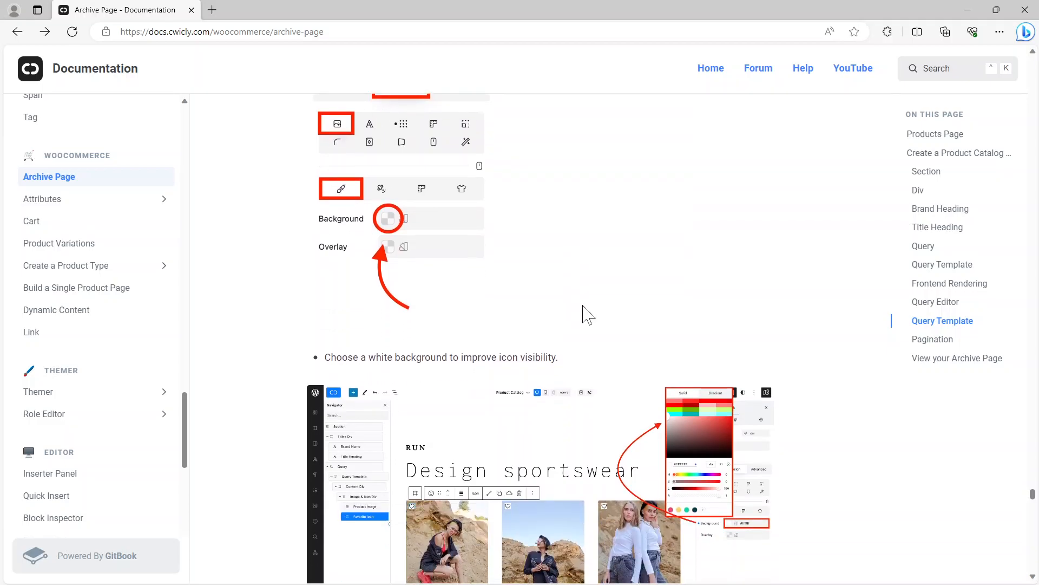
pyautogui.scroll(-4, 573, 314)
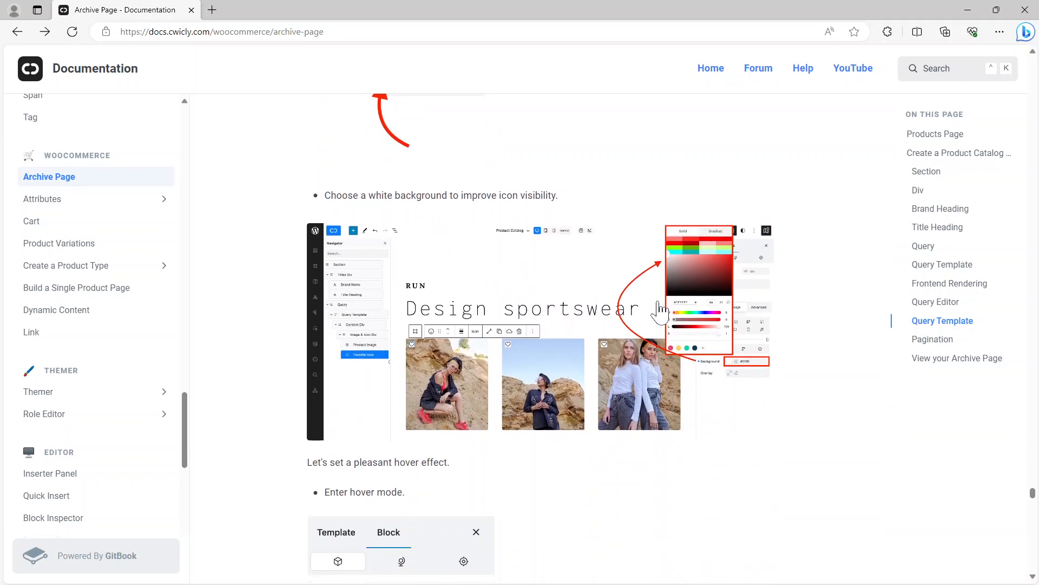
pyautogui.click(692, 312)
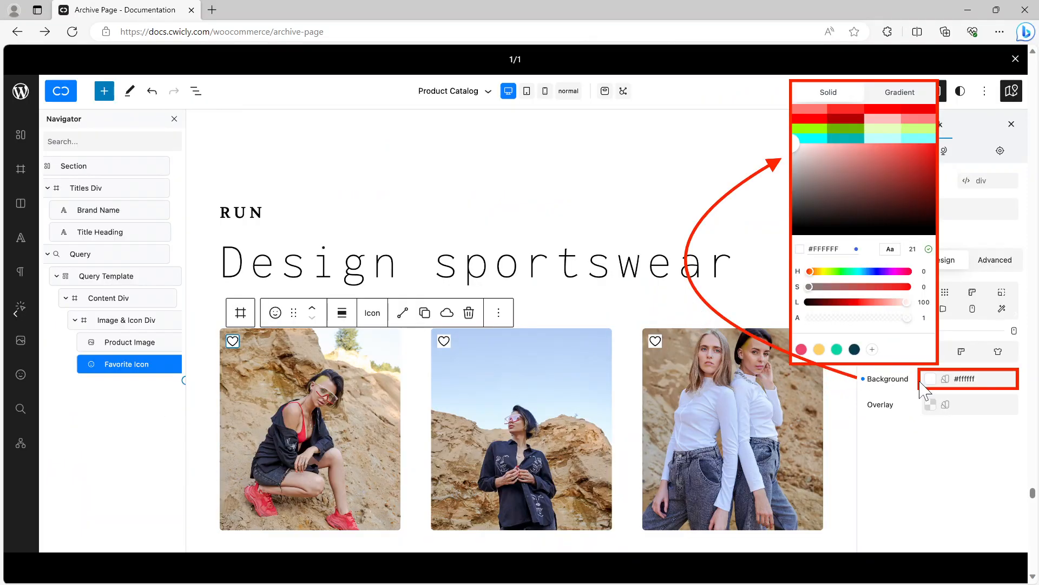
pyautogui.click(1016, 59)
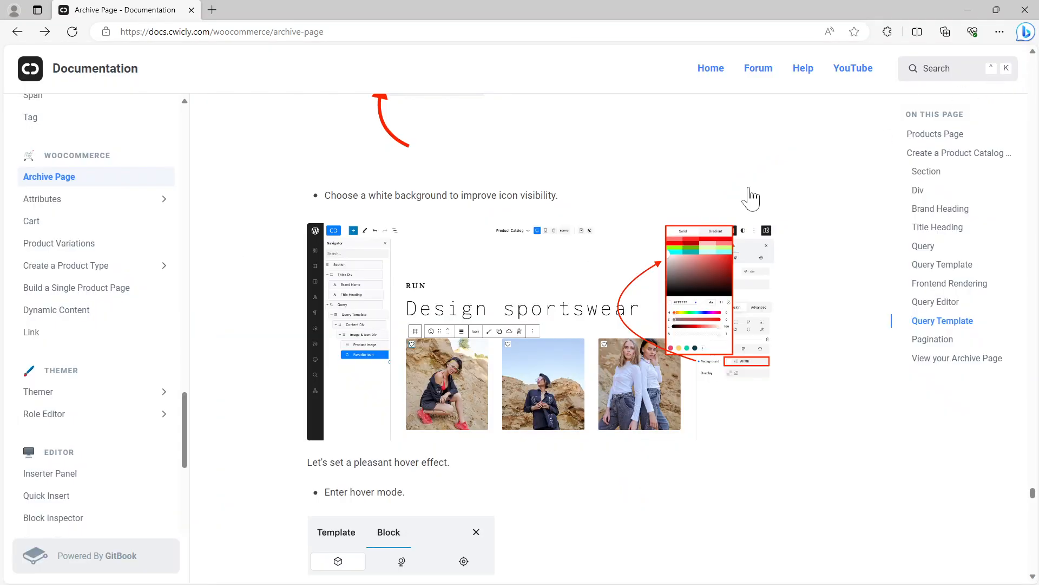
pyautogui.scroll(1, 528, 311)
pyautogui.scroll(15, 528, 312)
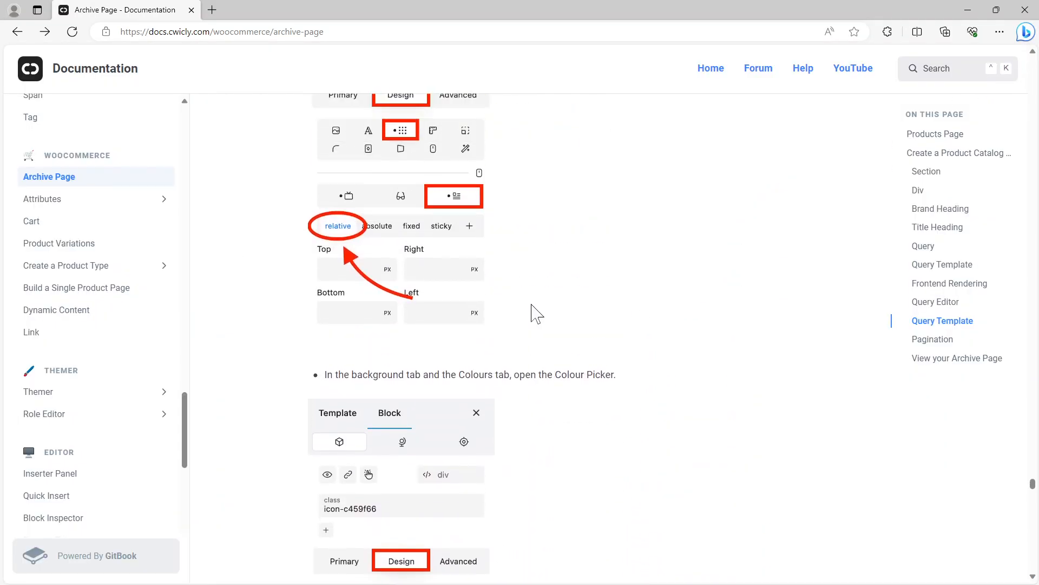
# Review the documentation on the Content Div's relative position and on choosing a background colour for the Favourite icon.
pyautogui.scroll(7, 540, 313)
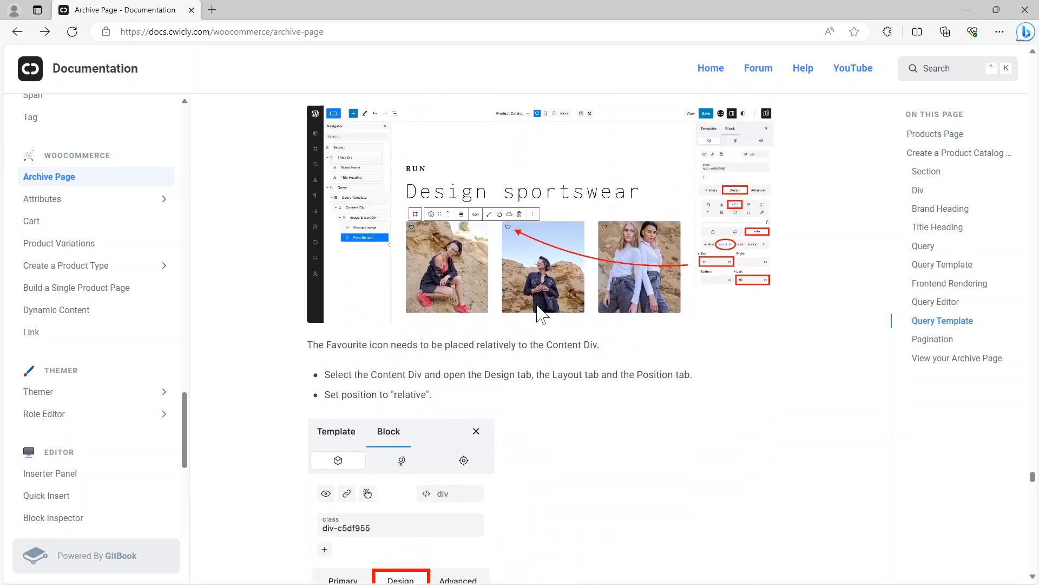
pyautogui.scroll(-5, 537, 303)
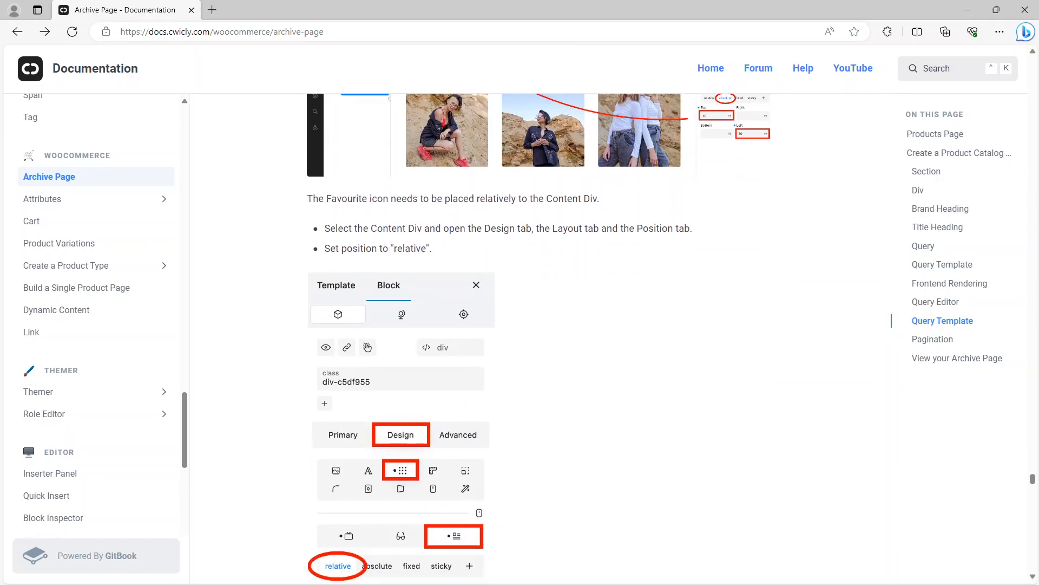
pyautogui.scroll(-5, 541, 313)
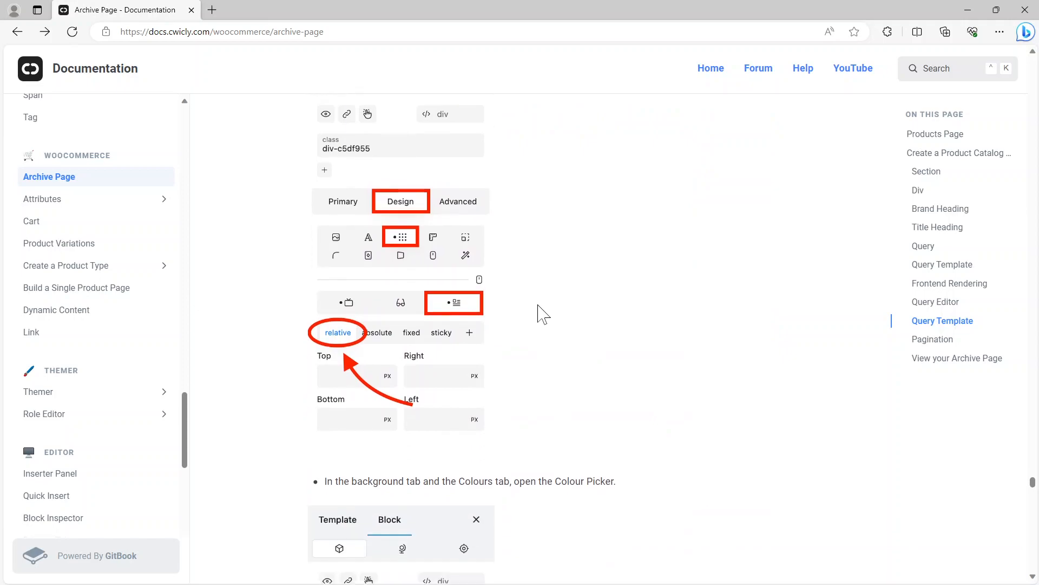
pyautogui.scroll(-4, 540, 313)
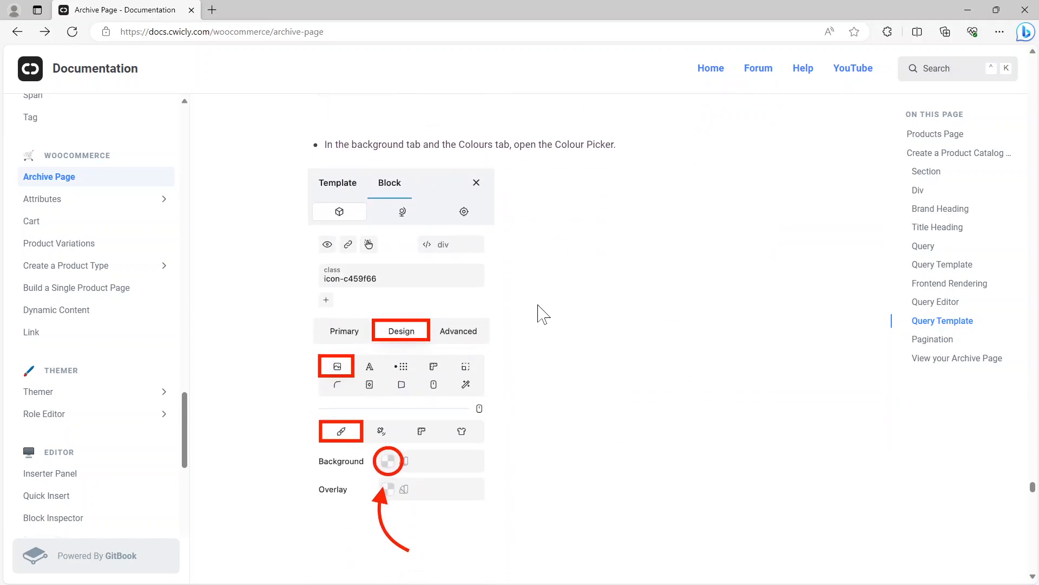
pyautogui.scroll(-2, 542, 314)
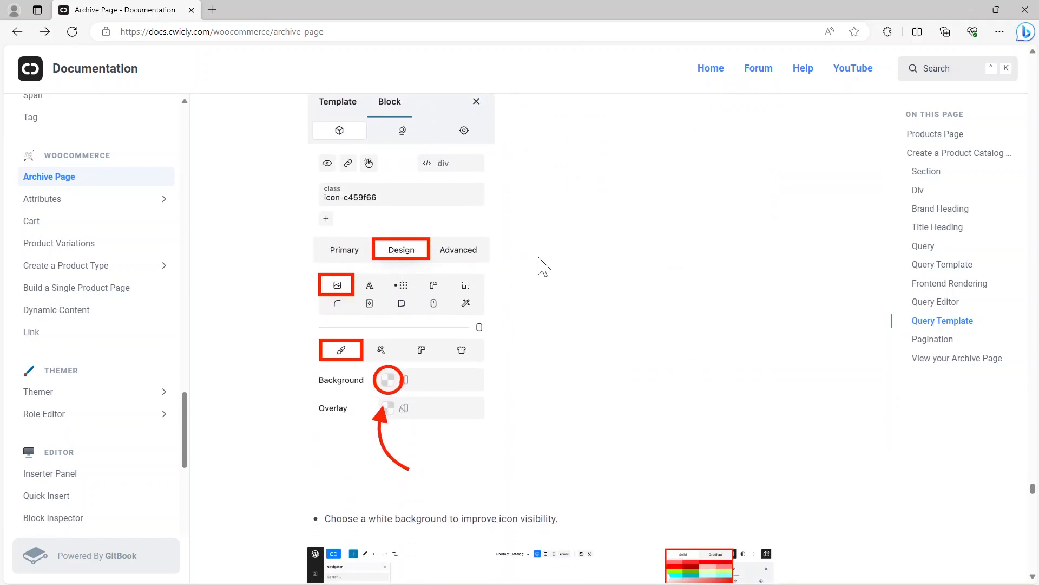
pyautogui.scroll(2, 541, 265)
pyautogui.scroll(-2, 547, 266)
pyautogui.scroll(-2, 542, 258)
pyautogui.scroll(2, 542, 257)
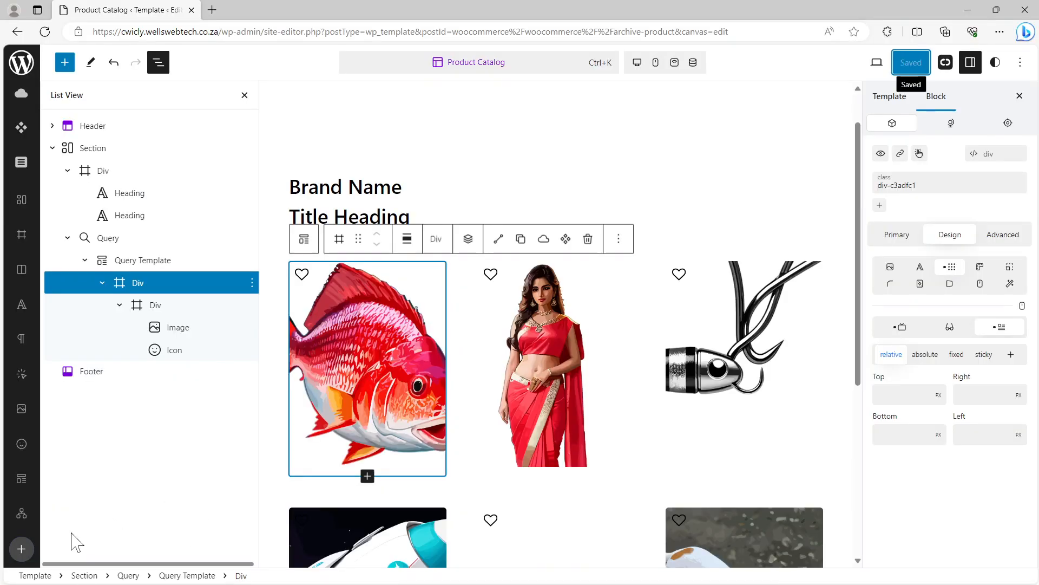
# In the site editor, set the background colour of the Icon inside the Query Template to white #FFFFFF and save the template.
pyautogui.click(171, 355)
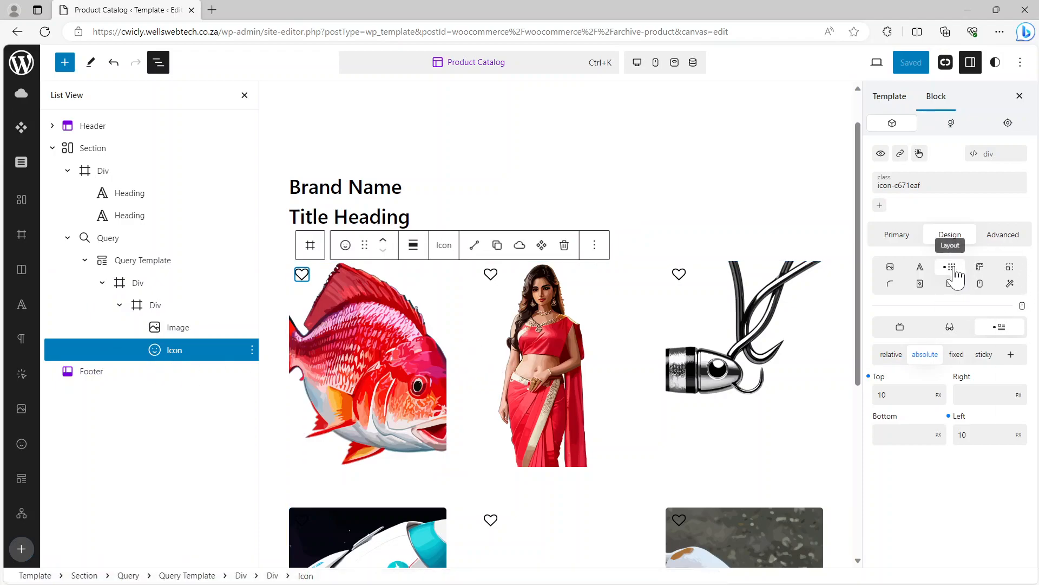
pyautogui.click(895, 268)
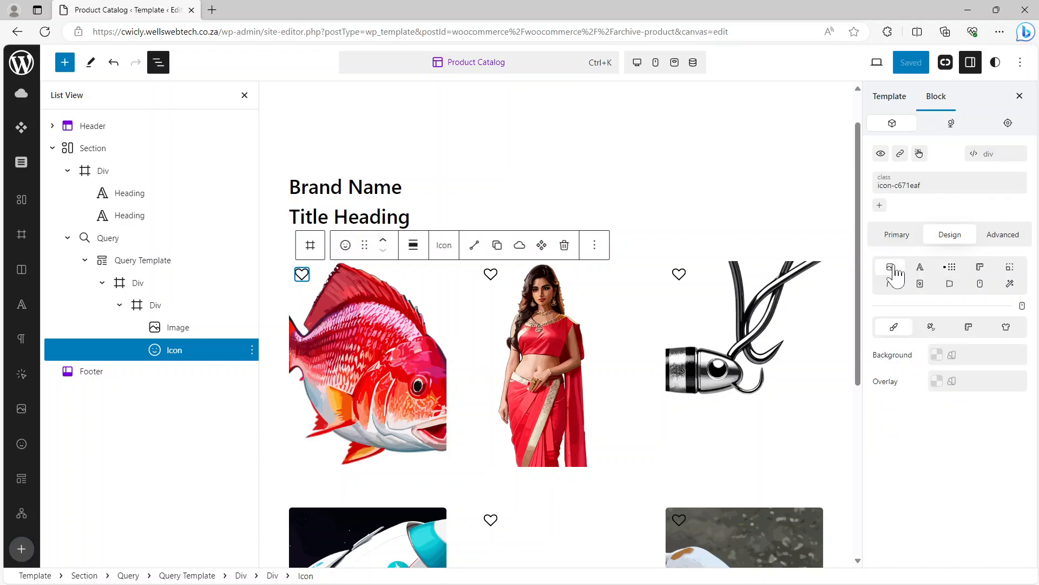
pyautogui.click(937, 354)
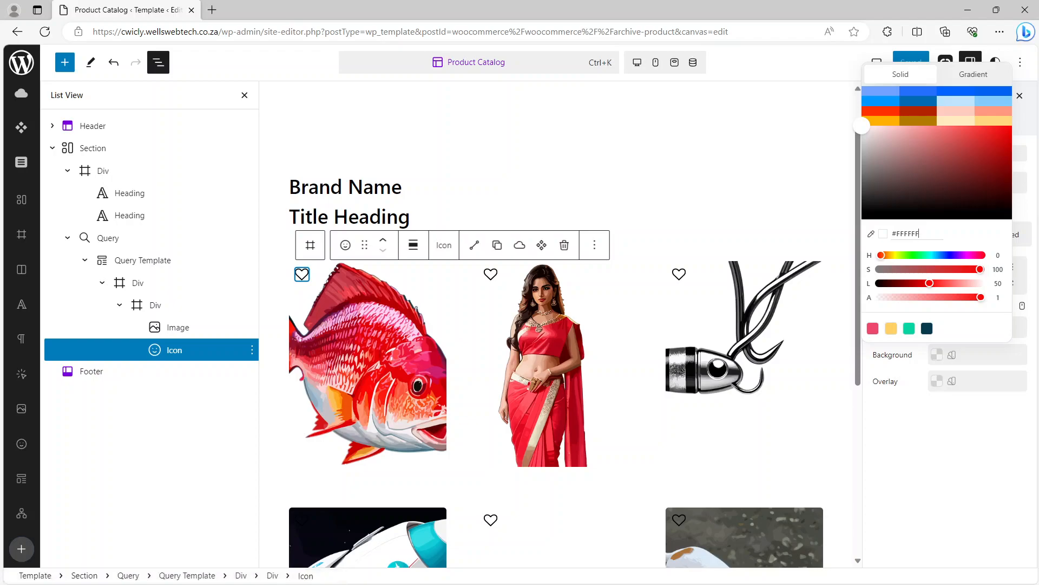
pyautogui.press('Return')
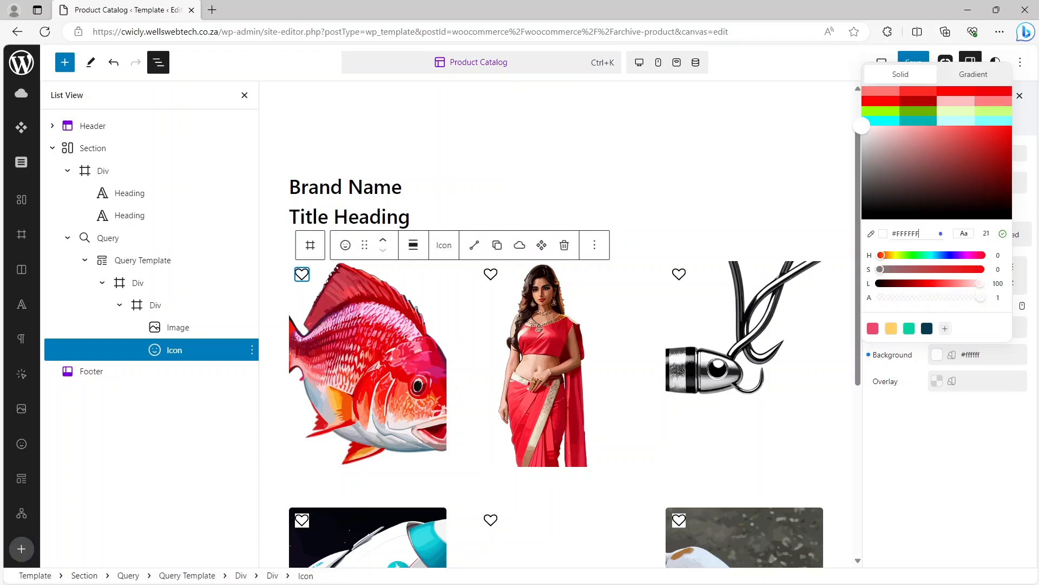
pyautogui.click(972, 440)
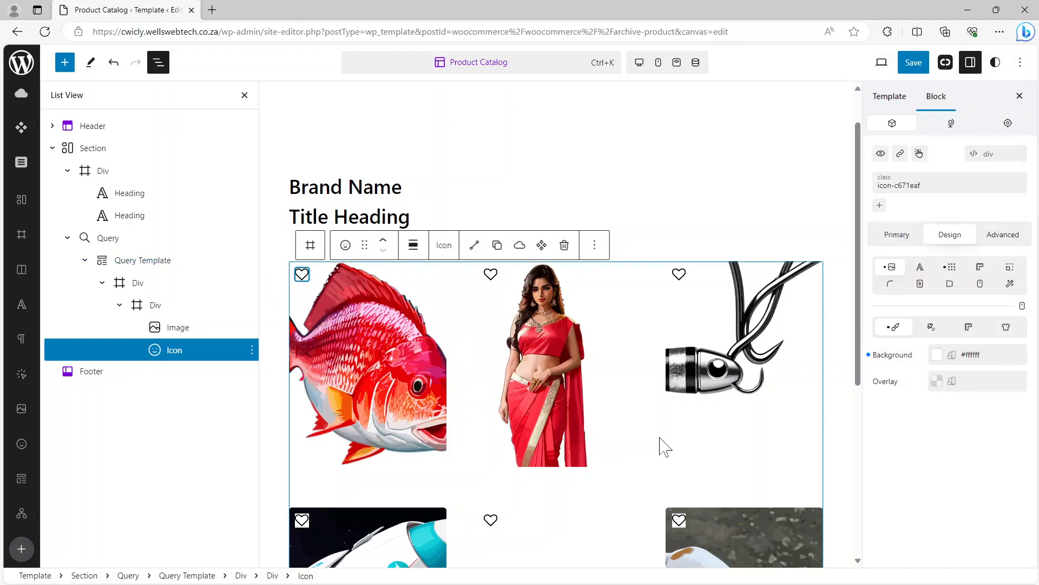
pyautogui.scroll(-2, 681, 454)
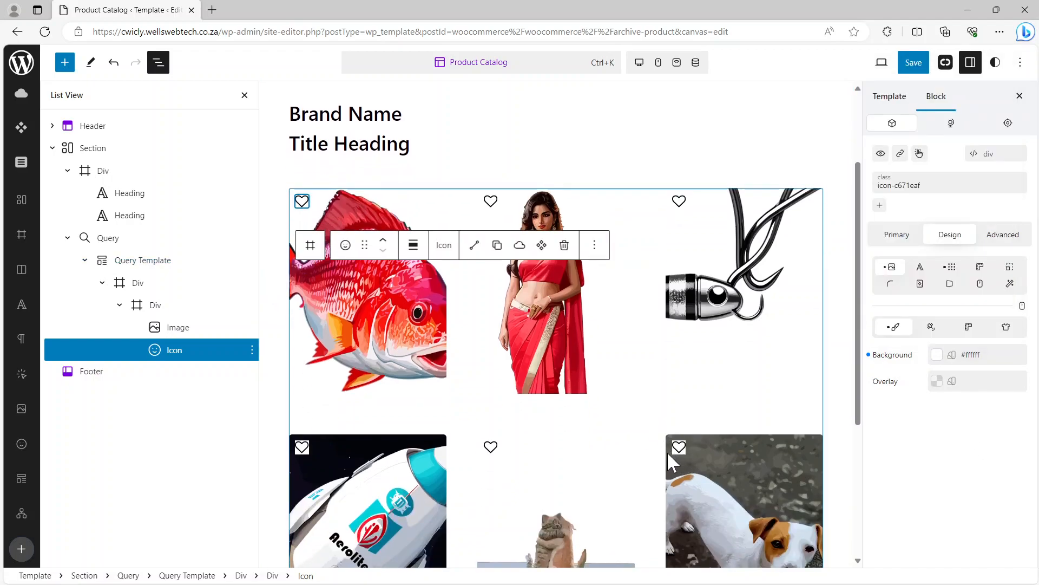
pyautogui.click(920, 64)
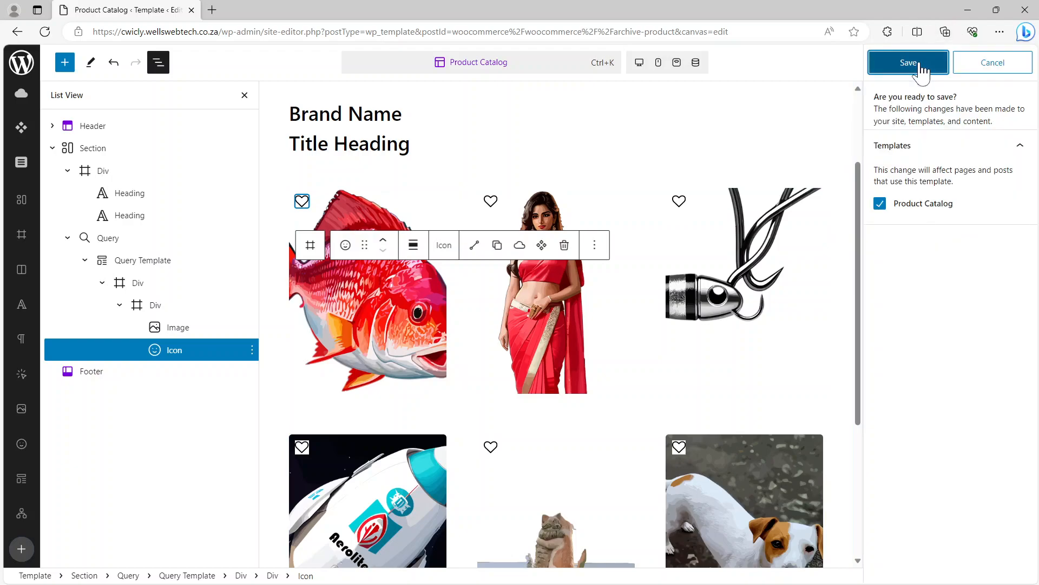
pyautogui.click(920, 63)
# Switch to the Cwicly documentation and examine how to enter hover mode and set the Favourite icon's hover background colour.
pyautogui.hotkey('alt', 'Tab')
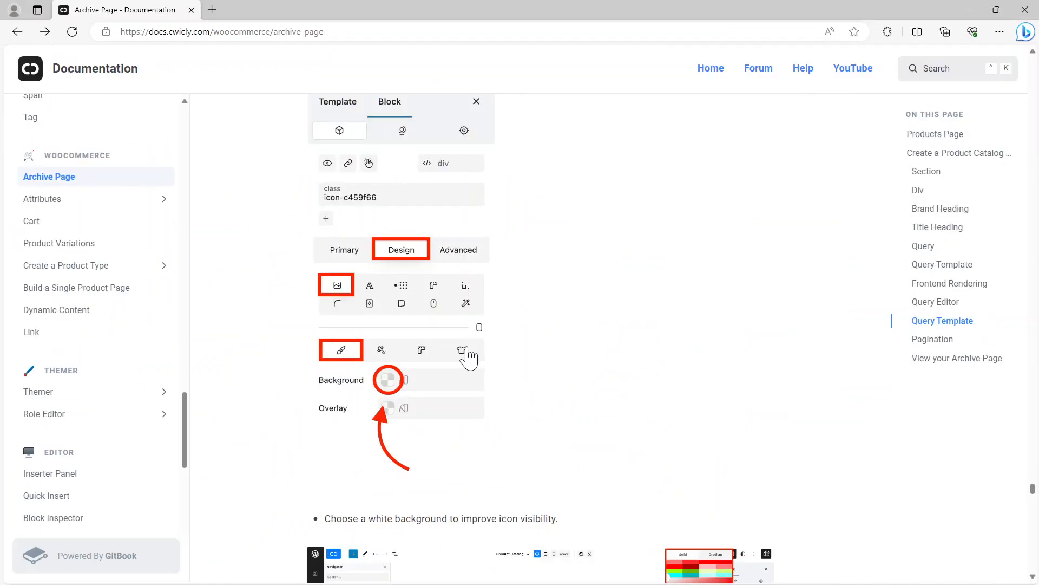
pyautogui.scroll(-4, 519, 346)
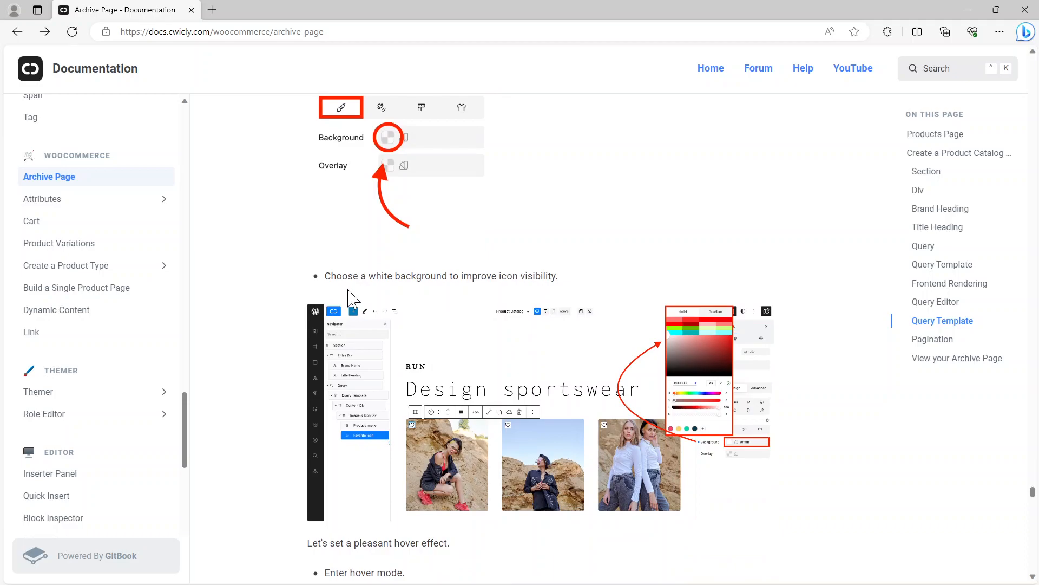
pyautogui.scroll(-3, 621, 334)
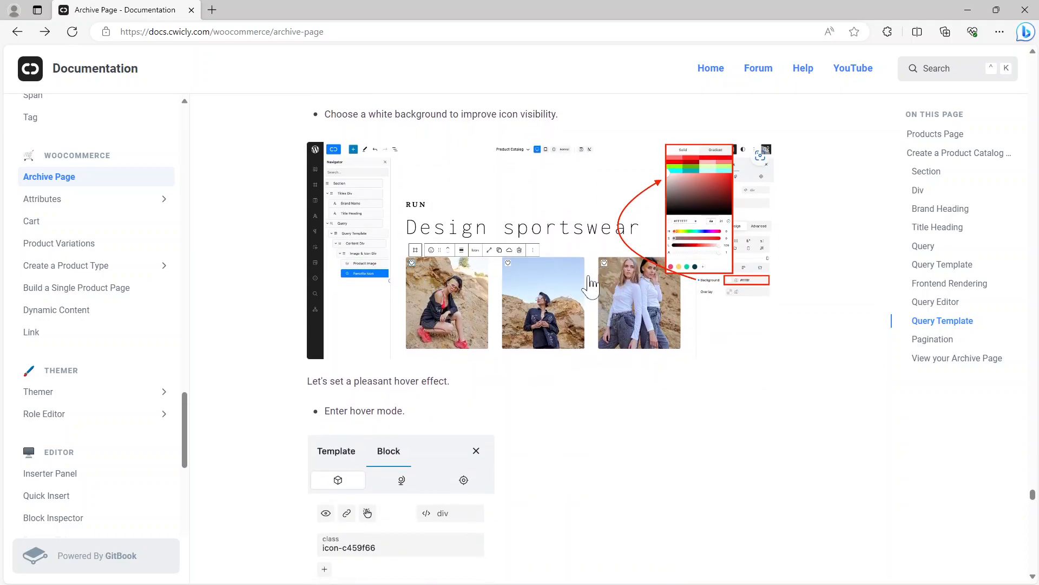
pyautogui.scroll(-2, 582, 287)
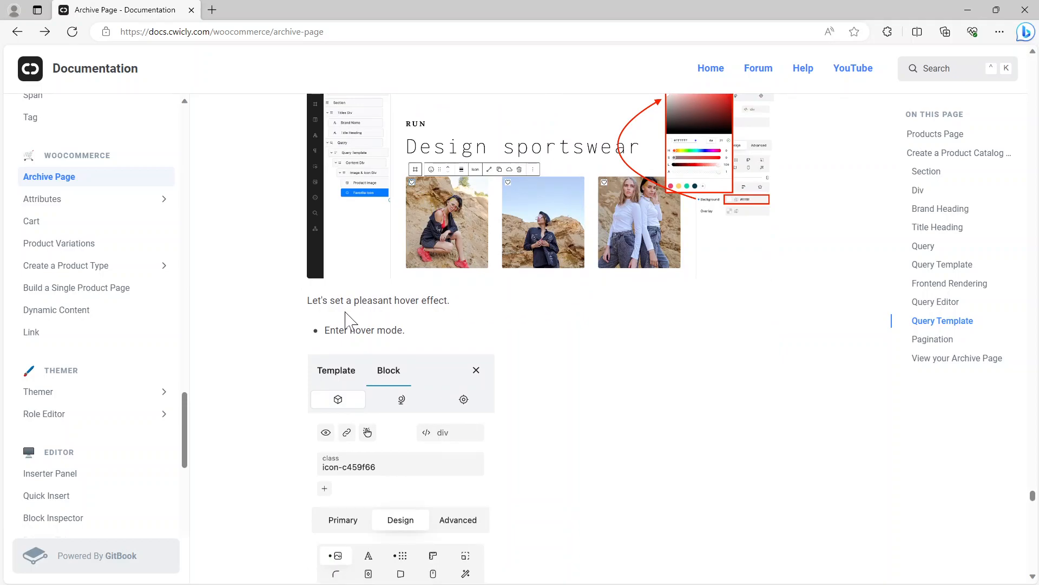
pyautogui.scroll(-2, 351, 314)
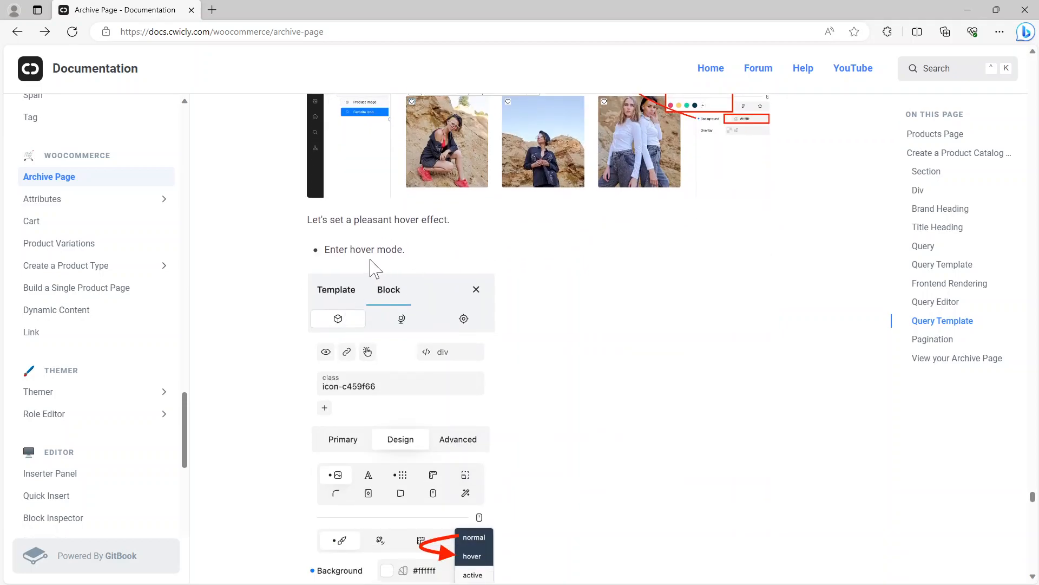
pyautogui.scroll(-5, 374, 268)
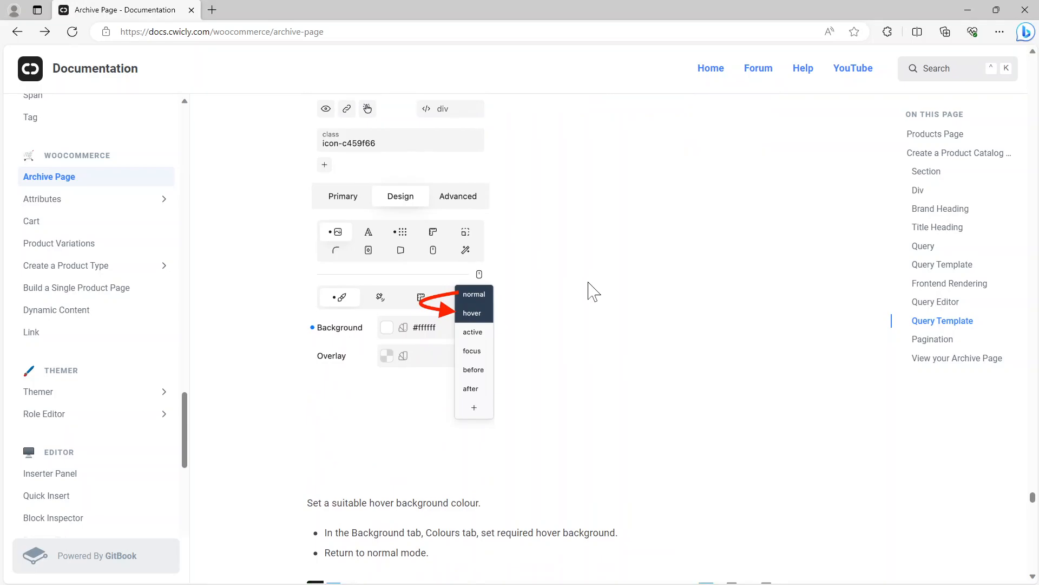
pyautogui.scroll(-3, 593, 291)
pyautogui.scroll(-2, 594, 291)
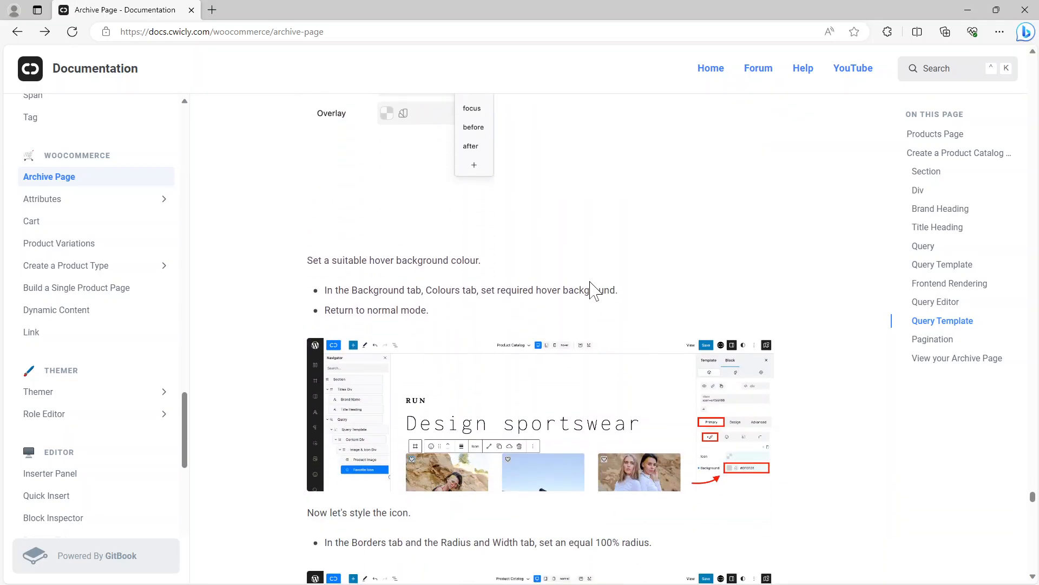
pyautogui.scroll(-2, 594, 291)
pyautogui.click(574, 323)
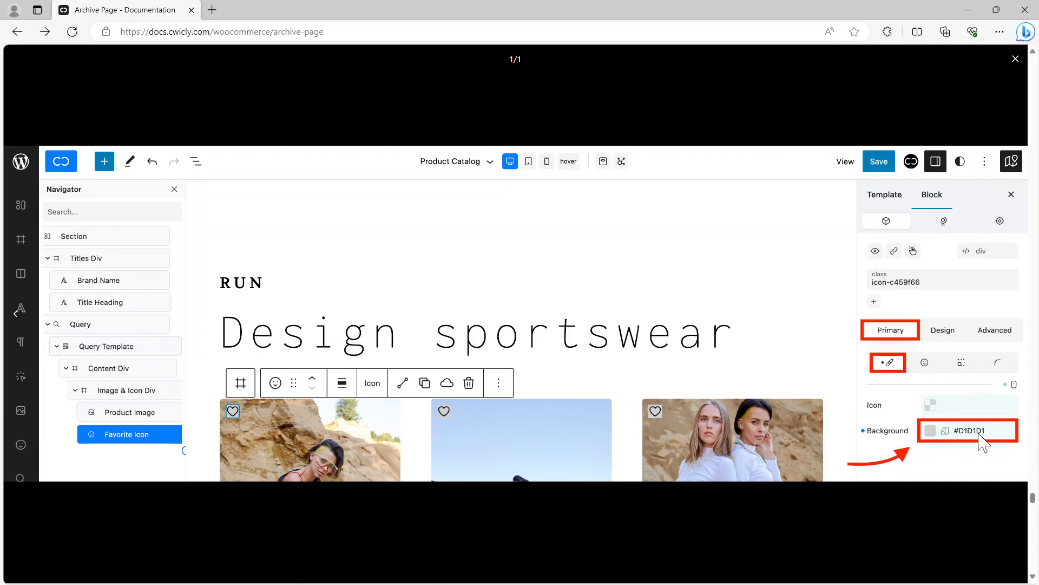
pyautogui.click(1016, 59)
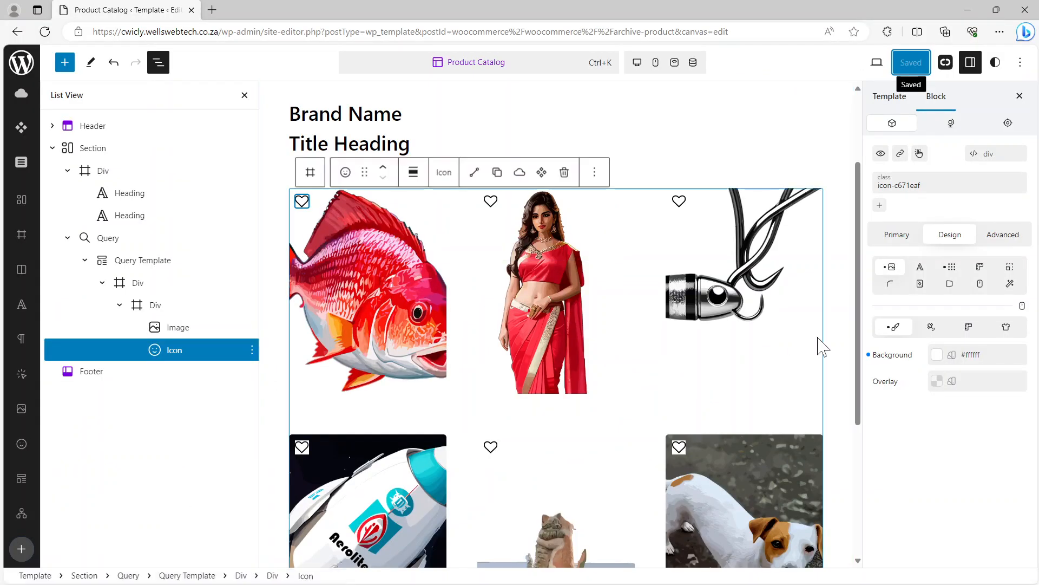
# In the site editor, set the Icon's background colour for the hover state to #D1D1D1.
pyautogui.click(1022, 307)
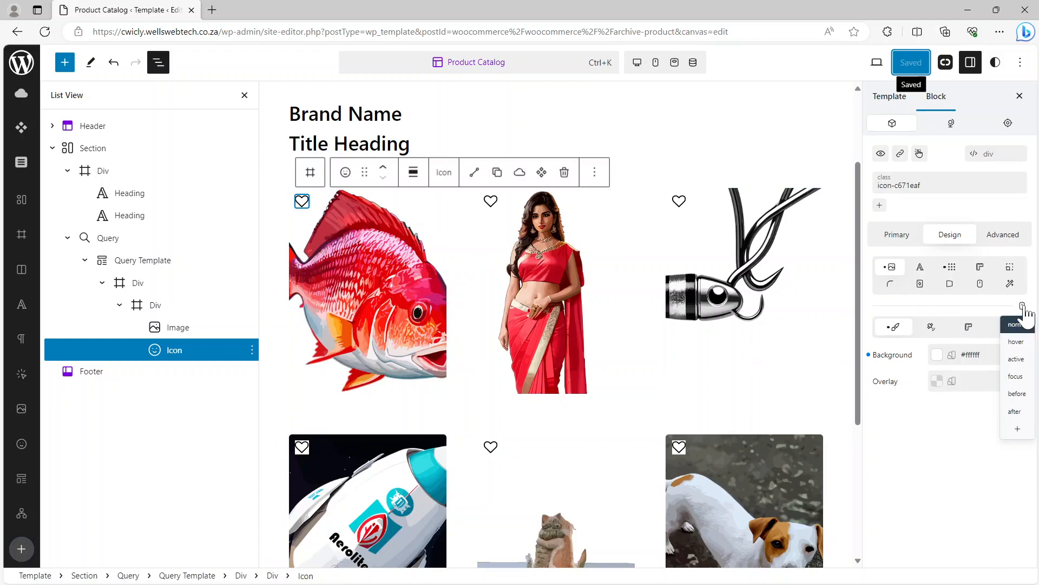
pyautogui.click(1026, 342)
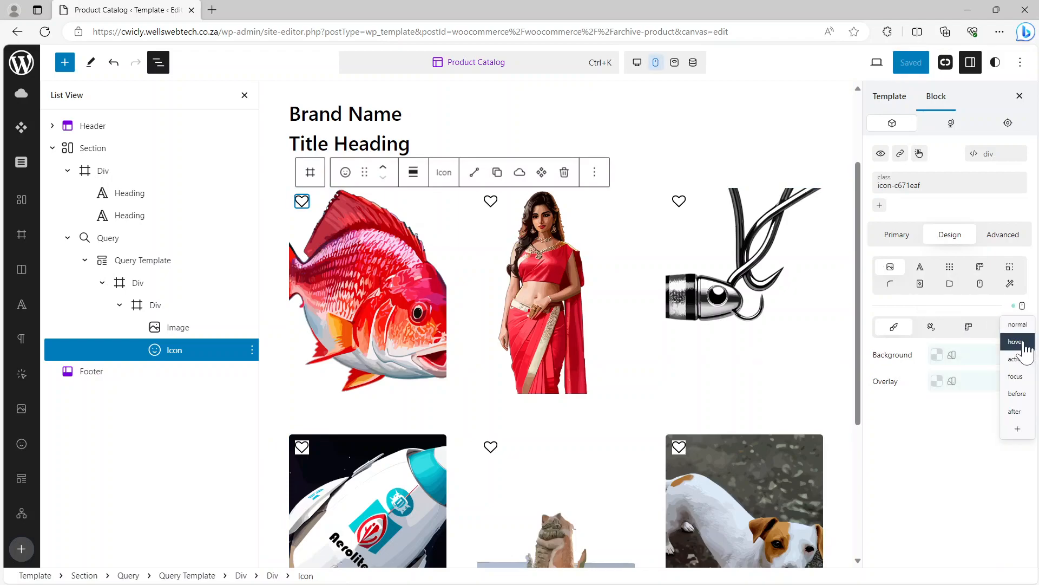
pyautogui.click(938, 355)
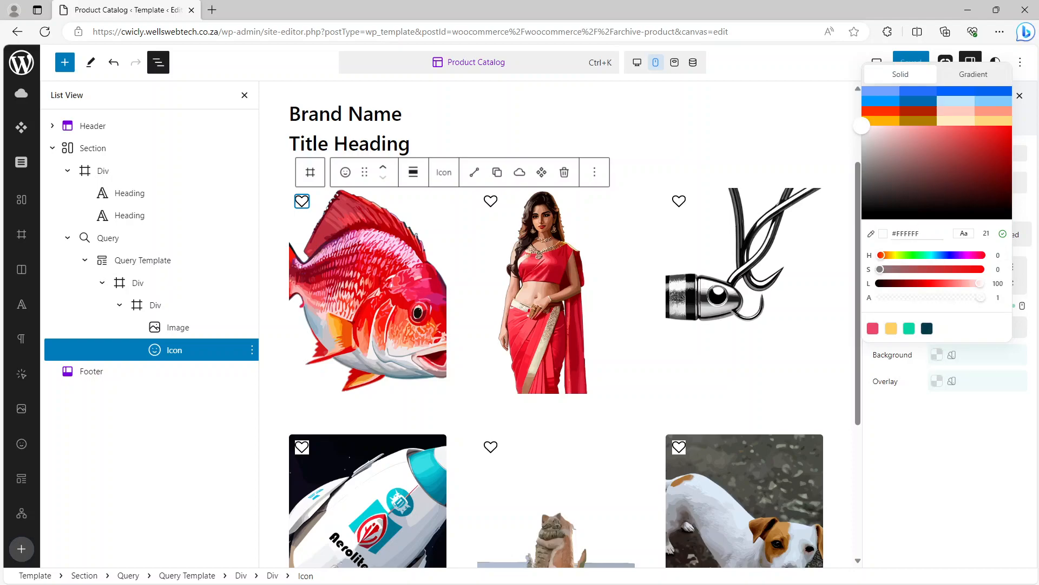
pyautogui.write('D1D1D1')
pyautogui.press('Return')
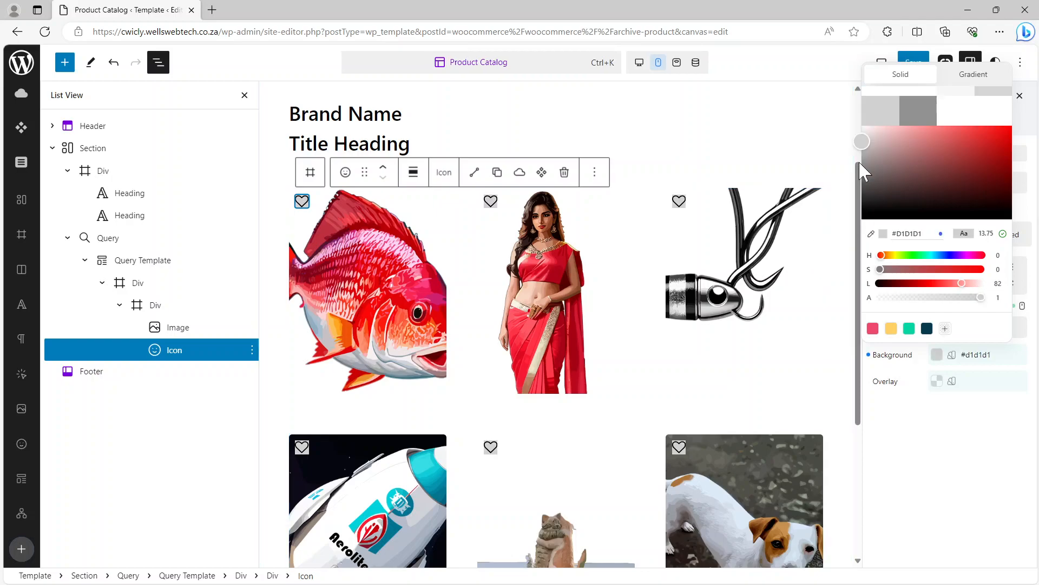
pyautogui.click(979, 482)
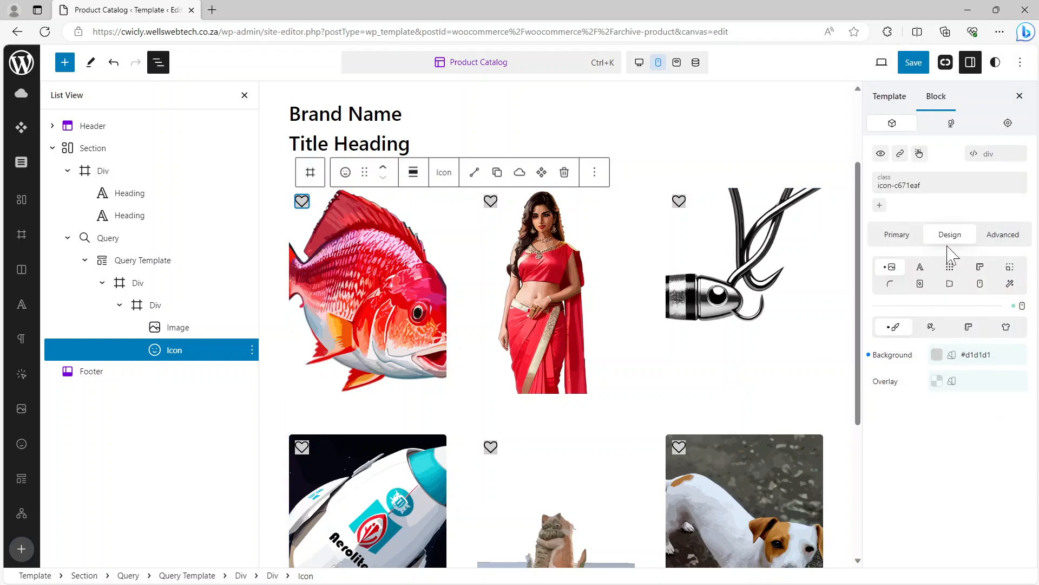
# Compare the Icon's normal and hover states, leaving hover selected, and save the template.
pyautogui.click(1022, 305)
pyautogui.click(1011, 327)
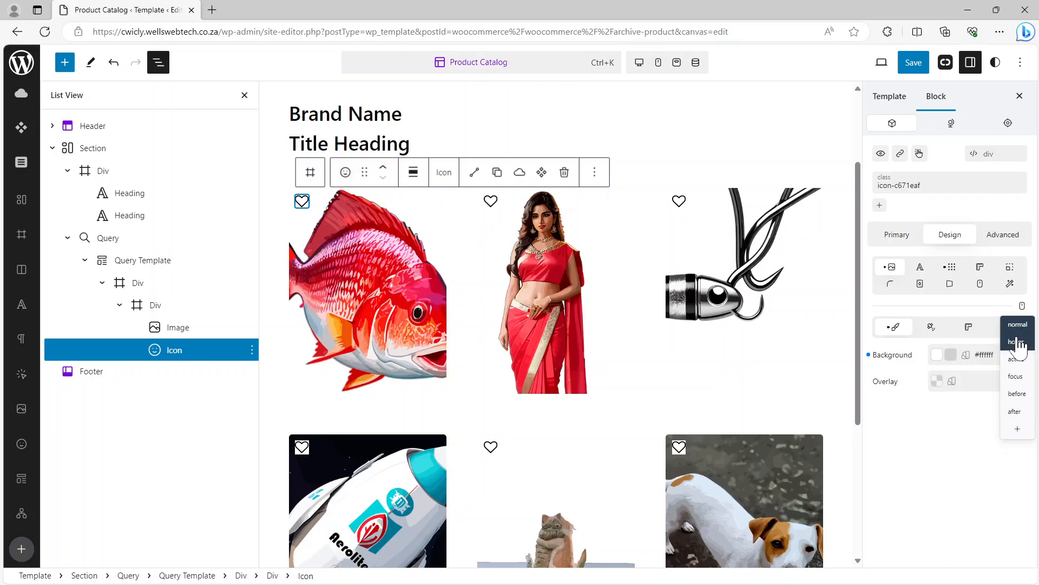
pyautogui.click(1016, 341)
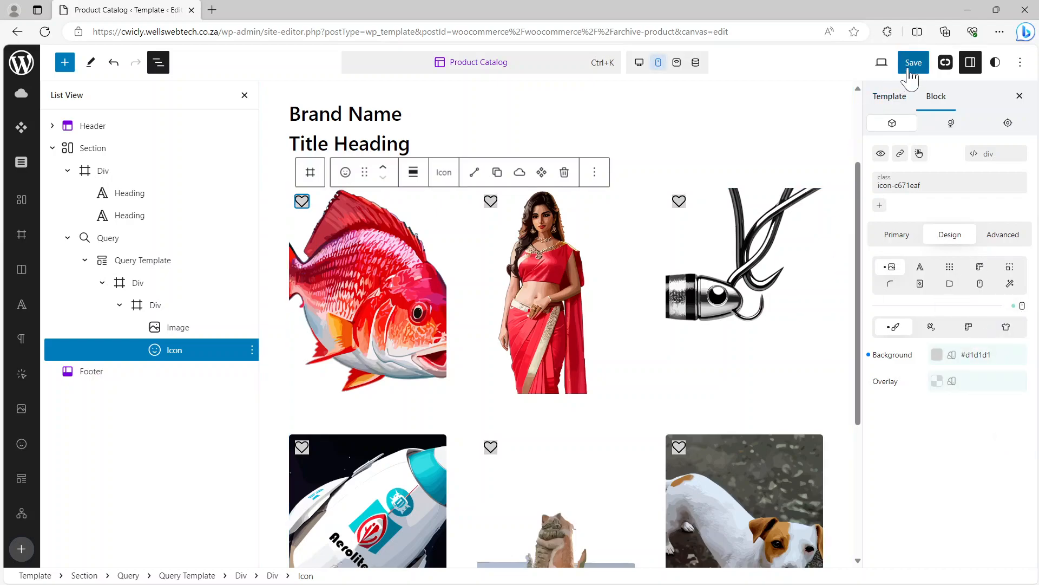
pyautogui.click(914, 64)
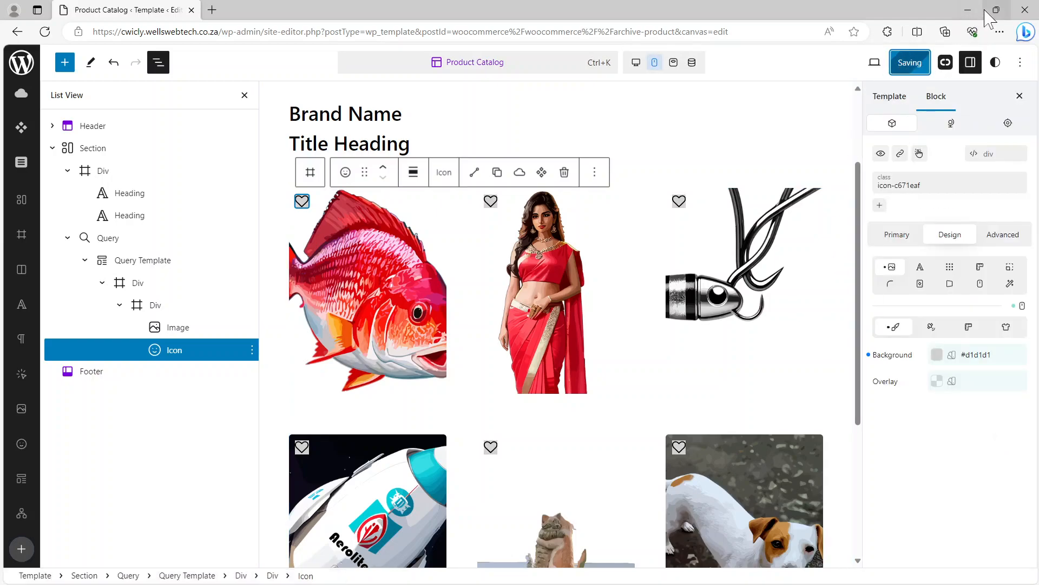
# Return to the Cwicly documentation and examine how to style the Favourite icon with a border radius.
pyautogui.click(967, 10)
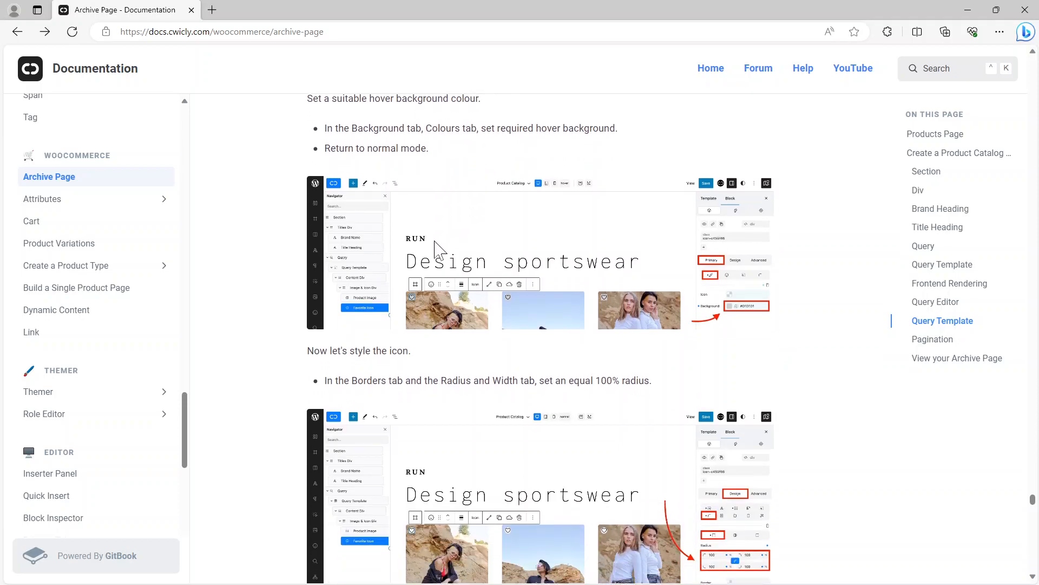
pyautogui.scroll(-3, 436, 249)
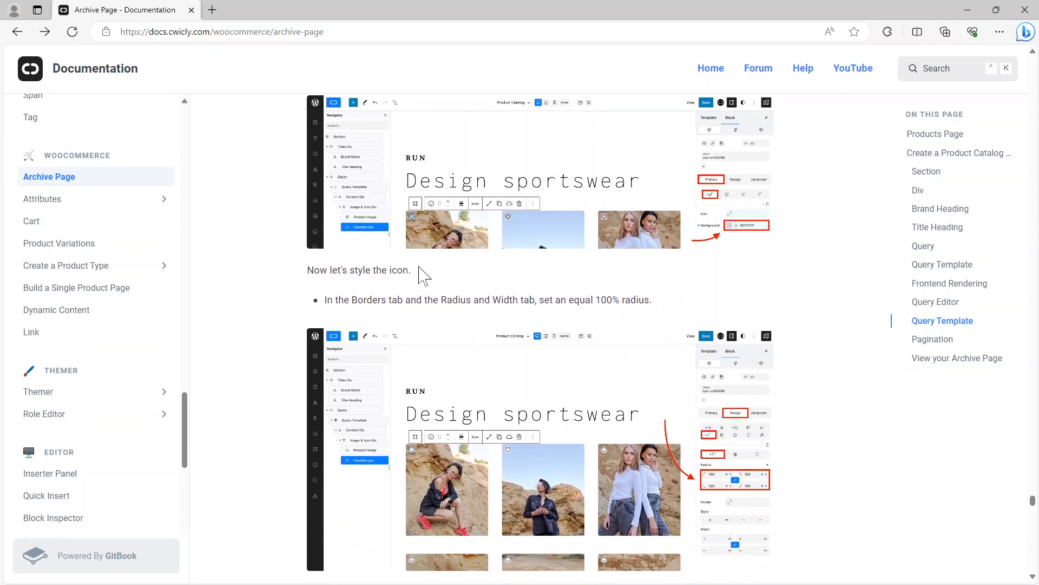
pyautogui.scroll(2, 455, 287)
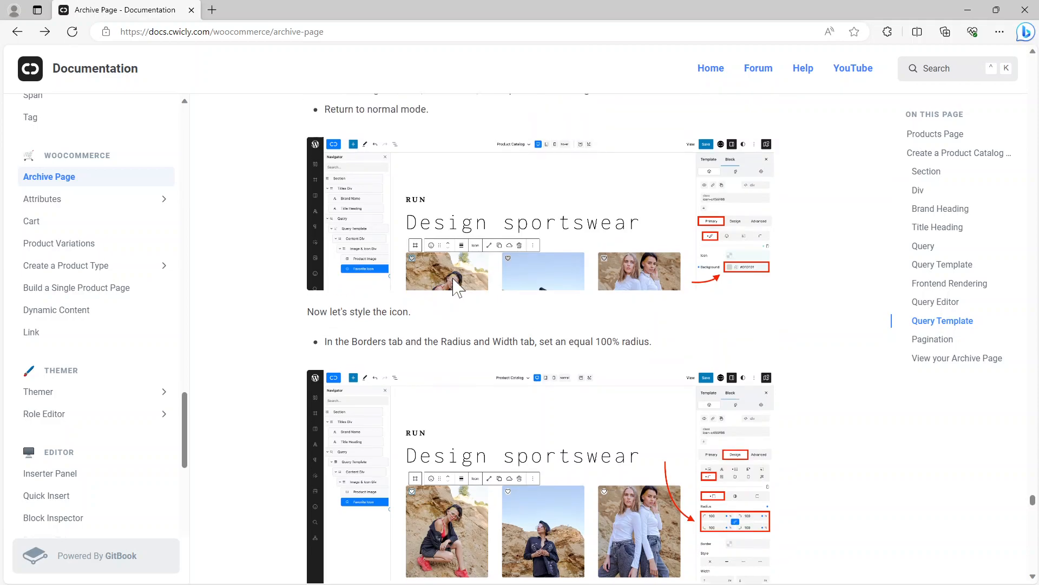
pyautogui.scroll(5, 457, 287)
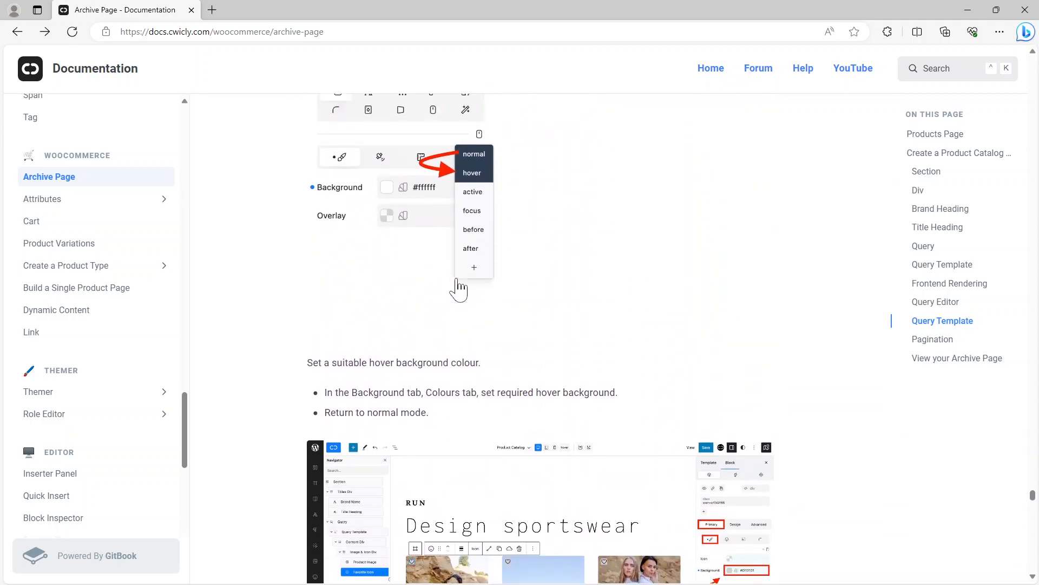
pyautogui.scroll(-7, 457, 287)
pyautogui.scroll(-2, 456, 287)
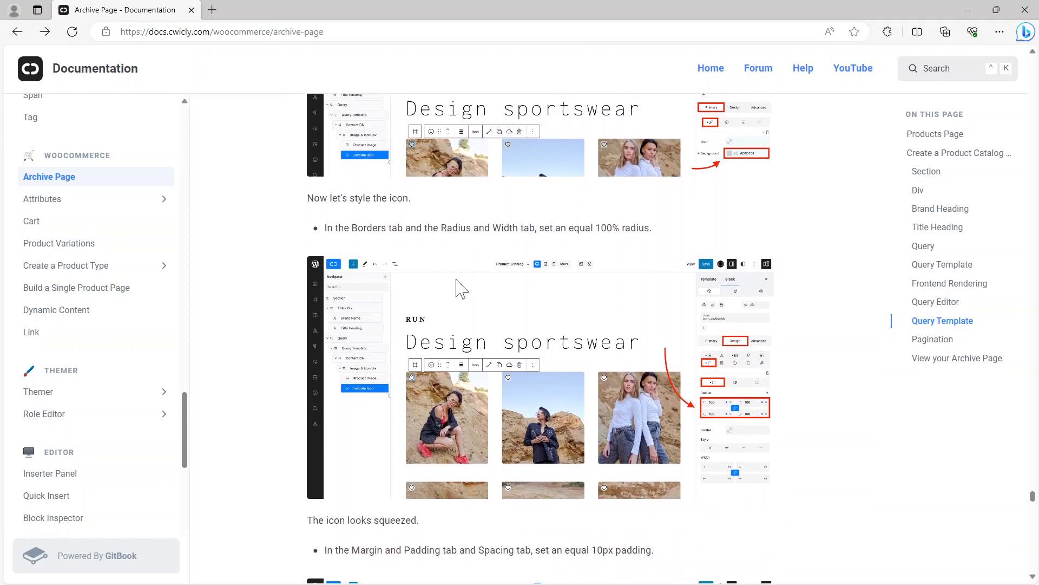
# Examine the documentation's border radius example enlarged, and return the Icon to its normal state in the site editor.
pyautogui.click(605, 349)
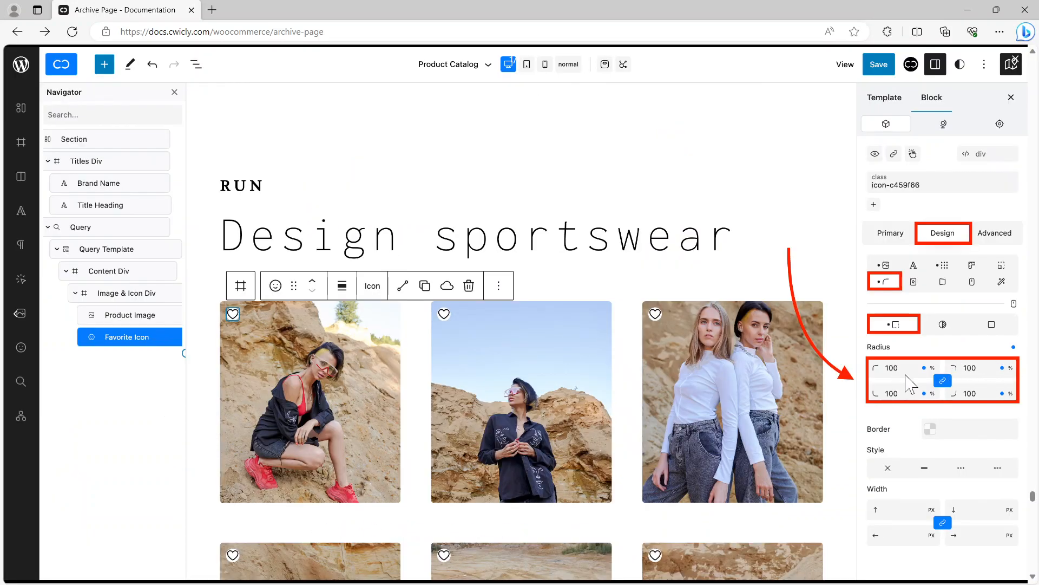
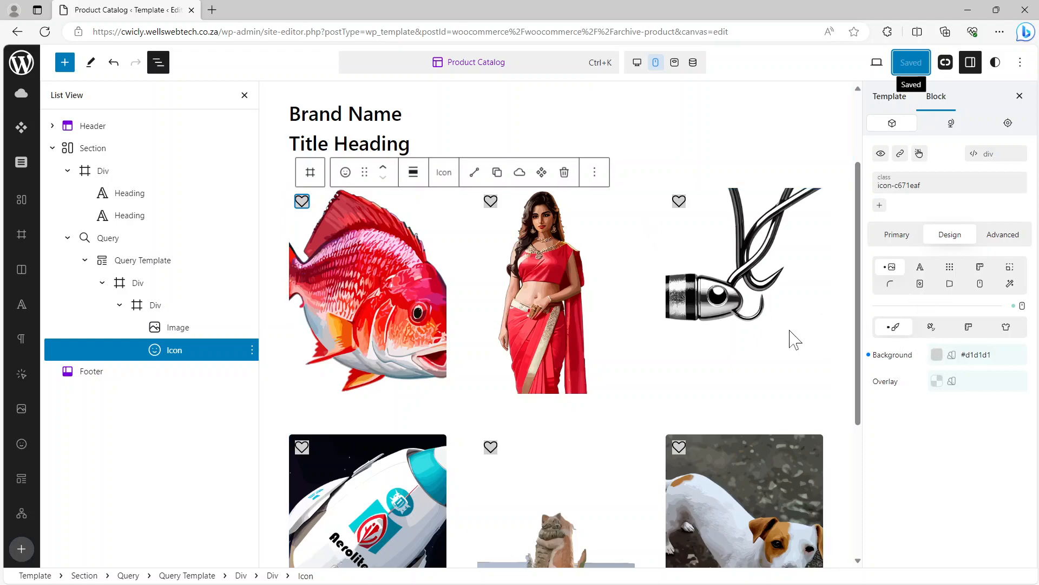
pyautogui.click(1021, 305)
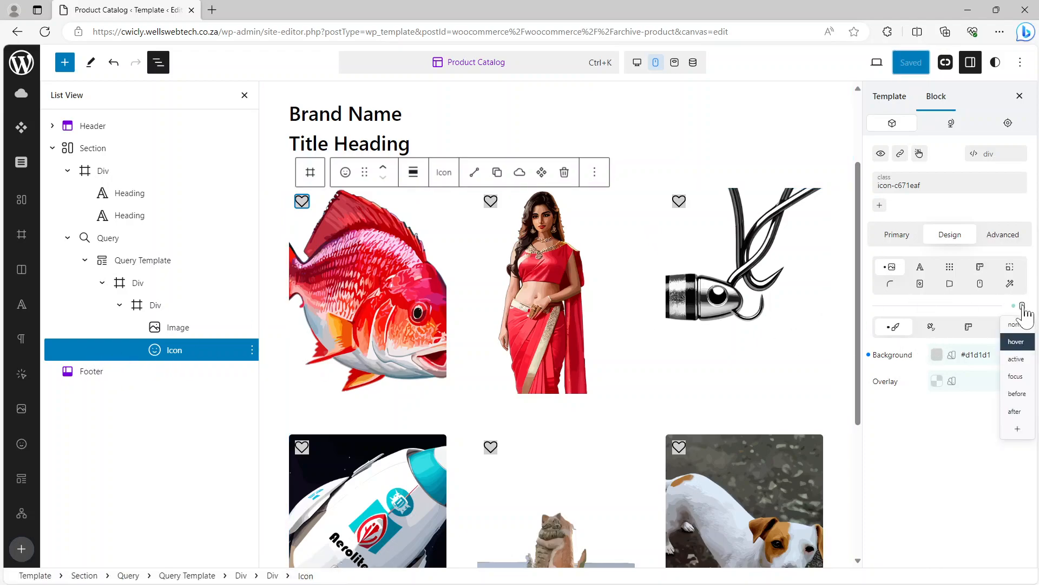
pyautogui.click(1018, 325)
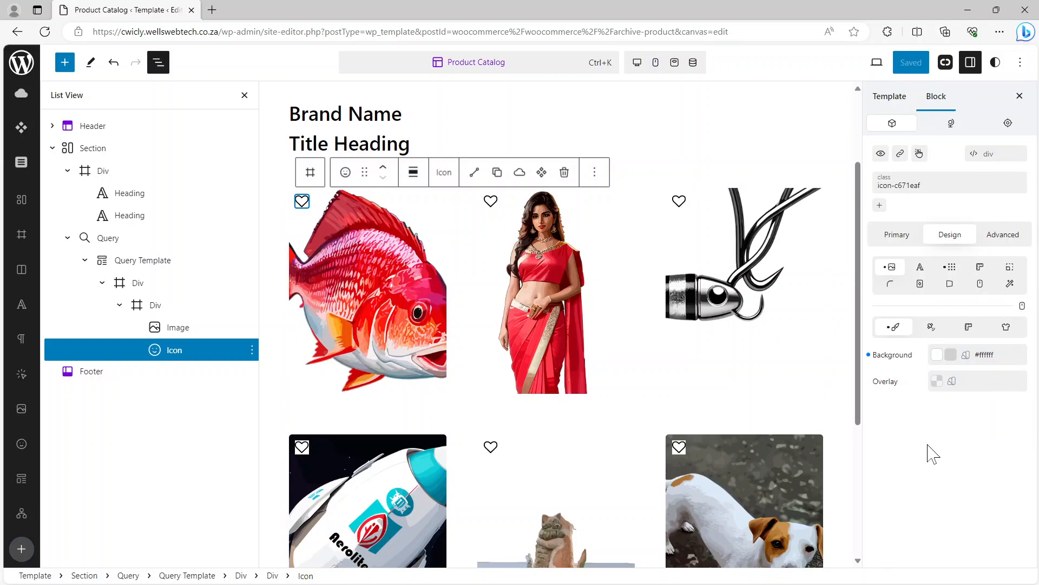
# Set an equal border radius of 100% on all corners of the Icon and save the template.
pyautogui.click(890, 284)
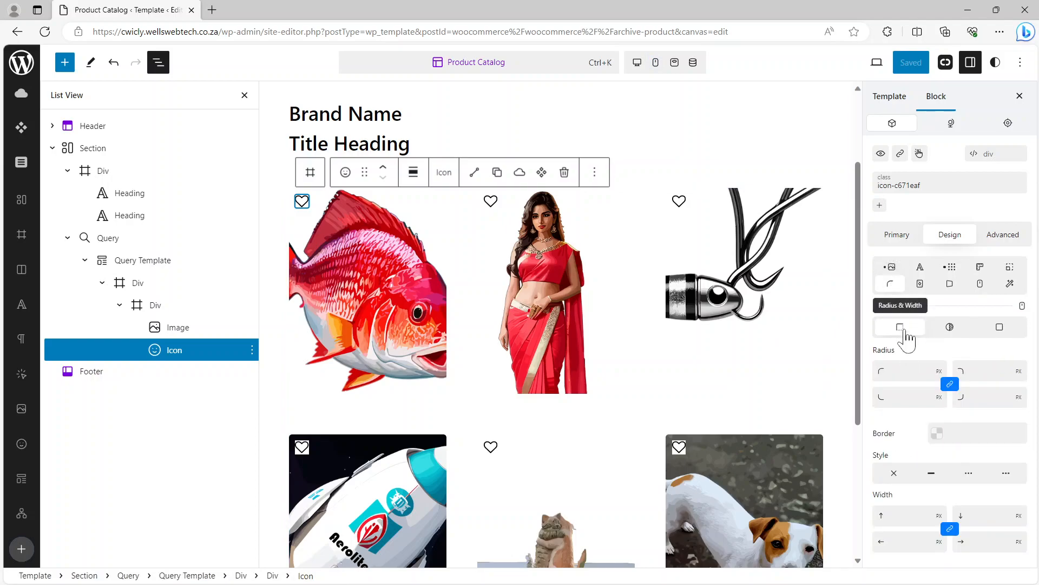
pyautogui.click(910, 372)
pyautogui.write('100')
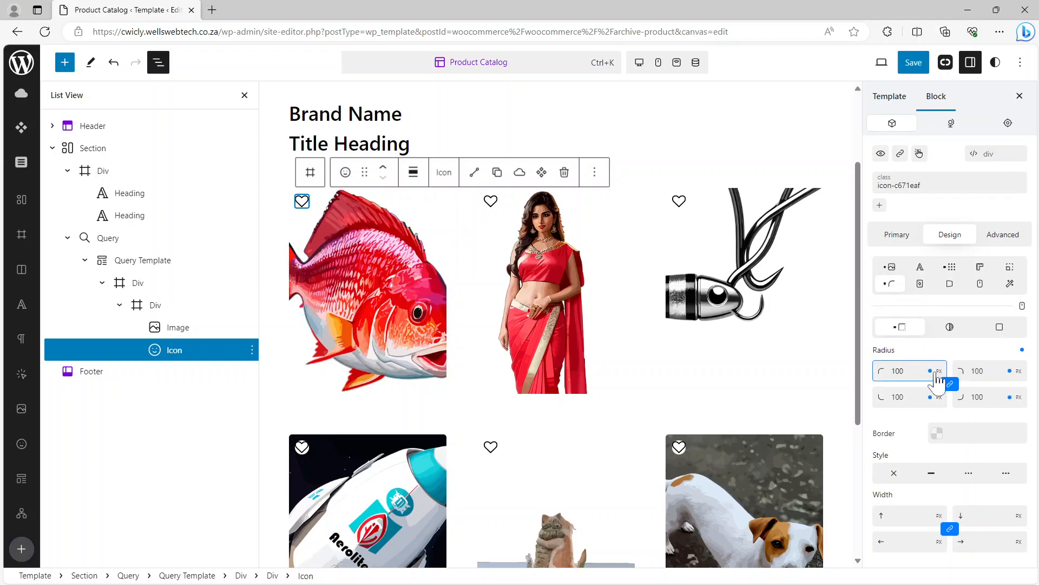
pyautogui.click(939, 397)
pyautogui.click(941, 411)
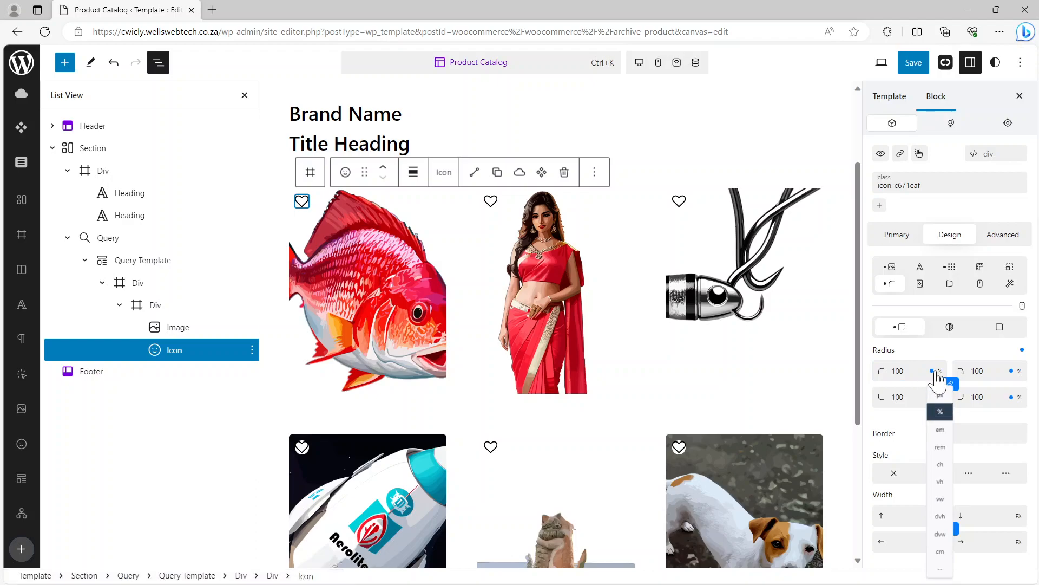
pyautogui.click(953, 357)
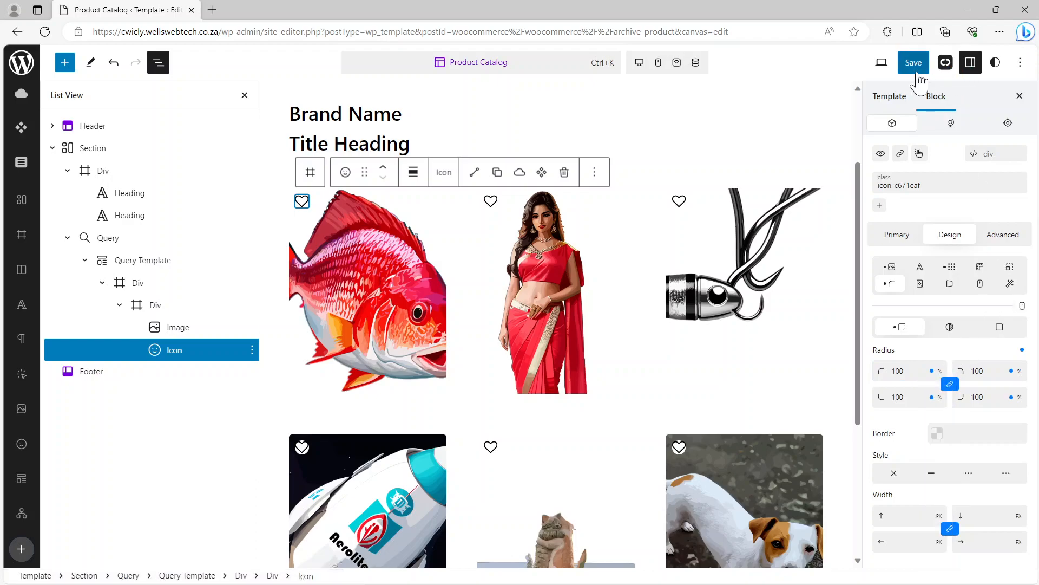
pyautogui.click(915, 63)
pyautogui.click(915, 66)
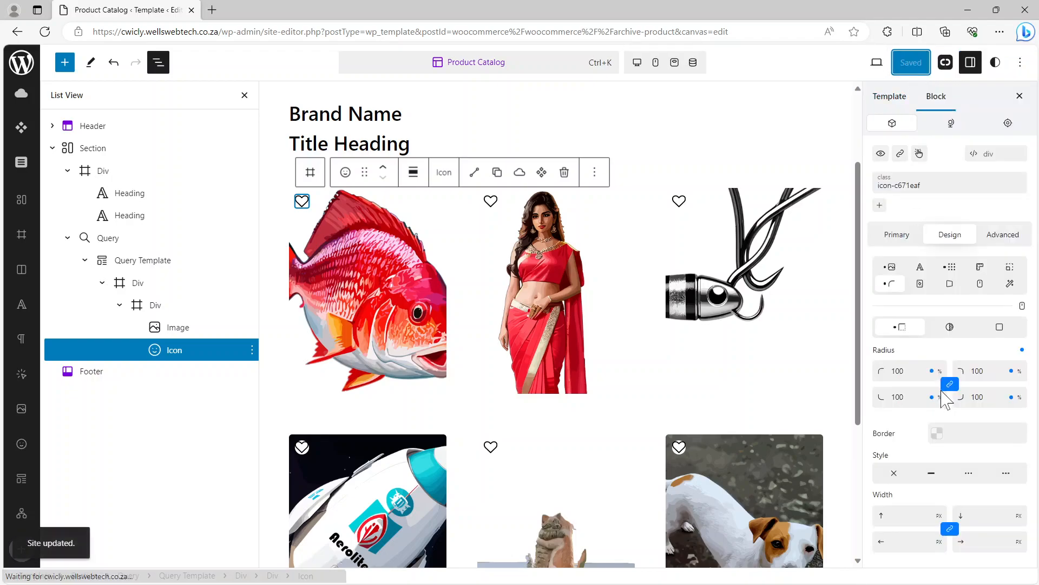
# Return to the Cwicly documentation and examine how to set the padding of the Favourite icon.
pyautogui.click(968, 10)
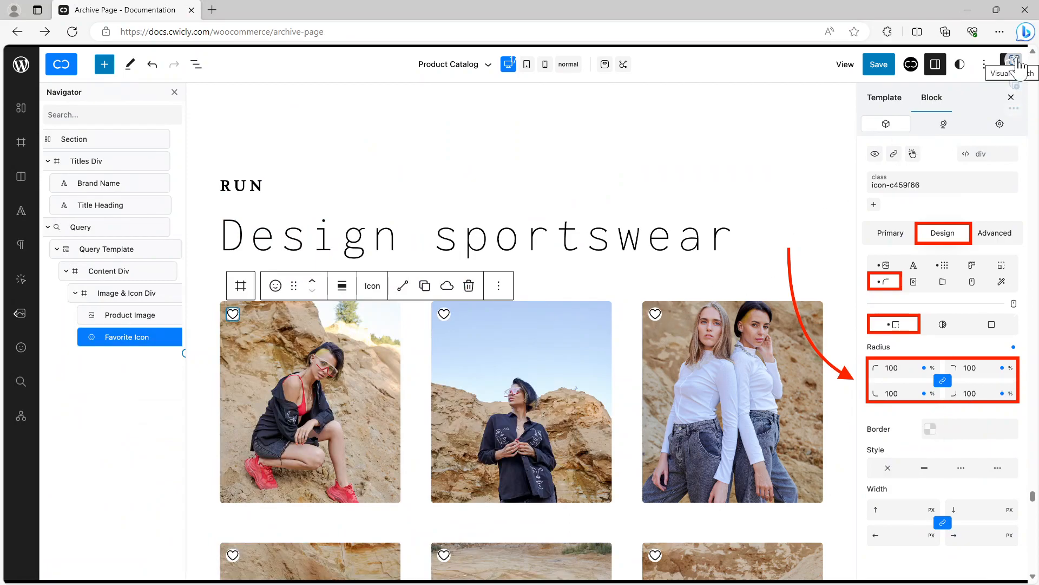
pyautogui.click(1015, 68)
pyautogui.click(1024, 59)
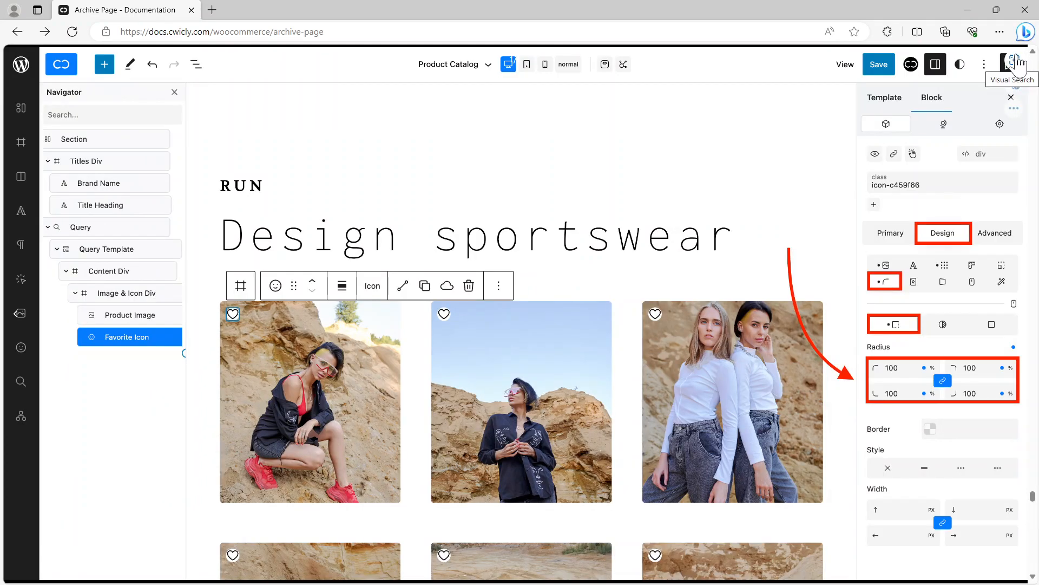
pyautogui.click(808, 157)
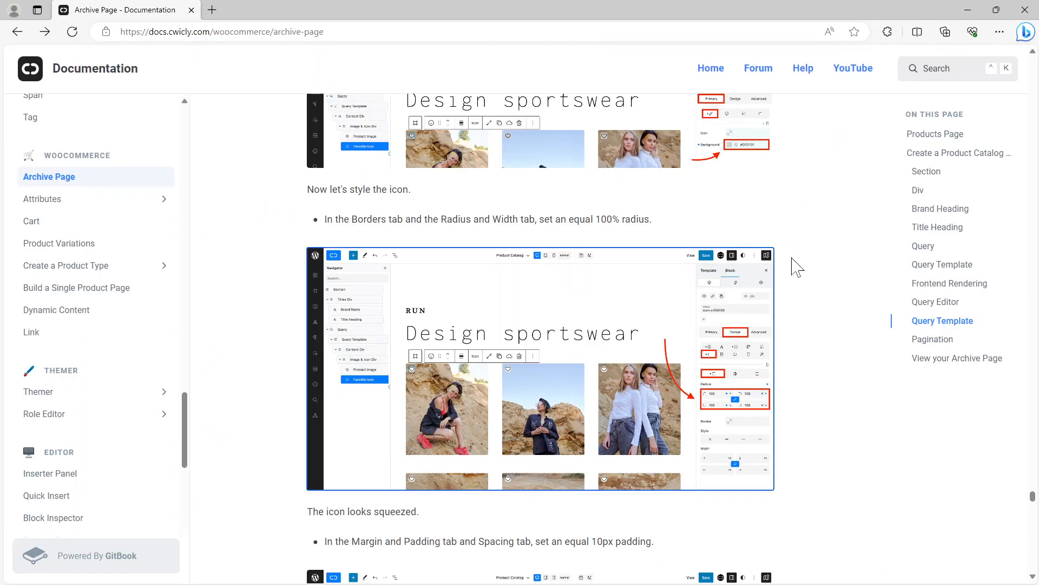
pyautogui.scroll(-5, 799, 266)
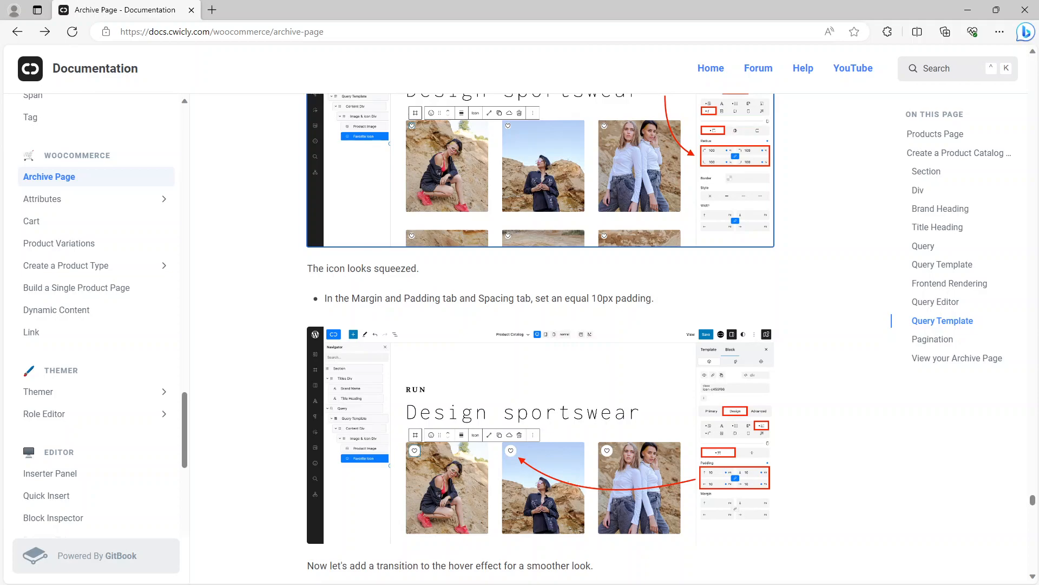
pyautogui.scroll(-2, 540, 338)
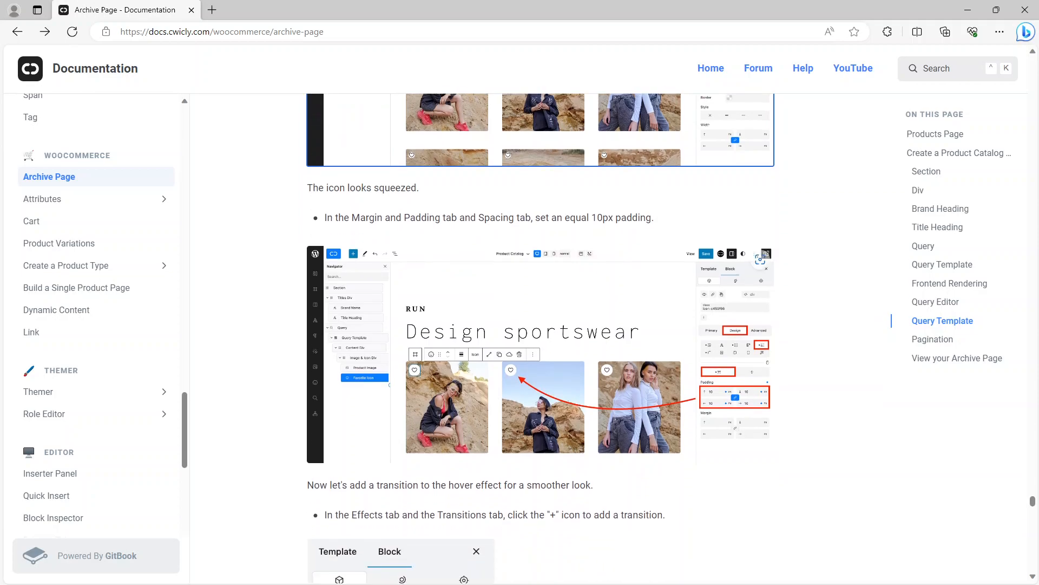
pyautogui.scroll(-3, 542, 335)
pyautogui.click(552, 296)
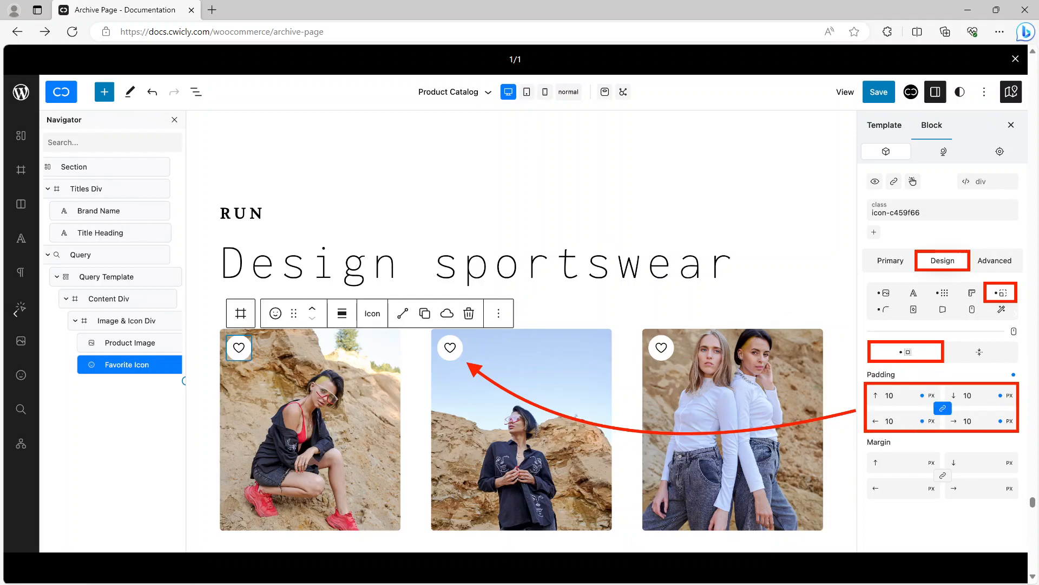
# In the site editor, set the Icon's padding to 10 px on all sides and save the Product Catalog template.
pyautogui.hotkey('alt', 'Tab')
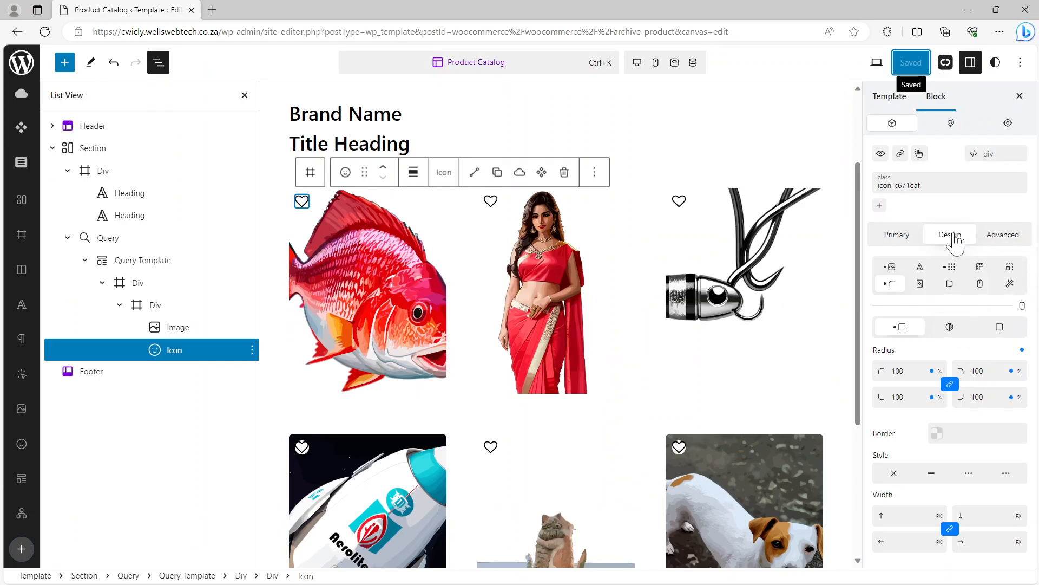
pyautogui.click(1010, 268)
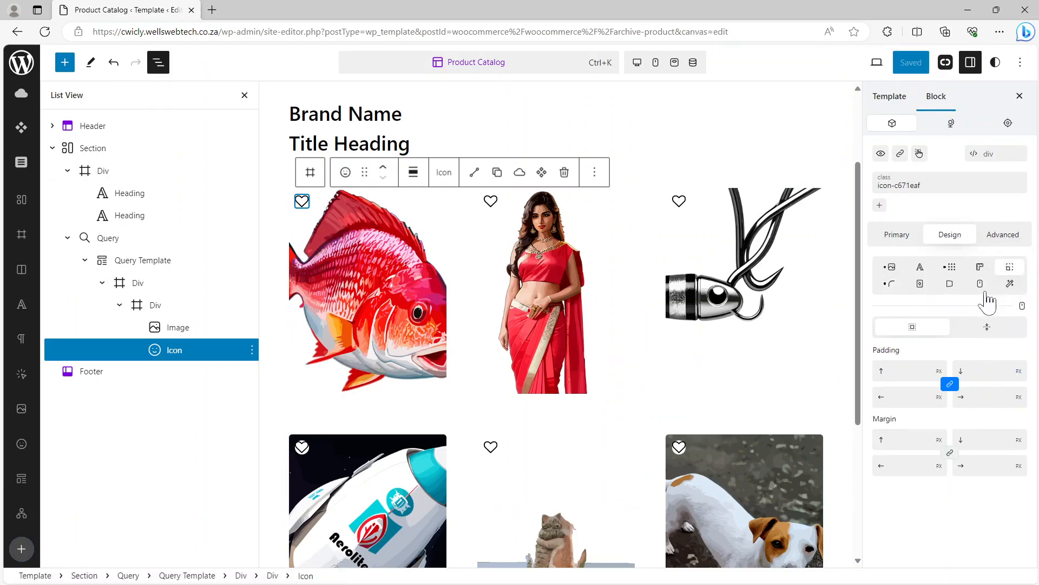
pyautogui.click(904, 370)
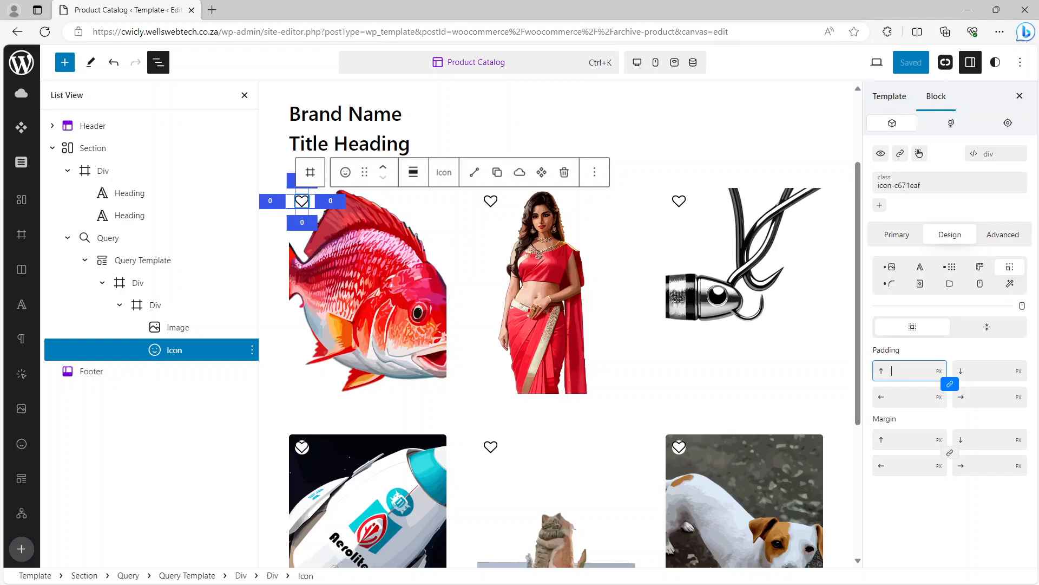
pyautogui.write('10')
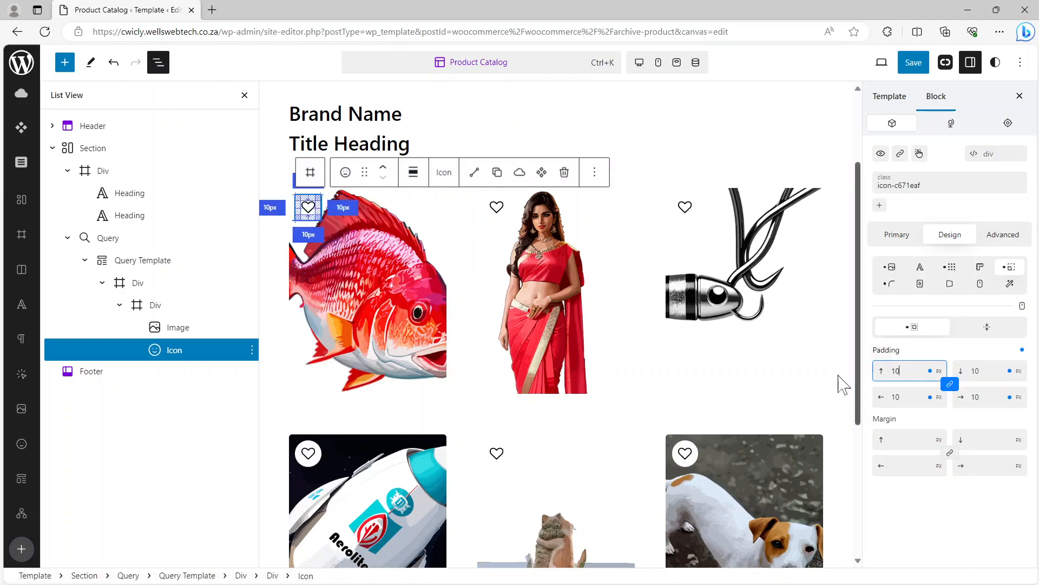
pyautogui.click(915, 64)
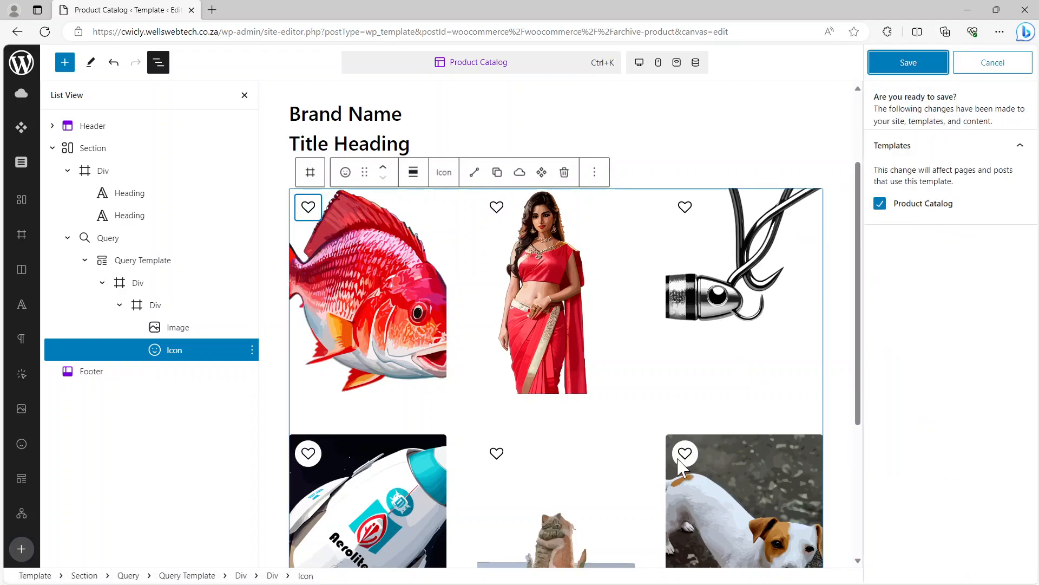
pyautogui.click(906, 63)
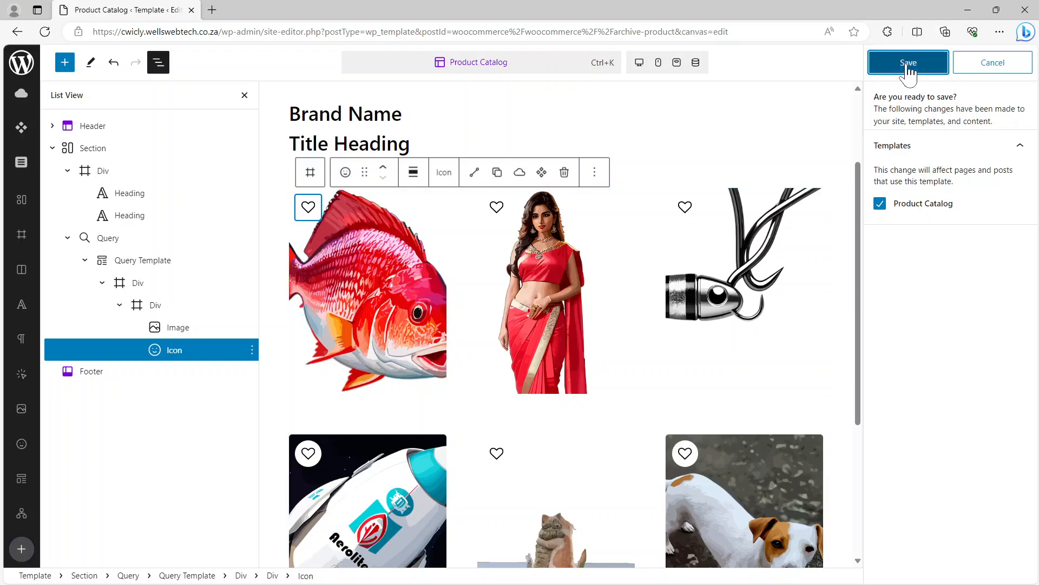
# Switch to the Cwicly documentation and examine how to add a transition to the Favourite icon's hover effect.
pyautogui.click(968, 10)
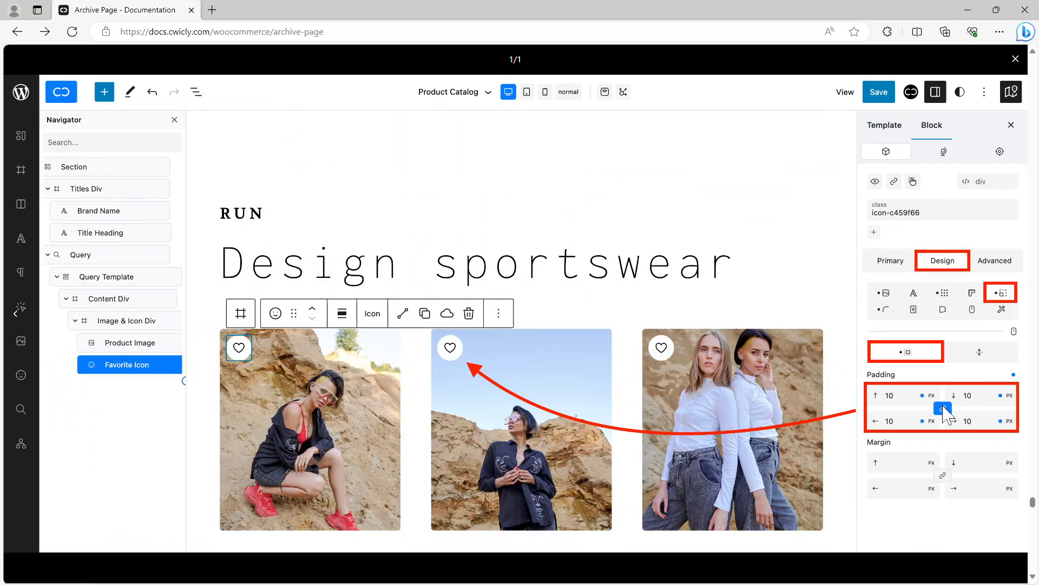
pyautogui.click(1016, 60)
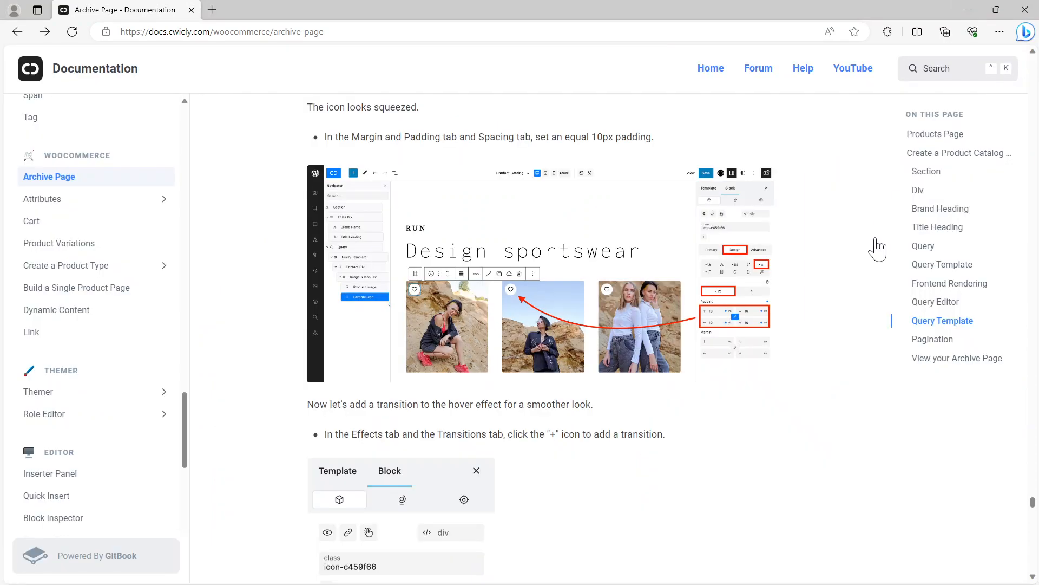
pyautogui.scroll(-3, 617, 347)
pyautogui.scroll(-1, 617, 346)
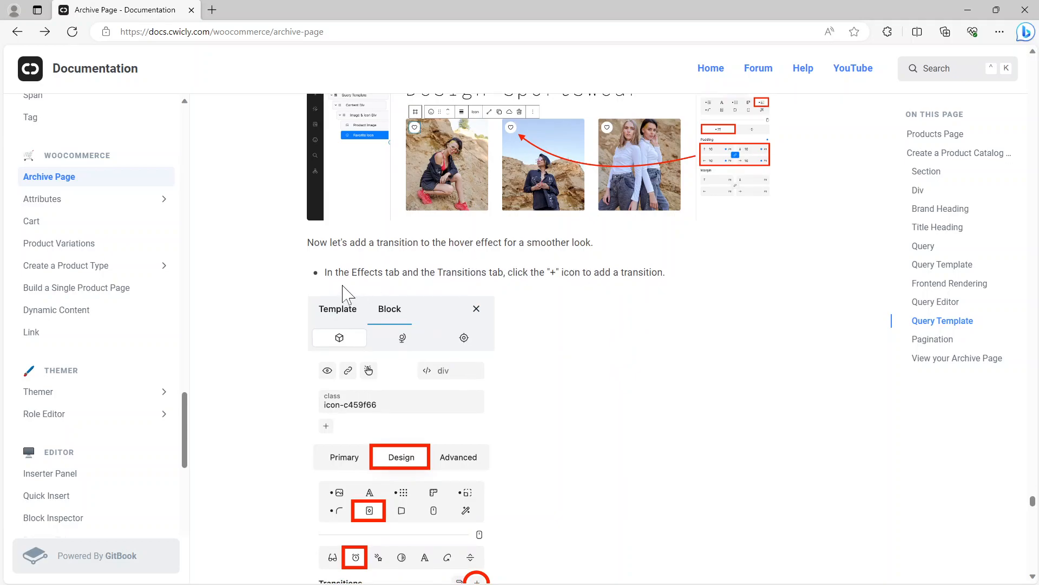
pyautogui.scroll(-2, 377, 295)
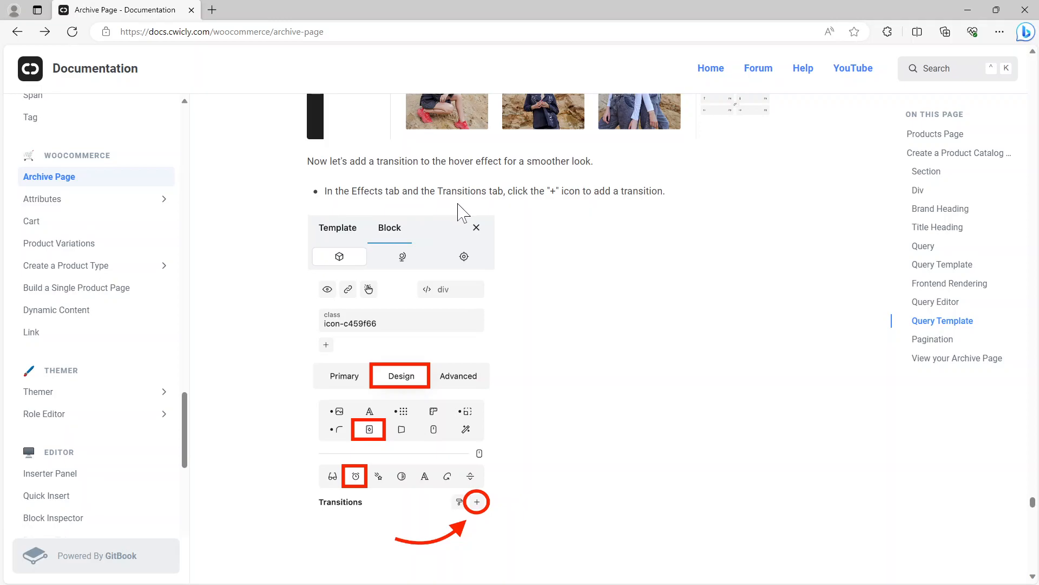
pyautogui.scroll(-2, 462, 213)
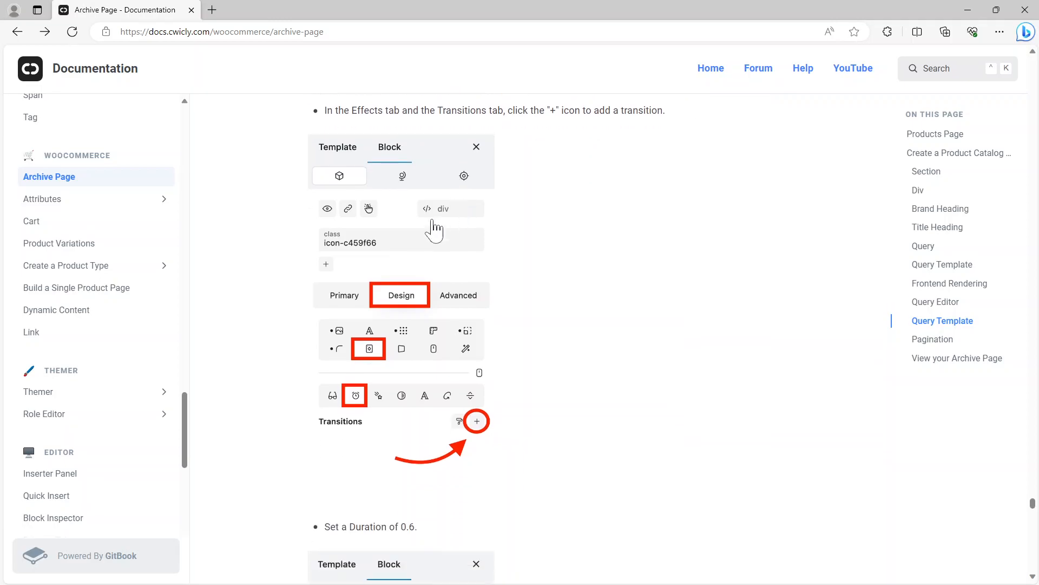
pyautogui.click(415, 270)
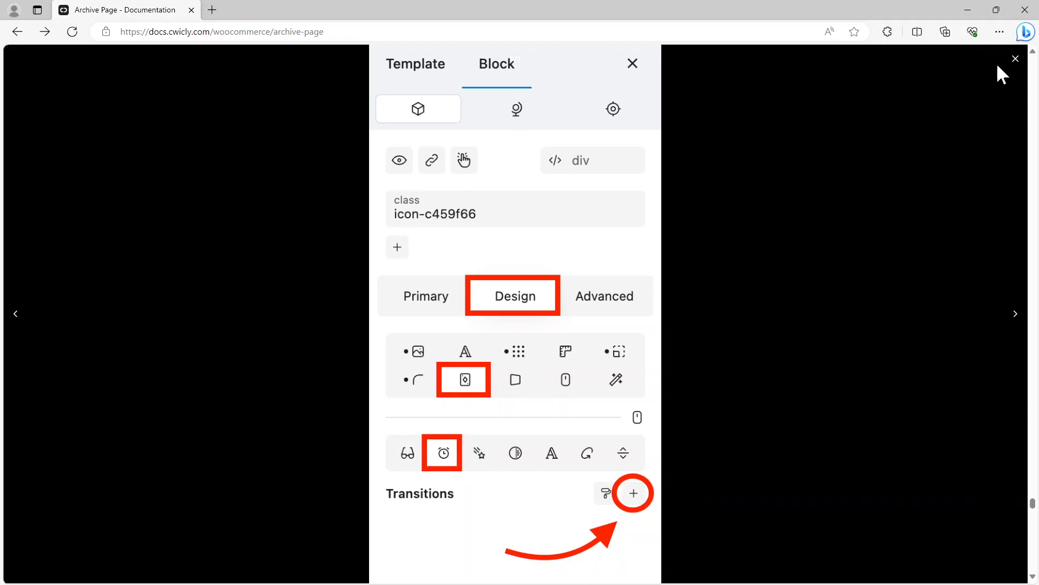
pyautogui.click(1017, 60)
# Examine the documentation's instructions for setting the transition duration on the Favourite icon.
pyautogui.scroll(-5, 457, 410)
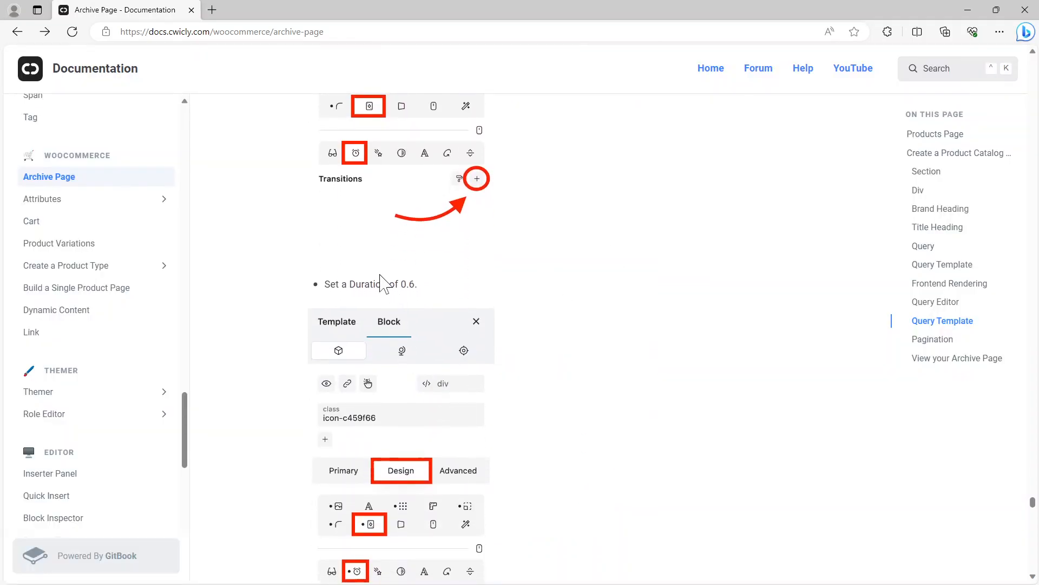
pyautogui.scroll(-2, 582, 353)
pyautogui.click(456, 355)
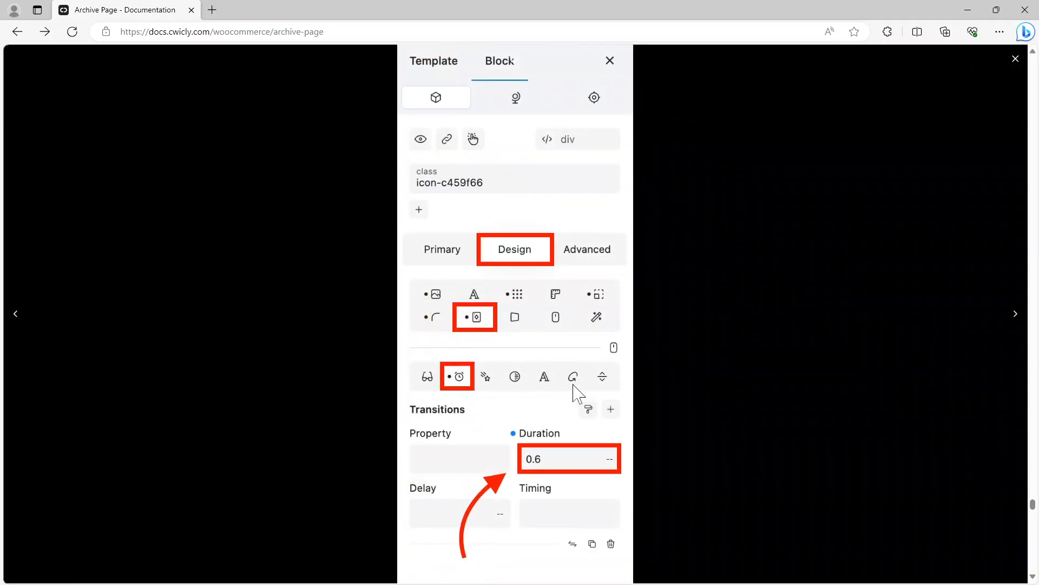
pyautogui.click(1016, 60)
pyautogui.scroll(-6, 573, 371)
pyautogui.scroll(6, 573, 371)
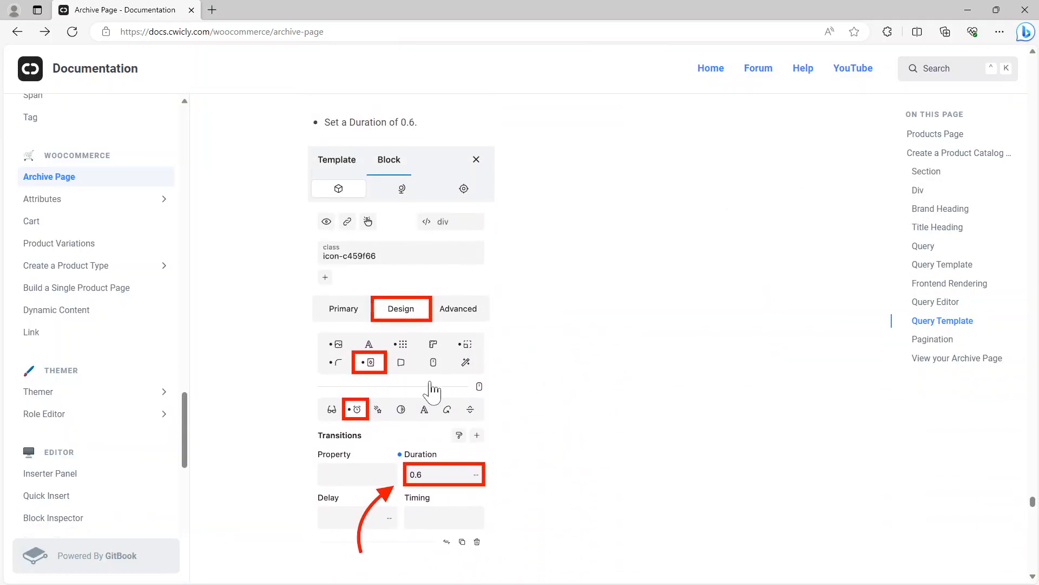
pyautogui.click(432, 386)
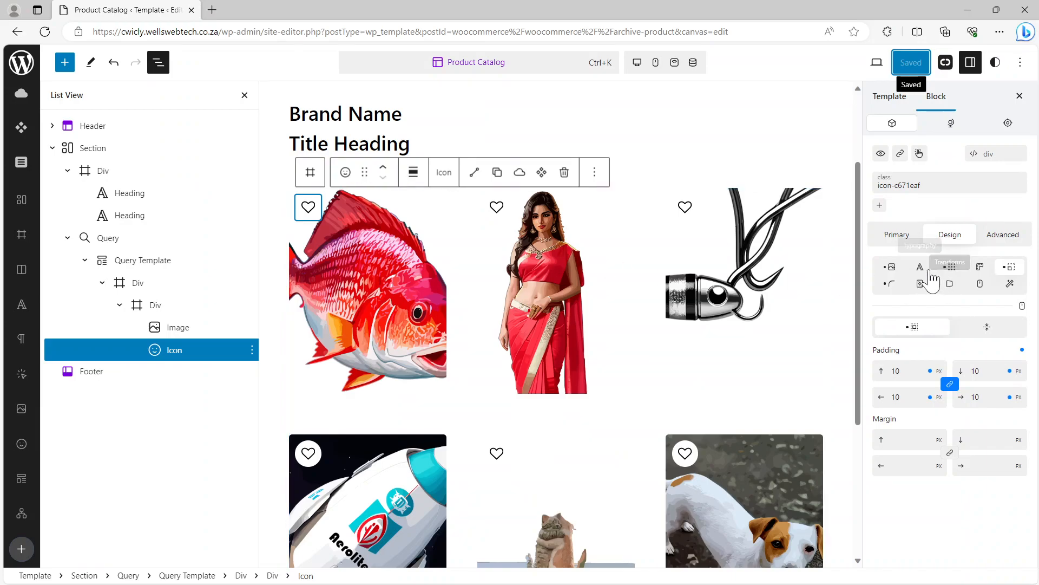
# Add a transition to the selected Icon in the site editor with a duration of 0.6.
pyautogui.click(949, 241)
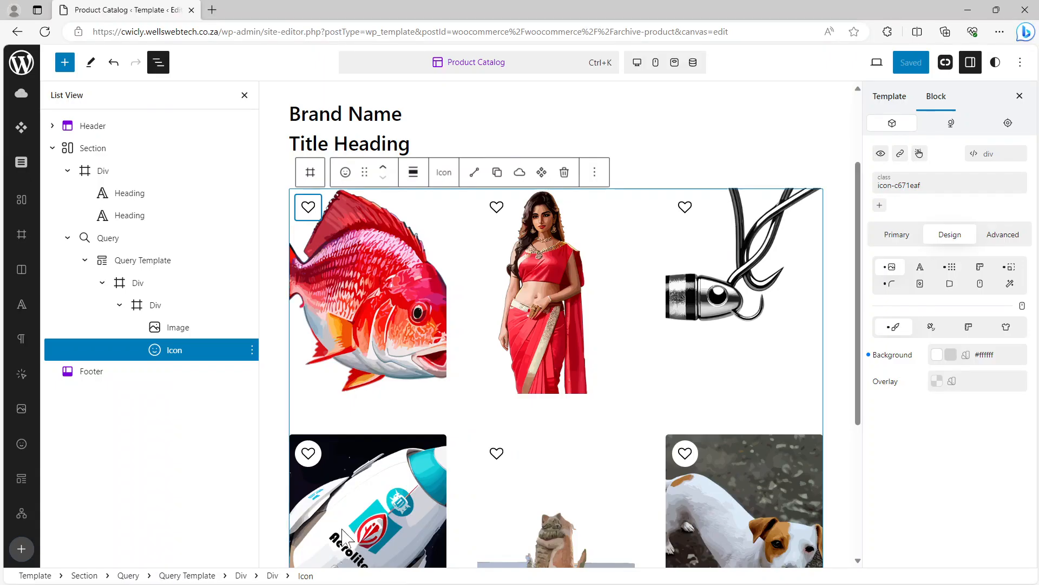
pyautogui.click(921, 285)
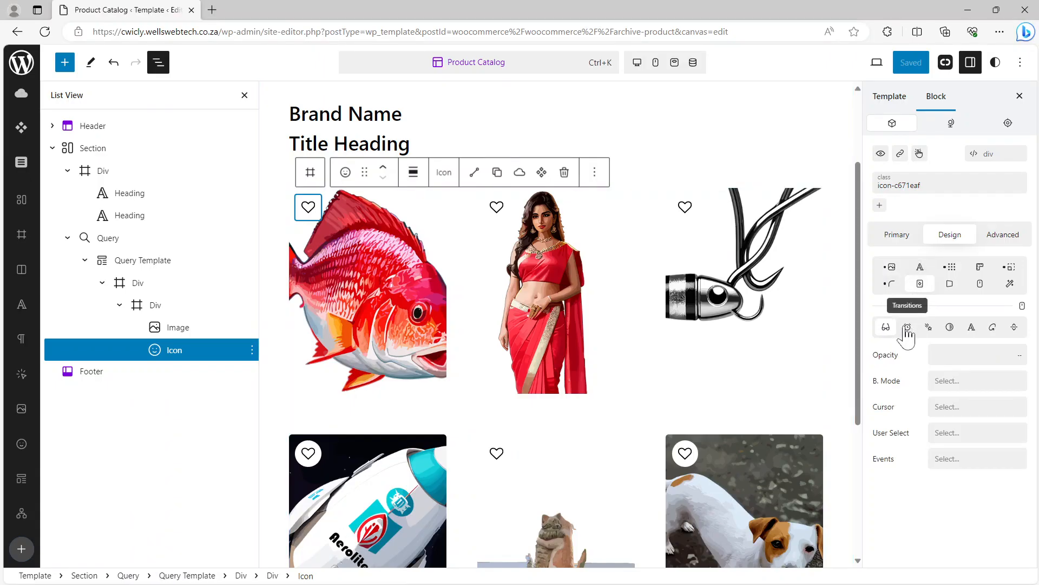
pyautogui.click(908, 327)
pyautogui.click(1020, 351)
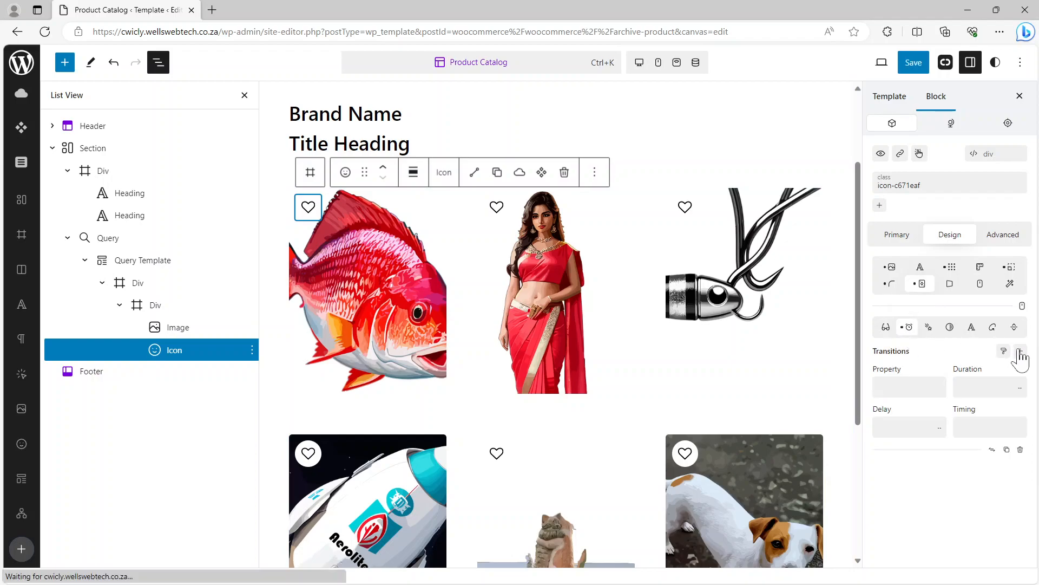
pyautogui.click(908, 387)
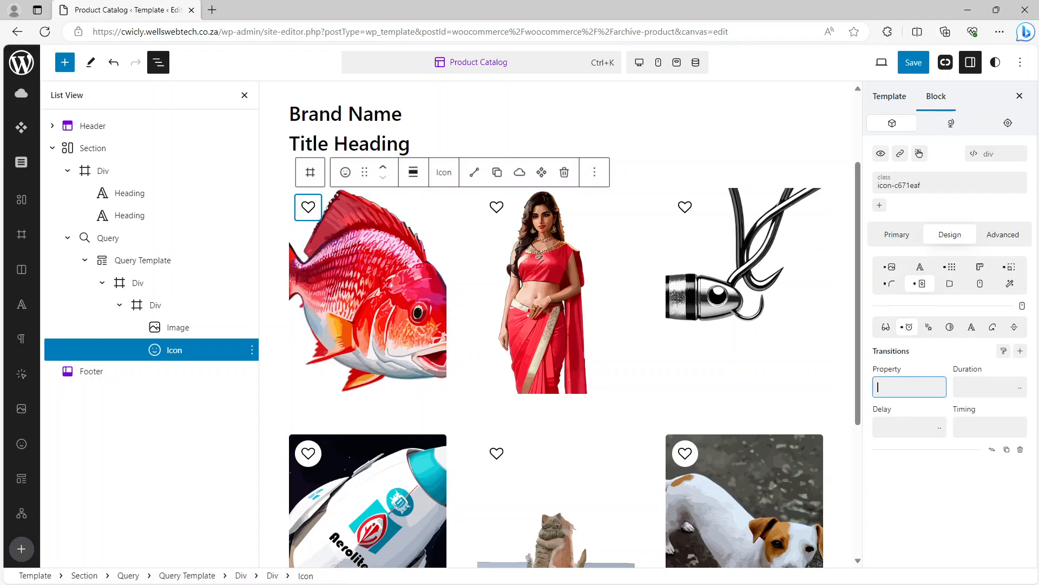
pyautogui.press('Tab')
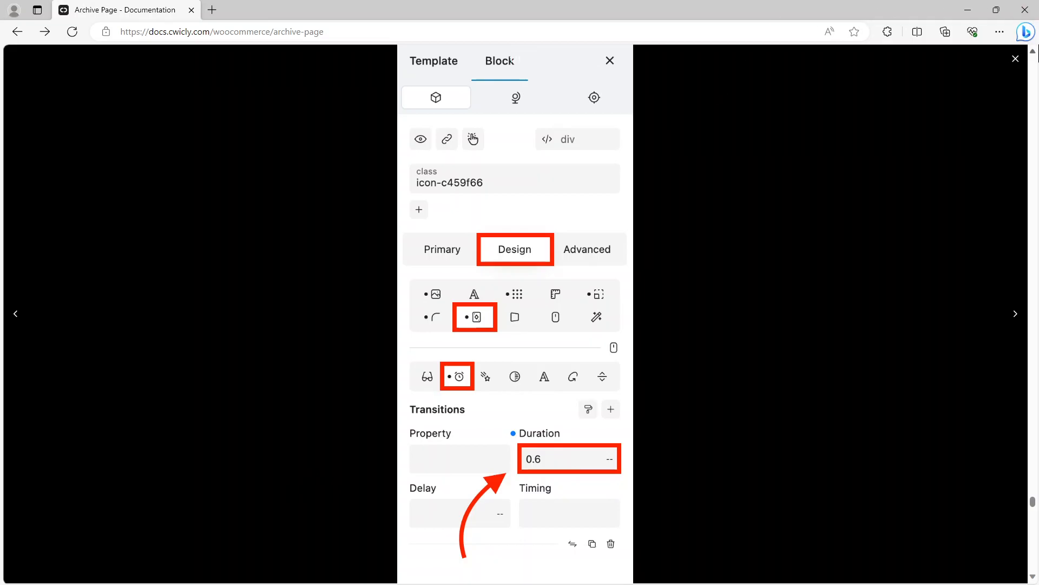
# Switch to the Cwicly documentation and examine how to add and name the Div that contains the product details.
pyautogui.click(1015, 59)
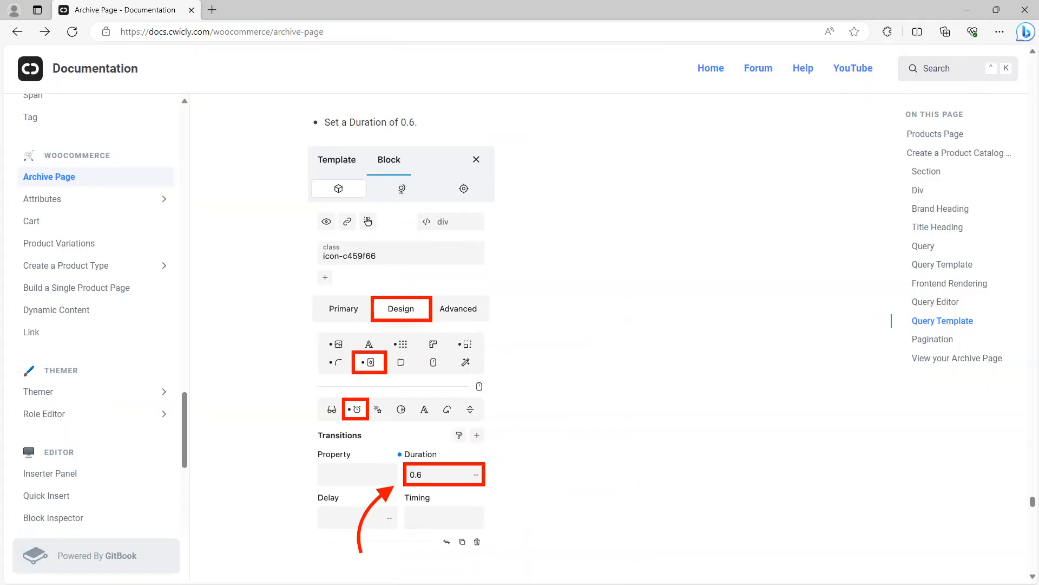
pyautogui.scroll(-3, 471, 303)
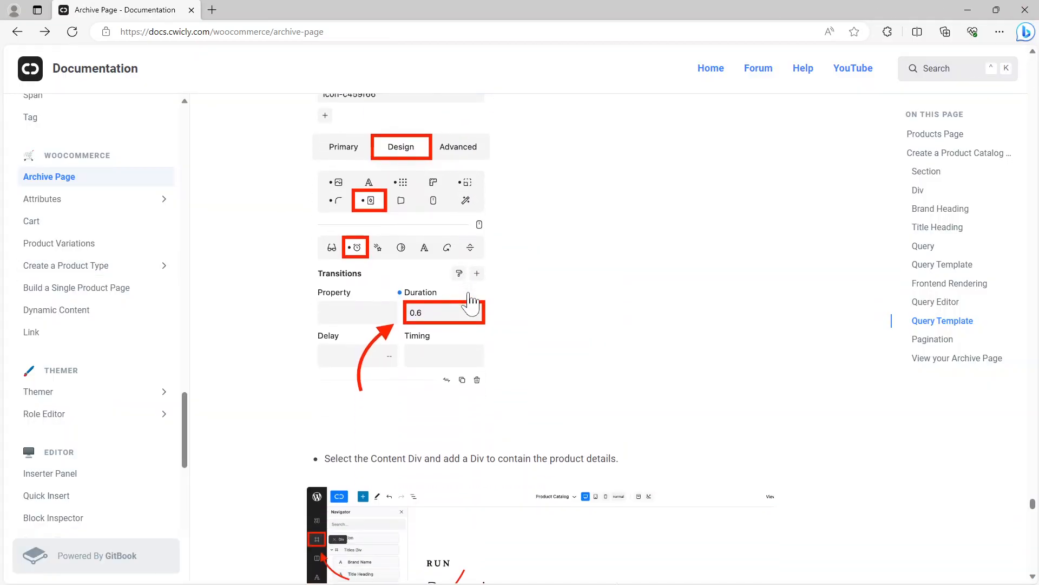
pyautogui.scroll(-5, 471, 303)
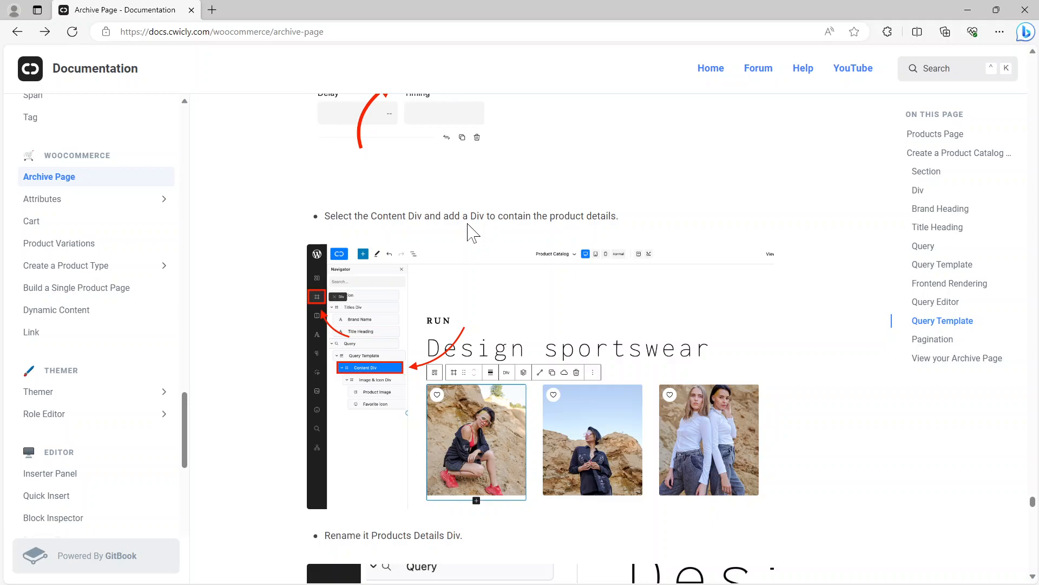
pyautogui.scroll(-3, 541, 339)
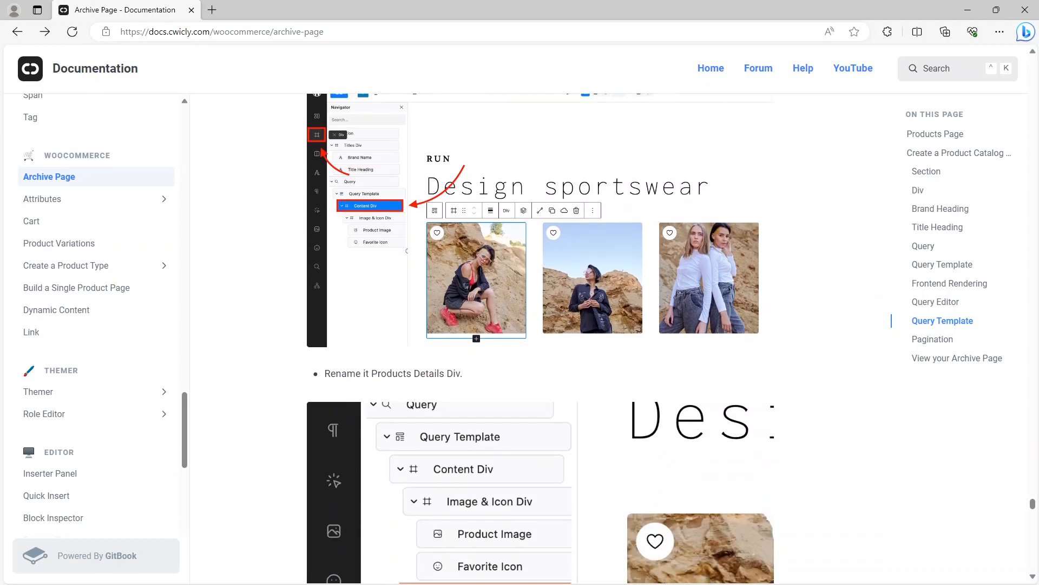
# Back in the site editor, save the template and add a new Div inside the Div holding the Image and Icon.
pyautogui.hotkey('alt', 'Tab')
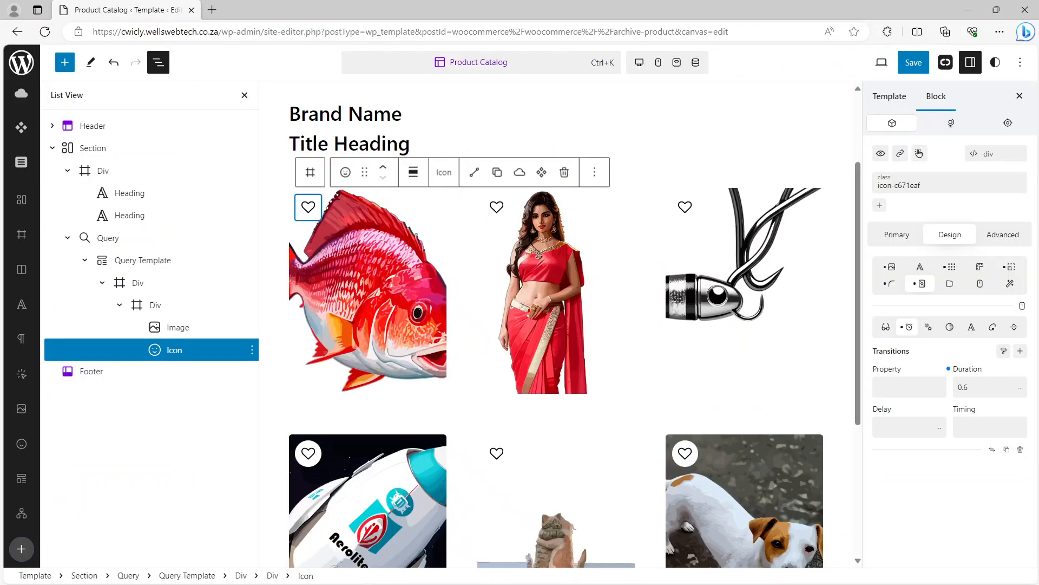
pyautogui.click(913, 59)
pyautogui.click(907, 62)
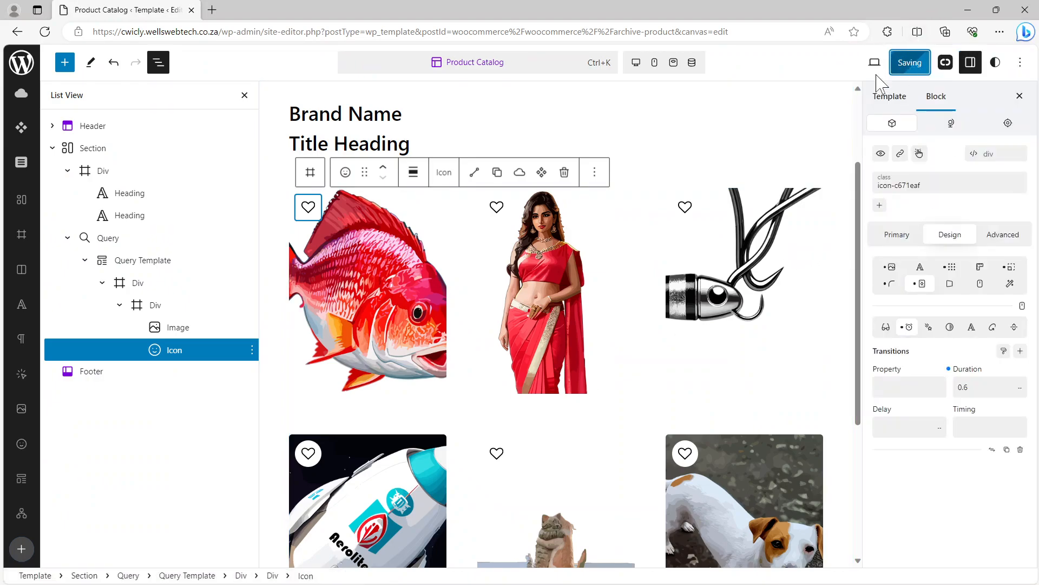
pyautogui.click(168, 311)
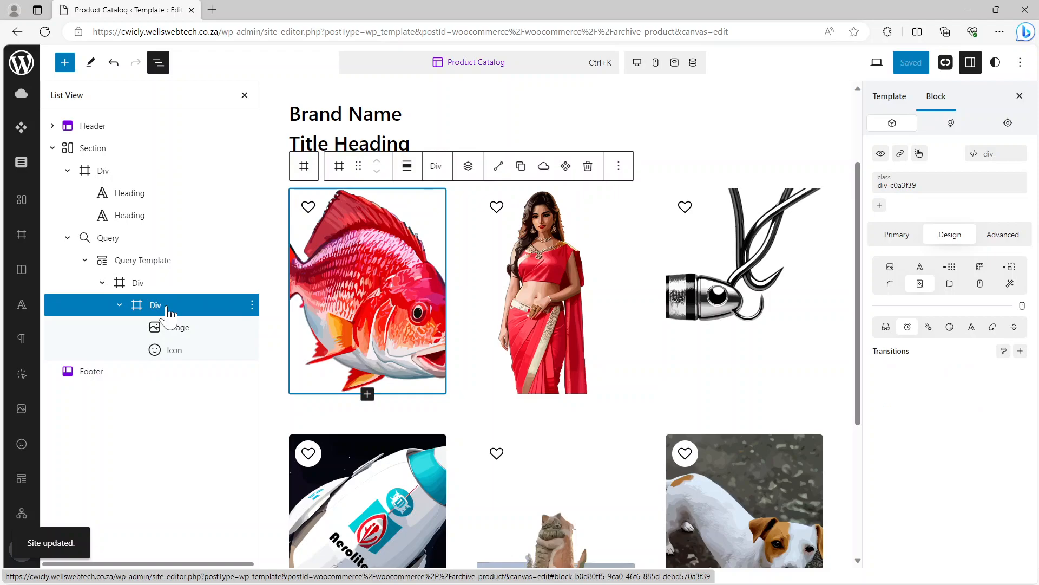
pyautogui.click(471, 170)
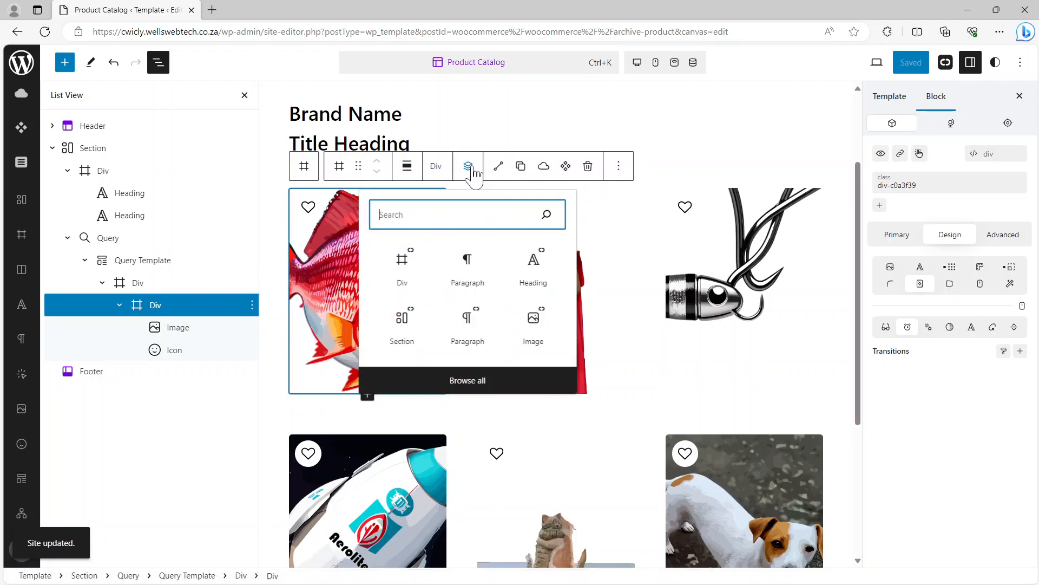
pyautogui.click(402, 260)
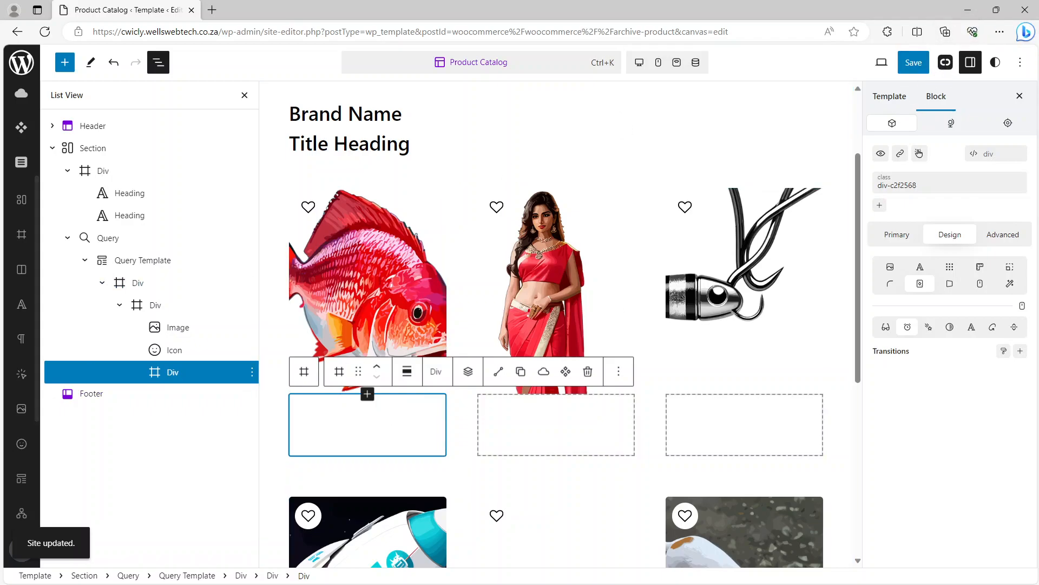
# Switch to the Cwicly documentation and examine the naming and layout settings for the Product Details Div.
pyautogui.hotkey('alt', 'Tab')
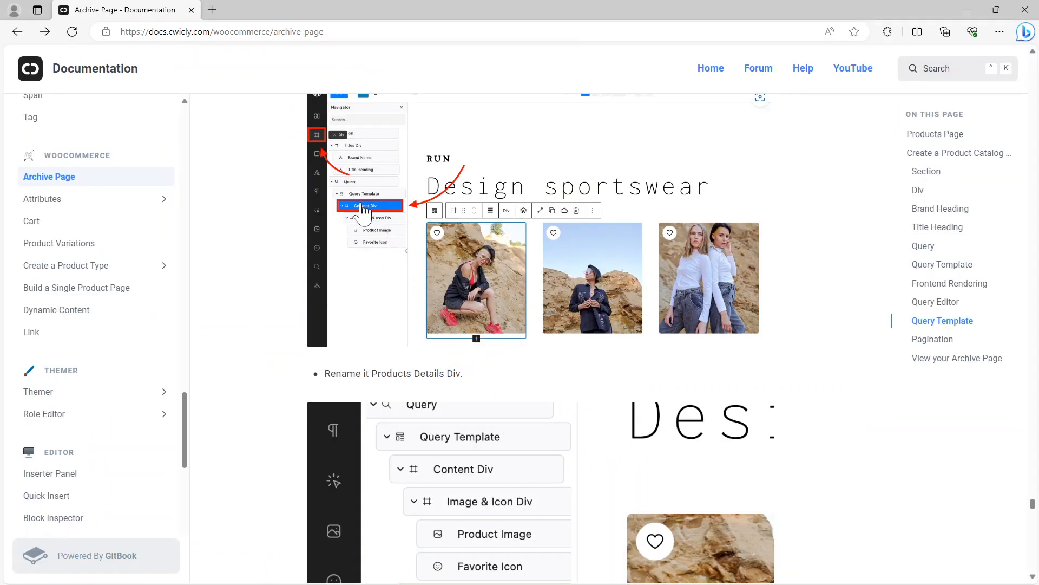
pyautogui.scroll(-1, 480, 371)
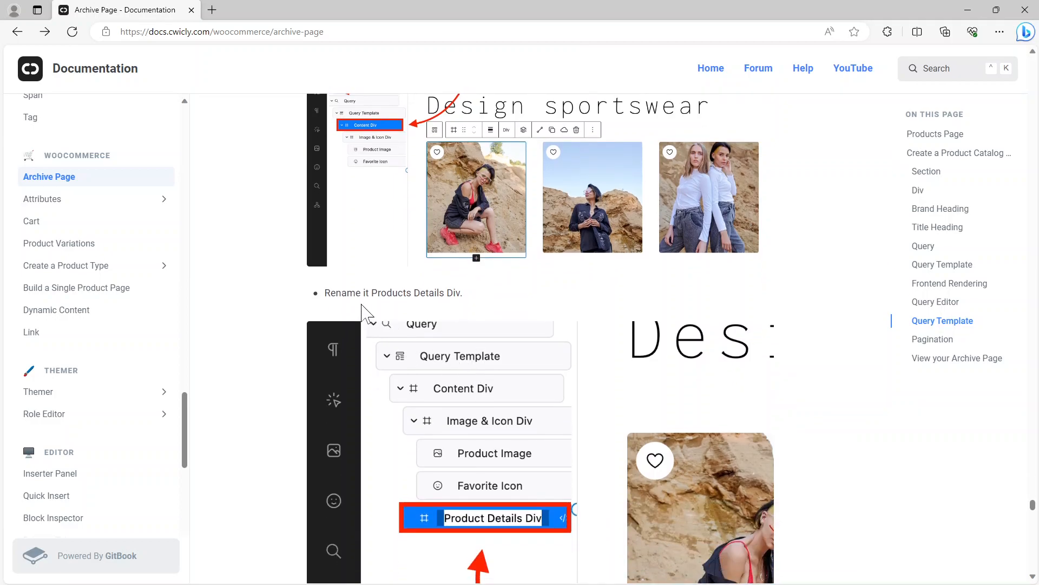
pyautogui.scroll(-1, 506, 318)
pyautogui.scroll(-4, 574, 301)
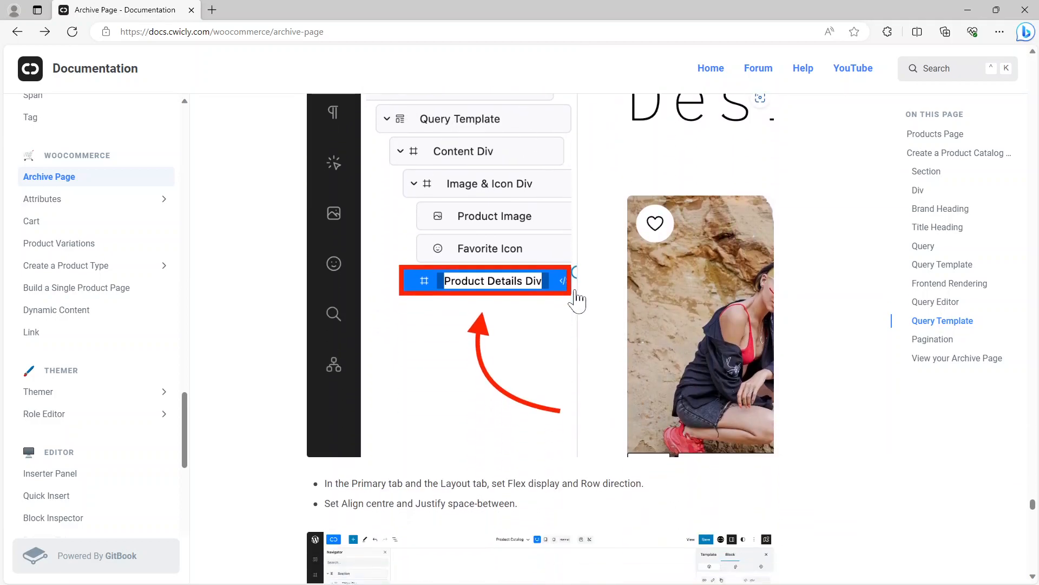
pyautogui.scroll(-1, 577, 301)
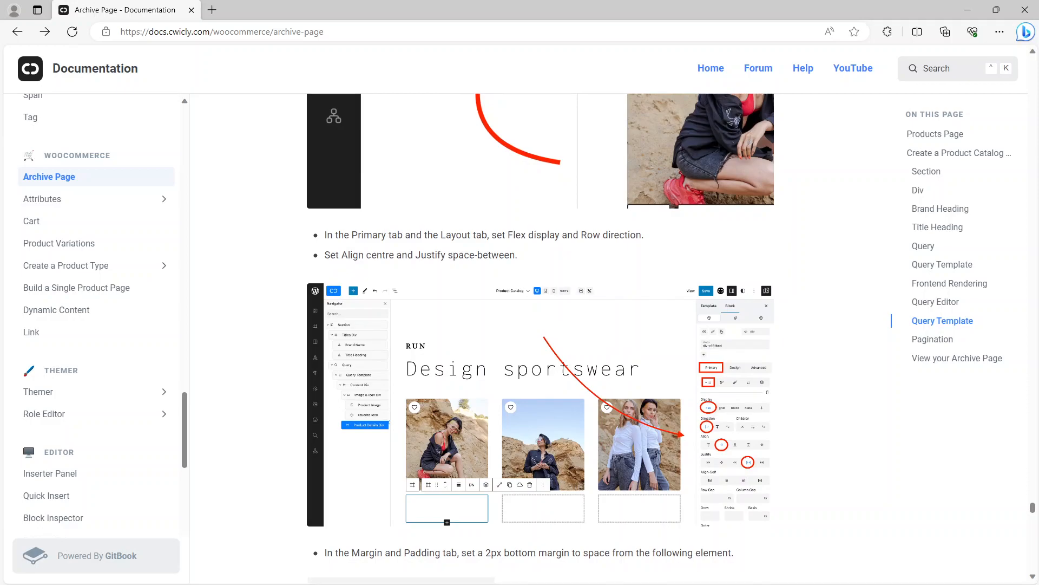
pyautogui.click(634, 349)
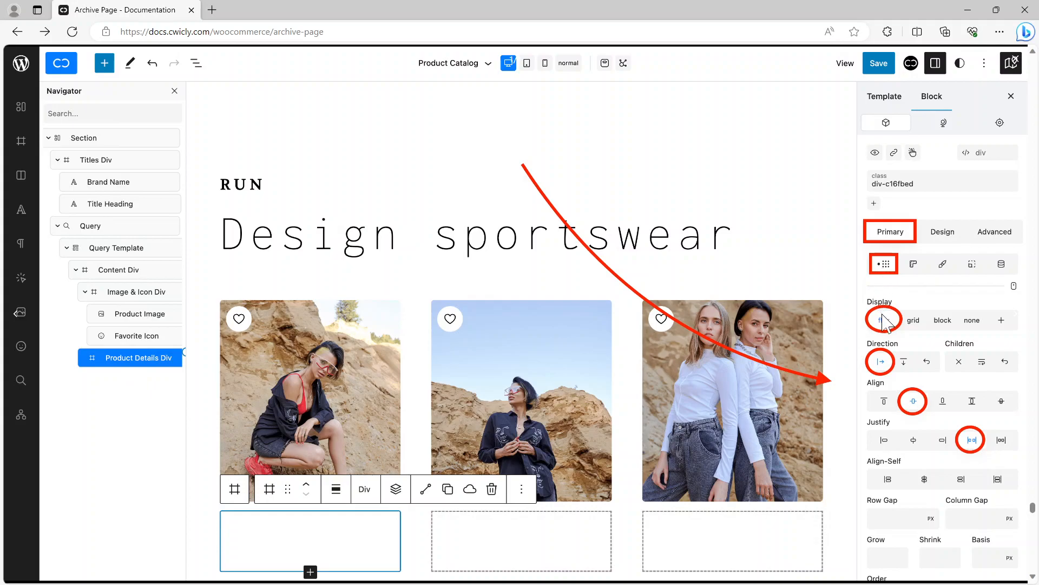
pyautogui.click(915, 400)
# In the site editor, give the new Div a flex row layout with centre alignment and space-between justification, and save the template.
pyautogui.hotkey('alt', 'Tab')
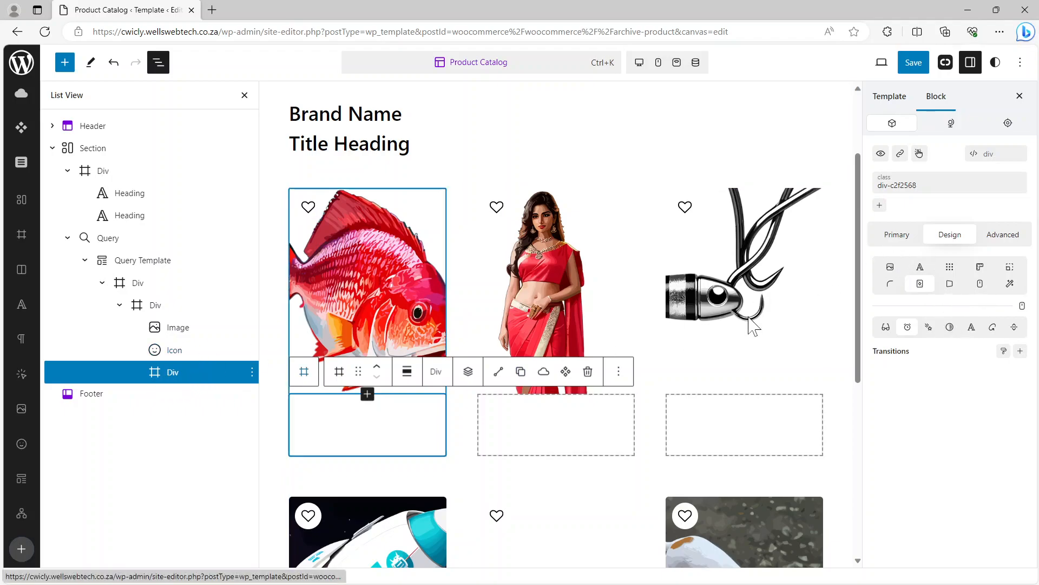
pyautogui.click(898, 235)
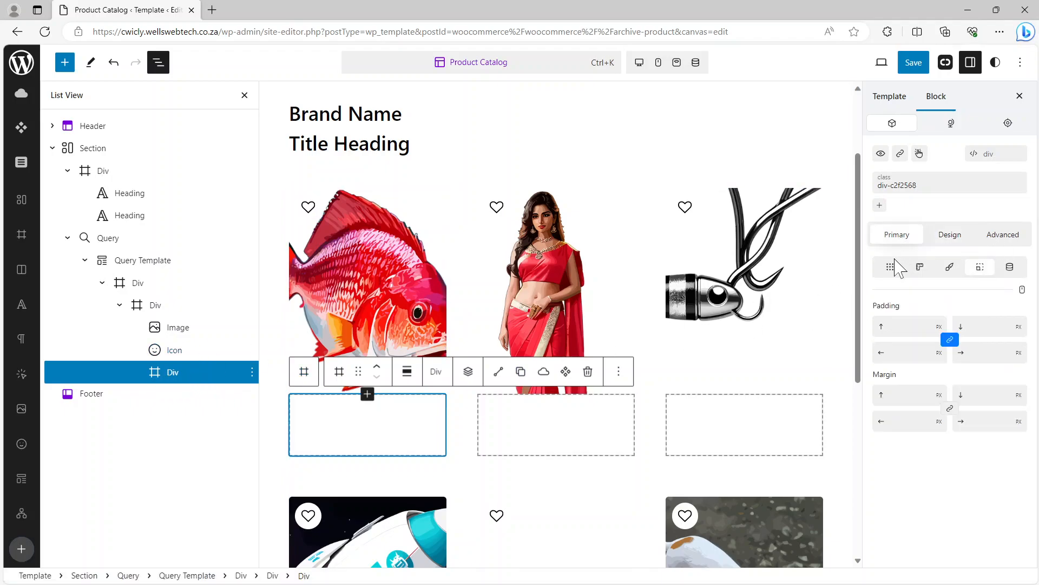
pyautogui.click(891, 268)
pyautogui.click(891, 327)
pyautogui.click(887, 367)
pyautogui.click(921, 407)
pyautogui.click(980, 446)
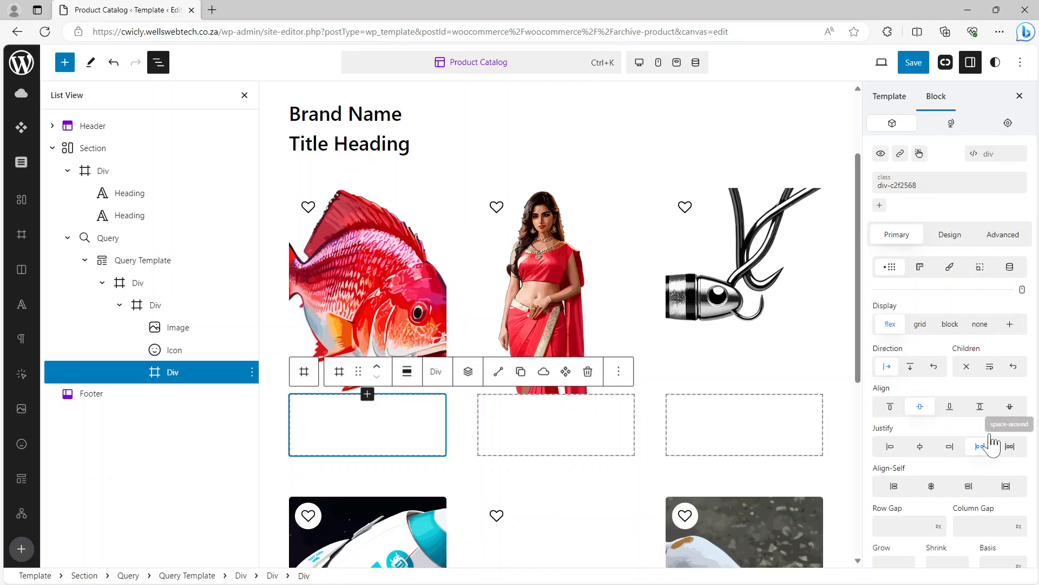
pyautogui.click(914, 64)
pyautogui.click(912, 66)
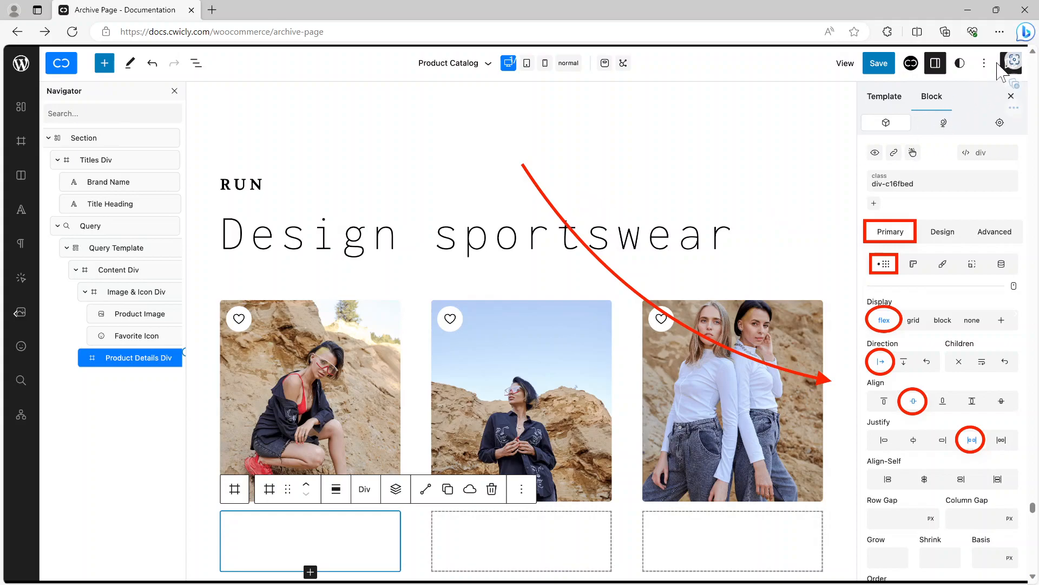
# Return to the Cwicly documentation and examine the margin setting for the Product Details Div.
pyautogui.click(822, 151)
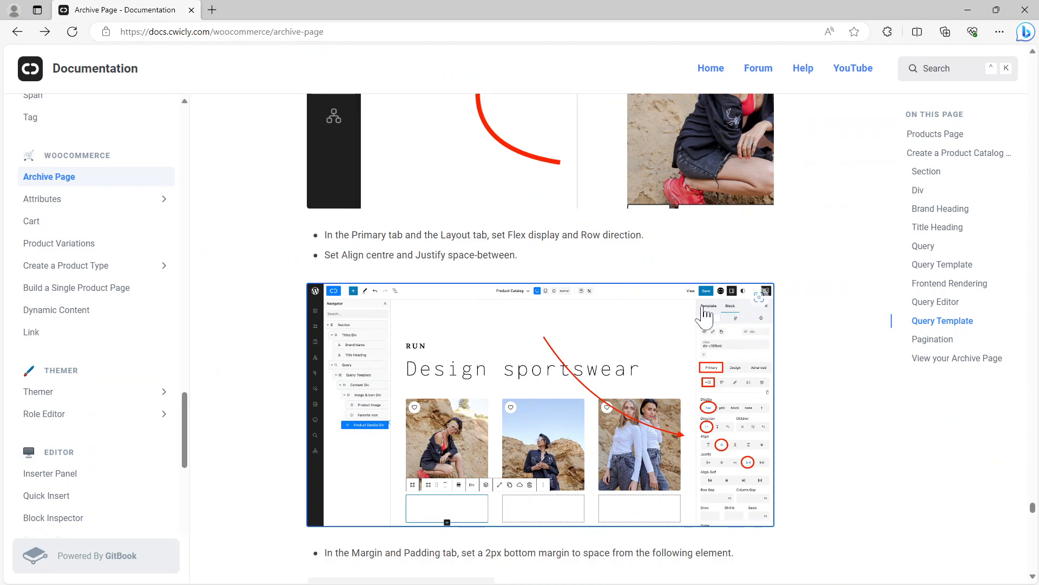
pyautogui.scroll(-4, 439, 306)
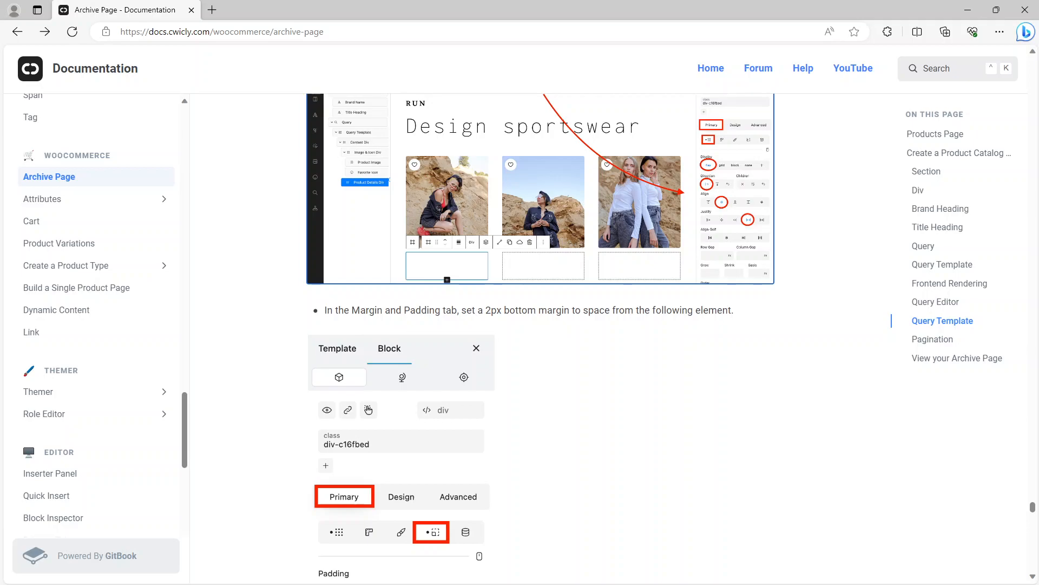
pyautogui.scroll(-2, 563, 328)
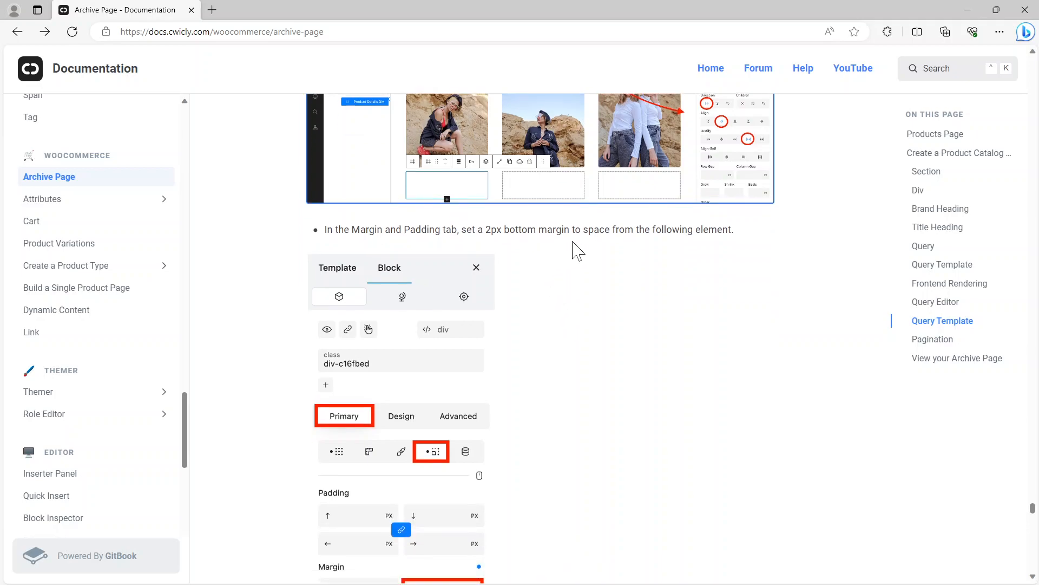
pyautogui.scroll(-5, 574, 254)
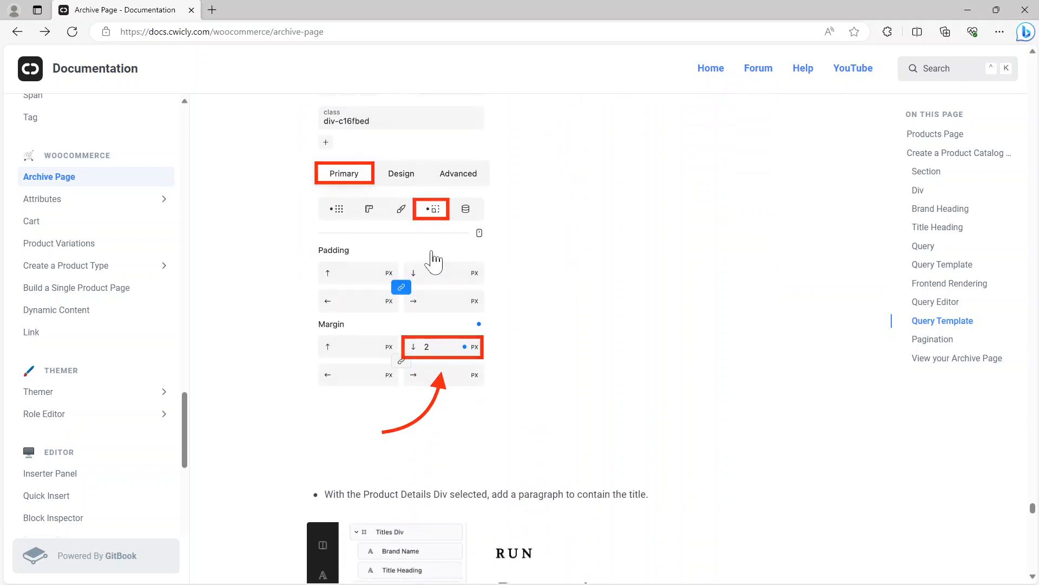
pyautogui.click(436, 257)
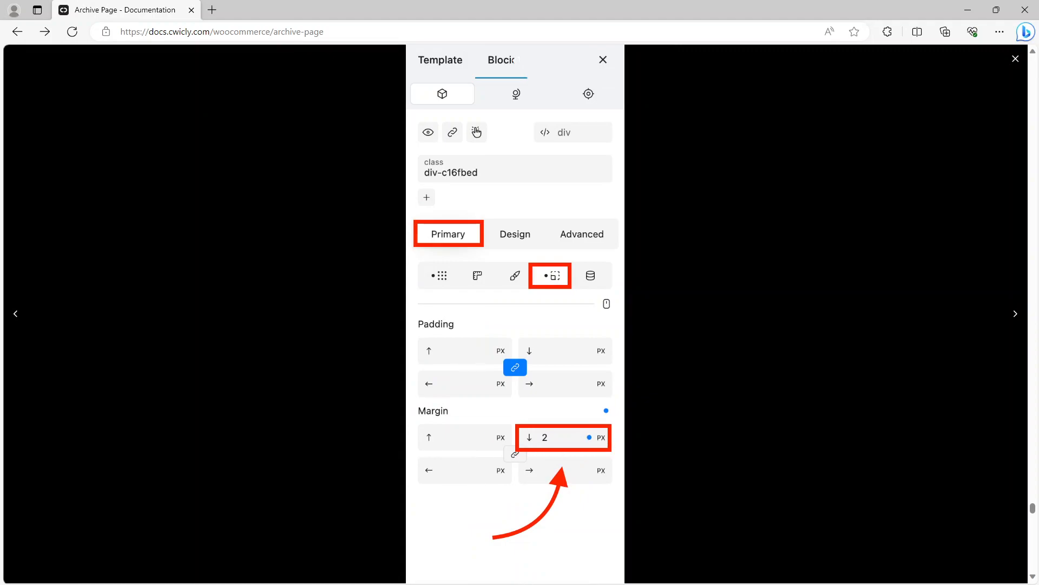
# In the site editor, set the new Div's bottom margin to 2 px and save the Product Catalog template.
pyautogui.hotkey('alt', 'Tab')
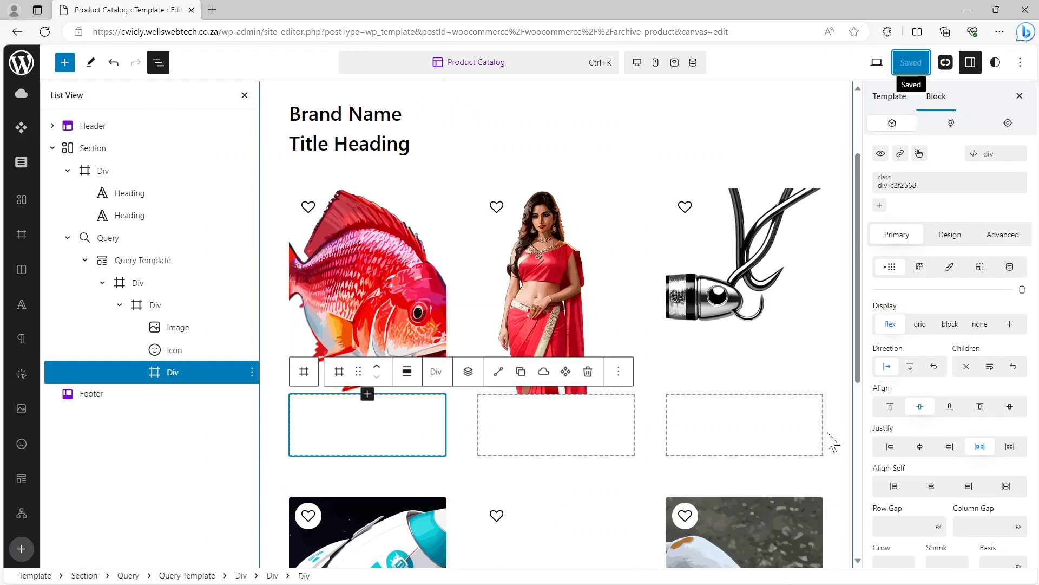
pyautogui.click(981, 268)
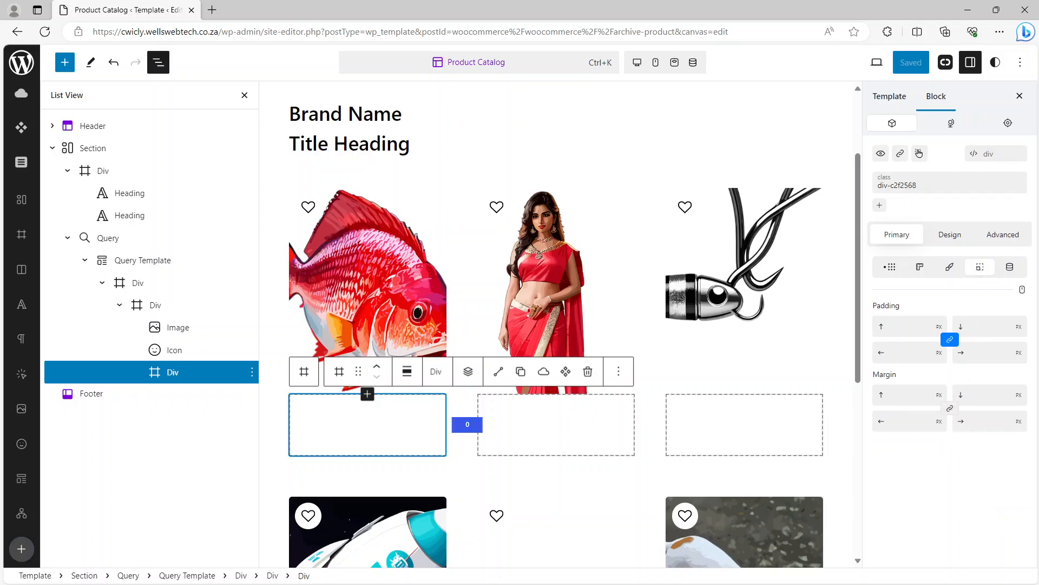
pyautogui.click(985, 395)
pyautogui.write('2')
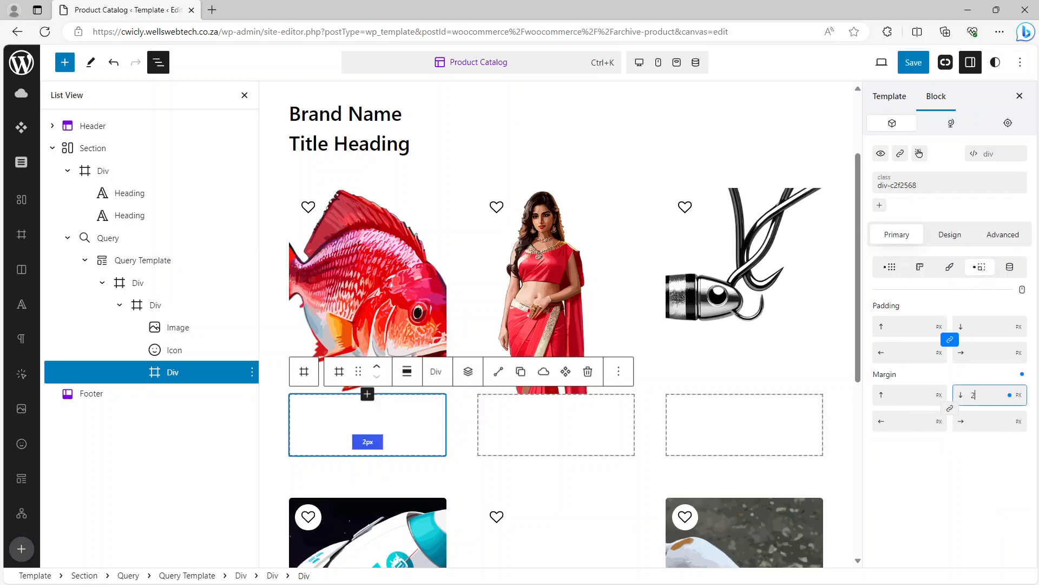
pyautogui.click(920, 64)
pyautogui.click(921, 62)
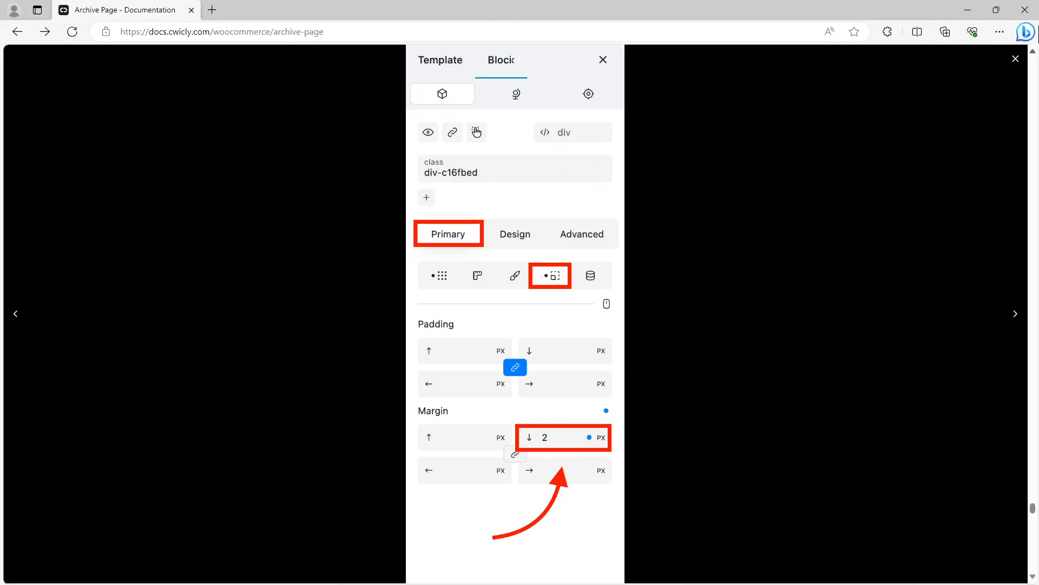
# Switch to the Cwicly documentation and examine how to add and name the product title paragraph in the Product Details Div.
pyautogui.click(1015, 60)
pyautogui.scroll(-1, 667, 344)
pyautogui.scroll(-5, 668, 344)
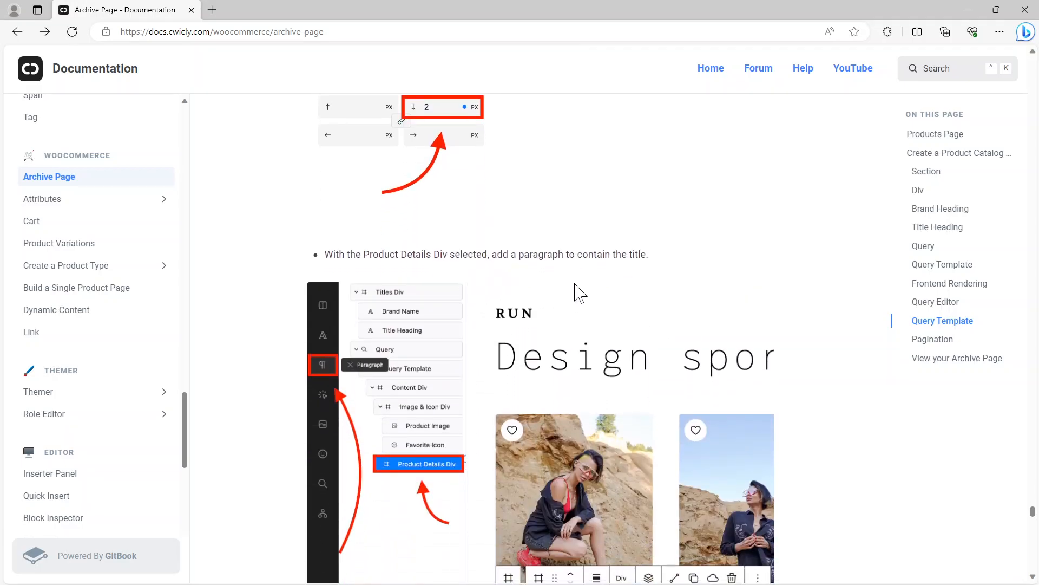
pyautogui.scroll(-3, 643, 296)
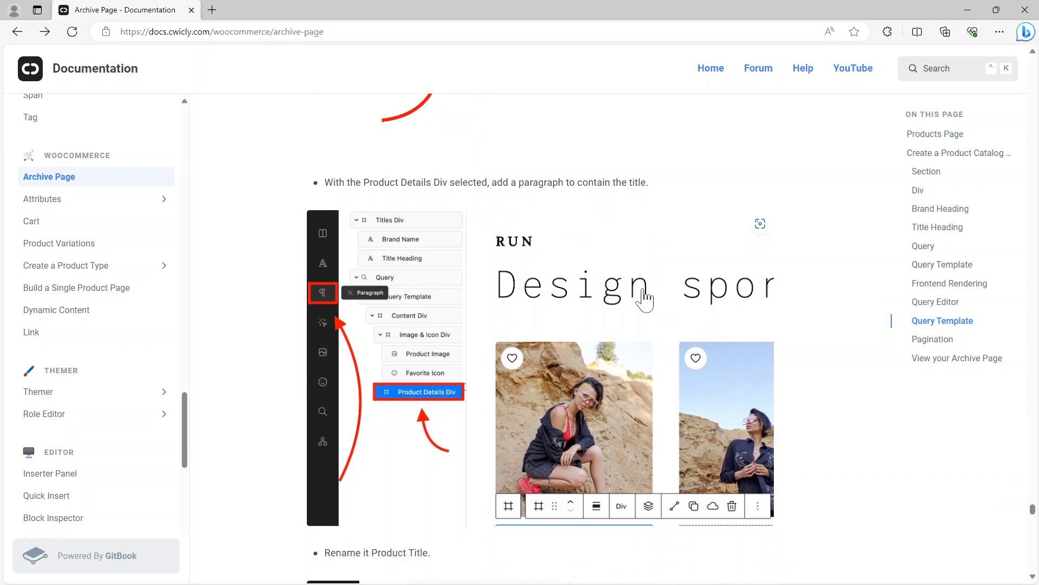
pyautogui.scroll(-3, 643, 296)
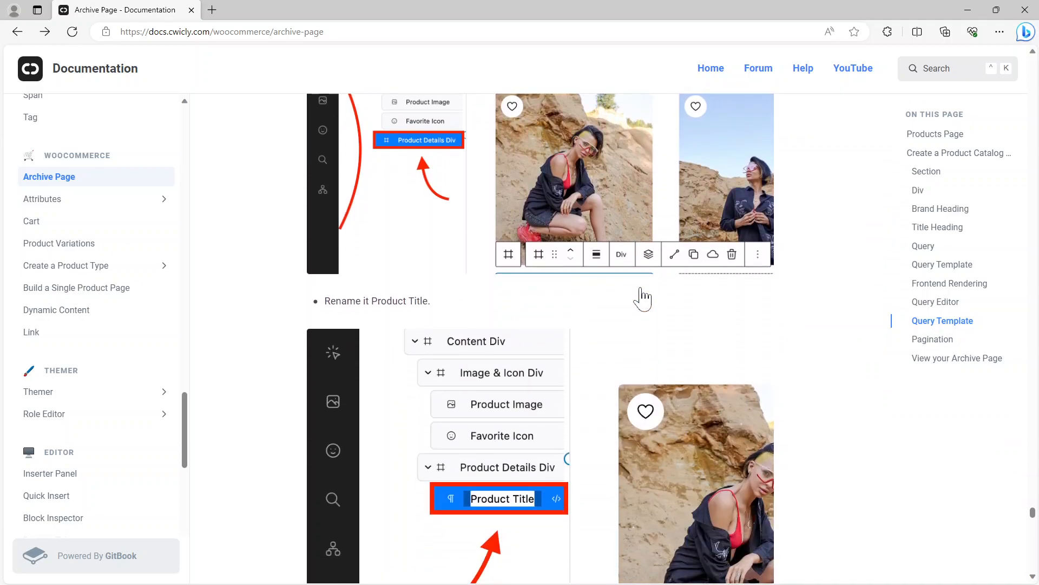
# Examine the documentation on renaming the paragraph Product Title and setting its dynamic content source and WordPress value.
pyautogui.scroll(-2, 643, 296)
pyautogui.scroll(-2, 644, 296)
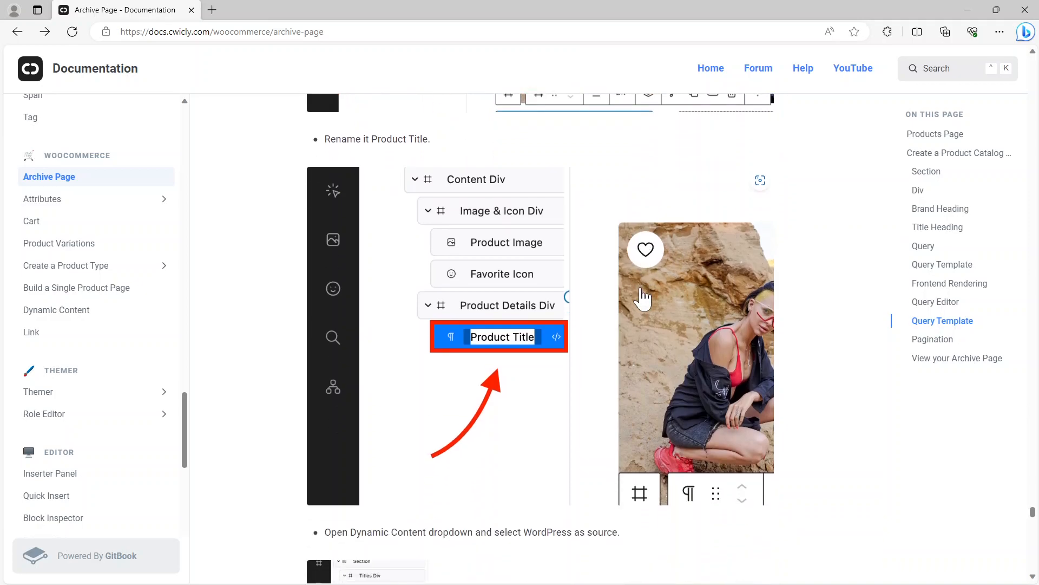
pyautogui.scroll(-7, 643, 297)
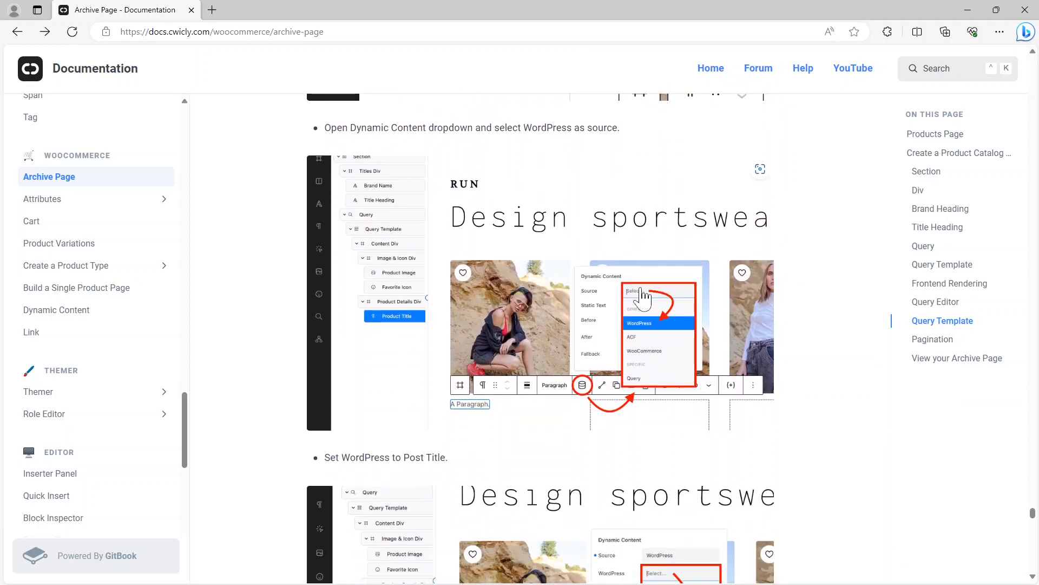
pyautogui.scroll(-4, 644, 297)
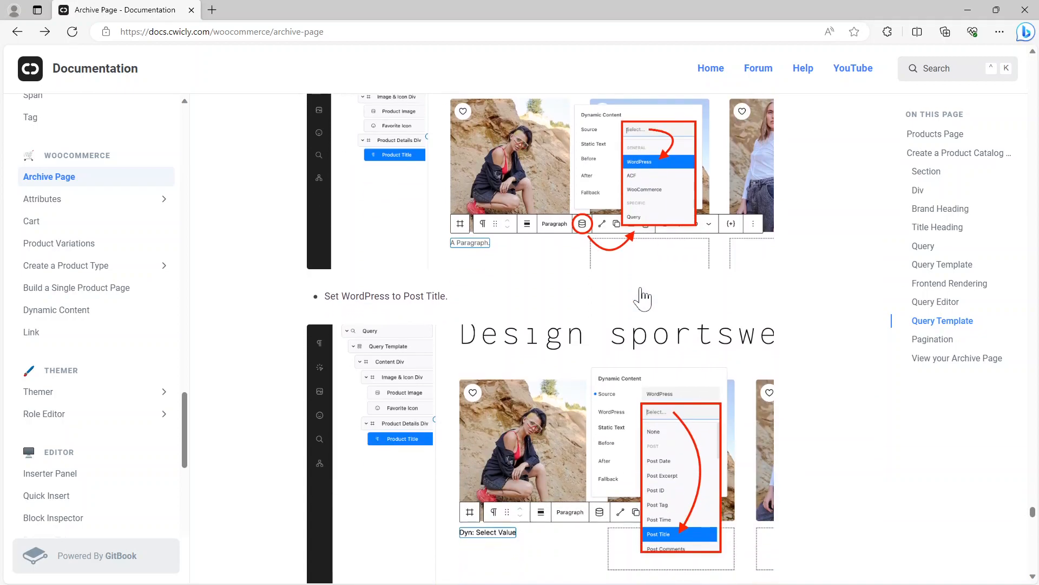
pyautogui.scroll(2, 643, 297)
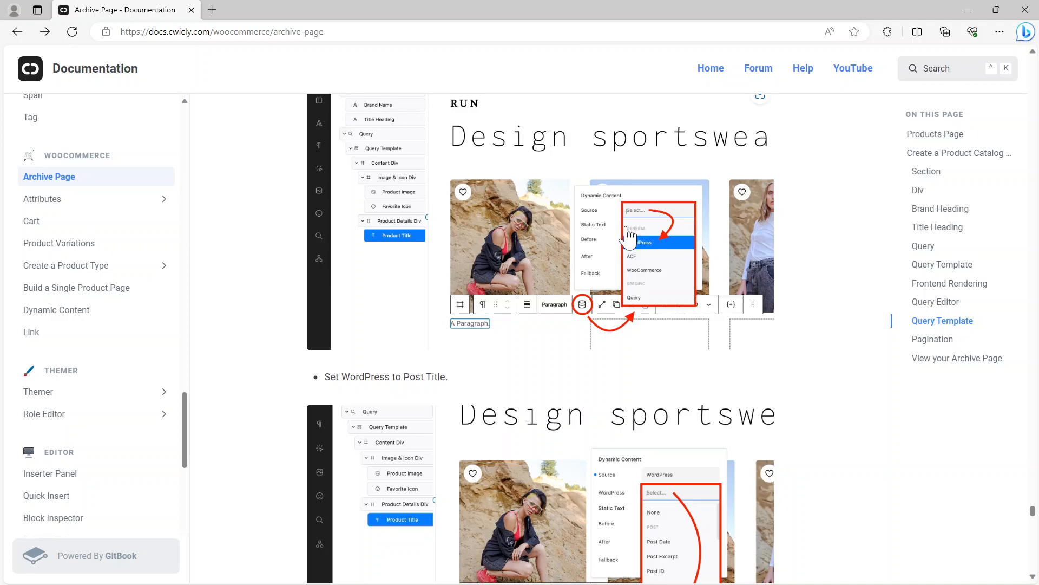
pyautogui.scroll(5, 629, 237)
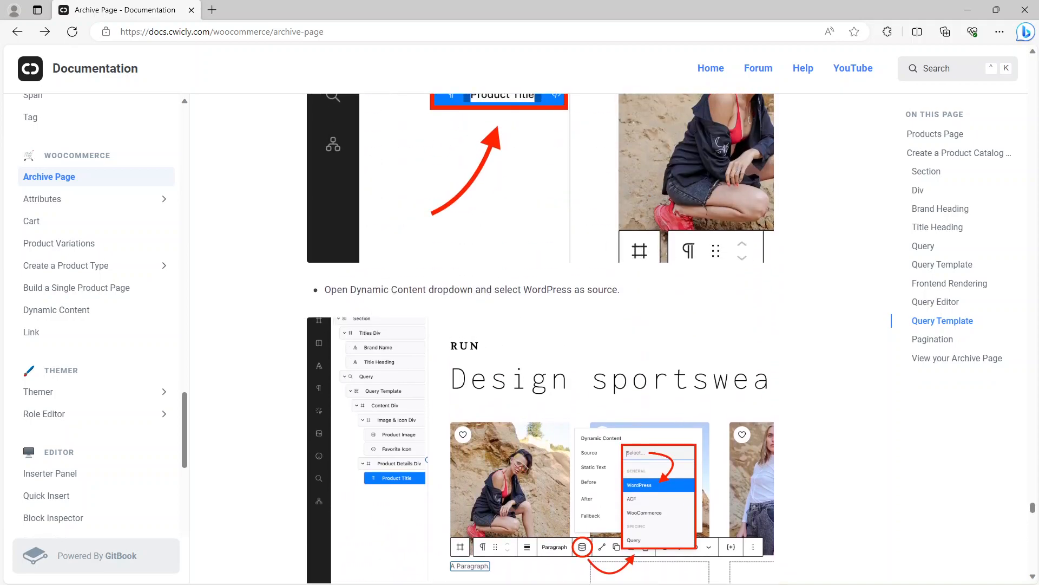
pyautogui.scroll(6, 385, 301)
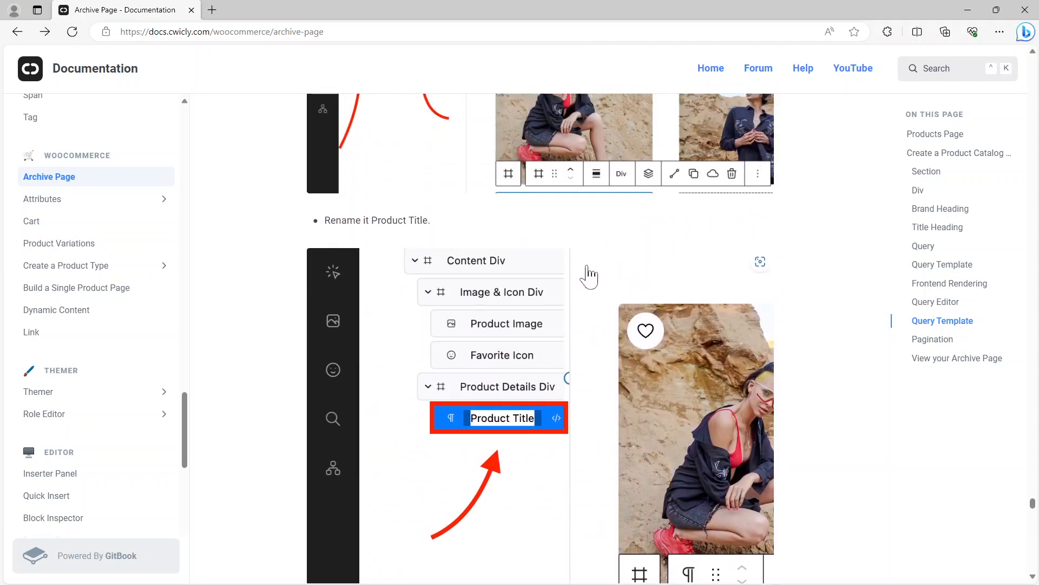
pyautogui.scroll(-9, 589, 276)
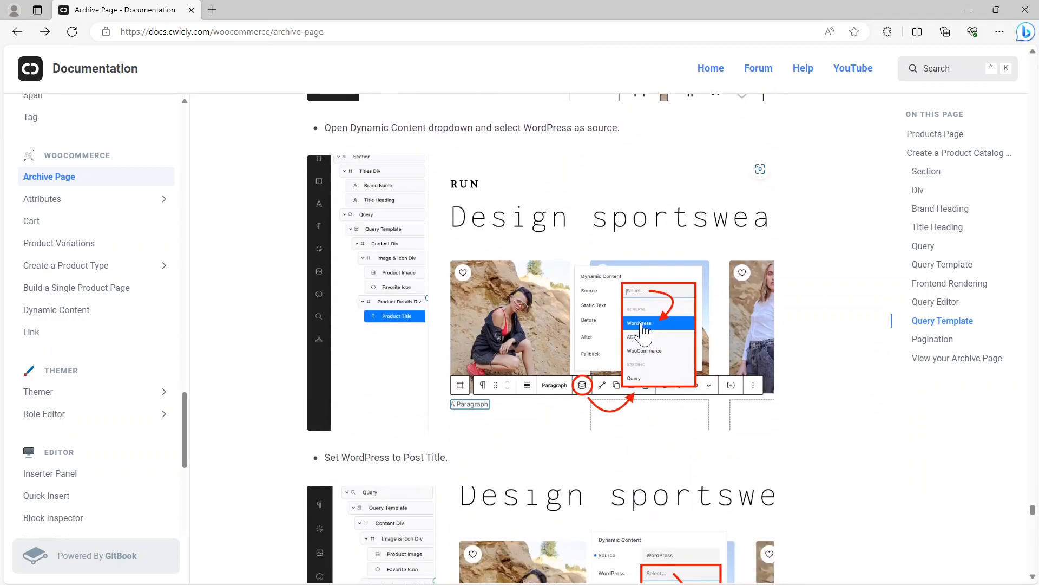
pyautogui.scroll(-6, 540, 338)
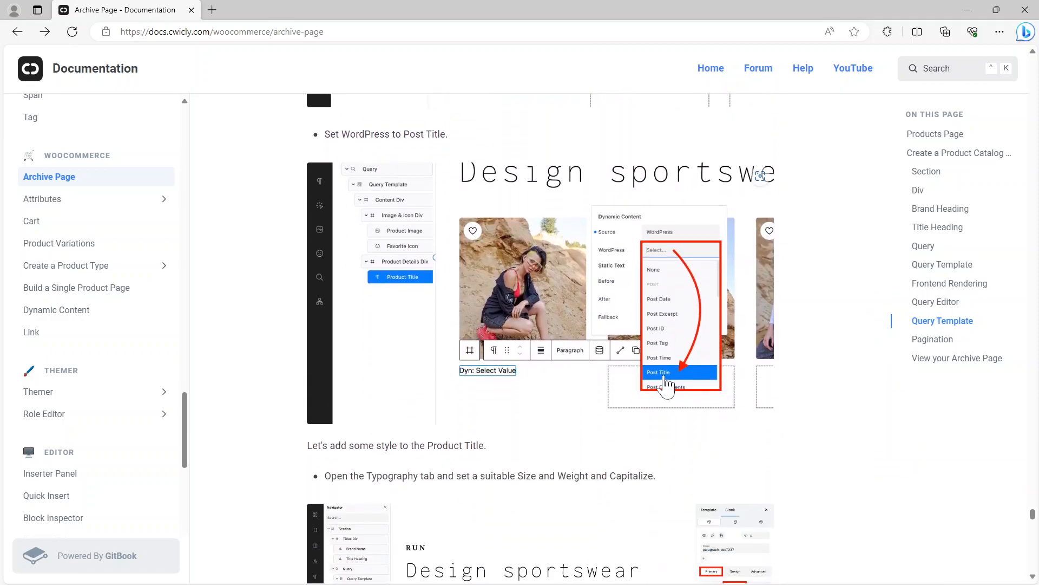
pyautogui.scroll(-2, 614, 402)
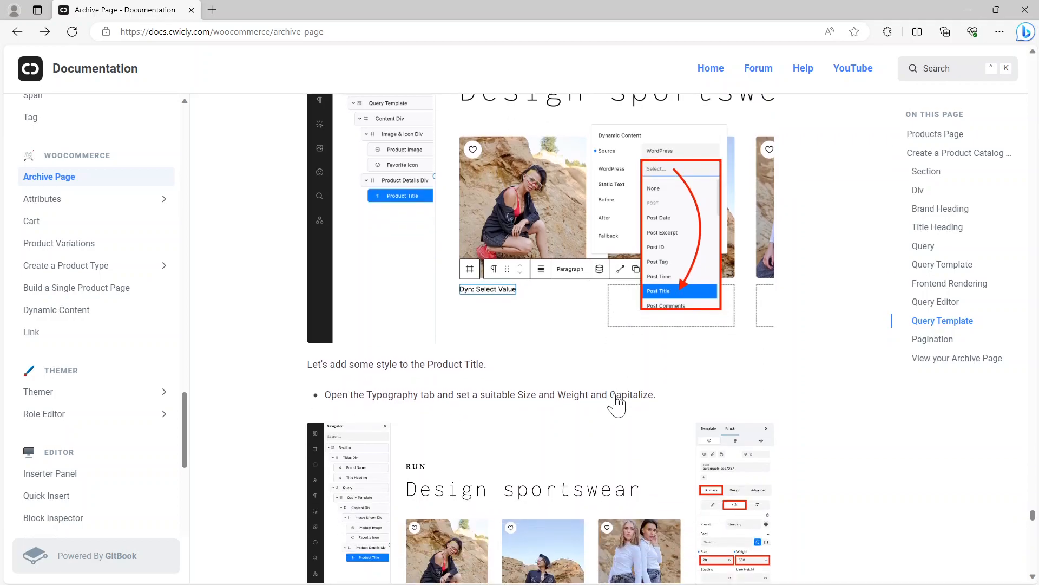
pyautogui.scroll(3, 495, 403)
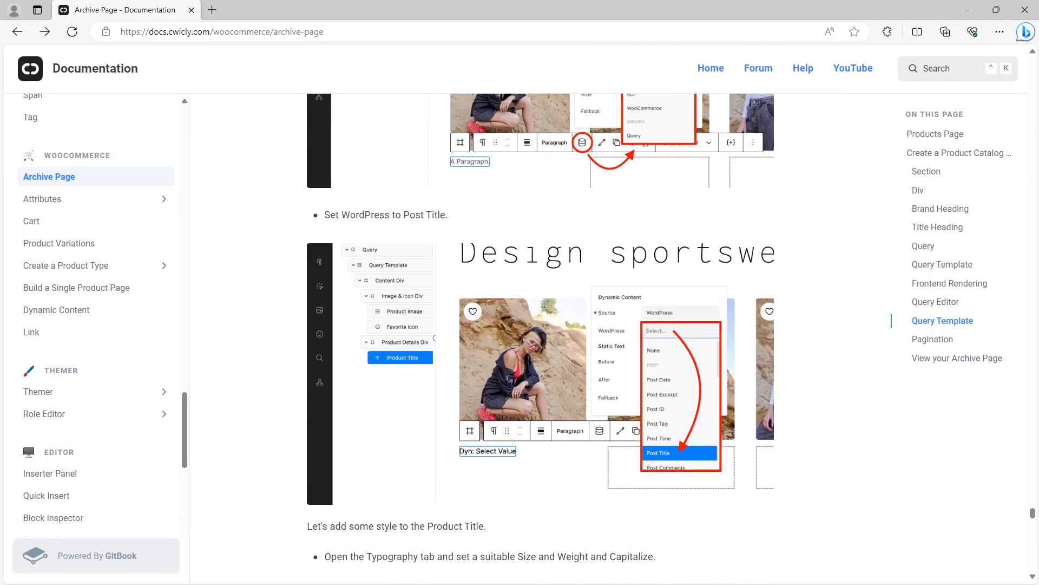
# Switch to the site editor and add a Cwicly Paragraph block inside the new product details Div.
pyautogui.hotkey('alt', 'Tab')
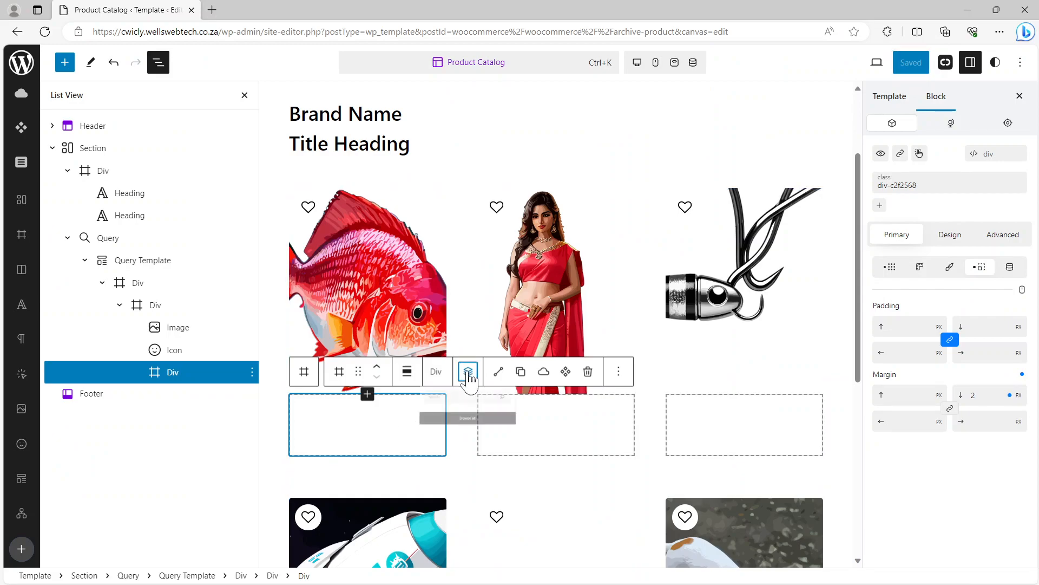
pyautogui.click(468, 371)
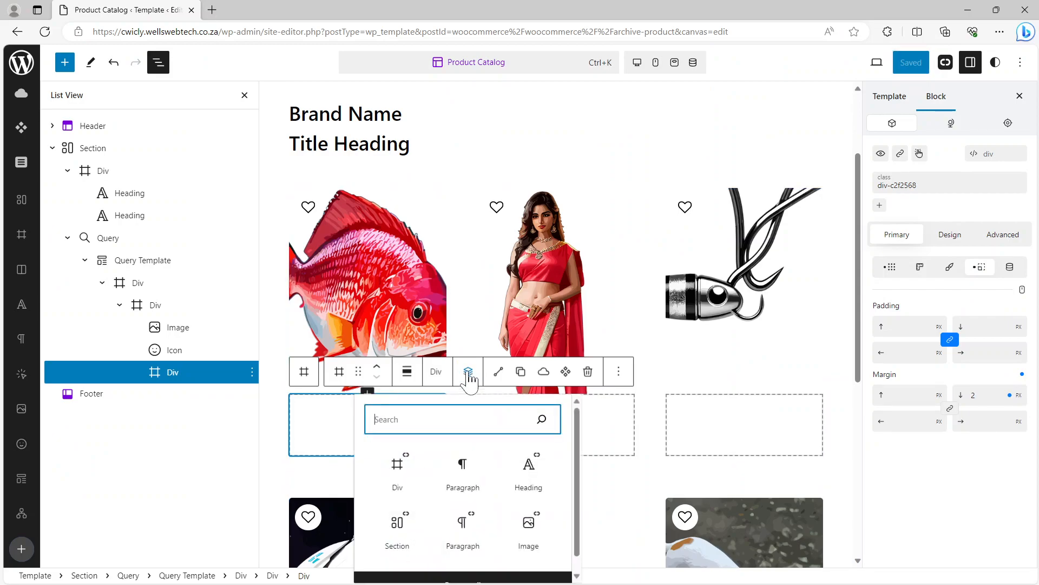
pyautogui.click(477, 525)
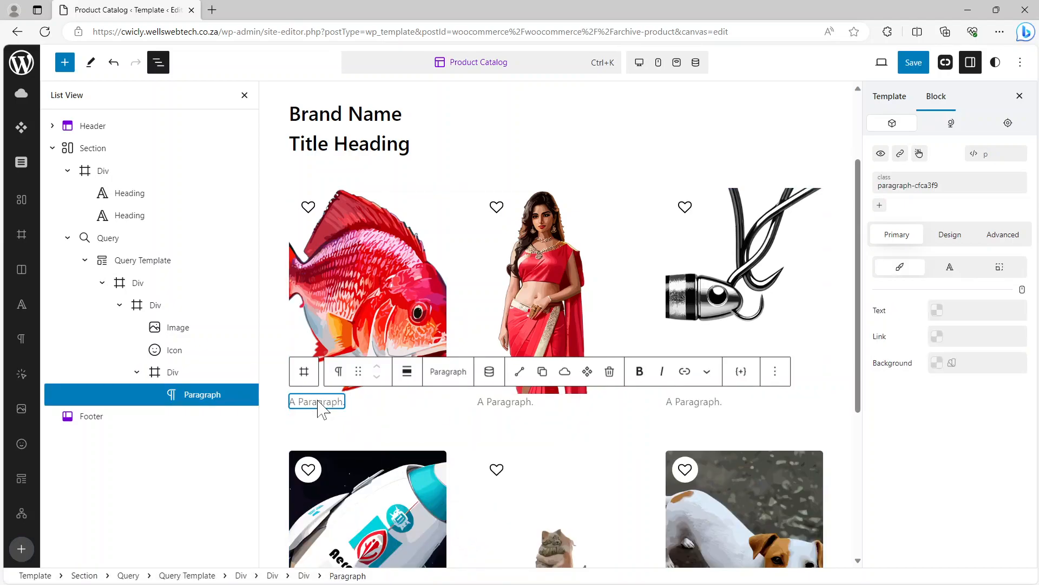
# Set the new paragraph's dynamic content source to WordPress with Post Title as its value.
pyautogui.click(489, 373)
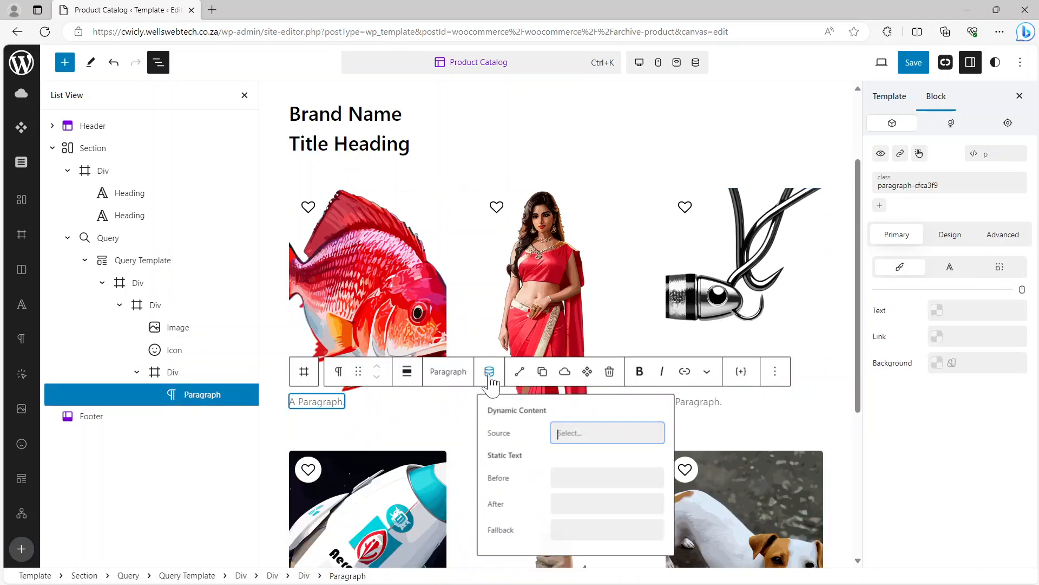
pyautogui.click(569, 432)
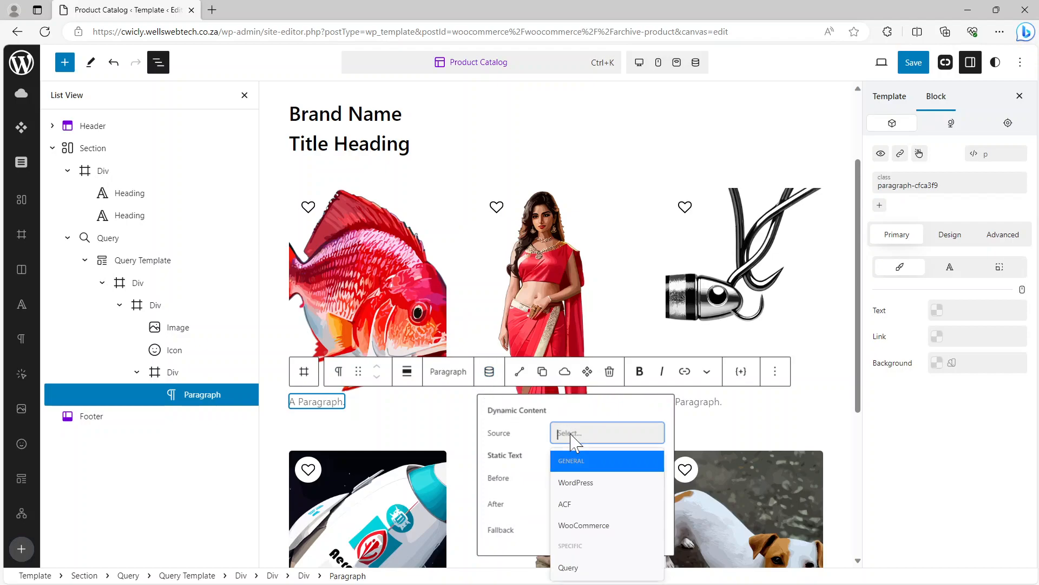
pyautogui.click(576, 482)
pyautogui.click(574, 461)
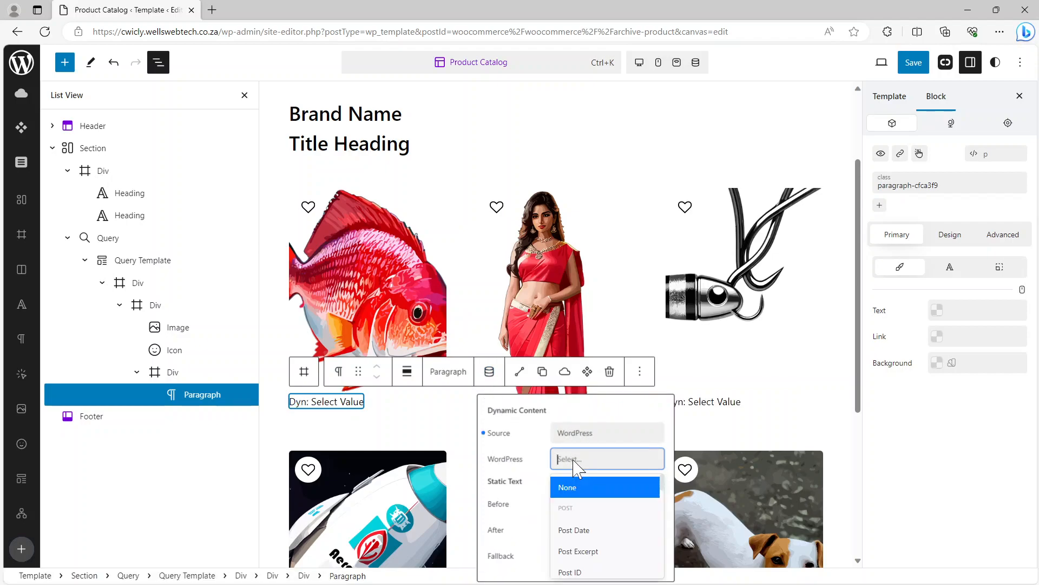
pyautogui.scroll(-2, 600, 506)
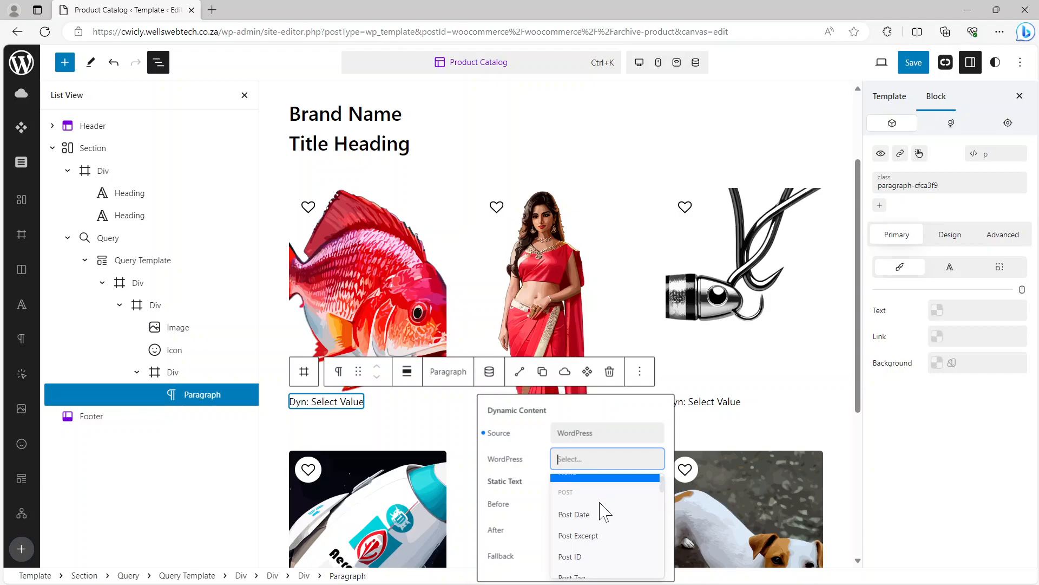
pyautogui.scroll(-3, 601, 509)
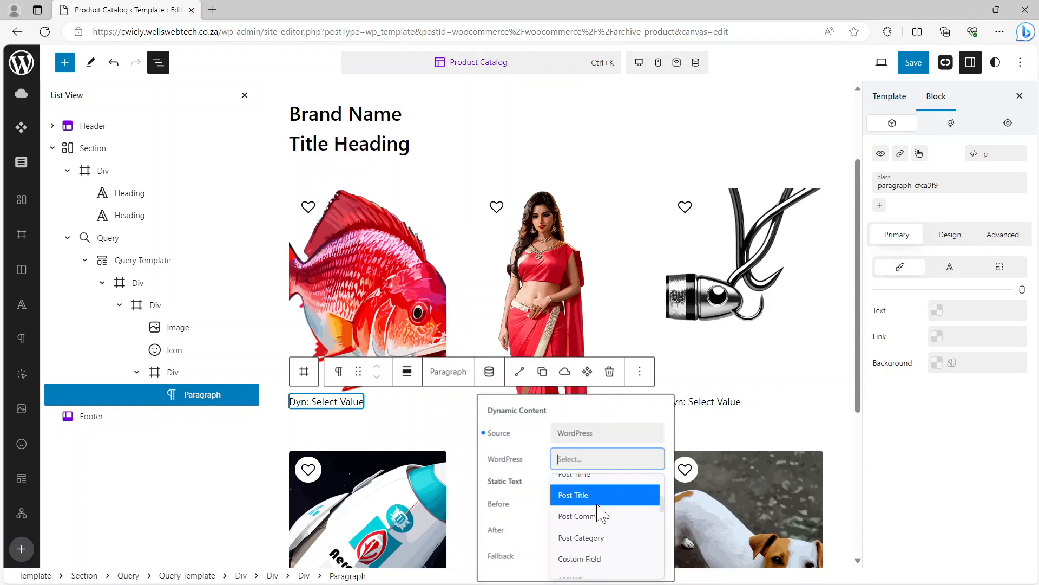
pyautogui.click(588, 503)
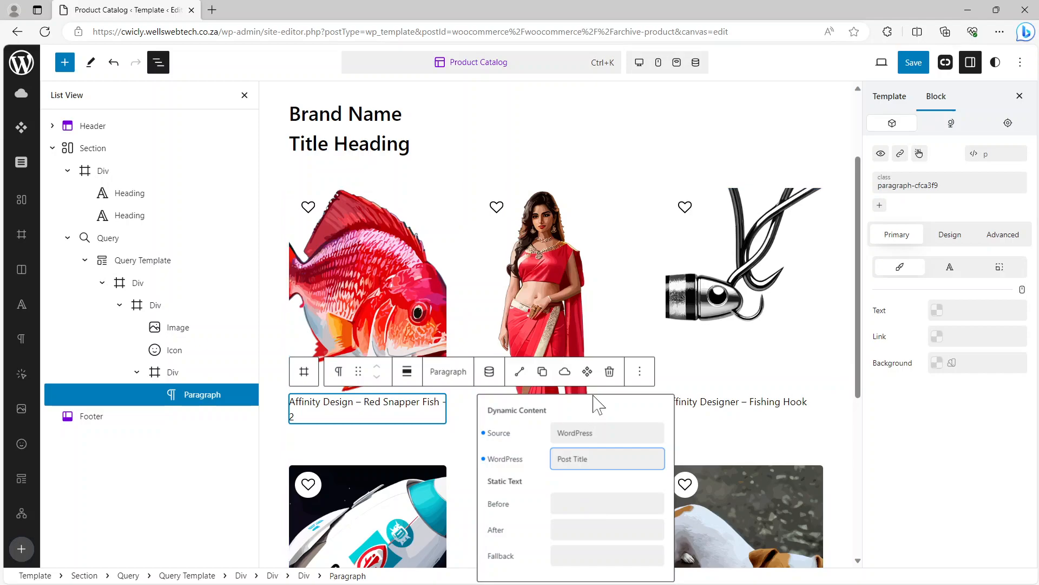
# Set the product title paragraph's block alignment to Align center and save the Product Catalog template.
pyautogui.click(407, 373)
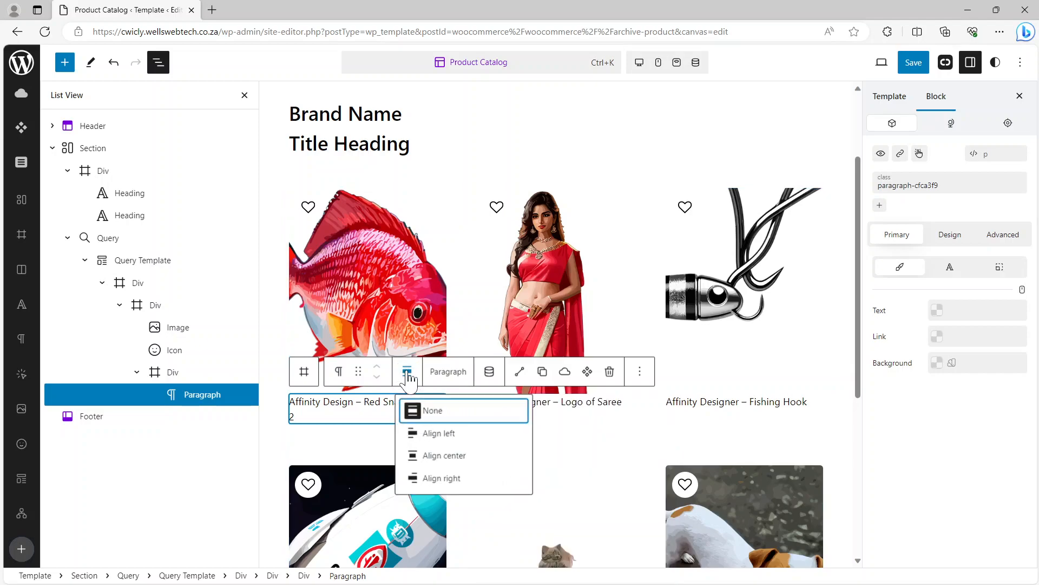
pyautogui.click(443, 456)
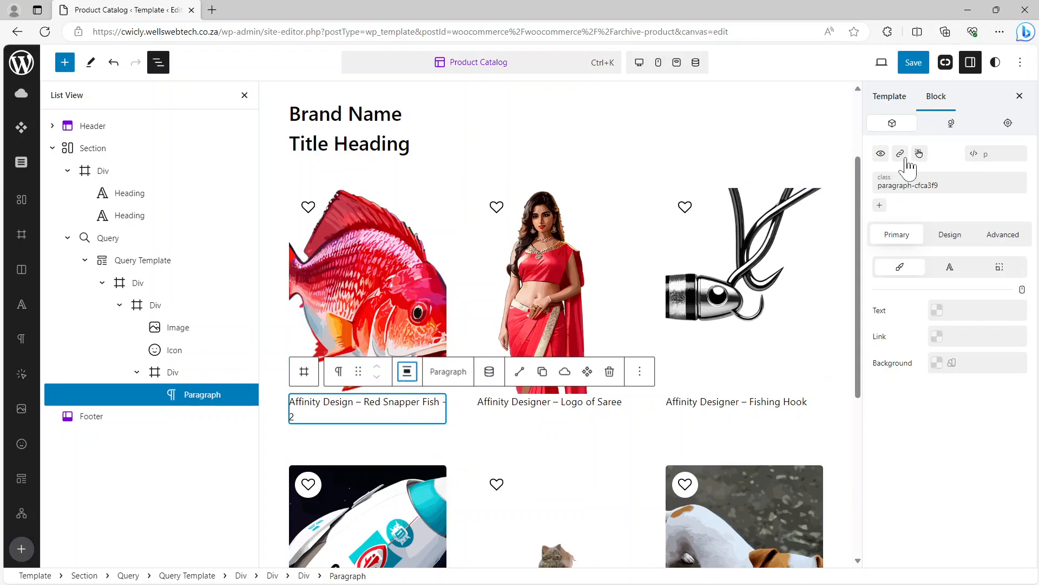
pyautogui.click(914, 63)
pyautogui.click(912, 66)
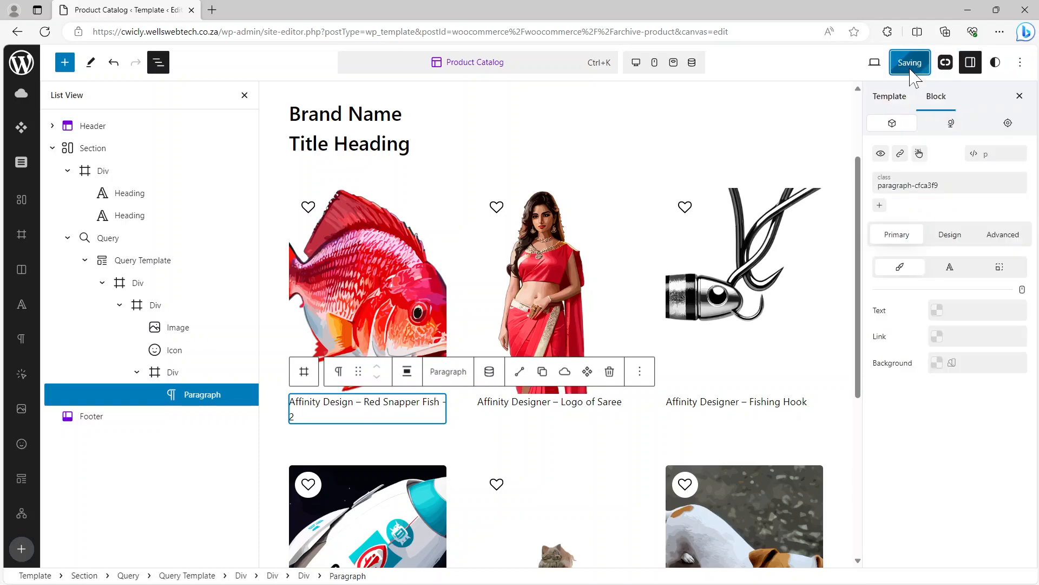
# Centre the product title paragraph's text through its typography settings, save the template, and check its block alignment option.
pyautogui.click(951, 268)
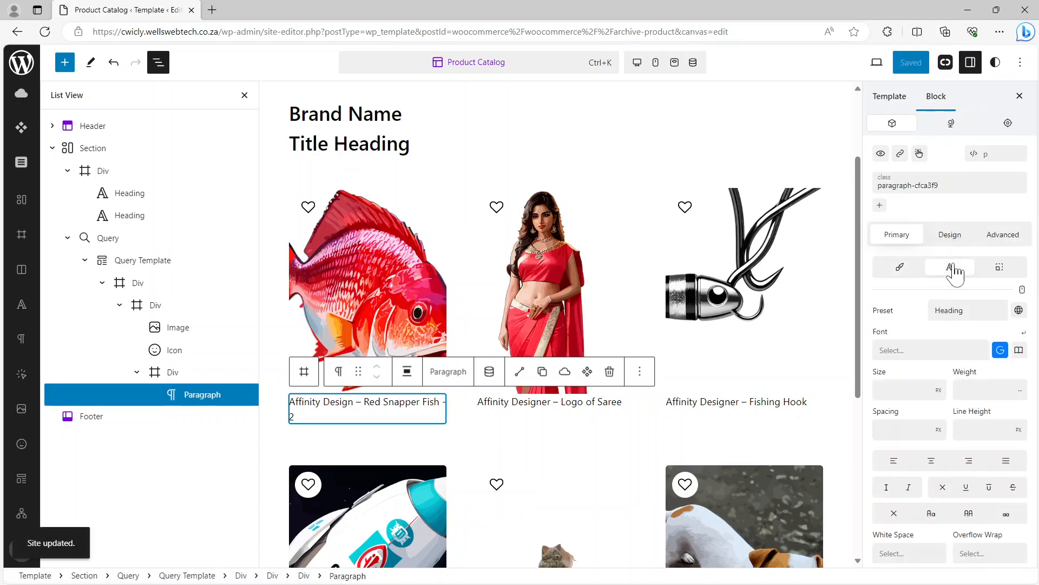
pyautogui.click(933, 462)
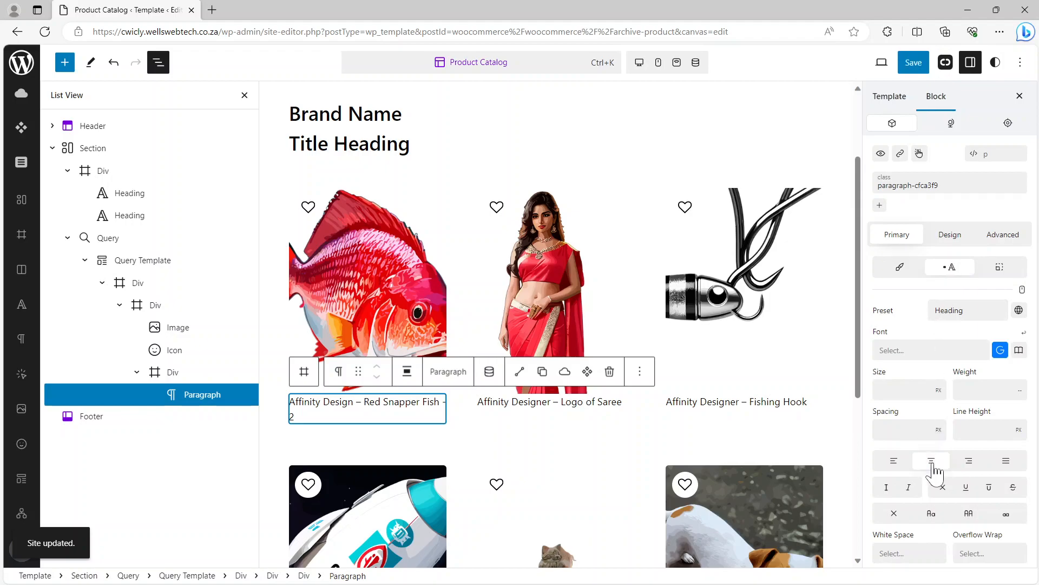
pyautogui.click(913, 64)
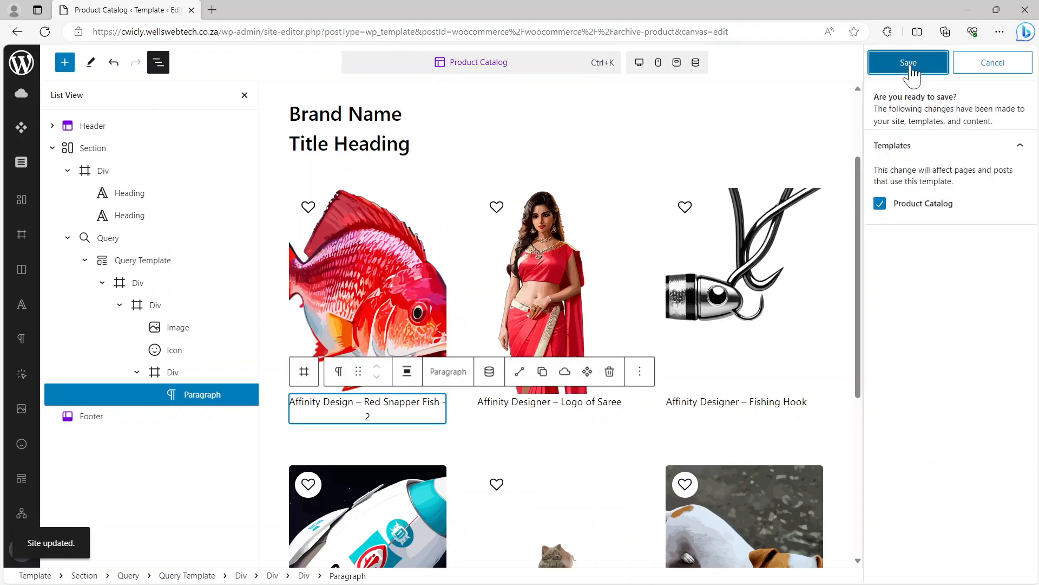
pyautogui.click(909, 62)
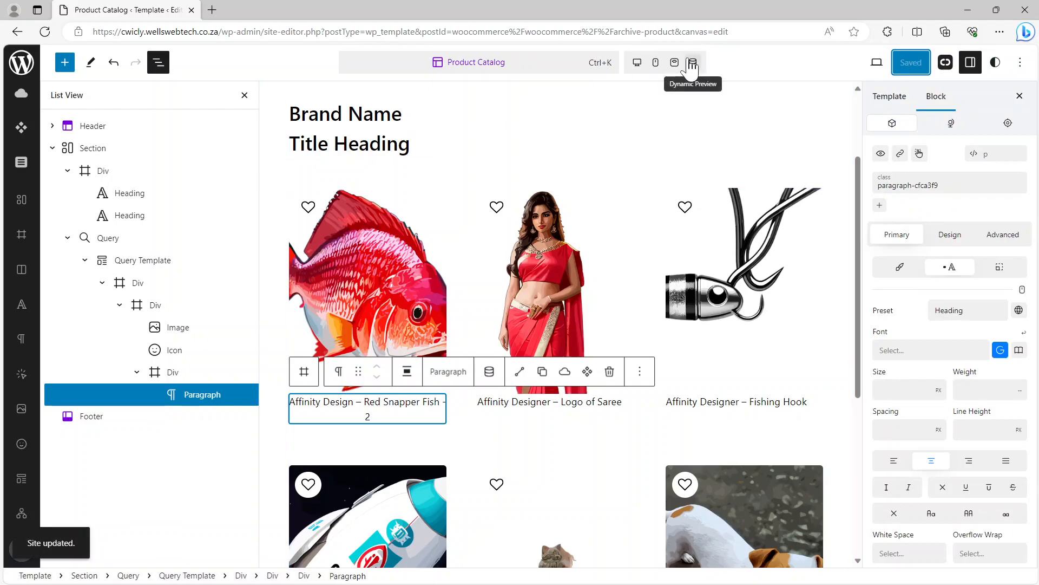
pyautogui.click(406, 371)
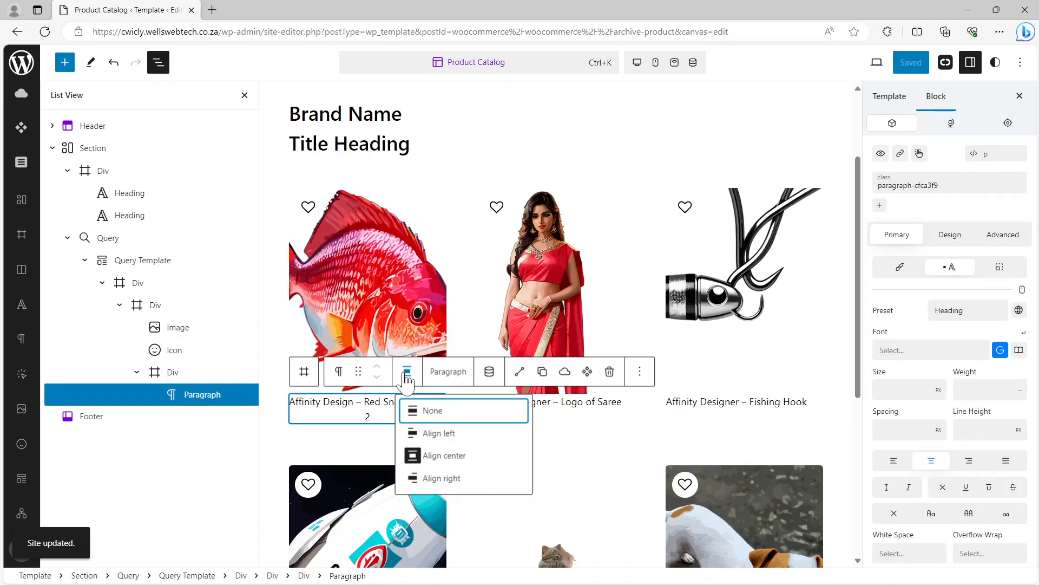
pyautogui.click(407, 373)
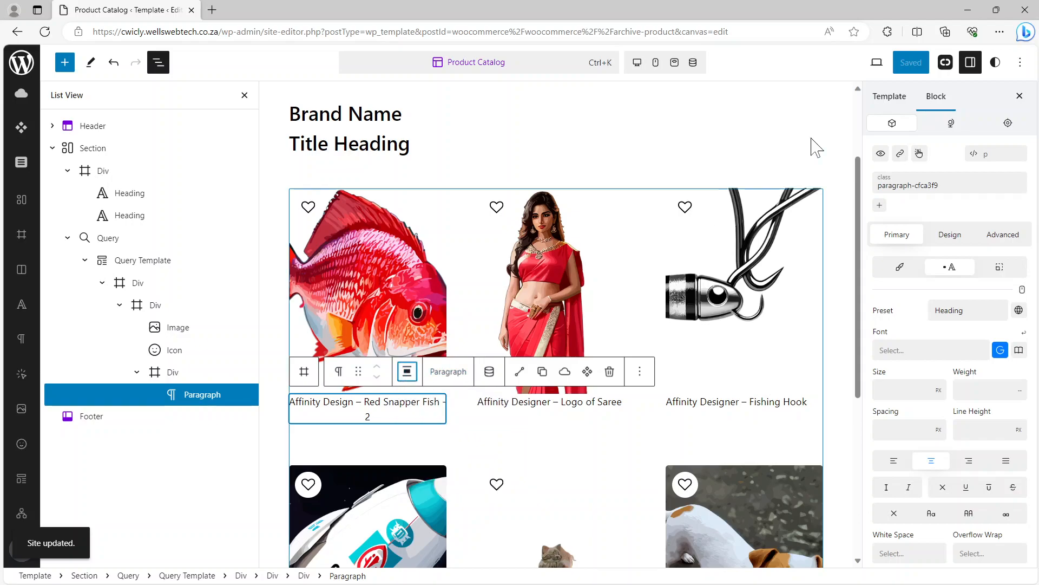
# Switch to the Cwicly documentation and examine the size, weight and capitalization styling for the Product Title.
pyautogui.click(968, 11)
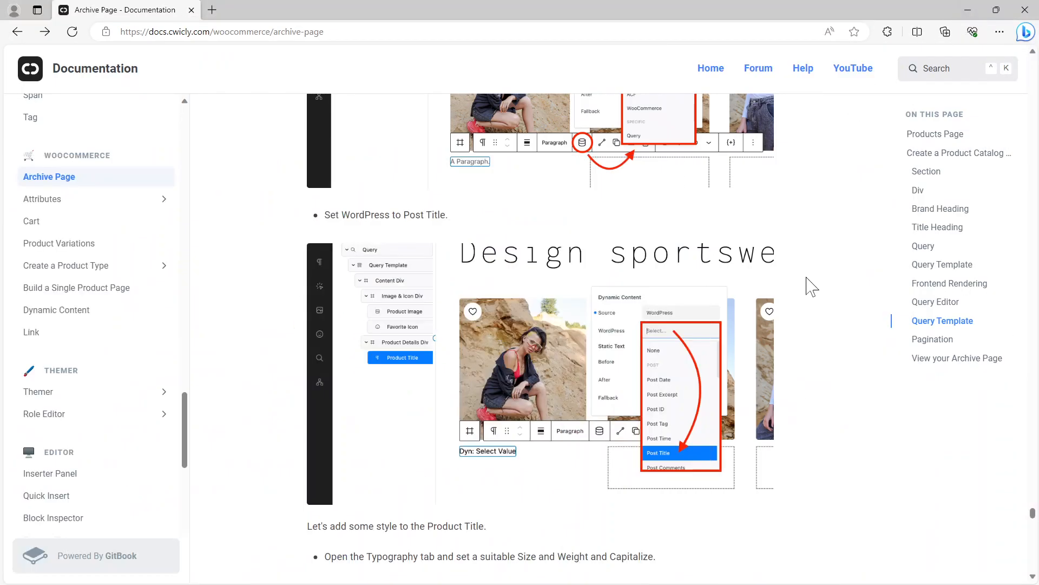
pyautogui.scroll(-2, 607, 309)
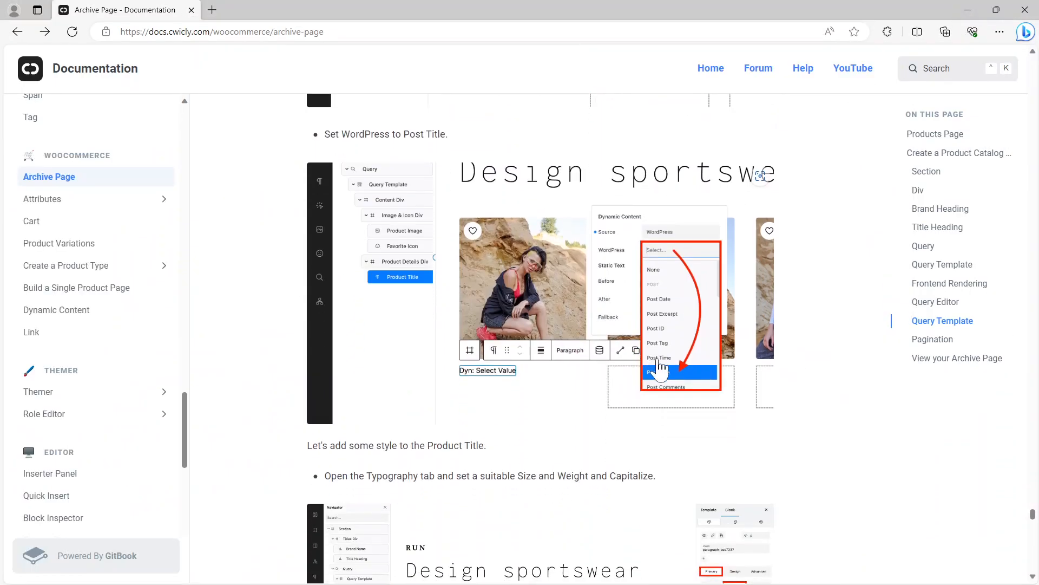
pyautogui.scroll(-4, 660, 366)
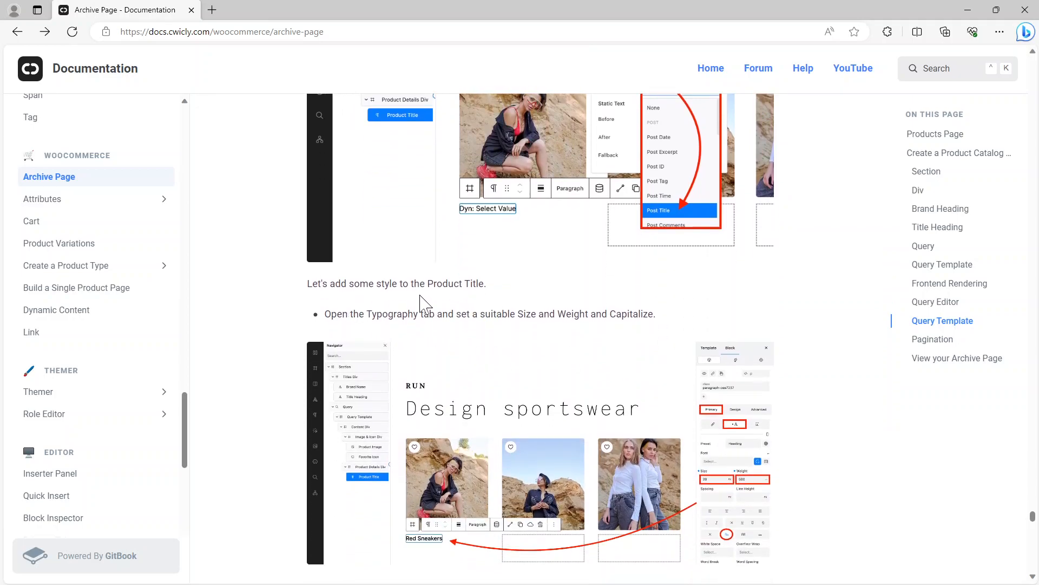
pyautogui.scroll(-2, 412, 301)
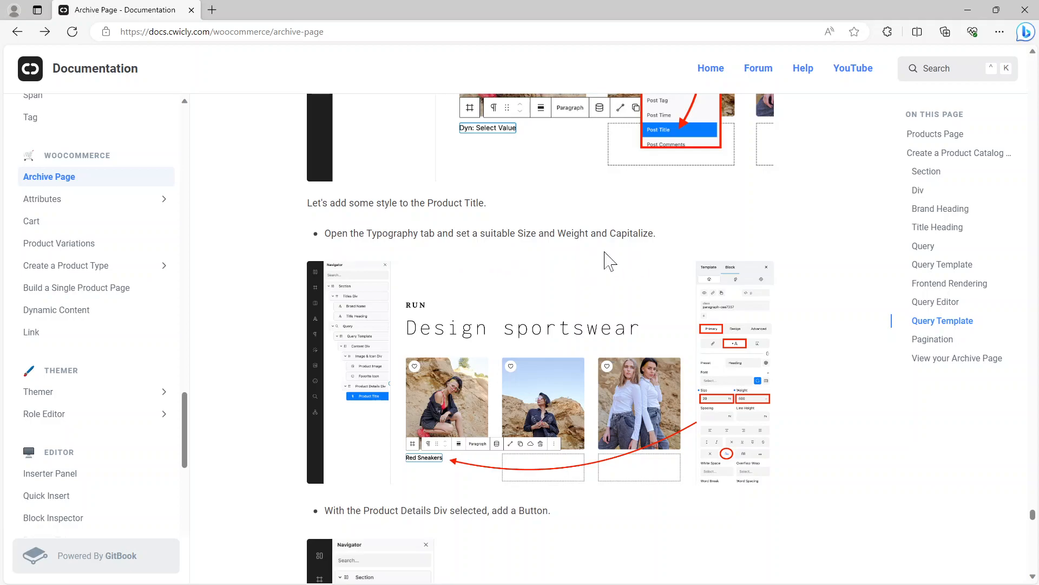
# Return to the site editor and set the product title paragraph's font size to 20 px.
pyautogui.click(729, 340)
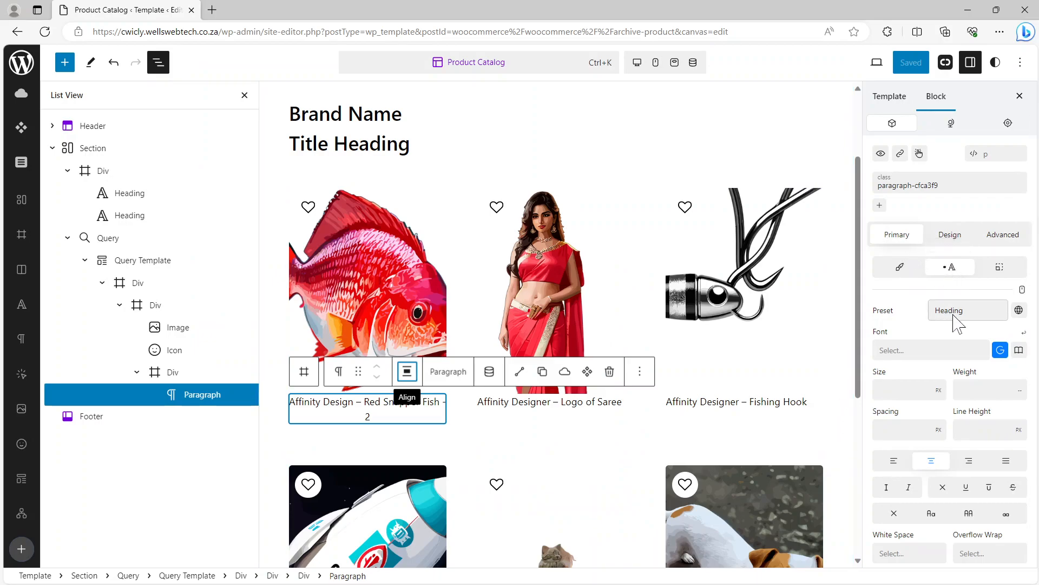
pyautogui.click(921, 389)
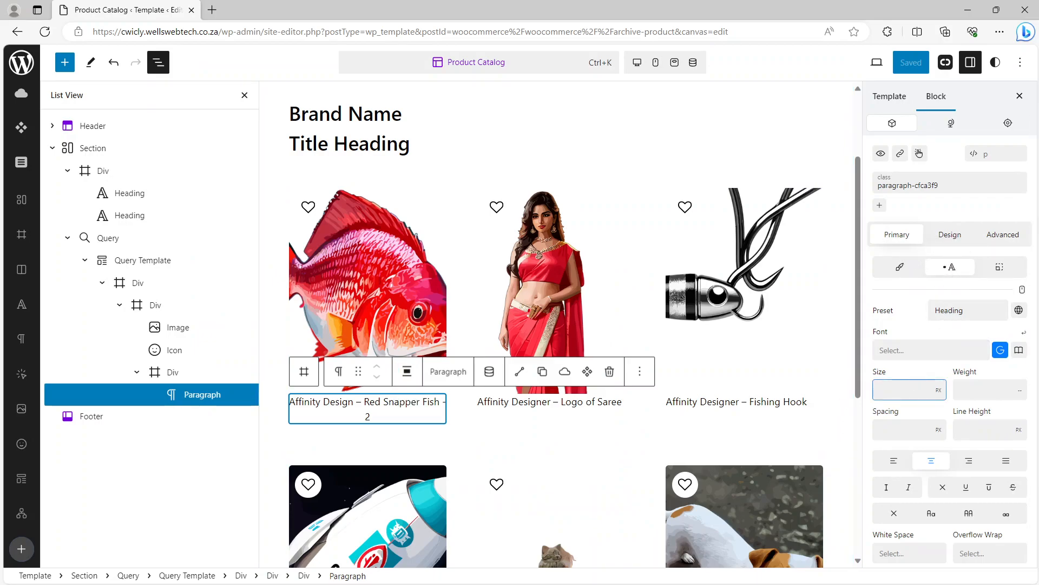
pyautogui.write('20')
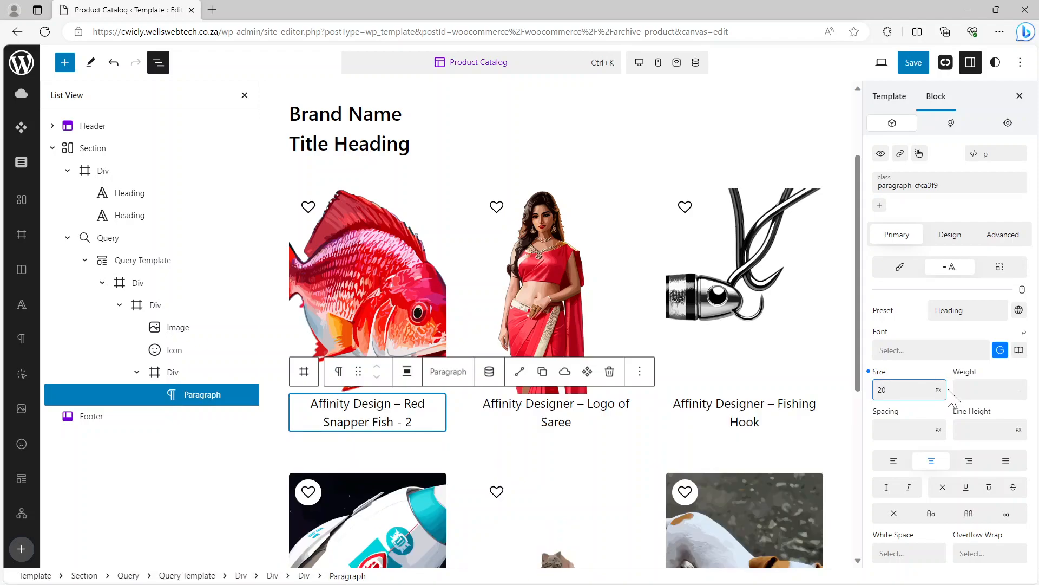
# Set the product title paragraph's font weight to 500, capitalize each word, and save the template.
pyautogui.click(957, 390)
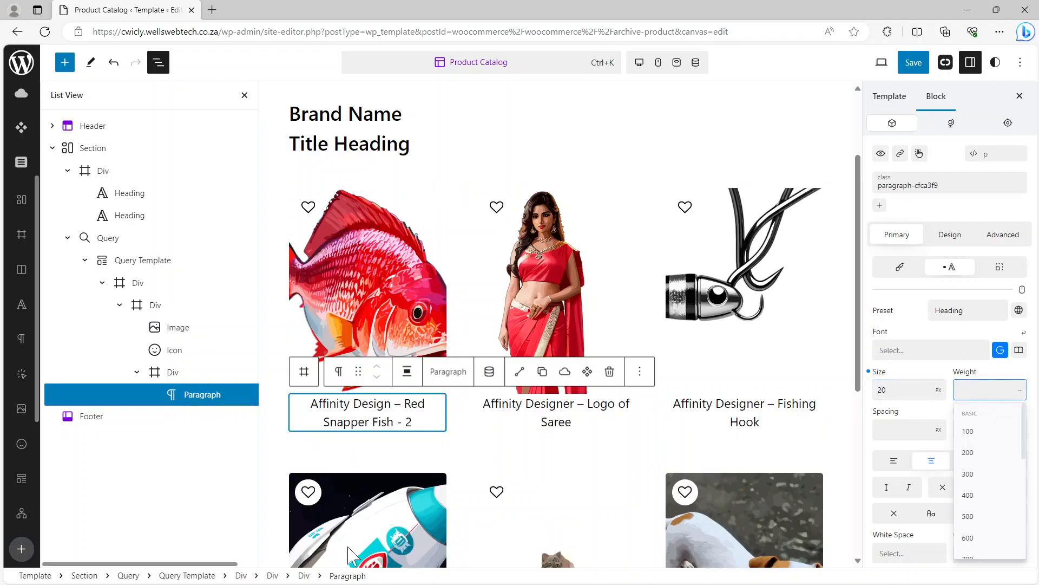
pyautogui.click(975, 517)
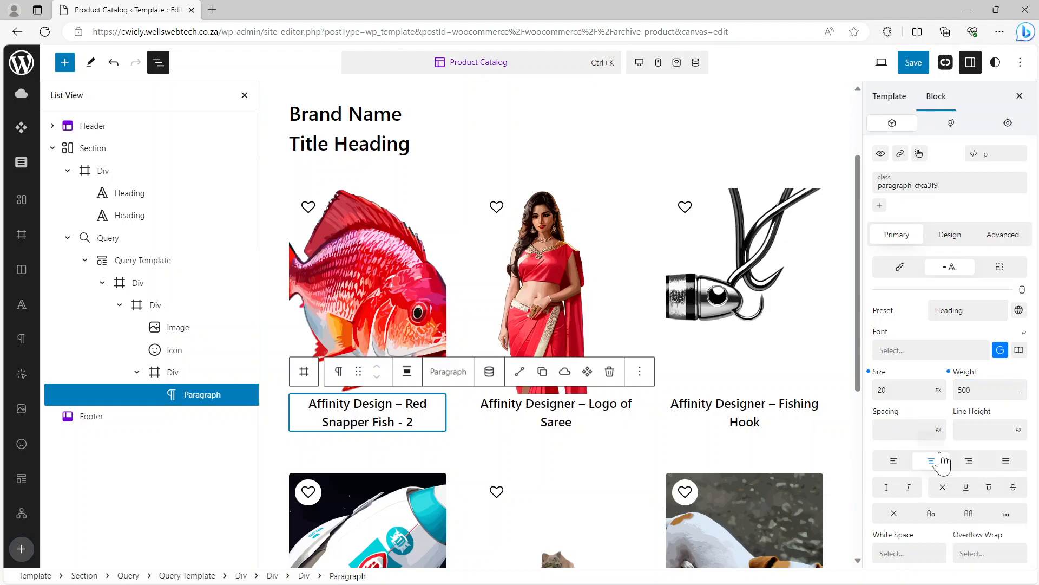
pyautogui.click(932, 513)
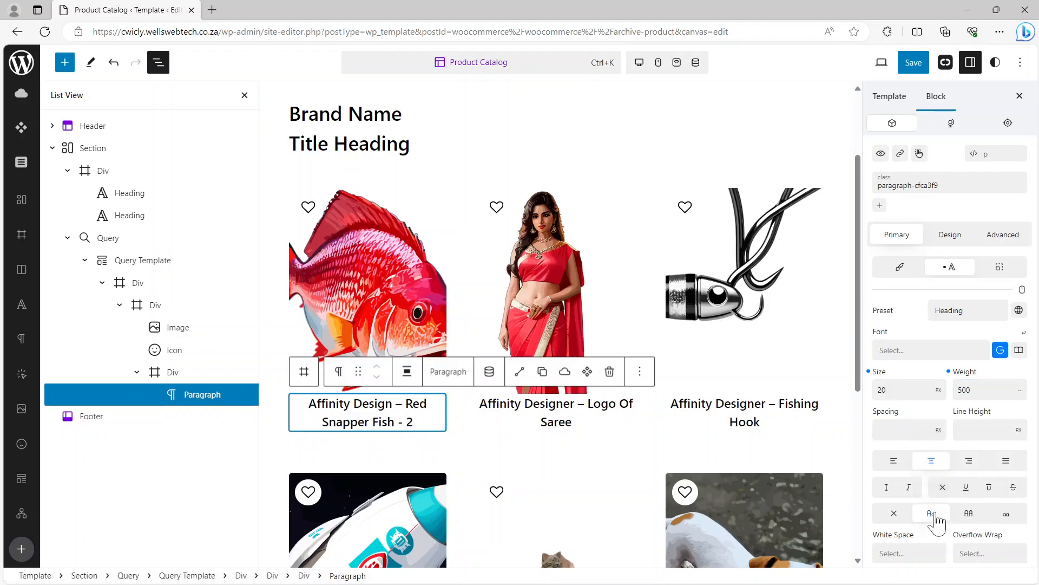
pyautogui.click(914, 63)
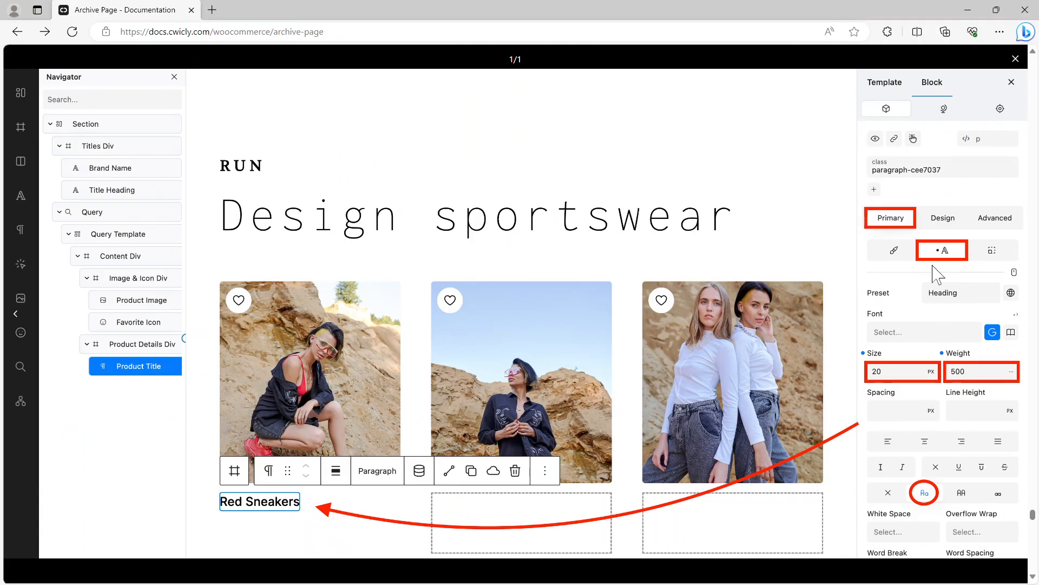
# Check the documentation's instruction that follows the Product Title styling, and return to the site editor.
pyautogui.click(1016, 60)
pyautogui.scroll(-5, 630, 343)
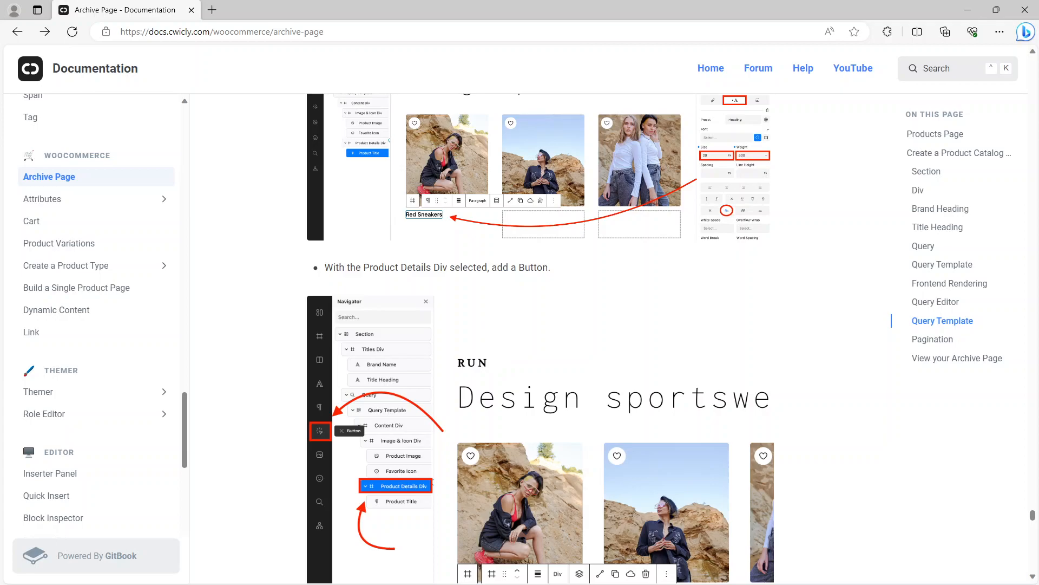
pyautogui.hotkey('alt', 'Tab')
# Add a Cwicly Button inside the product details Div and label it "Buy Now".
pyautogui.click(174, 373)
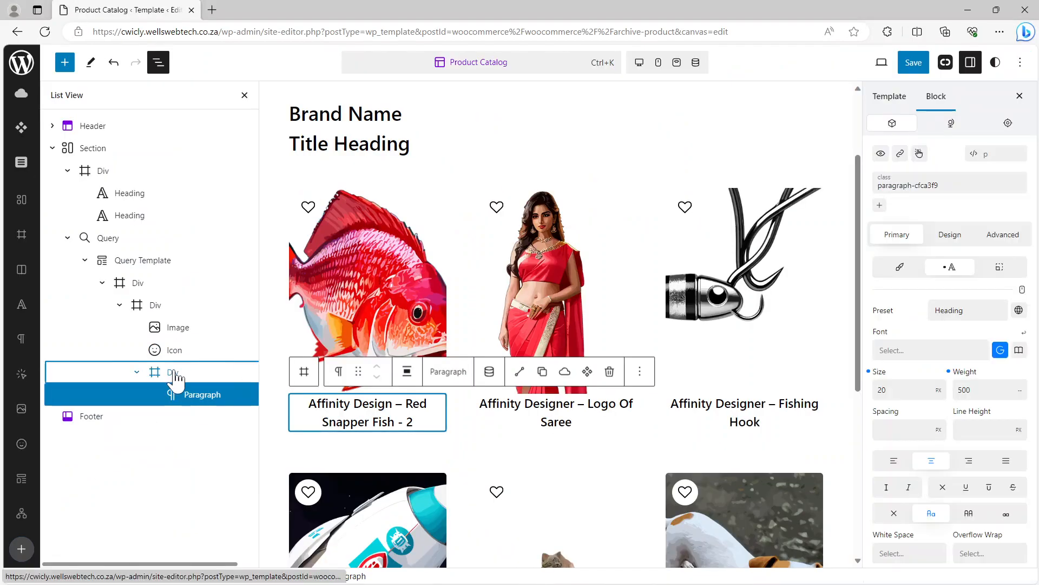
pyautogui.click(468, 373)
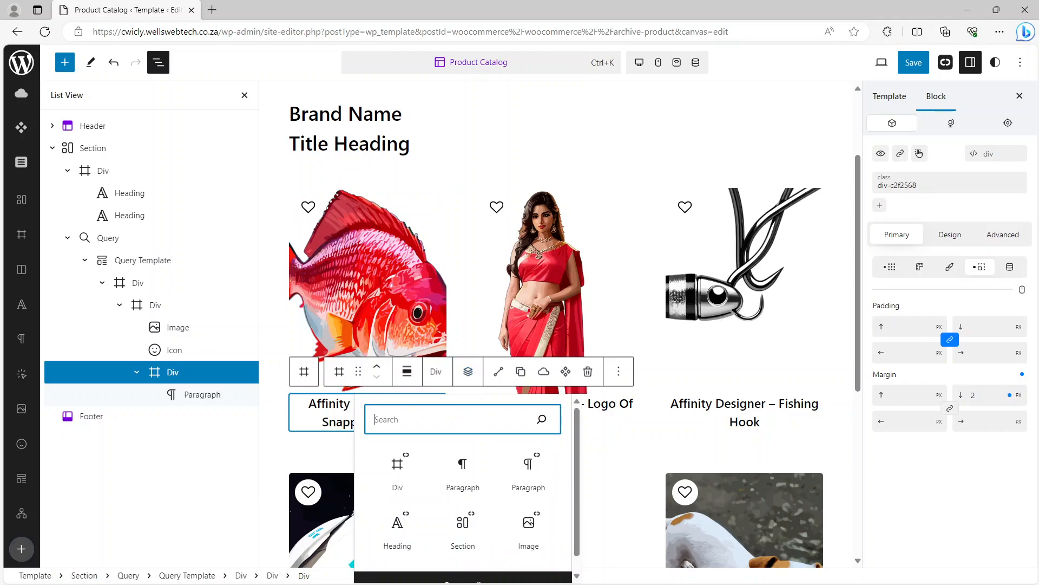
pyautogui.write('butt')
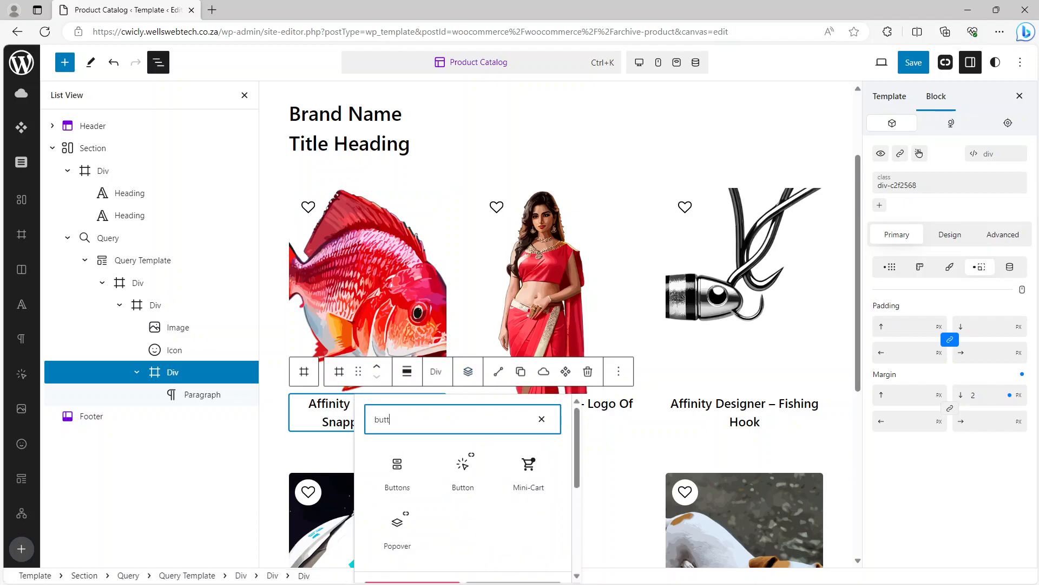
pyautogui.click(466, 469)
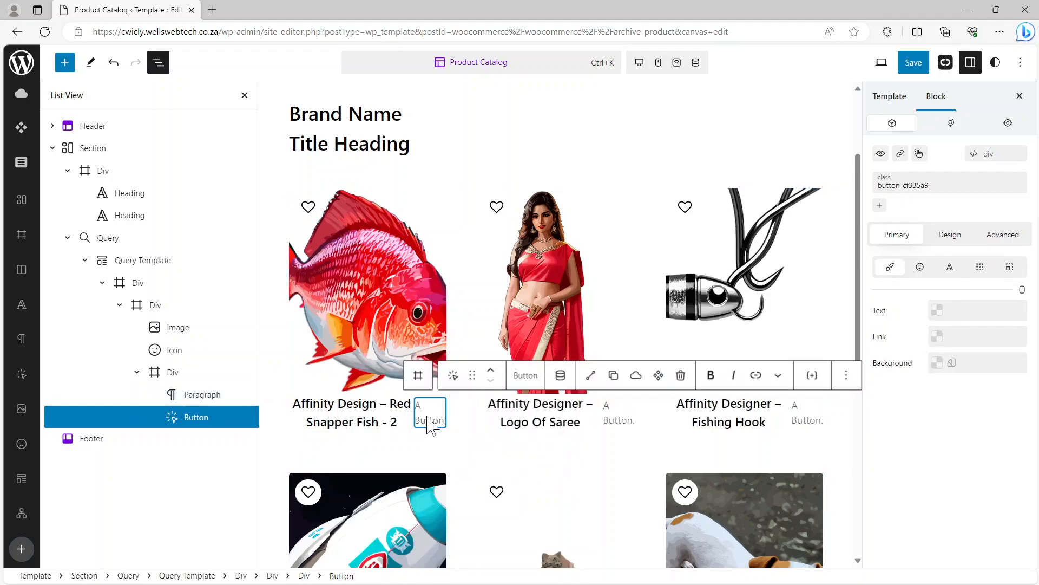
pyautogui.write('B')
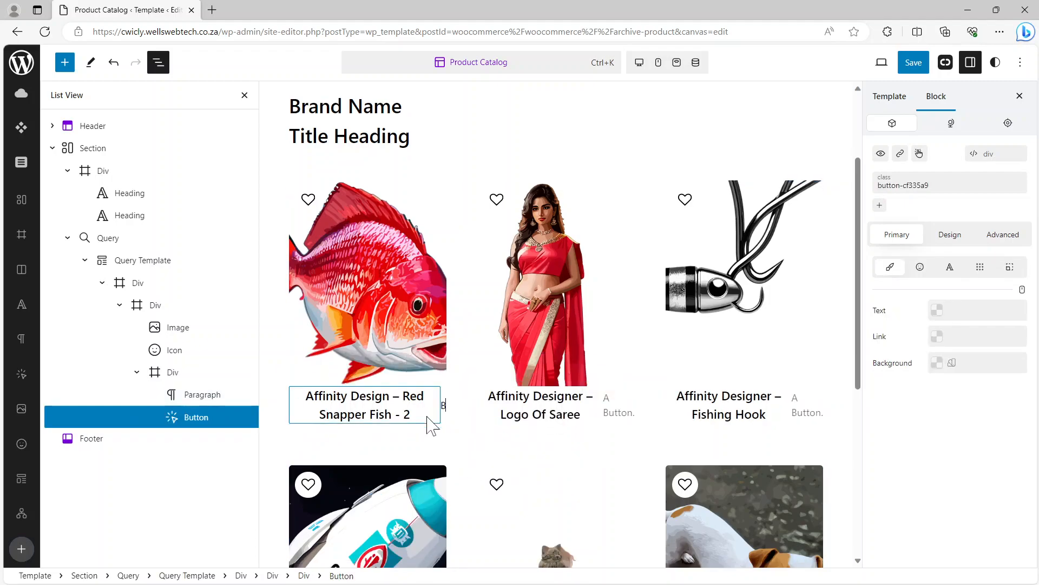
pyautogui.write('uy Now')
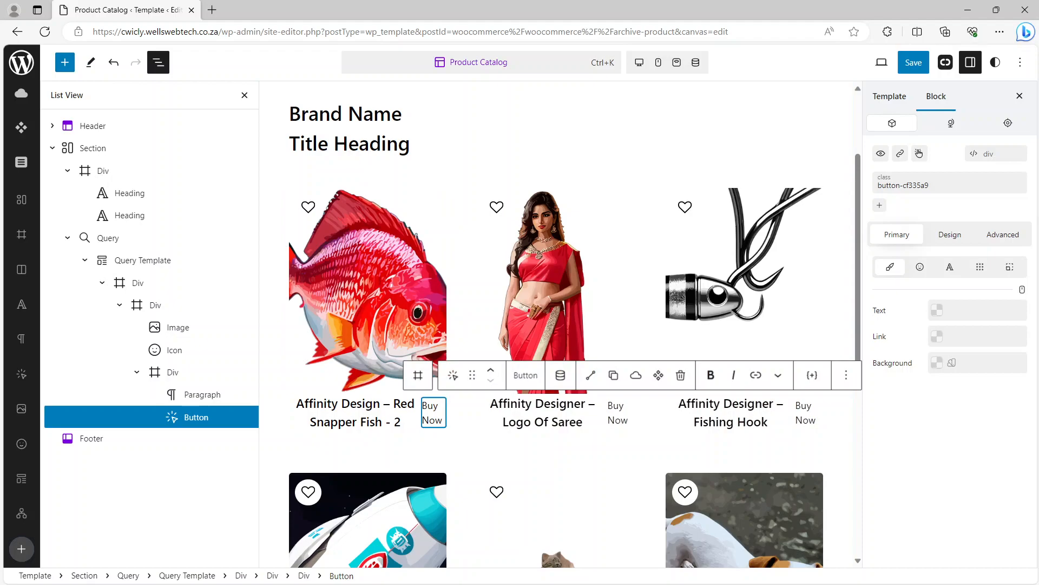
# Switch to the Cwicly documentation and examine the naming, label and text colour instructions for the Buy Now Button.
pyautogui.hotkey('alt', 'Tab')
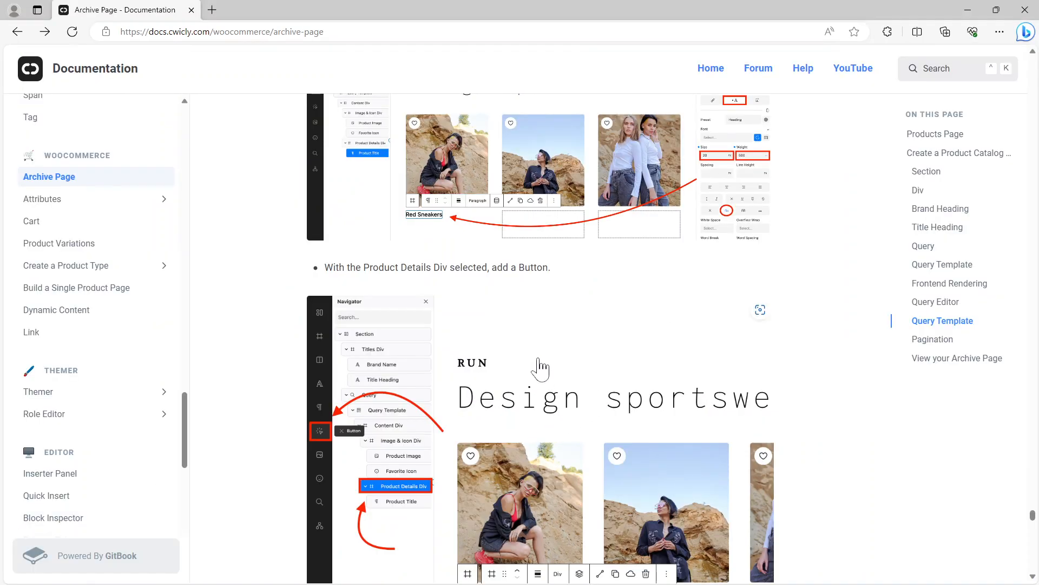
pyautogui.scroll(-3, 540, 365)
pyautogui.scroll(-5, 540, 366)
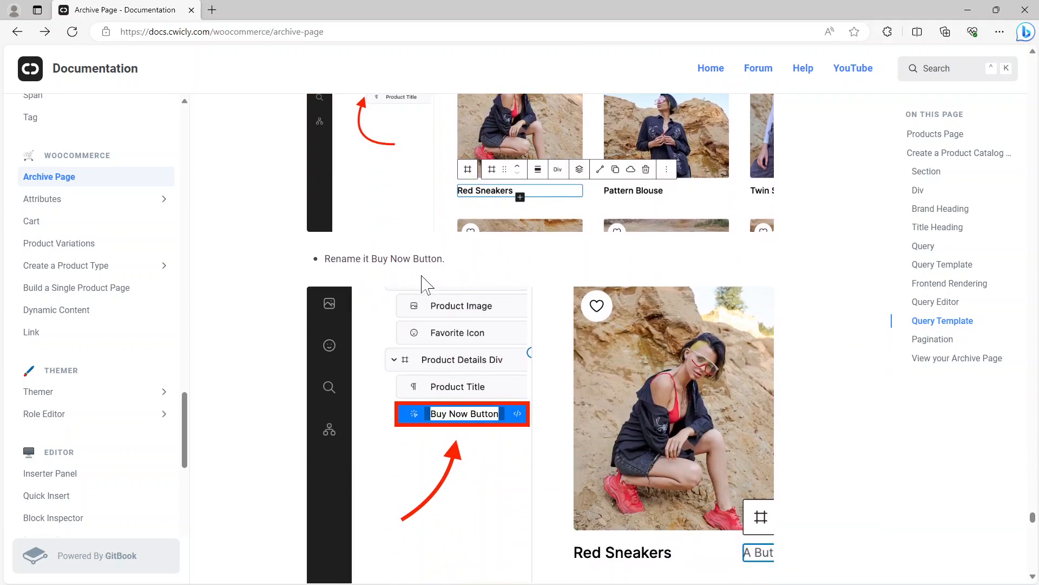
pyautogui.scroll(-6, 427, 284)
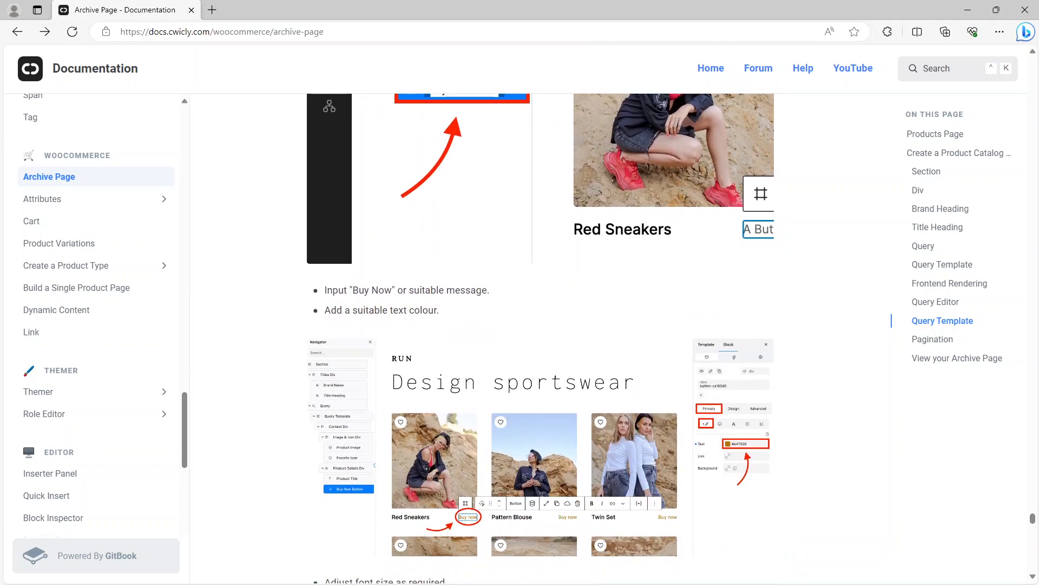
pyautogui.scroll(-2, 465, 304)
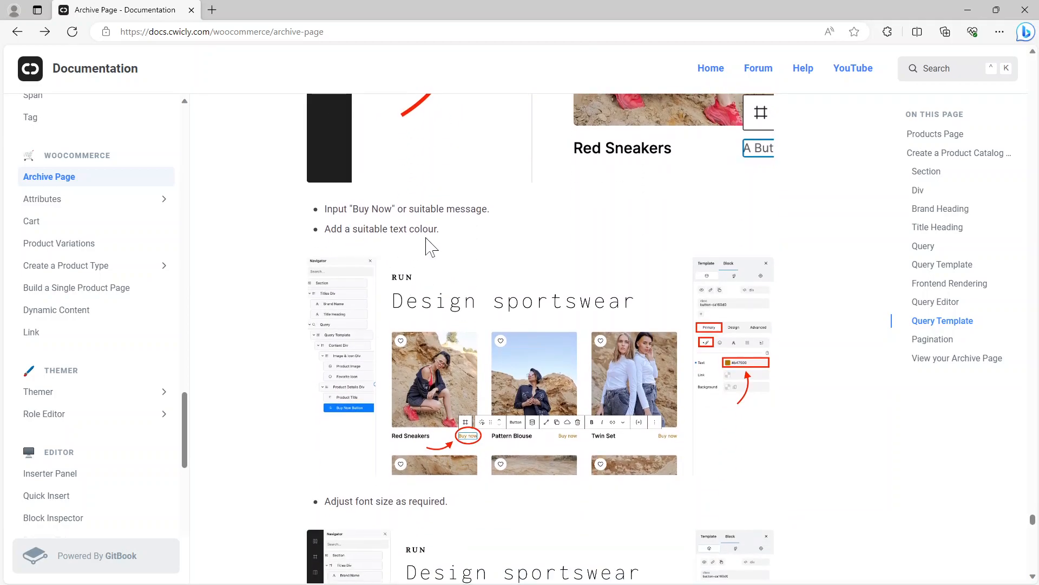
pyautogui.click(715, 375)
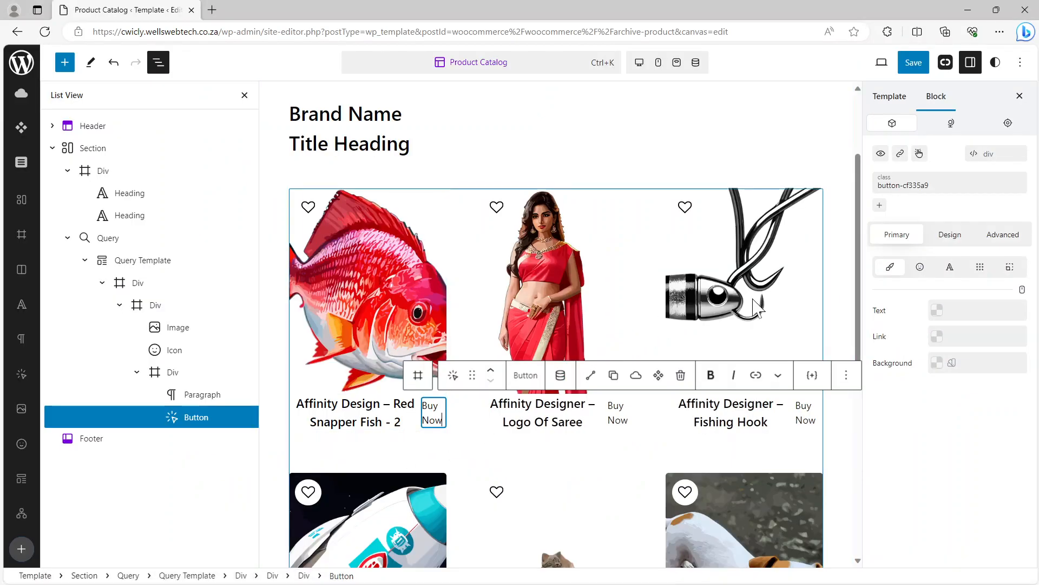
# Set the Buy Now button's text colour to #B47500 in the site editor.
pyautogui.click(935, 311)
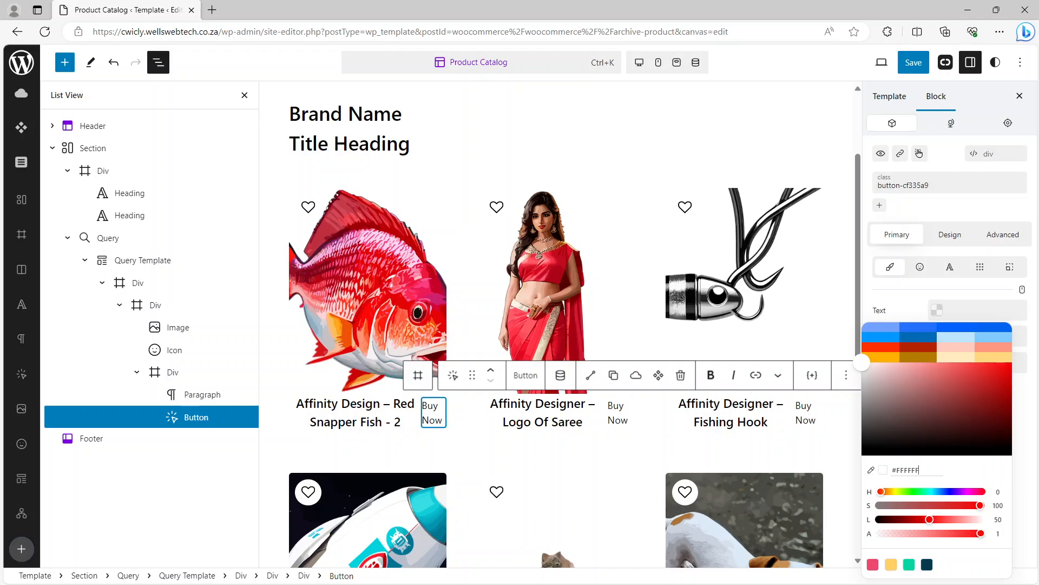
pyautogui.doubleClick(919, 470)
pyautogui.write('B4700')
pyautogui.press('Return')
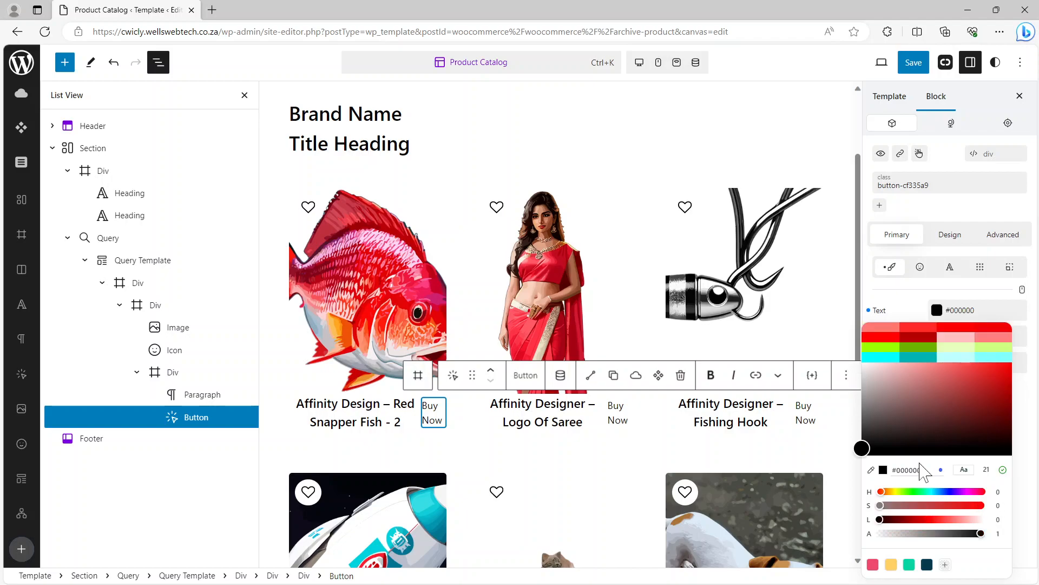
pyautogui.doubleClick(895, 470)
pyautogui.write('B4')
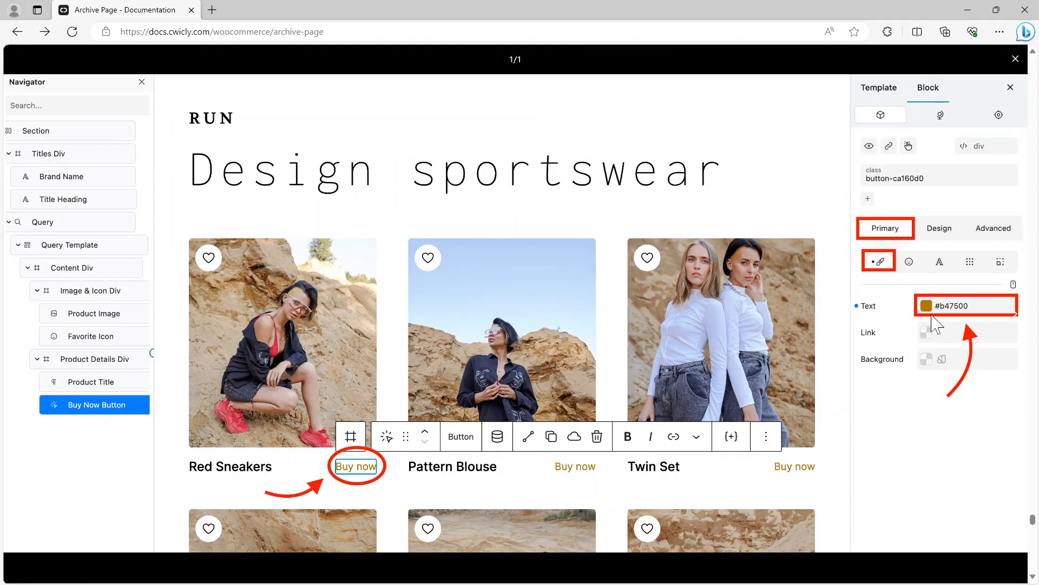
# Examine the documentation's font size and link setup instructions for the Buy Now Button.
pyautogui.click(1016, 59)
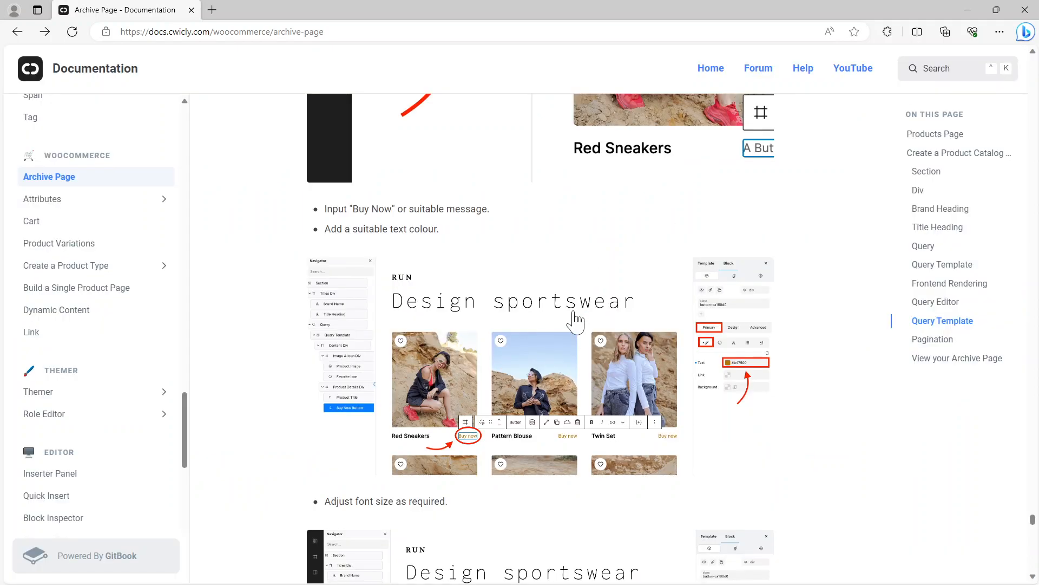
pyautogui.scroll(-3, 494, 376)
pyautogui.scroll(-1, 494, 376)
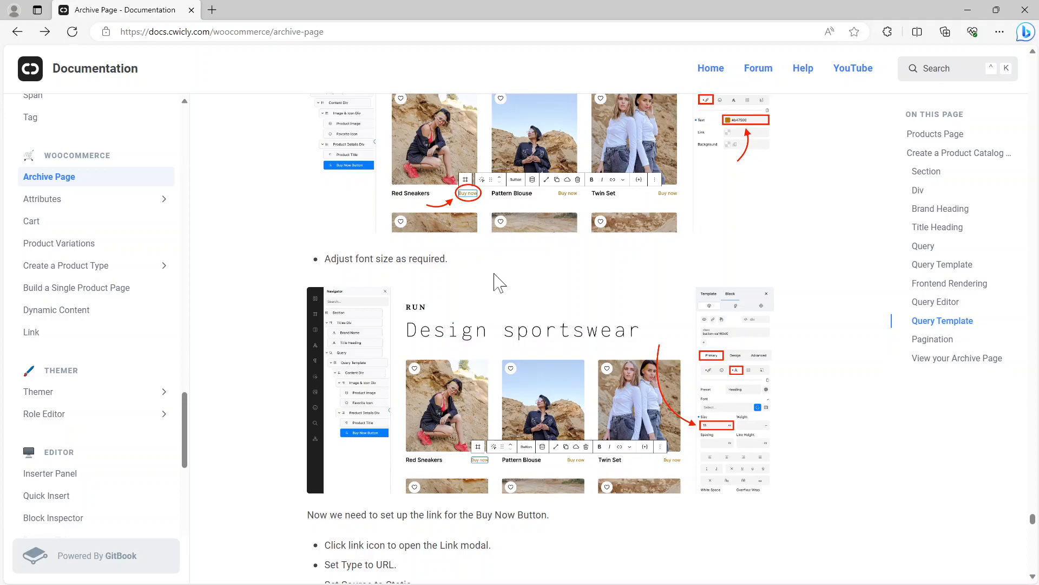
pyautogui.scroll(-3, 499, 282)
pyautogui.click(647, 265)
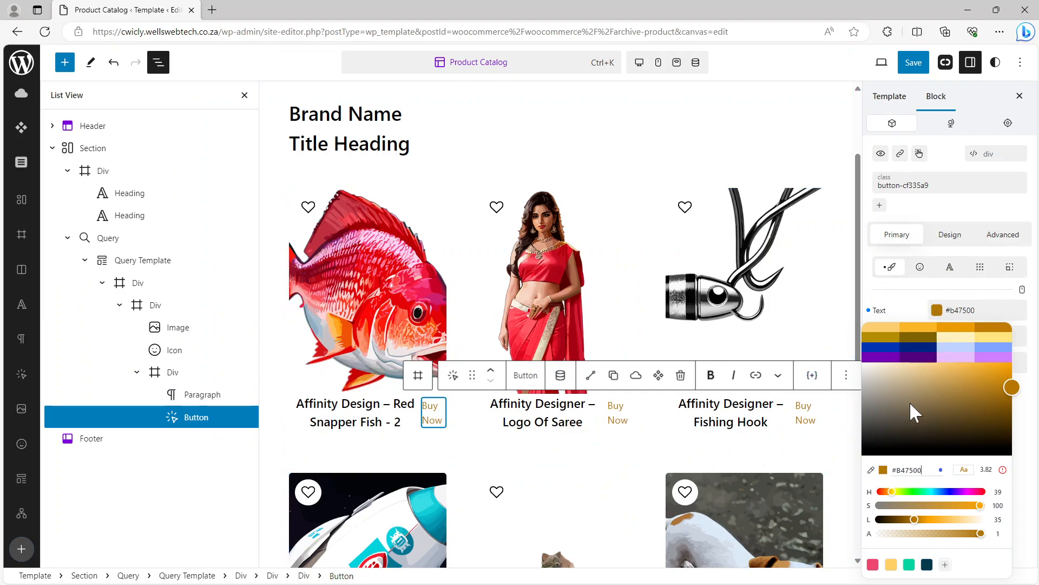
# Close the text colour picker in the site editor and open the Buy Now button's design settings.
pyautogui.click(925, 313)
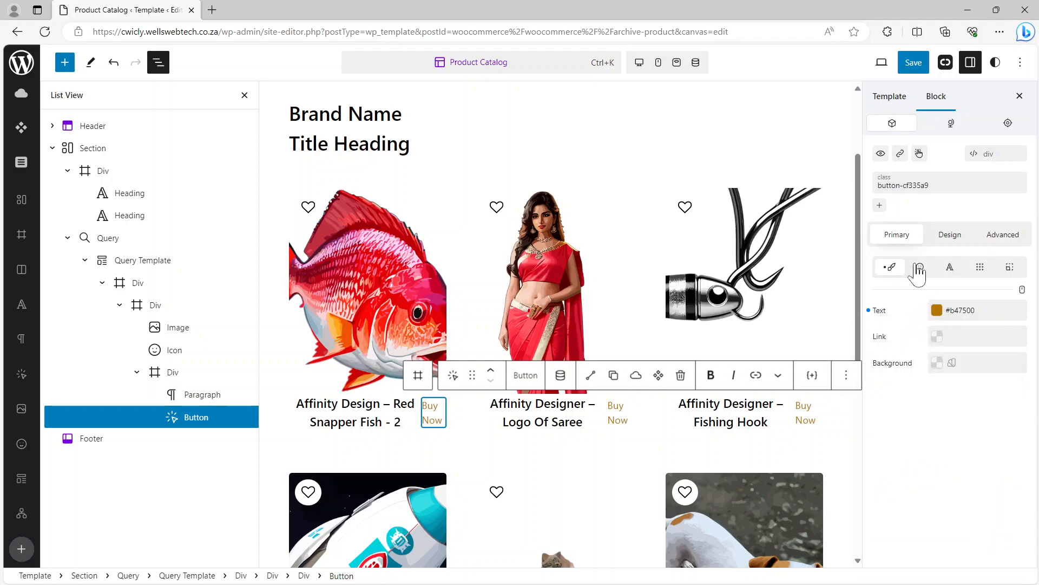
pyautogui.click(949, 241)
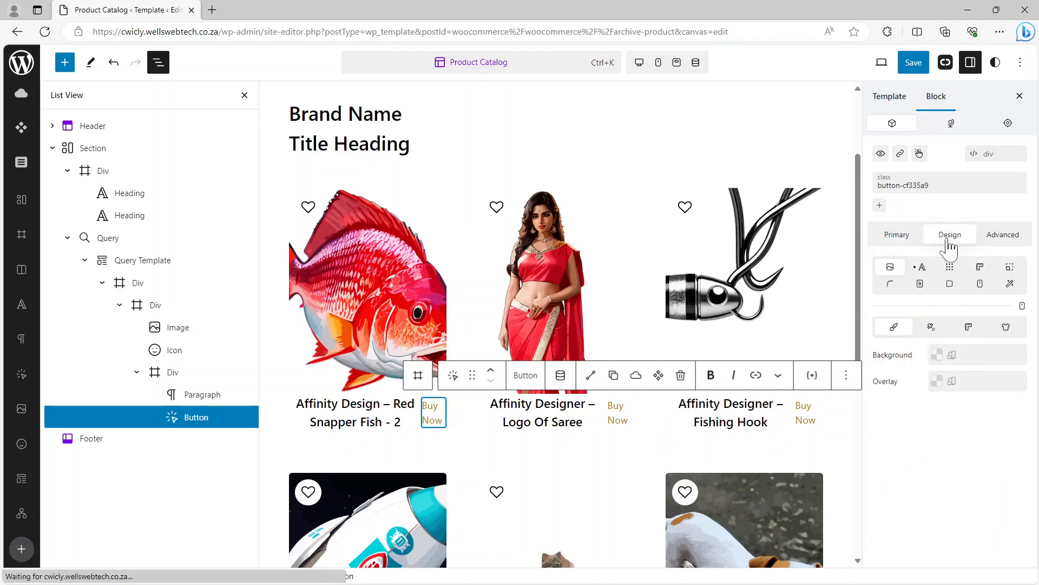
# Set the Buy Now button's font size to 15 px in its typography settings.
pyautogui.click(921, 271)
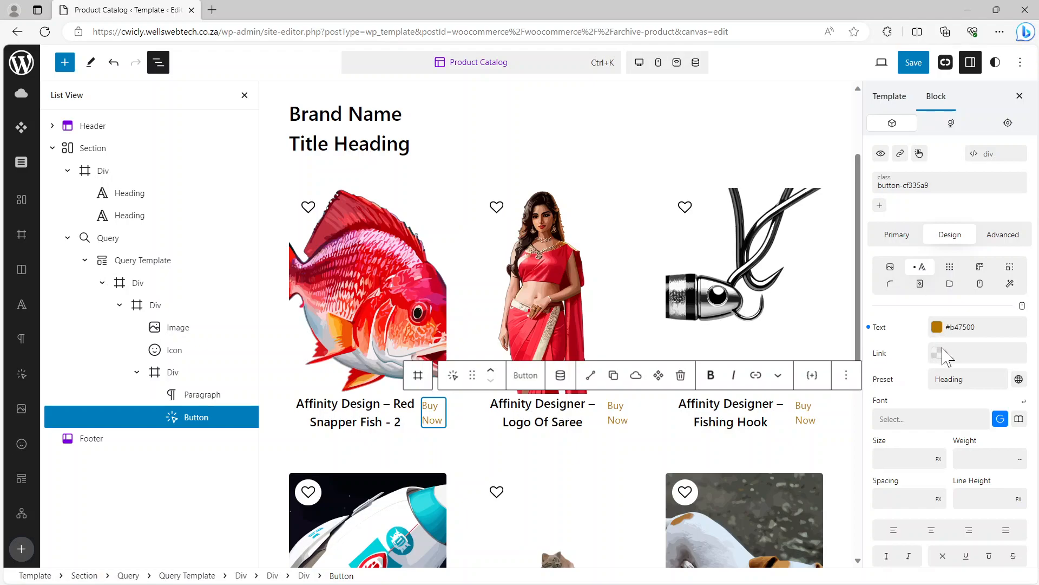
pyautogui.click(910, 458)
pyautogui.write('15')
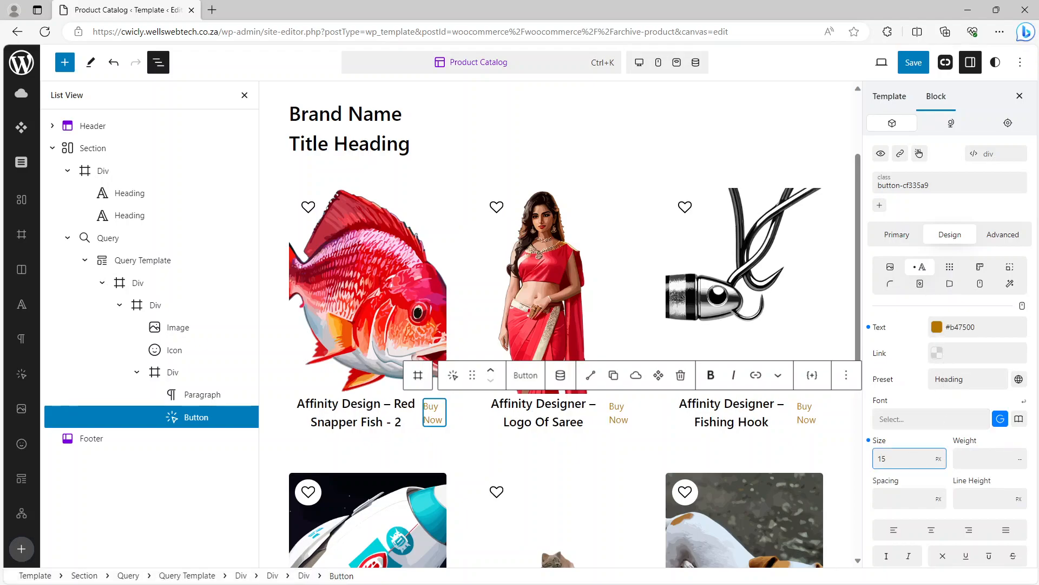
# Switch to the Cwicly documentation and read how to set up the Buy Now button's link, enlarging the Link modal illustration.
pyautogui.click(968, 10)
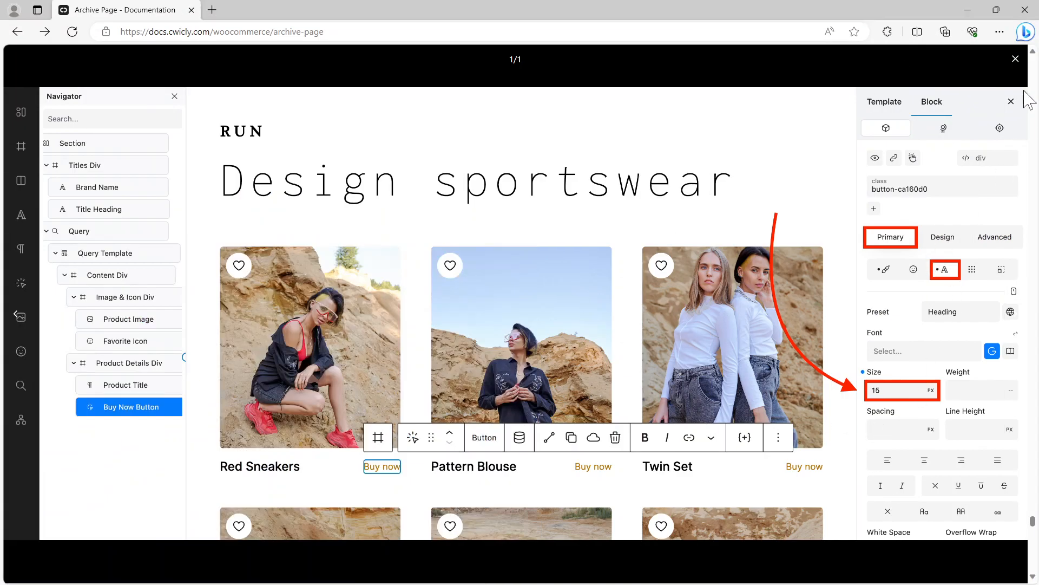
pyautogui.click(1012, 55)
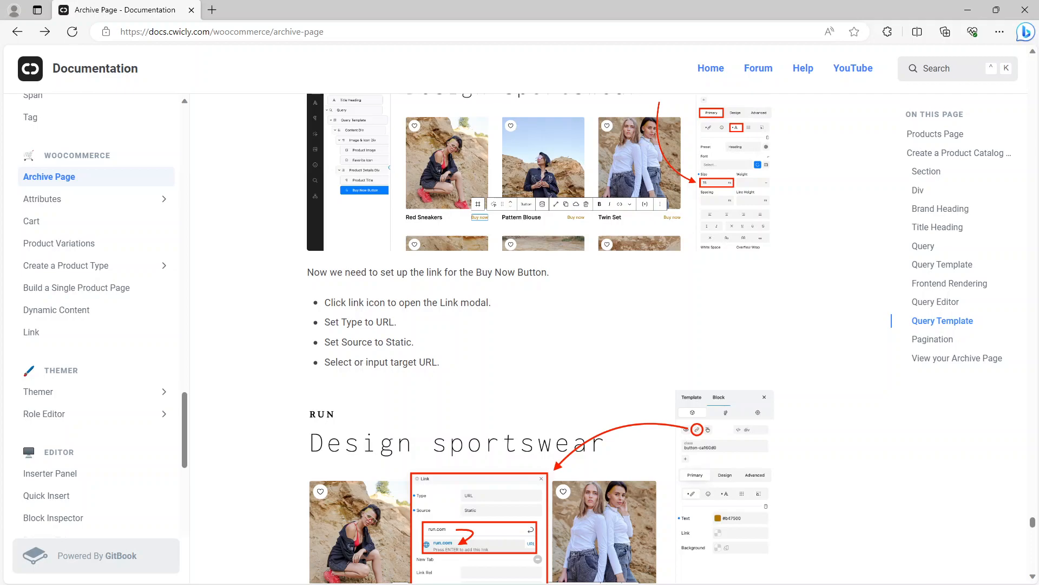
pyautogui.scroll(-3, 447, 391)
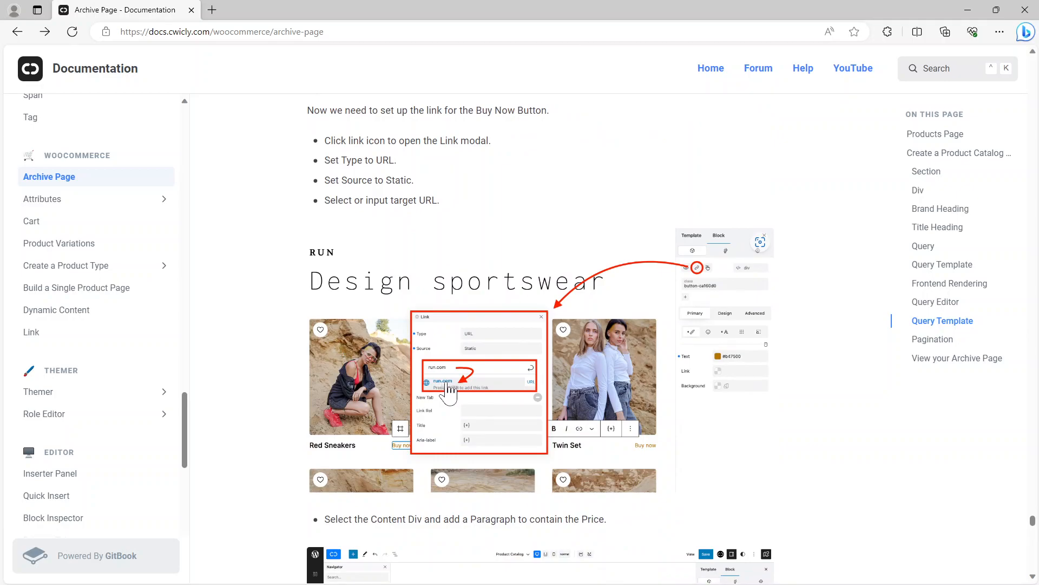
pyautogui.click(447, 390)
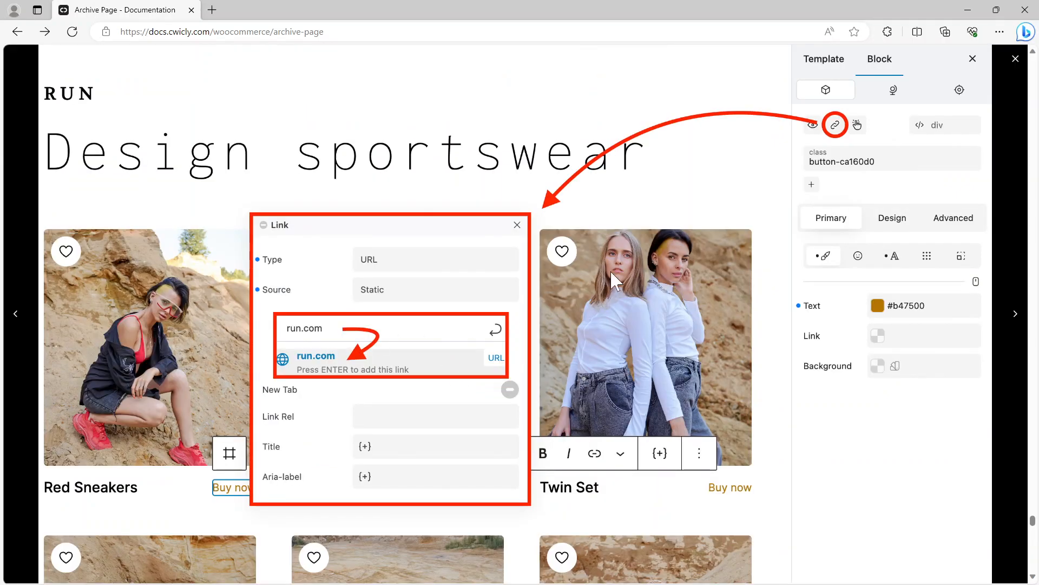
pyautogui.click(1016, 59)
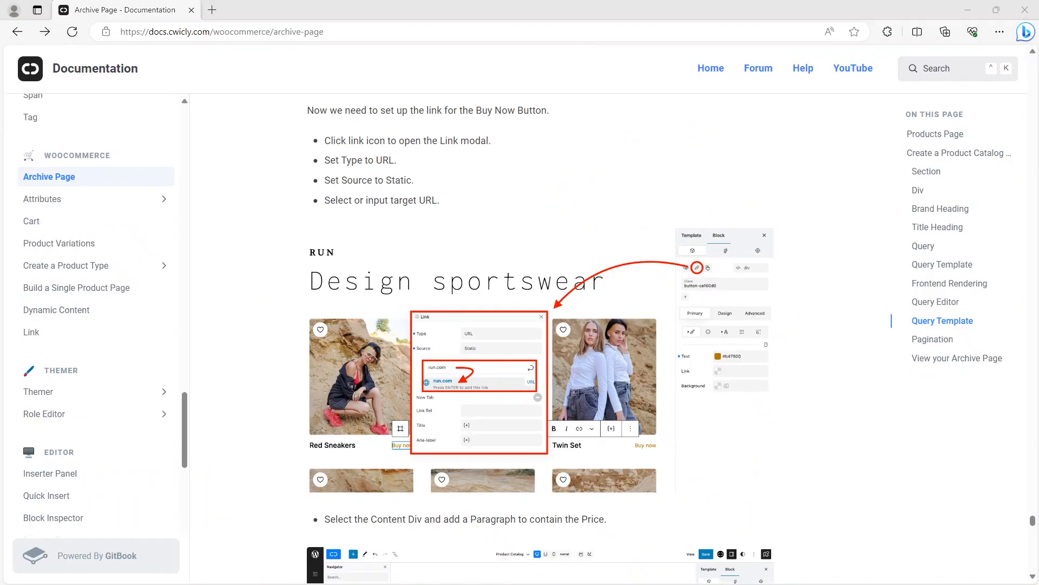
# Return to the site editor, open the Buy Now button's link settings, and copy the site's base address from the page URL.
pyautogui.hotkey('alt', 'Tab')
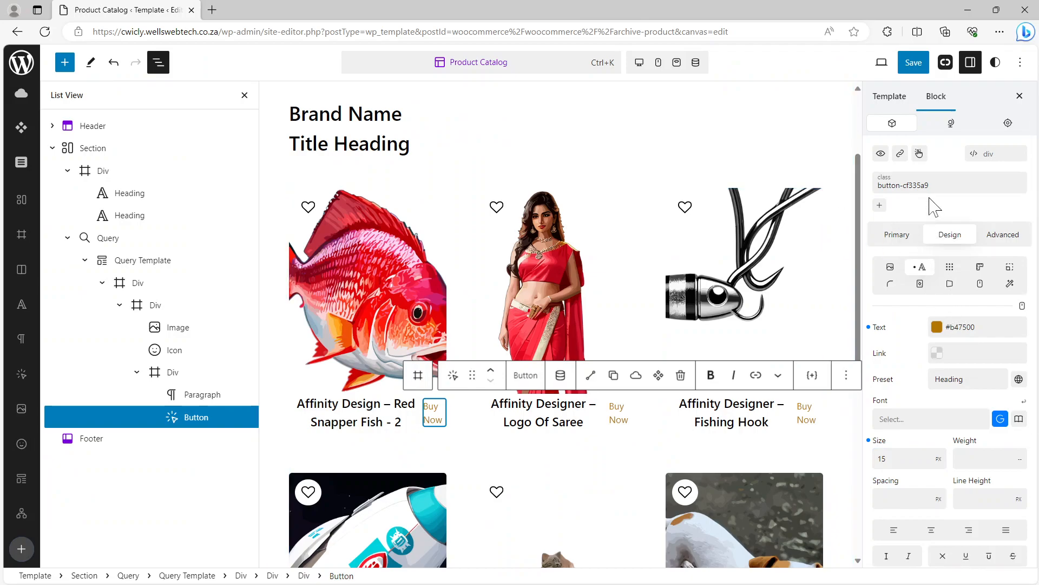
pyautogui.click(900, 154)
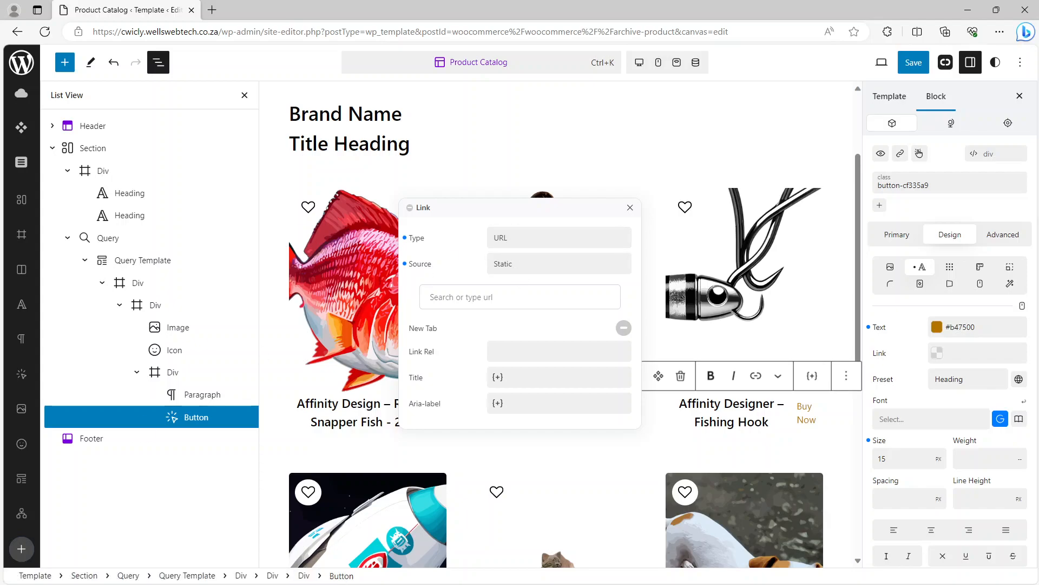
pyautogui.hotkey('alt', 'Tab')
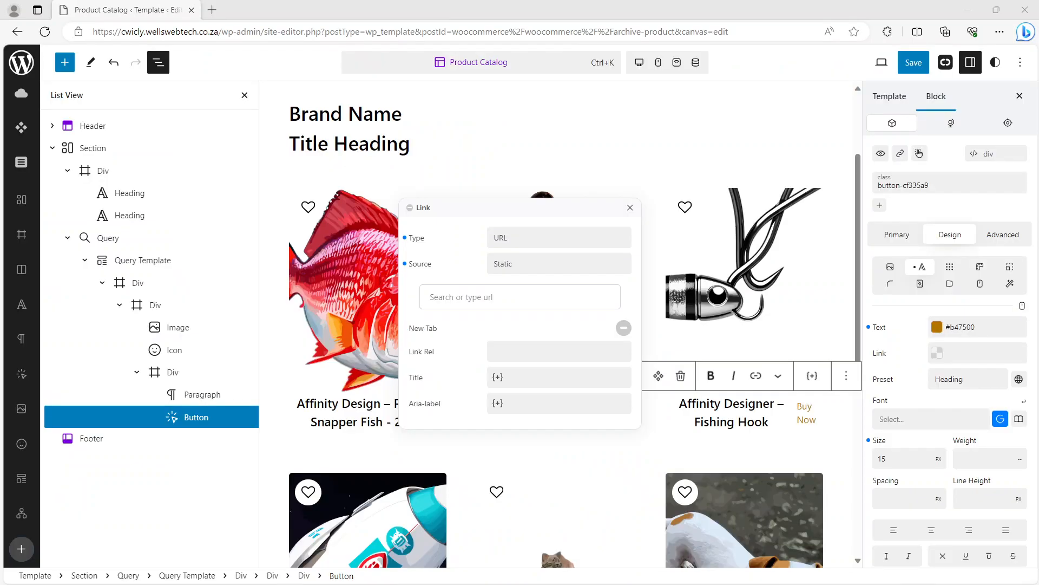
pyautogui.click(327, 69)
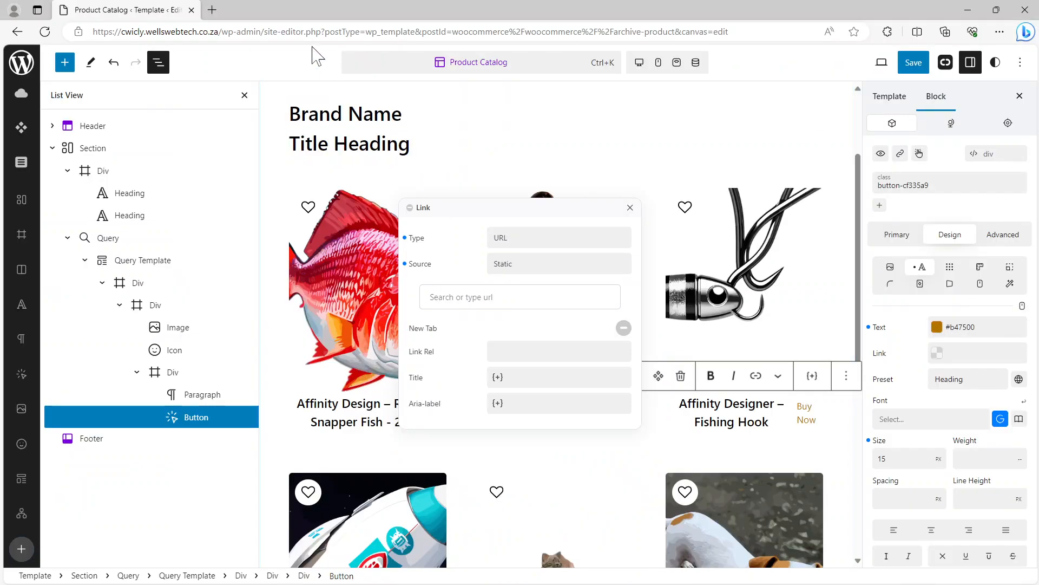
pyautogui.click(204, 32)
pyautogui.click(203, 31)
pyautogui.moveTo(219, 31); pyautogui.dragTo(97, 50)
pyautogui.hotkey('ctrl', 'c')
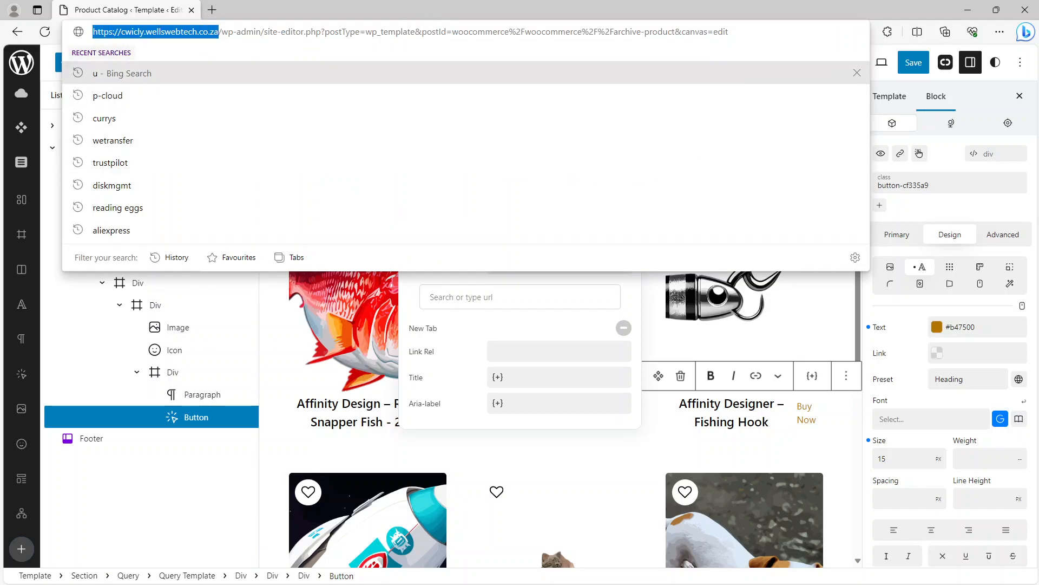
pyautogui.press('Escape')
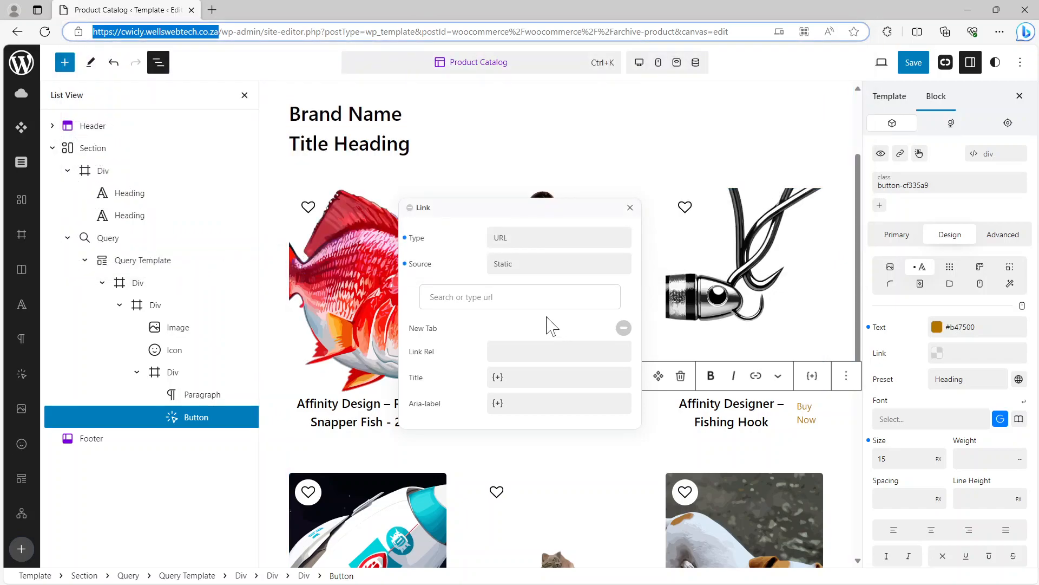
pyautogui.click(542, 297)
pyautogui.hotkey('ctrl', 'v')
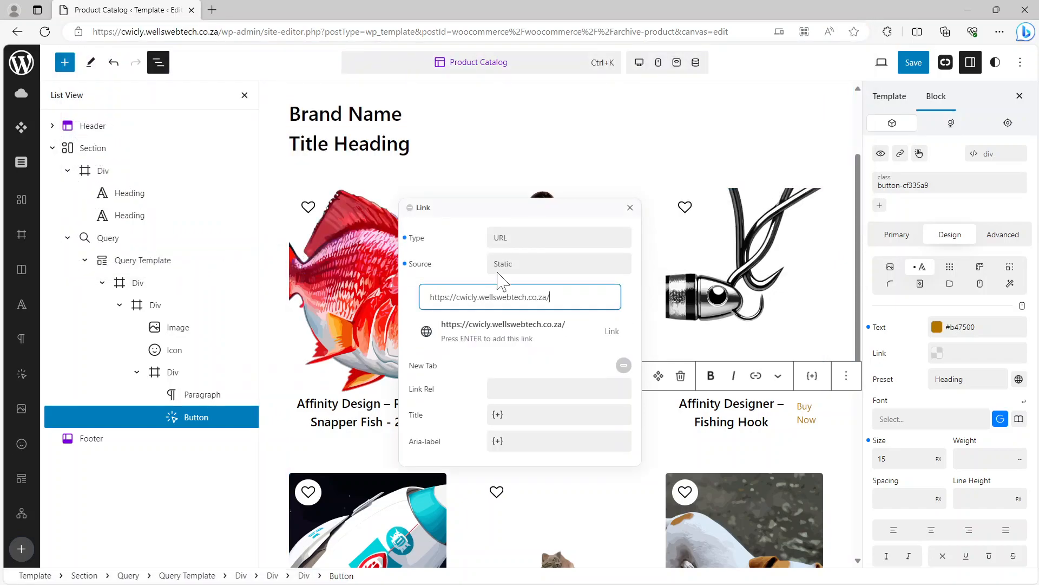
pyautogui.click(533, 333)
pyautogui.click(630, 208)
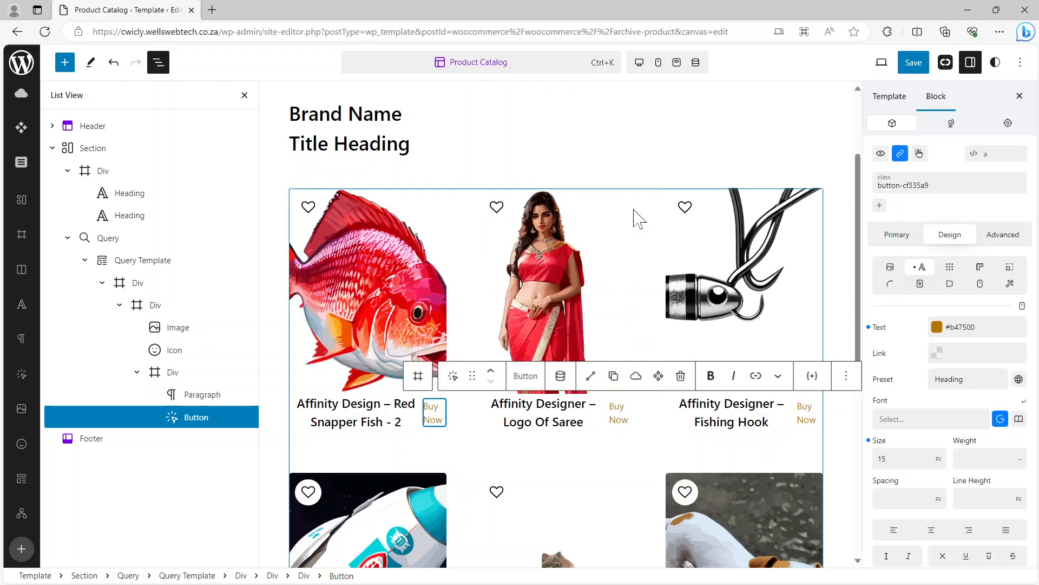
# Read the documentation's instructions for adding a Paragraph for the price to the Content Div.
pyautogui.click(966, 11)
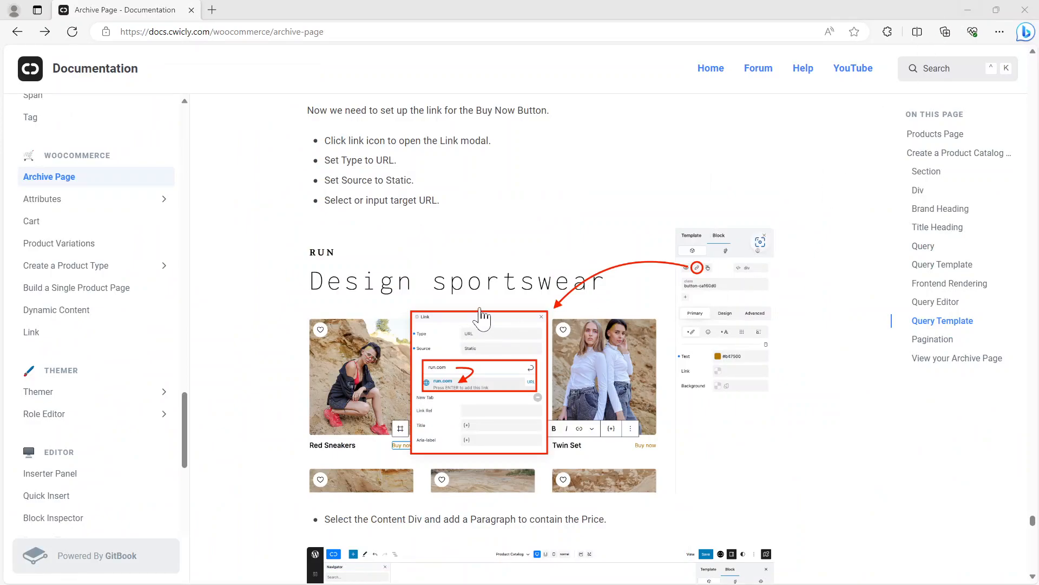
pyautogui.scroll(-3, 480, 316)
pyautogui.scroll(-2, 481, 316)
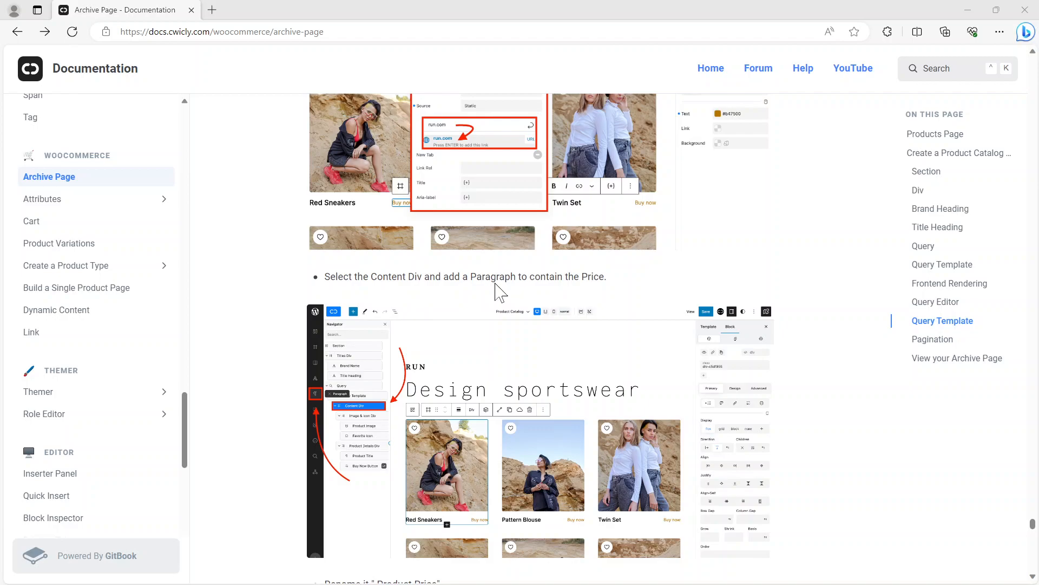
pyautogui.scroll(-2, 501, 292)
pyautogui.scroll(-4, 498, 293)
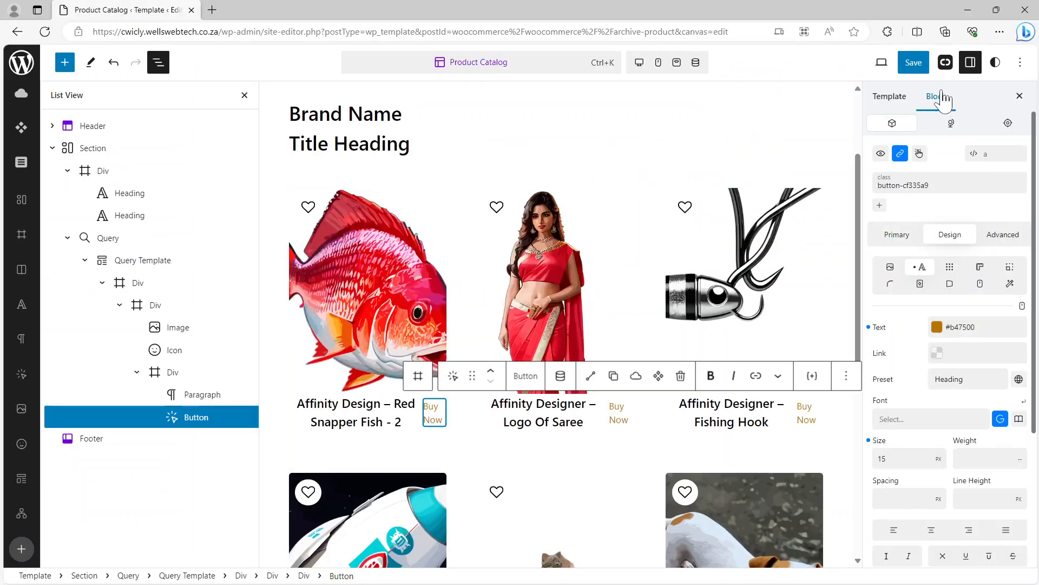
# Save the Product Catalog template and select the outer Div directly inside the Query Template.
pyautogui.click(920, 65)
pyautogui.click(920, 63)
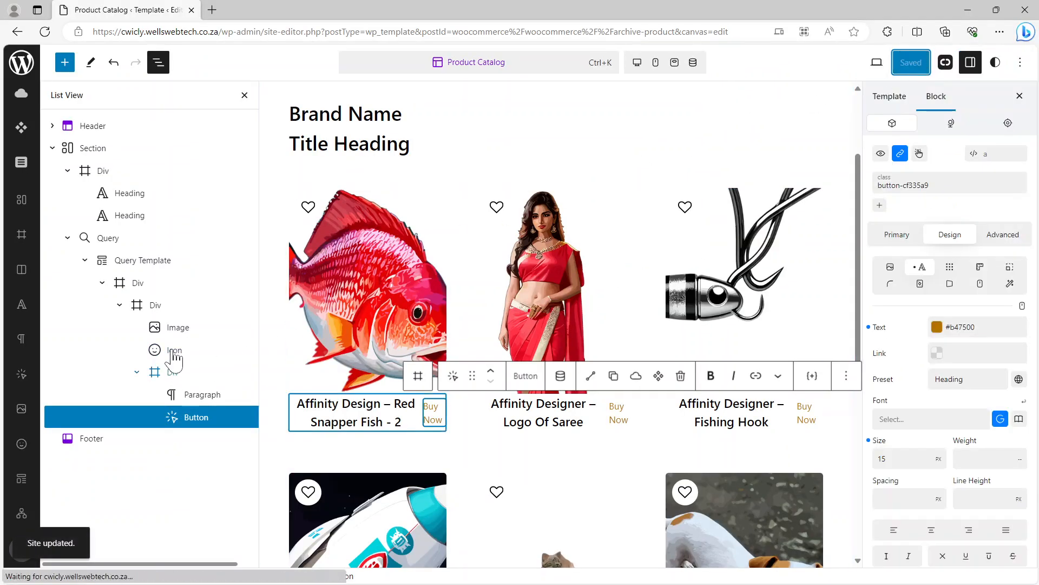
pyautogui.click(139, 284)
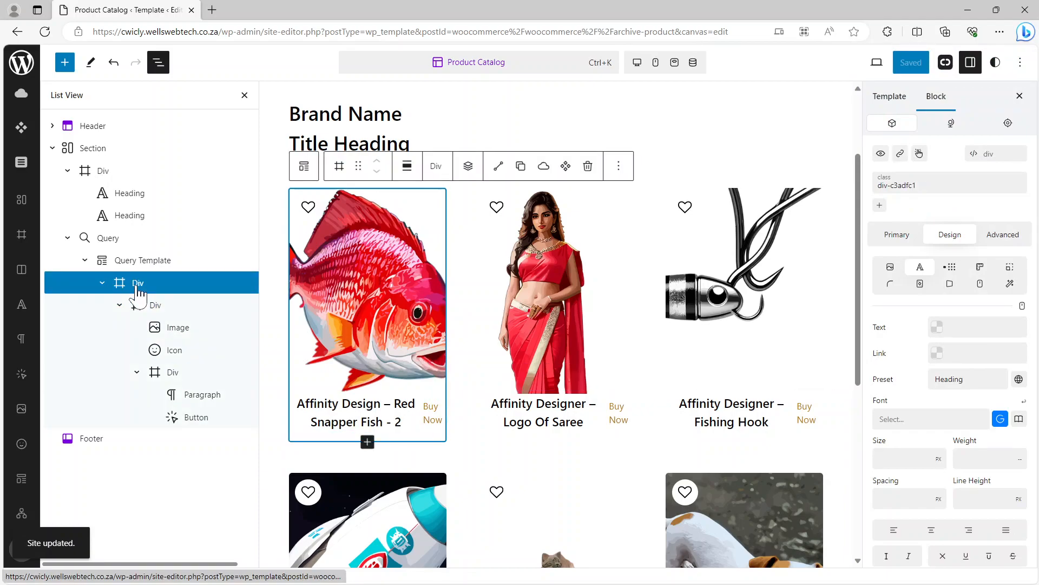
# Examine the documentation on placing the Product Price paragraph and configuring its dynamic source, price value, type and text colour.
pyautogui.click(967, 11)
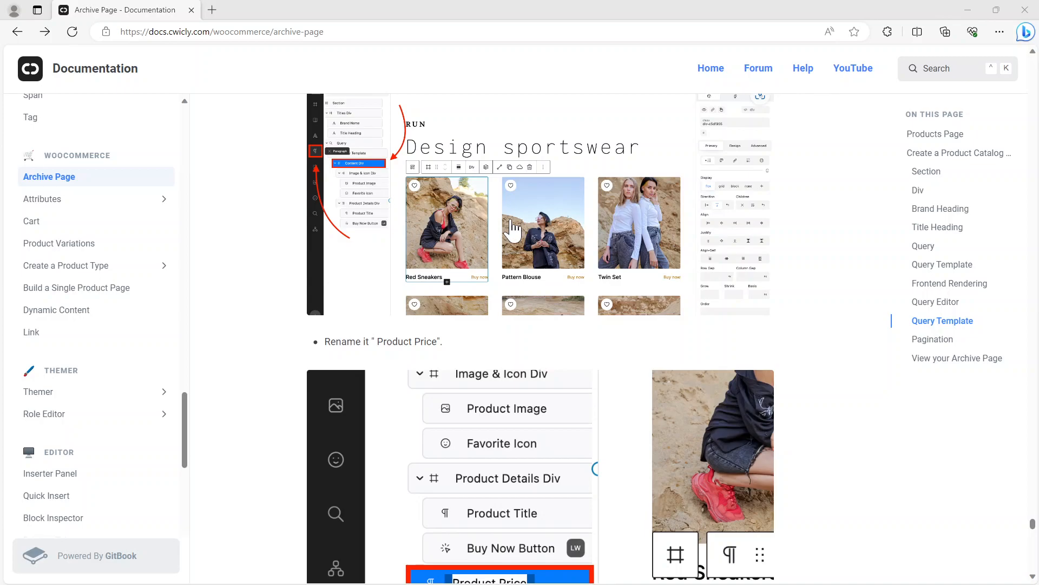
pyautogui.click(513, 230)
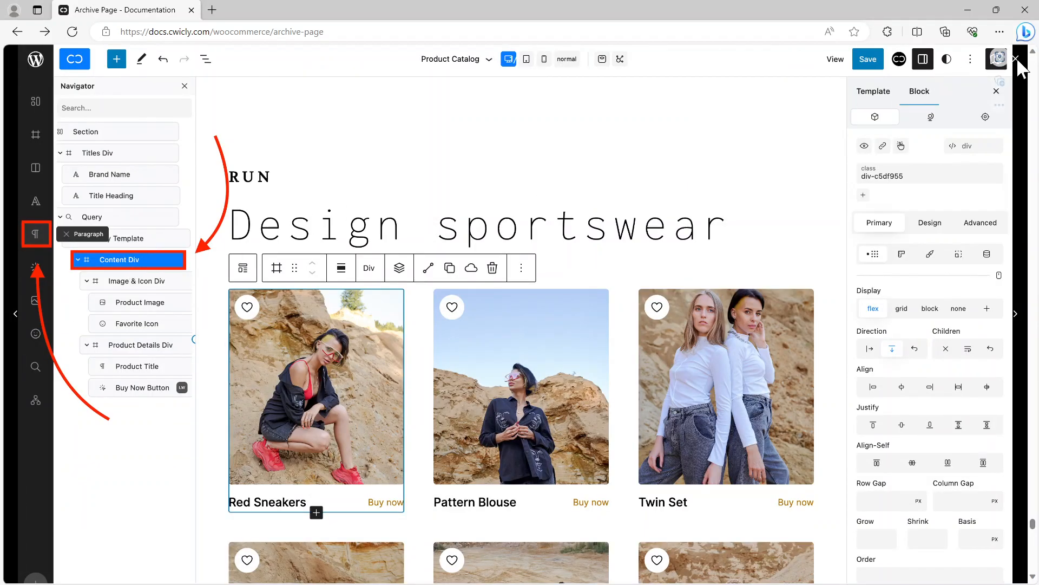
pyautogui.click(869, 122)
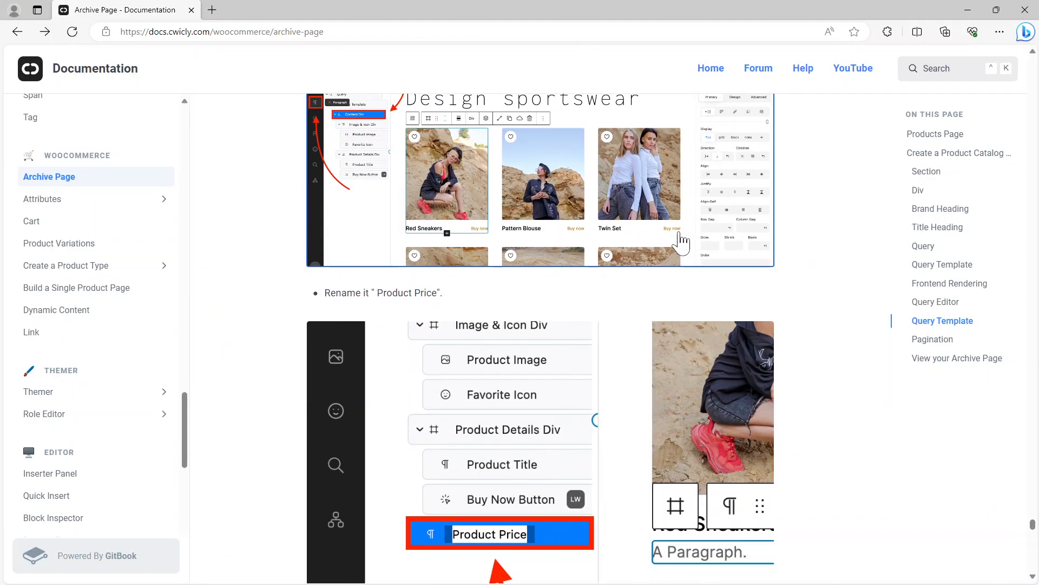
pyautogui.scroll(3, 681, 242)
pyautogui.scroll(-5, 681, 241)
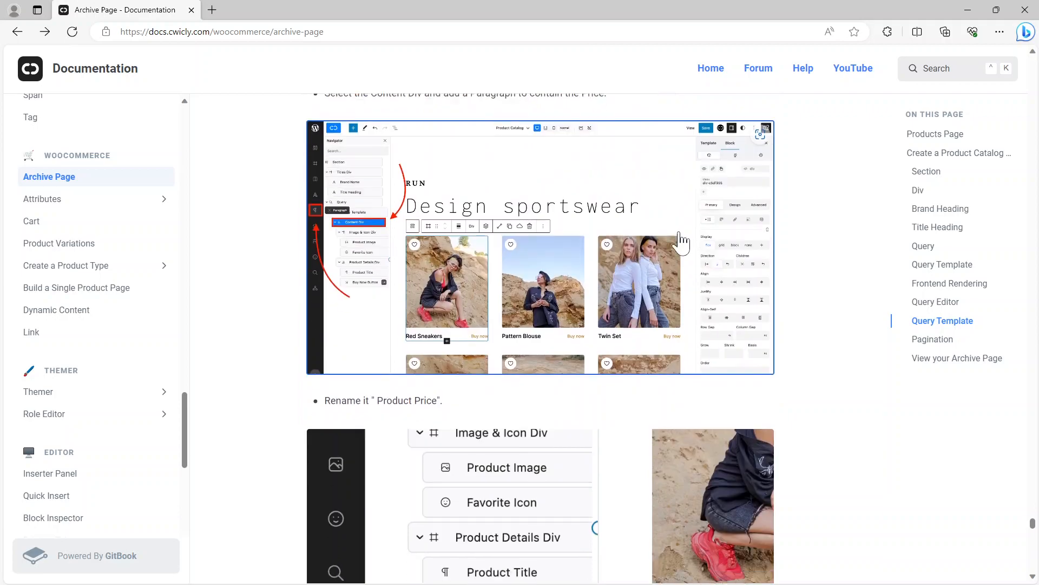
pyautogui.scroll(-7, 682, 242)
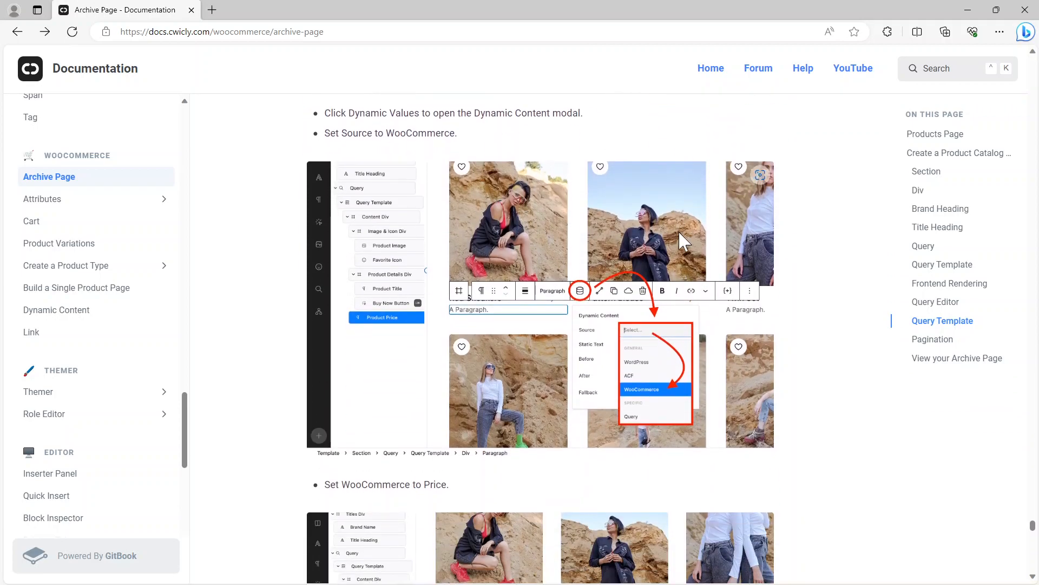
pyautogui.scroll(-1, 682, 242)
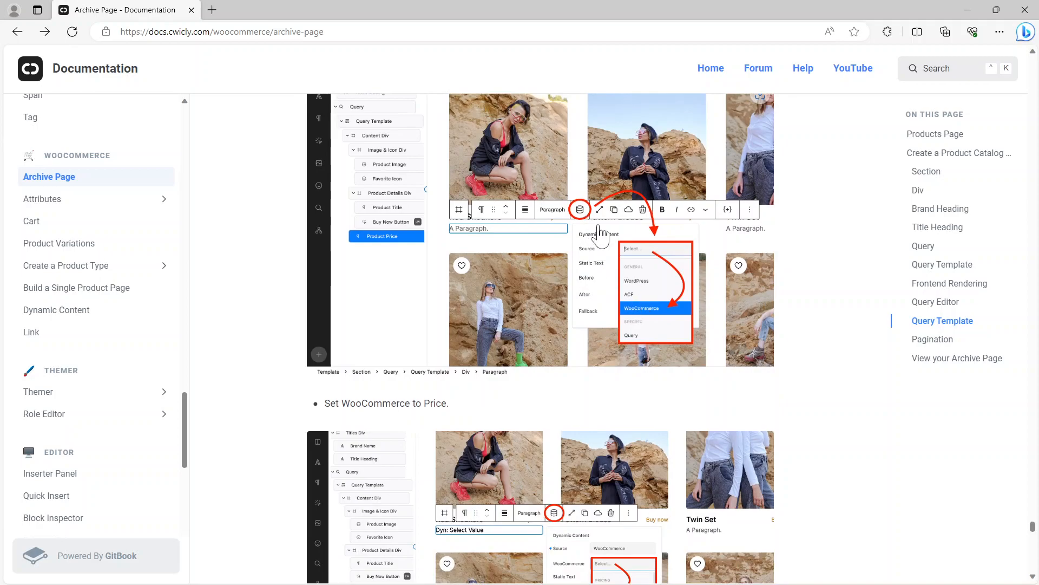
pyautogui.scroll(-3, 655, 303)
pyautogui.scroll(-3, 648, 285)
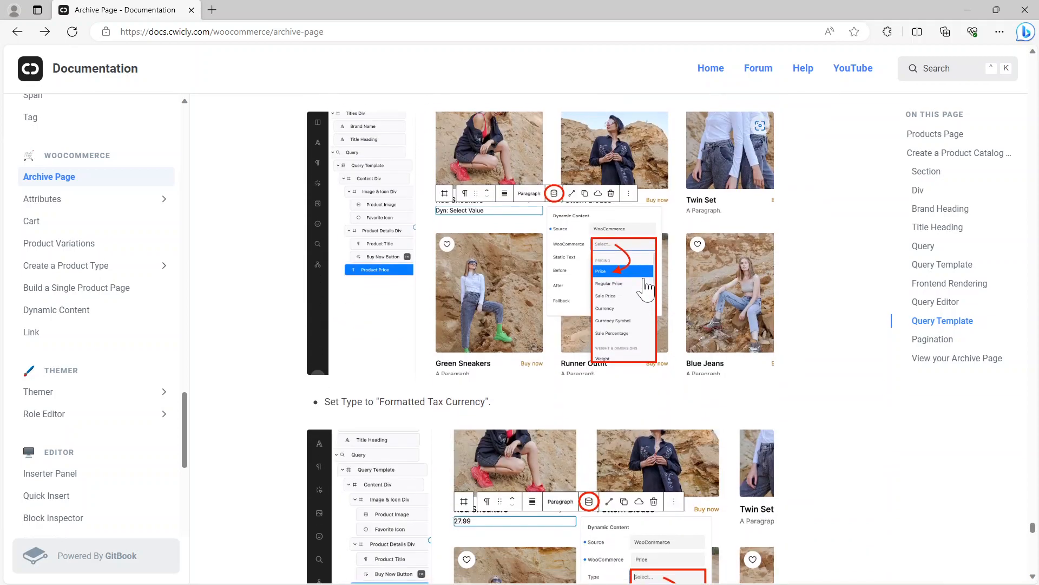
pyautogui.scroll(-3, 605, 274)
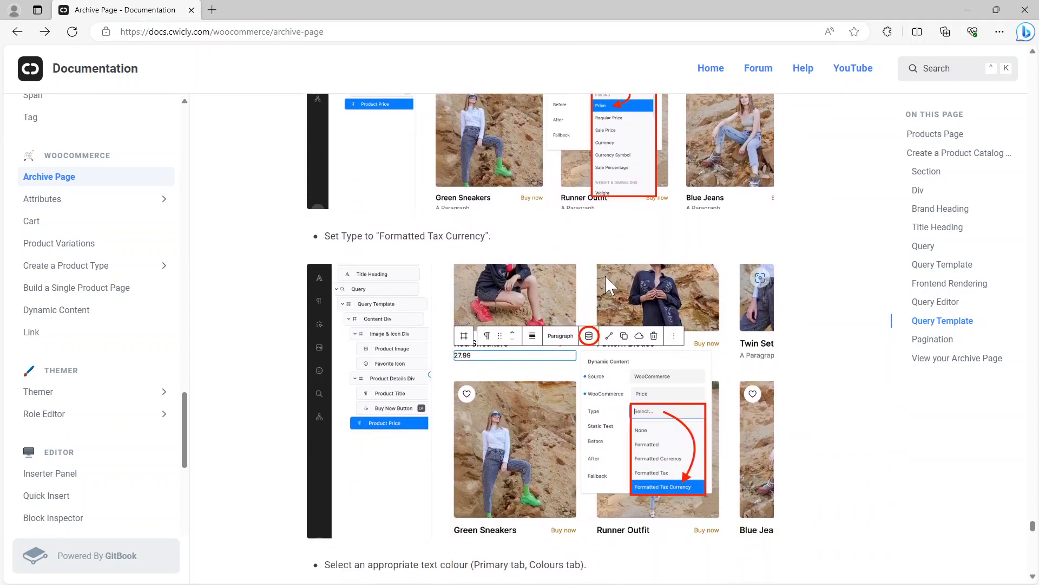
pyautogui.scroll(-5, 605, 274)
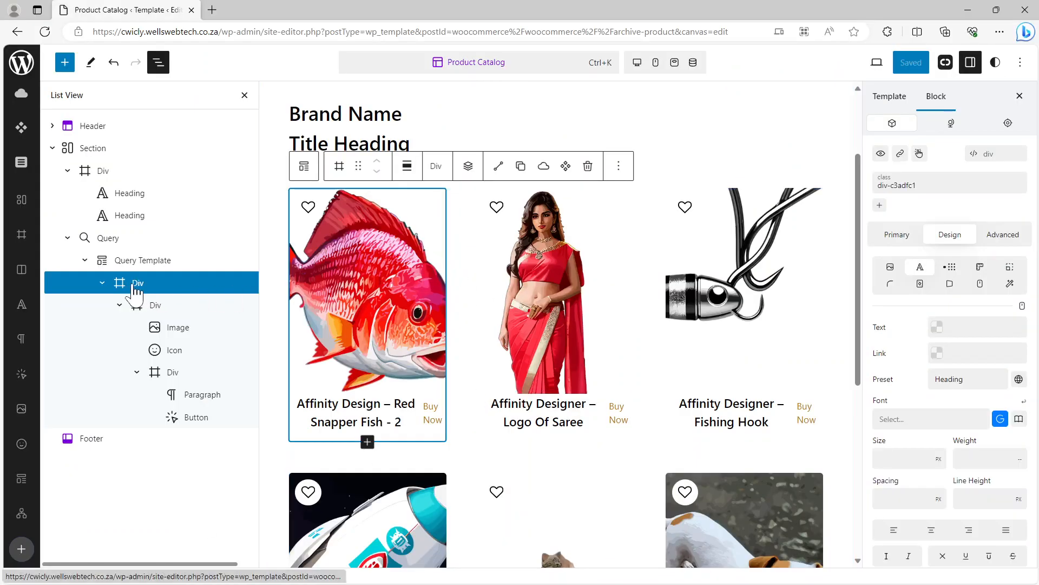
# Add a Cwicly Paragraph block to the outer Div inside the Query Template, below the product details Div.
pyautogui.click(469, 170)
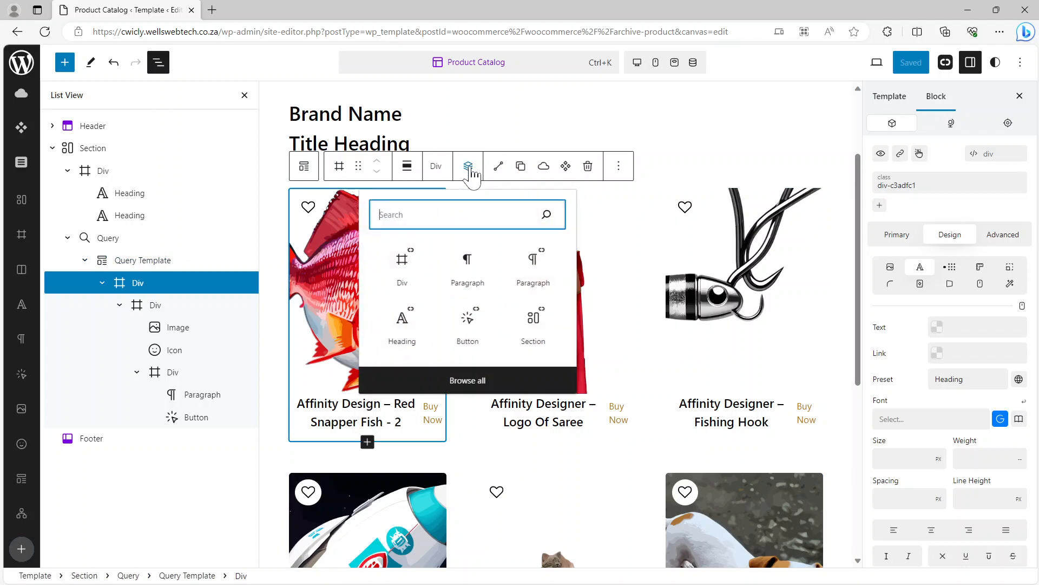
pyautogui.click(535, 268)
pyautogui.click(535, 268)
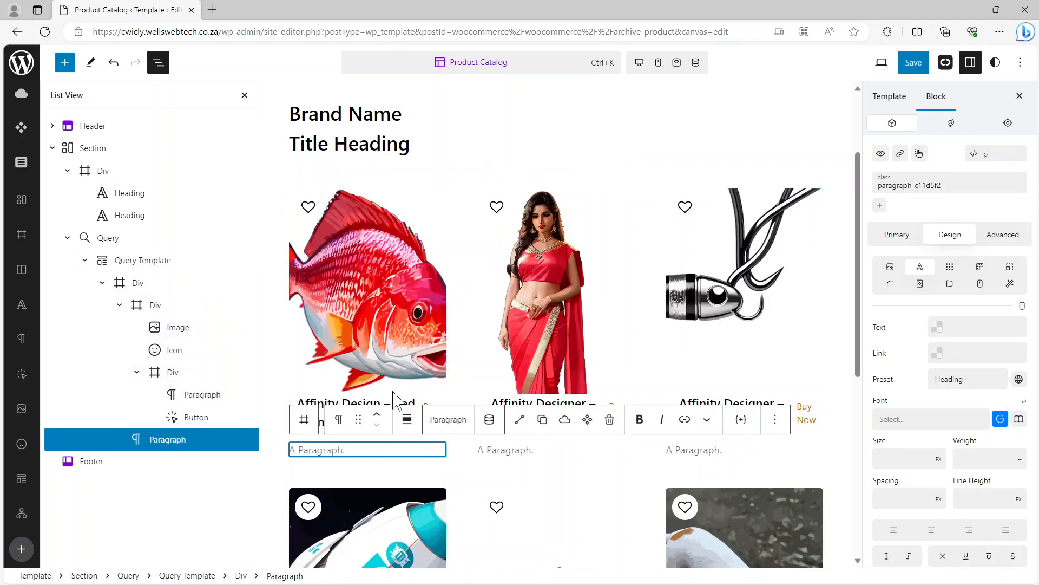
# Set the new paragraph's dynamic content source to WooCommerce and its WooCommerce value to Price.
pyautogui.click(489, 421)
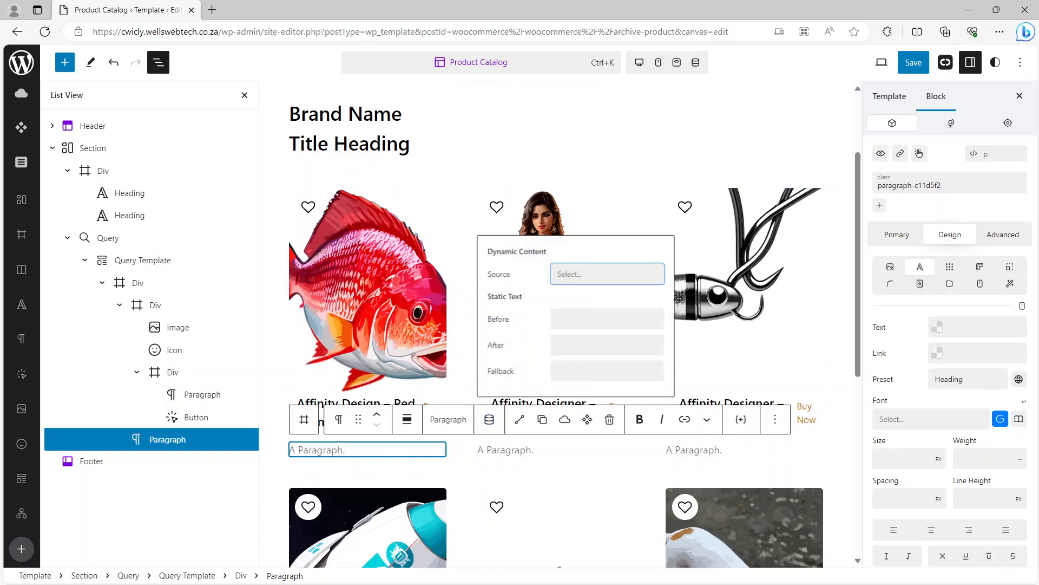
pyautogui.click(581, 278)
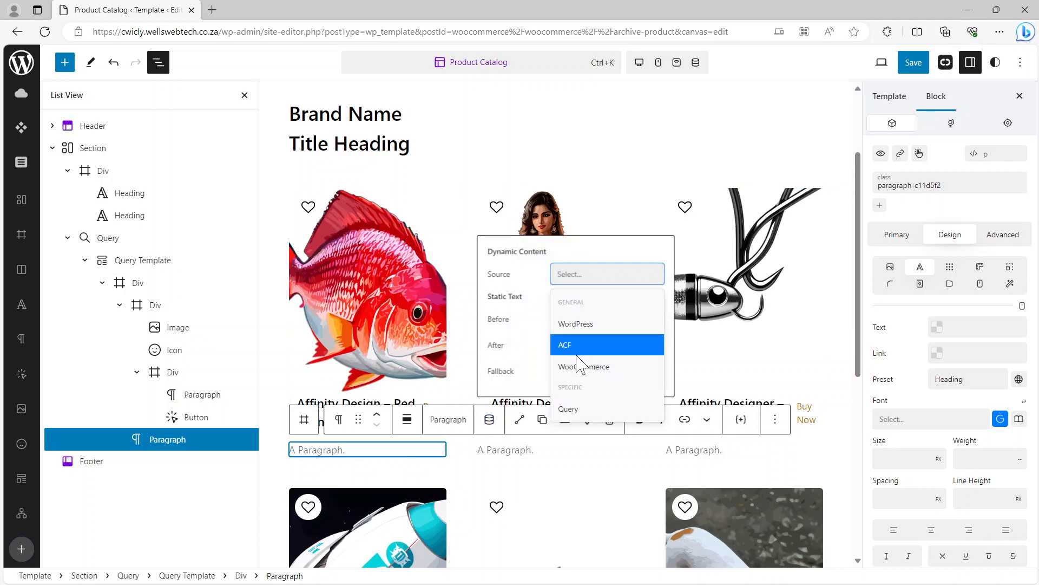
pyautogui.click(584, 367)
pyautogui.click(579, 276)
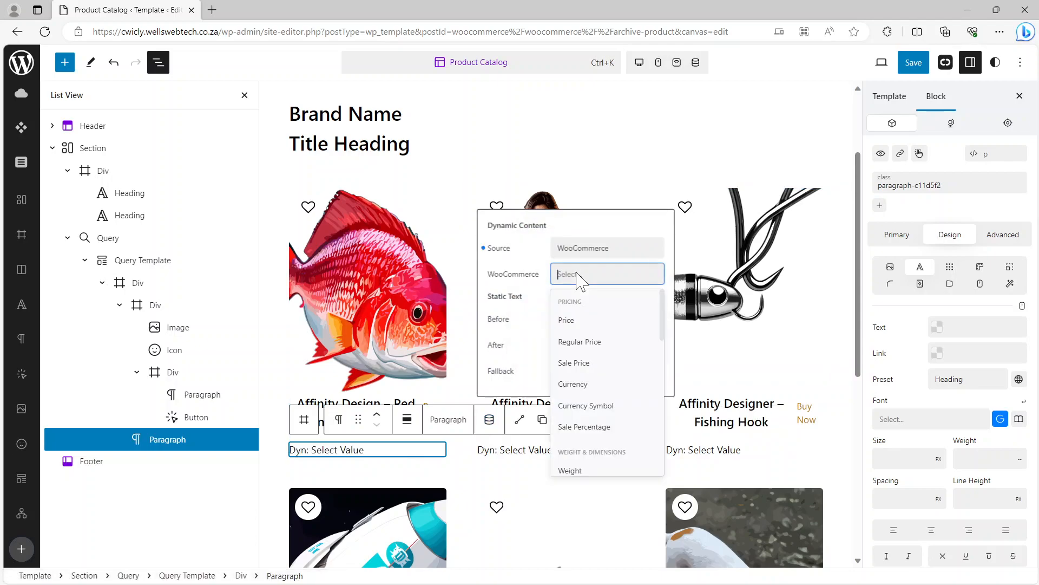
pyautogui.click(569, 320)
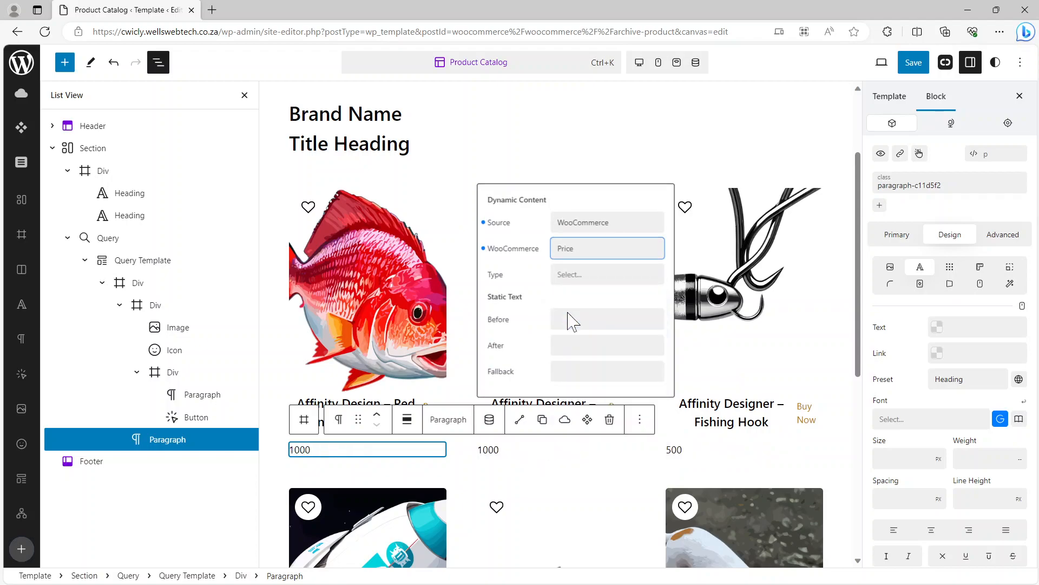
# Set the price paragraph's dynamic content type to Formatted Tax Currency and save the Product Catalog template.
pyautogui.click(586, 287)
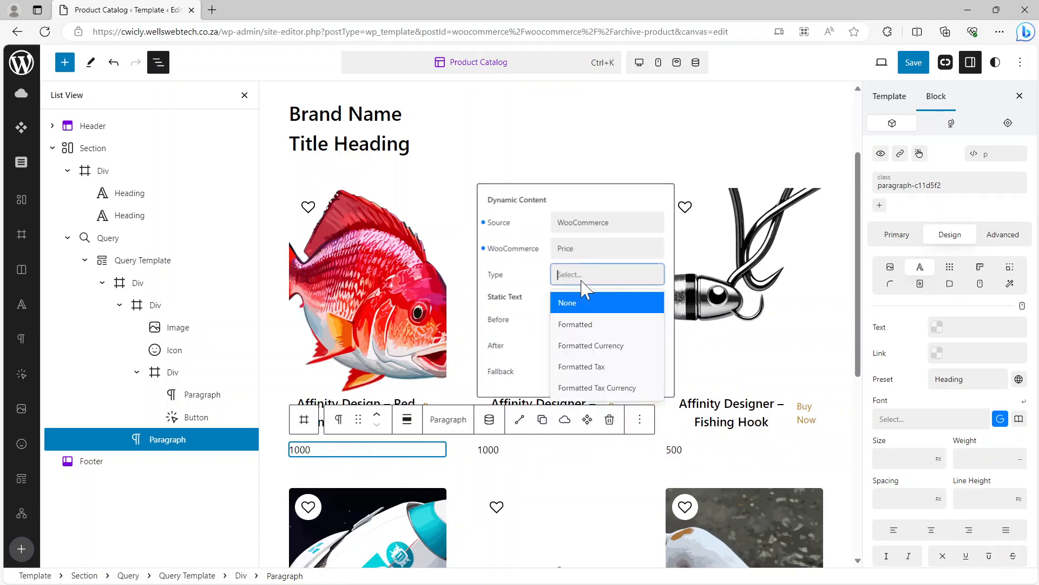
pyautogui.click(599, 390)
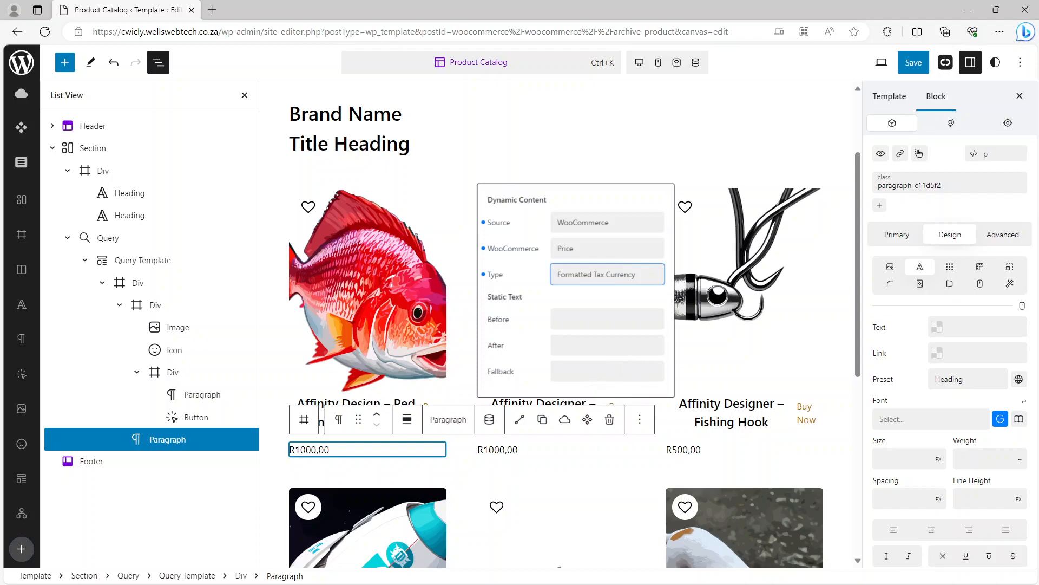
pyautogui.click(914, 62)
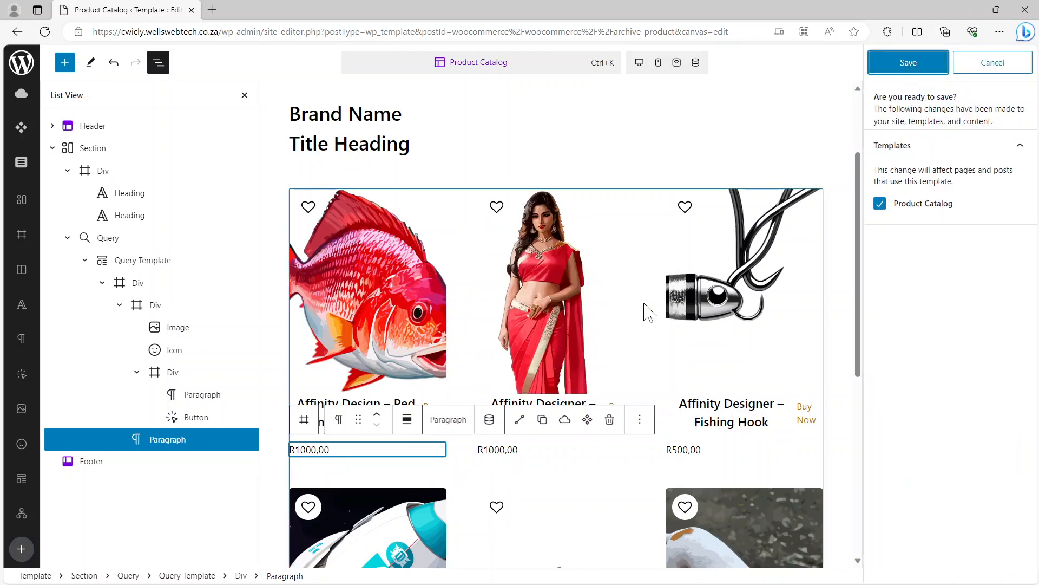
pyautogui.click(906, 66)
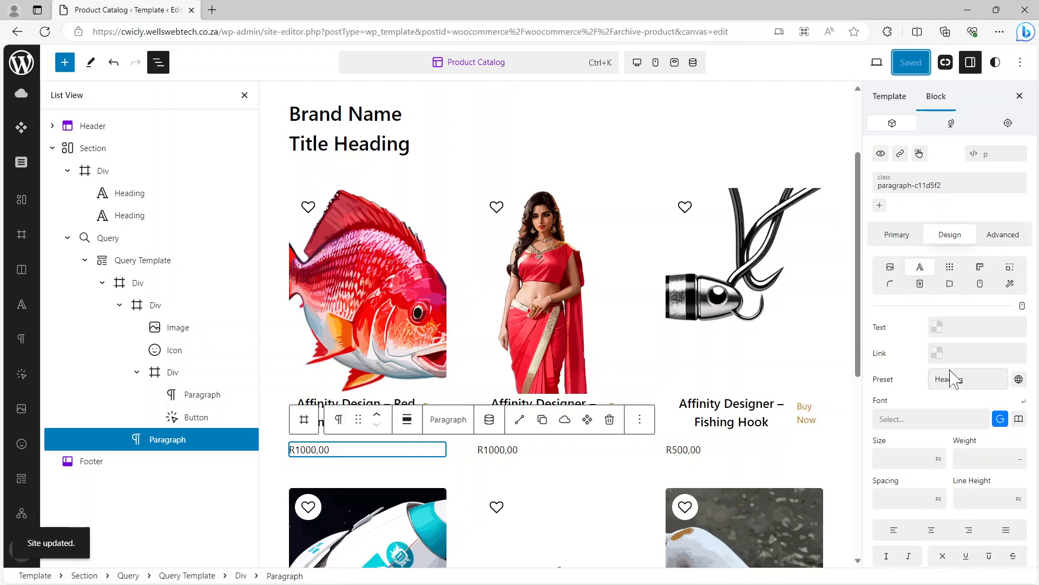
# Set the price paragraph's font to Montserrat with a size of 30 px.
pyautogui.click(942, 418)
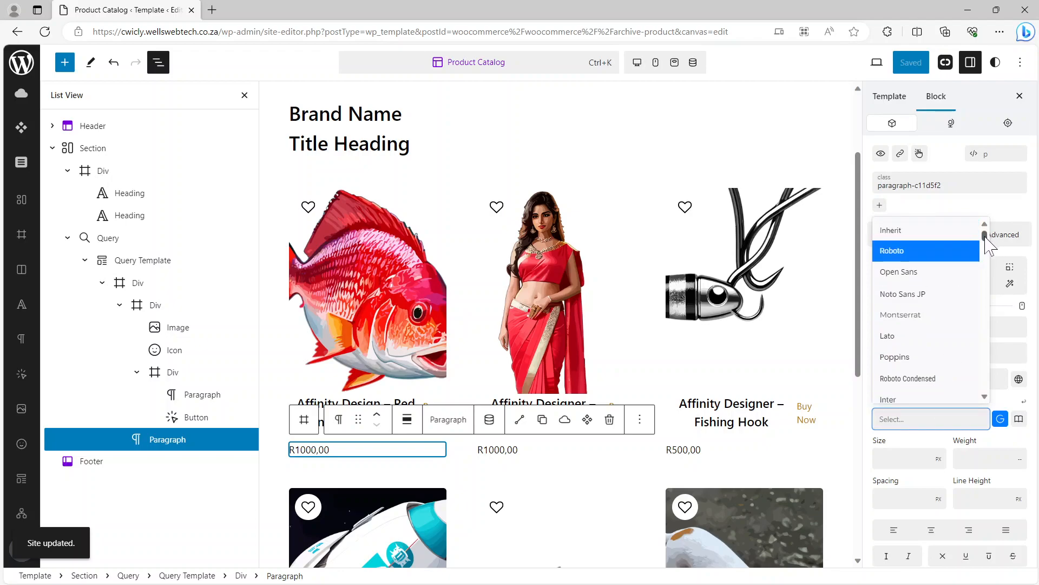
pyautogui.moveTo(986, 238); pyautogui.dragTo(991, 278)
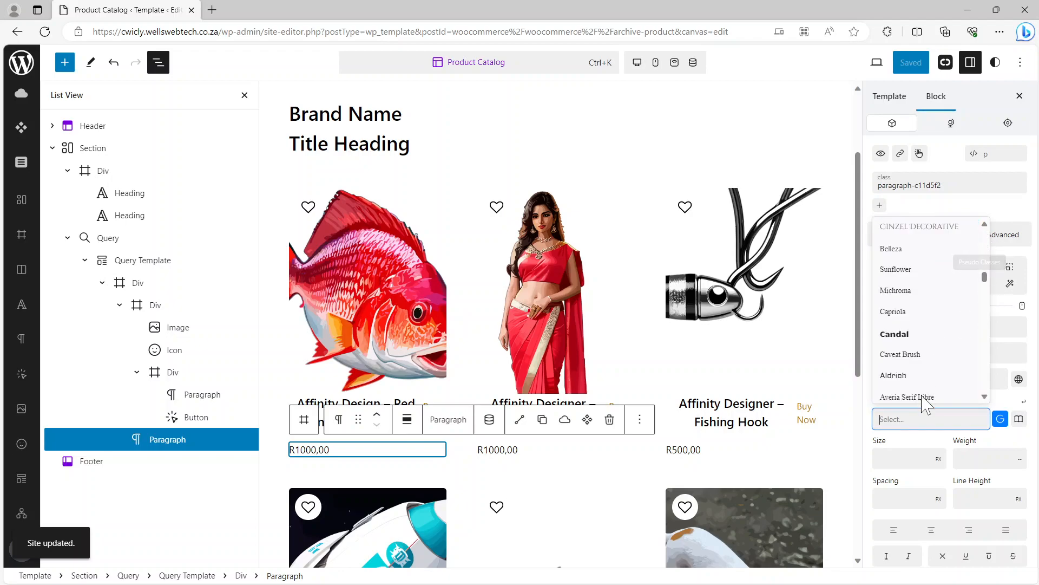
pyautogui.write('mont')
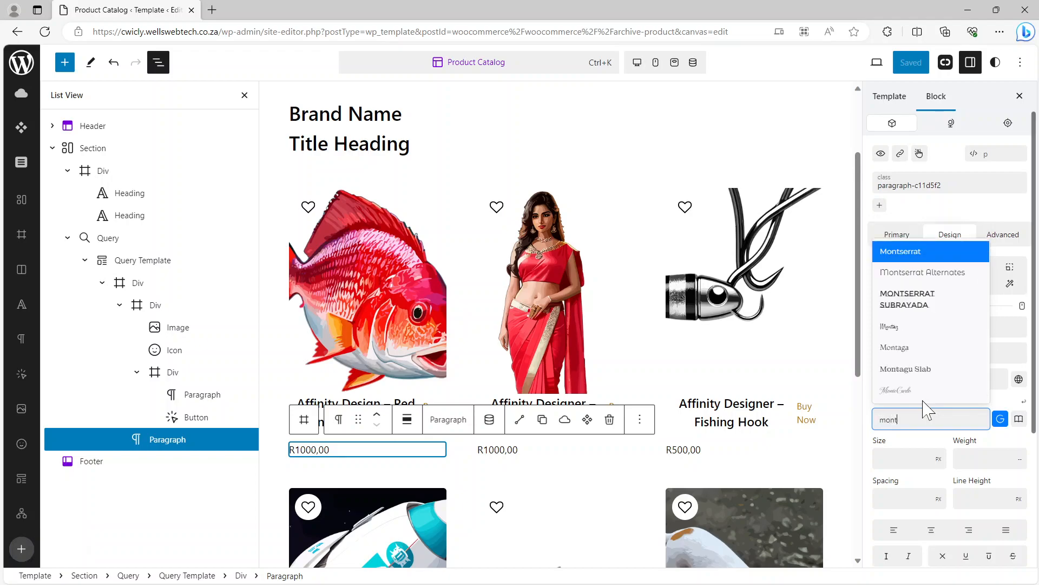
pyautogui.click(907, 257)
pyautogui.click(892, 457)
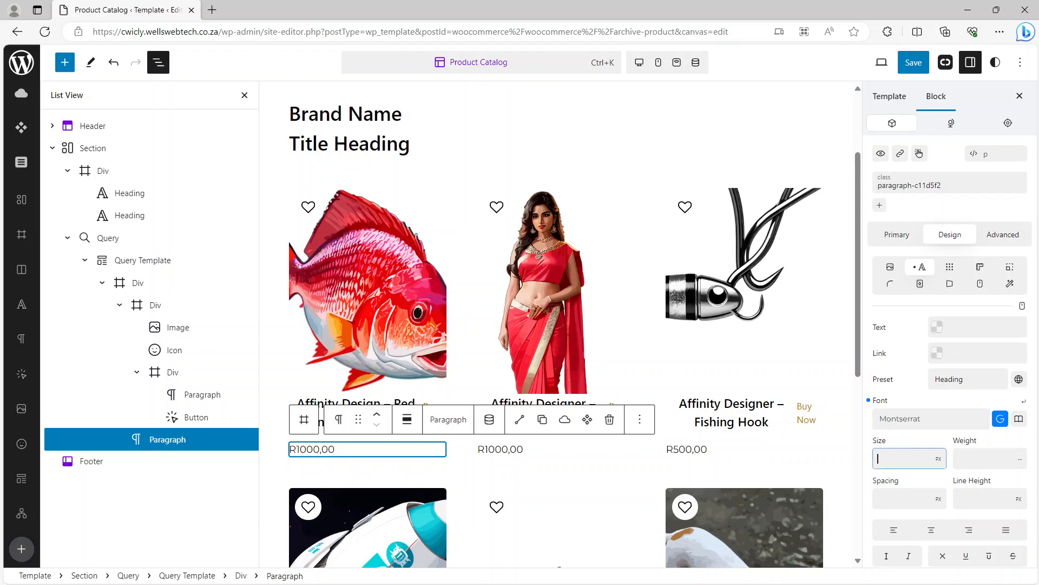
pyautogui.write('30')
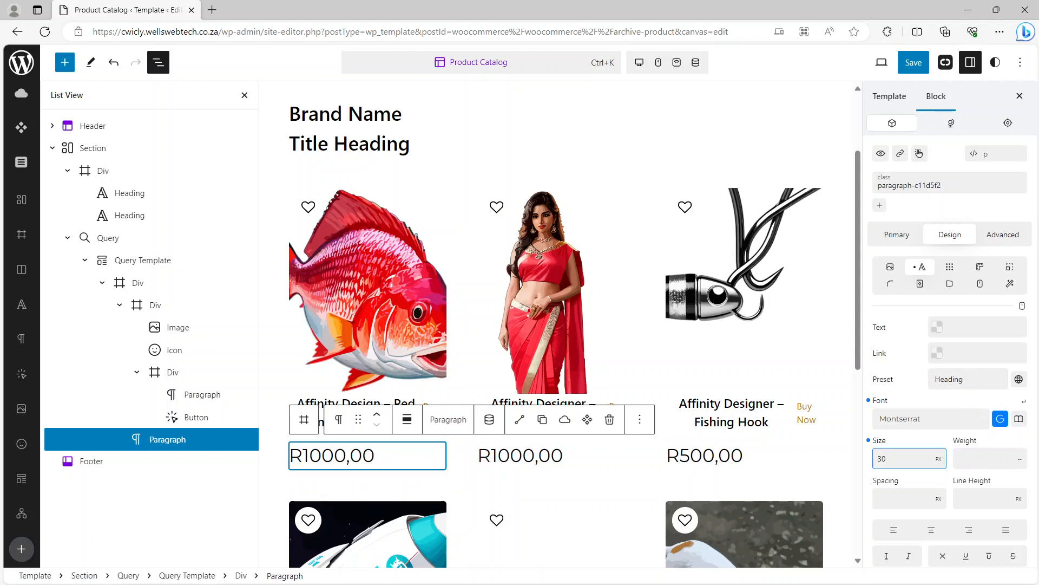
# Copy the bright blue from the colour palette and apply it as the price paragraph's text colour, #0062FF.
pyautogui.click(937, 327)
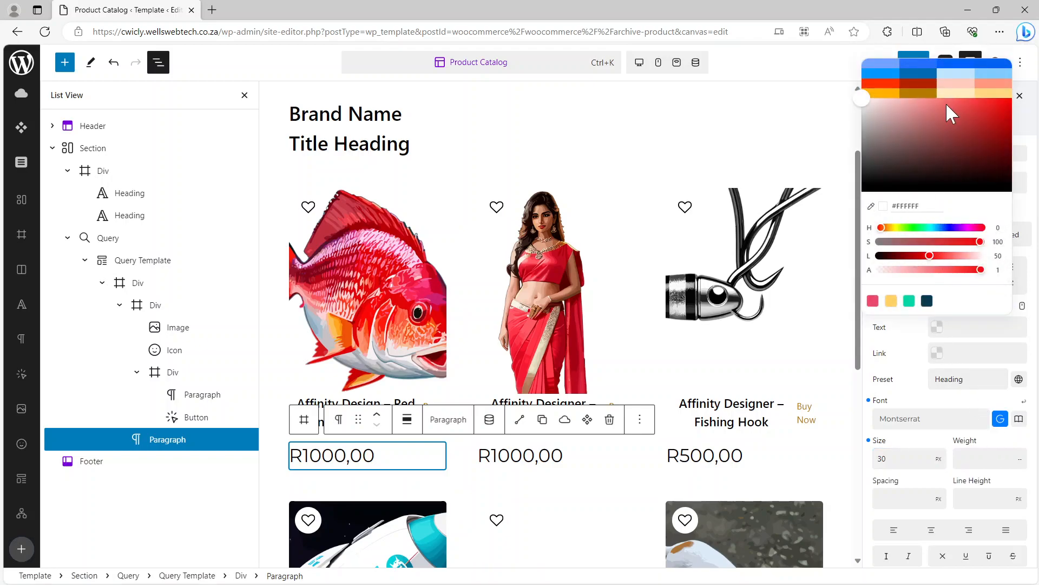
pyautogui.click(961, 70)
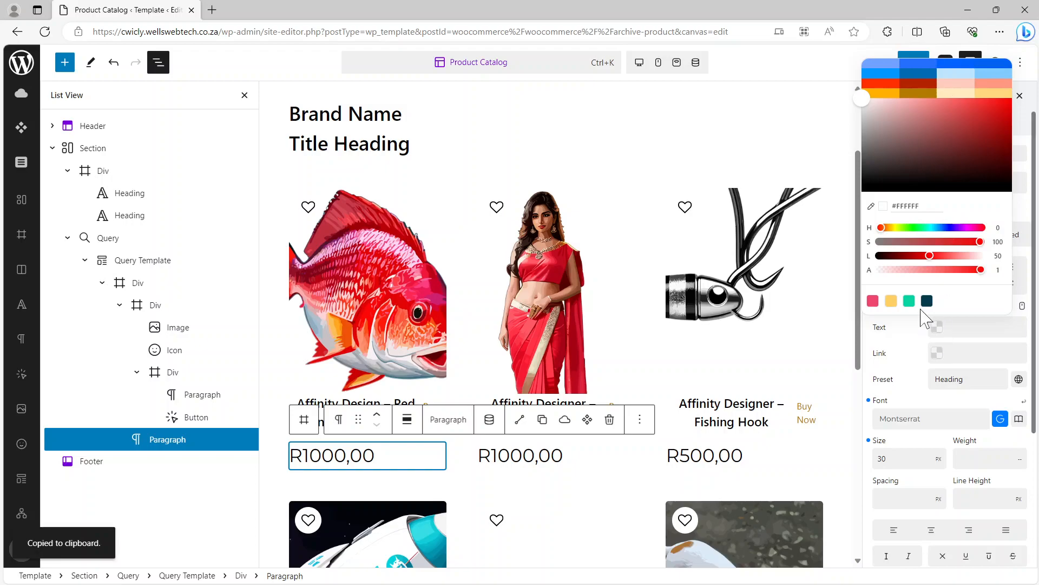
pyautogui.moveTo(922, 207); pyautogui.dragTo(889, 206)
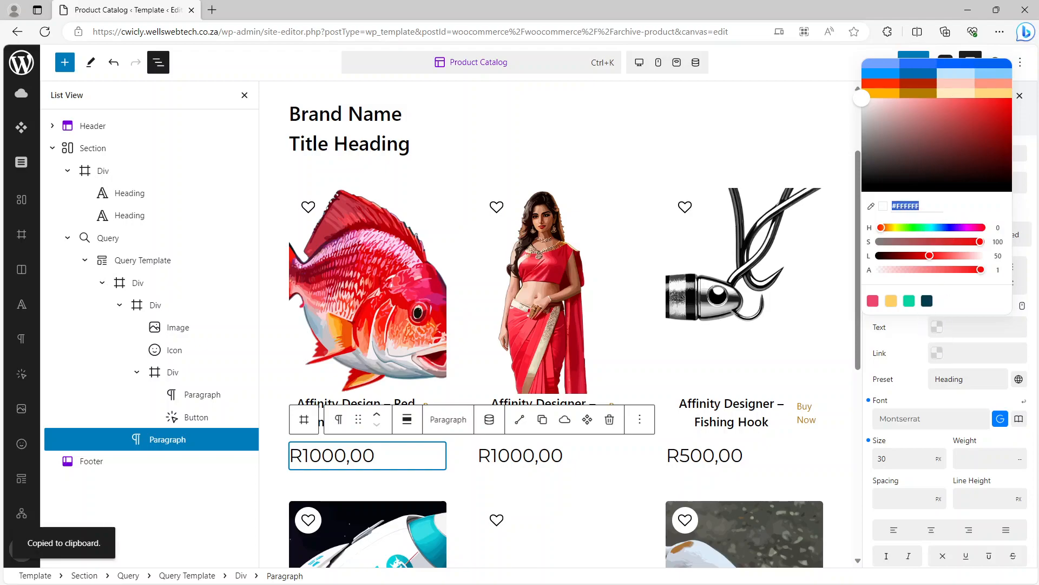
pyautogui.hotkey('ctrl', 'v')
pyautogui.press('Return')
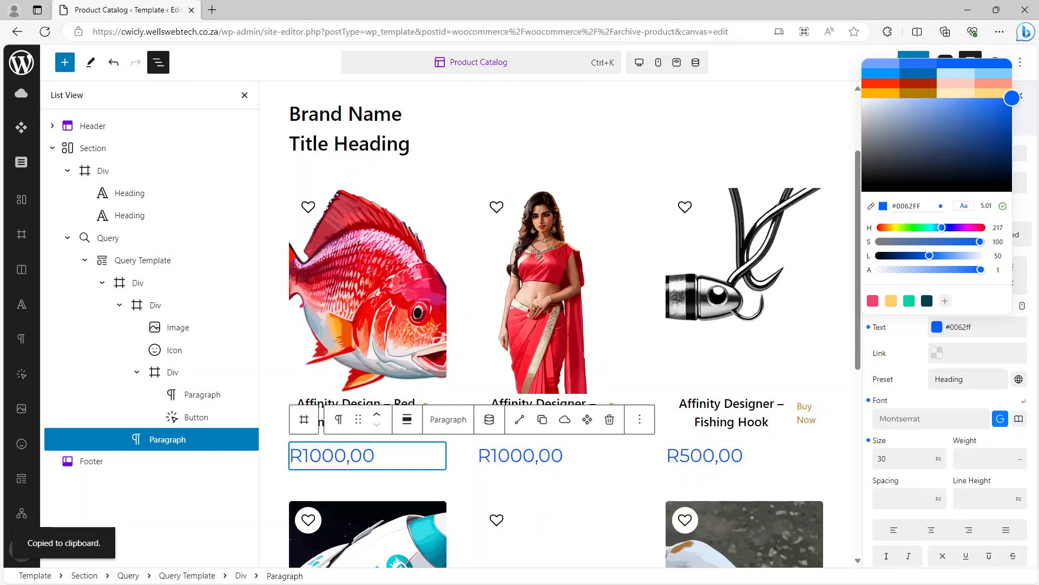
pyautogui.click(924, 404)
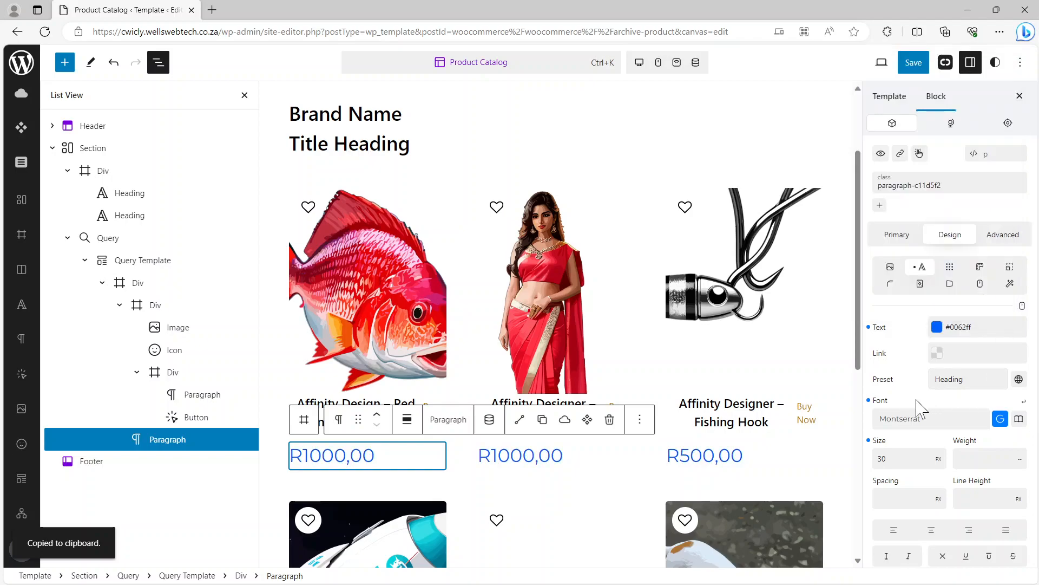
# Centre-align the price paragraph's text and save the Product Catalog template.
pyautogui.click(932, 530)
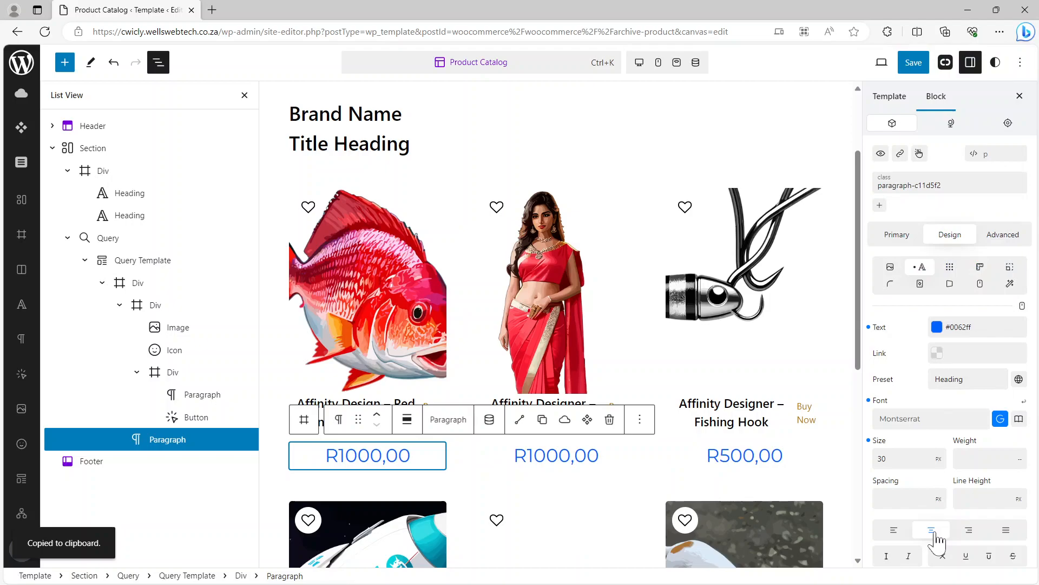
pyautogui.click(966, 557)
pyautogui.click(966, 557)
pyautogui.click(989, 557)
pyautogui.click(989, 558)
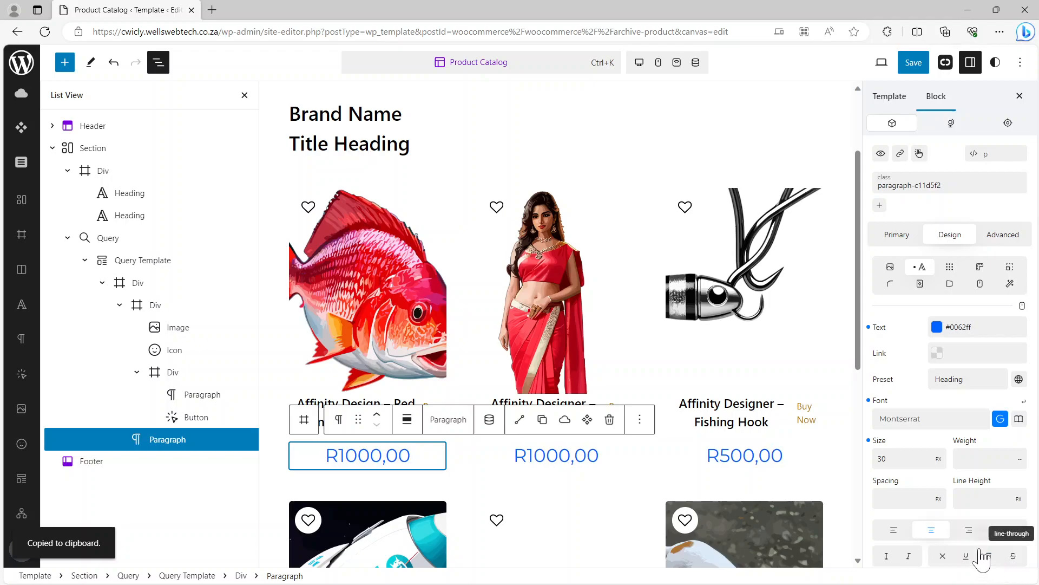
pyautogui.click(915, 64)
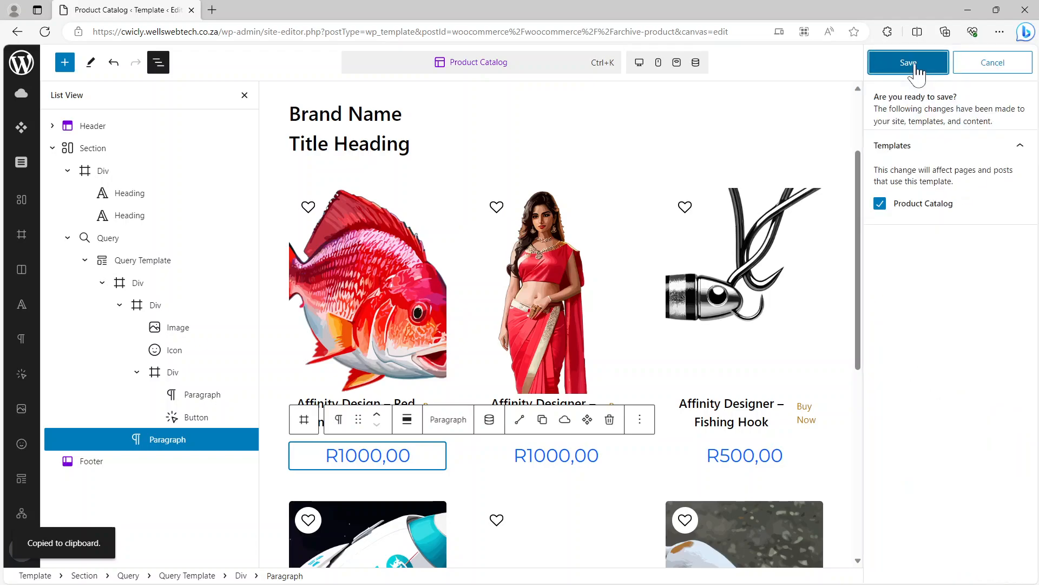
pyautogui.click(912, 63)
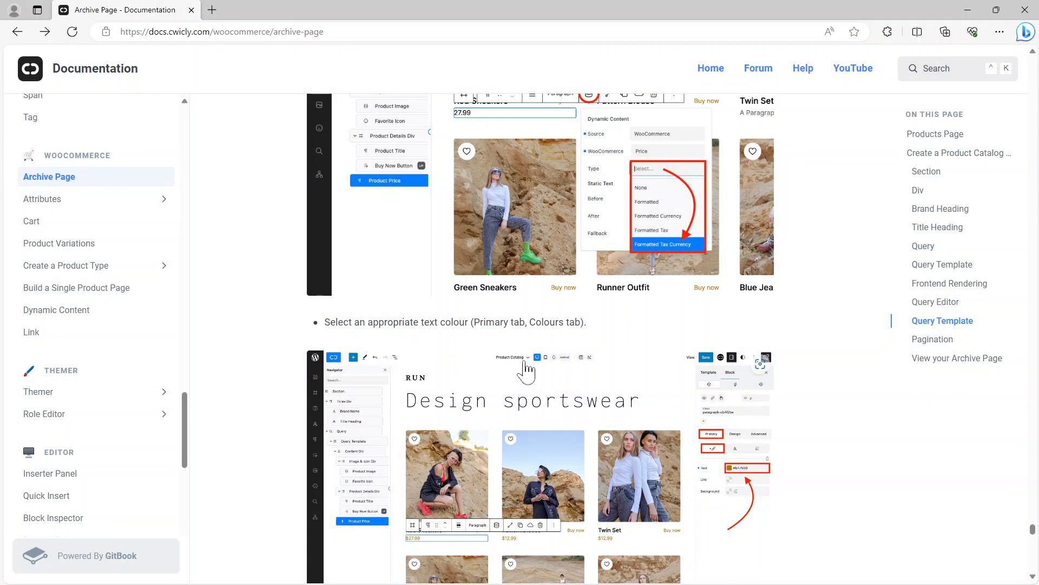
# Examine the Archive Page documentation on choosing the product price's text colour, font size and weight.
pyautogui.scroll(-2, 517, 368)
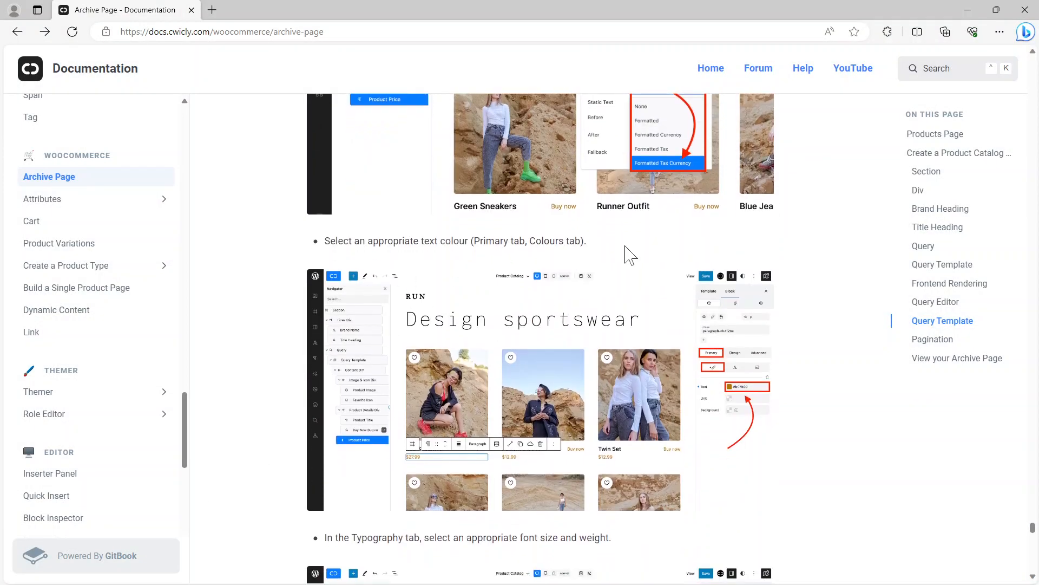
pyautogui.scroll(-3, 626, 254)
pyautogui.scroll(-2, 624, 268)
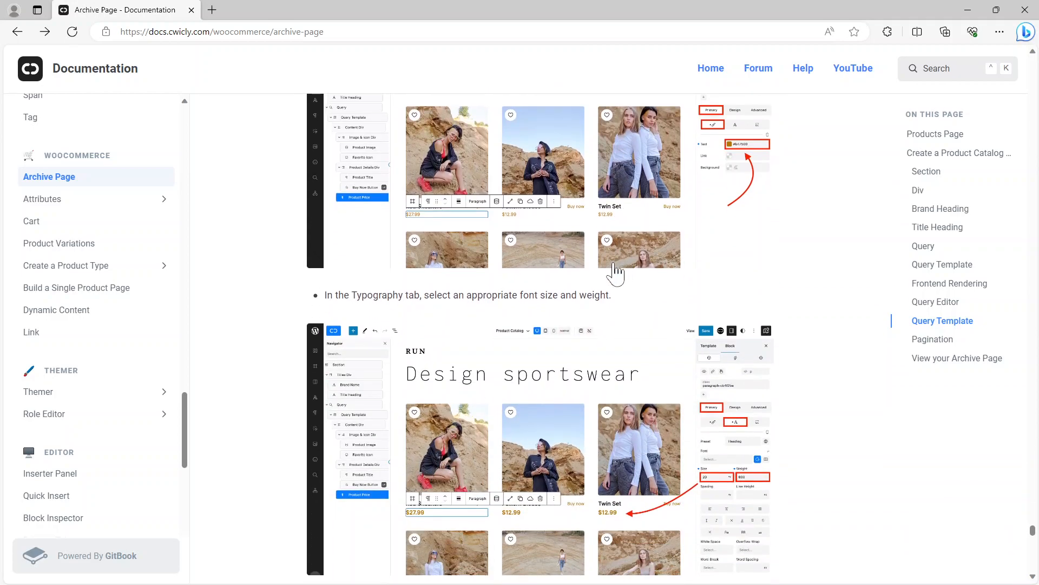
pyautogui.scroll(-2, 623, 268)
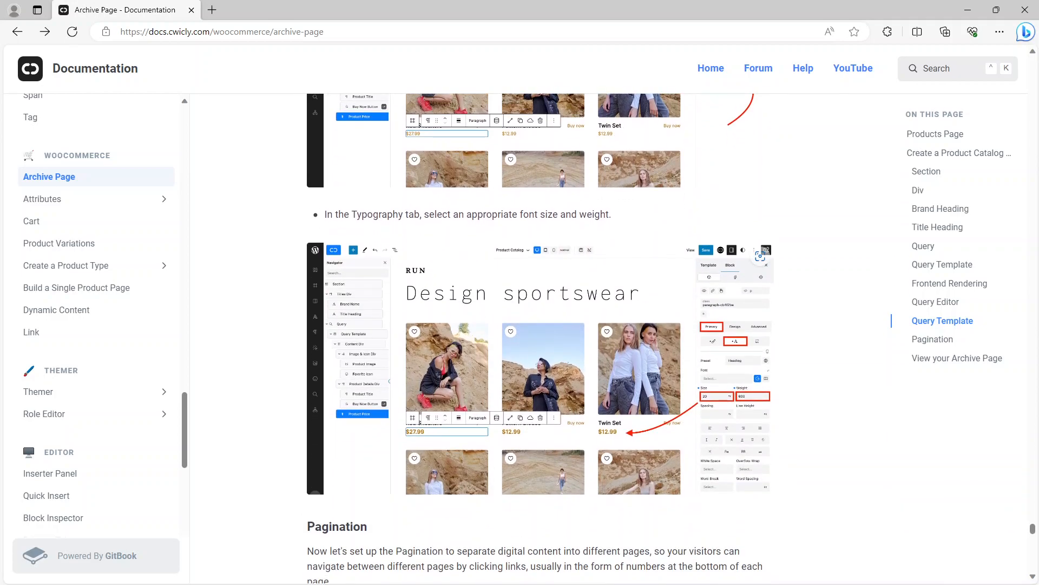
pyautogui.scroll(-2, 760, 257)
pyautogui.click(742, 319)
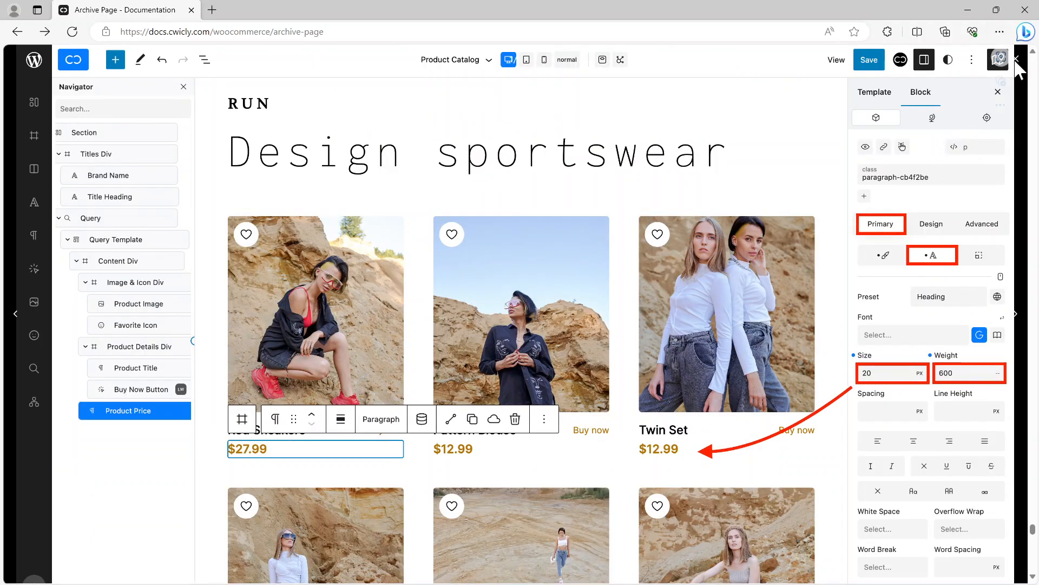
pyautogui.click(454, 197)
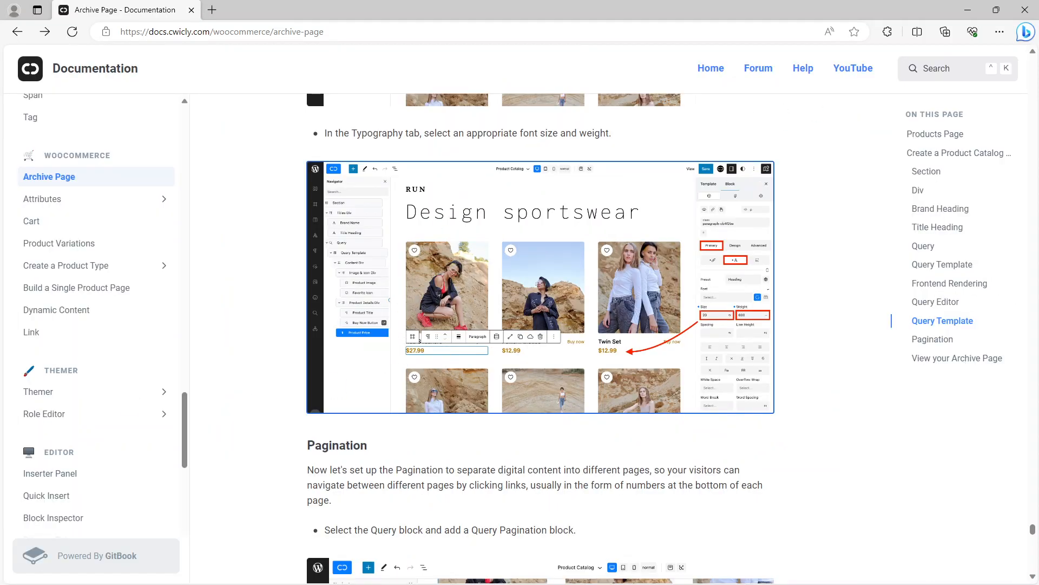
# Return to the site editor, set the price paragraph's font weight to 600 and save the Product Catalog template.
pyautogui.hotkey('alt', 'Tab')
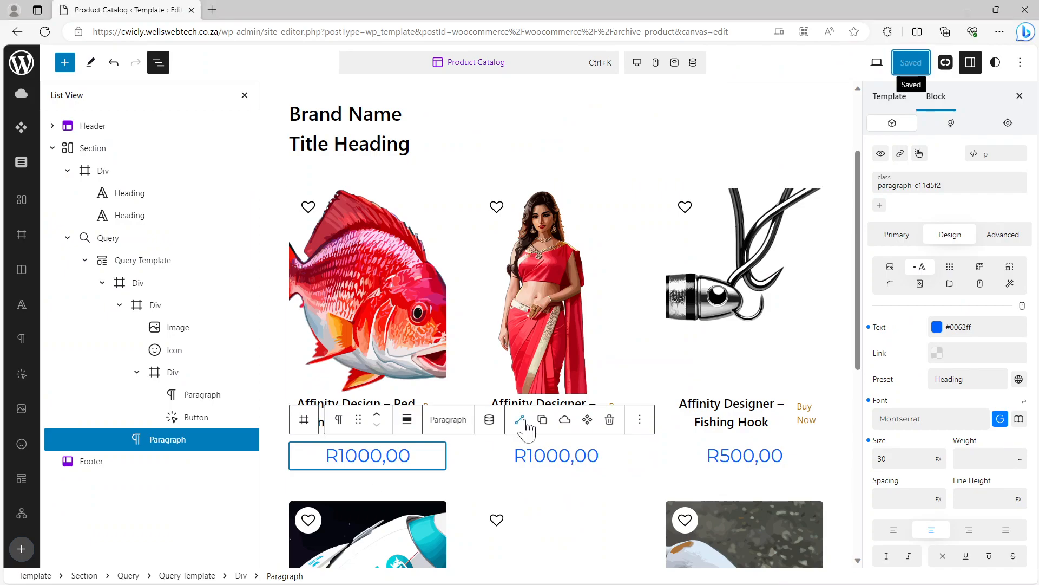
pyautogui.click(990, 458)
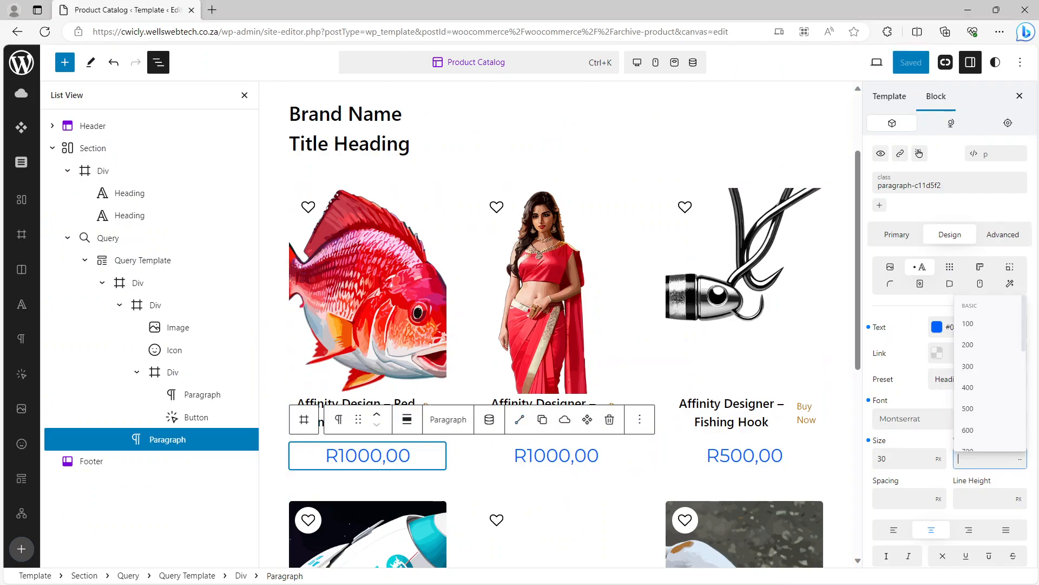
pyautogui.click(984, 430)
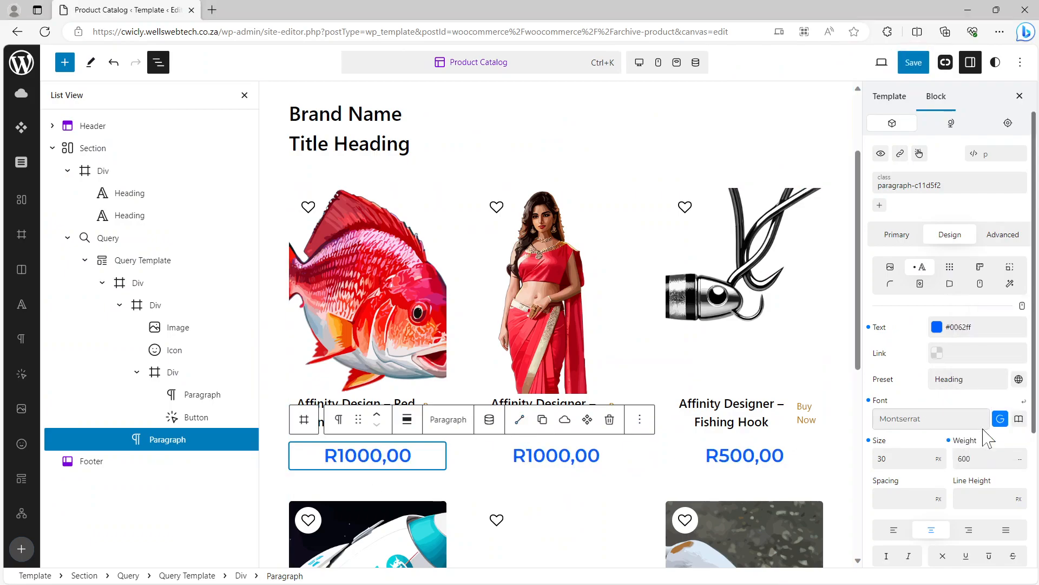
pyautogui.click(913, 63)
pyautogui.click(910, 63)
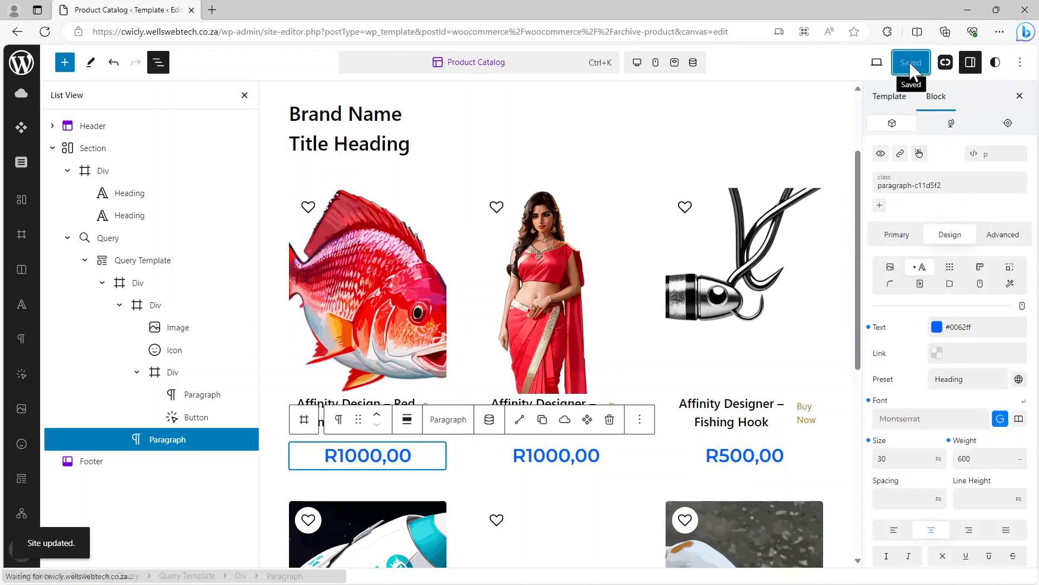
# Examine the documentation's Pagination section on adding a Query Pagination block to the Query and dismissing its setup prompt.
pyautogui.click(969, 13)
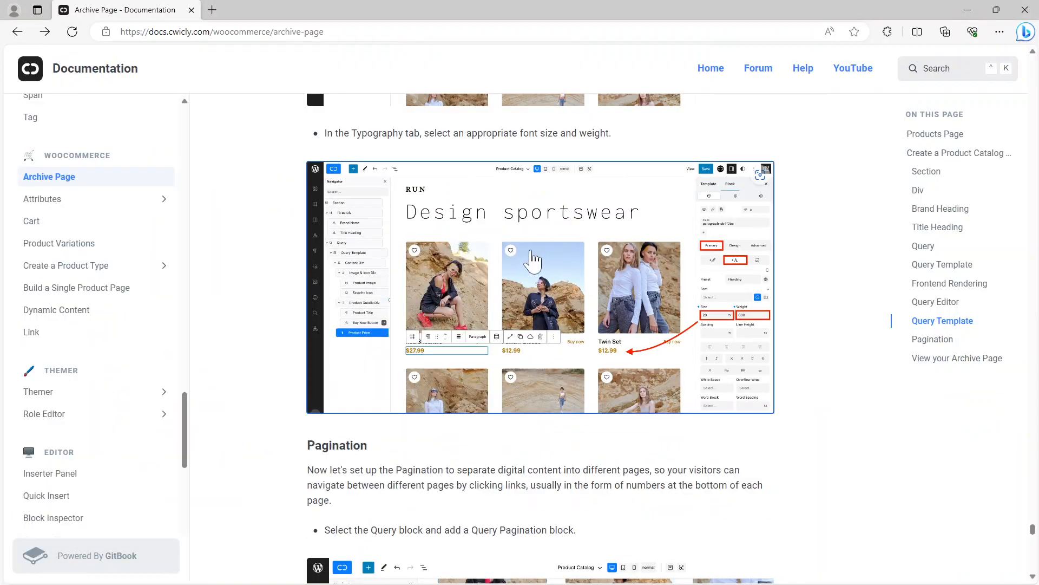
pyautogui.scroll(-4, 540, 336)
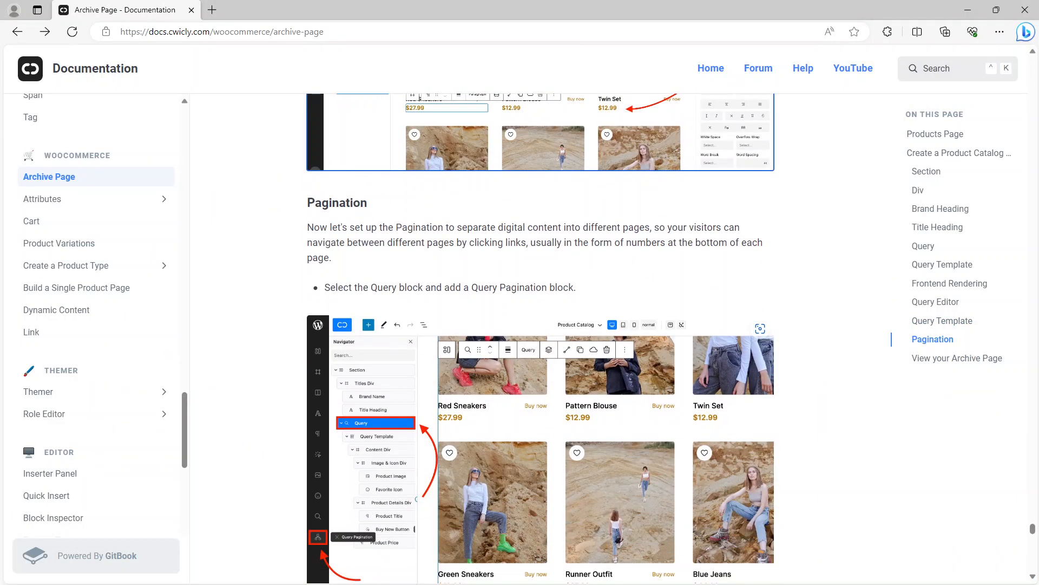
pyautogui.scroll(-2, 436, 335)
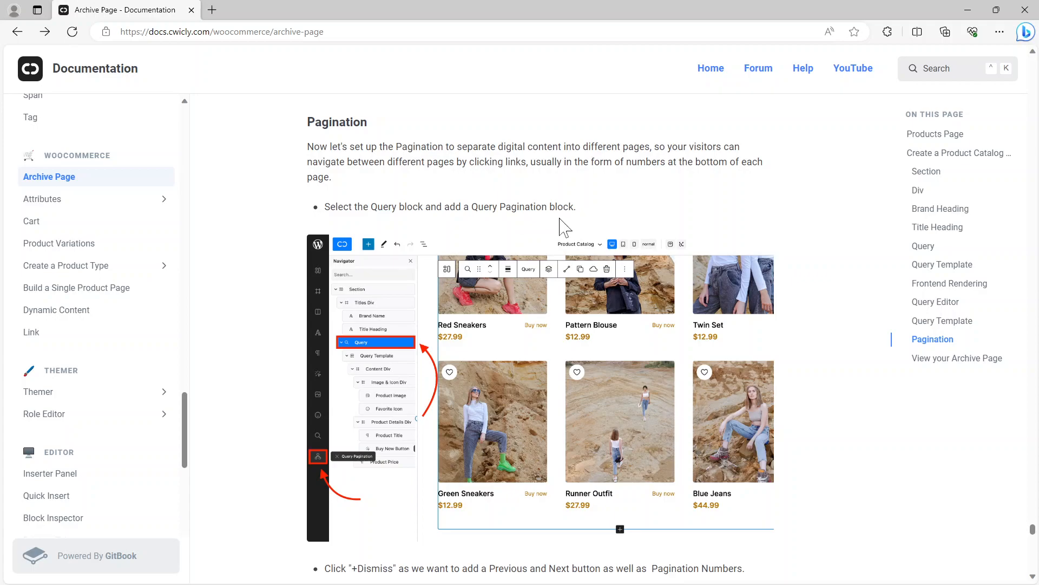
pyautogui.scroll(-3, 561, 226)
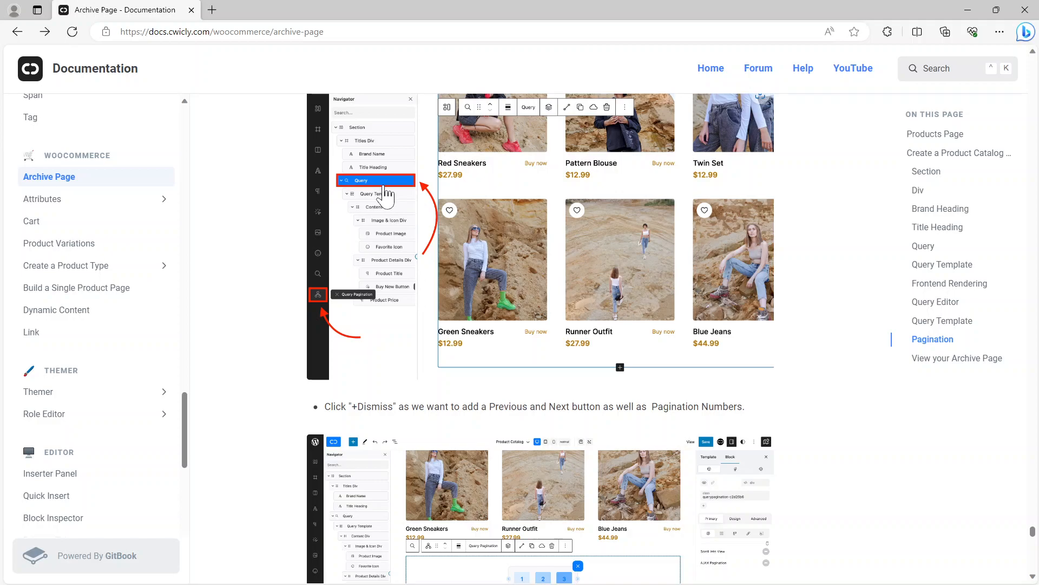
pyautogui.scroll(-3, 536, 262)
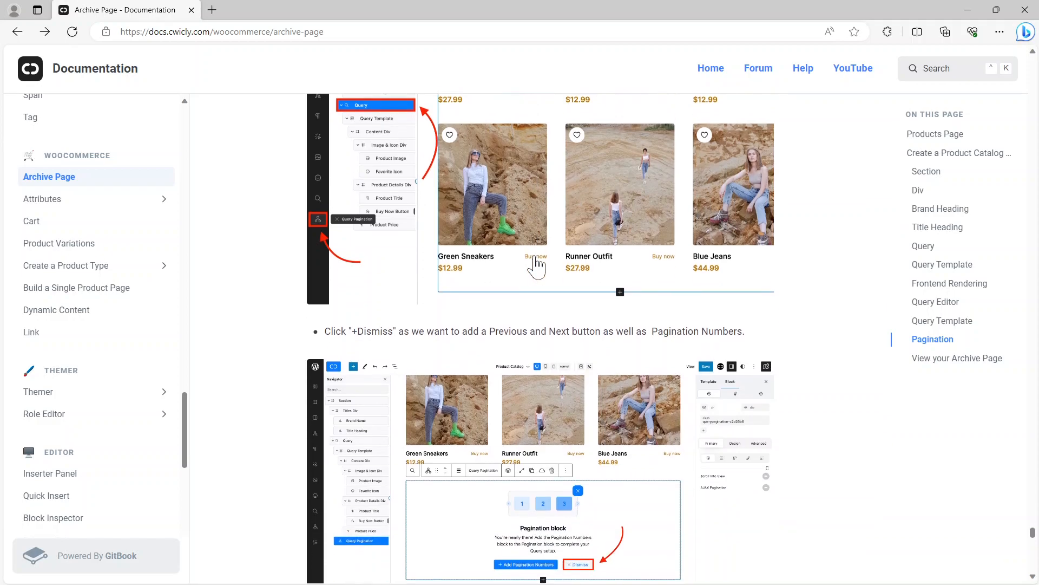
pyautogui.scroll(-2, 536, 264)
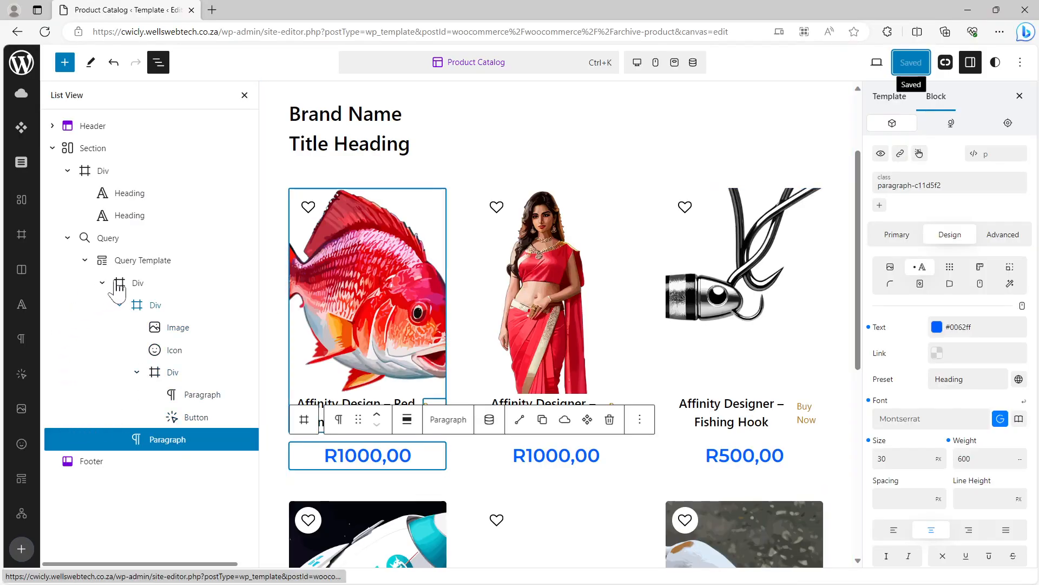
# Add a Query Pagination block inside the Query, below the Query Template, and dismiss its setup prompt.
pyautogui.click(129, 260)
pyautogui.click(118, 242)
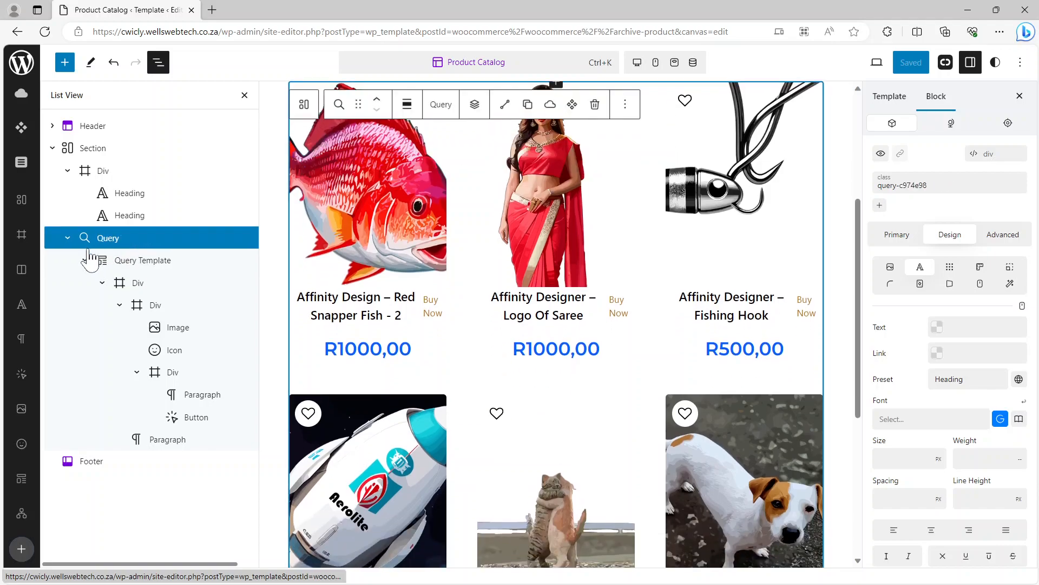
pyautogui.click(85, 261)
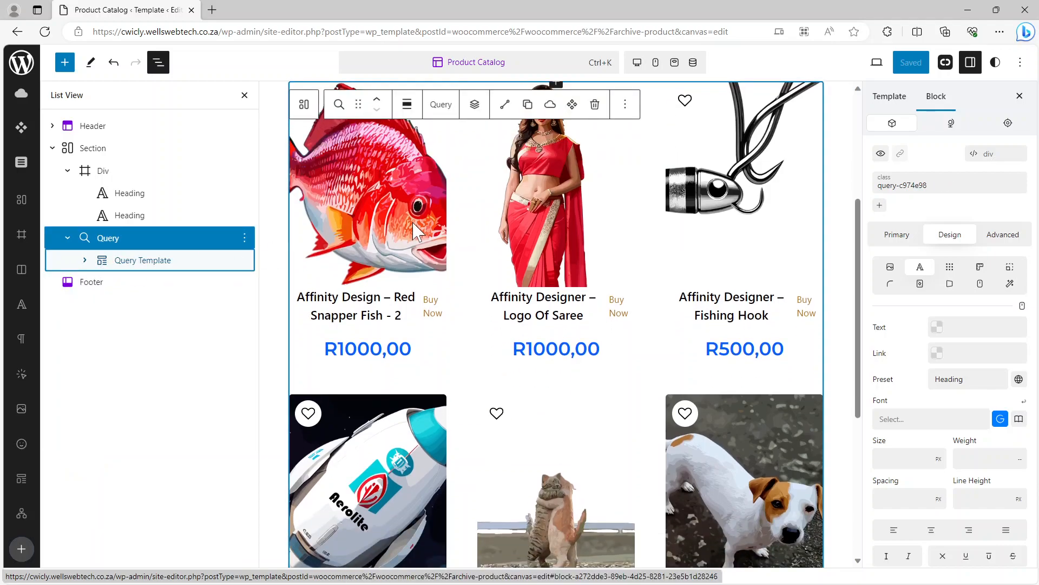
pyautogui.click(475, 105)
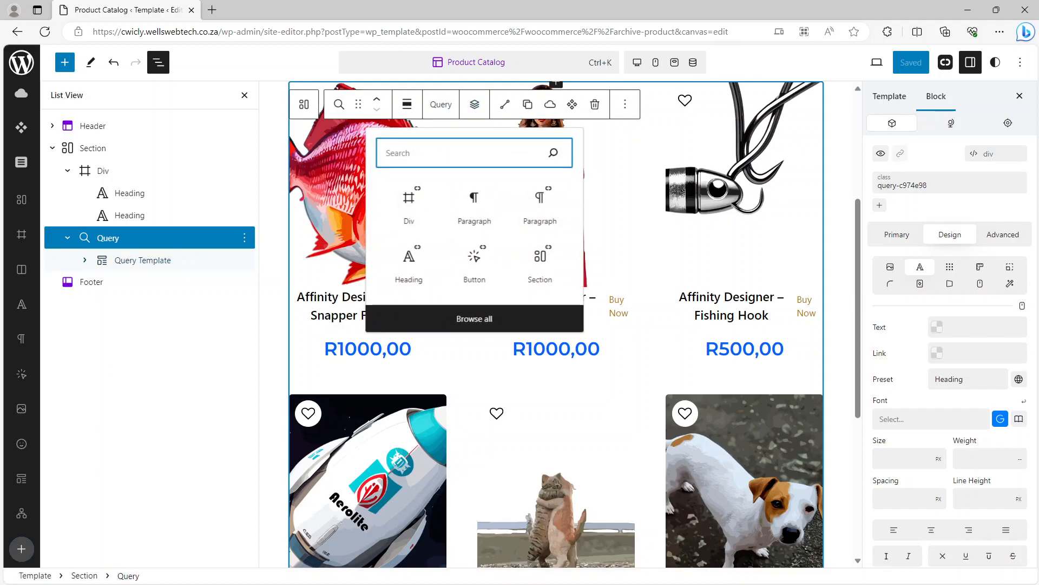
pyautogui.write('pag')
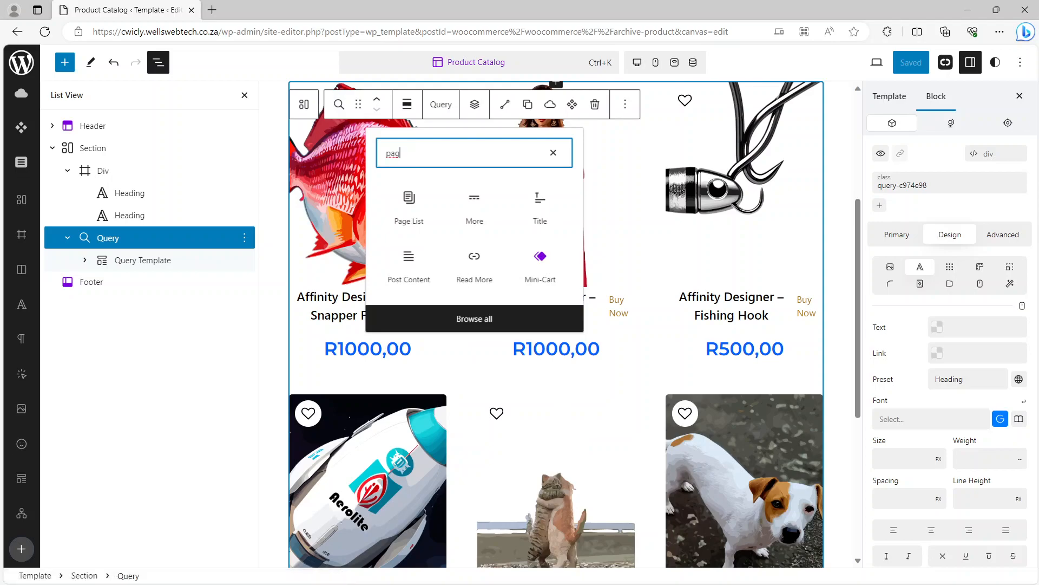
pyautogui.write('in')
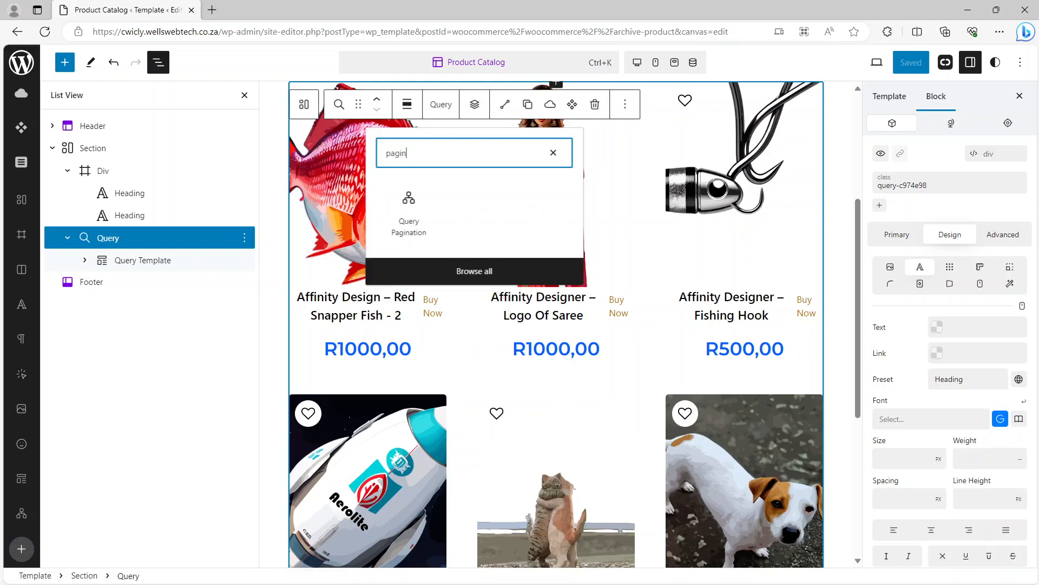
pyautogui.click(409, 214)
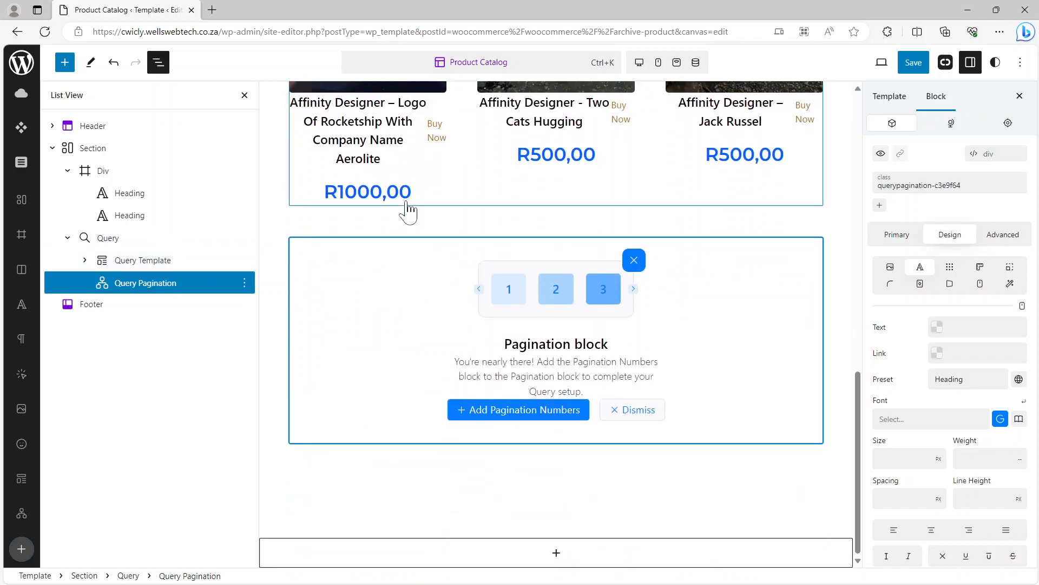
pyautogui.click(634, 410)
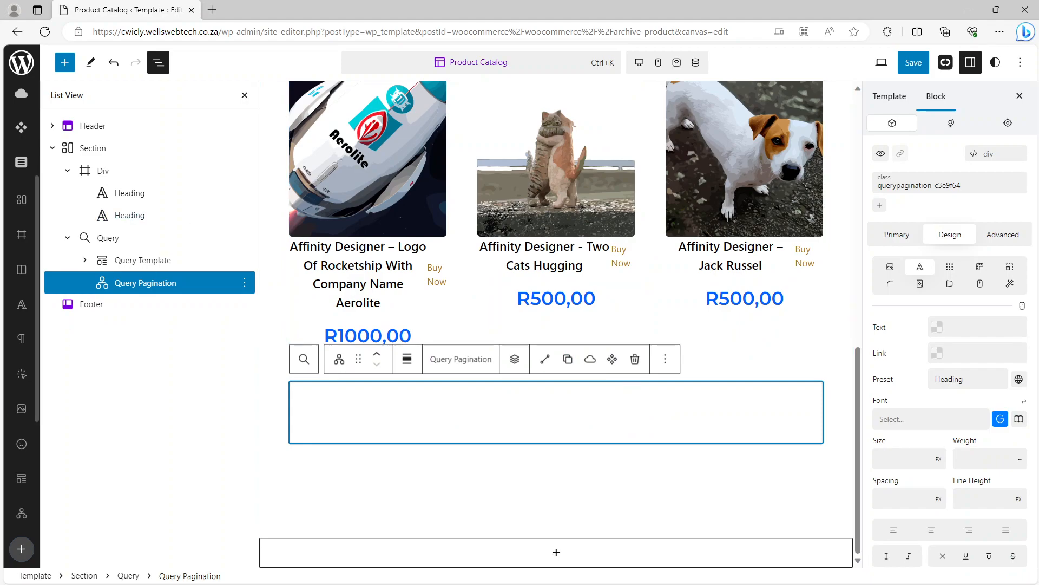
# Switch to the Archive Page documentation and examine the layout settings for the Query Pagination block.
pyautogui.hotkey('alt', 'Tab')
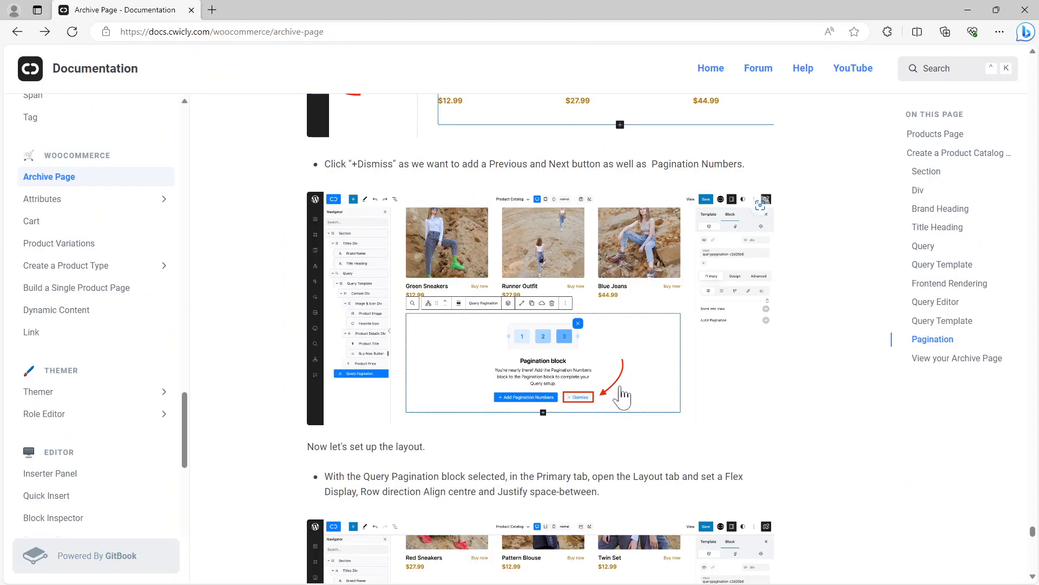
pyautogui.scroll(-3, 623, 396)
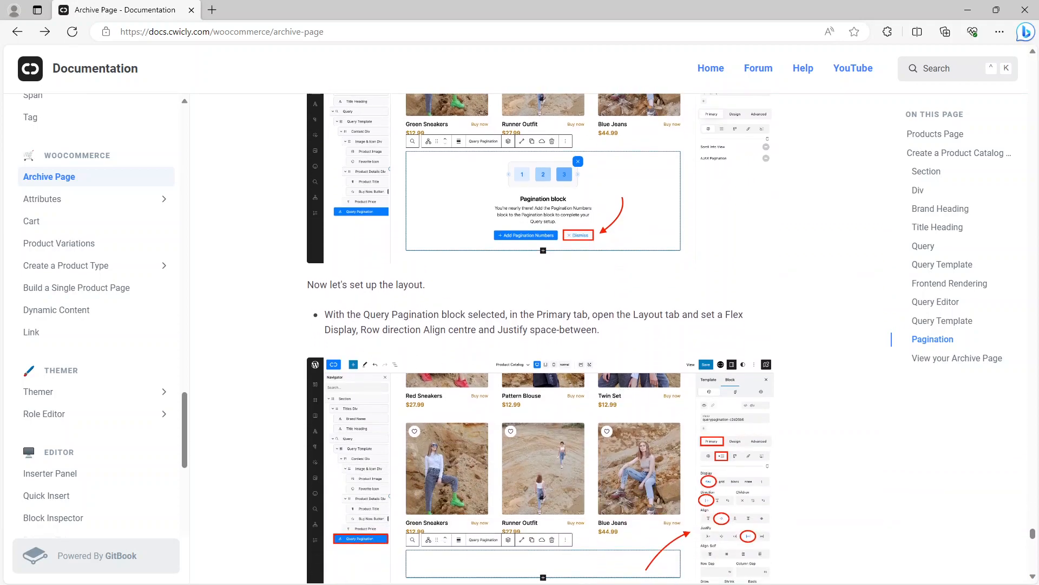
pyautogui.scroll(-2, 541, 325)
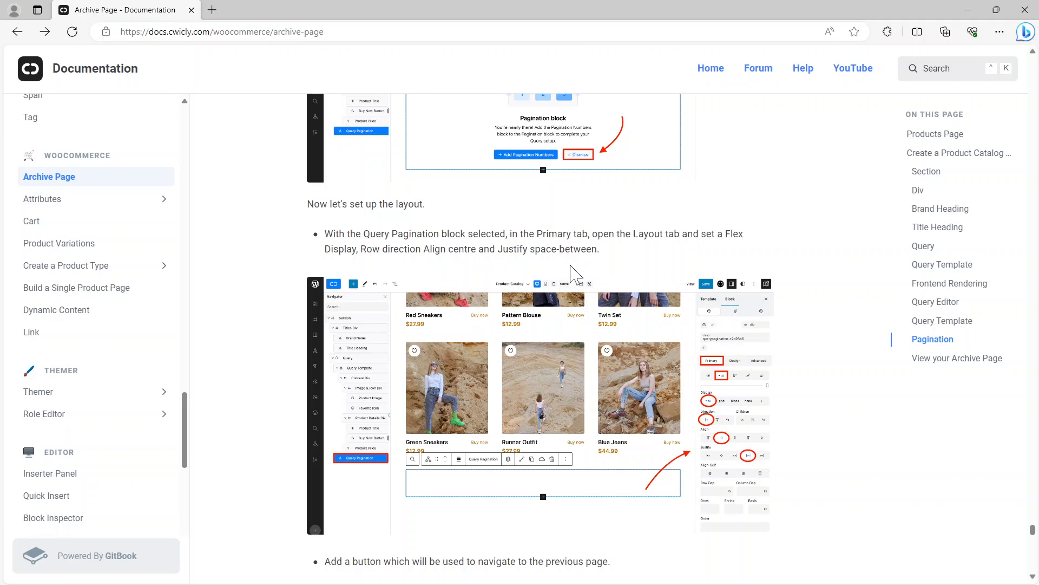
pyautogui.click(657, 351)
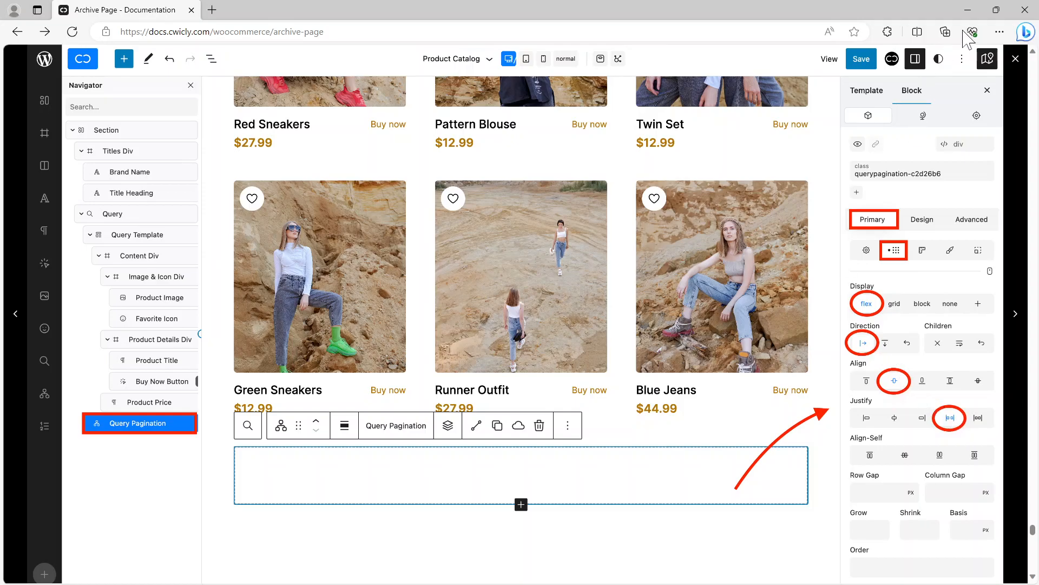
# Return to the site editor, set Query Pagination's layout to flex, row direction, centre align and space-between justify, and save the template.
pyautogui.click(960, 13)
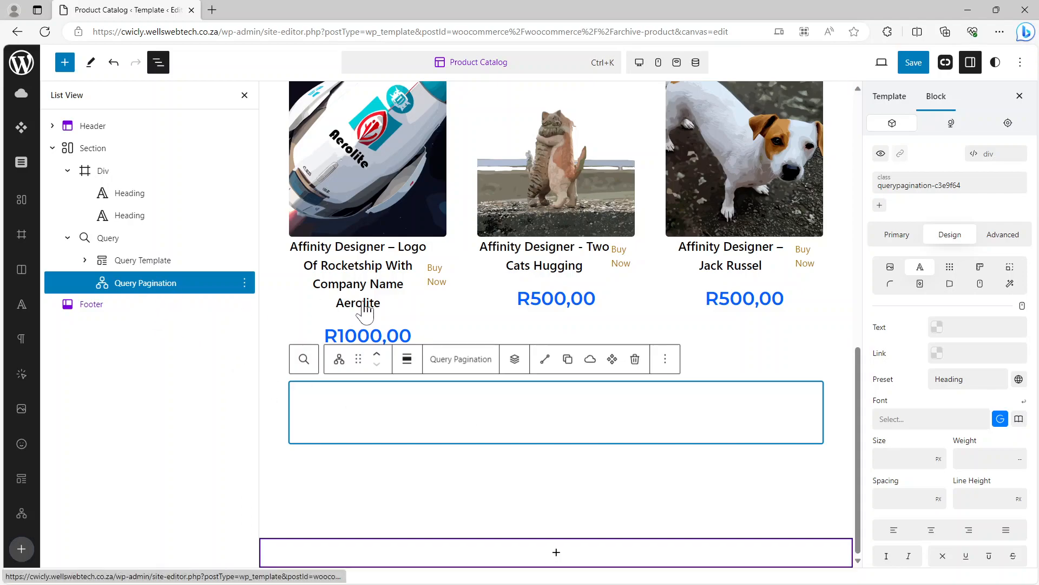
pyautogui.click(896, 235)
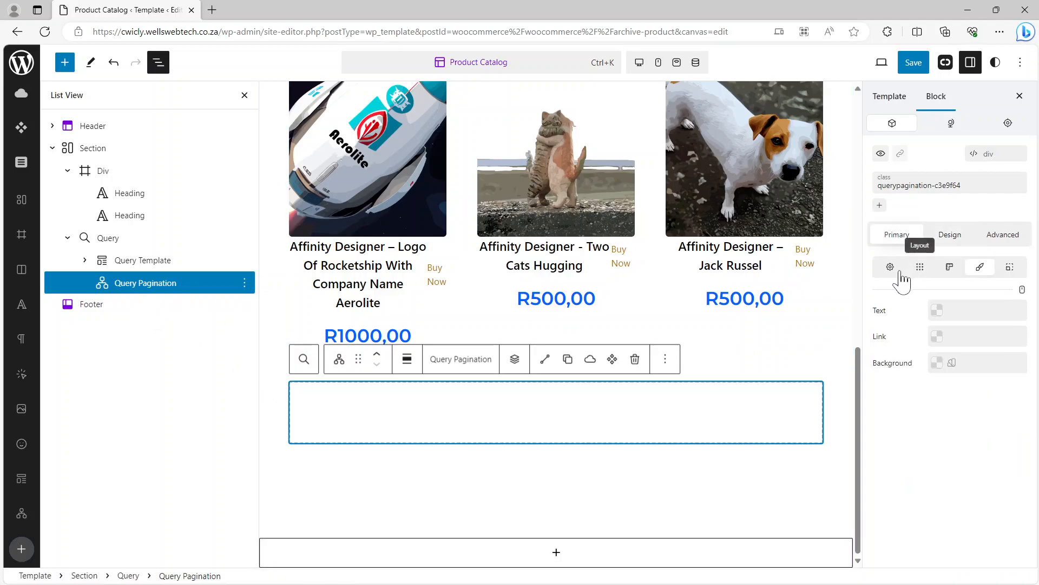
pyautogui.click(920, 268)
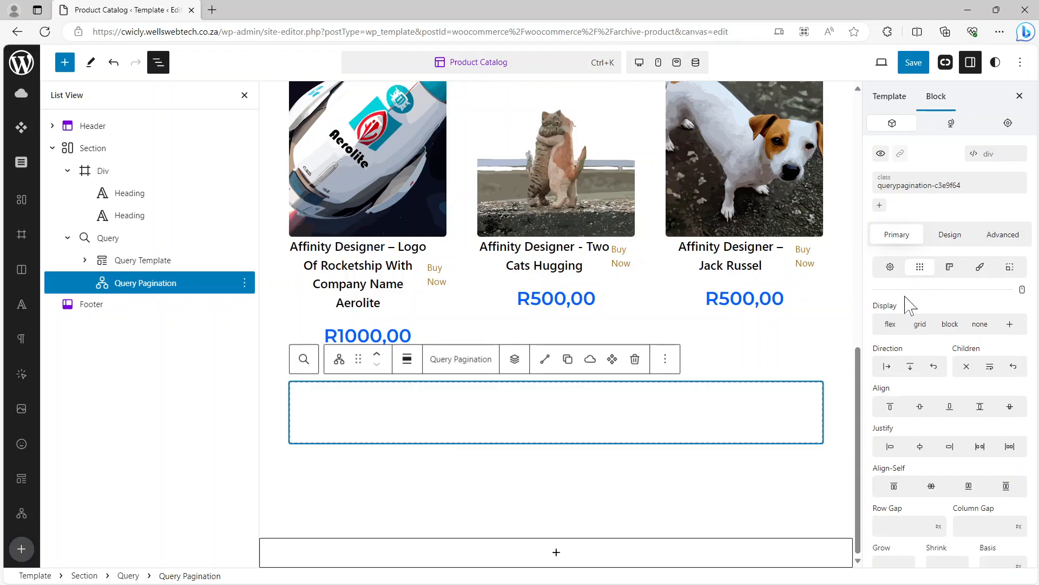
pyautogui.click(891, 325)
pyautogui.click(888, 367)
pyautogui.click(920, 407)
pyautogui.click(980, 446)
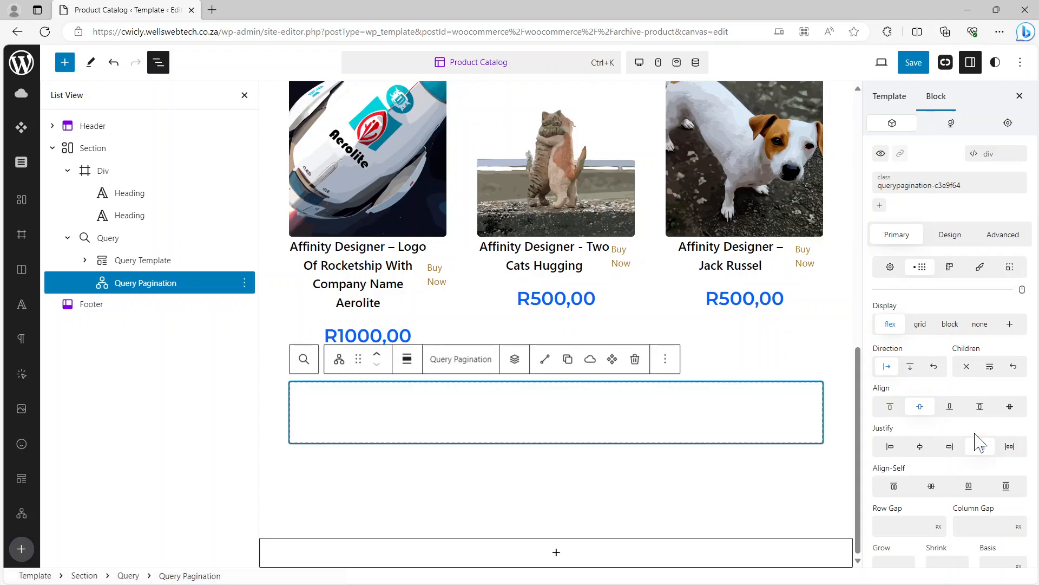
pyautogui.click(905, 71)
pyautogui.click(907, 65)
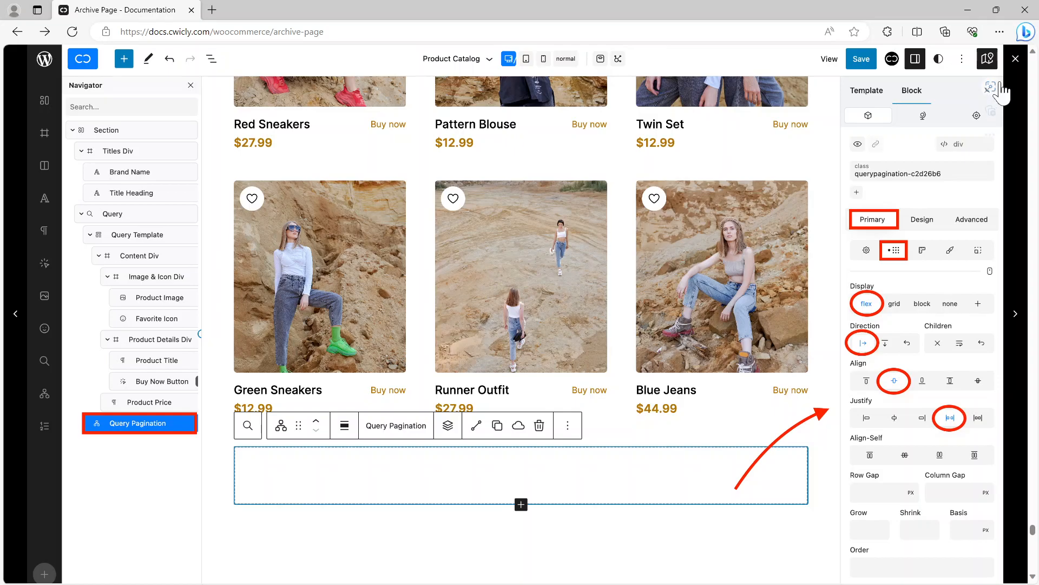
# Examine the Archive Page documentation on adding, naming and labelling the previous-page button.
pyautogui.click(1016, 60)
pyautogui.scroll(-4, 542, 357)
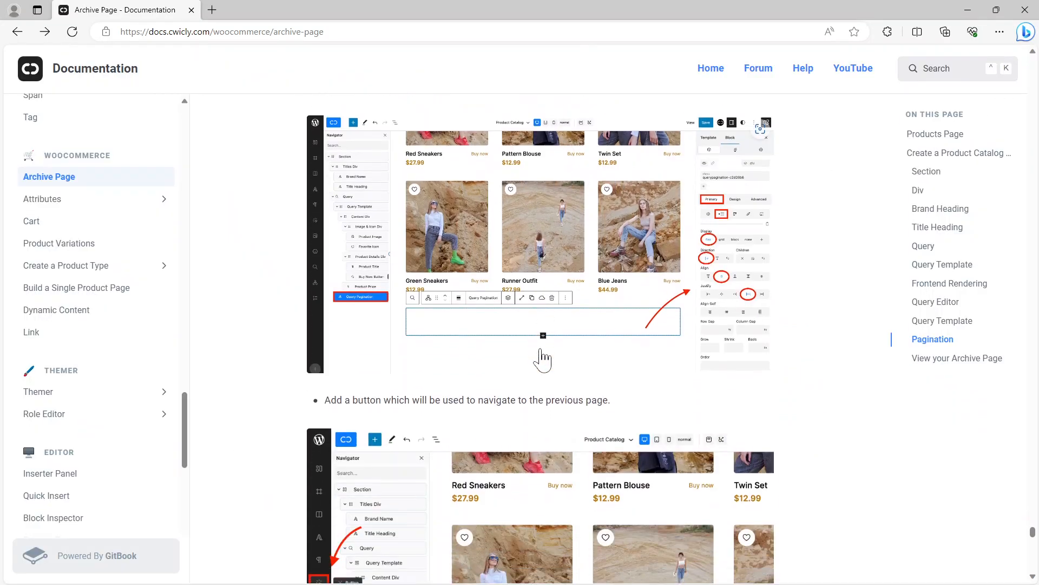
pyautogui.scroll(-2, 461, 327)
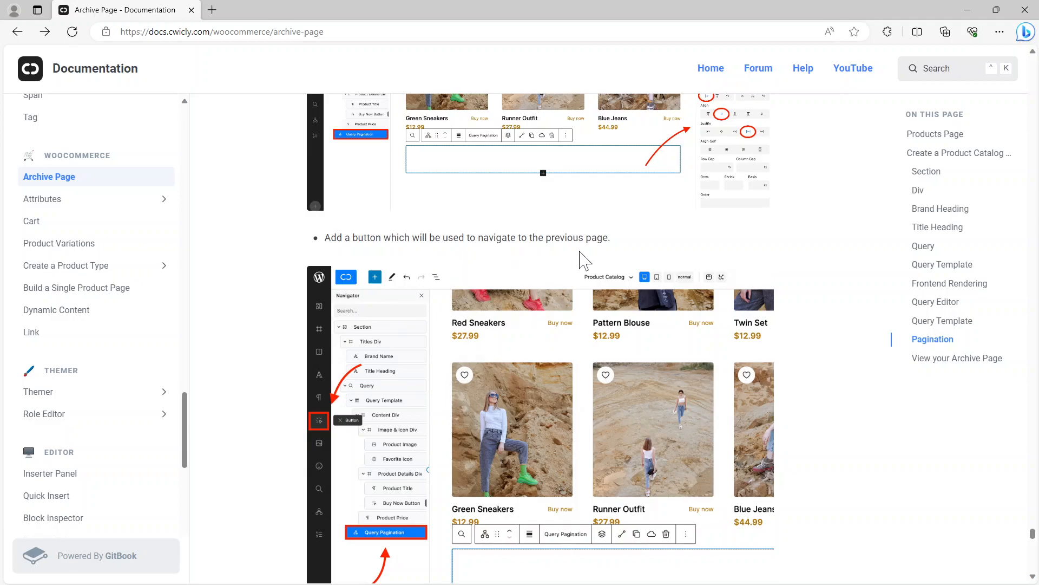
pyautogui.scroll(-5, 580, 253)
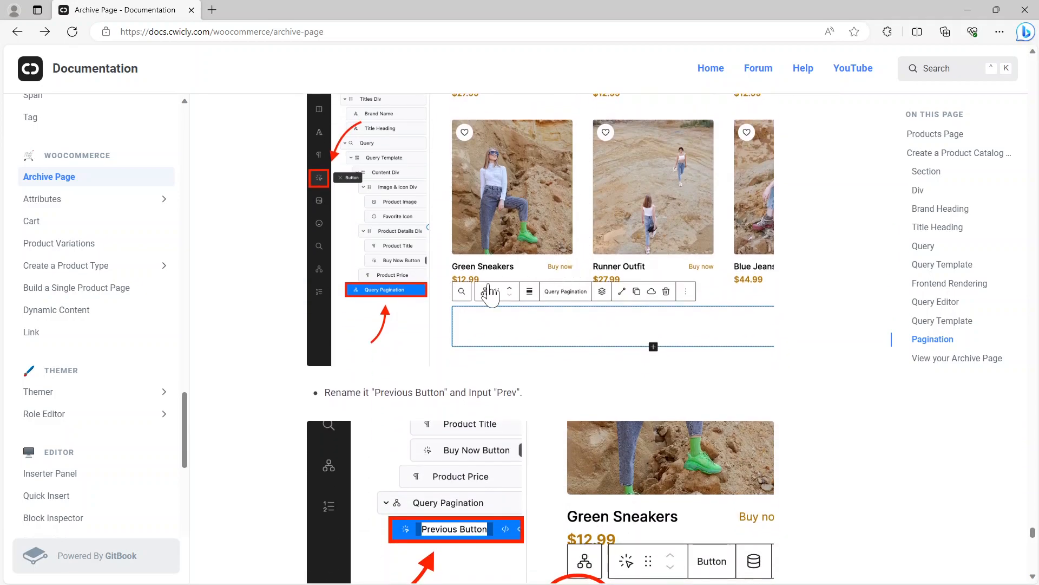
pyautogui.scroll(3, 490, 295)
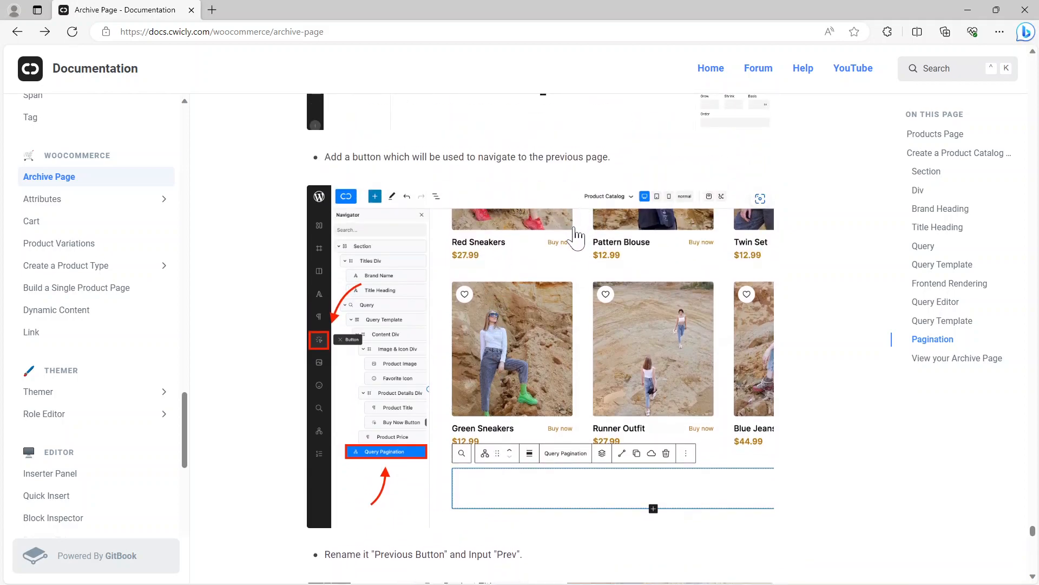
pyautogui.scroll(-6, 577, 237)
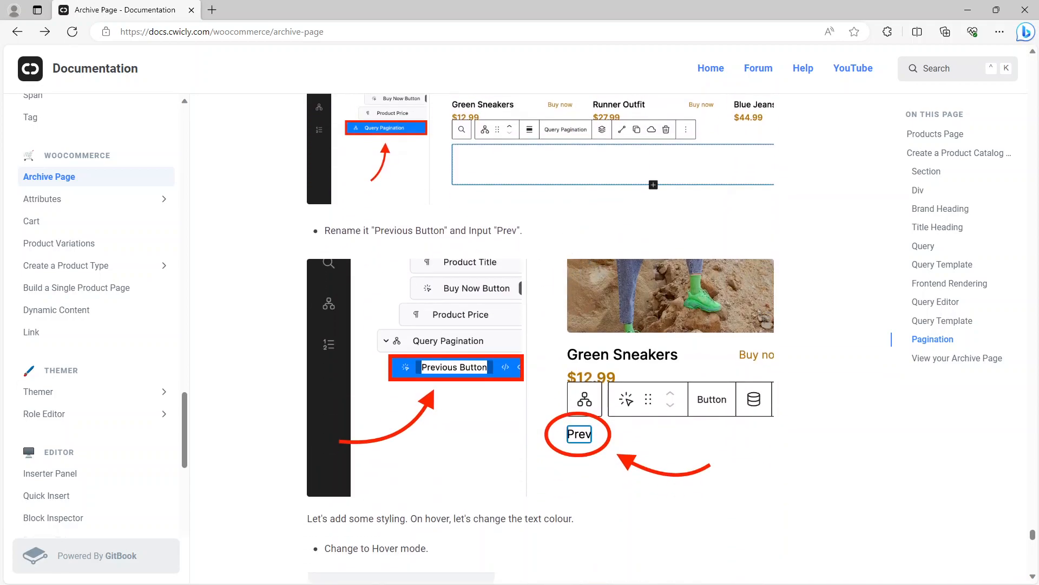
# Return to the site editor, add a Button with the text "Prev" inside Query Pagination and save the template.
pyautogui.hotkey('alt', 'Tab')
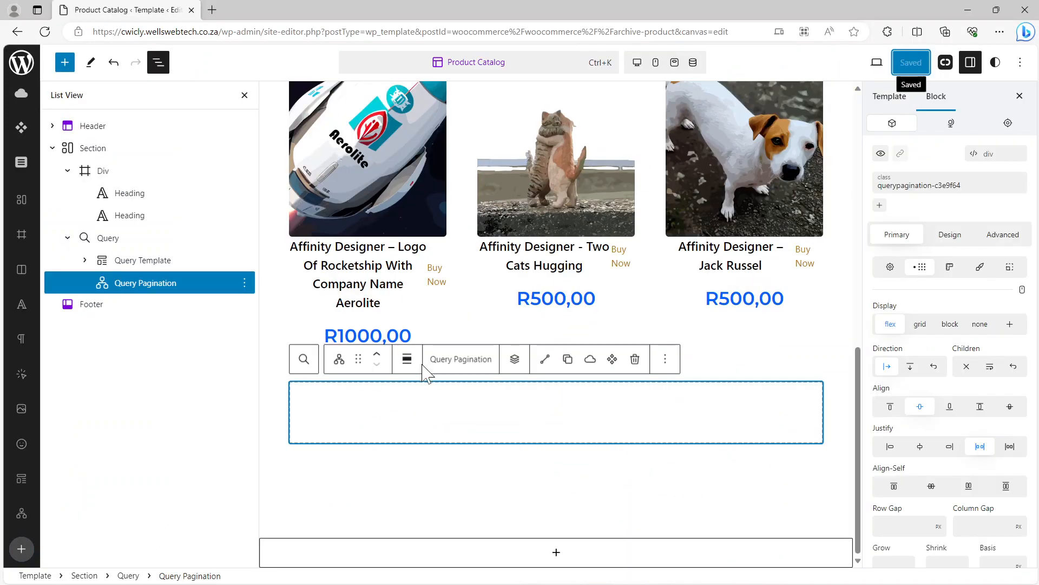
pyautogui.click(515, 360)
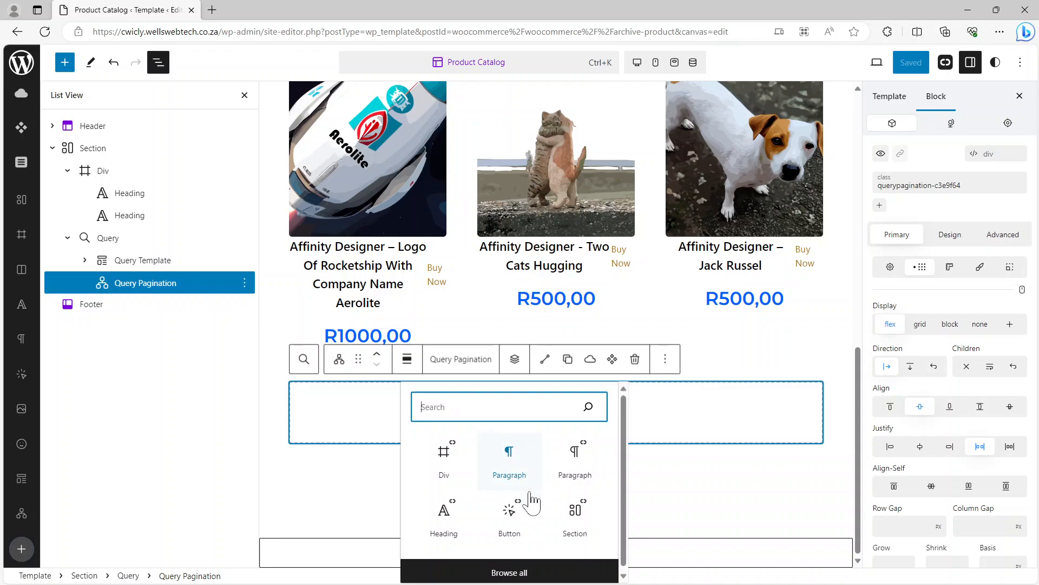
pyautogui.click(511, 507)
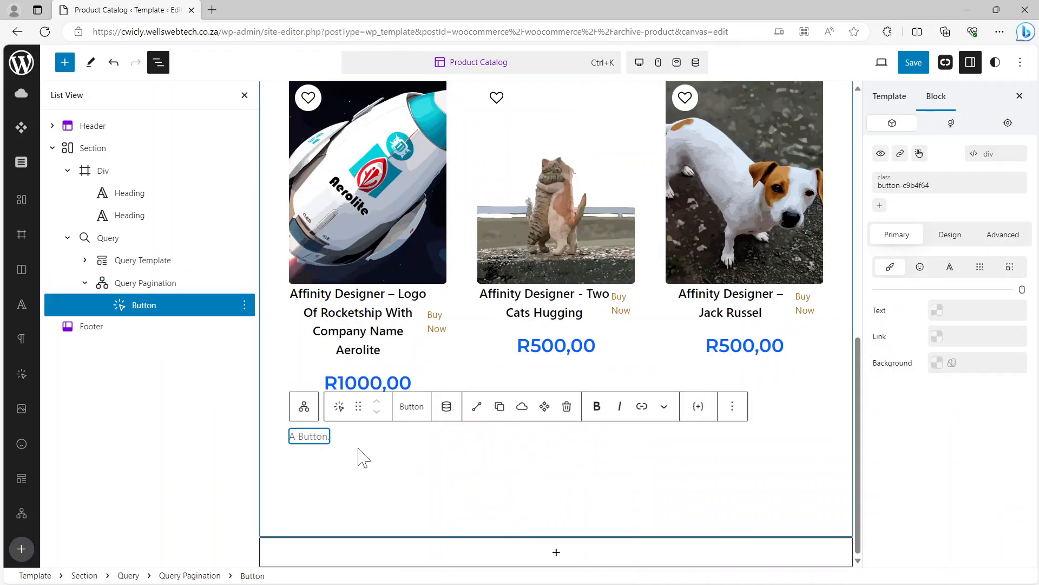
pyautogui.write('Prev')
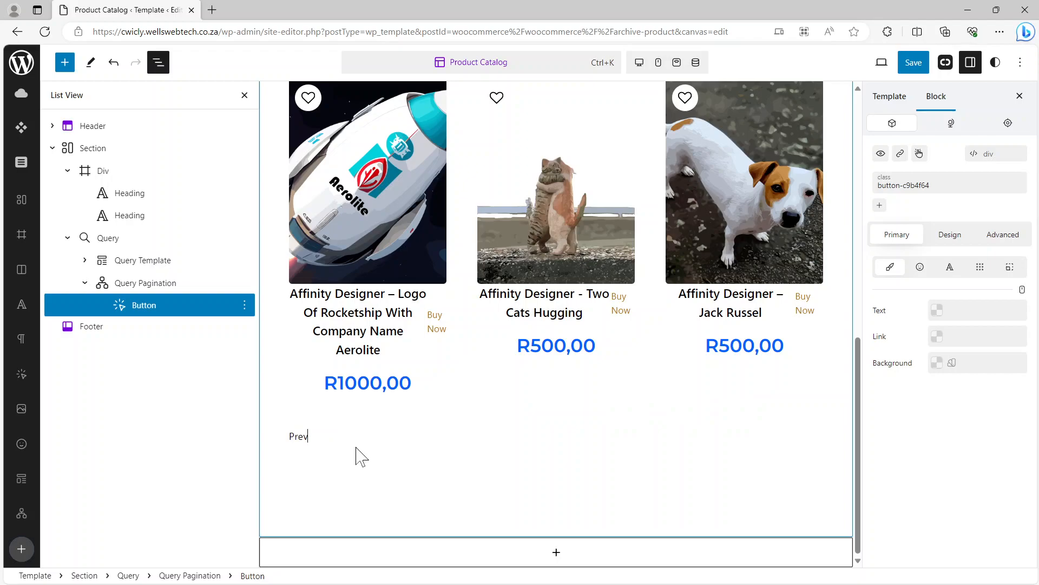
pyautogui.click(914, 63)
pyautogui.click(909, 63)
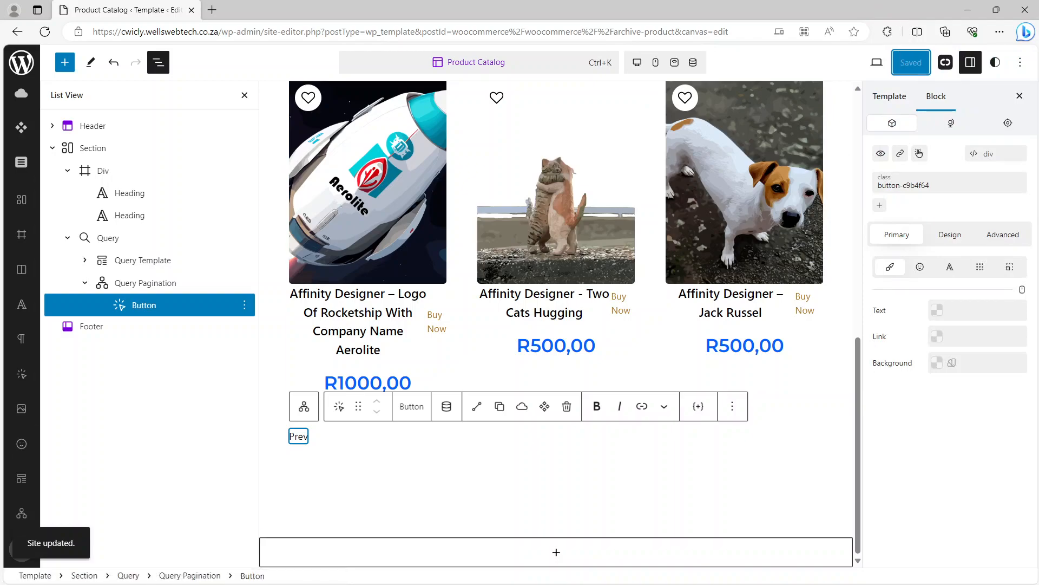
# Examine the Archive Page documentation on giving the previous-page button a hover text colour.
pyautogui.hotkey('alt', 'Tab')
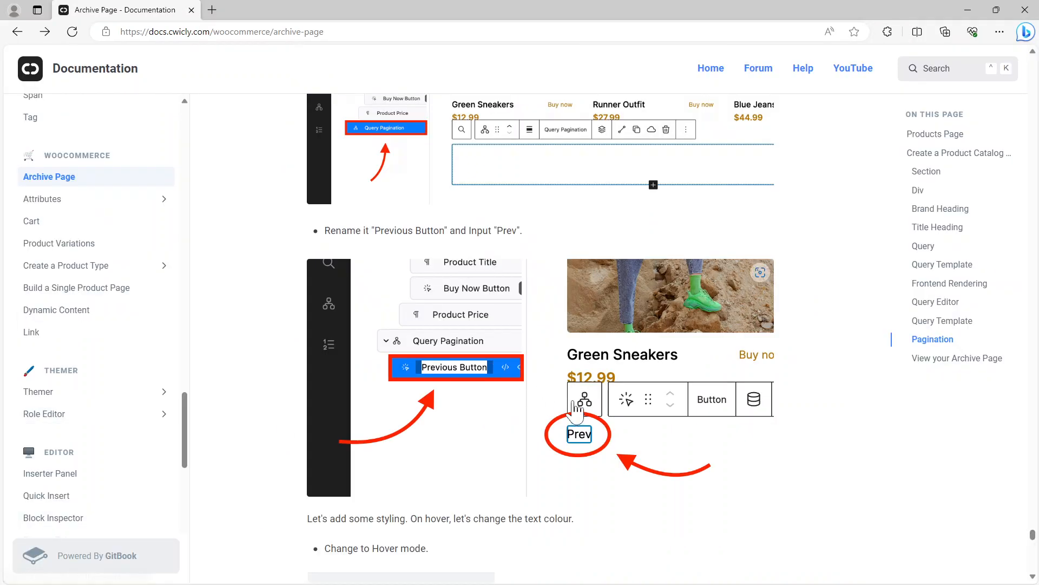
pyautogui.scroll(-3, 566, 444)
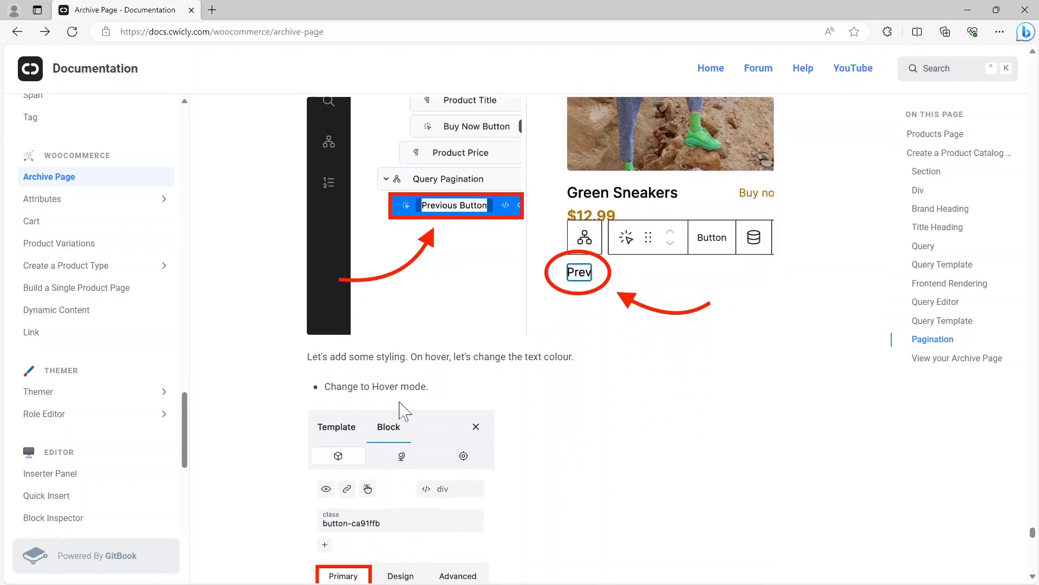
pyautogui.scroll(-5, 521, 373)
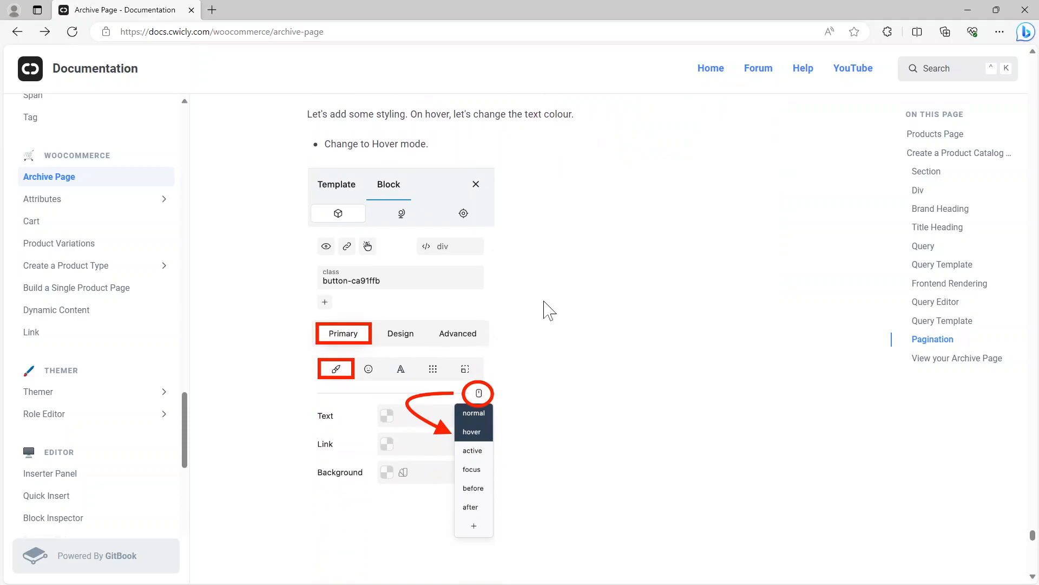
pyautogui.scroll(-2, 587, 302)
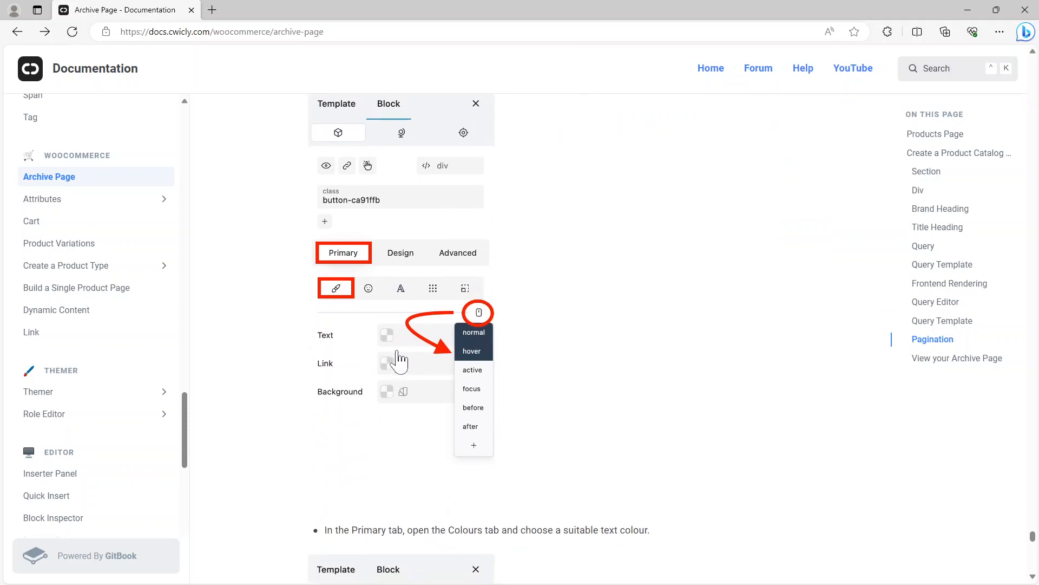
pyautogui.scroll(-3, 544, 347)
pyautogui.scroll(2, 544, 347)
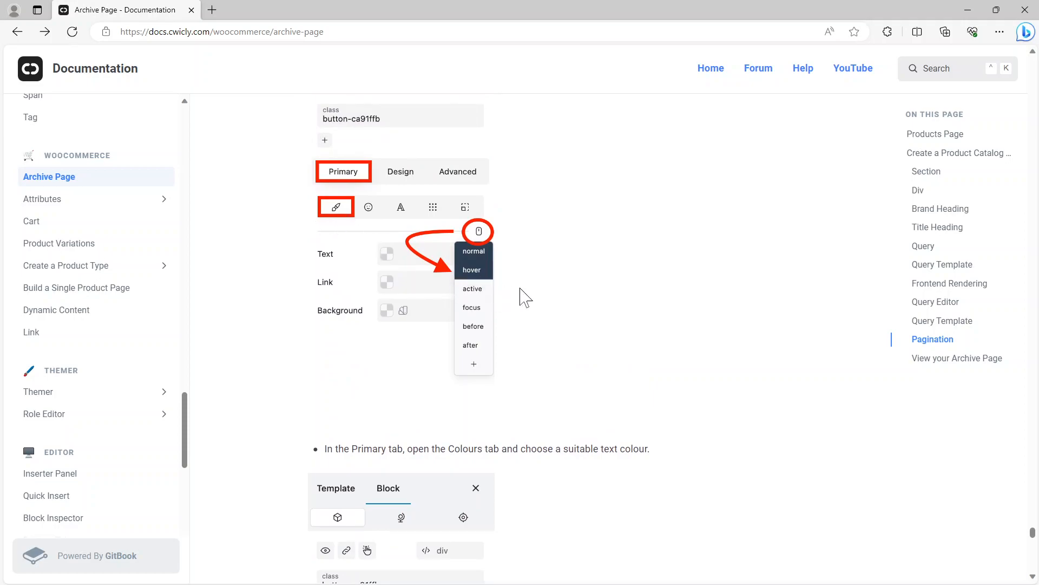
pyautogui.scroll(-5, 547, 297)
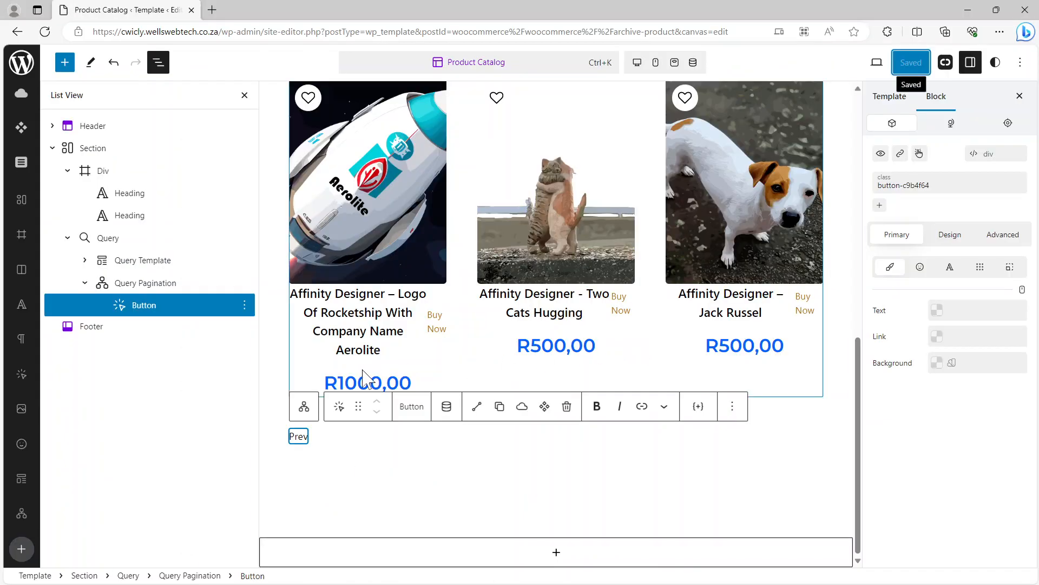
# In the site editor, set the Prev button's hover text colour to #7D7D7D.
pyautogui.click(1023, 290)
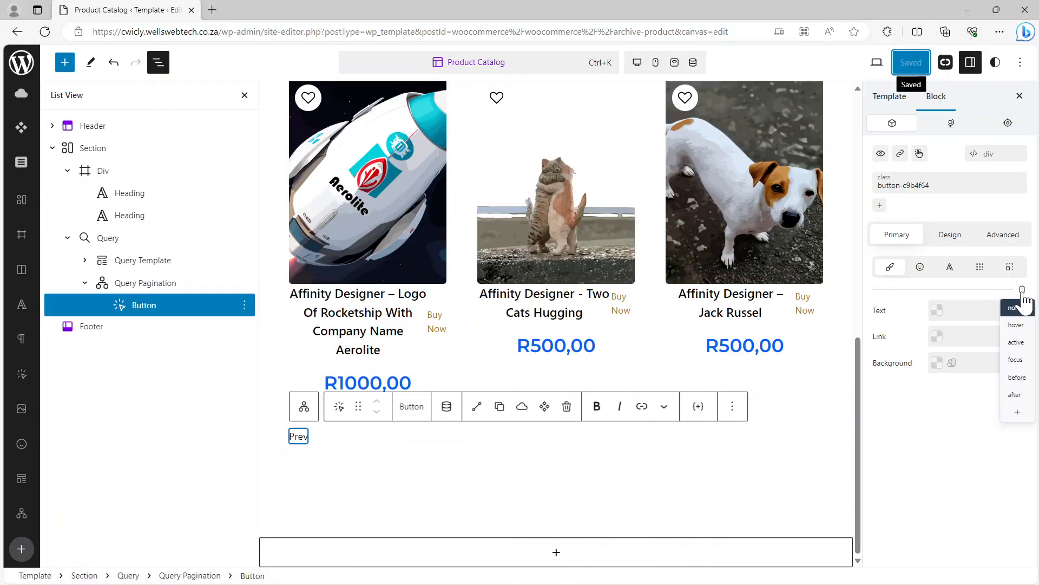
pyautogui.click(1016, 324)
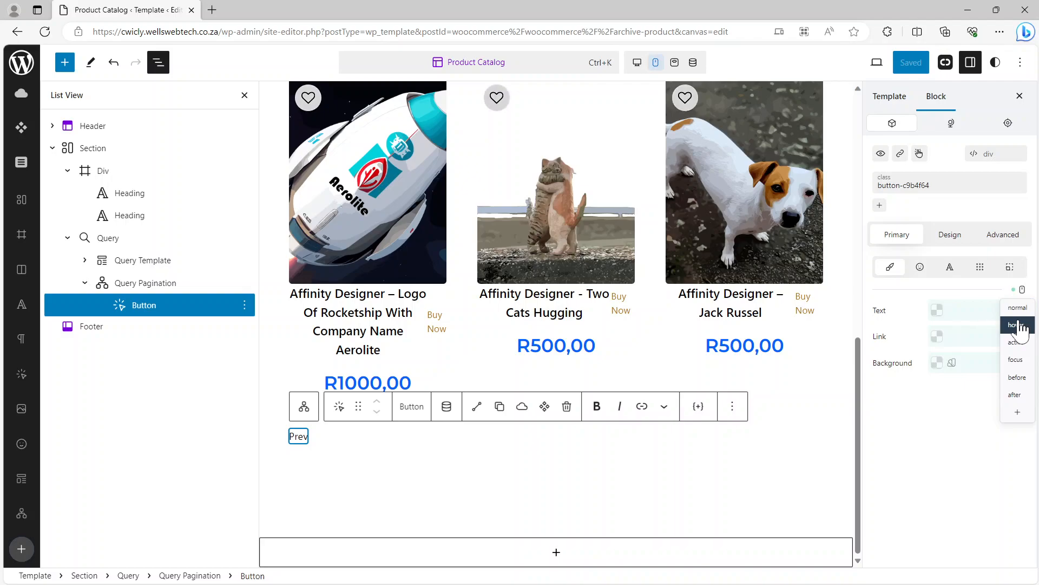
pyautogui.click(937, 312)
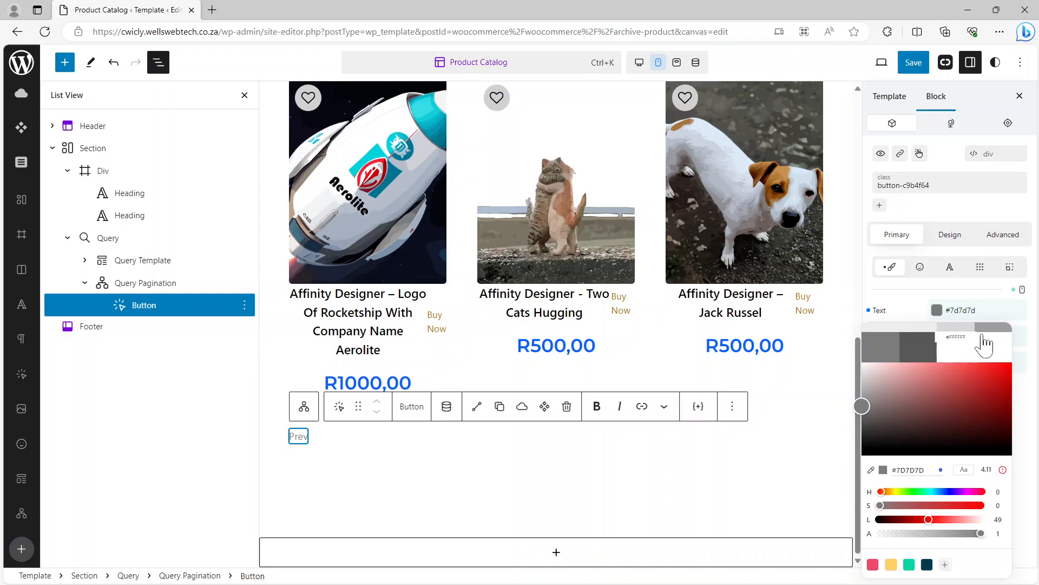
# Switch the Prev button's styling back to the normal state and save the Product Catalog template.
pyautogui.click(1022, 289)
pyautogui.click(1016, 324)
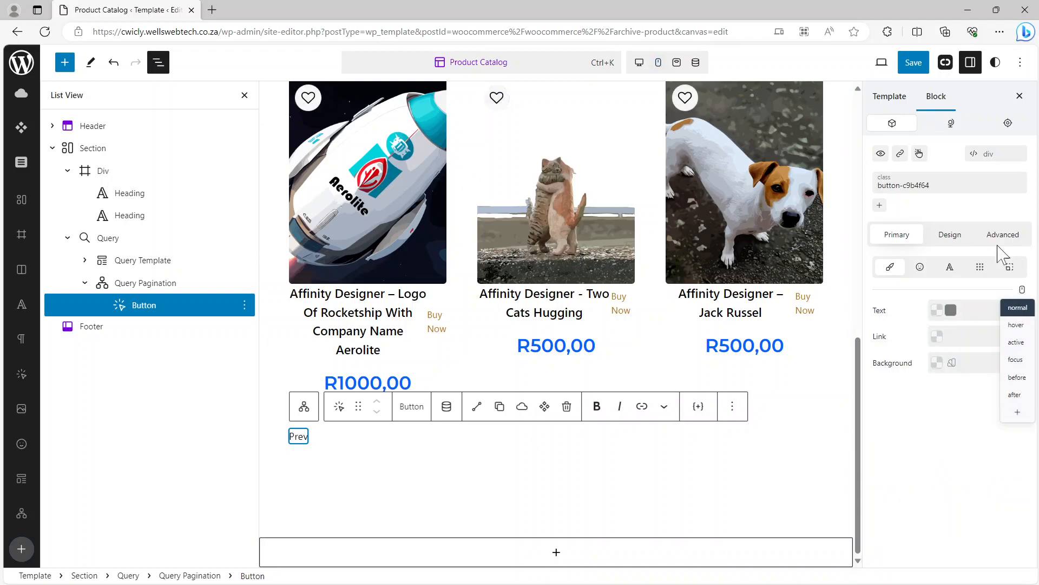
pyautogui.click(914, 62)
pyautogui.click(909, 62)
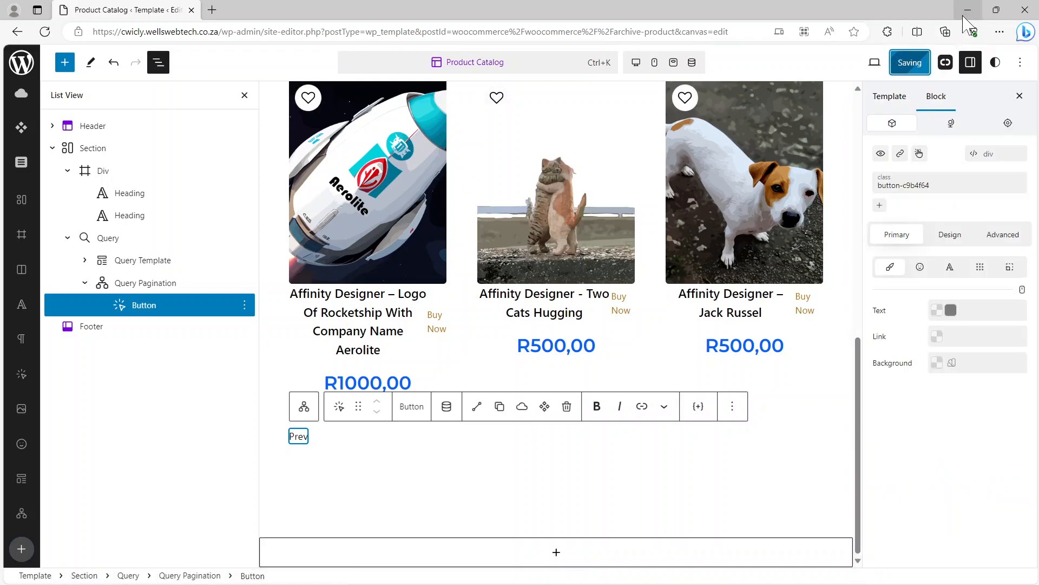
# Switch to the Archive Page documentation and examine how to add a transition and its duration to the previous-page button.
pyautogui.hotkey('alt', 'Tab')
pyautogui.scroll(-3, 592, 343)
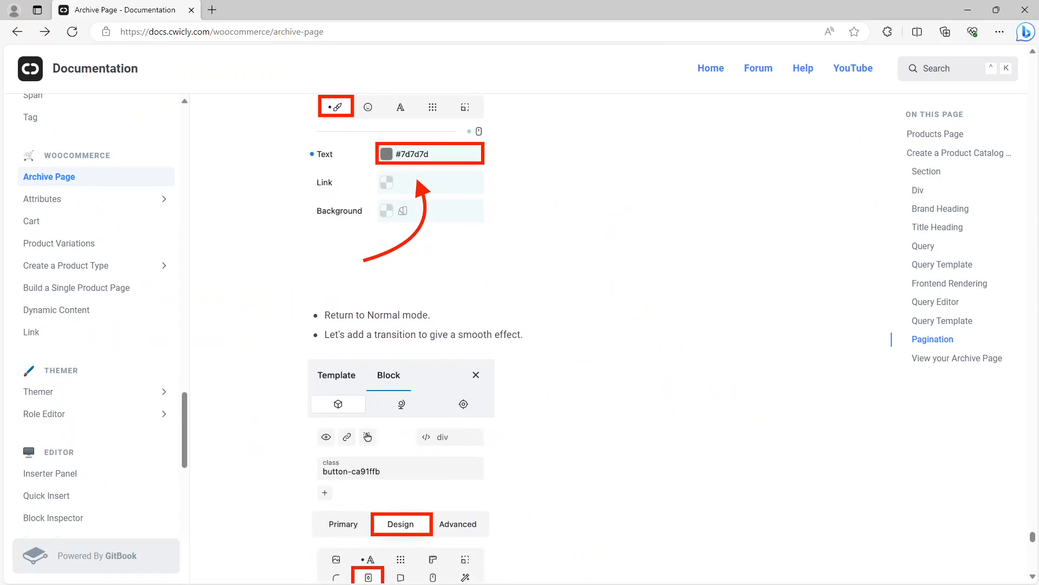
pyautogui.scroll(-2, 430, 274)
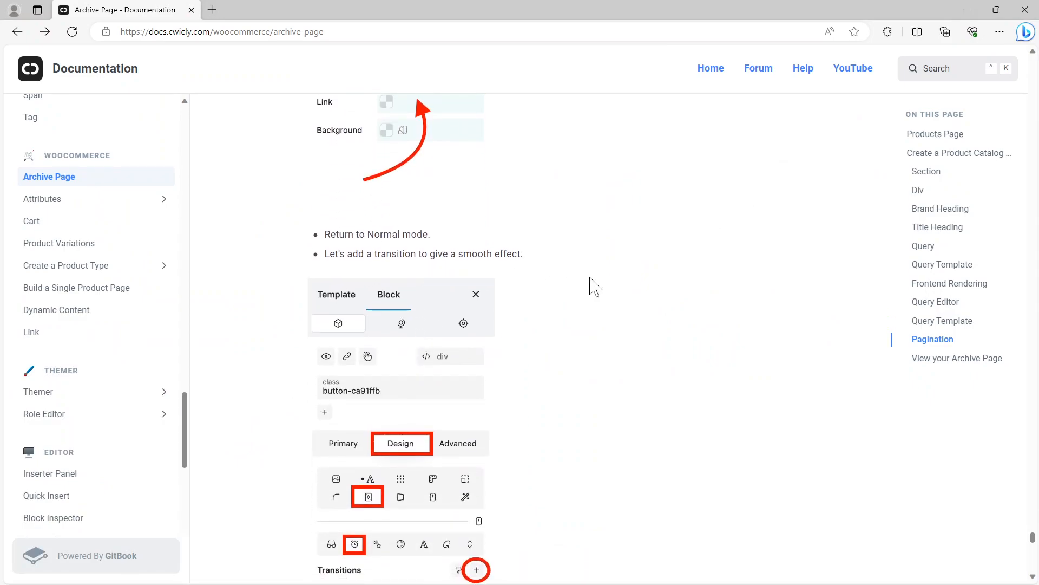
pyautogui.scroll(-3, 595, 285)
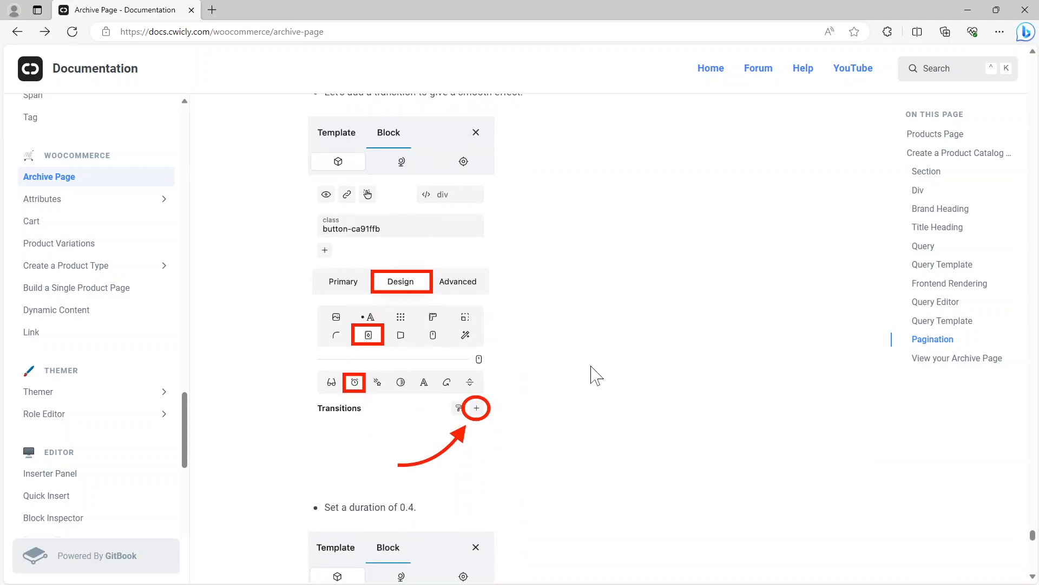
pyautogui.scroll(-3, 596, 373)
pyautogui.scroll(-5, 606, 384)
pyautogui.scroll(-2, 574, 385)
pyautogui.click(384, 337)
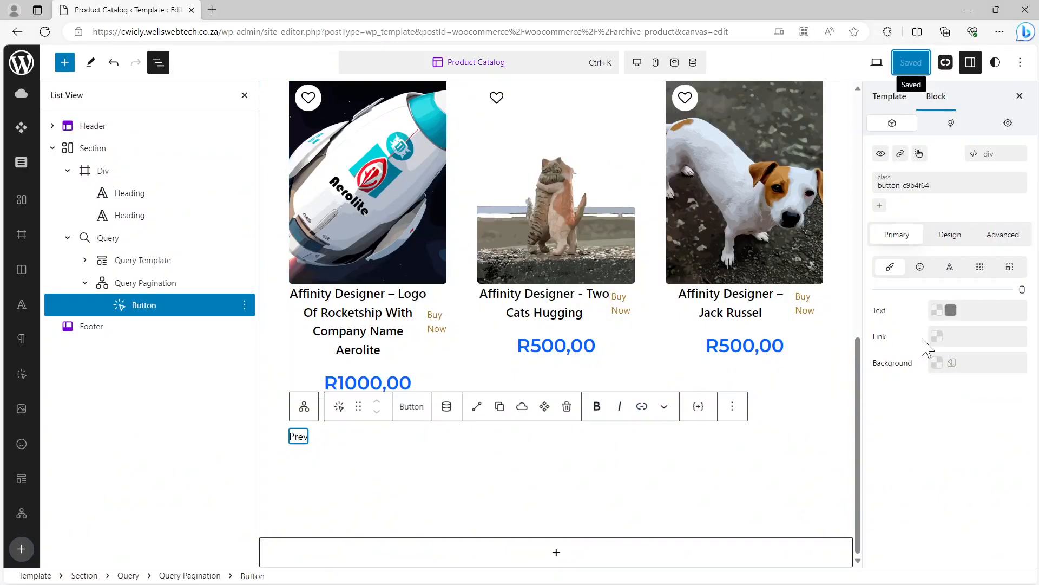
# In the site editor, add a transition with a duration of 0.4 to the Prev button and save the template.
pyautogui.click(1023, 290)
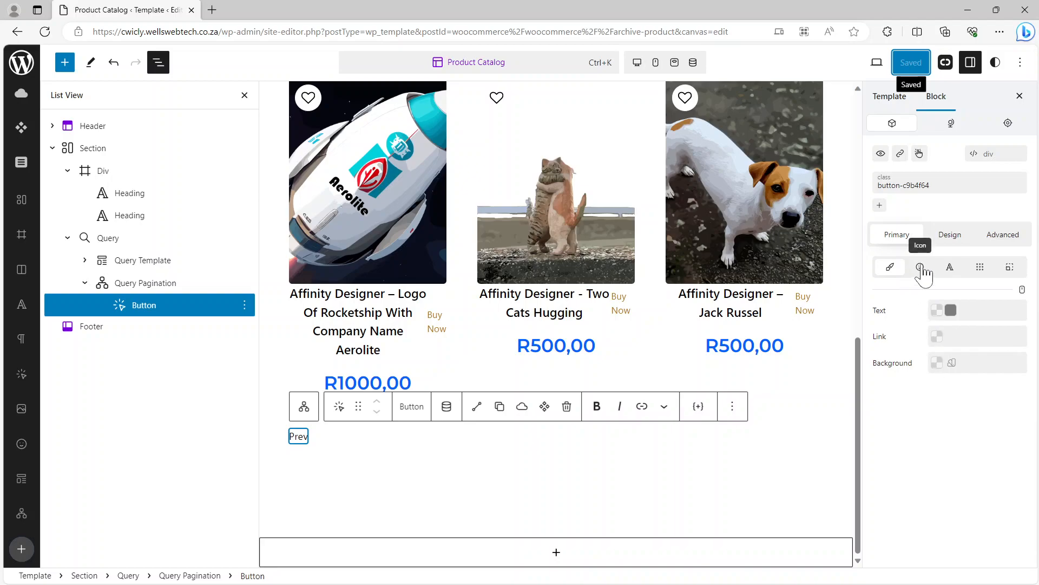
pyautogui.click(948, 238)
pyautogui.click(922, 286)
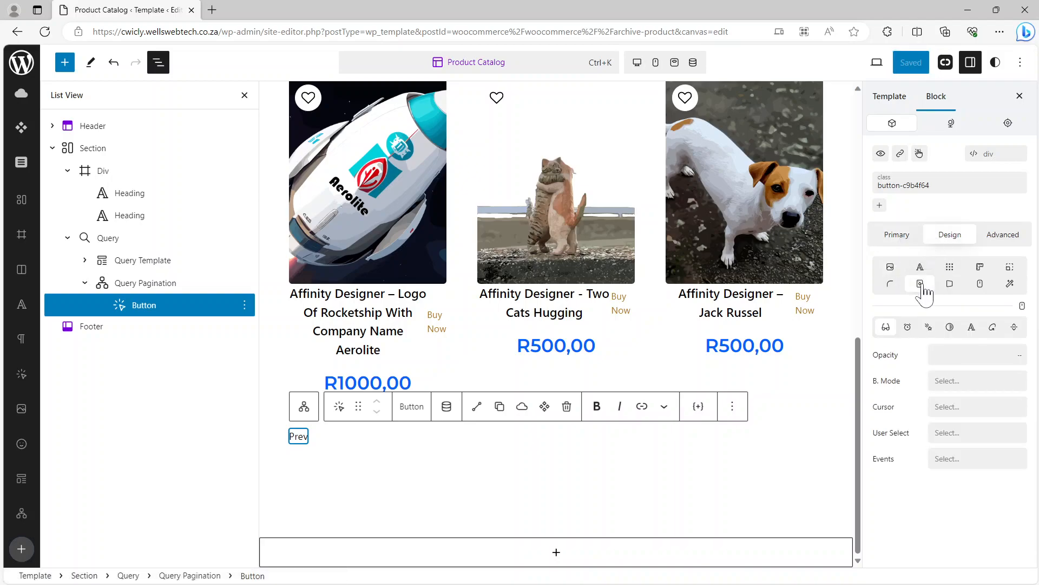
pyautogui.click(909, 327)
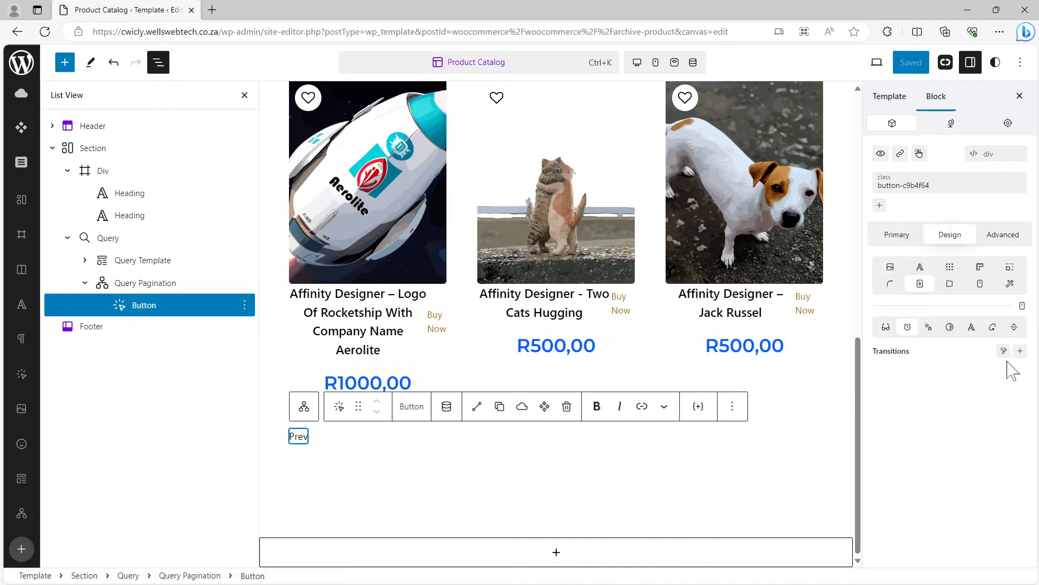
pyautogui.click(1020, 352)
pyautogui.click(983, 387)
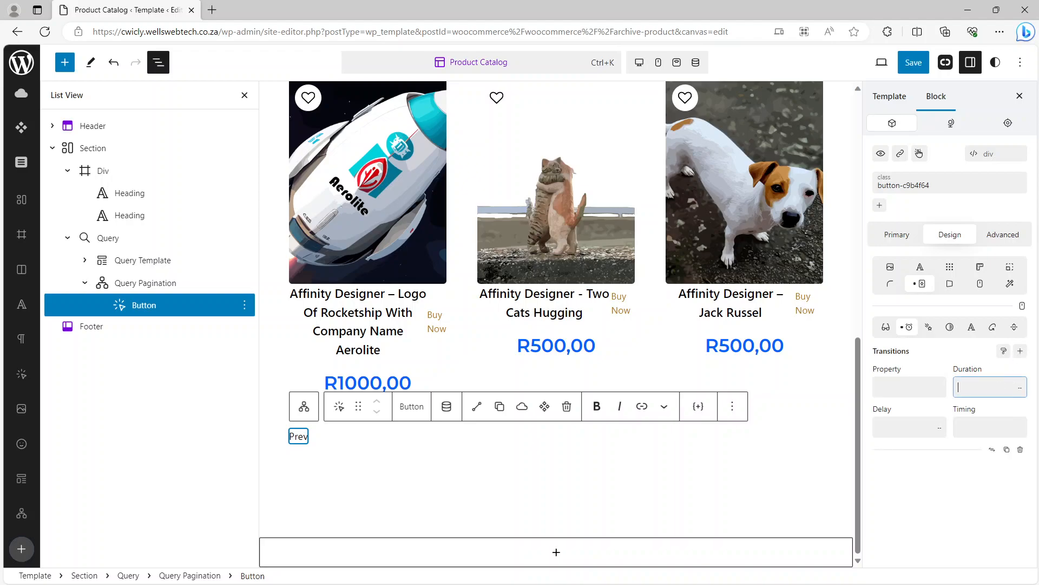
pyautogui.write('0.4')
pyautogui.click(915, 64)
pyautogui.click(913, 65)
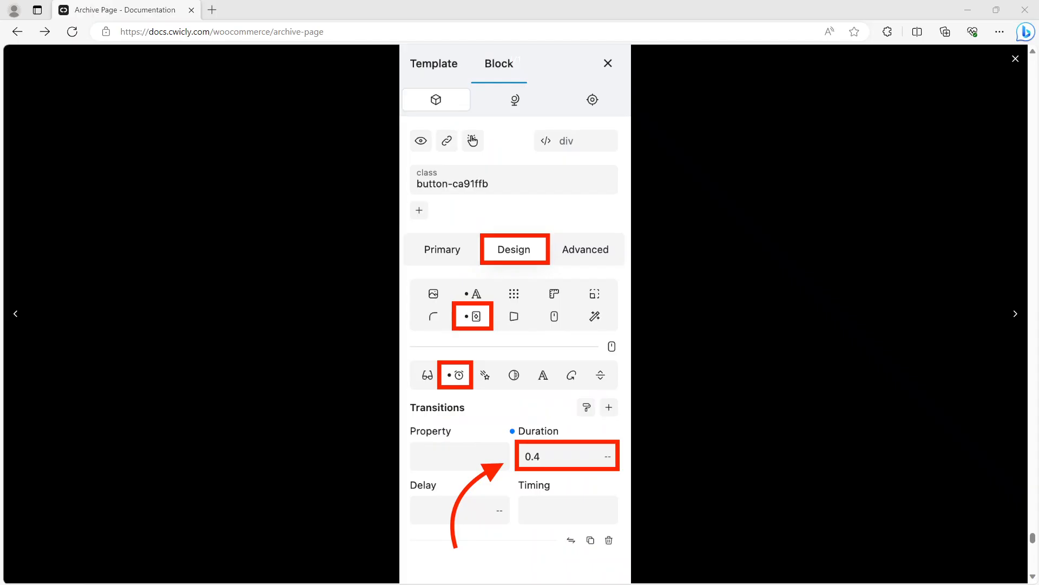
# Examine the Archive Page documentation on the typography size of the previous-page button.
pyautogui.click(1016, 60)
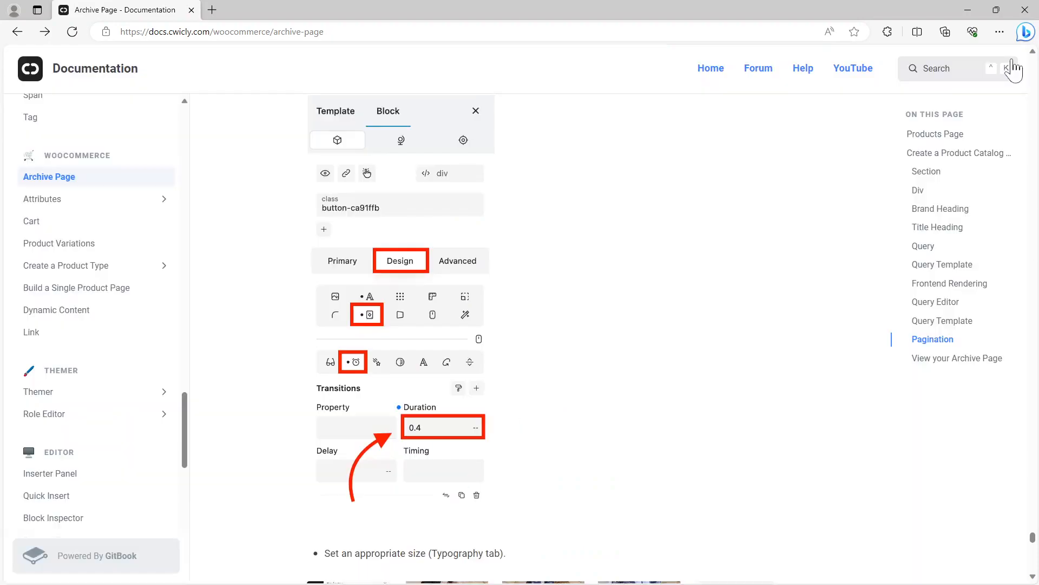
pyautogui.scroll(-5, 671, 316)
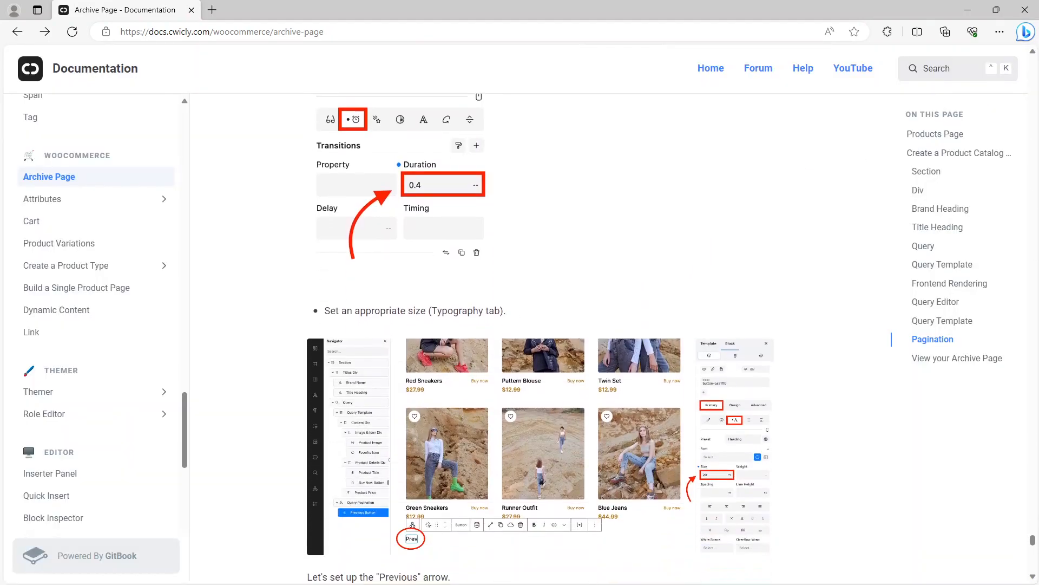
pyautogui.scroll(-3, 674, 323)
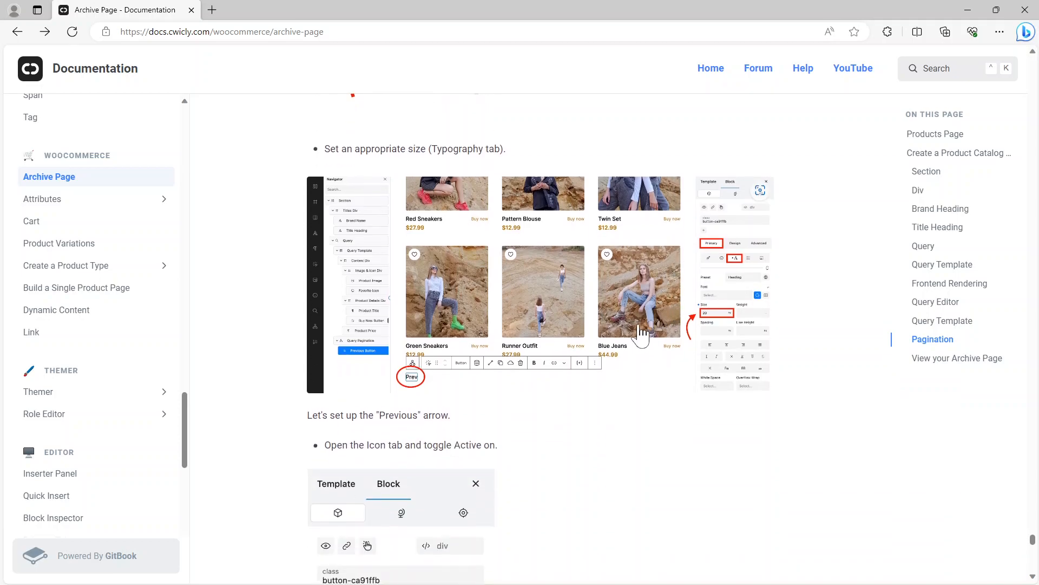
pyautogui.click(640, 321)
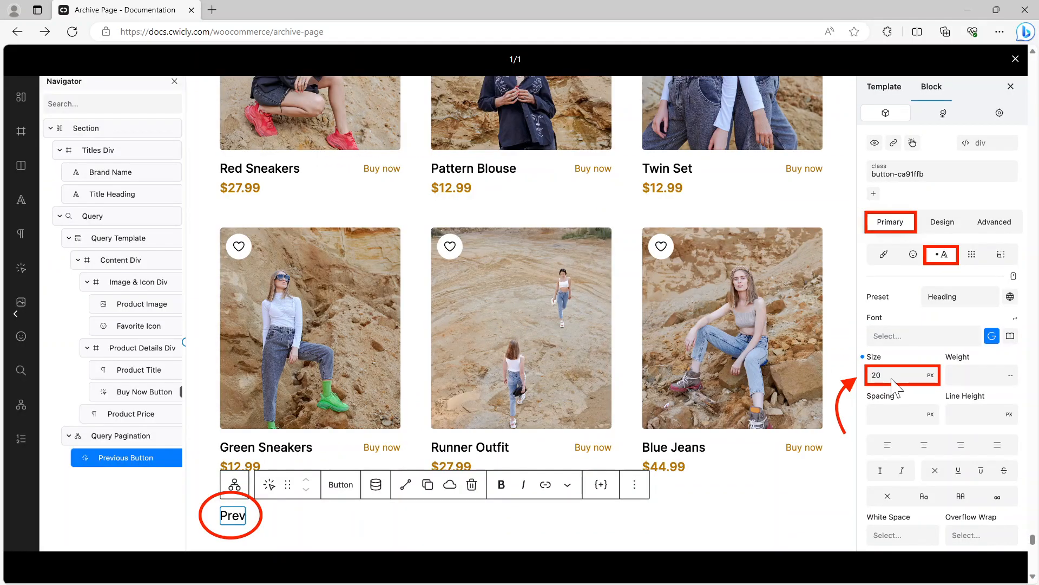
pyautogui.click(1015, 59)
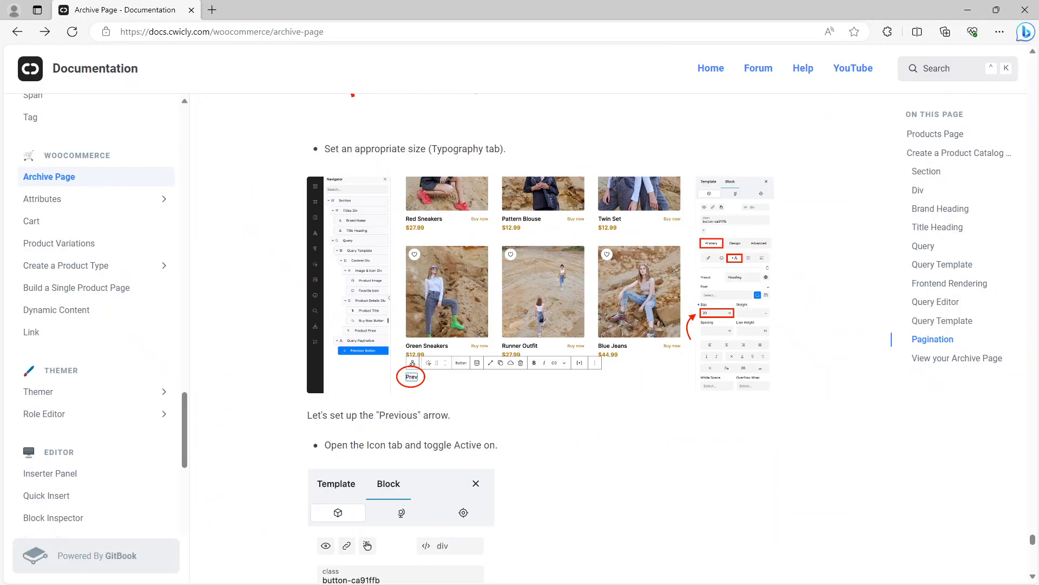
# Return to the site editor, set the Prev button's font size to 20 px and save the template.
pyautogui.hotkey('alt', 'Tab')
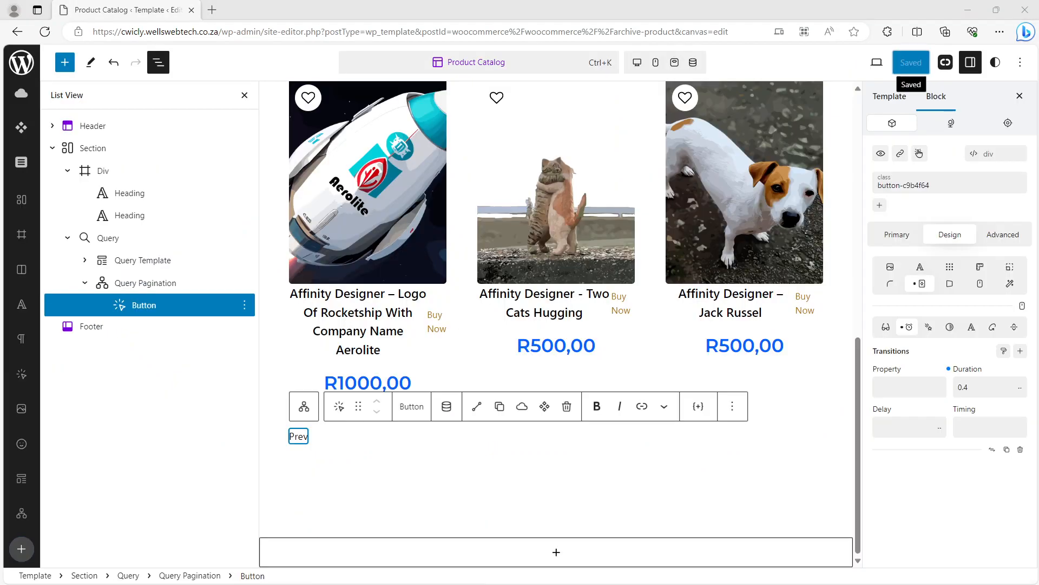
pyautogui.click(920, 266)
pyautogui.click(910, 459)
pyautogui.write('20')
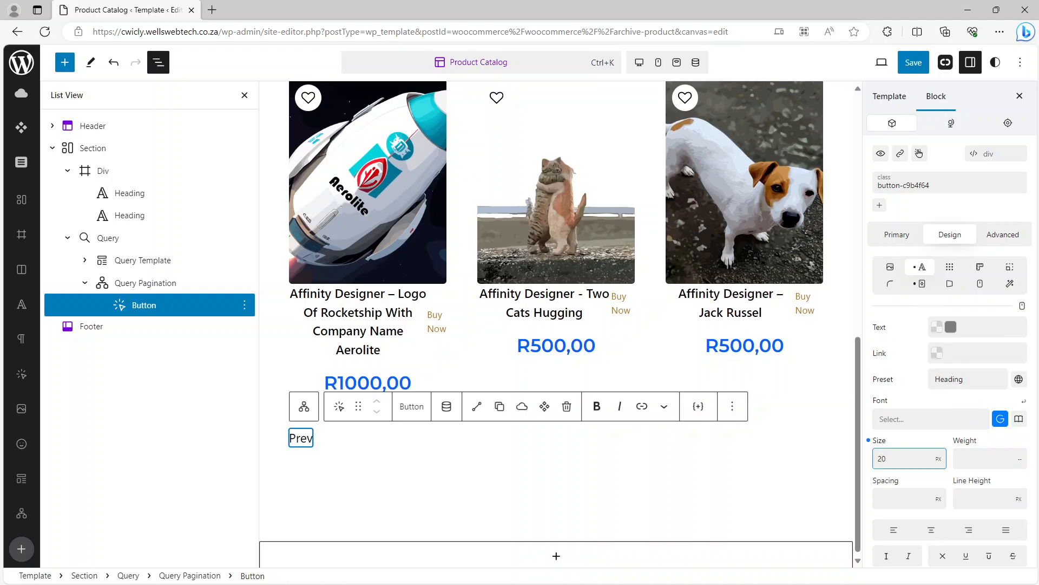
pyautogui.click(914, 62)
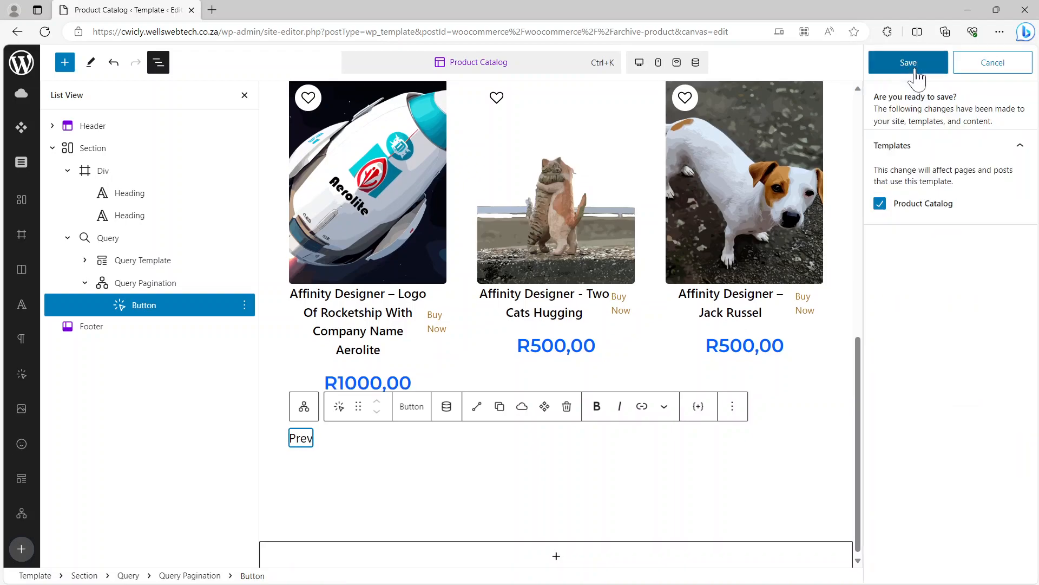
pyautogui.click(909, 64)
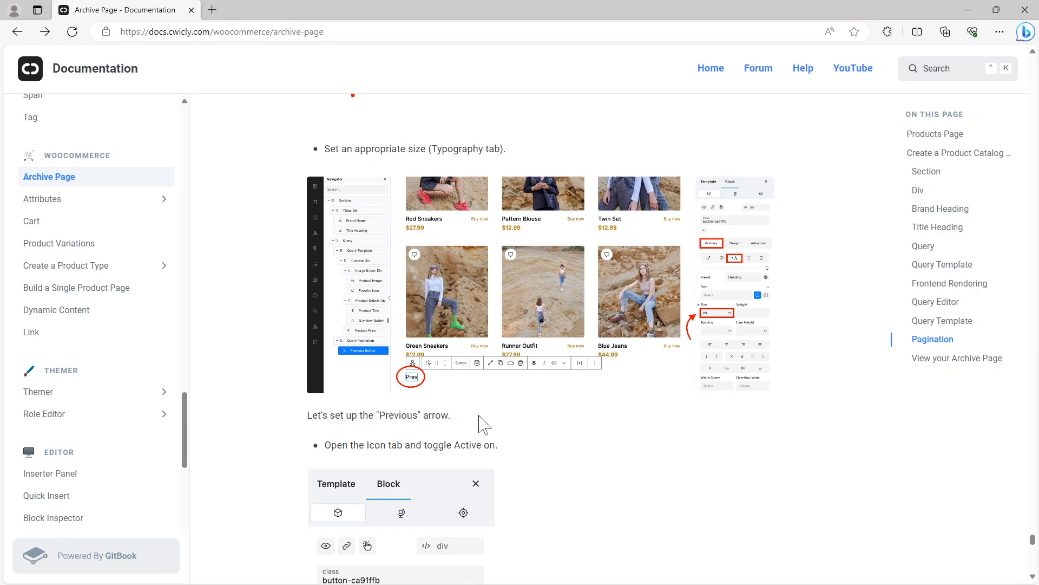
# Examine the Archive Page documentation on activating the previous-page button's icon, choosing an arrow, and setting its size and spacing.
pyautogui.scroll(-4, 484, 423)
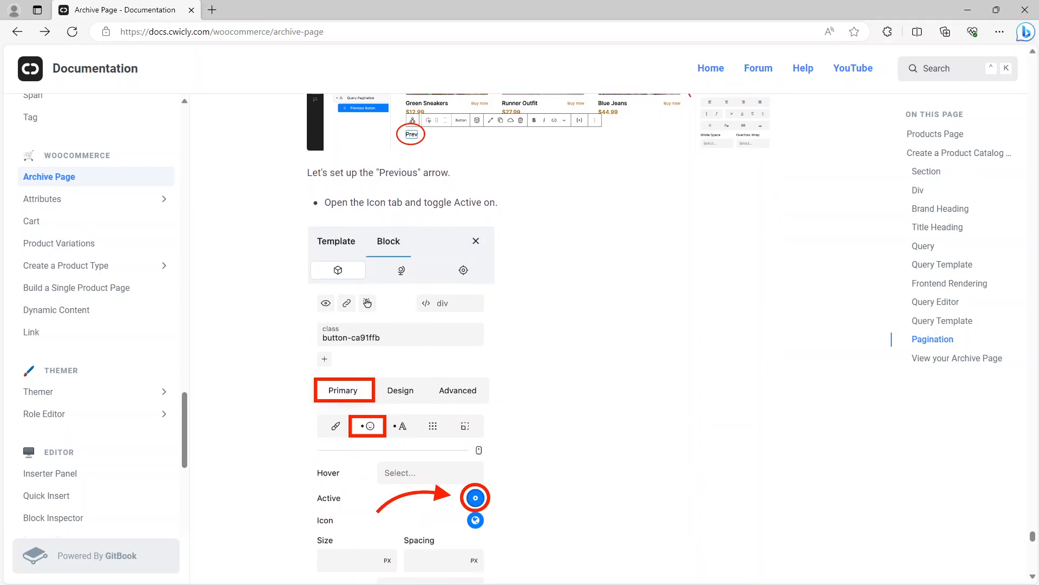
pyautogui.scroll(-3, 595, 379)
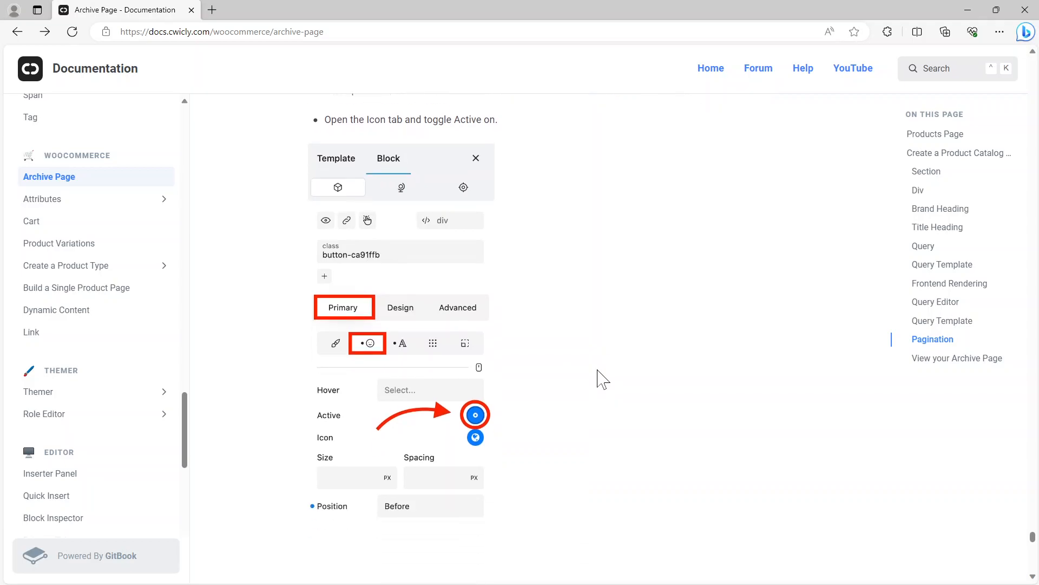
pyautogui.scroll(-1, 571, 382)
pyautogui.scroll(-2, 567, 383)
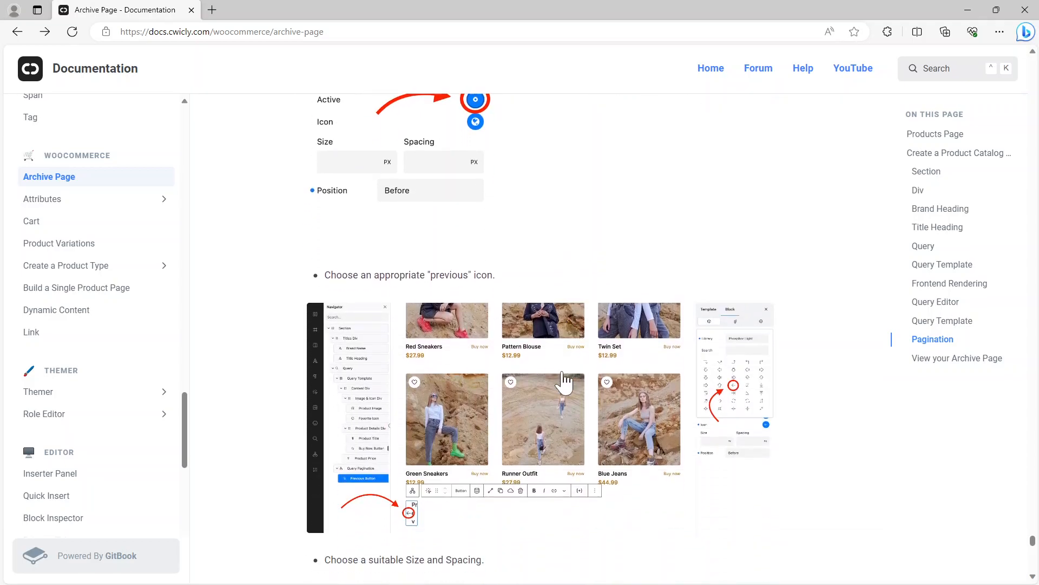
pyautogui.scroll(-6, 537, 339)
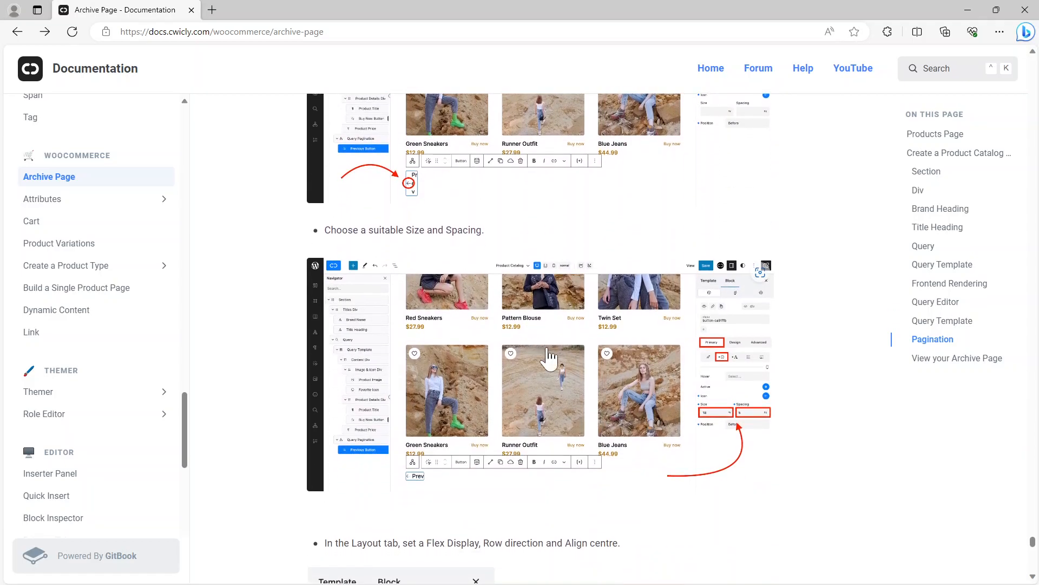
pyautogui.scroll(1, 534, 346)
pyautogui.scroll(-1, 518, 370)
pyautogui.scroll(1, 635, 367)
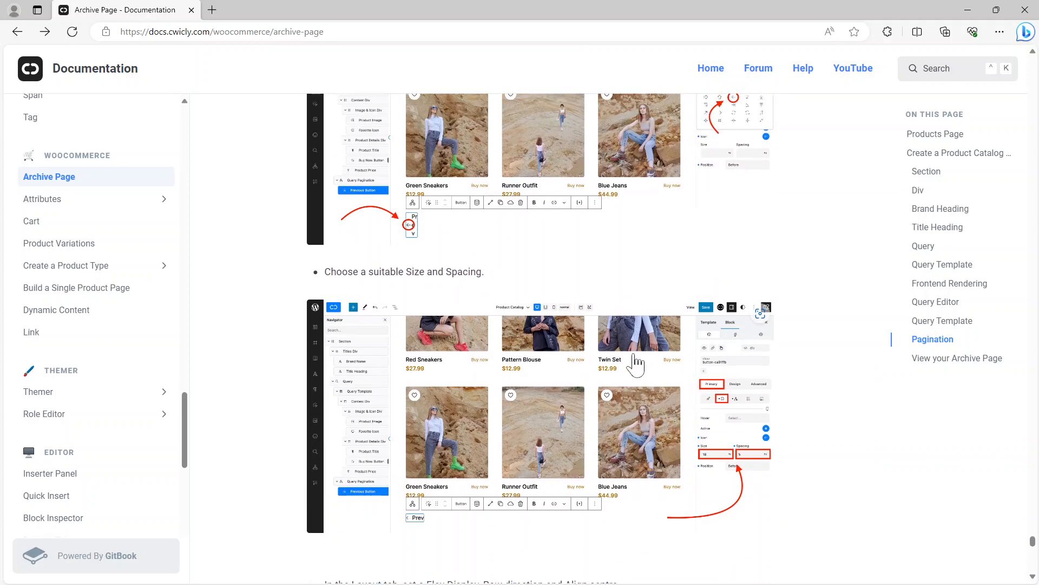
pyautogui.click(608, 228)
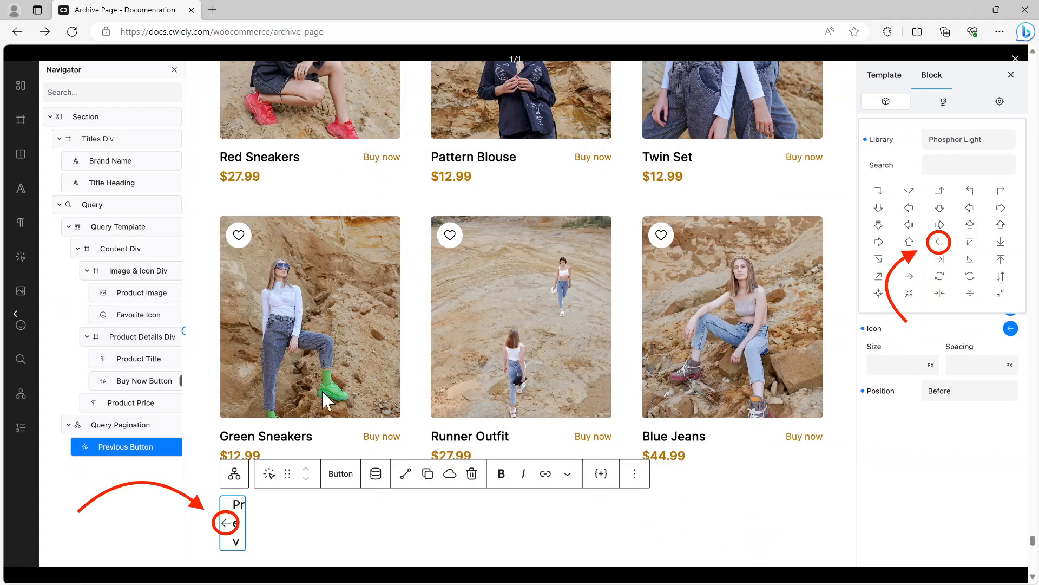
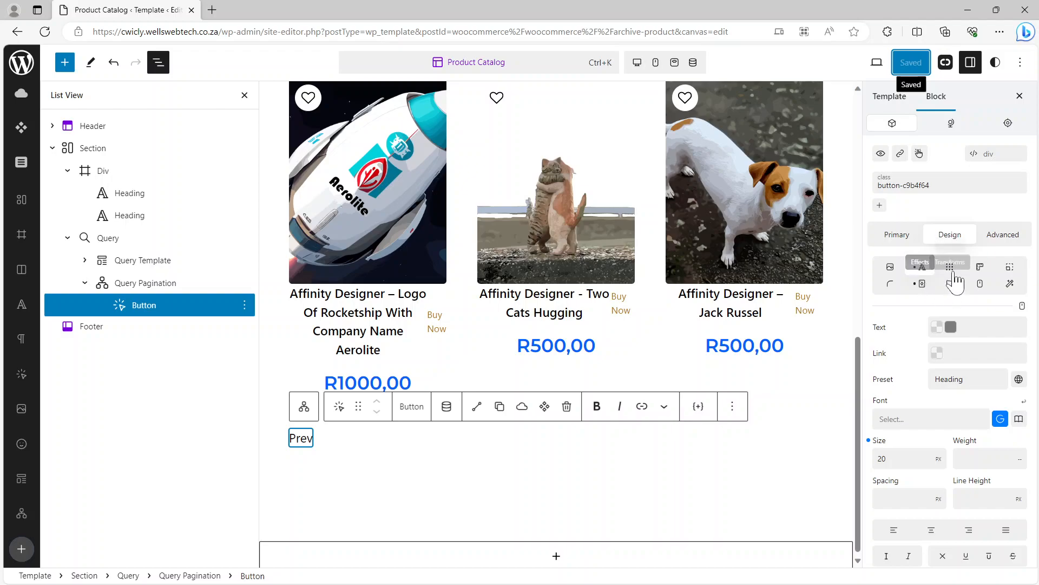
# In the site editor, turn on the Prev button's icon, search "arr" for a thin left arrow in the Regular library and set its size to 18 px.
pyautogui.click(897, 234)
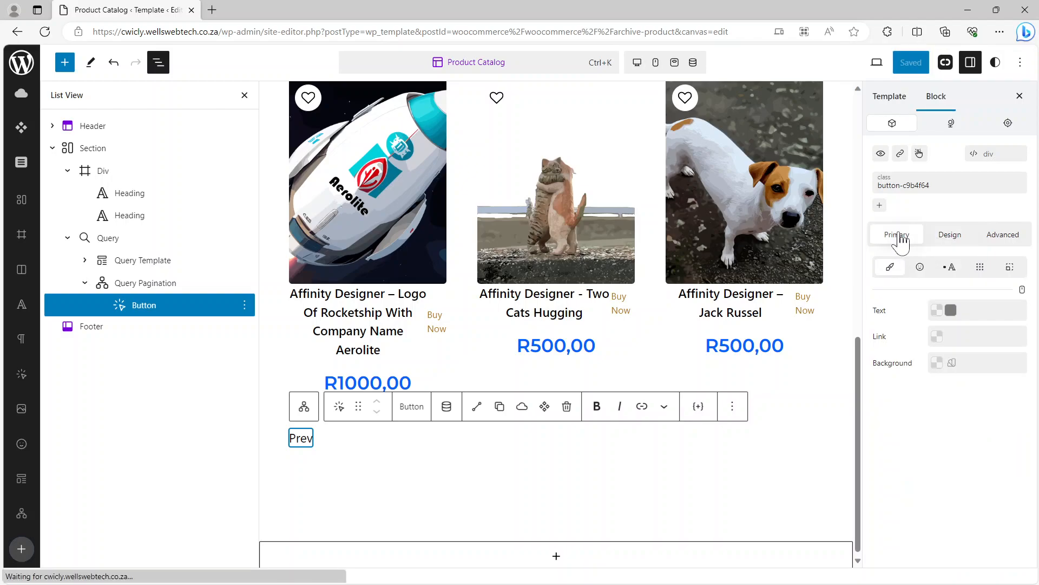
pyautogui.click(921, 268)
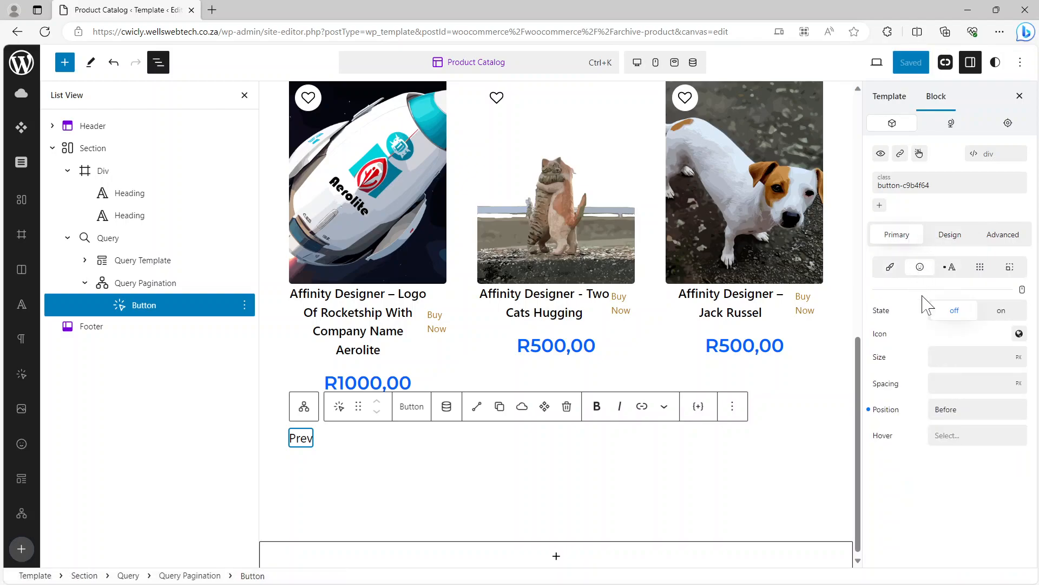
pyautogui.click(1002, 311)
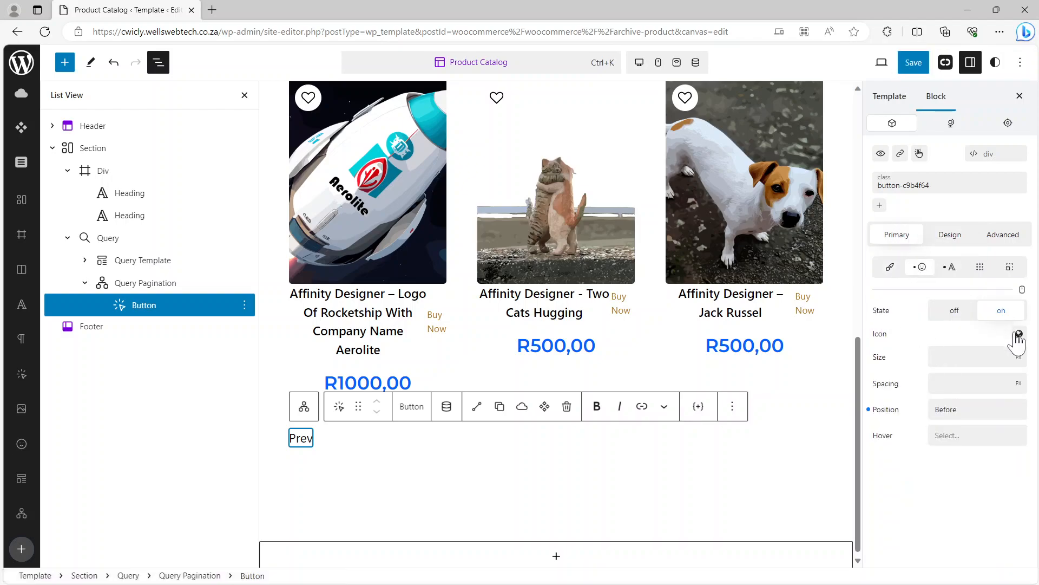
pyautogui.click(1020, 335)
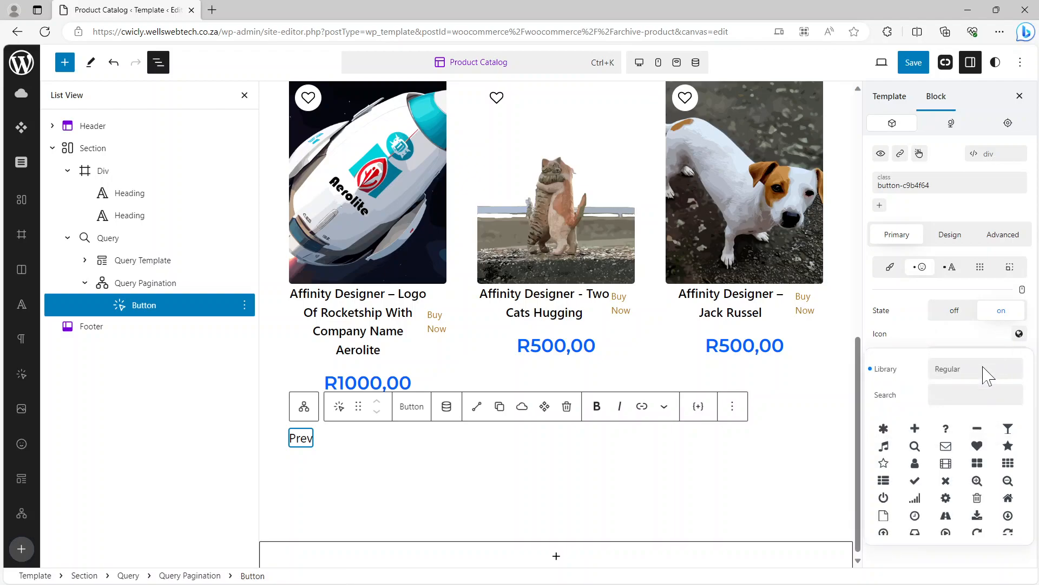
pyautogui.write('arr')
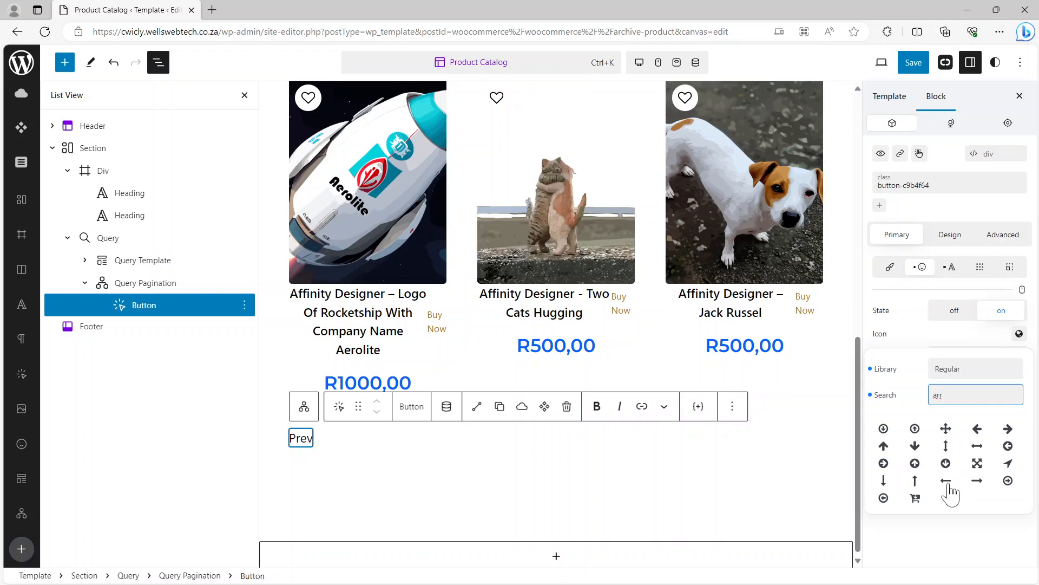
pyautogui.click(946, 480)
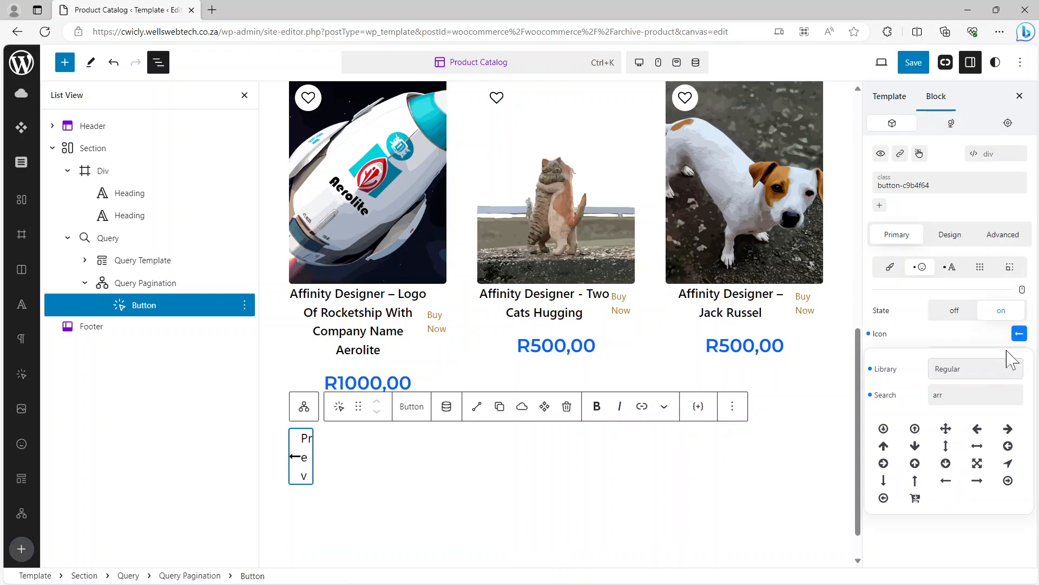
pyautogui.click(1018, 334)
pyautogui.click(966, 357)
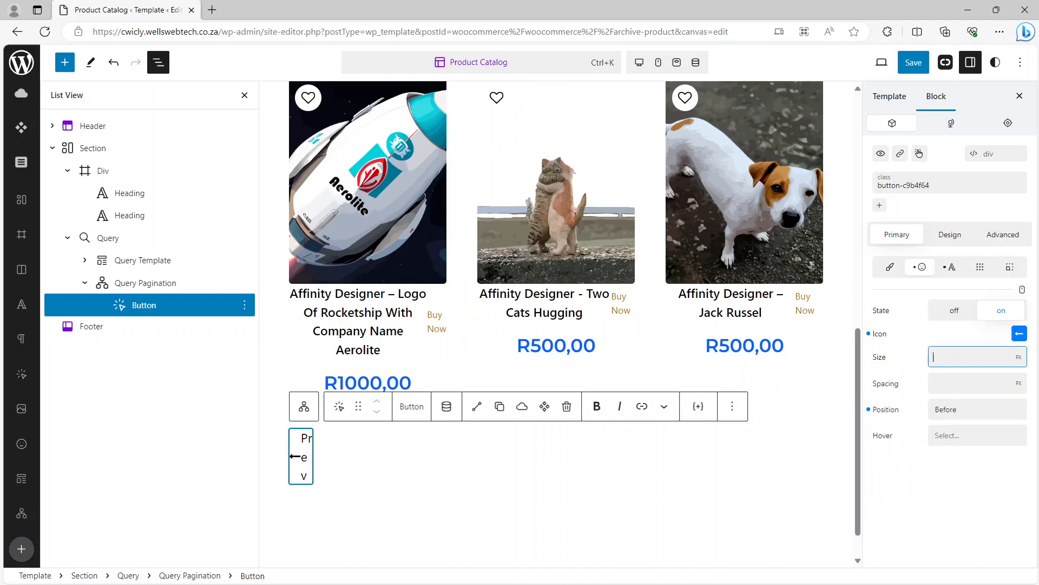
pyautogui.write('18')
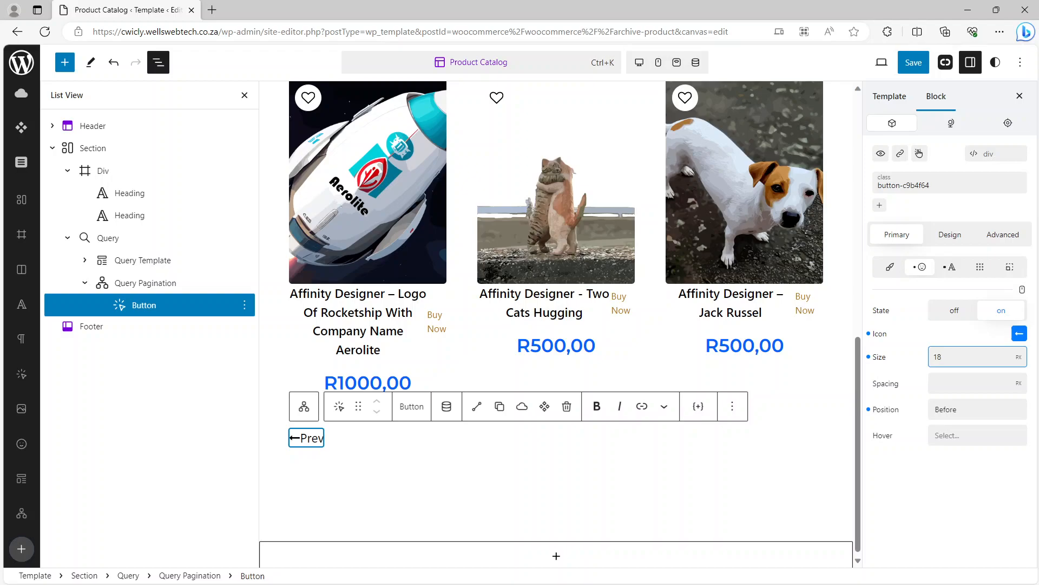
# Set the Prev button icon's spacing to 5 px and save the Product Catalog template.
pyautogui.press('Tab')
pyautogui.write('5')
pyautogui.click(913, 62)
pyautogui.click(909, 62)
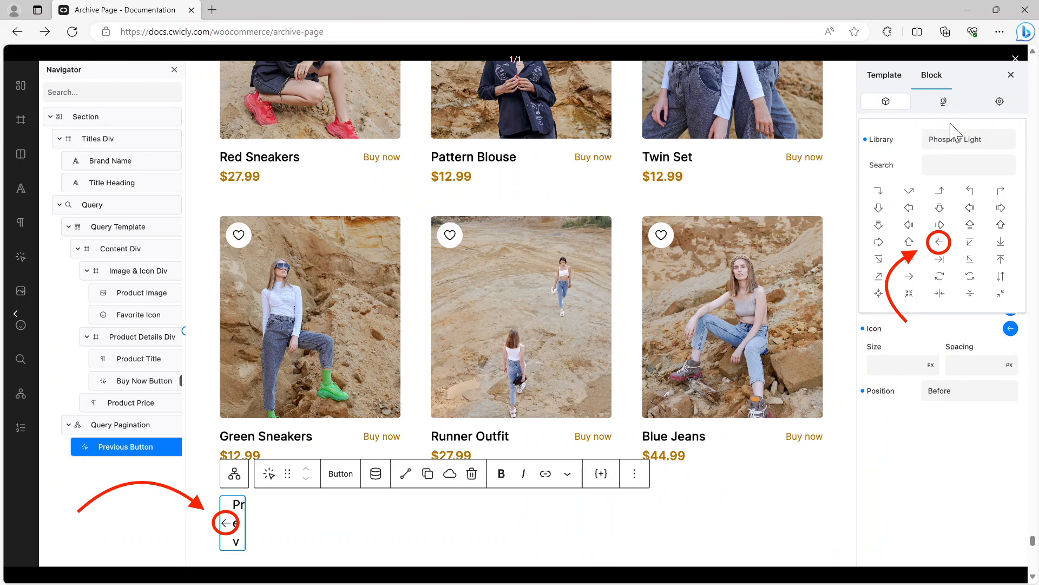
# Examine the Archive Page documentation on the previous-page button's icon size and spacing and its layout's display, direction and alignment.
pyautogui.click(1017, 60)
pyautogui.scroll(-1, 487, 330)
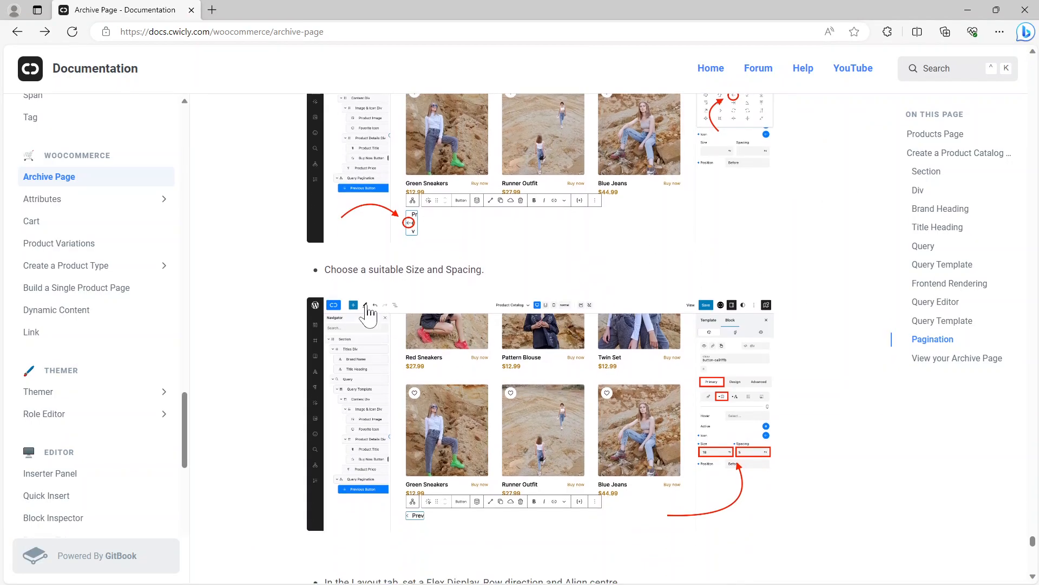
pyautogui.click(696, 366)
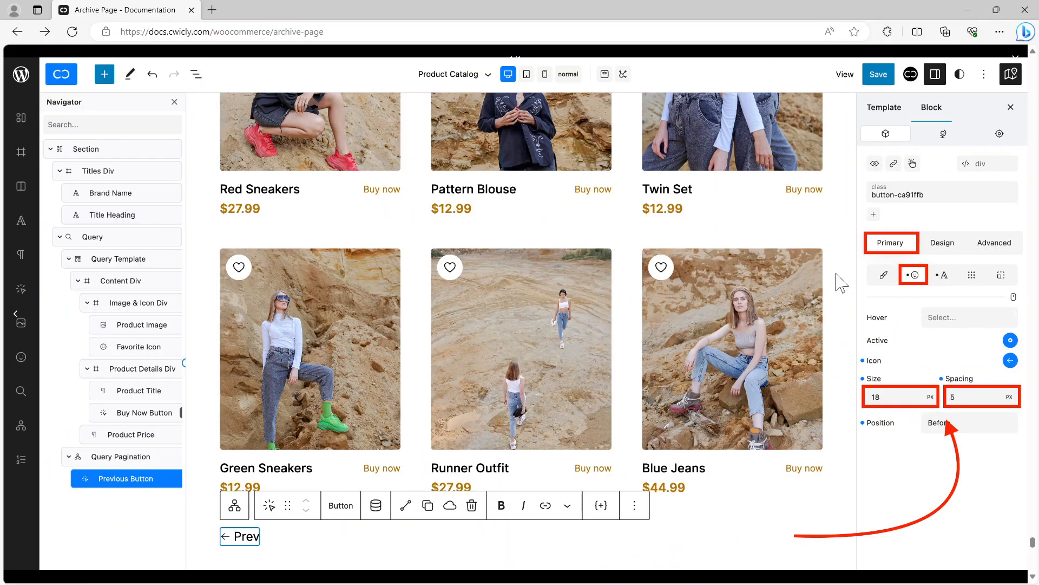
pyautogui.click(1015, 57)
pyautogui.scroll(-6, 734, 240)
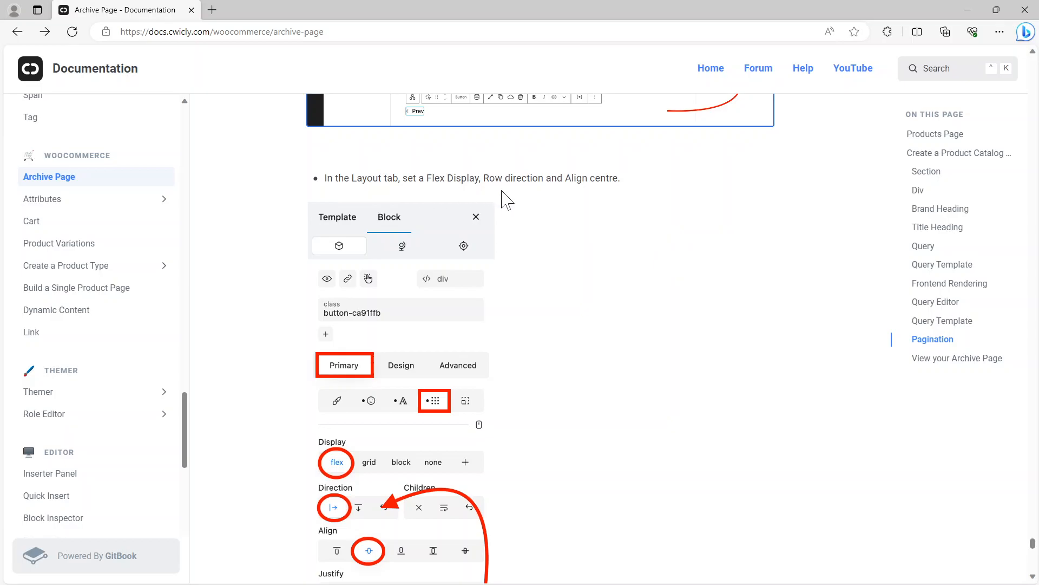
pyautogui.scroll(-1, 529, 209)
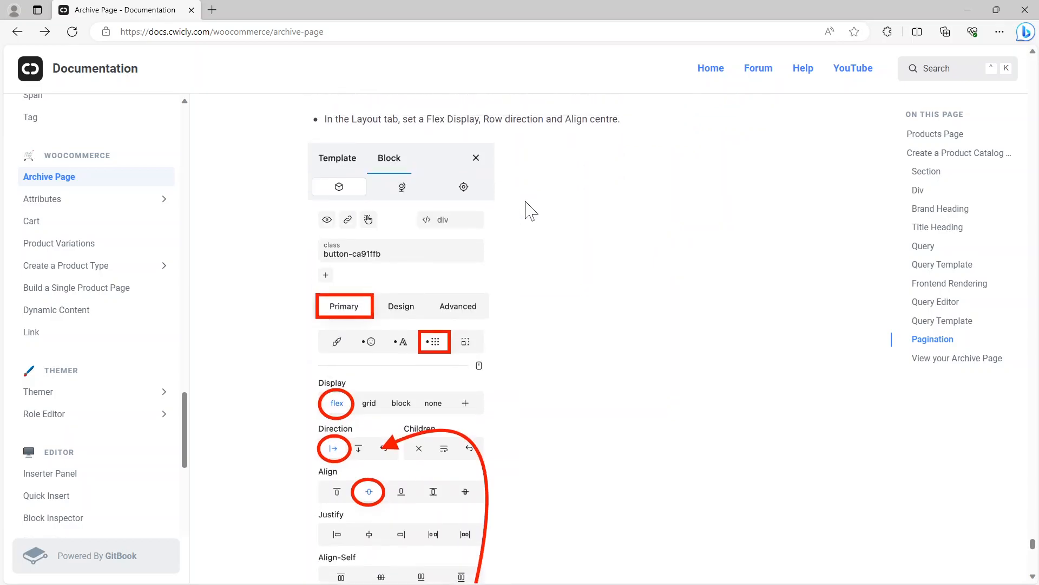
pyautogui.scroll(-3, 529, 209)
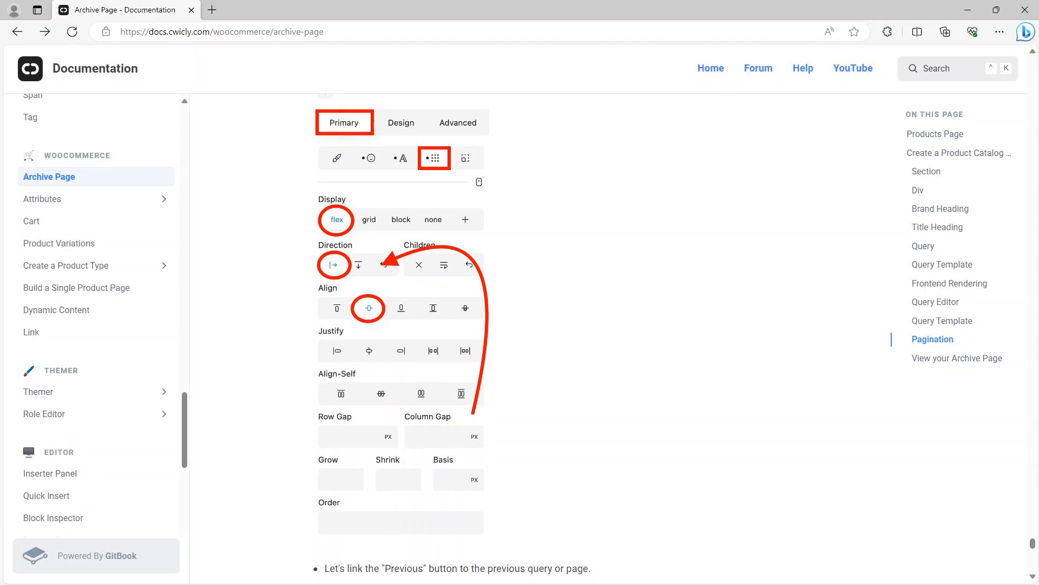
pyautogui.hotkey('alt', 'Tab')
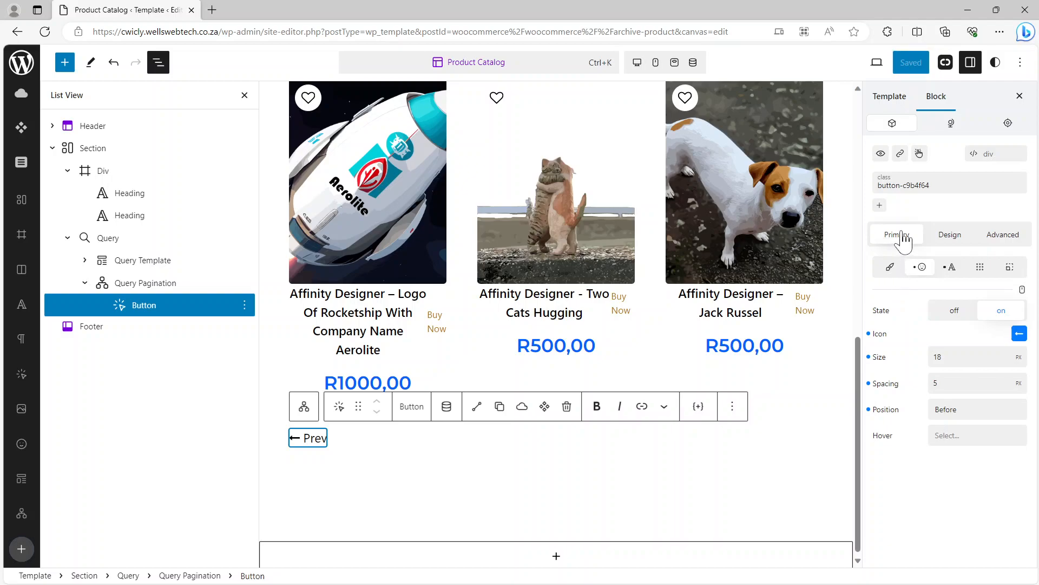
pyautogui.click(890, 267)
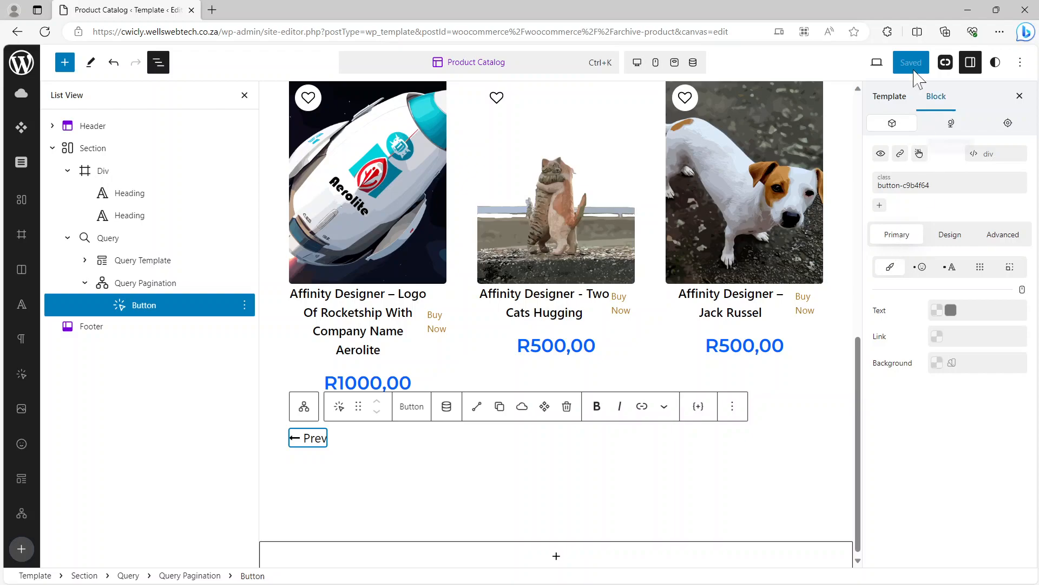
pyautogui.click(968, 10)
# Review the documentation from the icon spacing through the flex layout settings to the instructions for linking the previous-page button.
pyautogui.scroll(7, 672, 276)
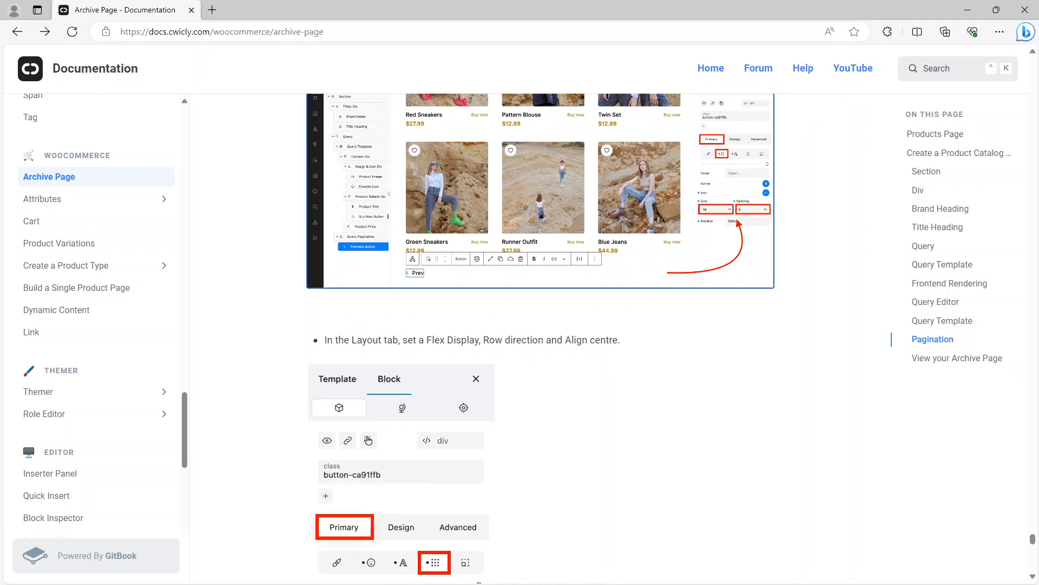
pyautogui.scroll(2, 540, 338)
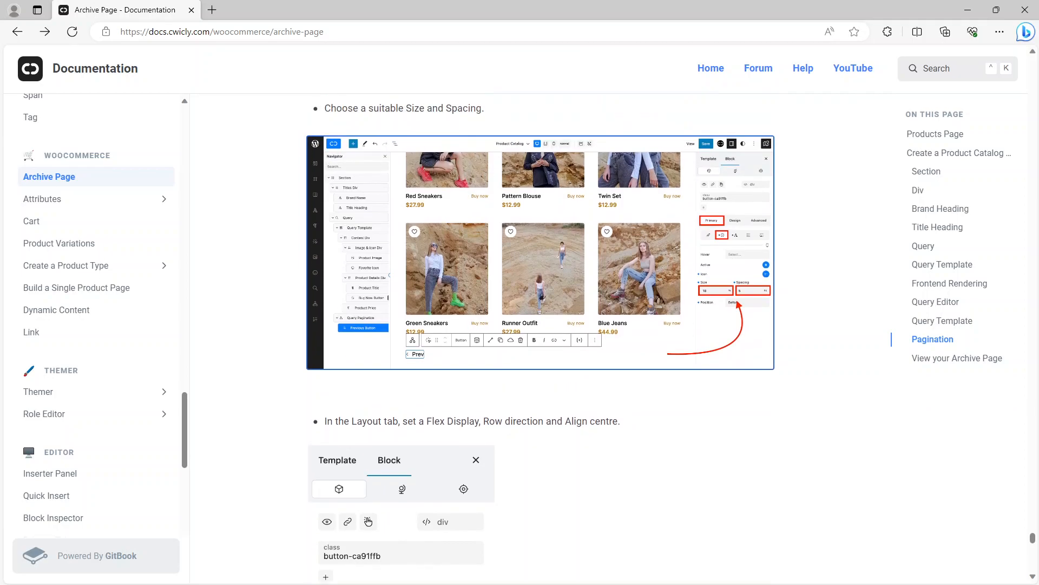
pyautogui.scroll(-2, 445, 353)
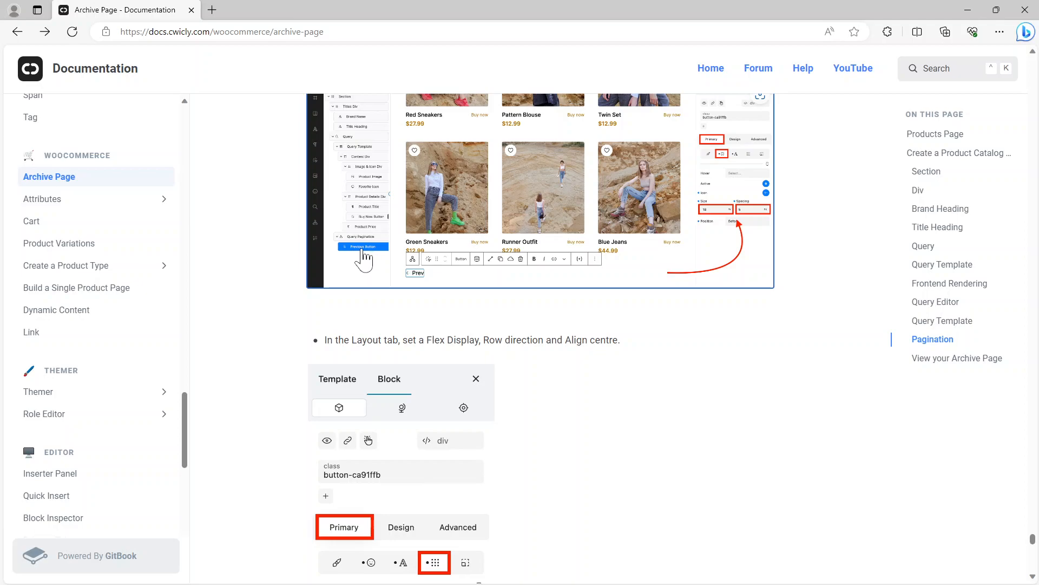
pyautogui.scroll(5, 401, 266)
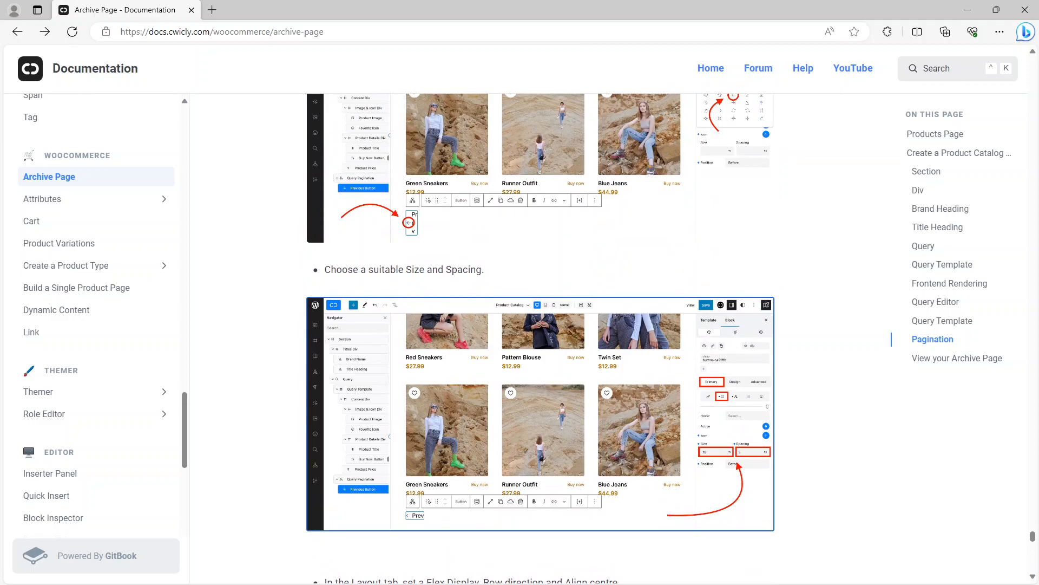
pyautogui.scroll(-5, 541, 336)
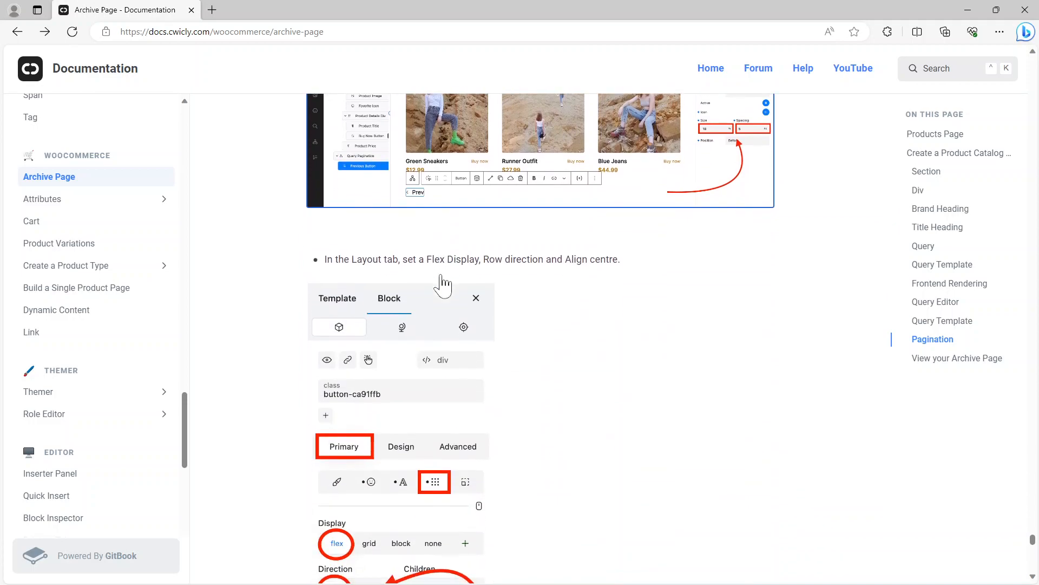
pyautogui.scroll(-8, 499, 274)
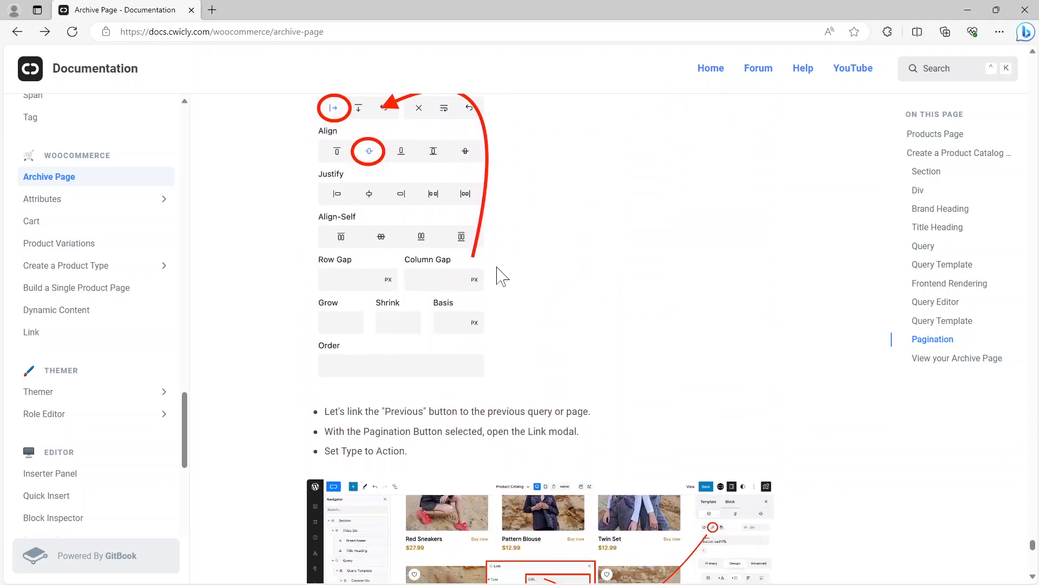
pyautogui.scroll(-1, 498, 274)
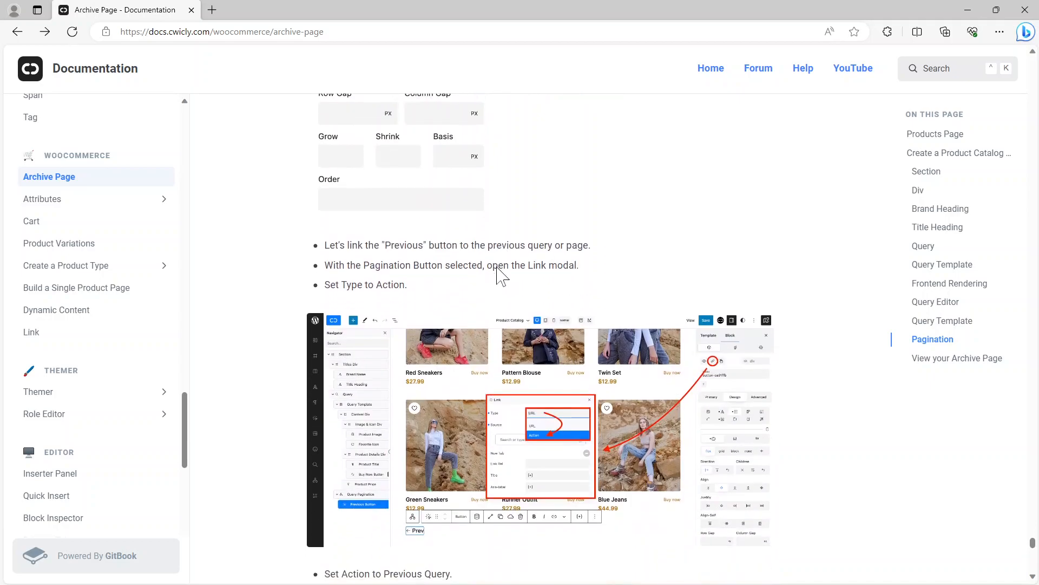
pyautogui.scroll(-1, 499, 274)
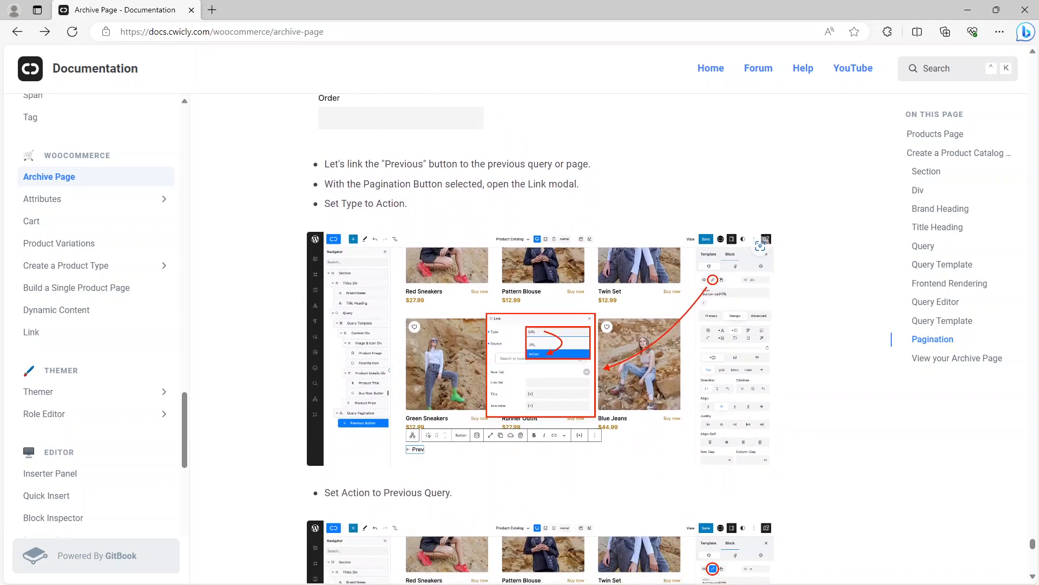
pyautogui.scroll(-1, 498, 274)
pyautogui.scroll(3, 499, 274)
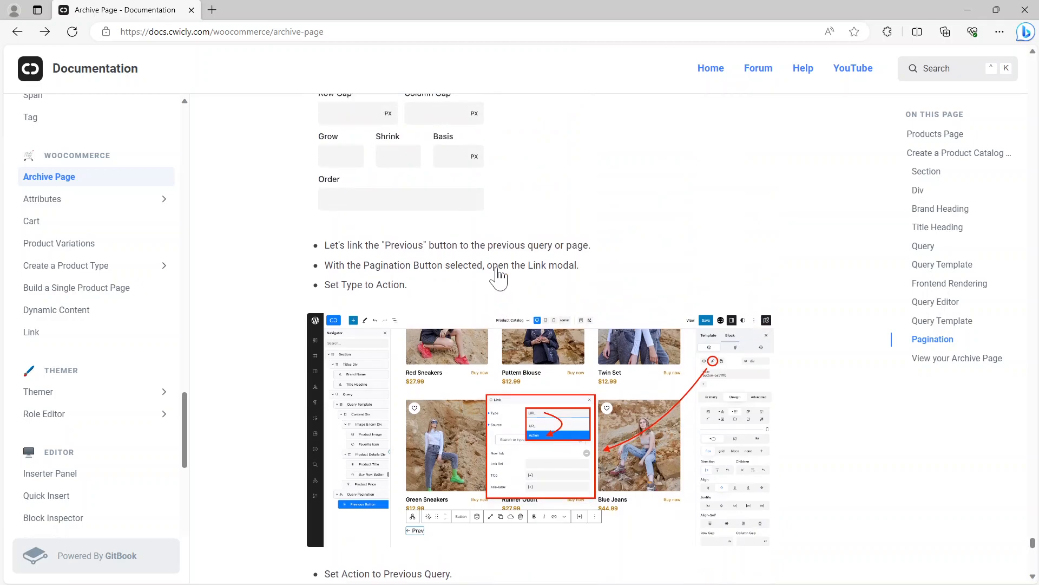
pyautogui.scroll(-2, 540, 338)
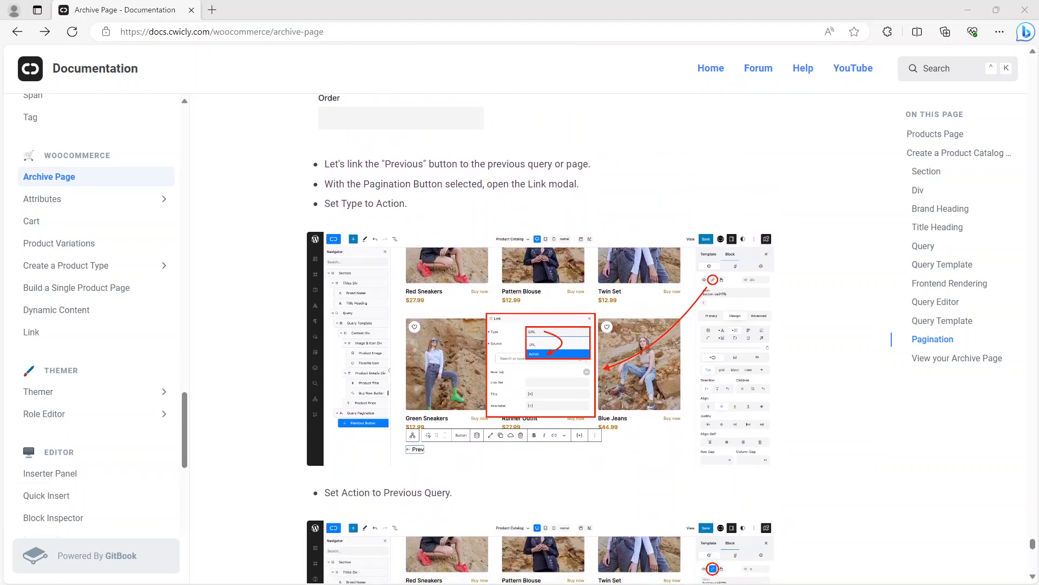
# Return to the site editor, give the Prev button a flex layout with row direction and centre alignment, and save the template.
pyautogui.hotkey('alt', 'Tab')
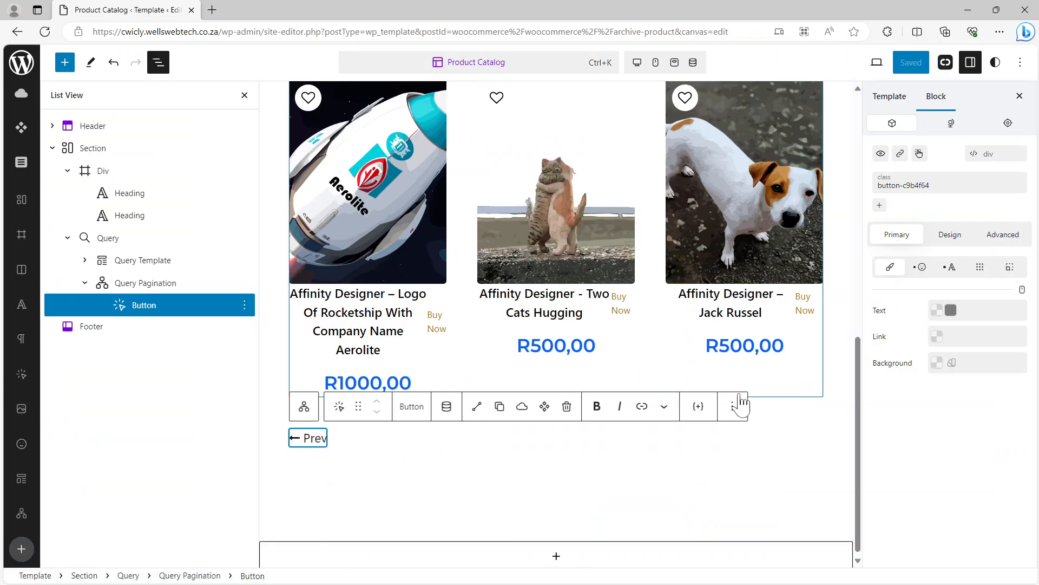
pyautogui.click(950, 236)
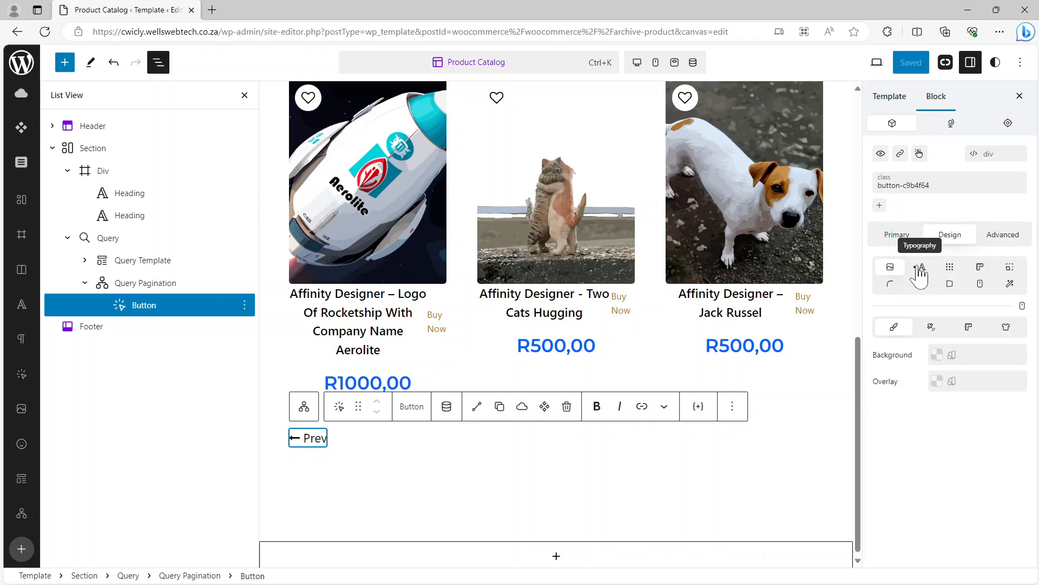
pyautogui.click(948, 268)
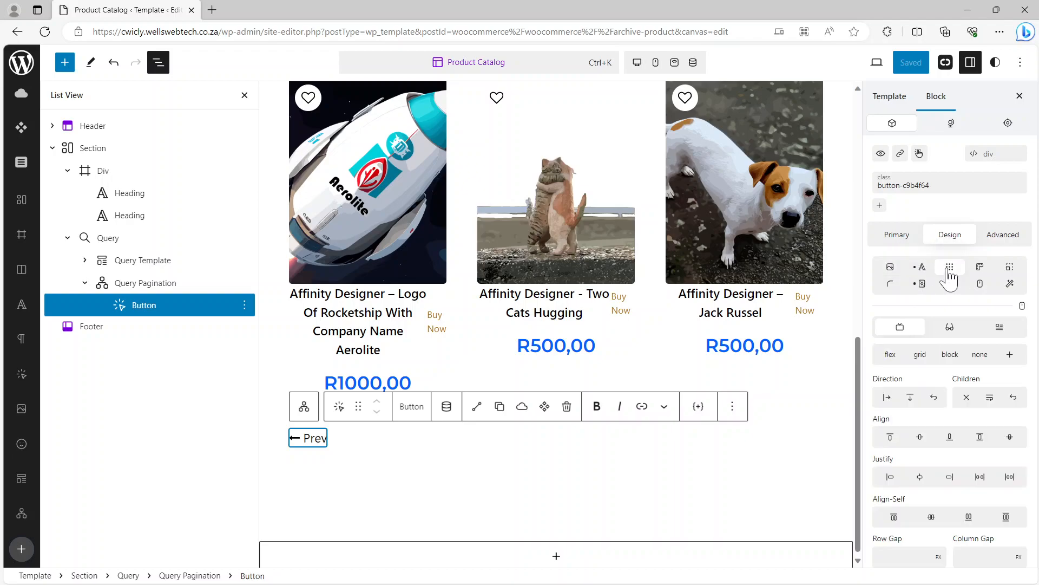
pyautogui.click(890, 355)
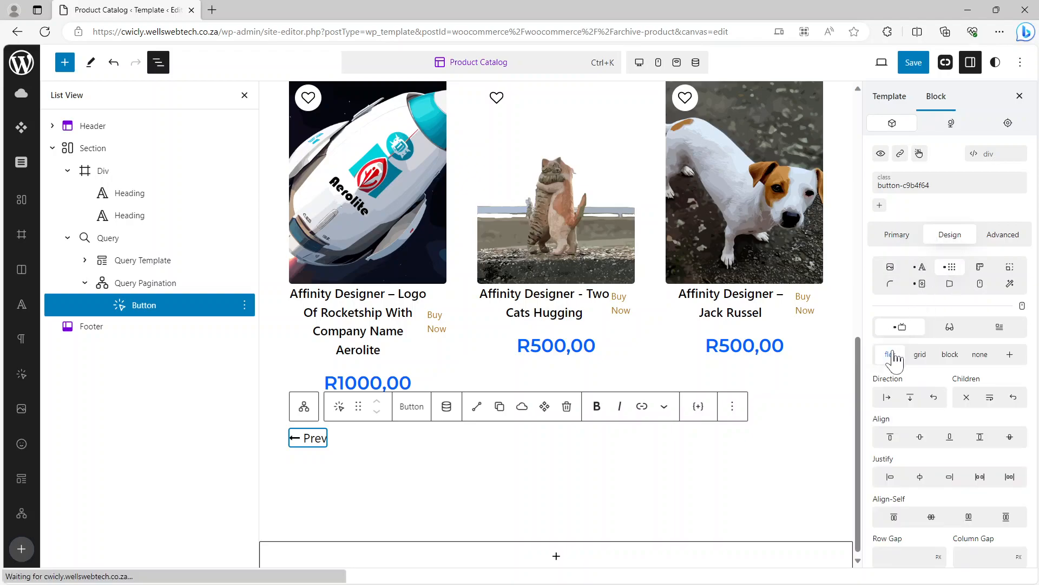
pyautogui.click(887, 398)
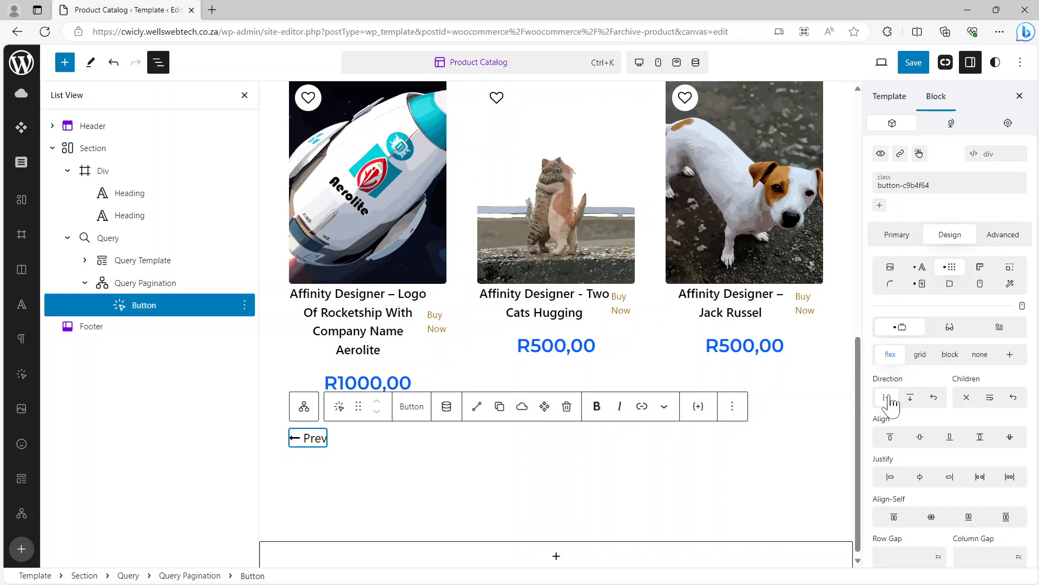
pyautogui.click(921, 439)
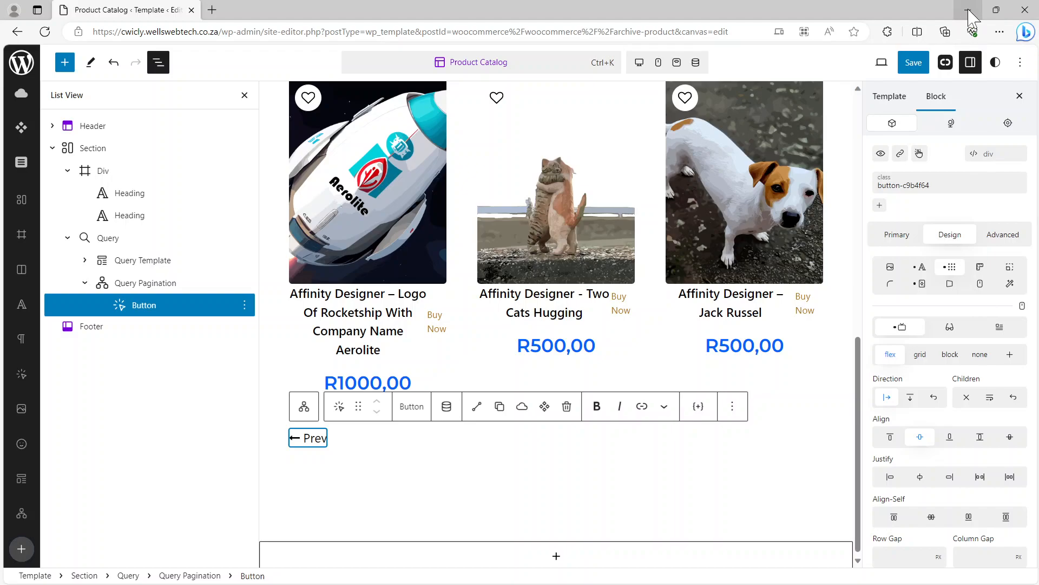
pyautogui.click(914, 62)
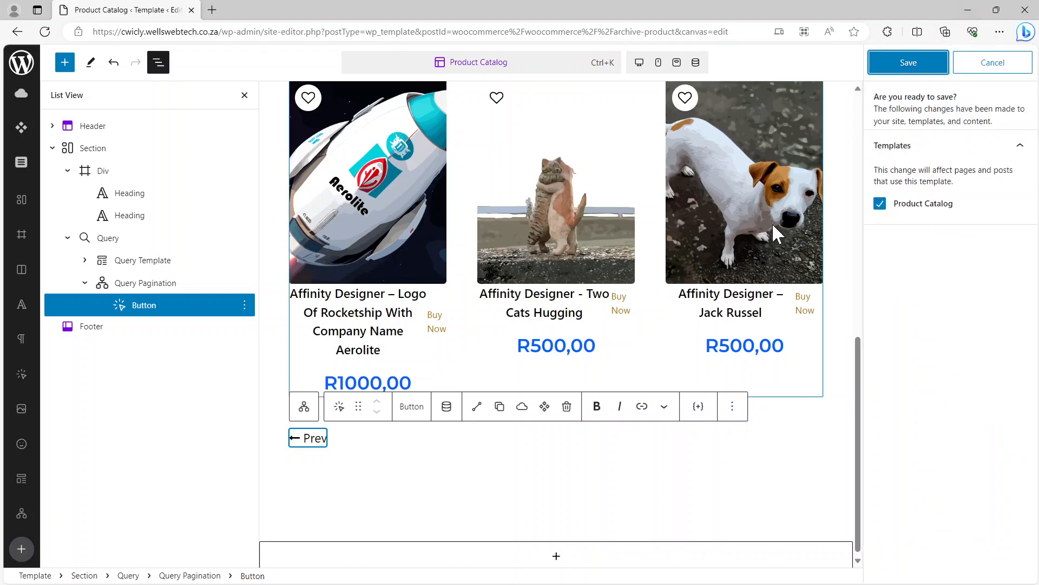
pyautogui.click(909, 62)
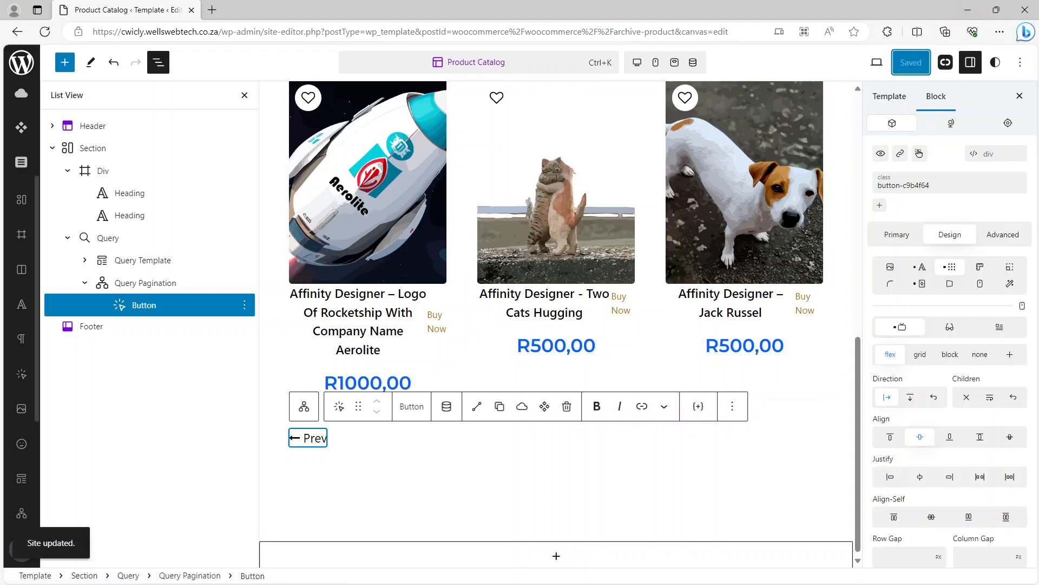
# Examine the Archive Page documentation on setting the previous-page button's link type to Action and its action to Previous Query.
pyautogui.hotkey('alt', 'Tab')
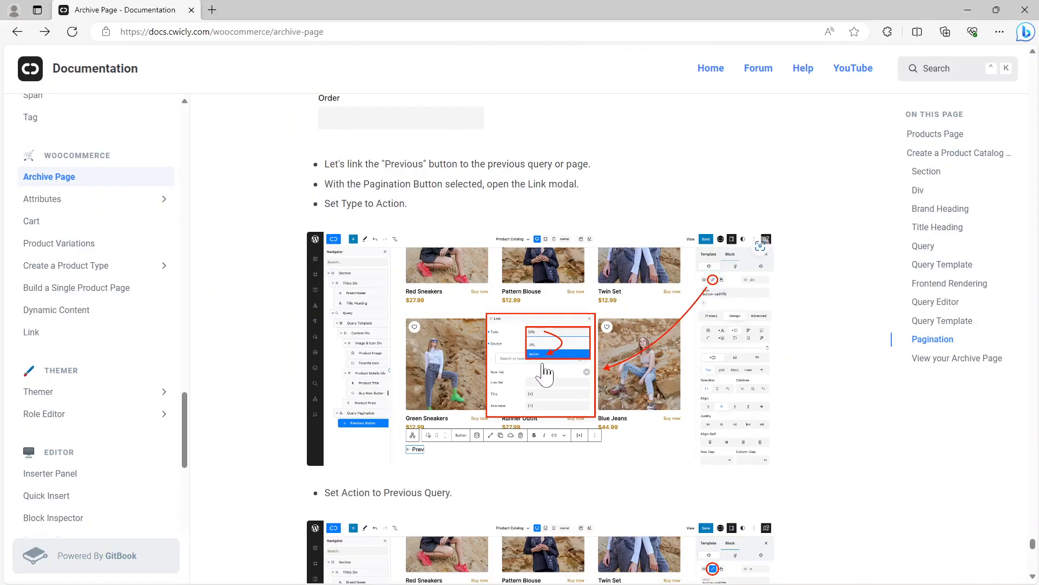
pyautogui.click(543, 366)
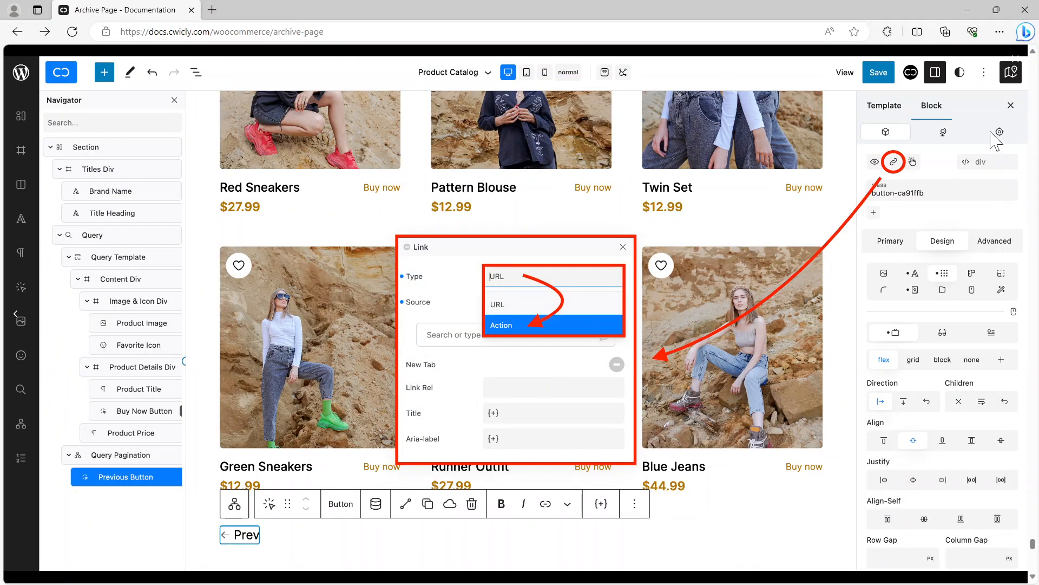
pyautogui.click(842, 135)
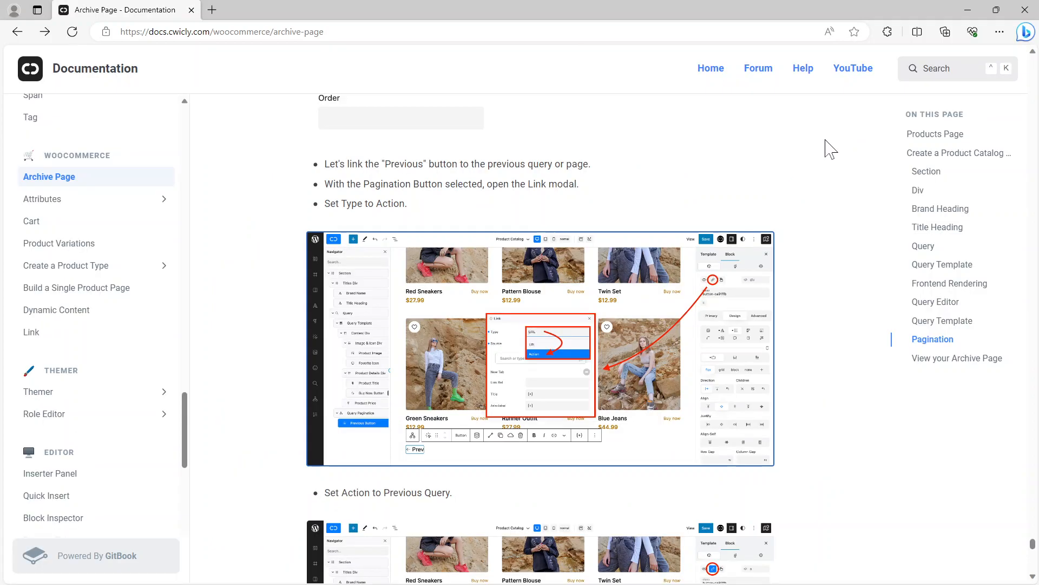
pyautogui.scroll(3, 667, 259)
pyautogui.scroll(-3, 669, 260)
pyautogui.scroll(6, 669, 260)
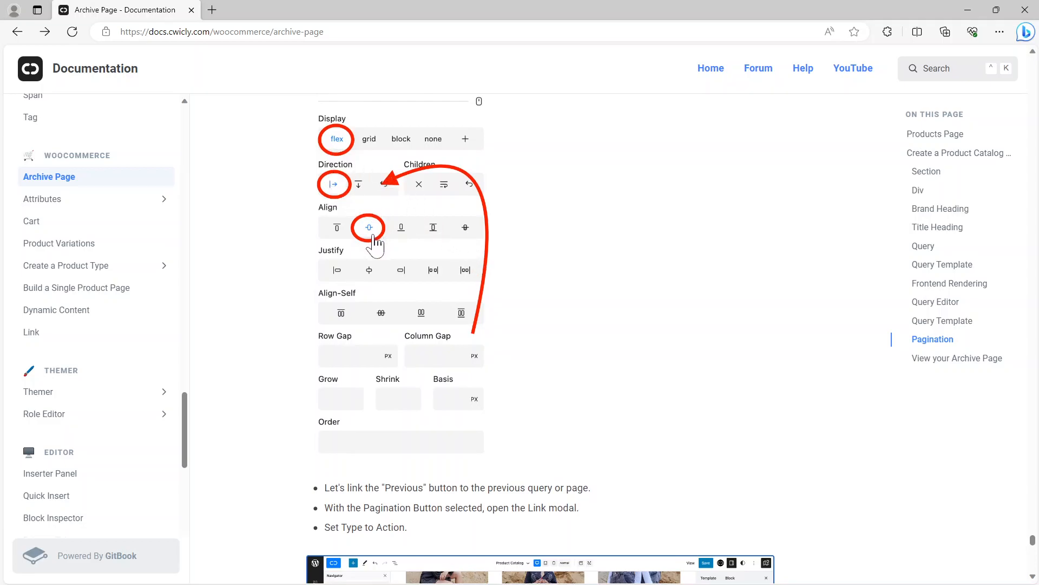
pyautogui.scroll(-5, 598, 294)
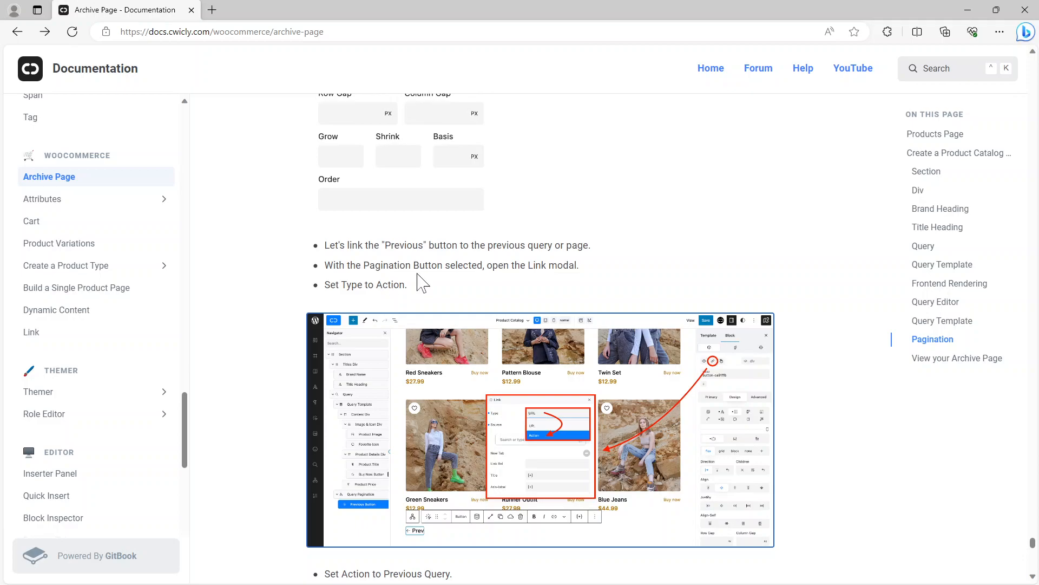
pyautogui.scroll(-3, 438, 280)
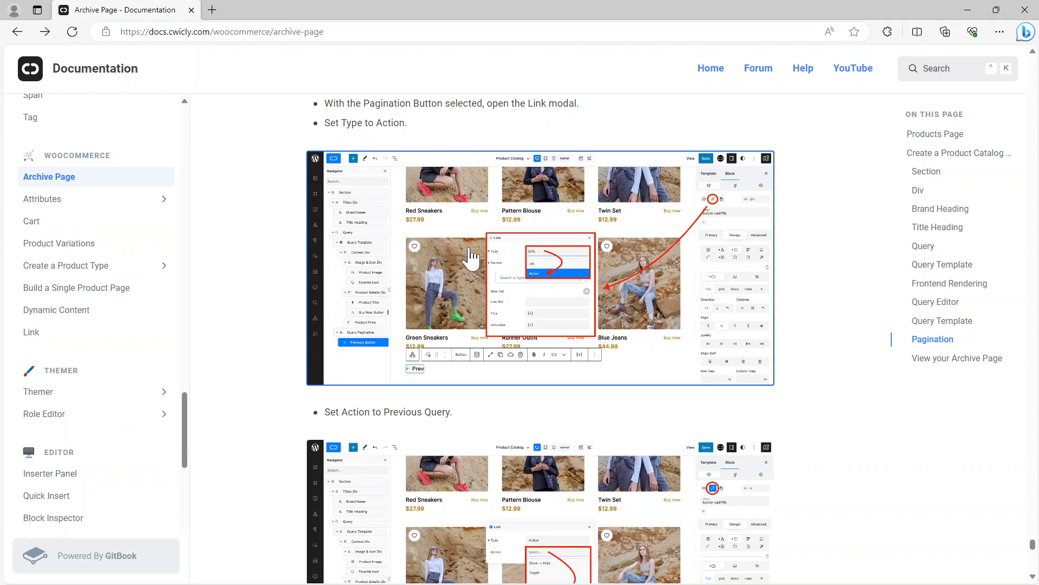
pyautogui.scroll(-3, 509, 276)
pyautogui.scroll(-2, 517, 292)
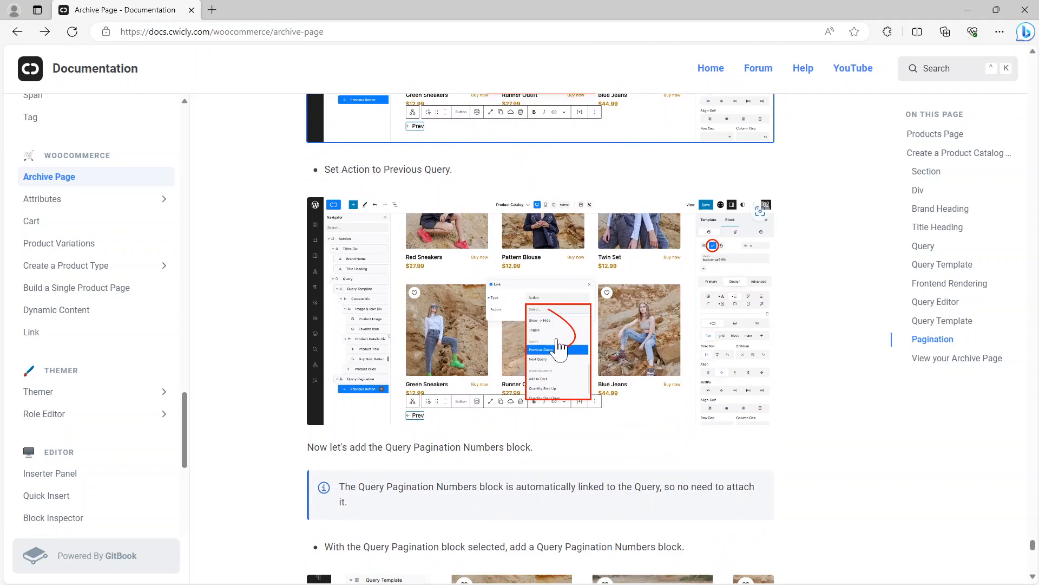
pyautogui.scroll(-2, 560, 346)
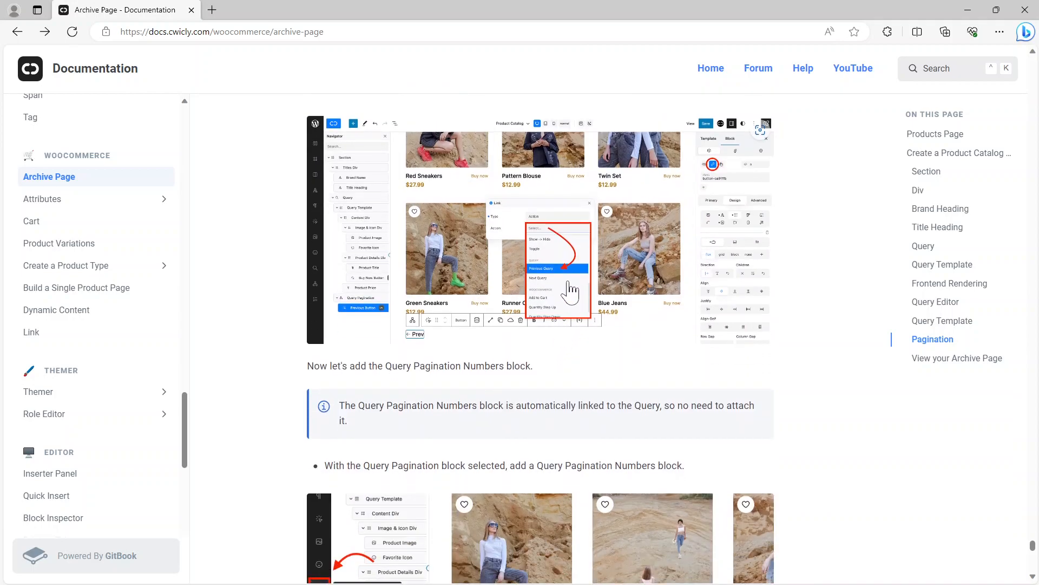
pyautogui.click(572, 291)
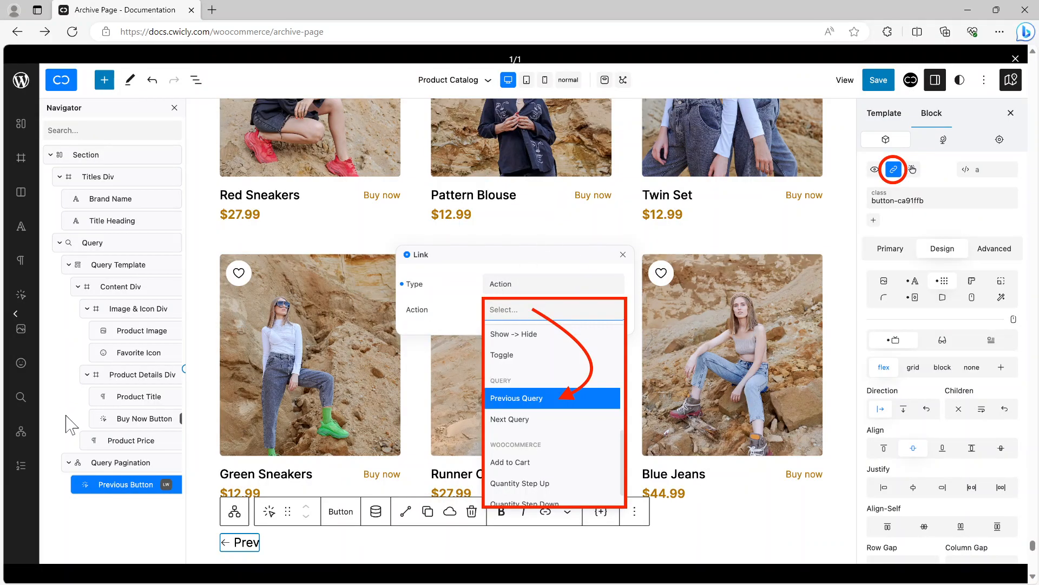
# Switch to the site editor, set the Prev button's link type to Action with the Previous Query action, and save the template.
pyautogui.hotkey('alt', 'Tab')
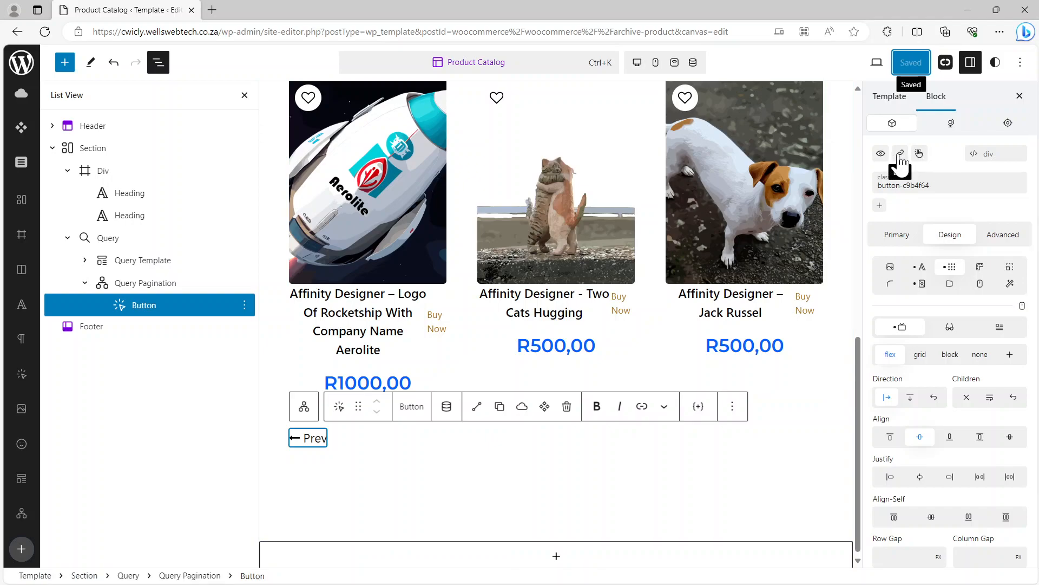
pyautogui.click(901, 154)
pyautogui.click(598, 237)
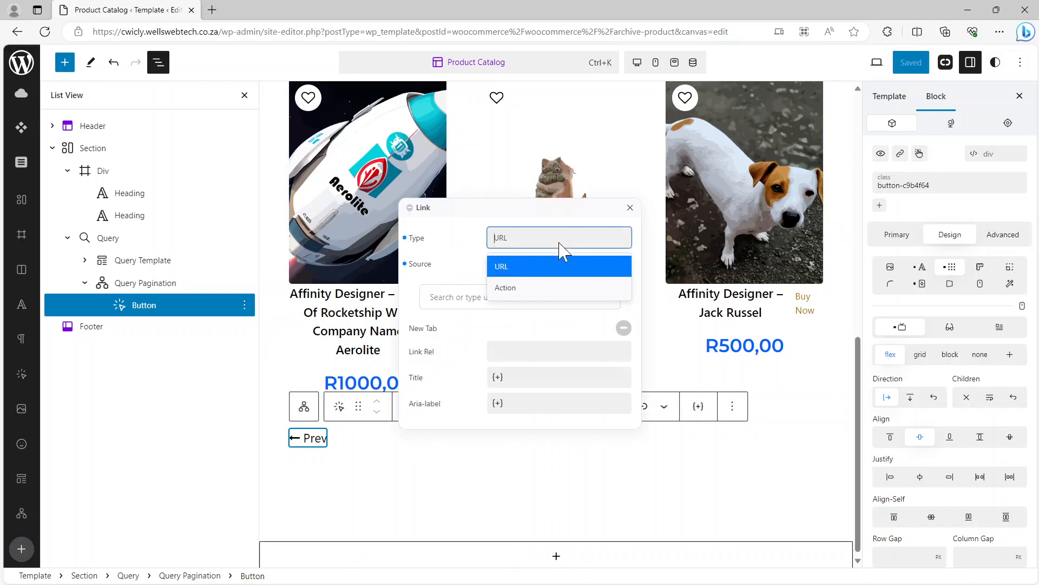
pyautogui.click(539, 293)
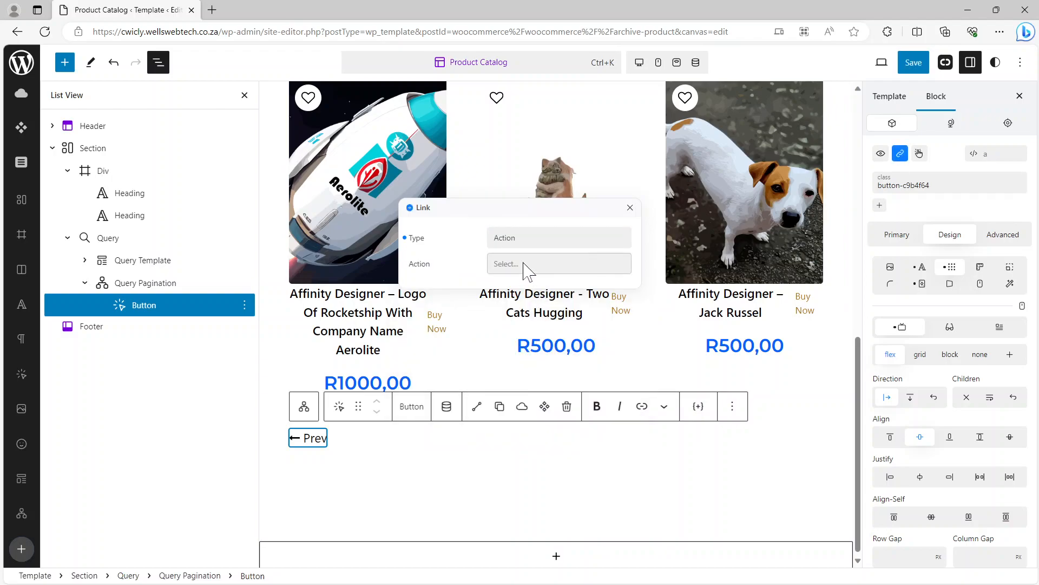
pyautogui.click(525, 265)
pyautogui.scroll(-5, 558, 336)
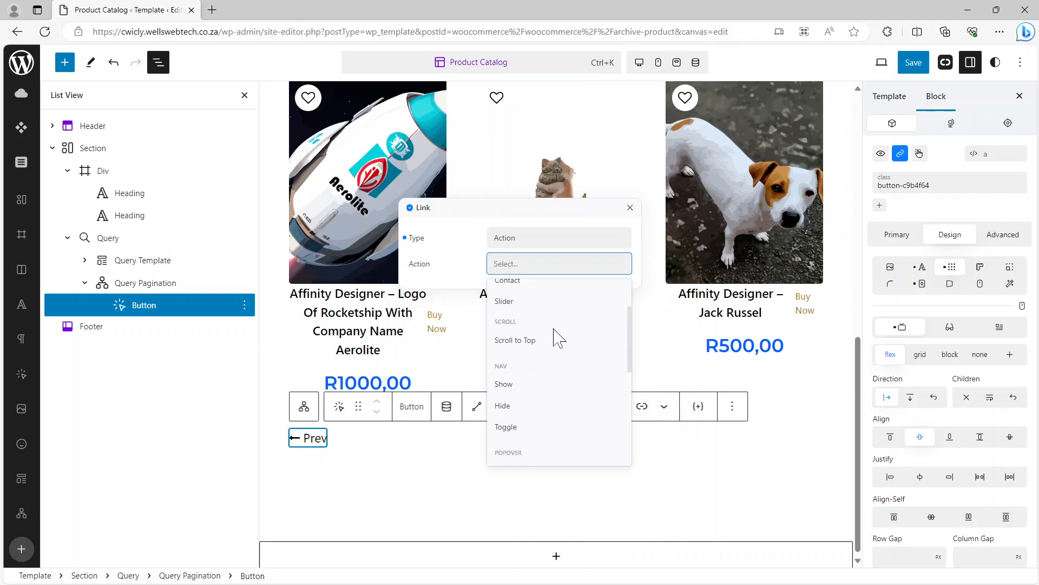
pyautogui.scroll(-2, 557, 337)
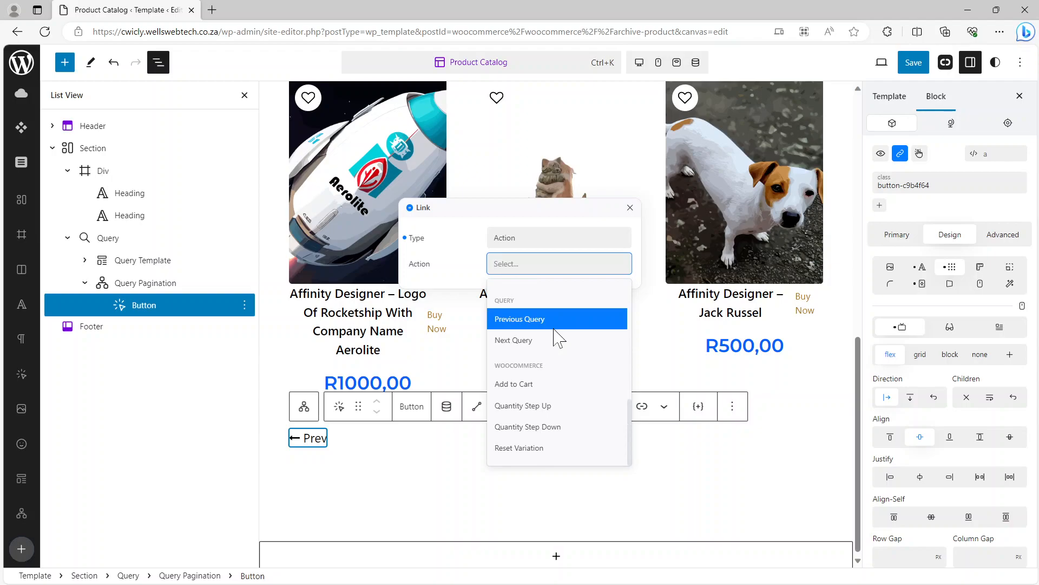
pyautogui.click(536, 321)
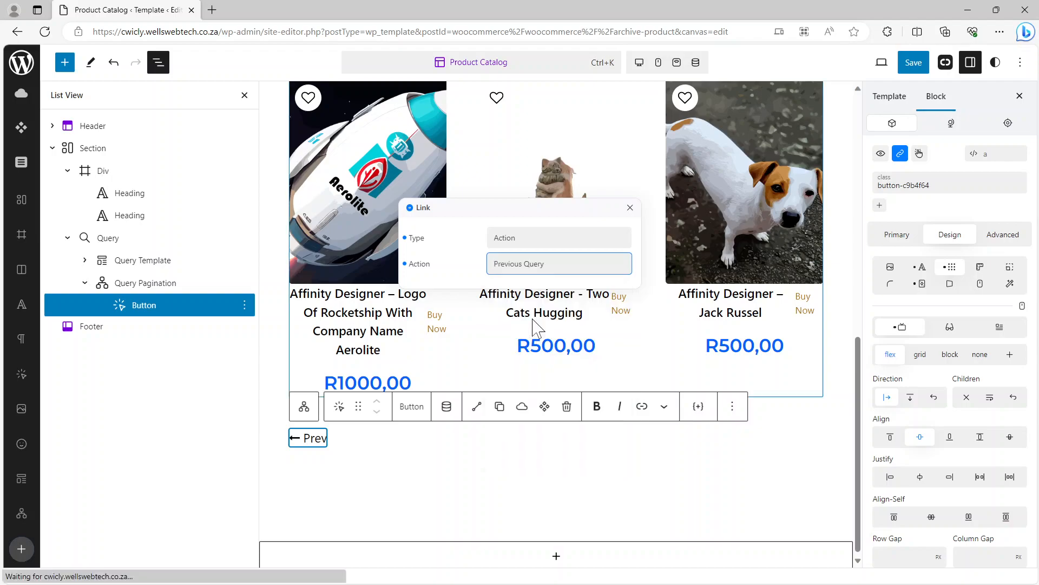
pyautogui.click(913, 64)
pyautogui.click(907, 64)
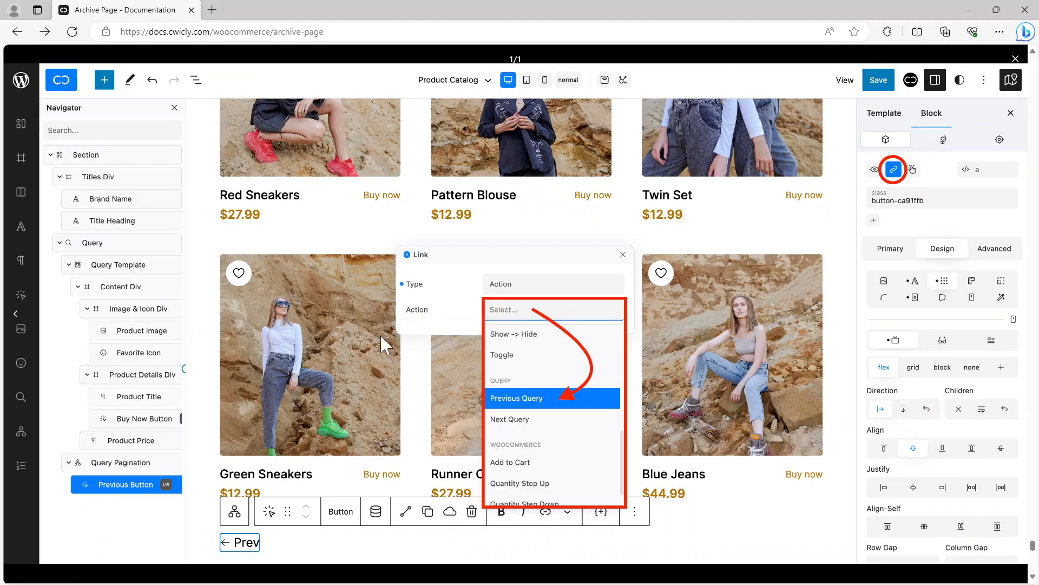
# Close the enlarged documentation image and read the instructions for adding a Query Pagination Numbers block.
pyautogui.click(629, 186)
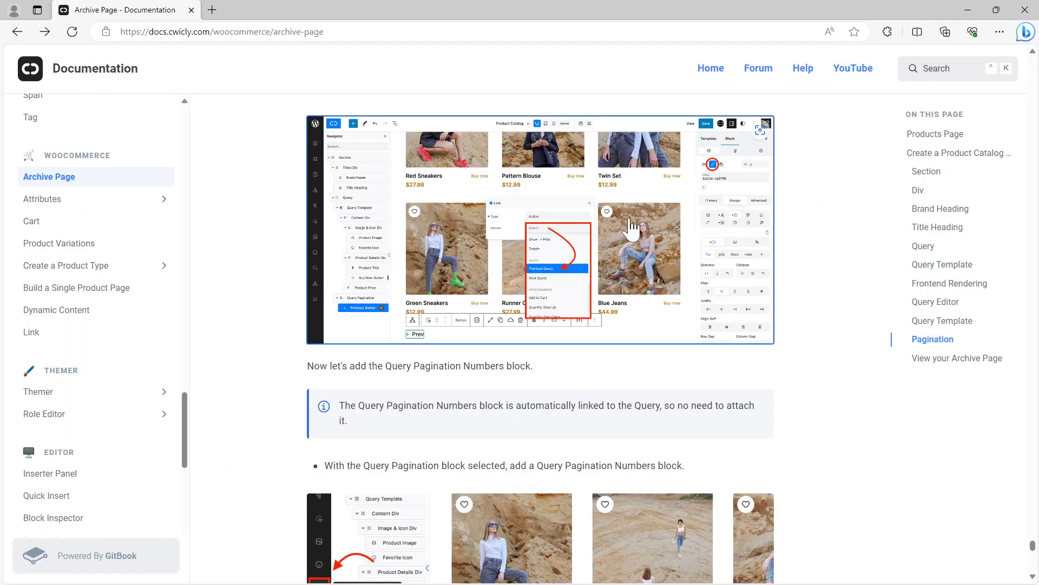
pyautogui.scroll(-3, 541, 228)
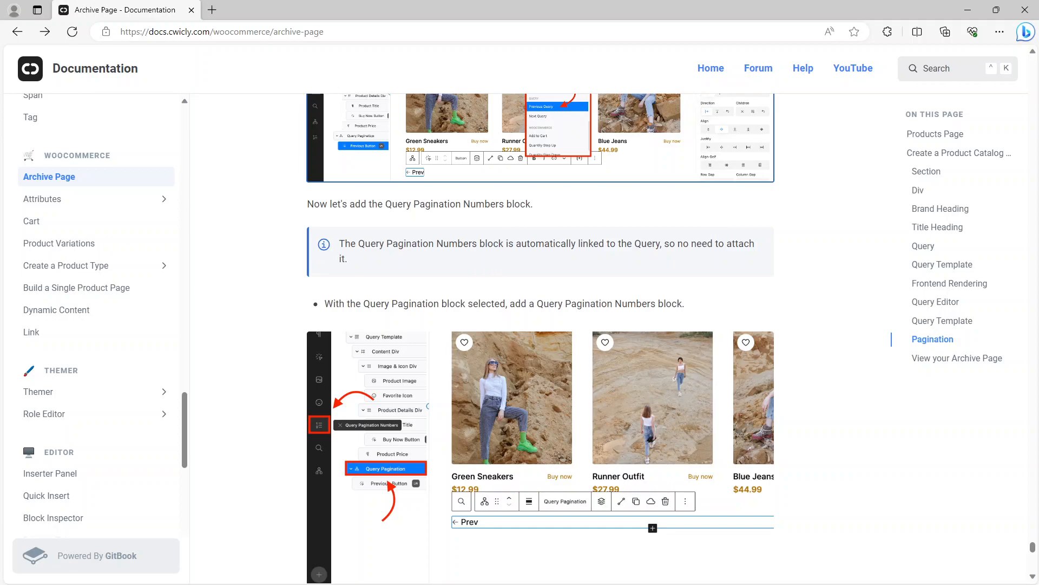
pyautogui.scroll(-1, 401, 244)
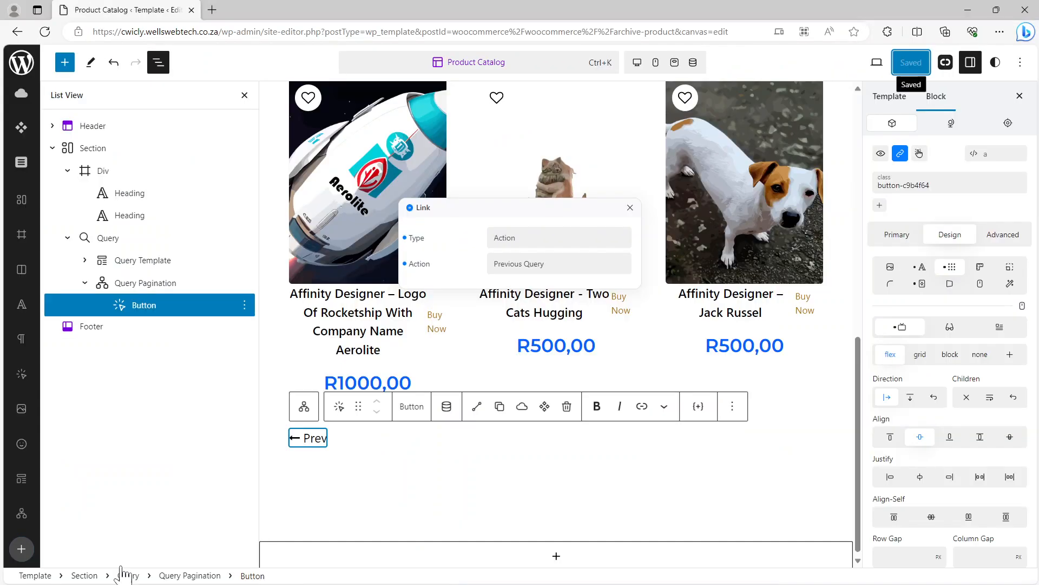
# In the site editor, find the Query Pagination Numbers block by searching "number" and add it inside the Query Pagination block.
pyautogui.click(143, 285)
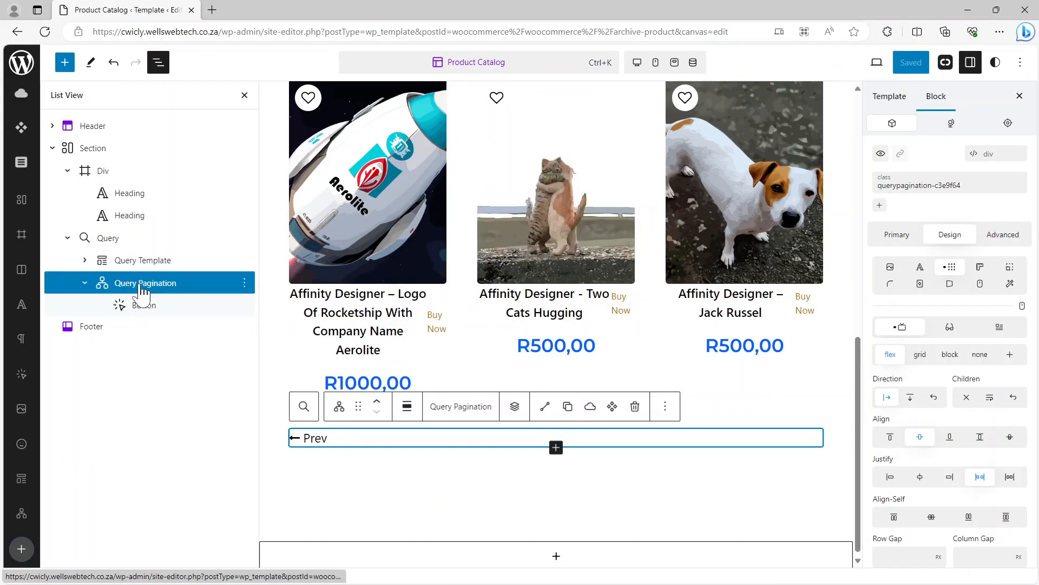
pyautogui.click(515, 420)
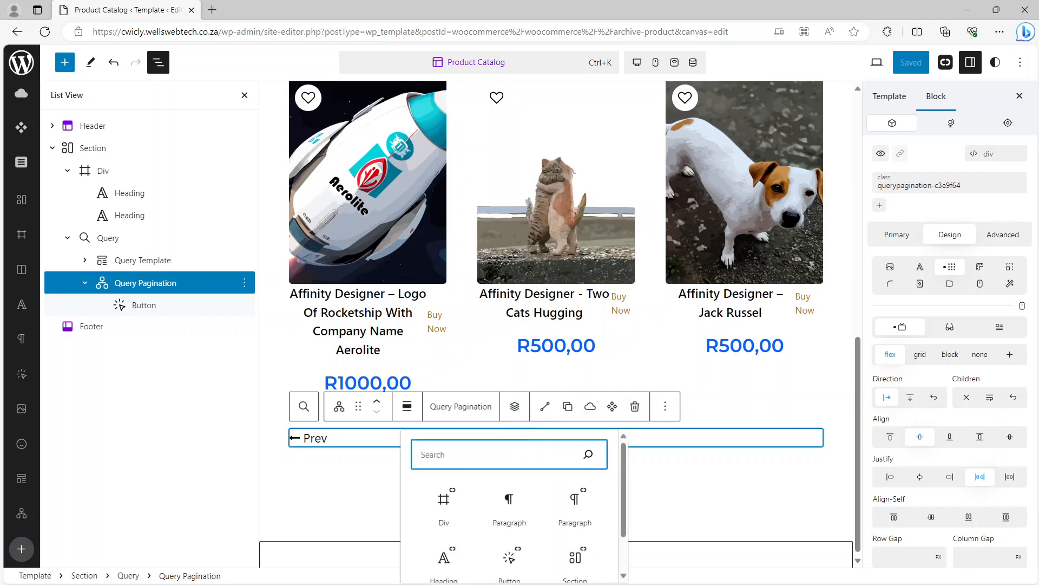
pyautogui.scroll(-1, 509, 506)
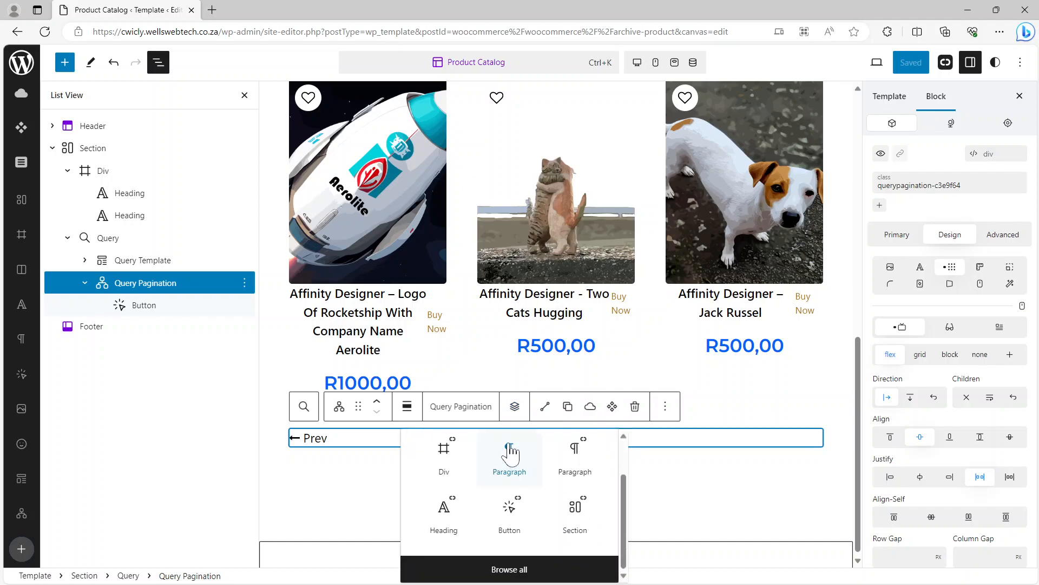
pyautogui.scroll(1, 509, 454)
pyautogui.write('number')
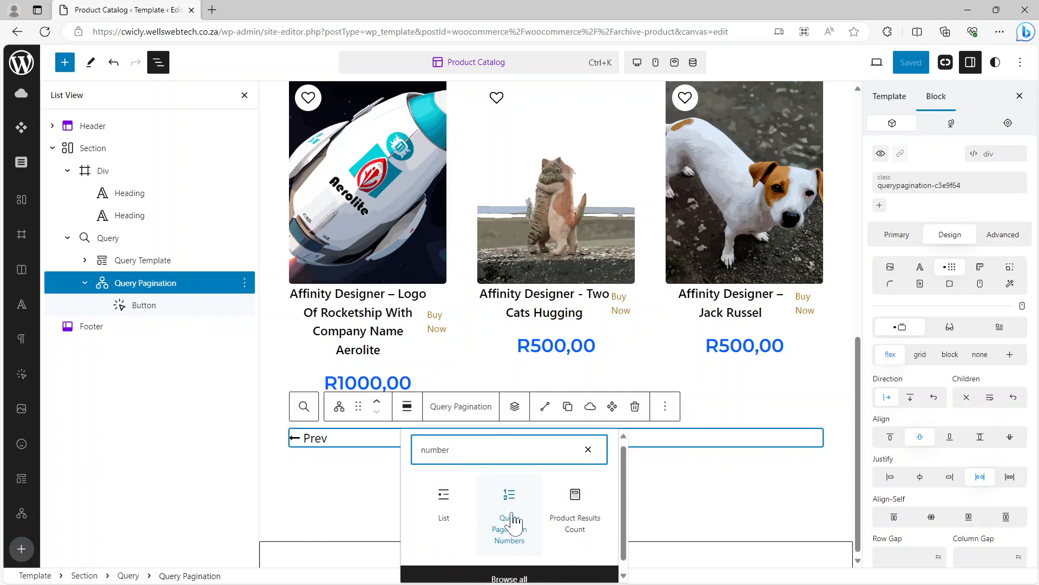
pyautogui.click(510, 521)
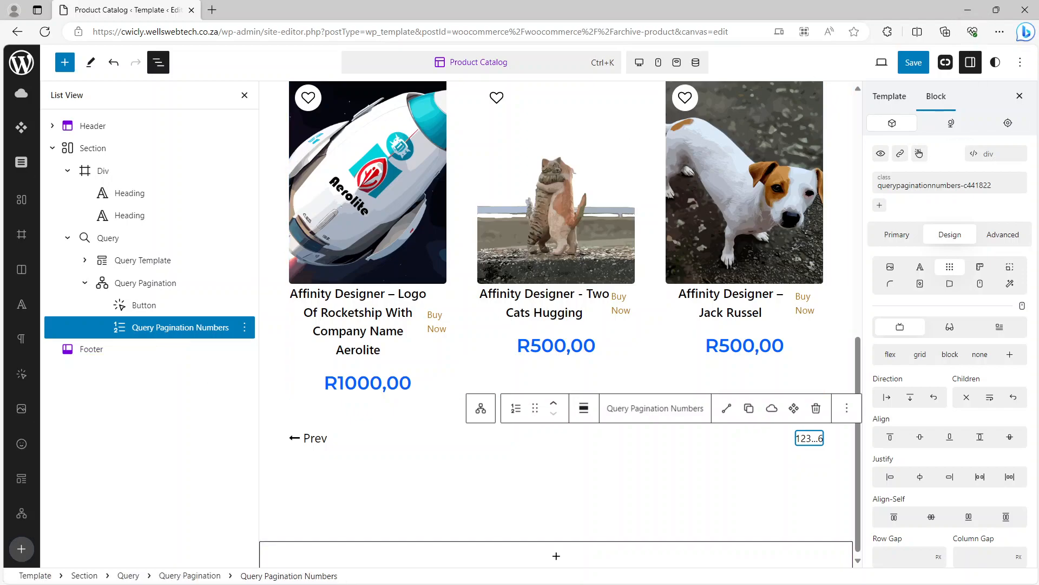
# Return to the Archive Page documentation and read the margin instructions for spacing the pagination numbers.
pyautogui.hotkey('alt', 'Tab')
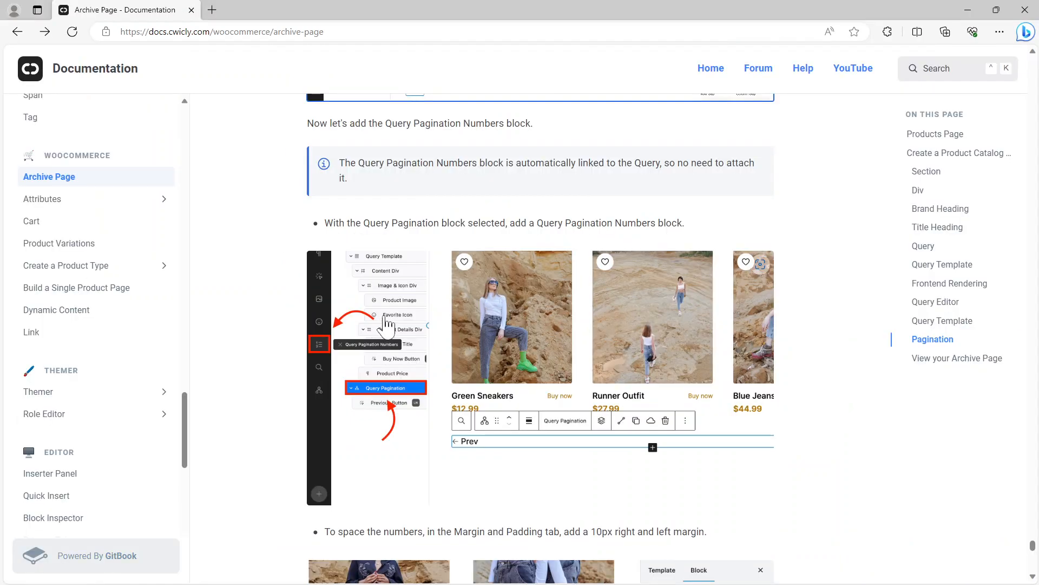
pyautogui.scroll(-5, 387, 330)
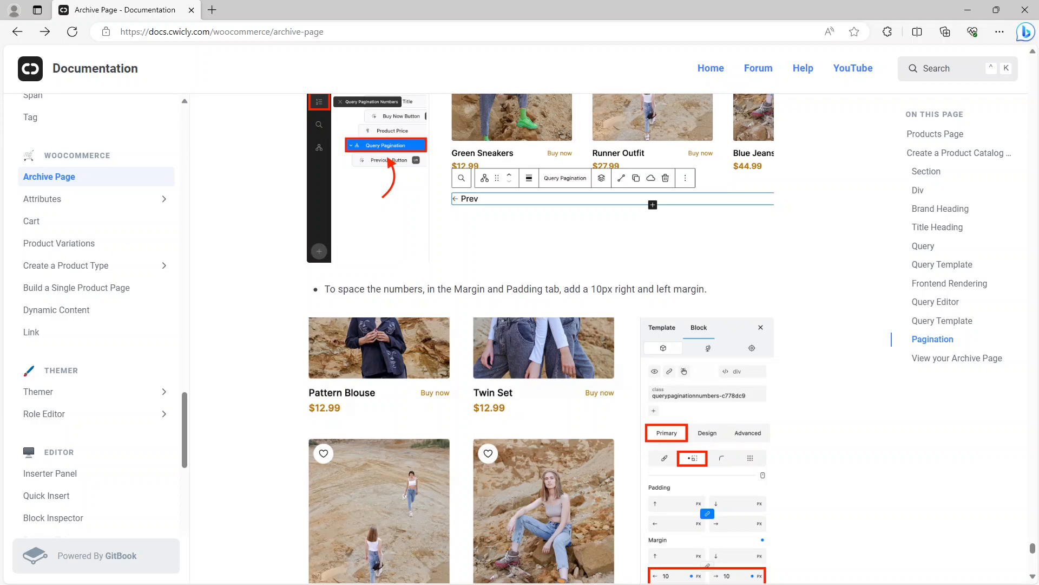
pyautogui.scroll(-5, 617, 294)
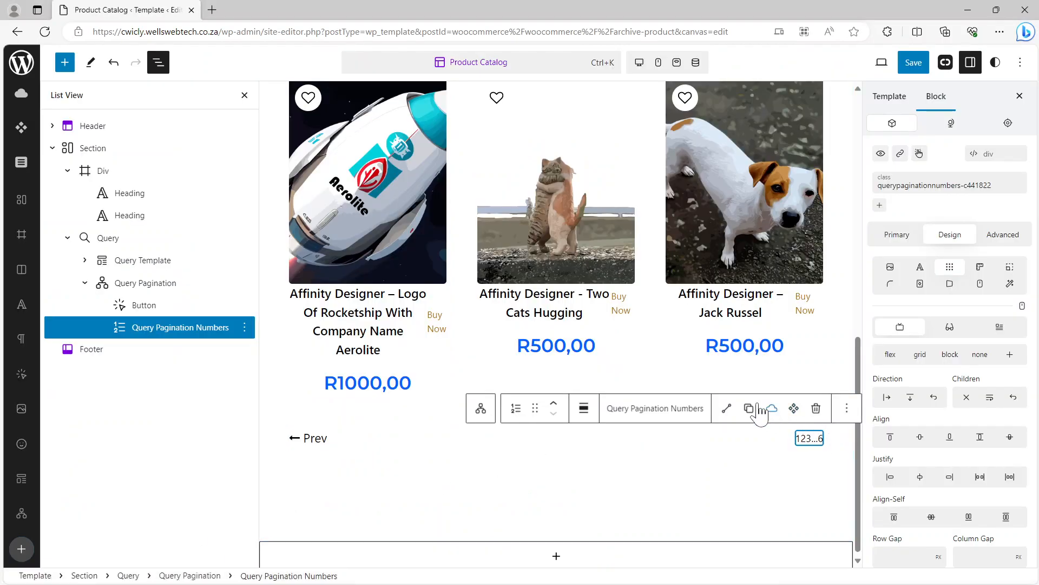
# Give the Query Pagination Numbers block left and right margins of 10 px in its primary settings and save the template.
pyautogui.click(907, 237)
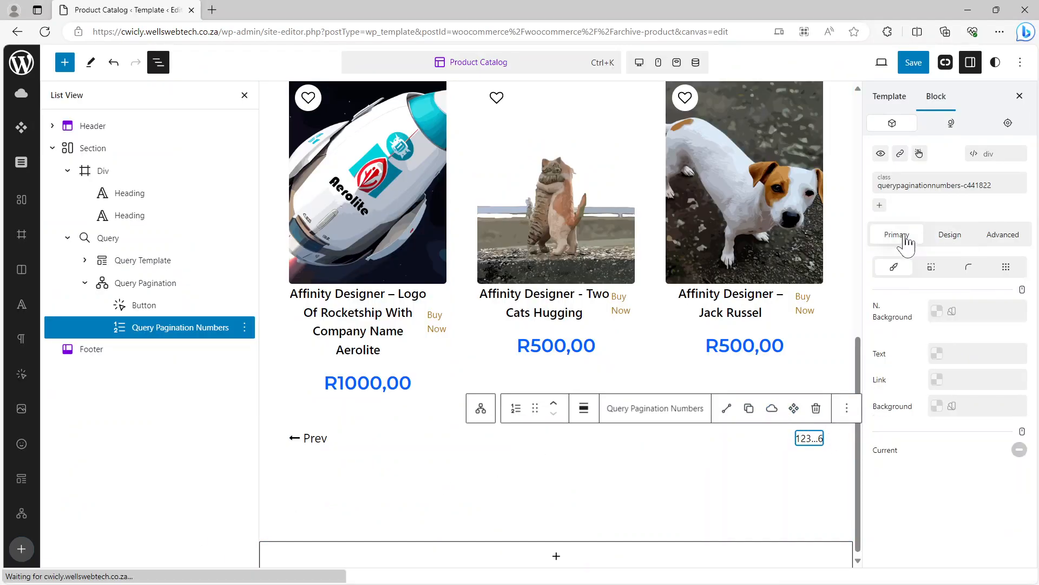
pyautogui.click(931, 268)
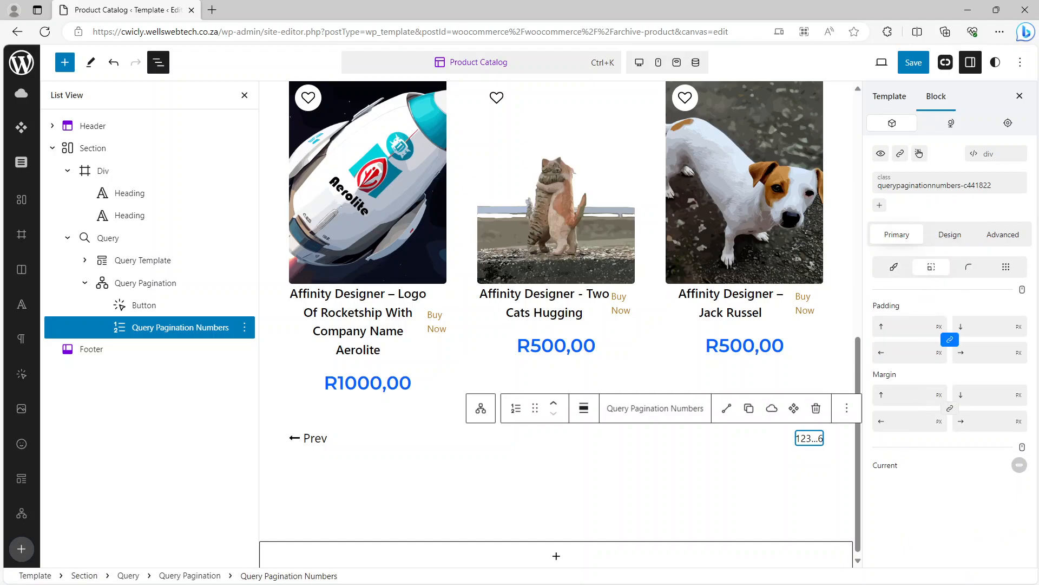
pyautogui.click(902, 422)
pyautogui.click(971, 421)
pyautogui.click(914, 62)
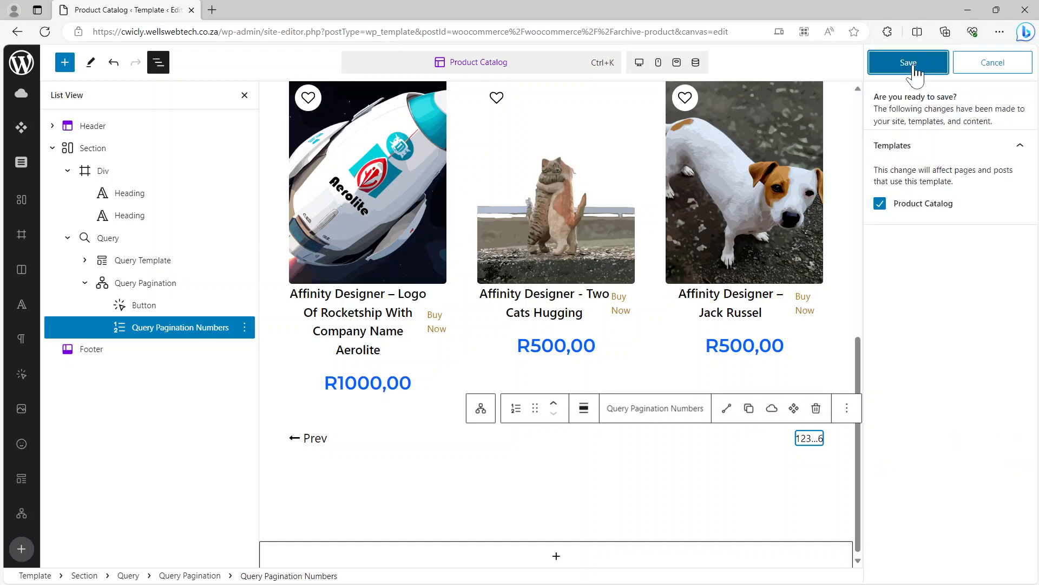
pyautogui.click(908, 63)
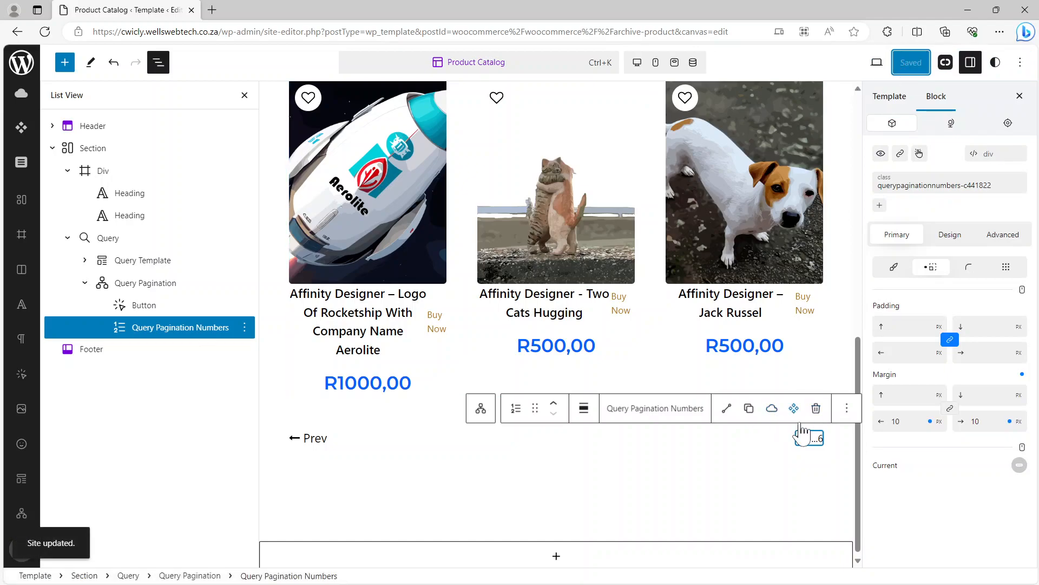
# Switch to the documentation and examine the enlarged typography example for the pagination numbers' text colour and size.
pyautogui.click(970, 15)
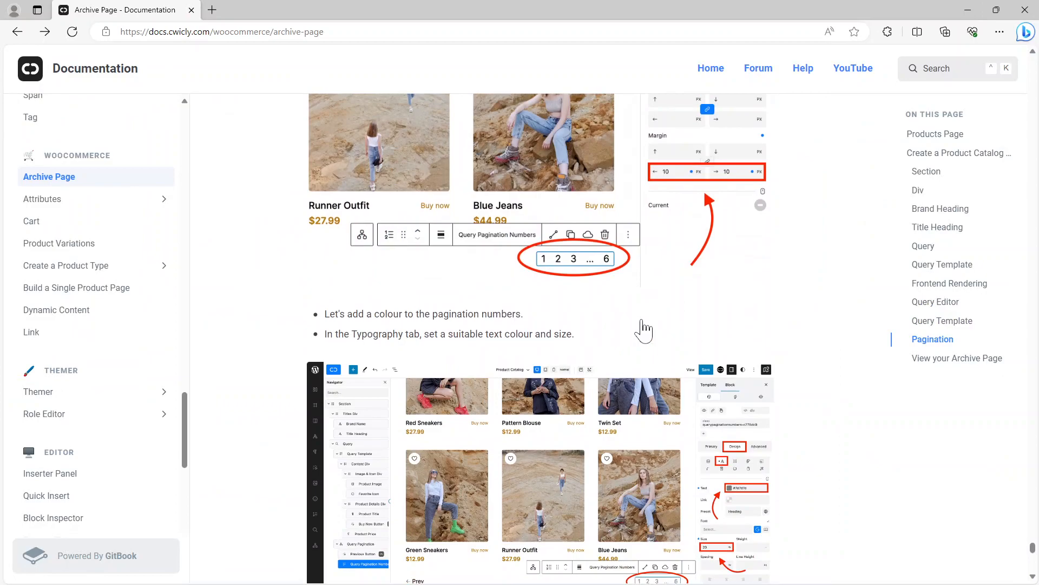
pyautogui.scroll(-2, 643, 330)
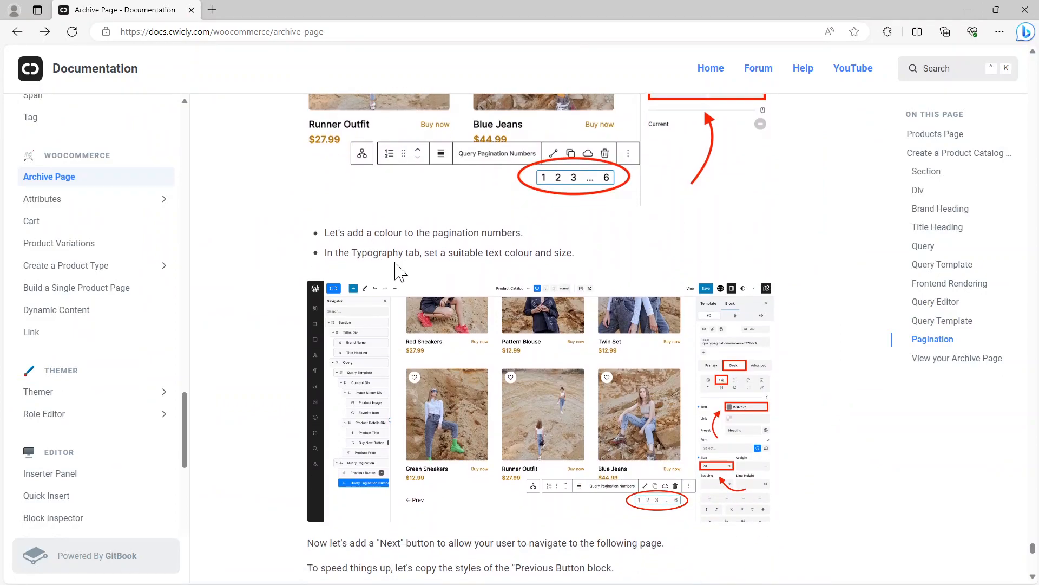
pyautogui.scroll(-3, 622, 298)
pyautogui.scroll(2, 622, 298)
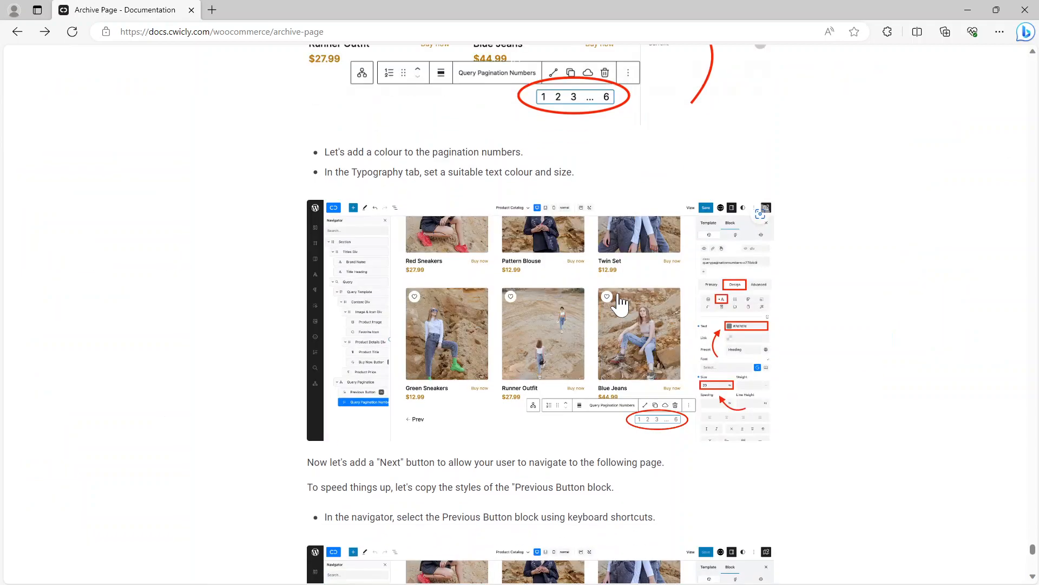
pyautogui.click(621, 299)
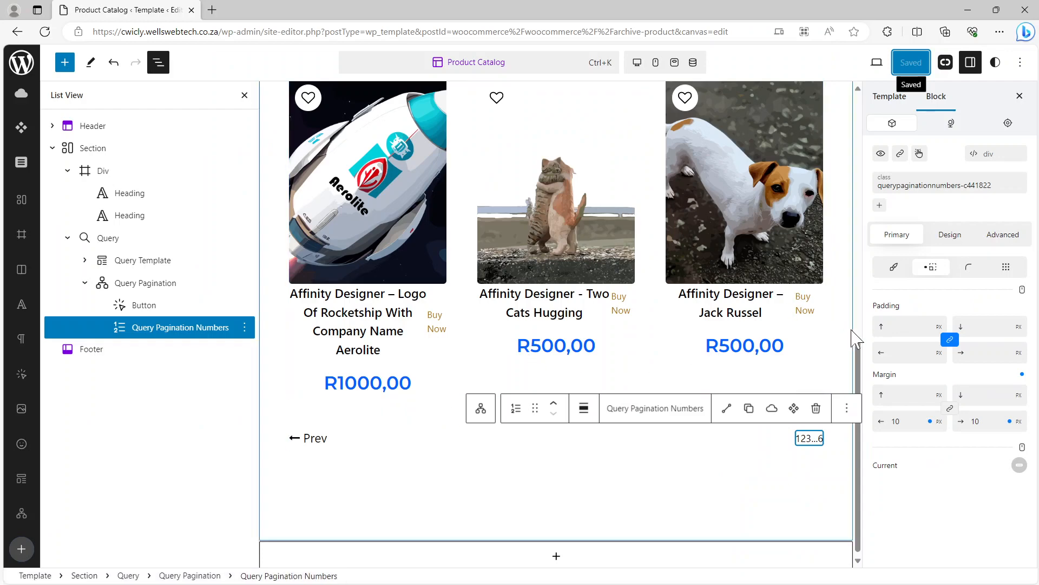
# Set the Query Pagination Numbers block's text colour to #7d7d7d and its font size to 20 px, and save the template.
pyautogui.click(951, 236)
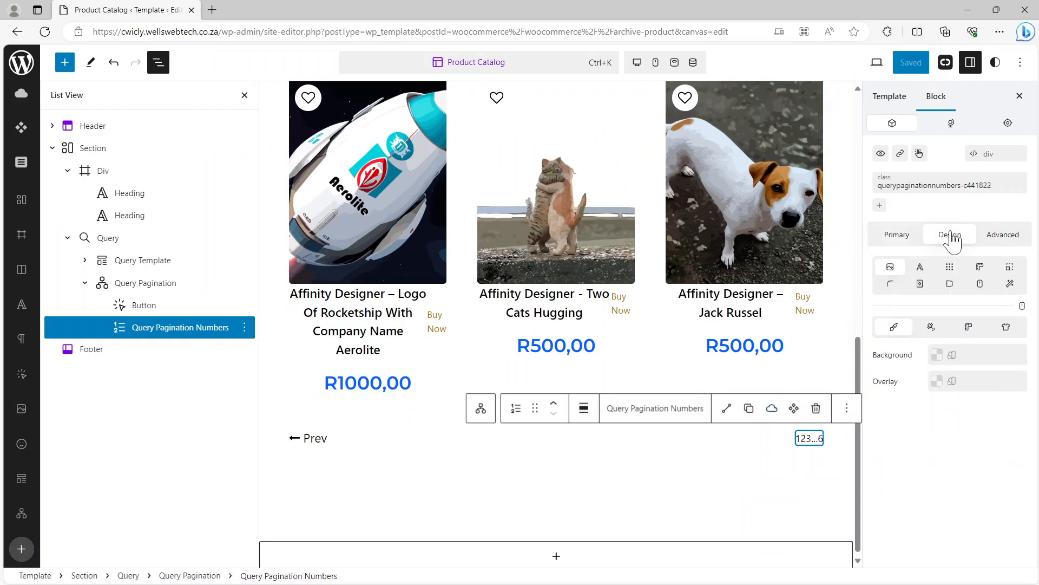
pyautogui.click(922, 273)
pyautogui.click(937, 328)
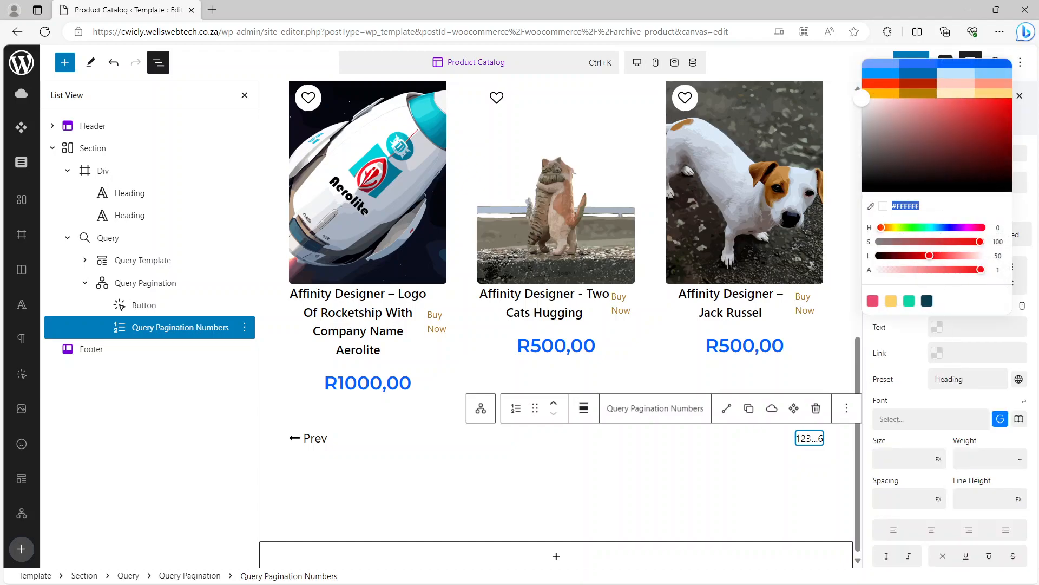
pyautogui.doubleClick(952, 208)
pyautogui.press('Return')
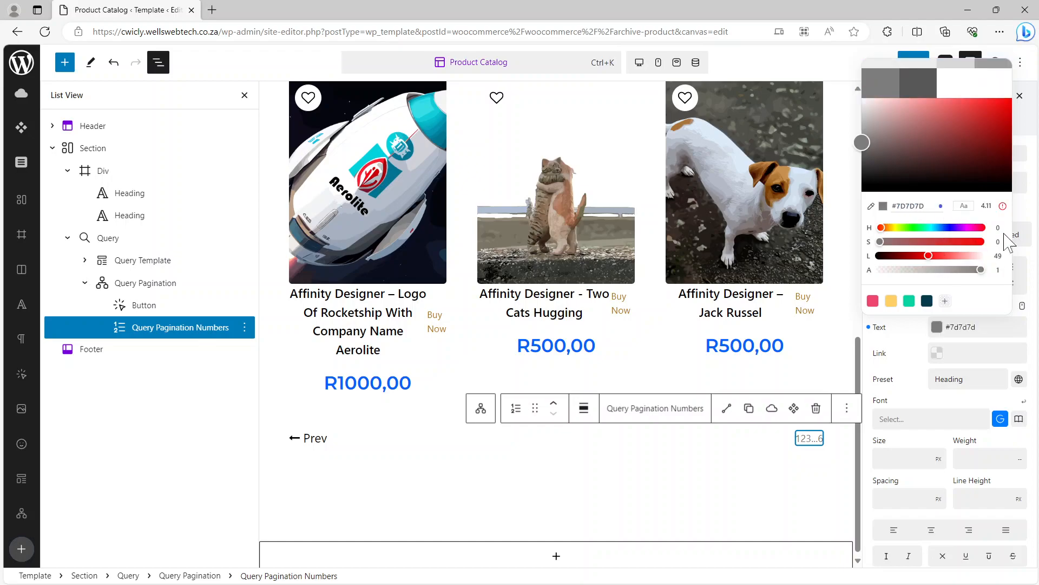
pyautogui.click(903, 458)
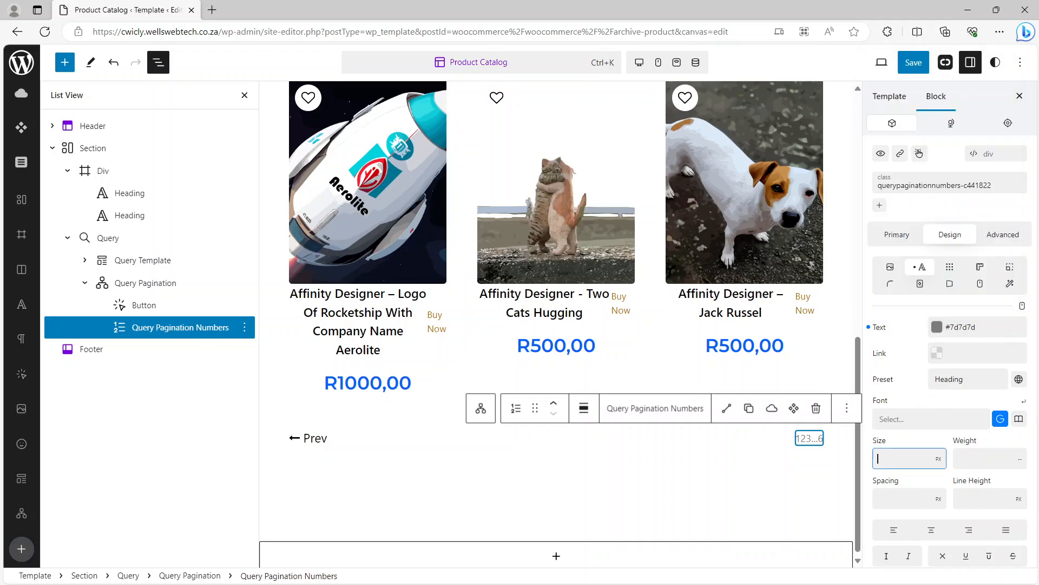
pyautogui.write('20')
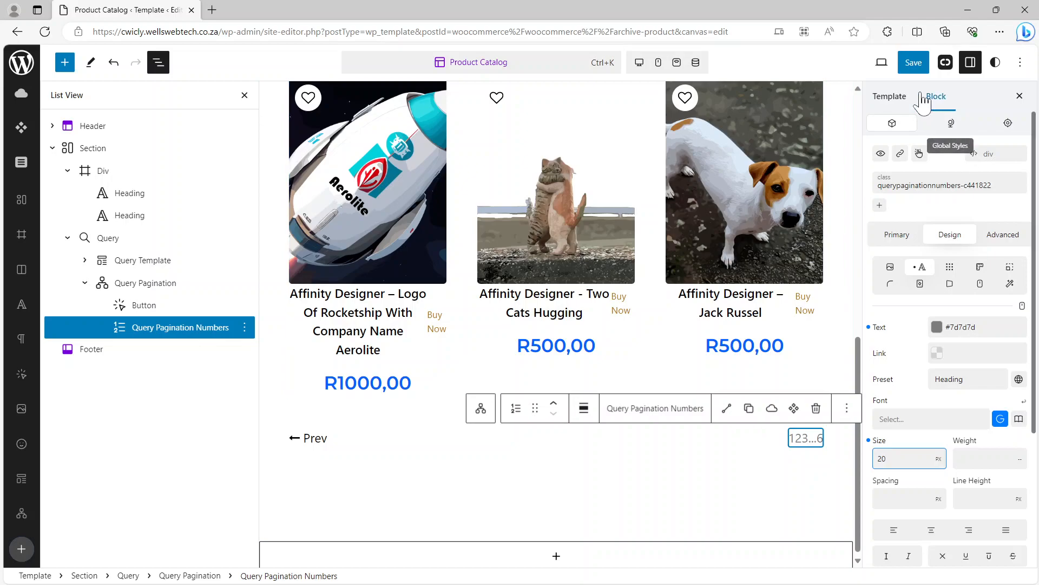
pyautogui.click(913, 65)
pyautogui.click(909, 63)
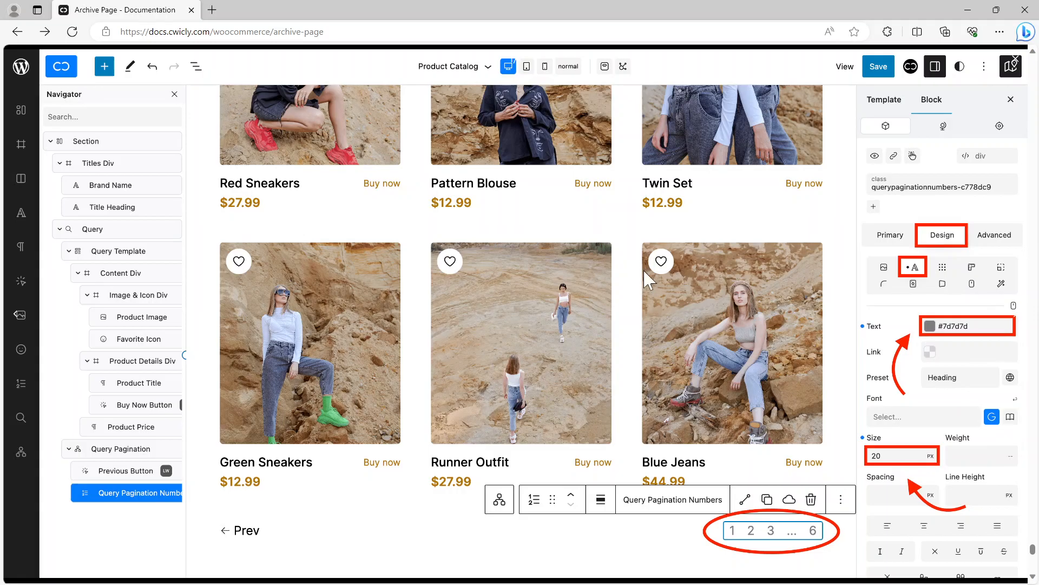
# Close the enlarged documentation image and read how to create the Next button by copying the Previous Button block.
pyautogui.click(638, 125)
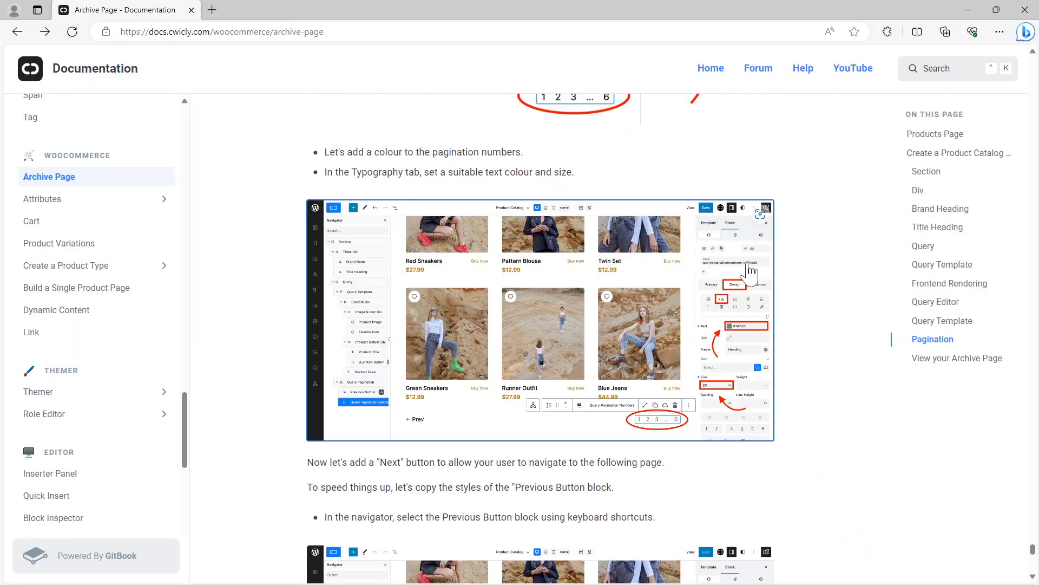
pyautogui.scroll(-3, 465, 331)
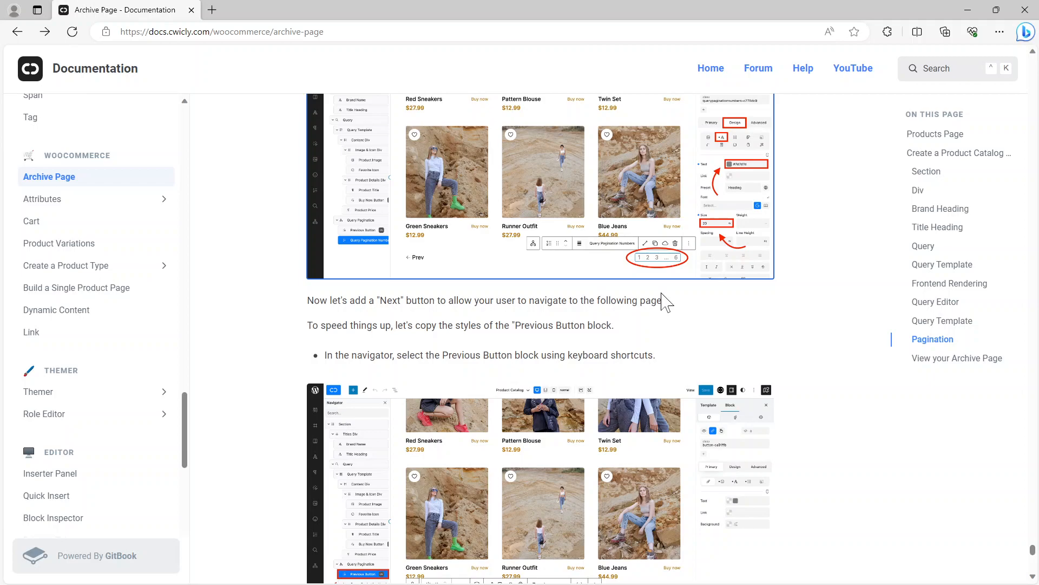
pyautogui.scroll(-2, 665, 301)
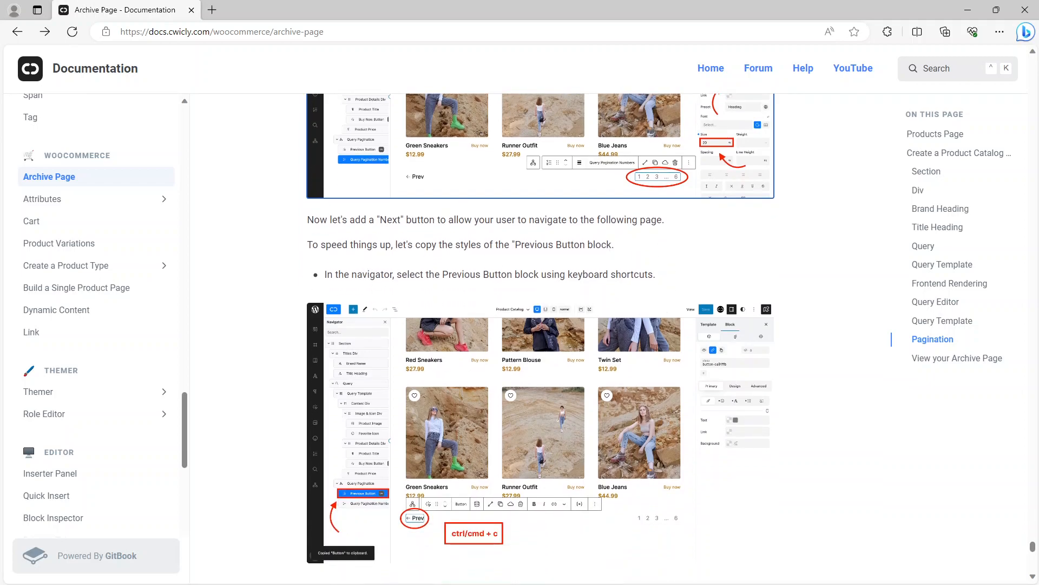
# Read the documentation's instructions for pasting the copied button into Query Pagination, renaming it "Next Button" and changing its text.
pyautogui.scroll(-2, 390, 222)
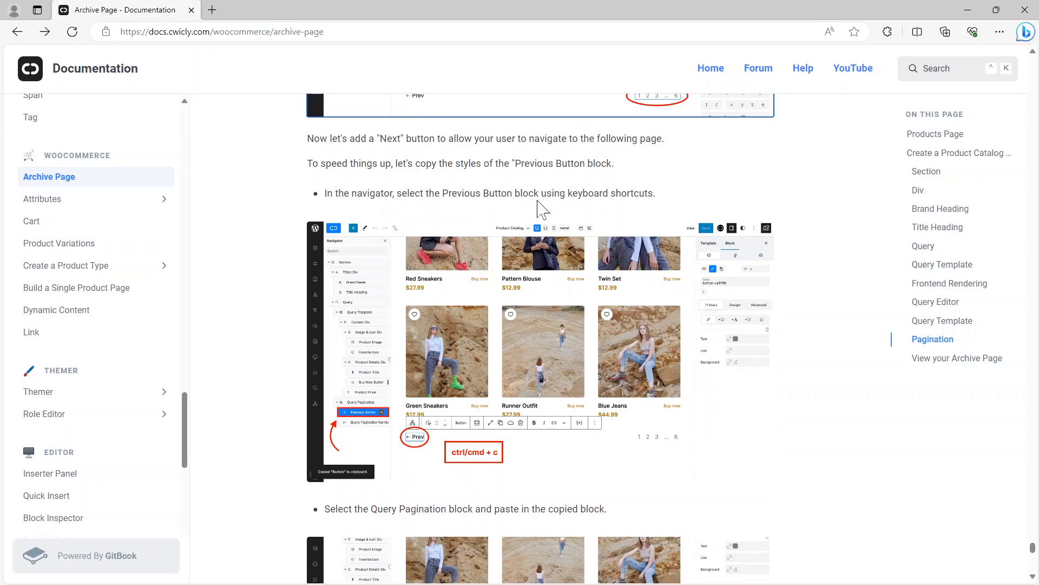
pyautogui.scroll(-5, 569, 205)
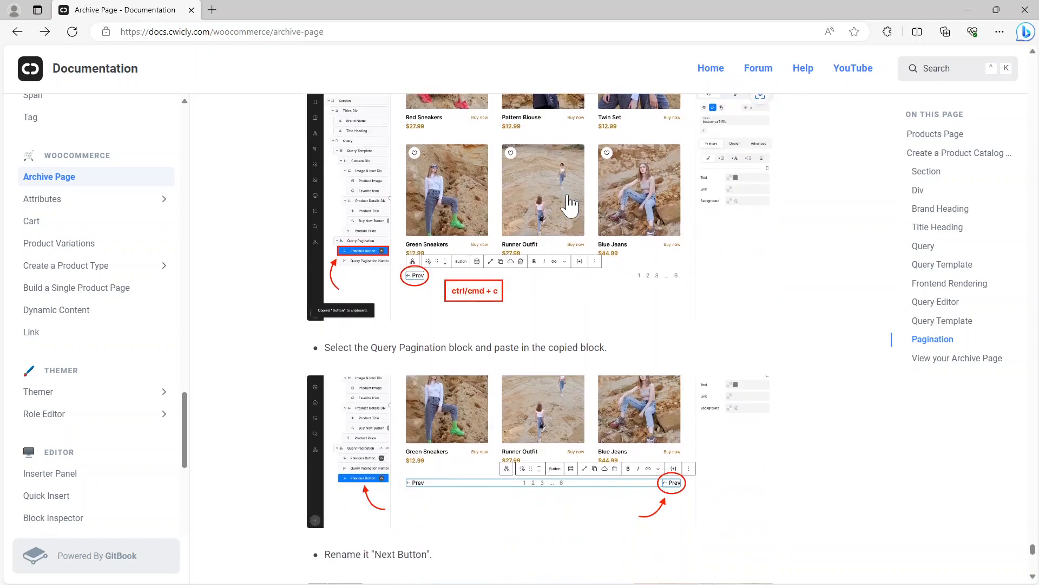
pyautogui.scroll(-2, 569, 205)
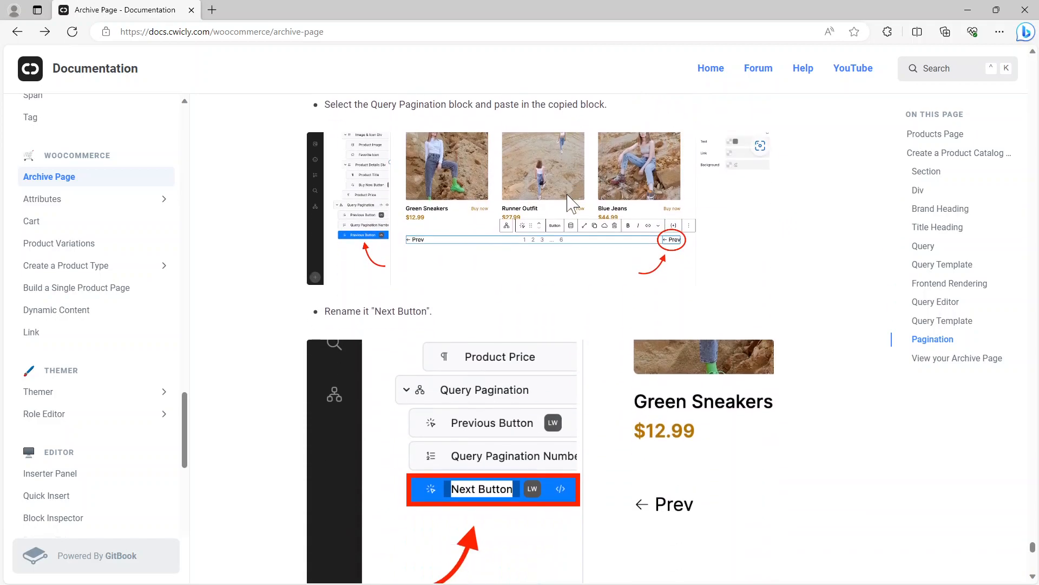
pyautogui.scroll(-3, 569, 205)
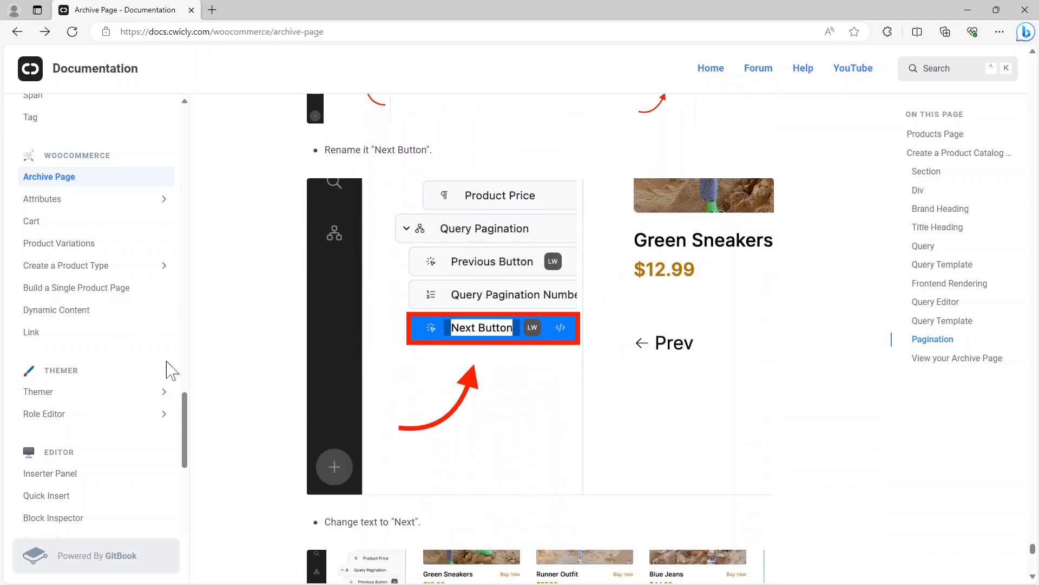
# Switch to the template editor, duplicate the Prev button block and move the copy below Query Pagination Numbers inside Query Pagination.
pyautogui.hotkey('alt', 'Tab')
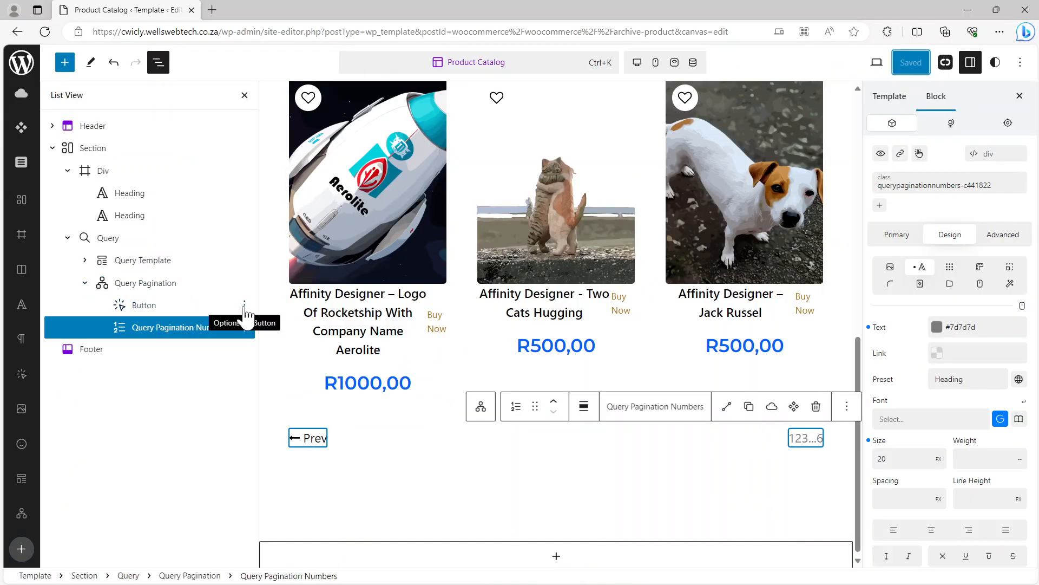
pyautogui.click(245, 305)
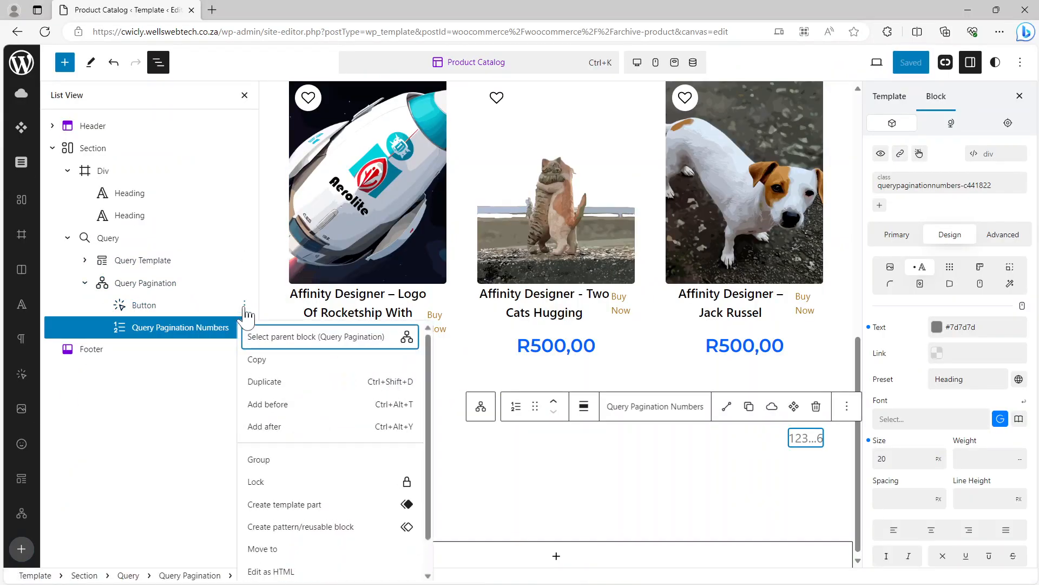
pyautogui.click(266, 382)
pyautogui.moveTo(146, 338); pyautogui.dragTo(142, 358)
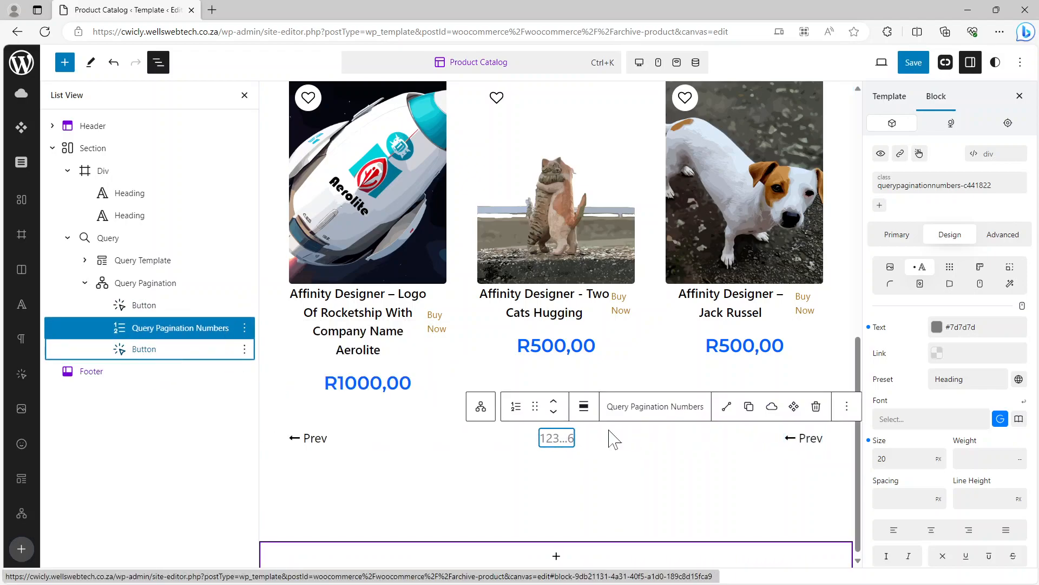
# Replace the text of the duplicated button after the page numbers with "Next".
pyautogui.click(807, 445)
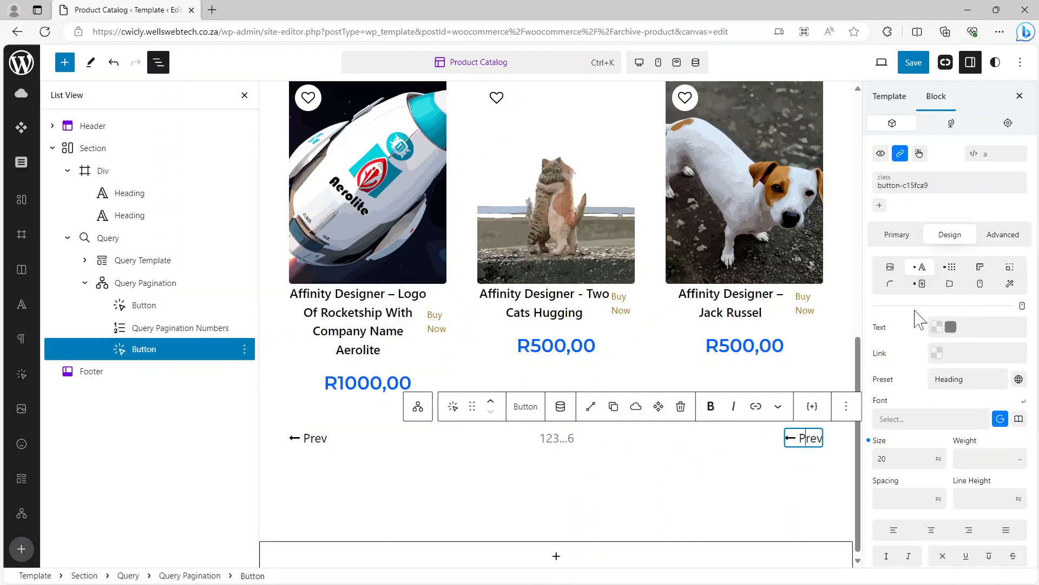
pyautogui.moveTo(805, 441); pyautogui.dragTo(817, 436)
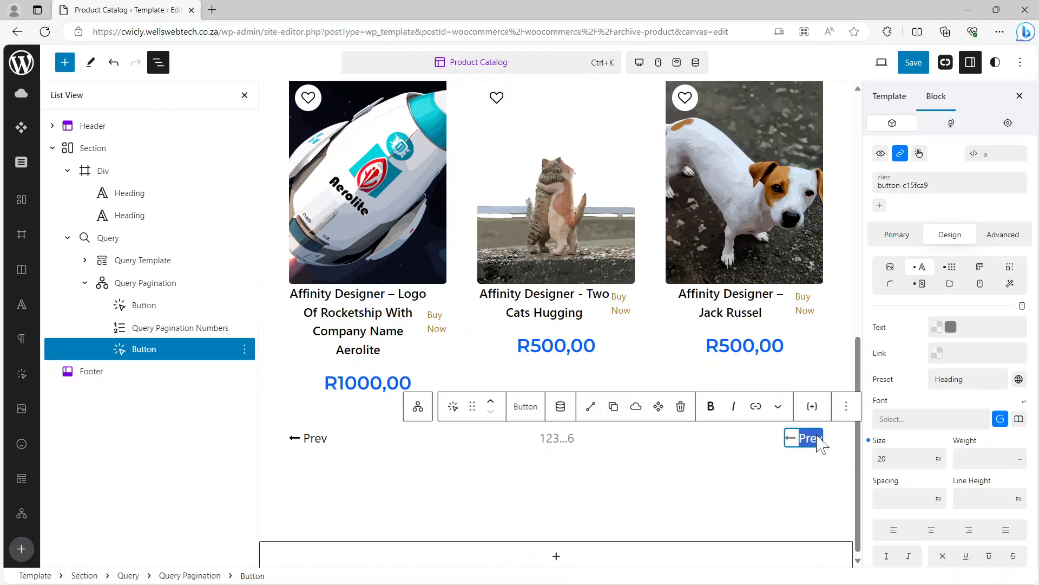
pyautogui.write('Next')
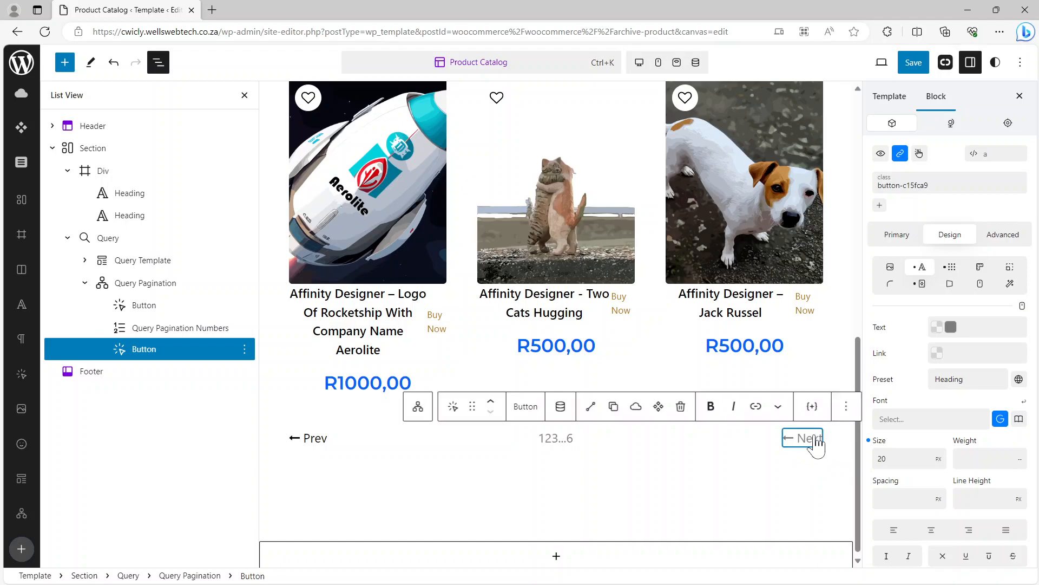
# Change the Next button's icon to a long right-pointing arrow, searching the Regular icon library for "arrow".
pyautogui.click(900, 239)
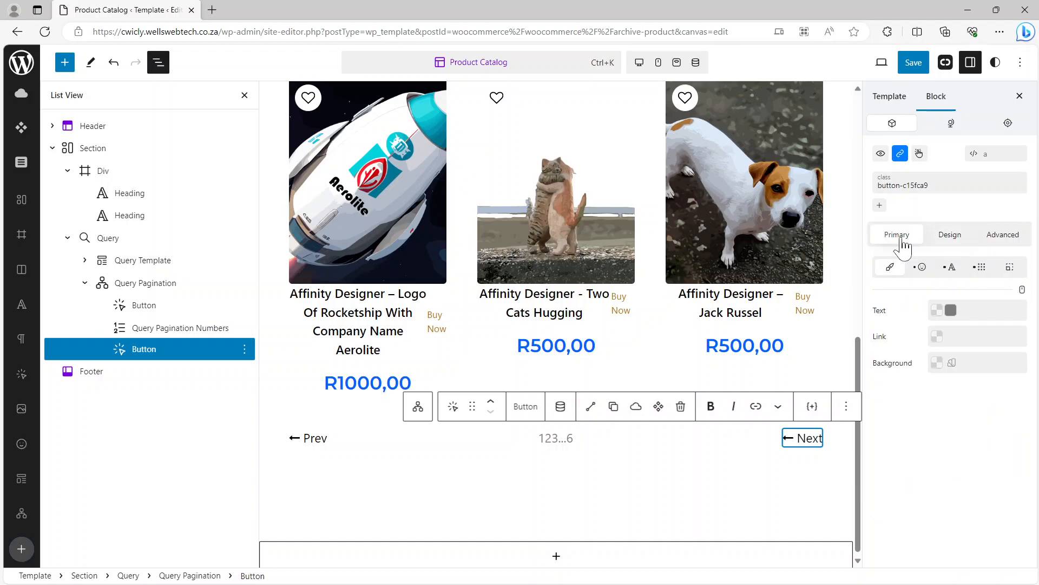
pyautogui.click(920, 267)
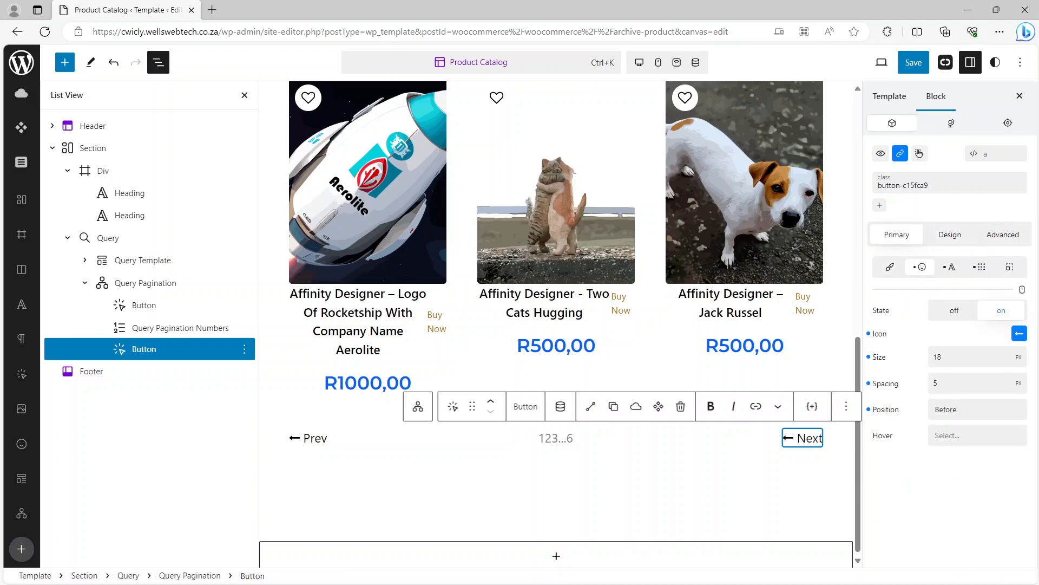
pyautogui.click(1019, 334)
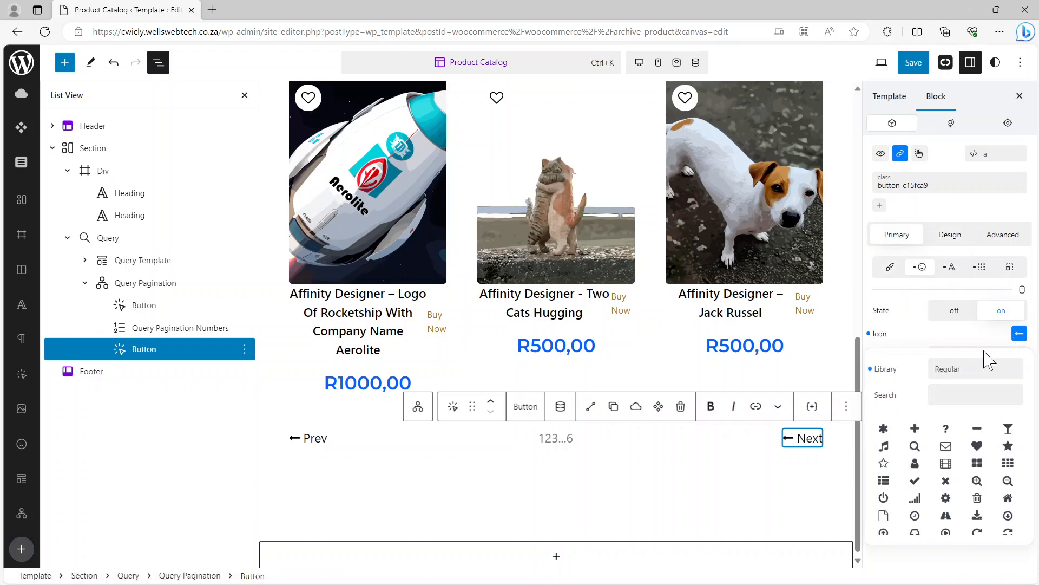
pyautogui.write('arrow')
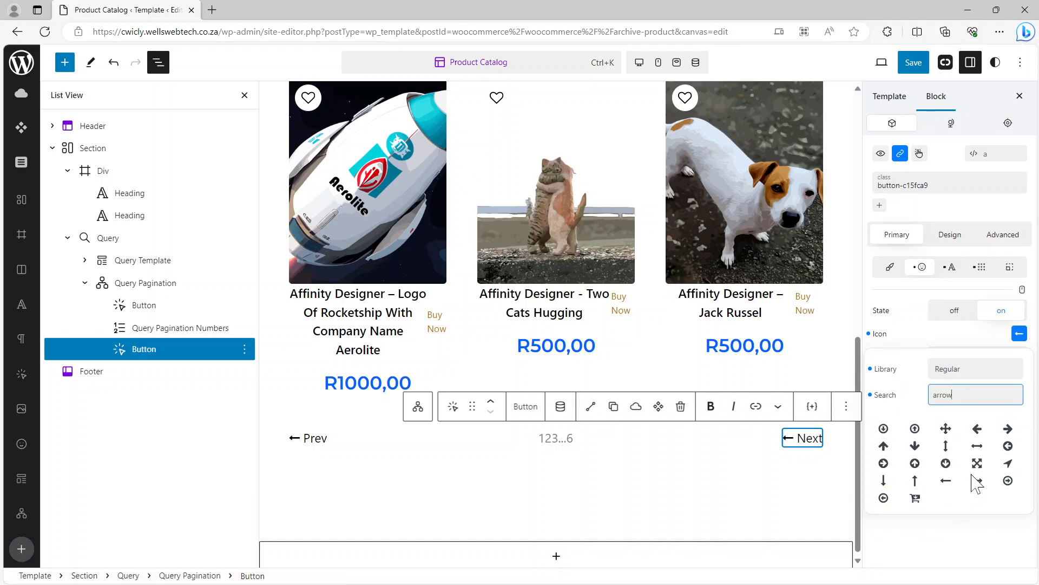
pyautogui.click(977, 484)
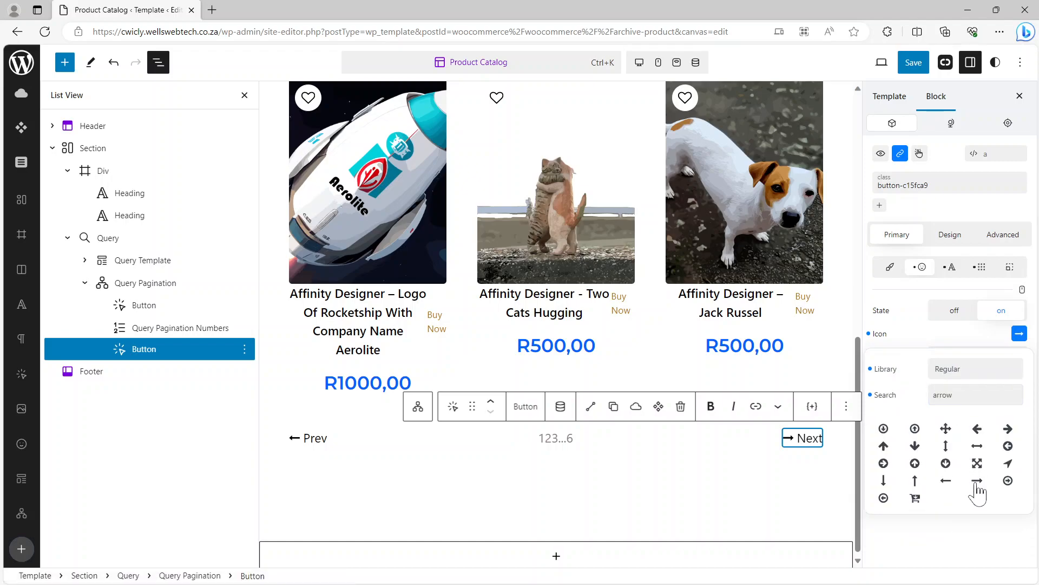
pyautogui.click(1019, 334)
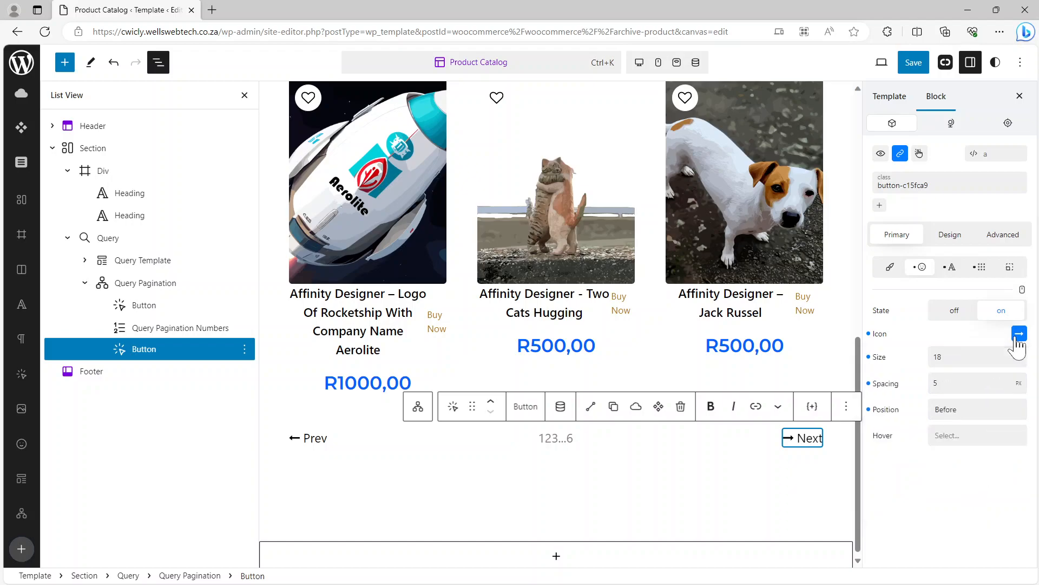
# Set the Next button's icon position to After and save the Product Catalog template.
pyautogui.click(955, 416)
pyautogui.click(954, 459)
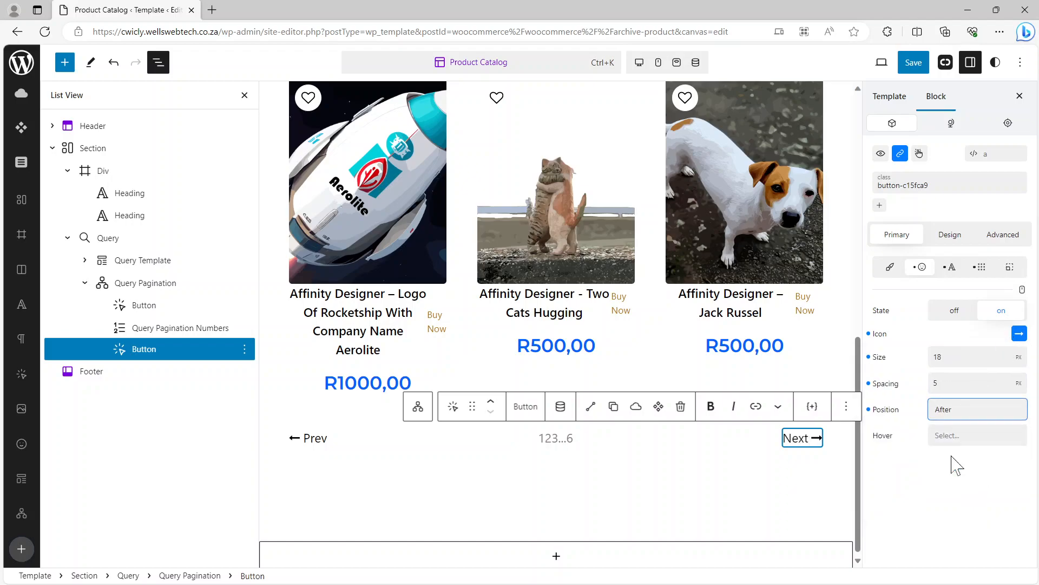
pyautogui.click(914, 63)
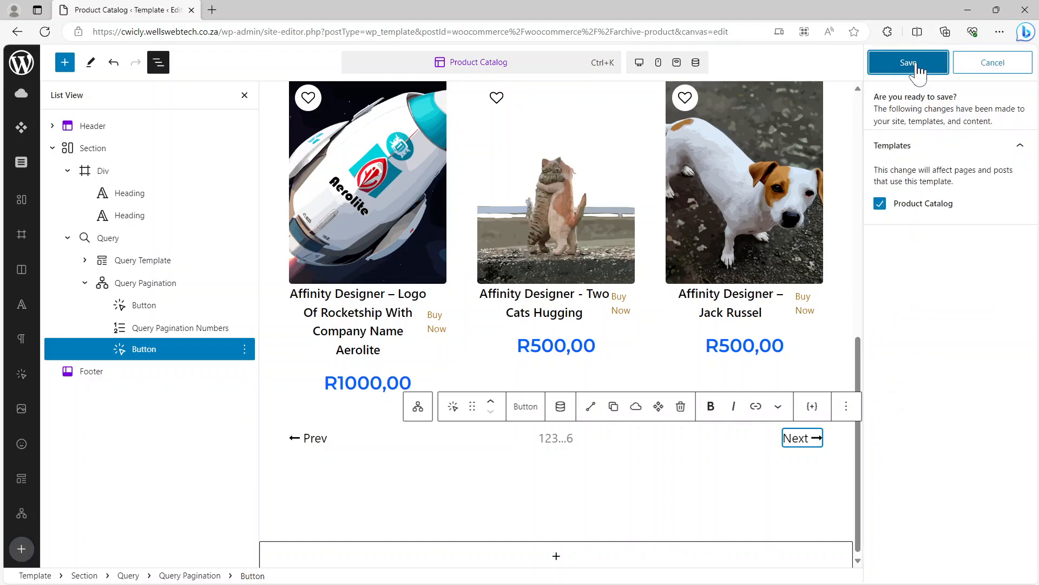
pyautogui.click(912, 64)
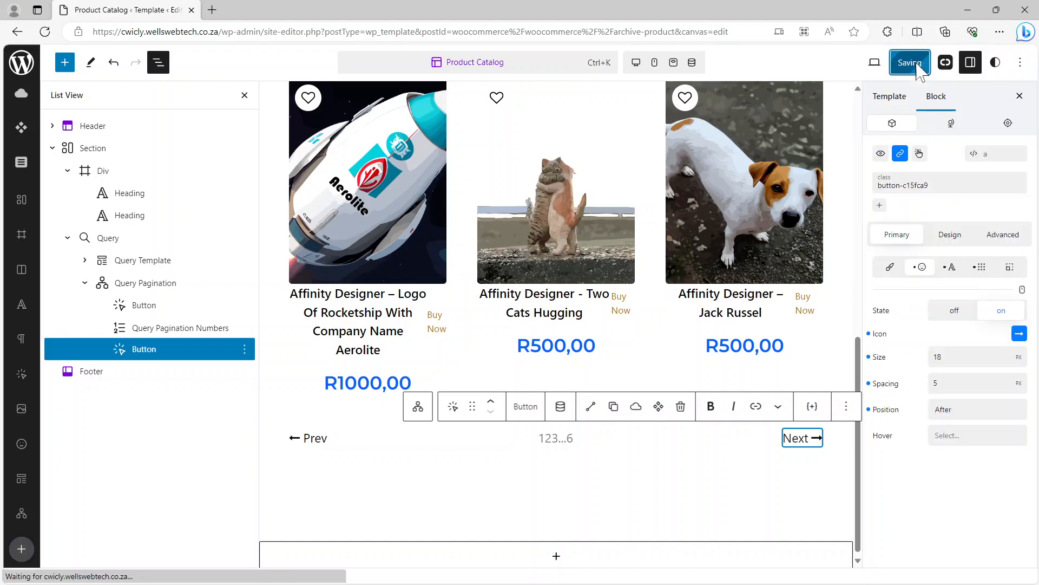
# Switch to the documentation and read the Next button's icon, position and link action instructions.
pyautogui.click(967, 10)
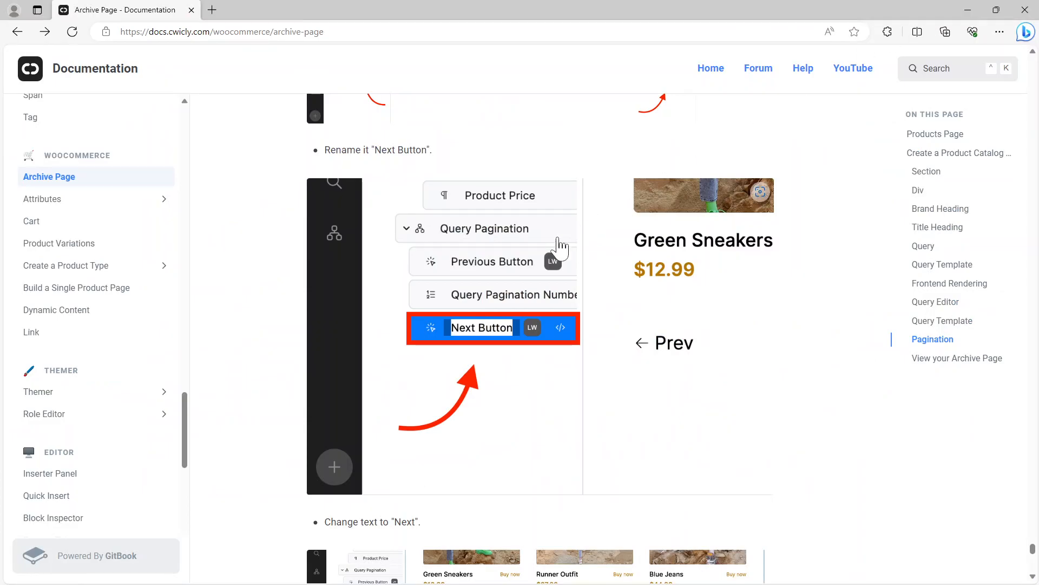
pyautogui.scroll(-7, 662, 304)
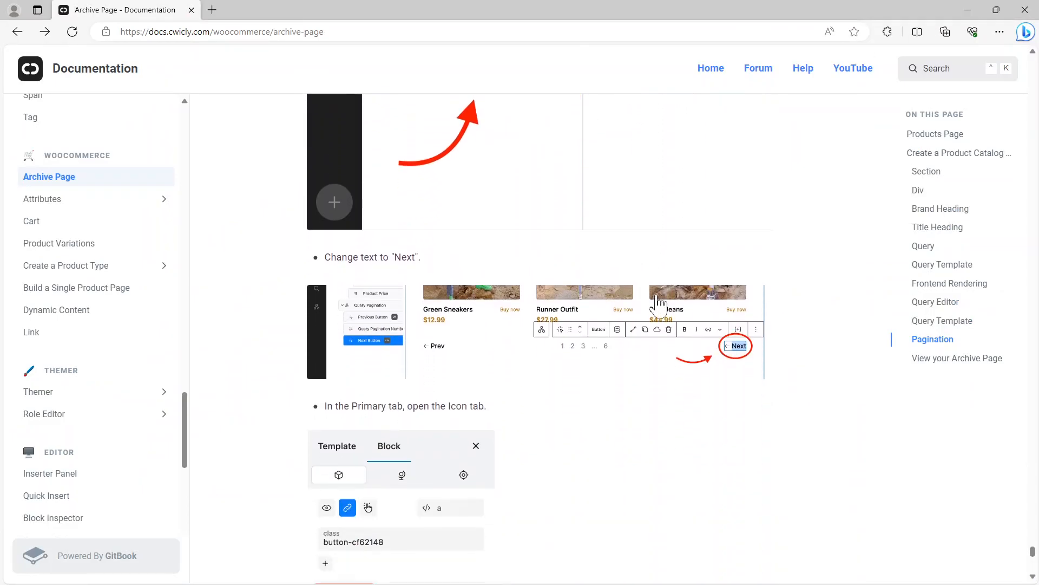
pyautogui.scroll(-1, 563, 249)
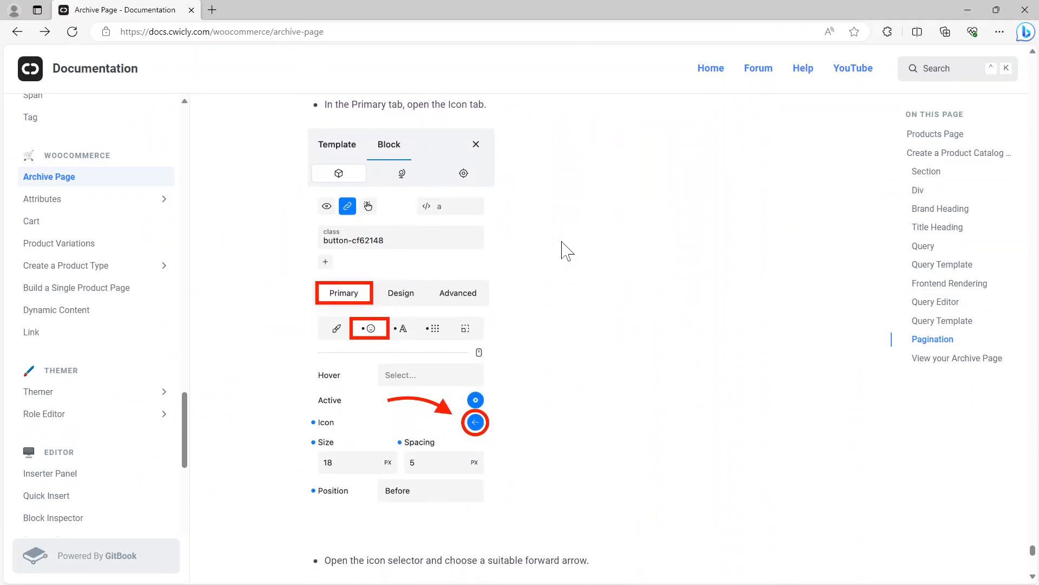
pyautogui.scroll(-2, 561, 248)
pyautogui.scroll(-7, 463, 337)
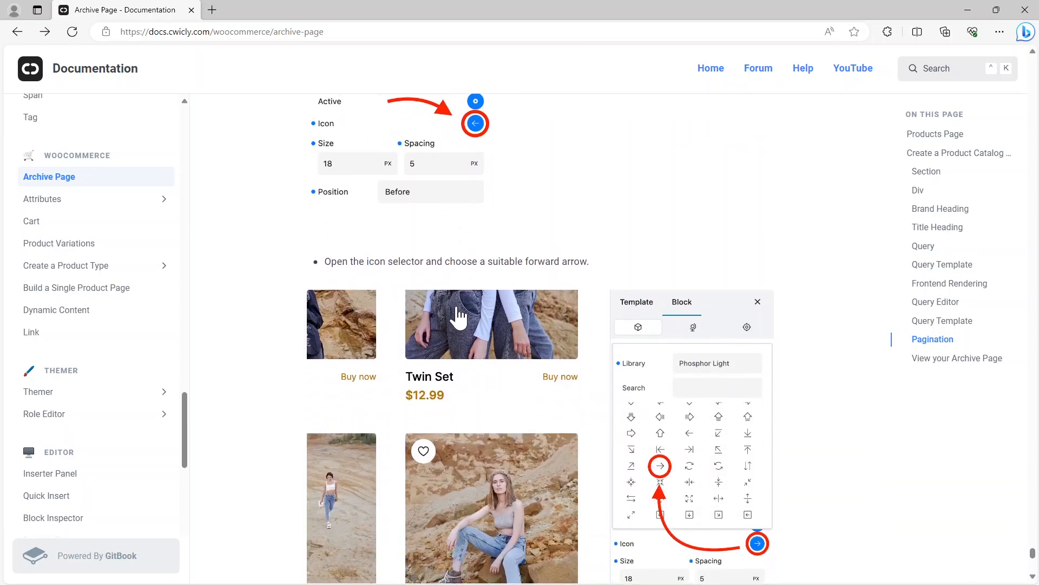
pyautogui.scroll(-13, 701, 325)
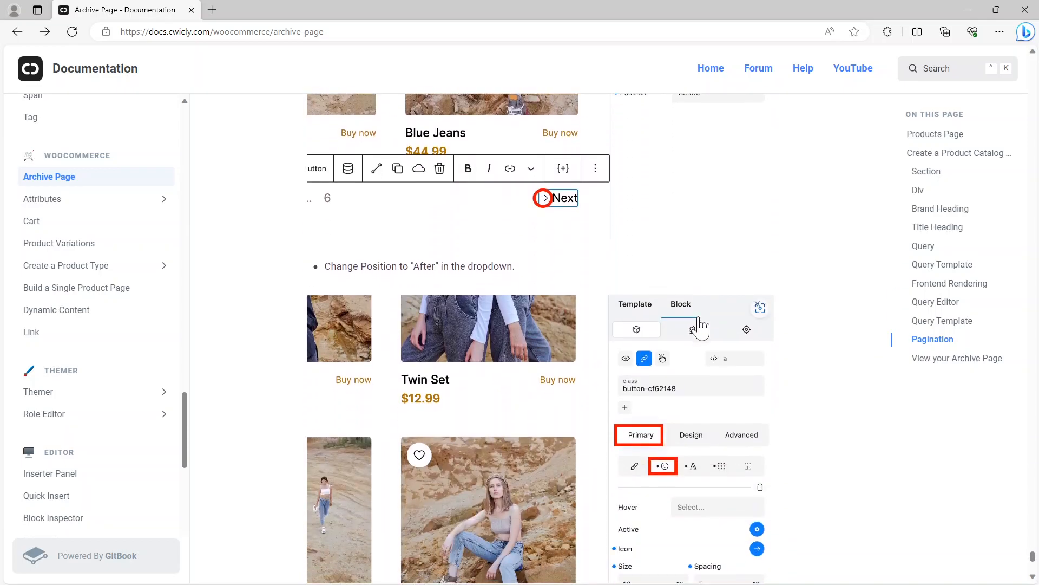
pyautogui.scroll(-5, 699, 325)
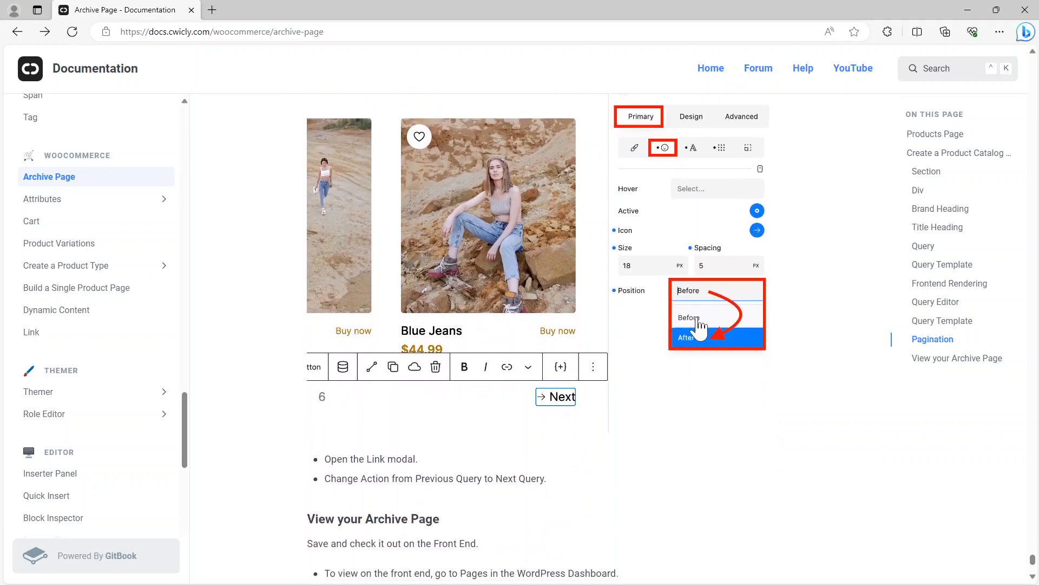
pyautogui.scroll(-3, 569, 330)
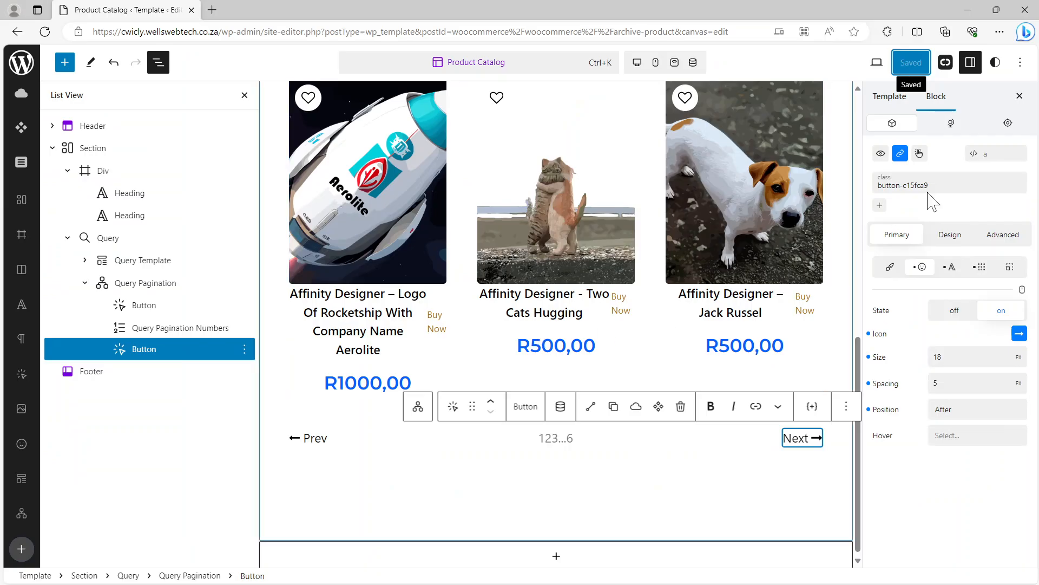
# Set the Next button's link action to Next Query in the template editor and close the link settings.
pyautogui.click(900, 157)
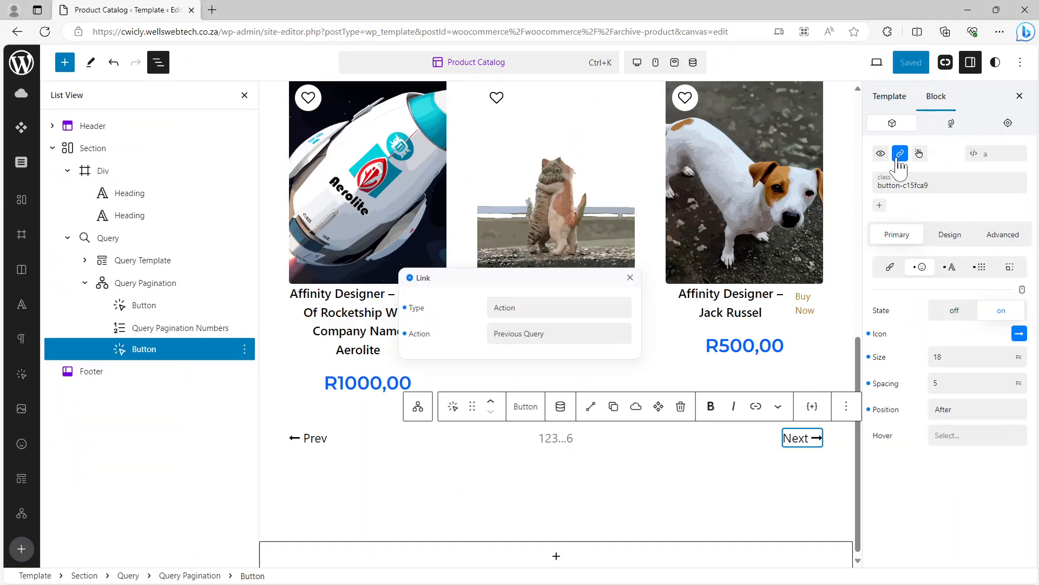
pyautogui.click(900, 157)
pyautogui.click(900, 157)
pyautogui.click(540, 333)
pyautogui.scroll(-1, 541, 374)
pyautogui.scroll(-3, 544, 390)
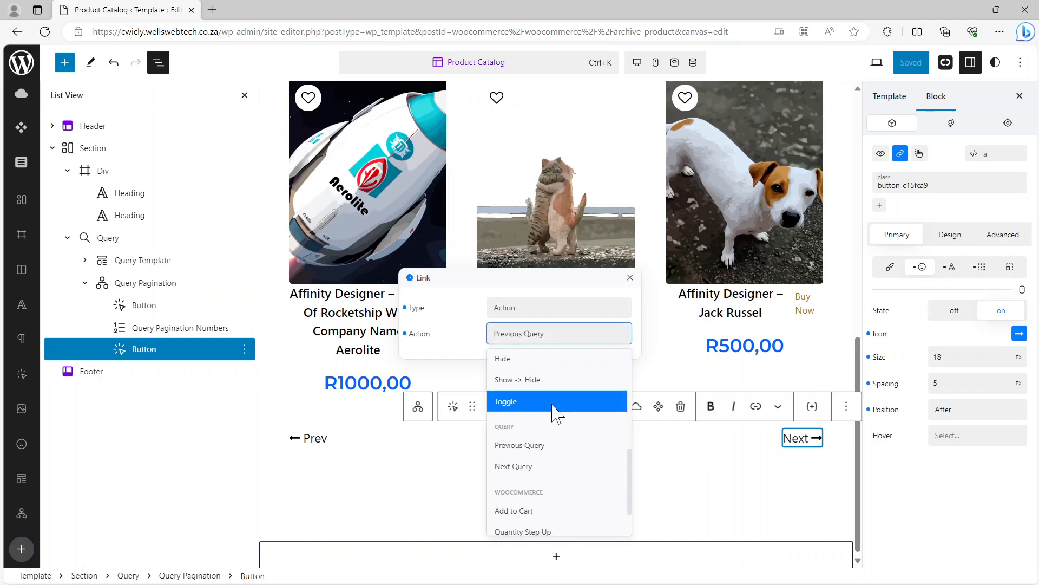
pyautogui.click(532, 466)
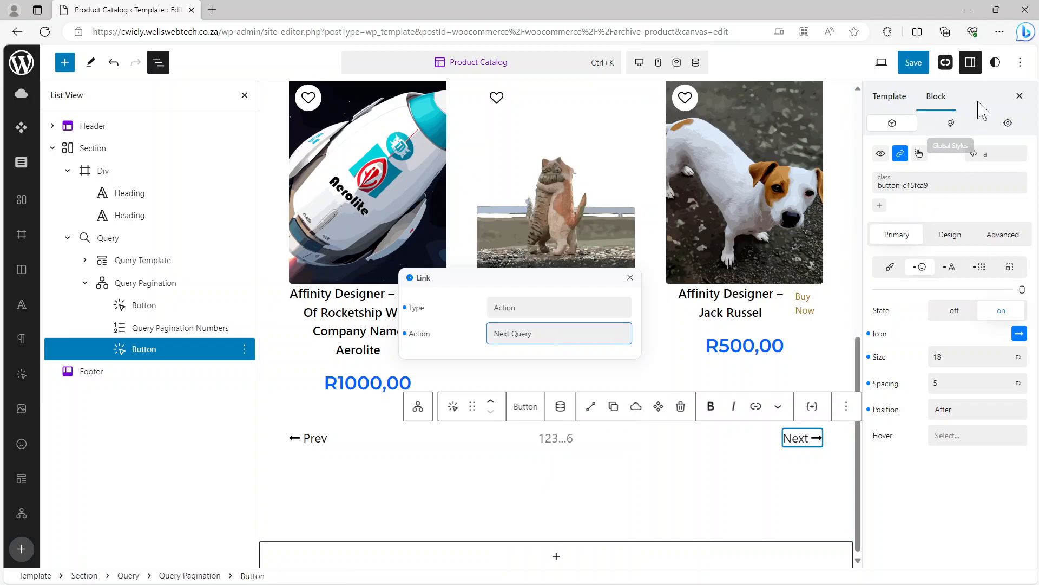
pyautogui.click(912, 69)
pyautogui.click(630, 277)
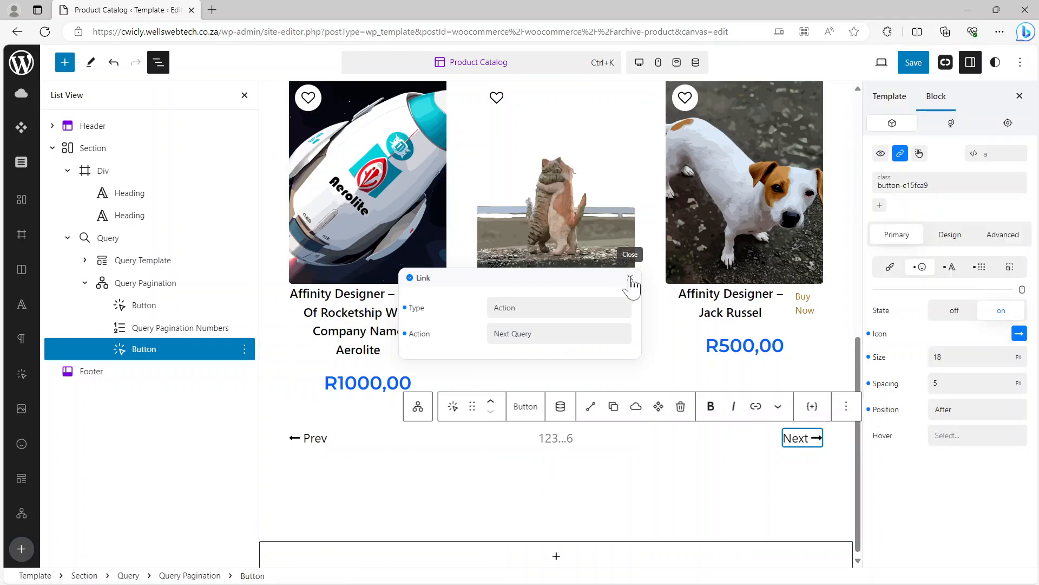
pyautogui.click(631, 278)
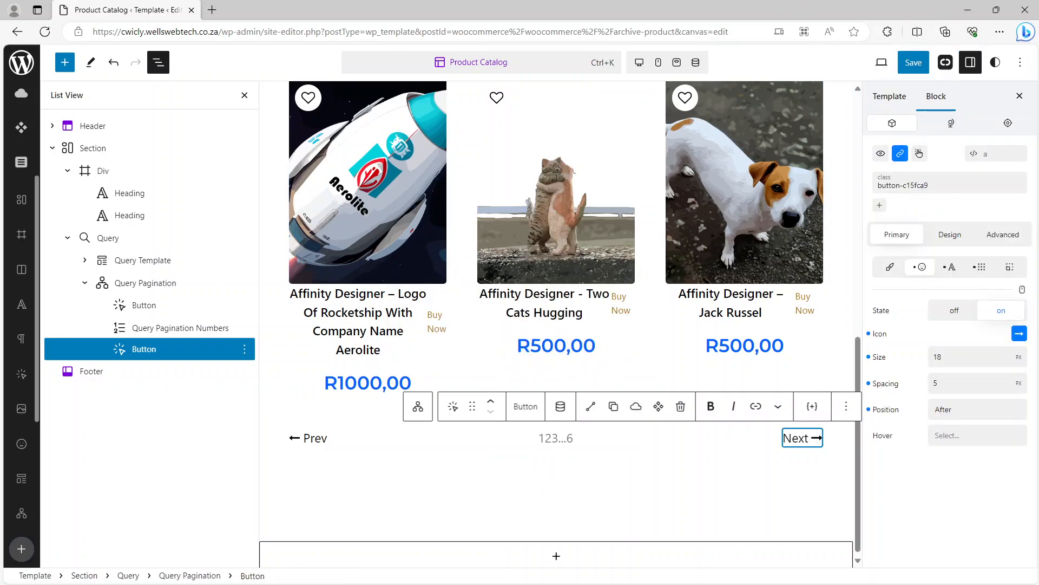
# Check the documentation's section on viewing the archive page on the front end, and return to the template editor.
pyautogui.hotkey('alt', 'Tab')
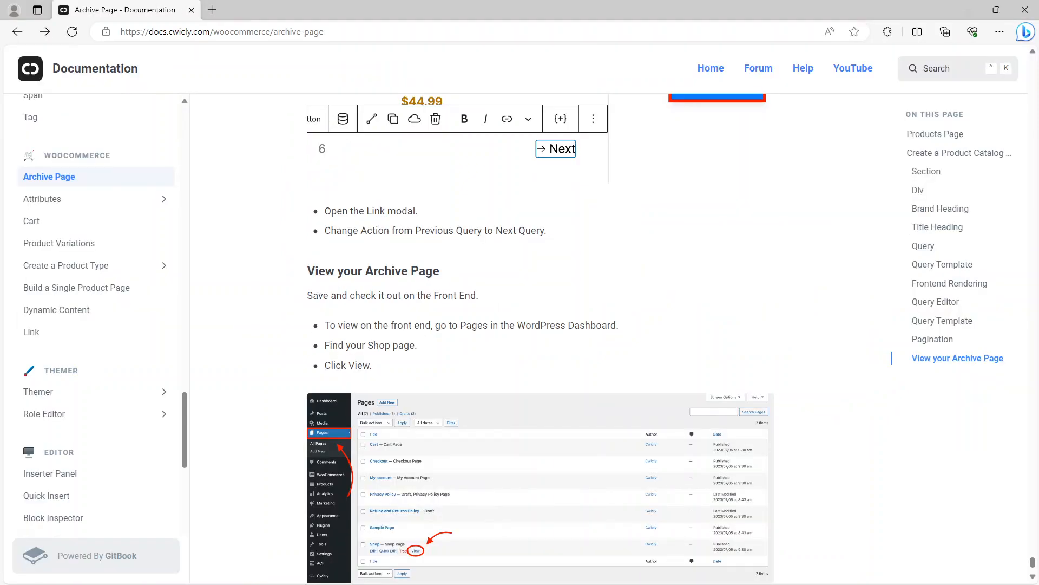
pyautogui.scroll(-3, 528, 244)
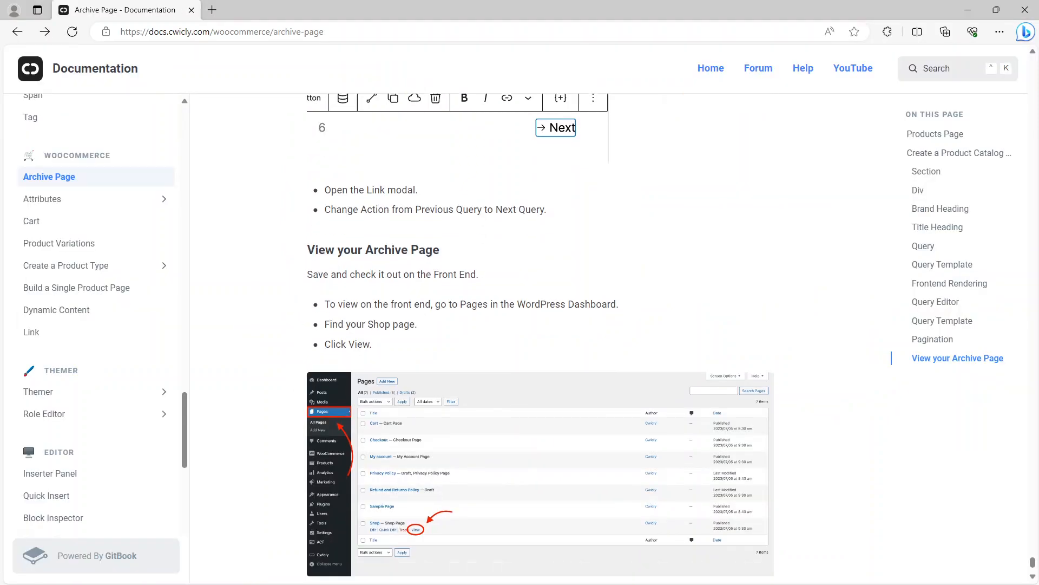
pyautogui.scroll(3, 533, 241)
pyautogui.scroll(-3, 533, 241)
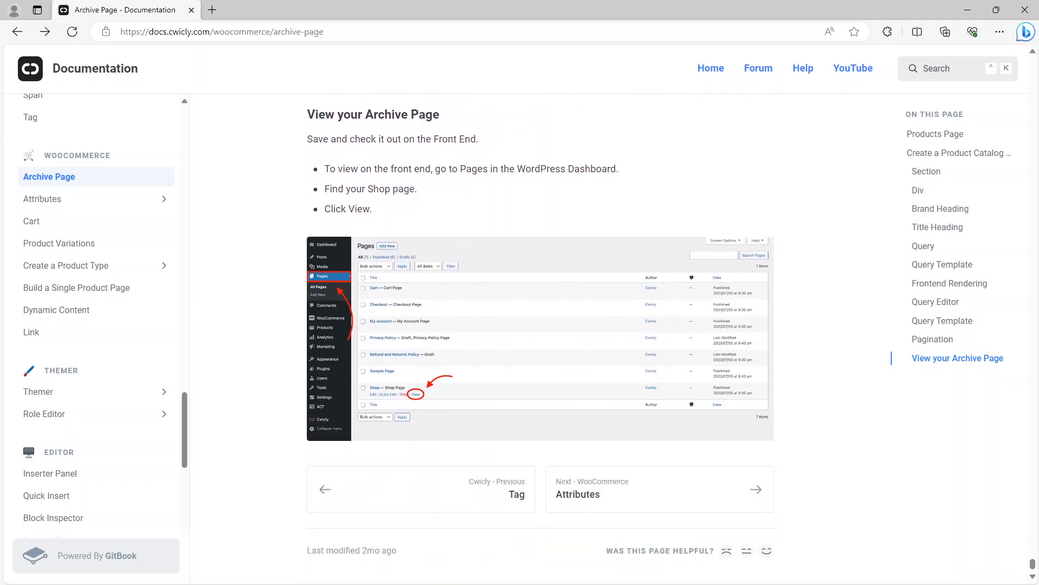
pyautogui.hotkey('alt', 'Tab')
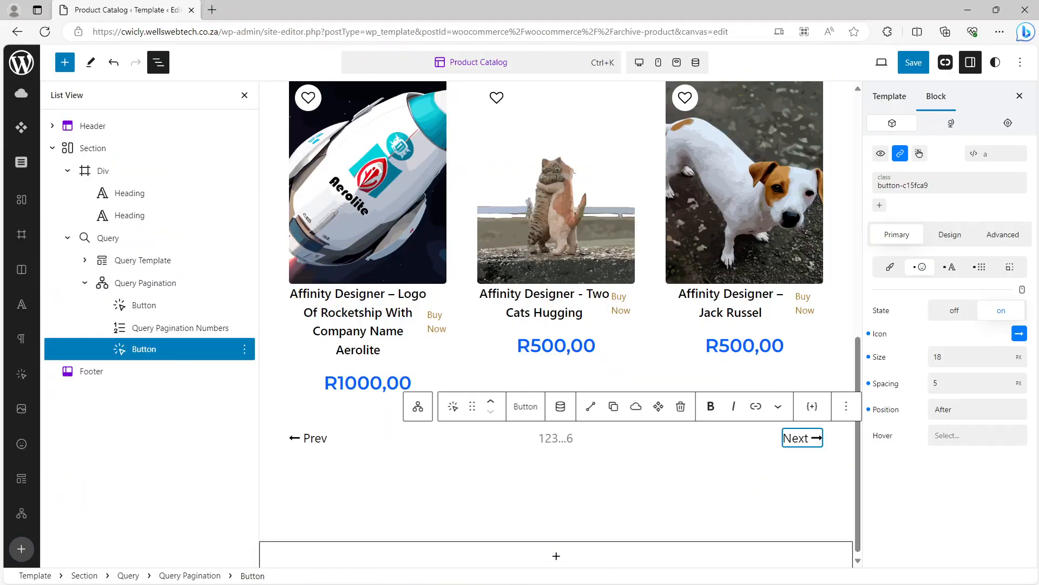
# Save the Product Catalog template, exit the site editor, and open the Cwicly Themer's template overview.
pyautogui.click(914, 62)
pyautogui.click(905, 64)
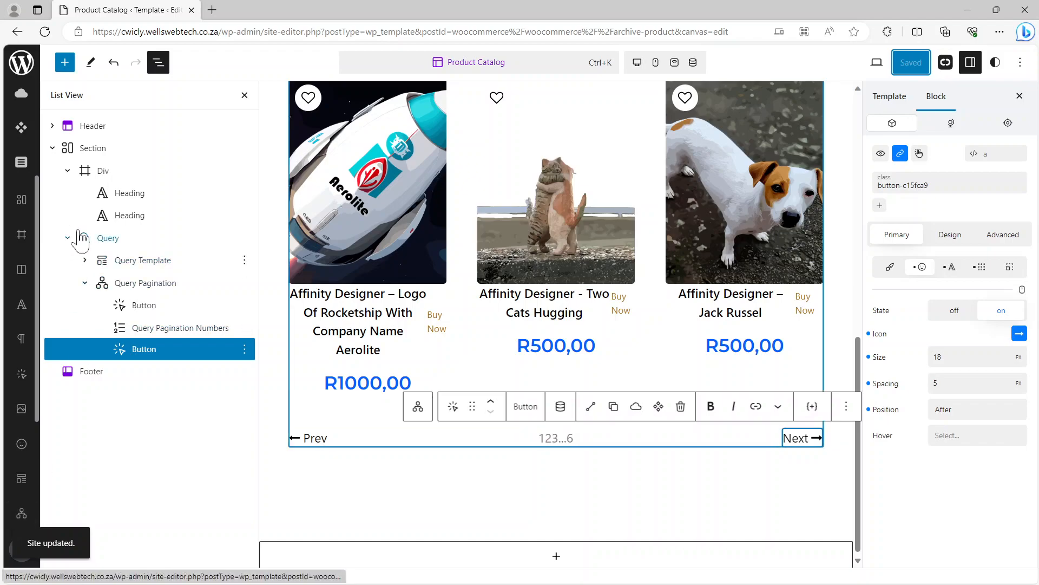
pyautogui.click(24, 68)
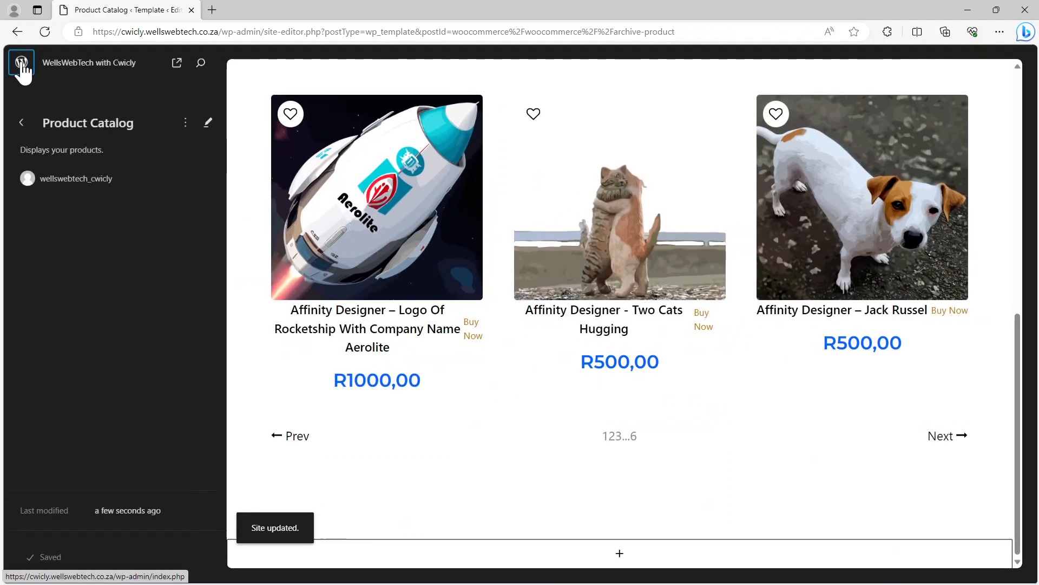
pyautogui.click(20, 124)
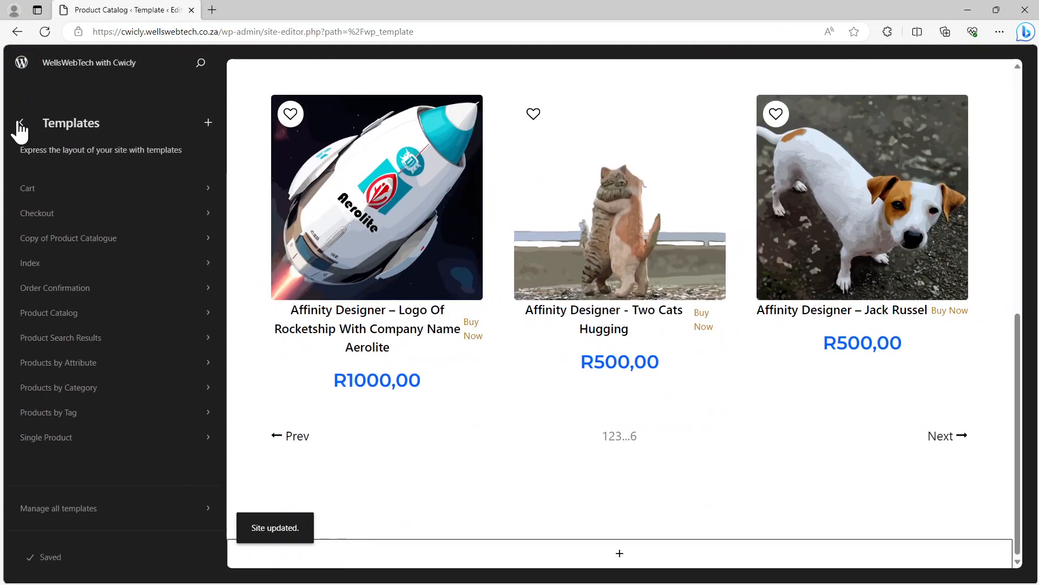
pyautogui.click(20, 123)
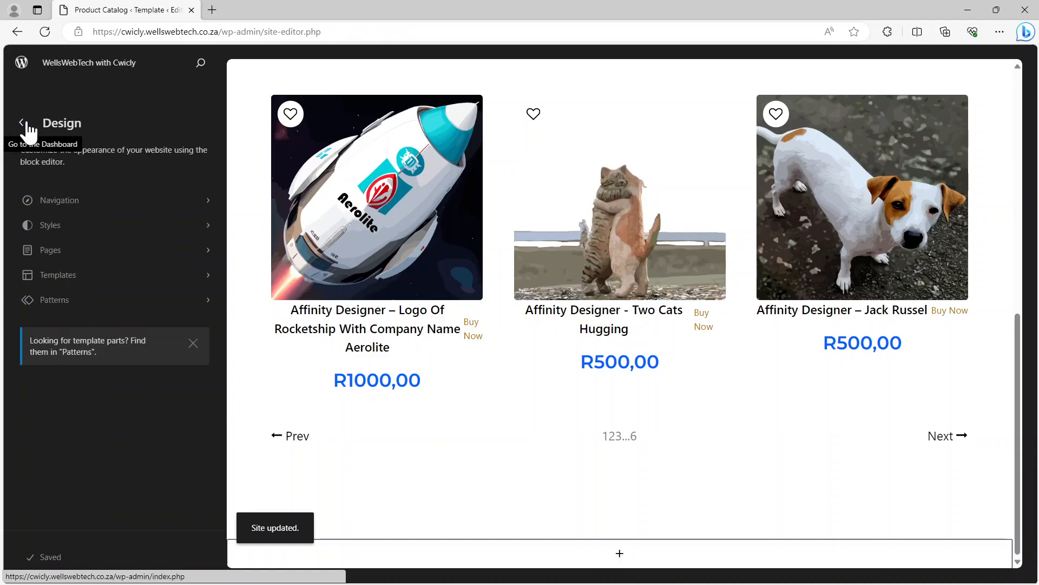
pyautogui.click(26, 126)
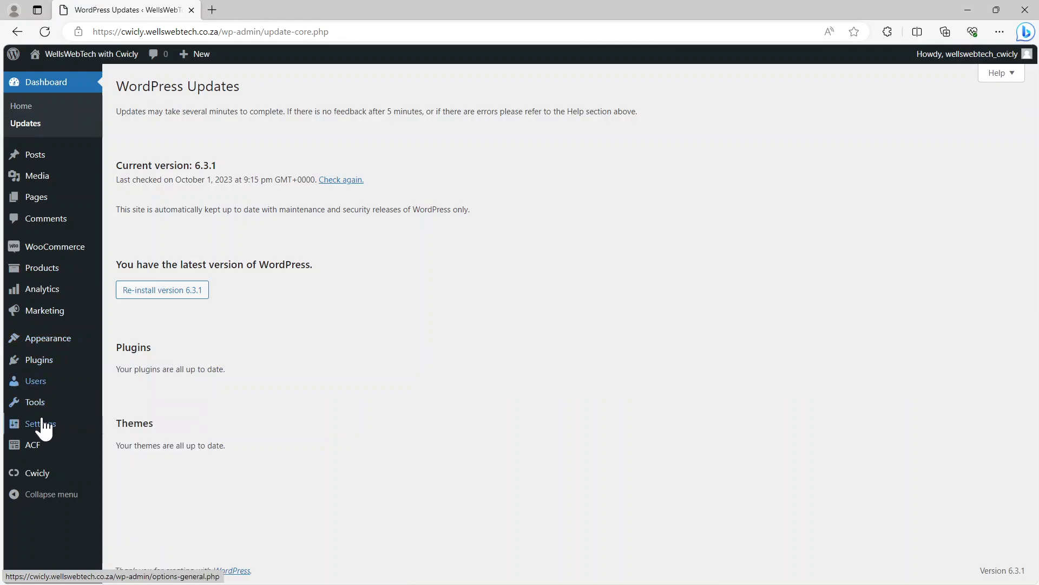
pyautogui.click(116, 477)
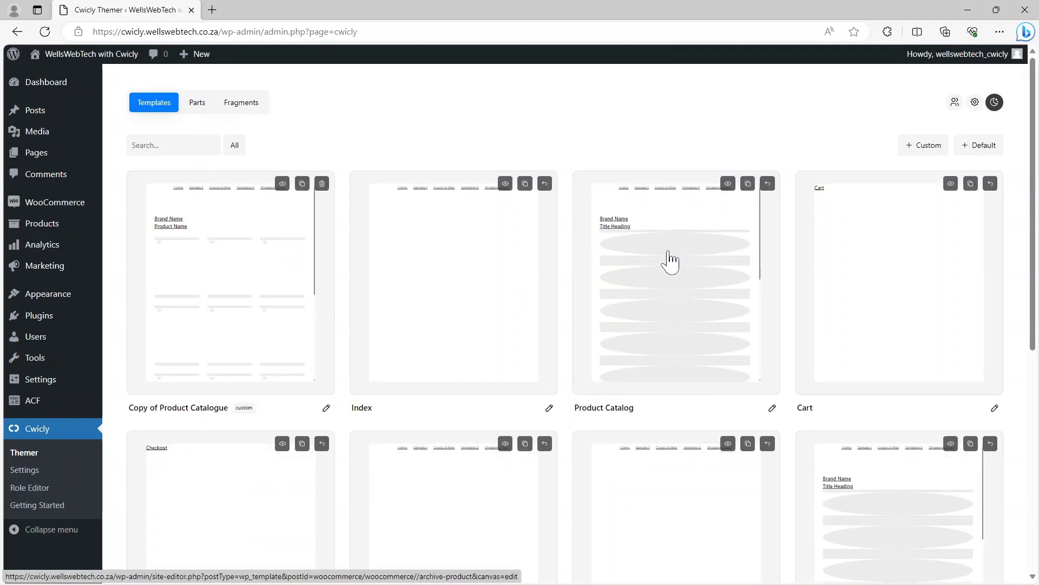
# Duplicate the Product Catalog template under the name Product Catalogue v4.
pyautogui.click(748, 184)
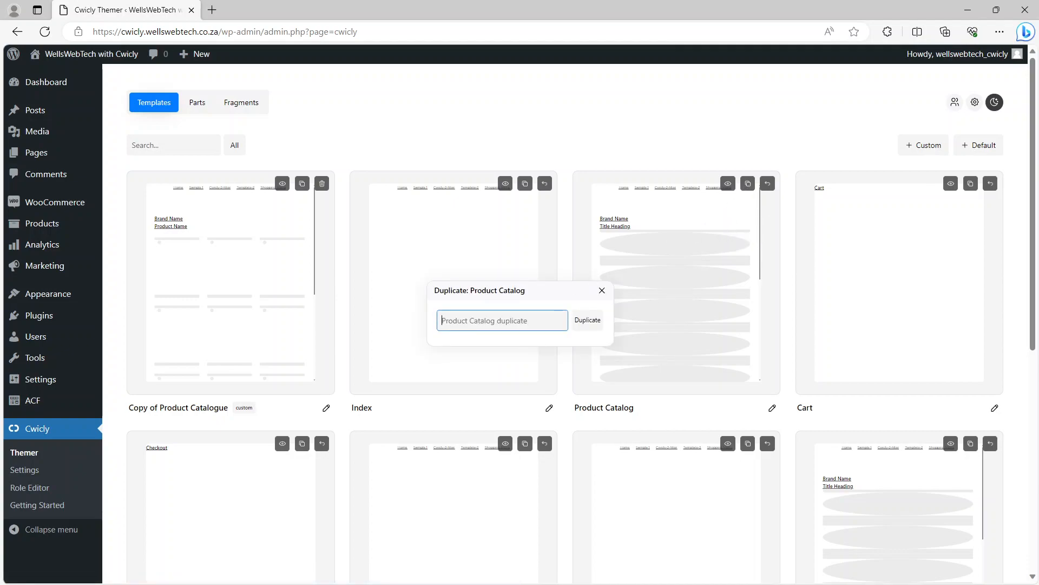
pyautogui.write('Product')
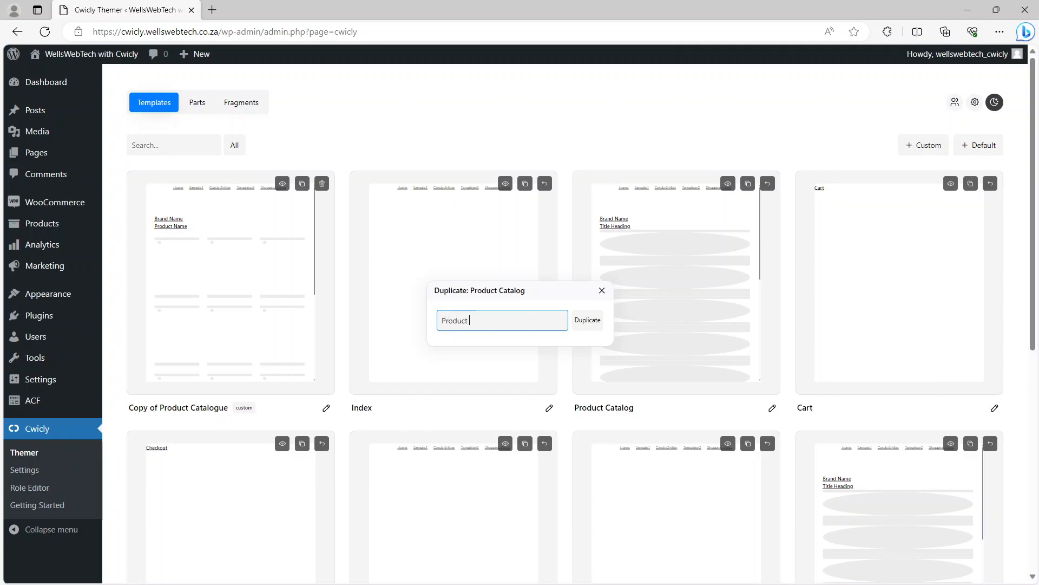
pyautogui.write(' Catalogue')
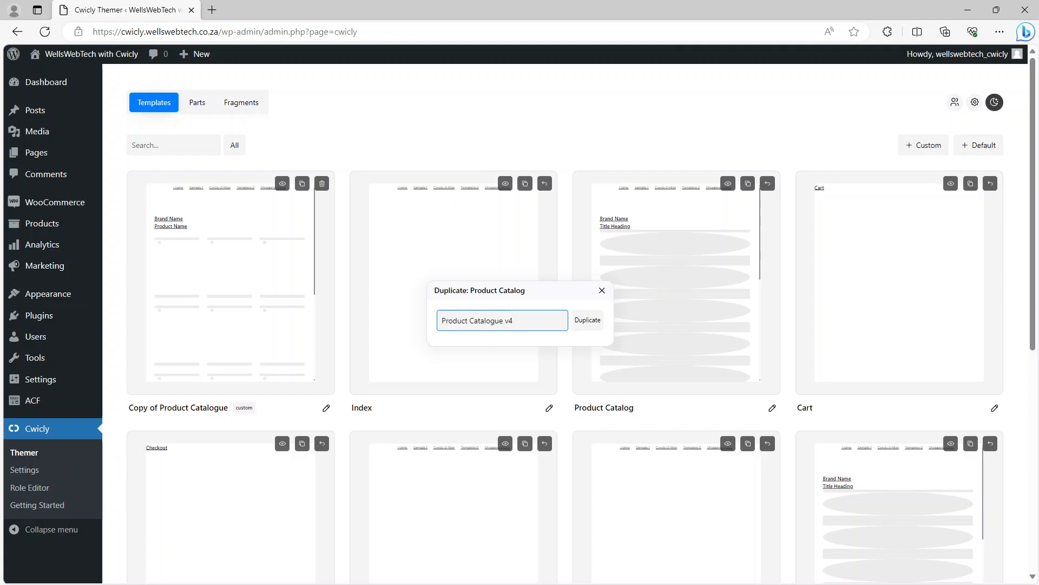
pyautogui.write(' v4')
pyautogui.press('Return')
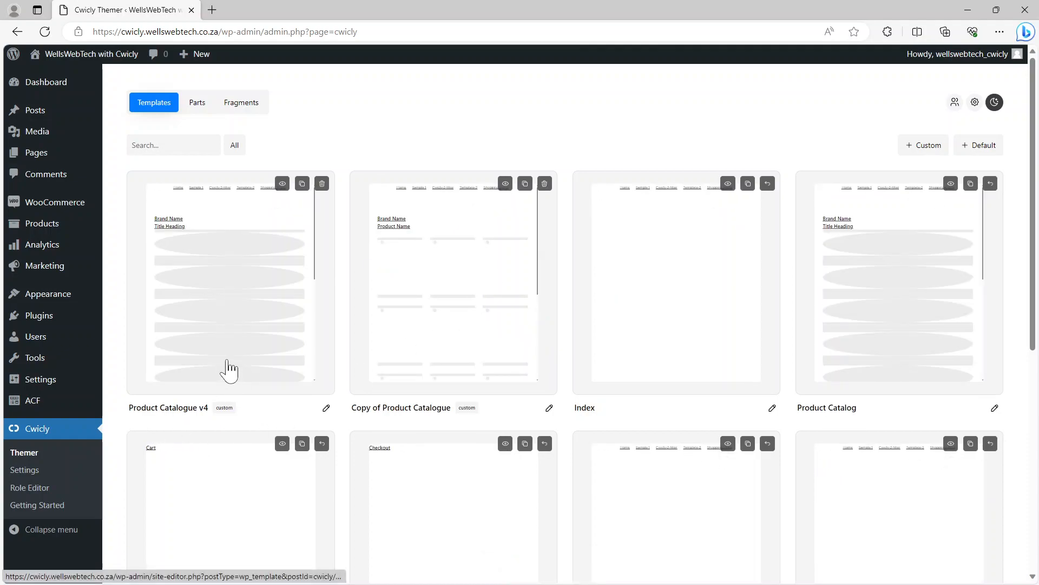
# Open the Product Catalogue v4 template, check its product grid and pagination, and return to the dashboard.
pyautogui.click(234, 322)
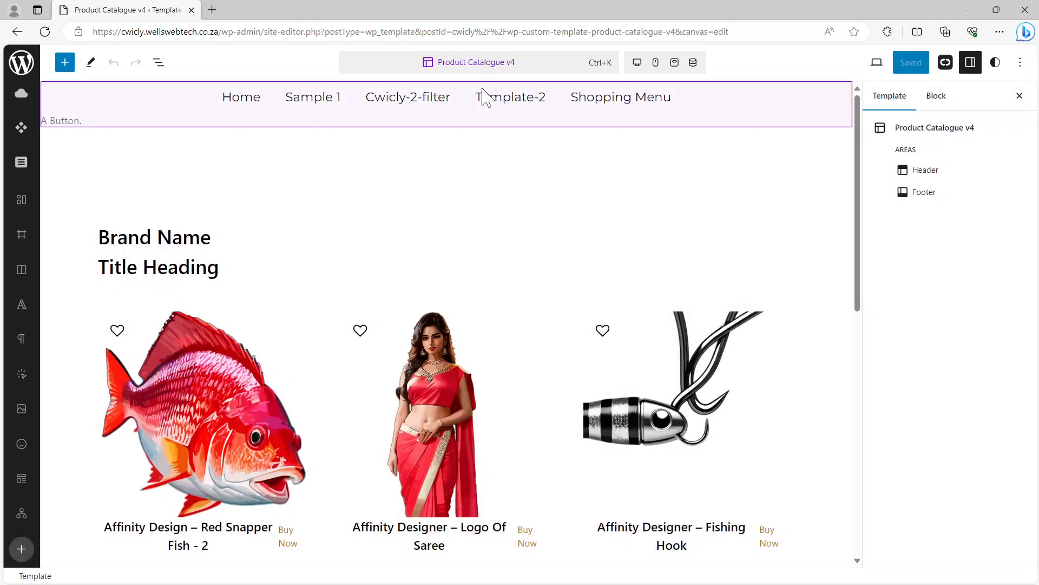
pyautogui.scroll(-10, 460, 242)
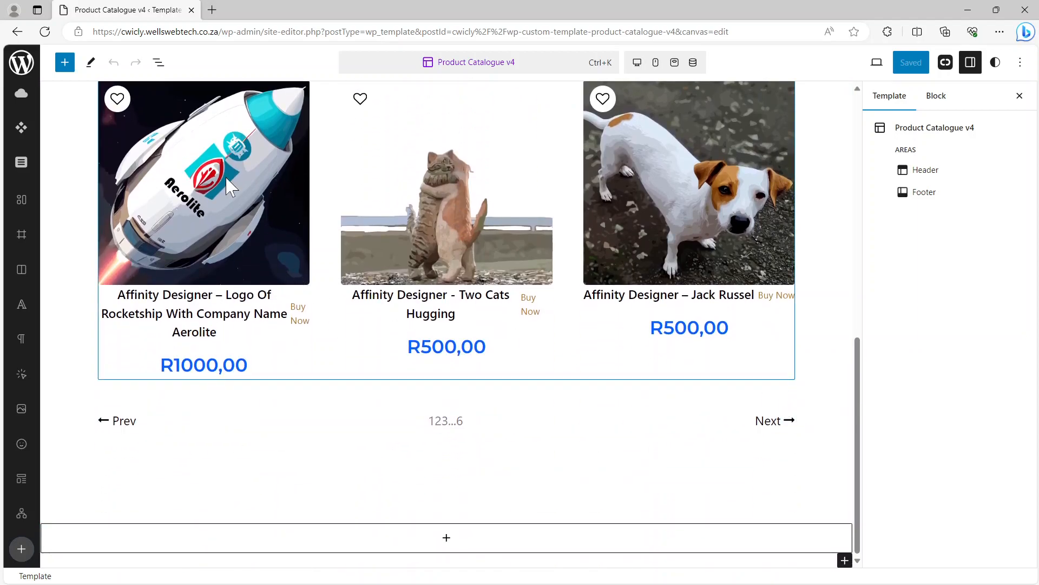
pyautogui.click(11, 75)
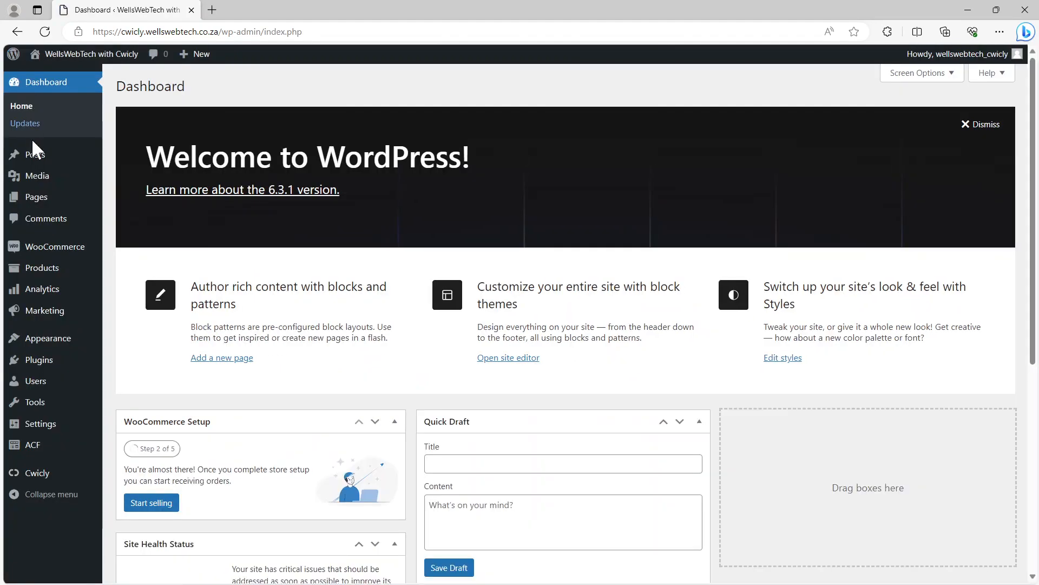
# Add a new page and assign it the Product Catalogue v4 template.
pyautogui.click(41, 200)
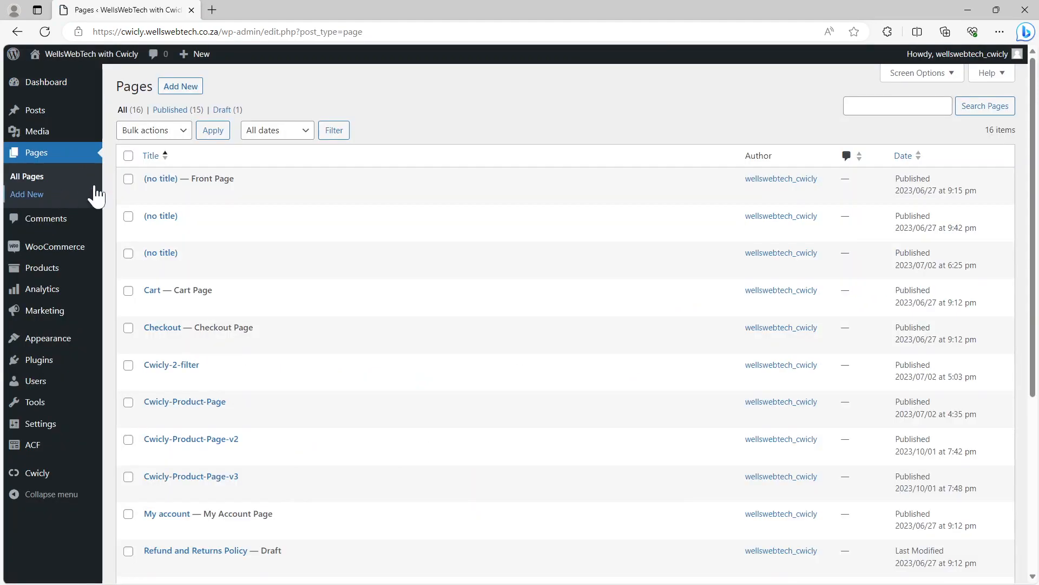
pyautogui.click(177, 91)
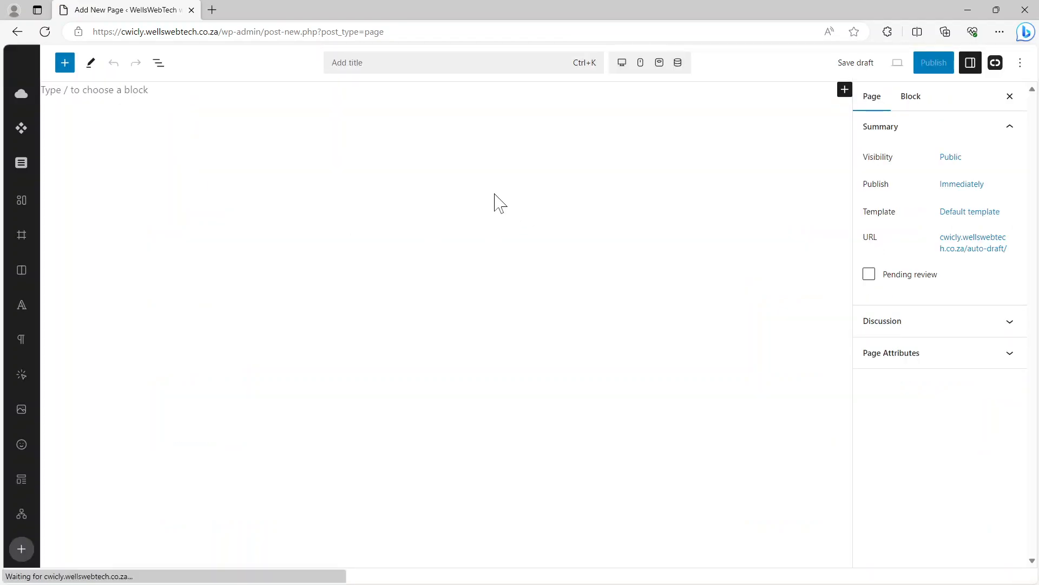
pyautogui.click(952, 214)
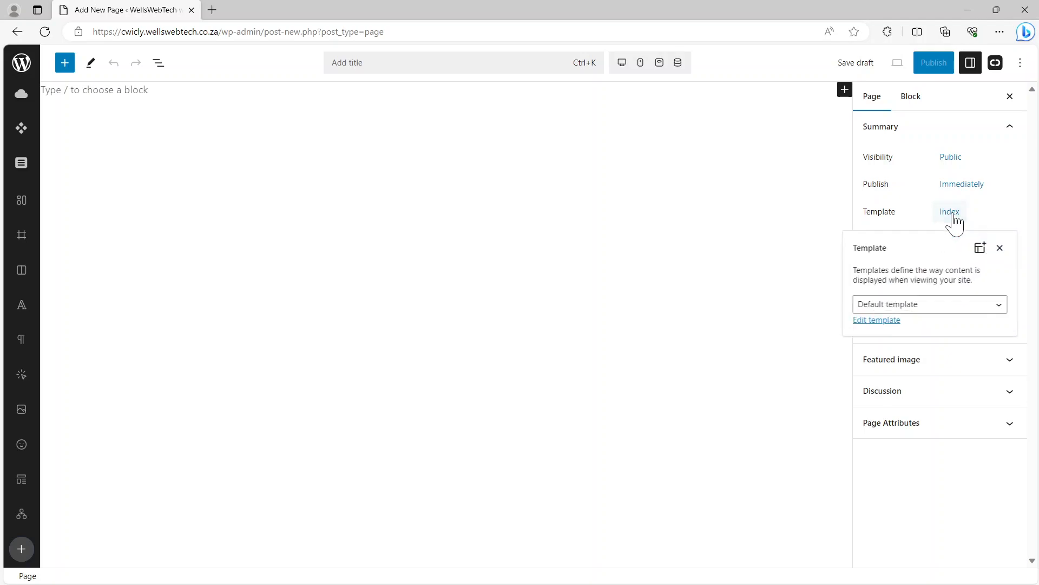
pyautogui.click(1003, 306)
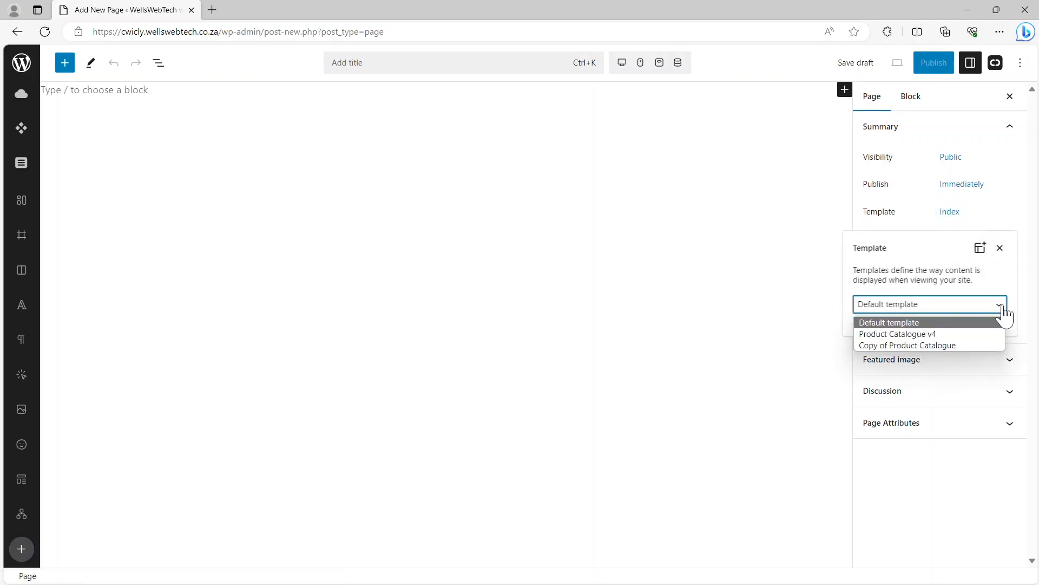
pyautogui.click(930, 334)
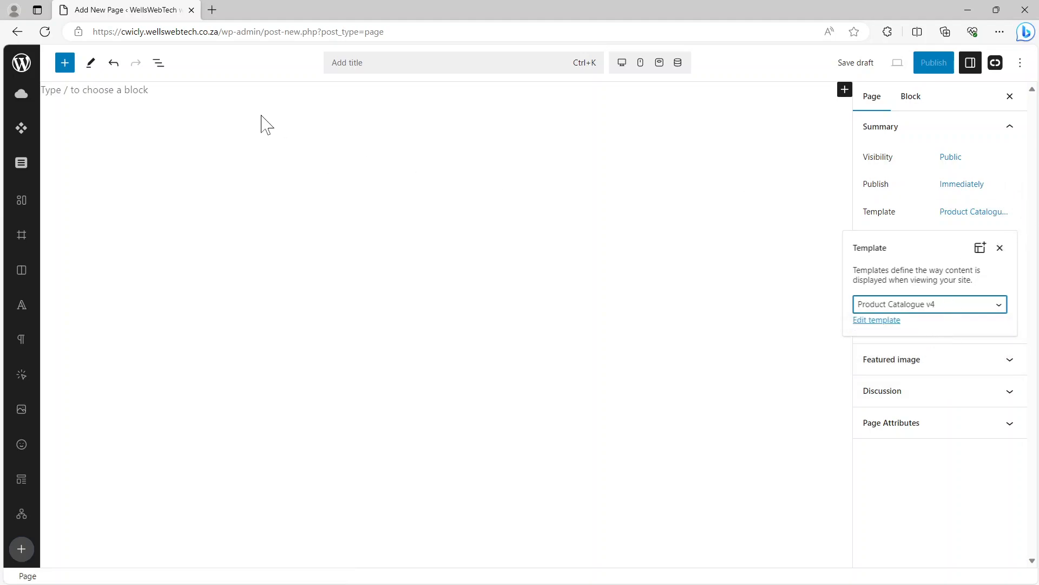
# Title the new page Cwicly Product Set 4 and publish it.
pyautogui.click(392, 64)
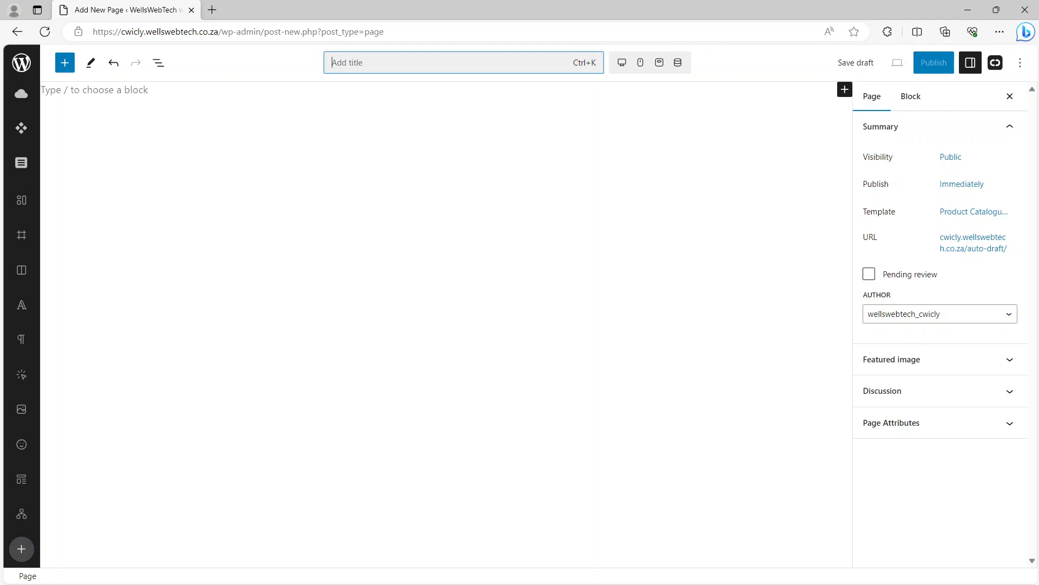
pyautogui.write('Cwicly Product Set 4')
pyautogui.click(933, 64)
pyautogui.click(927, 67)
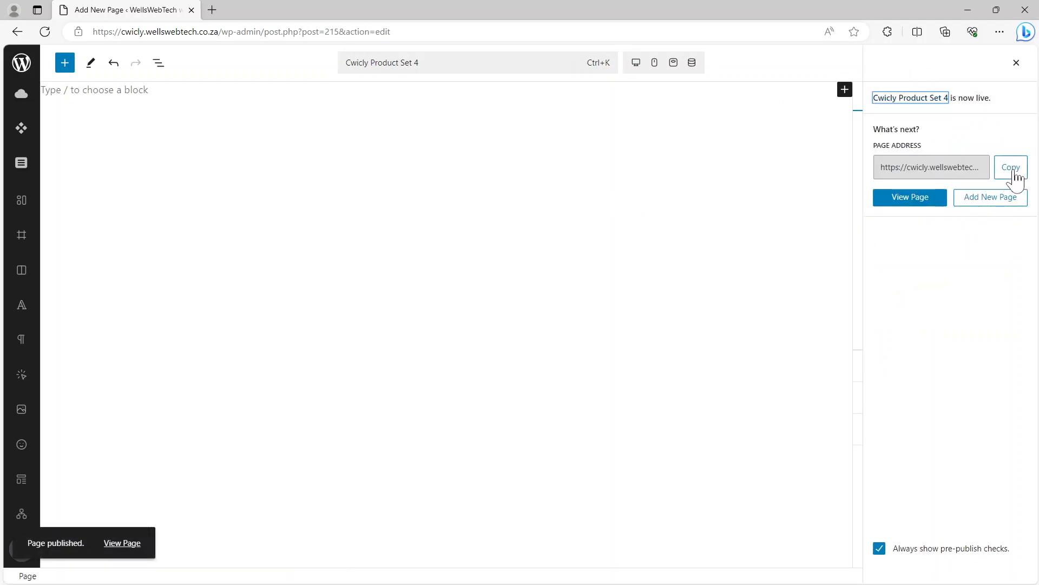
# View the published Cwicly Product Set 4 page and examine its product layout and Prev/numbers/Next pagination.
pyautogui.click(920, 202)
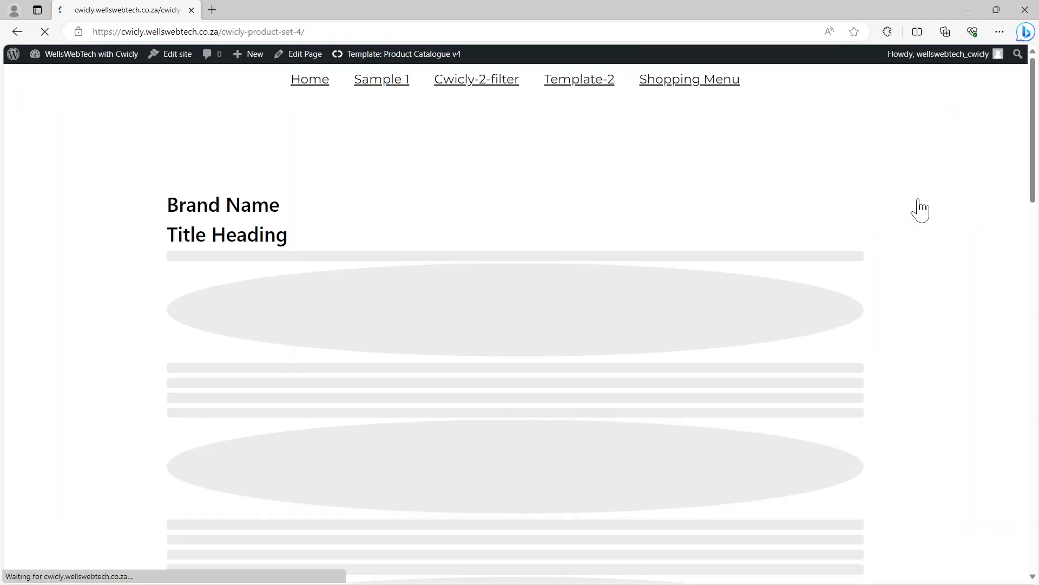
pyautogui.scroll(-5, 654, 179)
pyautogui.scroll(-20, 654, 179)
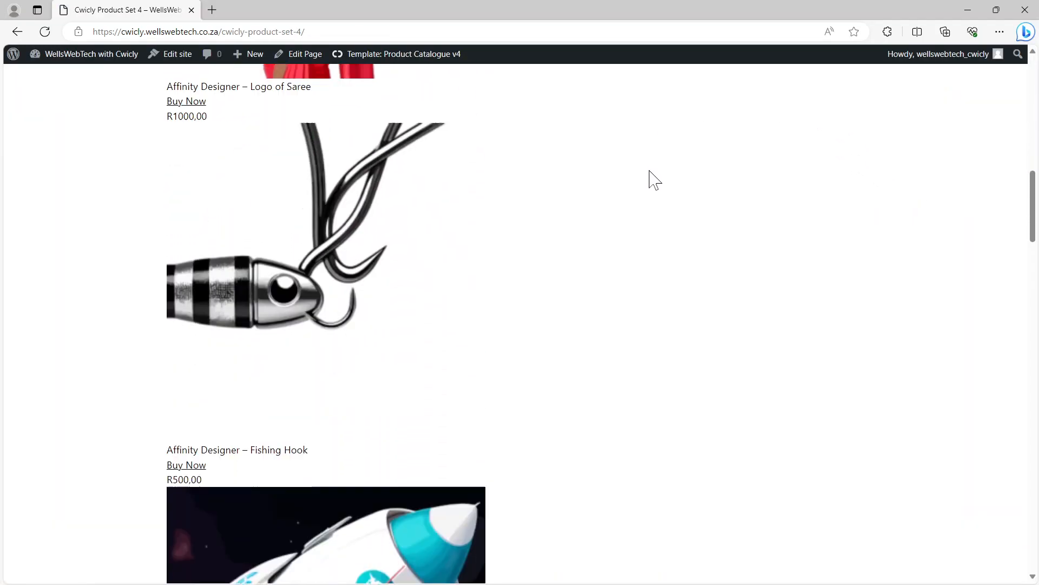
pyautogui.scroll(-15, 656, 178)
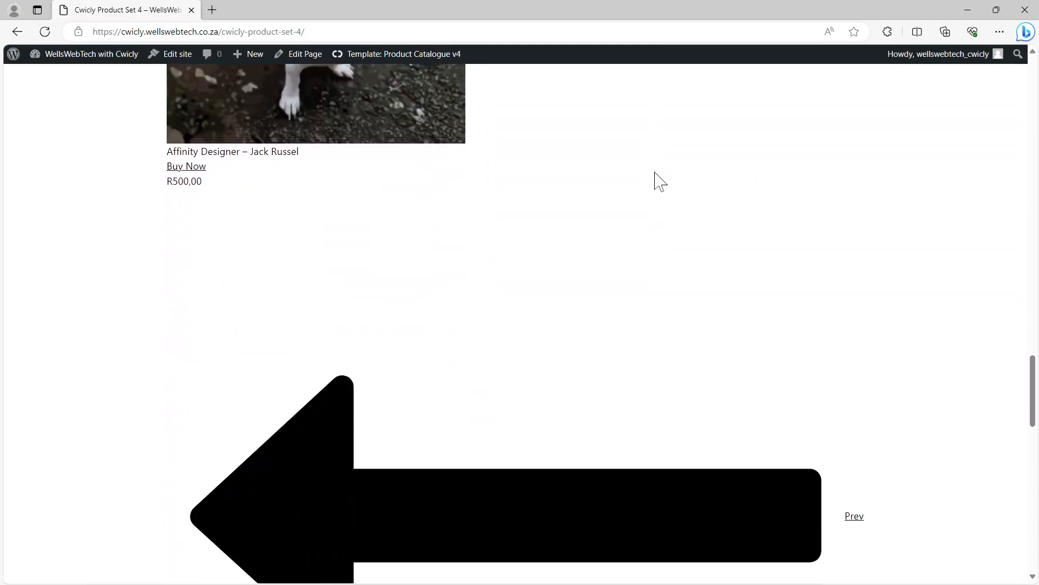
pyautogui.scroll(3, 658, 184)
pyautogui.scroll(-4, 483, 197)
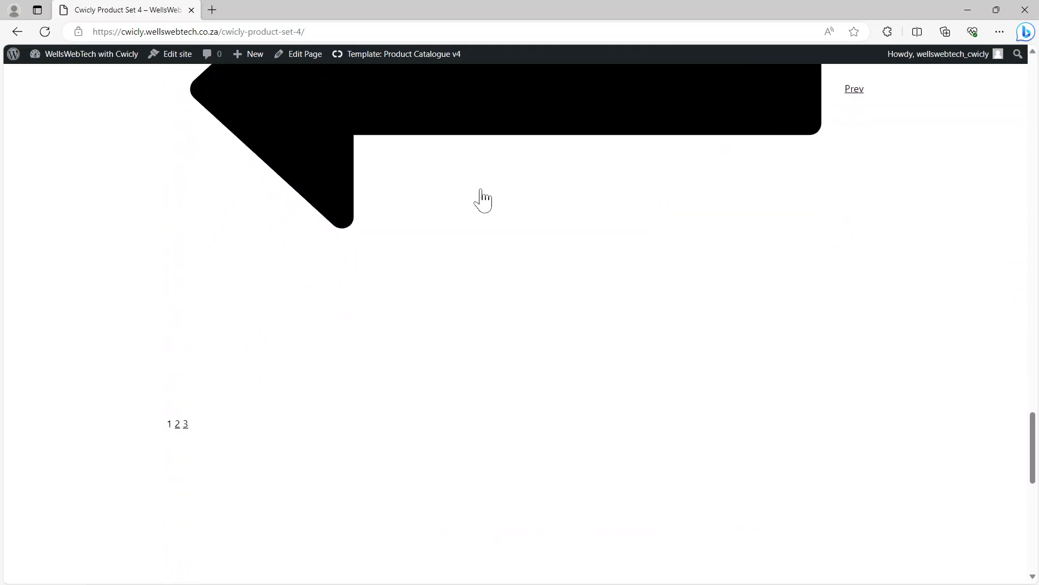
pyautogui.scroll(-4, 513, 183)
pyautogui.scroll(-7, 513, 183)
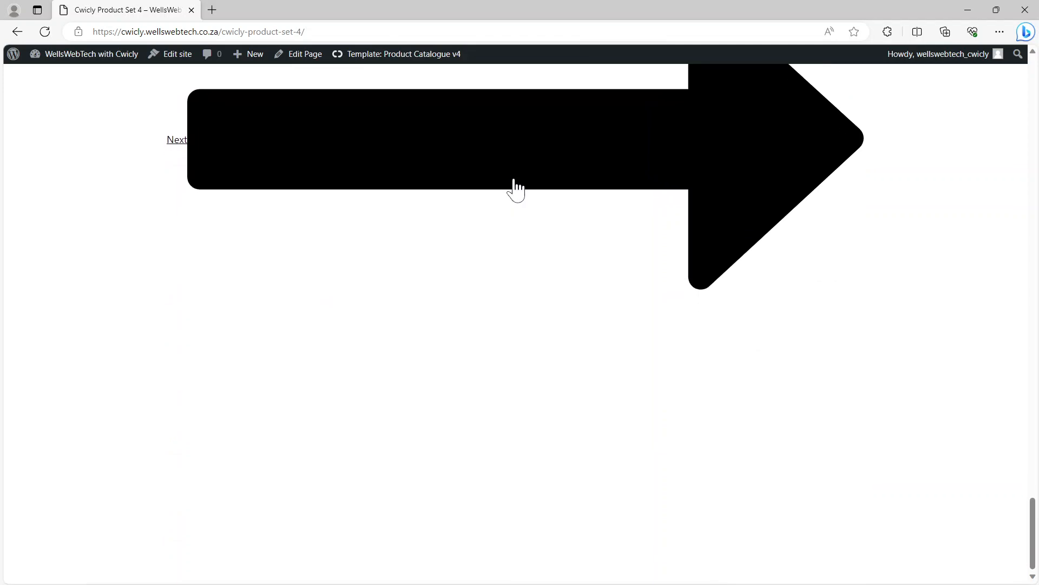
pyautogui.scroll(10, 516, 185)
pyautogui.scroll(20, 516, 180)
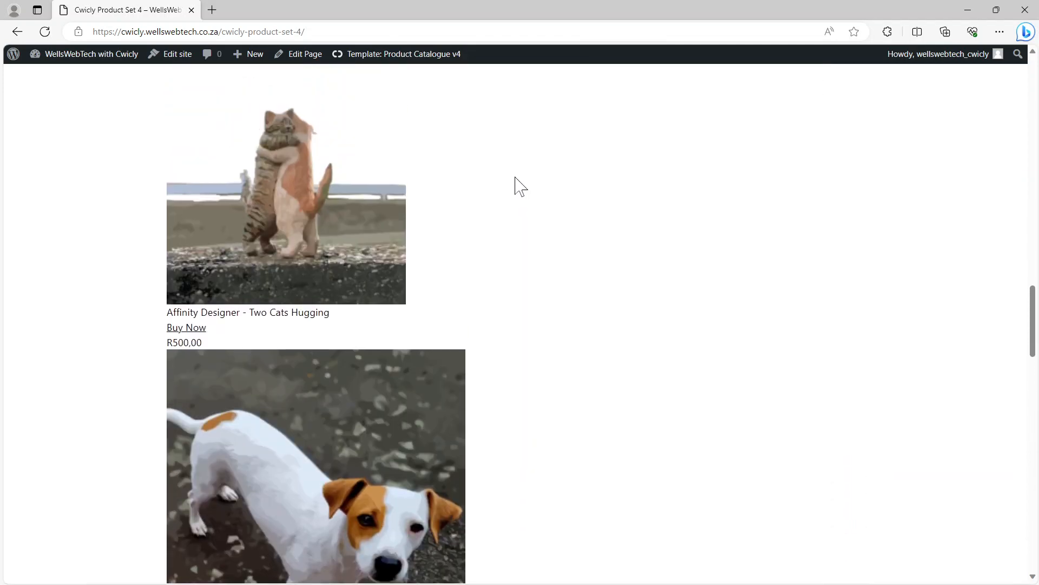
pyautogui.scroll(10, 518, 186)
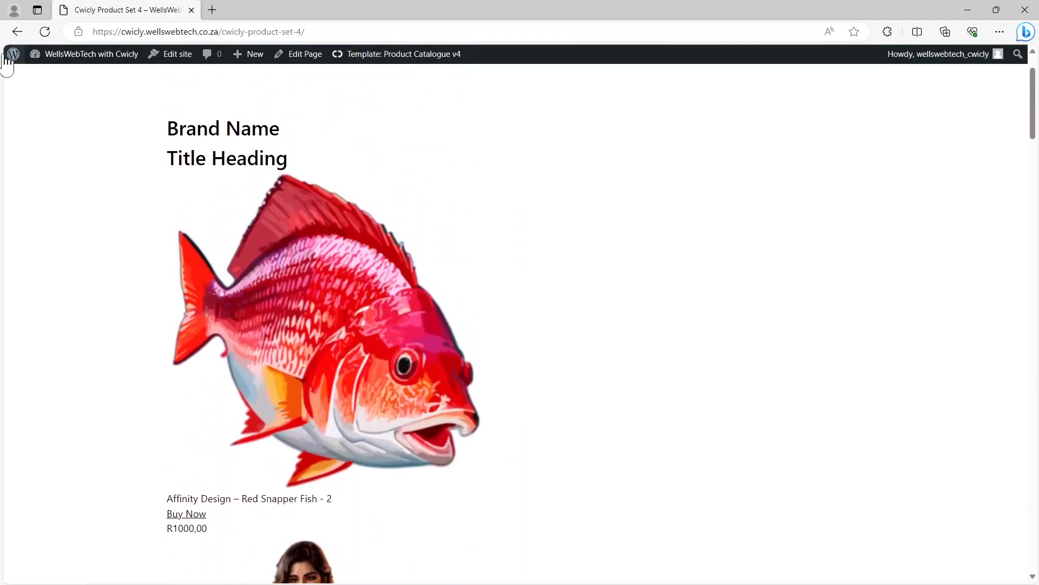
# Open the Cwicly settings from the WordPress admin and use the Regeneration options for the Cwicly blocks.
pyautogui.click(22, 66)
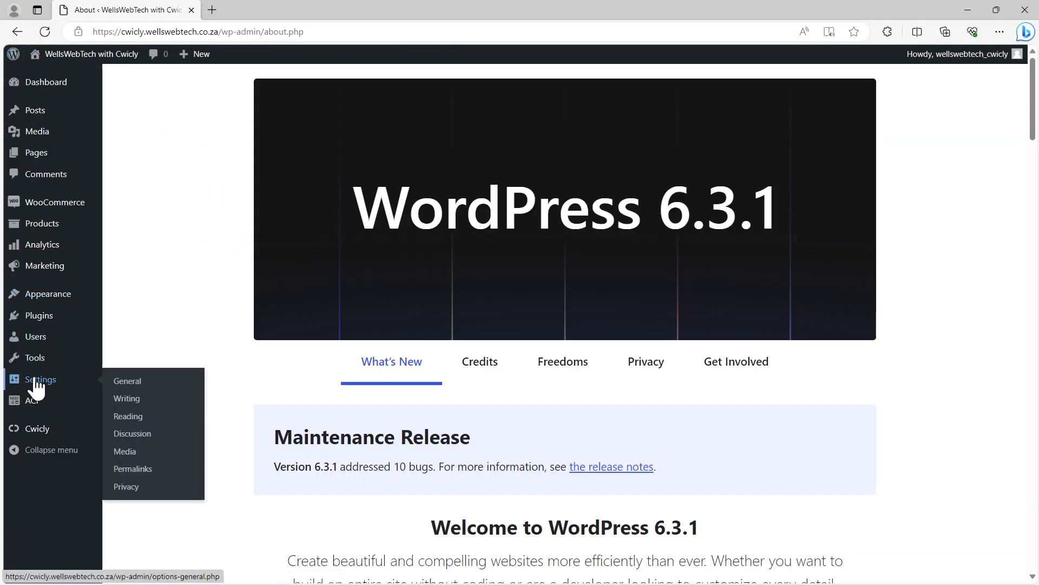
pyautogui.moveTo(33, 409)
pyautogui.moveTo(47, 429)
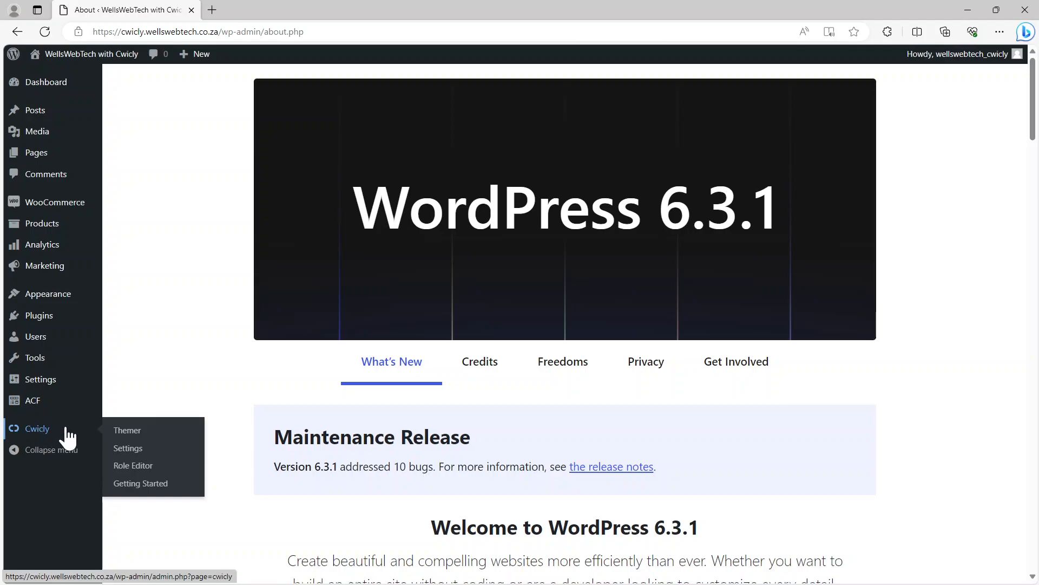
pyautogui.click(133, 450)
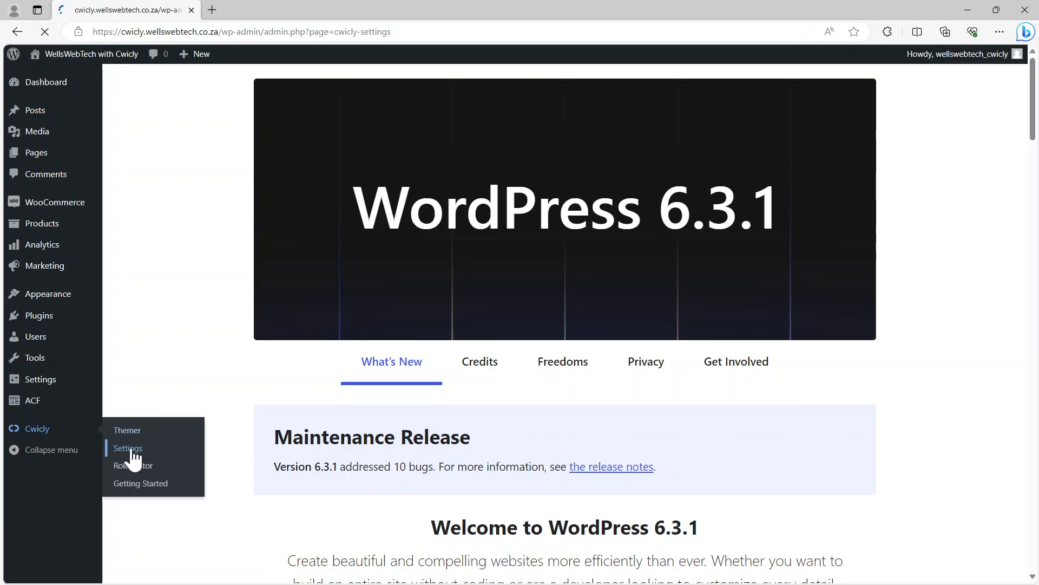
pyautogui.scroll(-5, 543, 352)
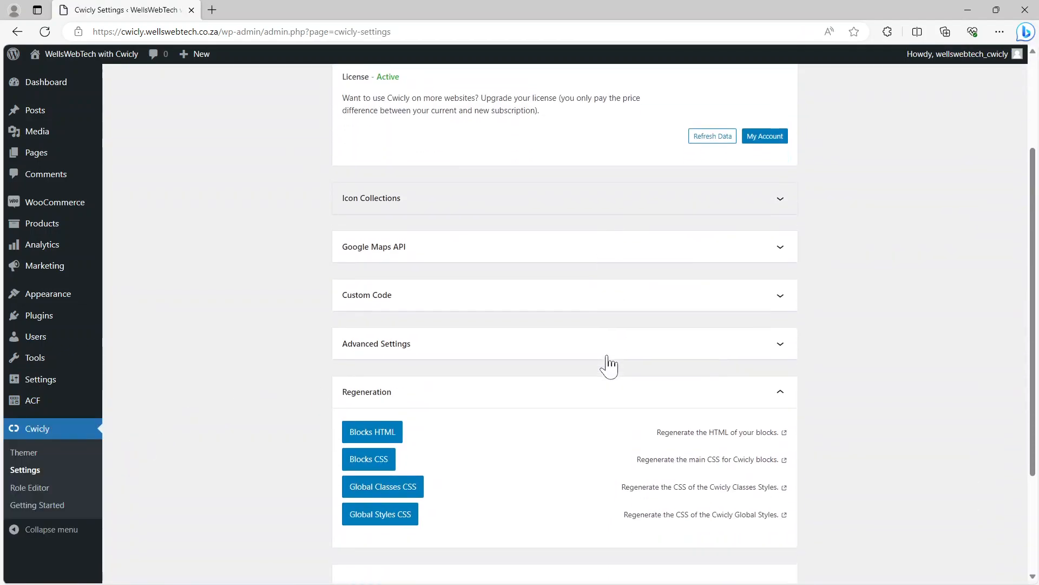
pyautogui.click(377, 287)
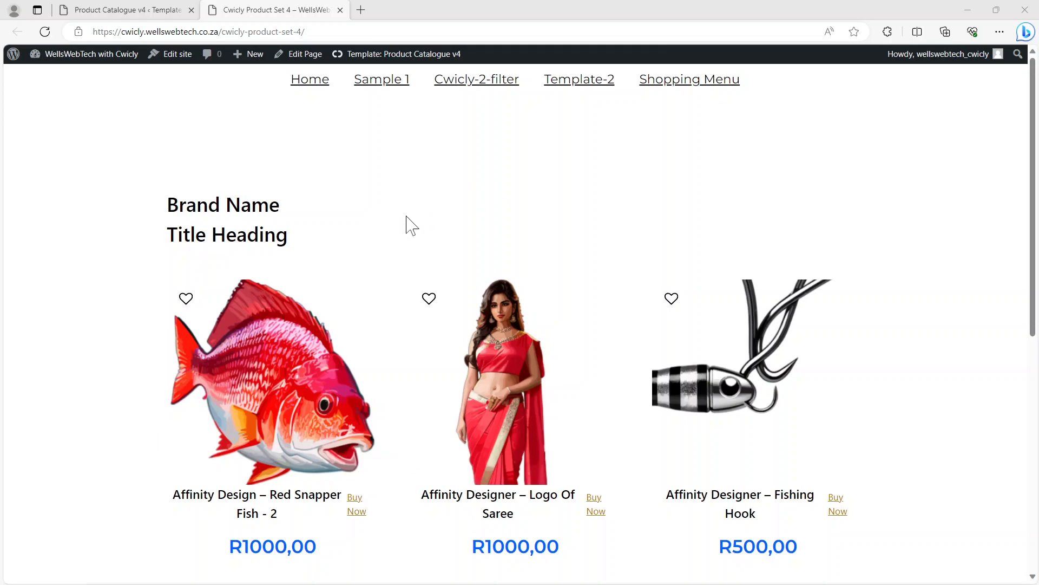
# Leave the Product Catalogue v4 template editor and open the Regeneration options in the Cwicly settings.
pyautogui.click(132, 17)
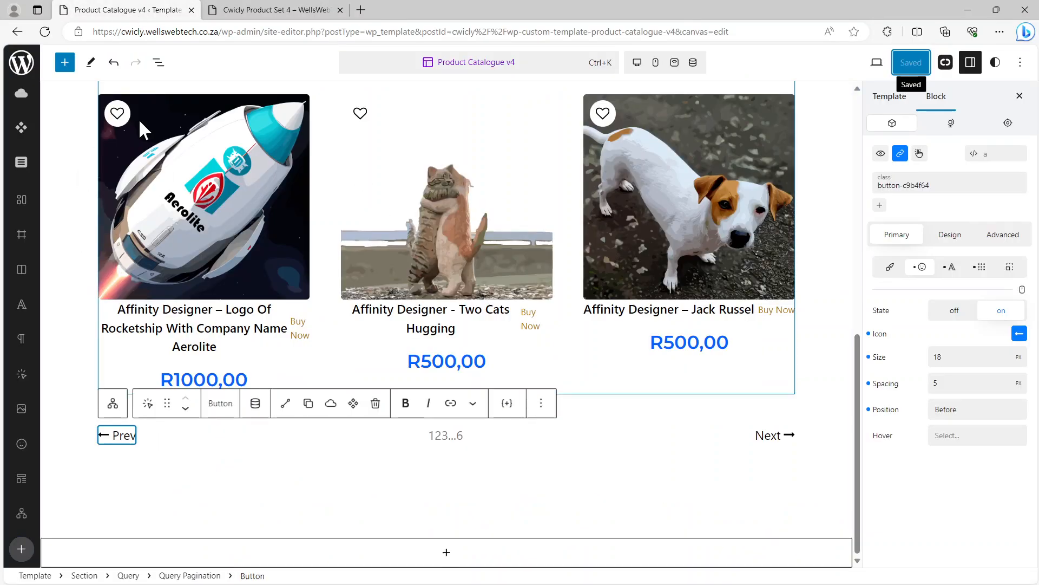
pyautogui.click(22, 62)
pyautogui.click(22, 62)
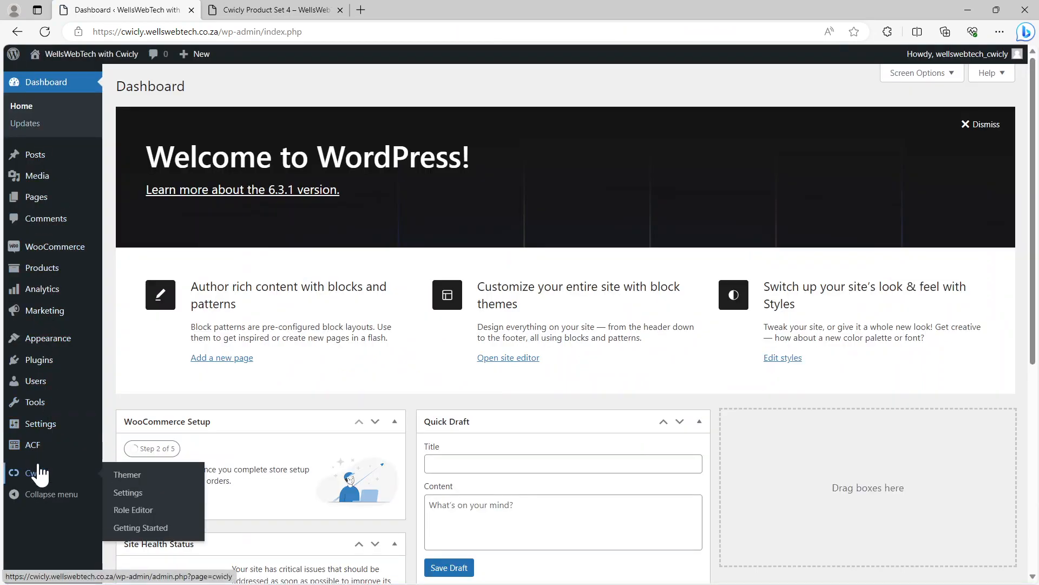
pyautogui.moveTo(37, 477)
pyautogui.click(130, 494)
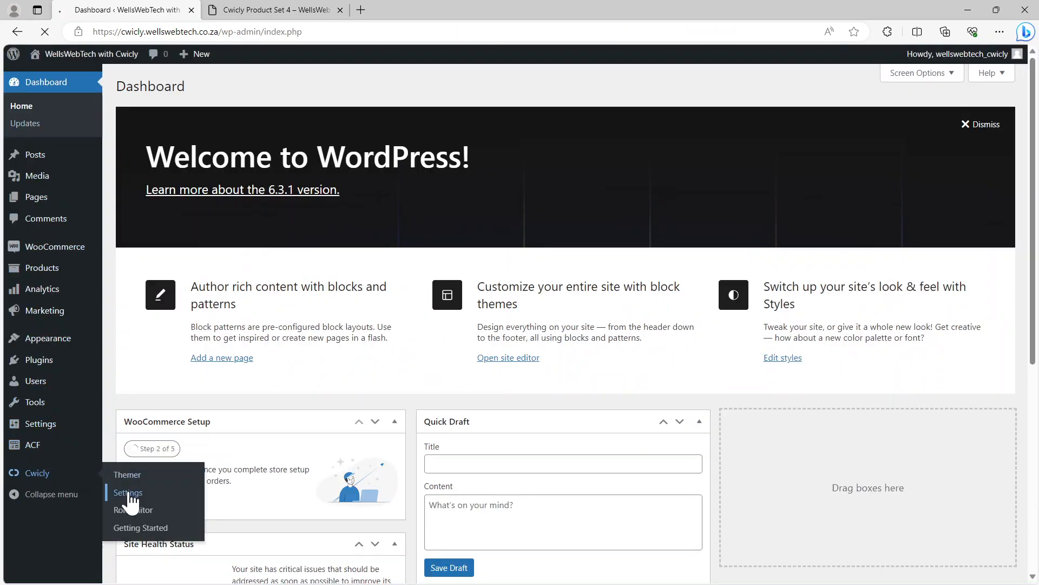
pyautogui.scroll(-5, 606, 395)
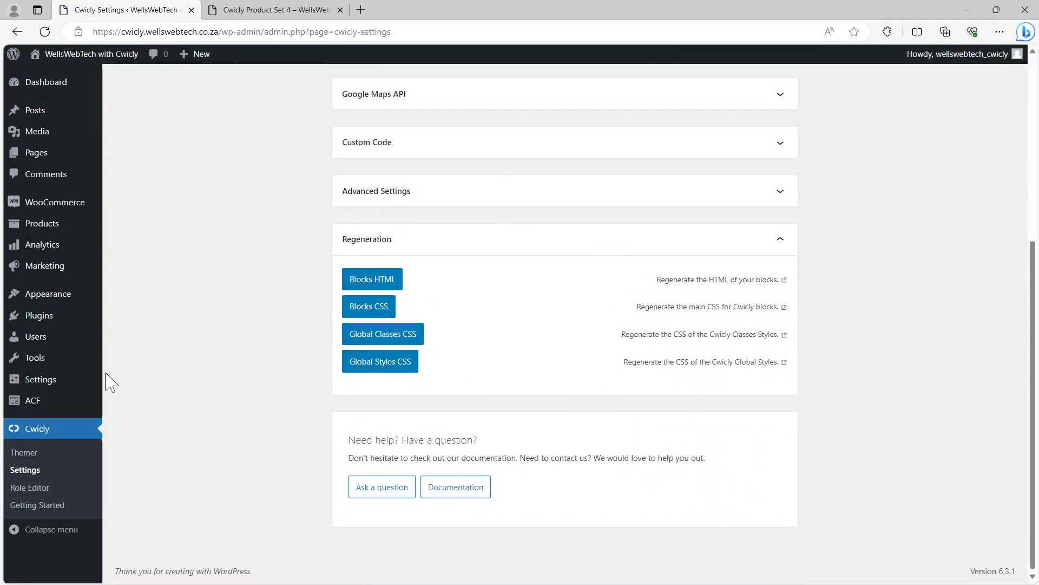
# Reopen the Product Catalogue v4 template from the Cwicly Themer and inspect the Prev pagination button's icon settings.
pyautogui.click(34, 454)
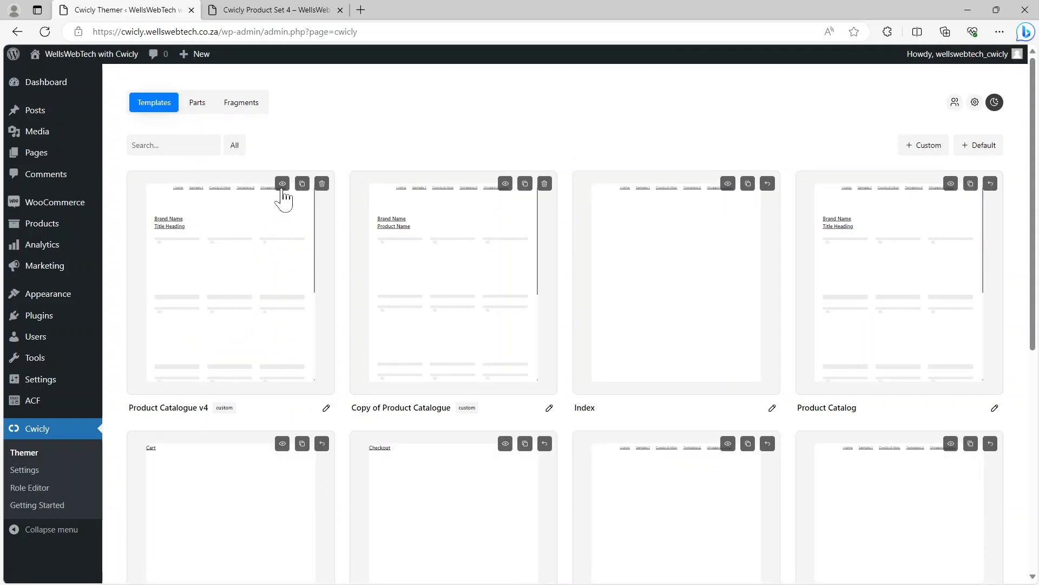
pyautogui.click(326, 408)
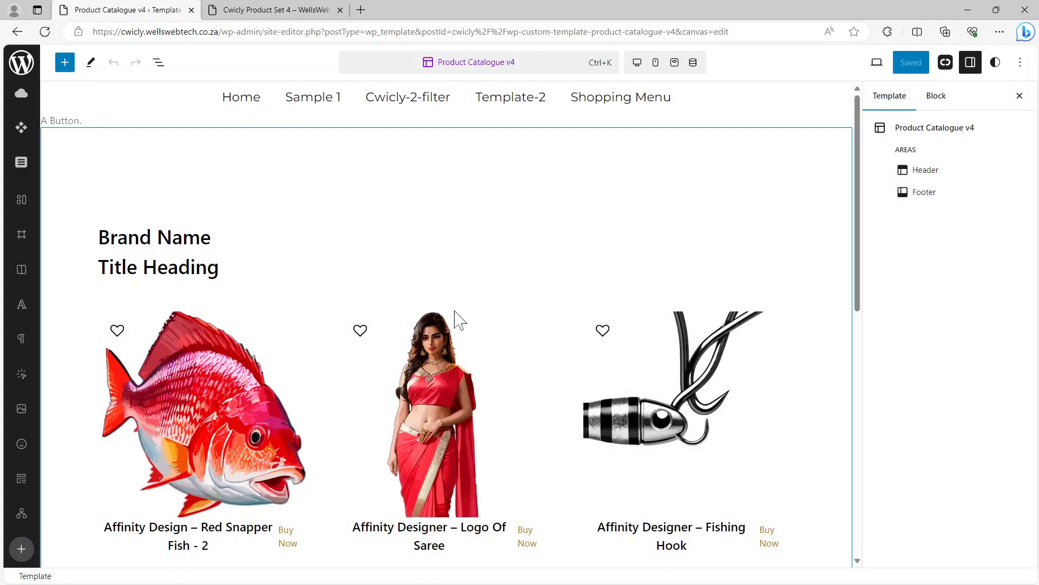
pyautogui.scroll(-10, 458, 320)
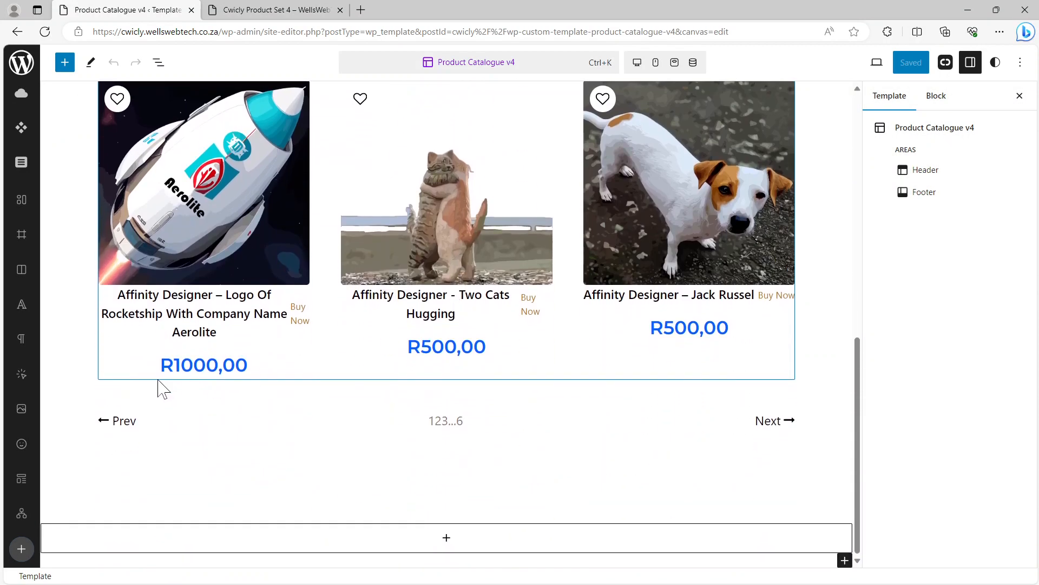
pyautogui.click(115, 421)
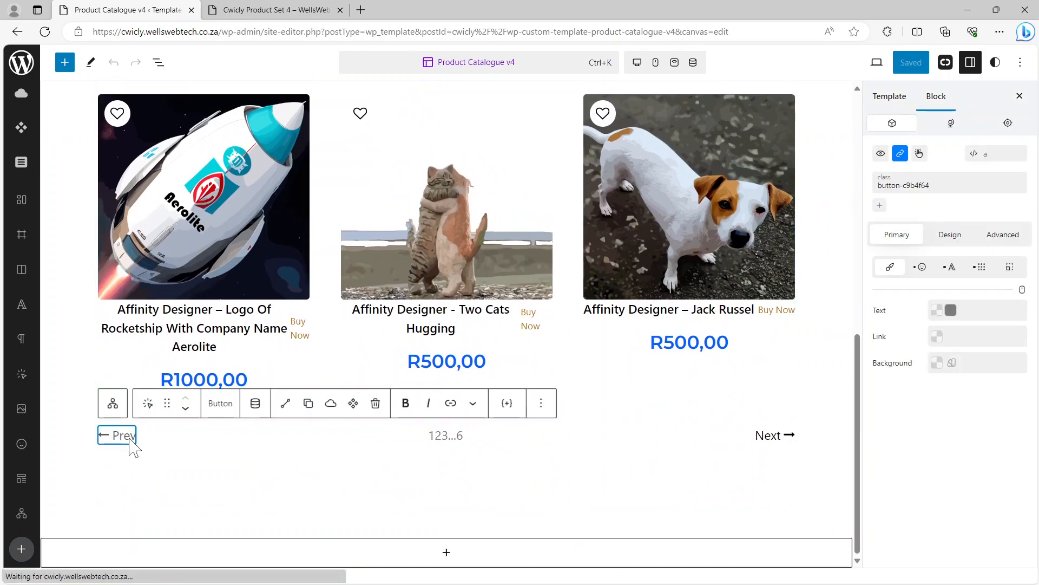
pyautogui.click(920, 267)
pyautogui.click(956, 358)
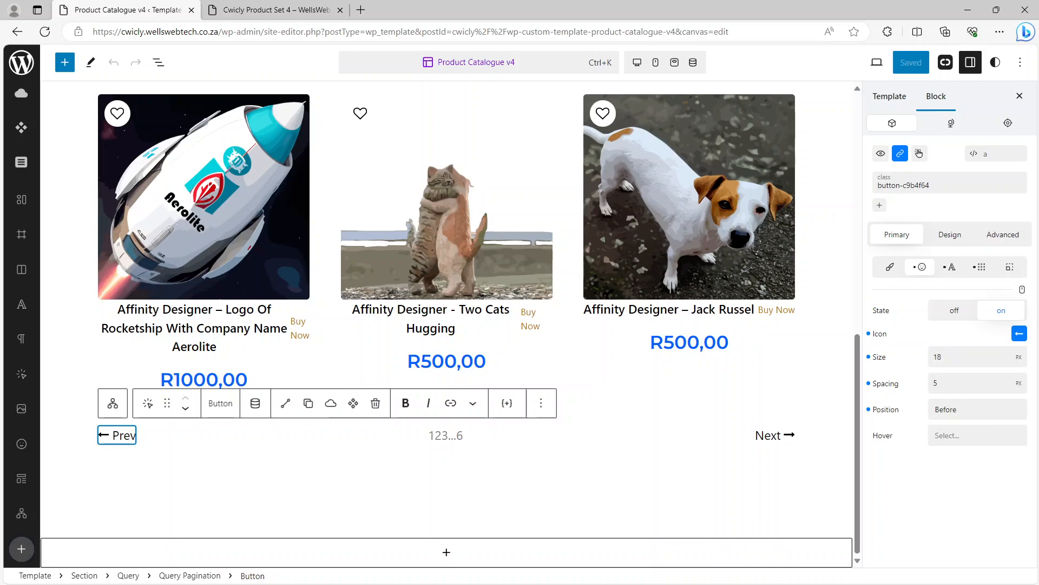
# Review the published Cwicly Product Set 4 page, checking the product grid, wishlist hearts, Buy Now links and pagination.
pyautogui.click(303, 10)
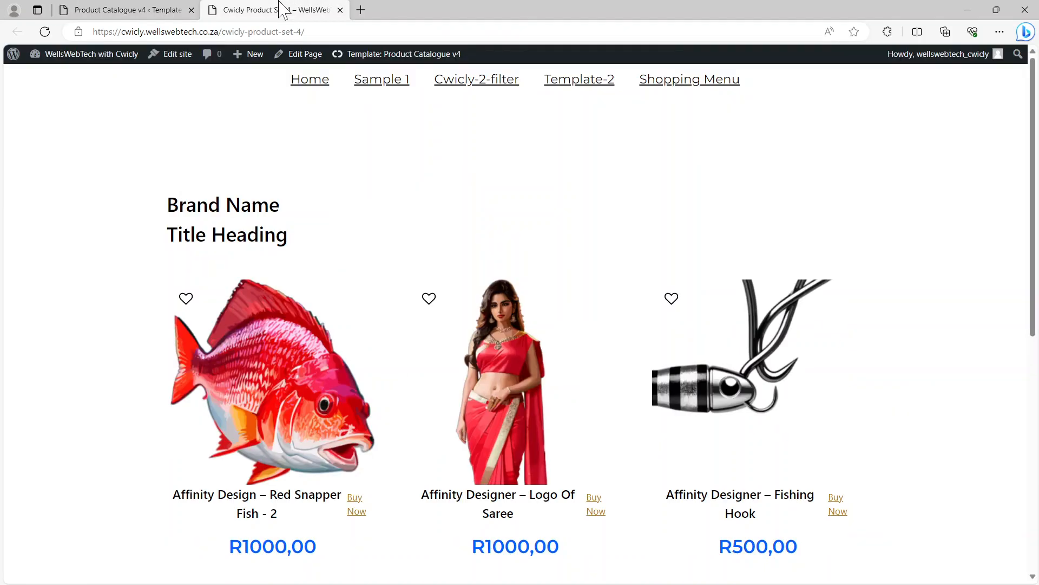
pyautogui.scroll(-8, 742, 355)
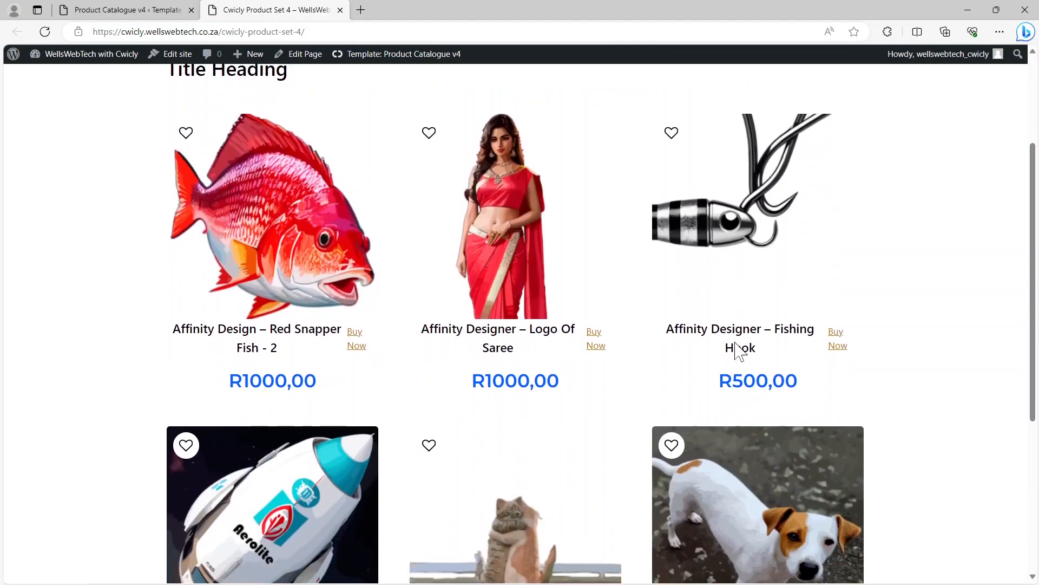
pyautogui.scroll(8, 738, 351)
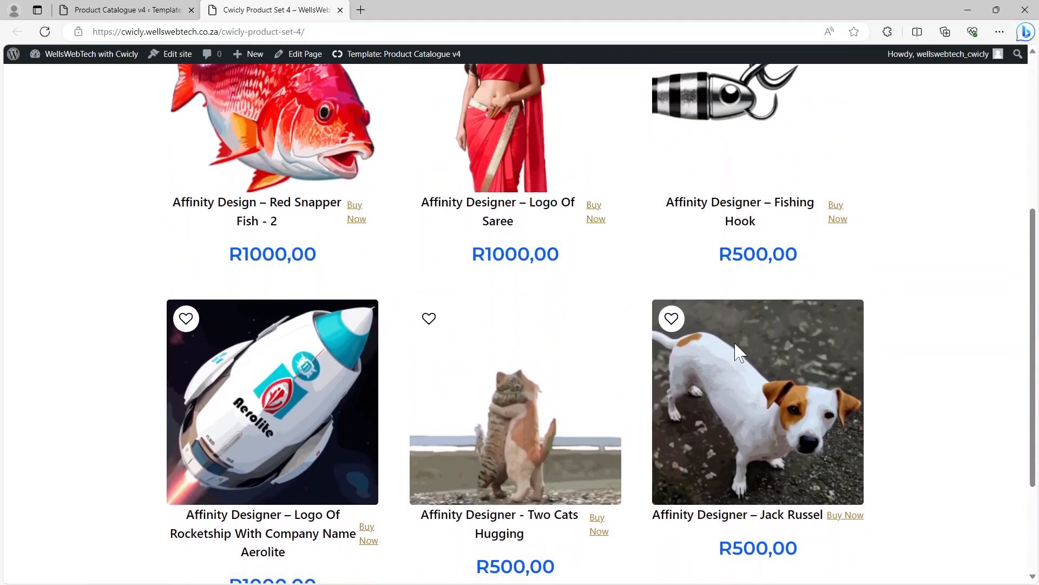
pyautogui.scroll(-4, 740, 349)
pyautogui.scroll(-4, 742, 353)
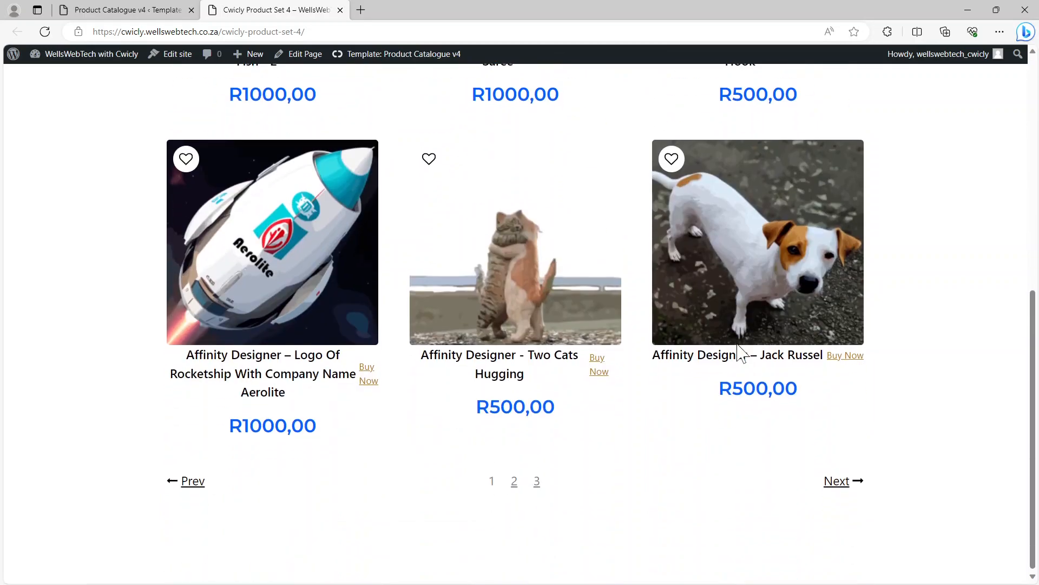
pyautogui.scroll(1, 766, 368)
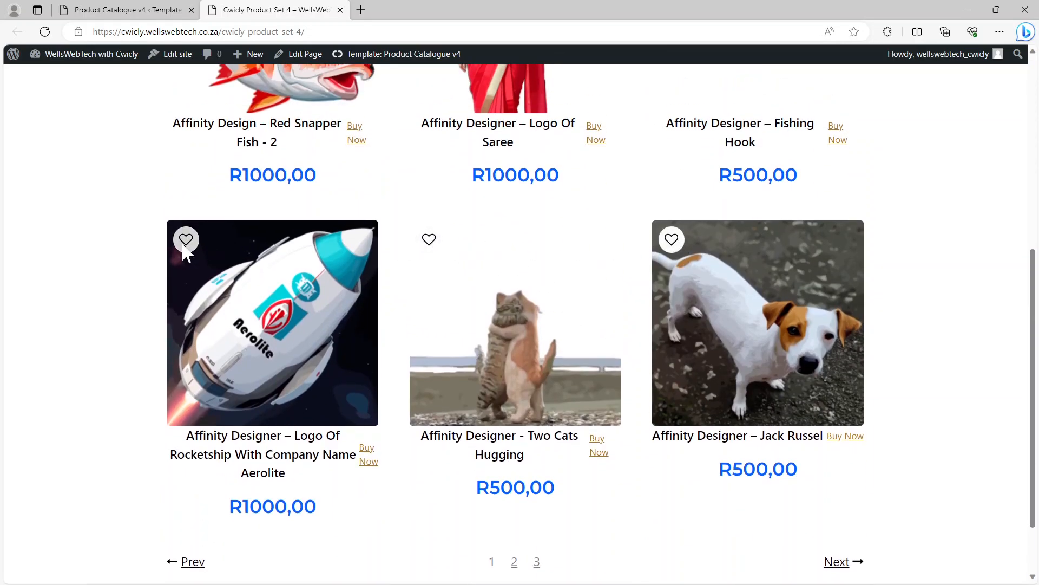
pyautogui.click(600, 445)
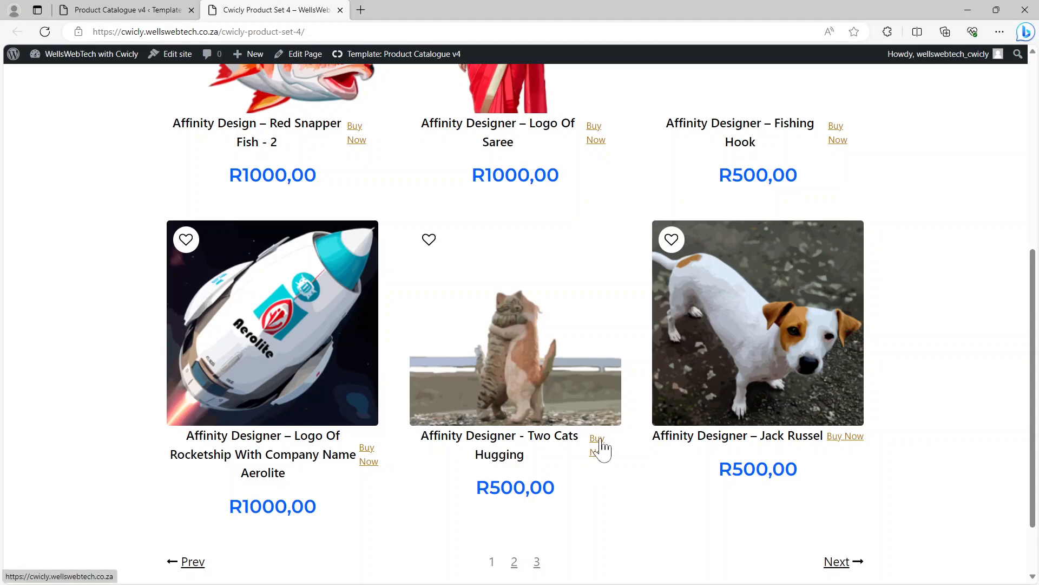